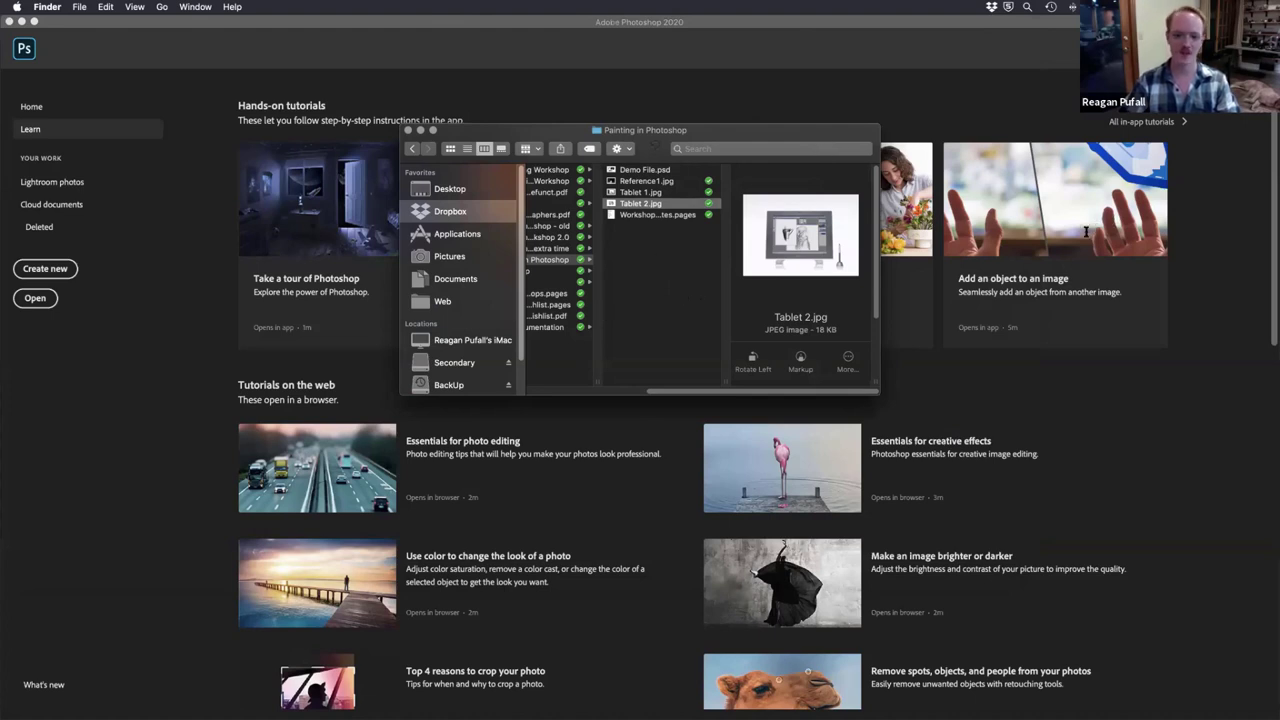
- Preview Tablet 1.jpg from the Painting in Photoshop folder in Quick Look
click(712, 192)
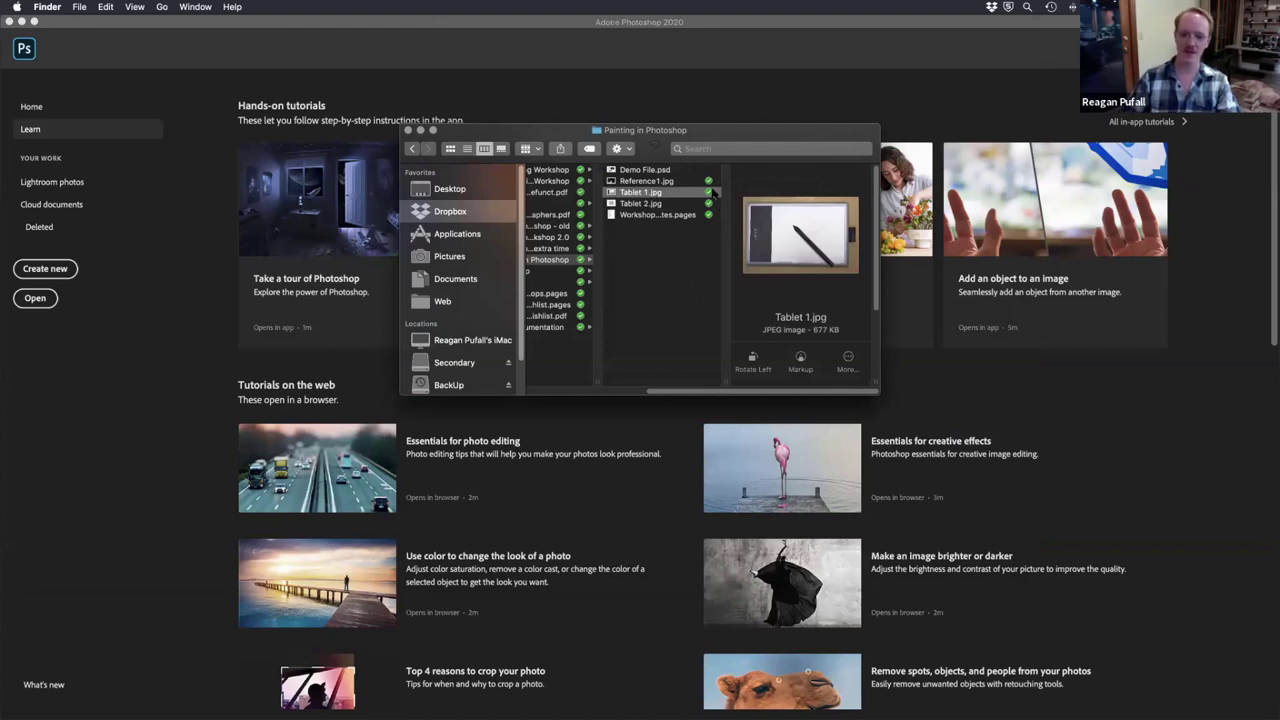
key(space)
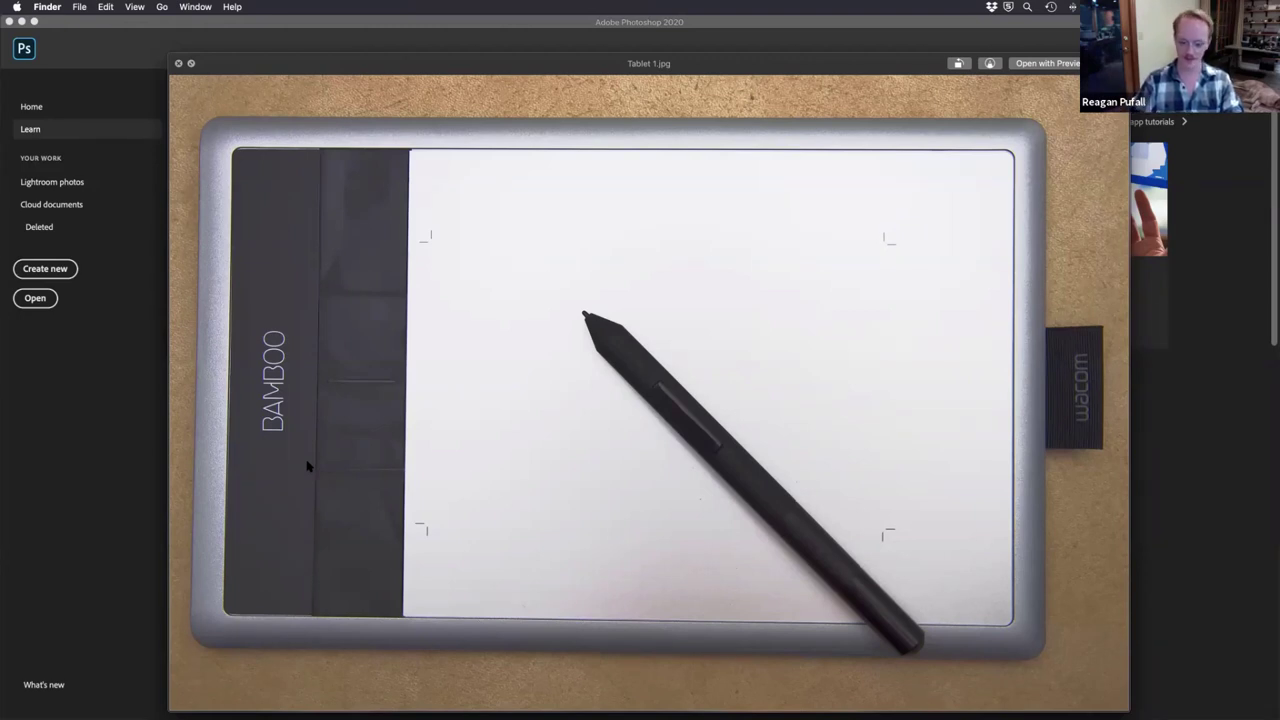
- Switch the Quick Look preview to Tablet 2.jpg, then move and enlarge its window
key(Down)
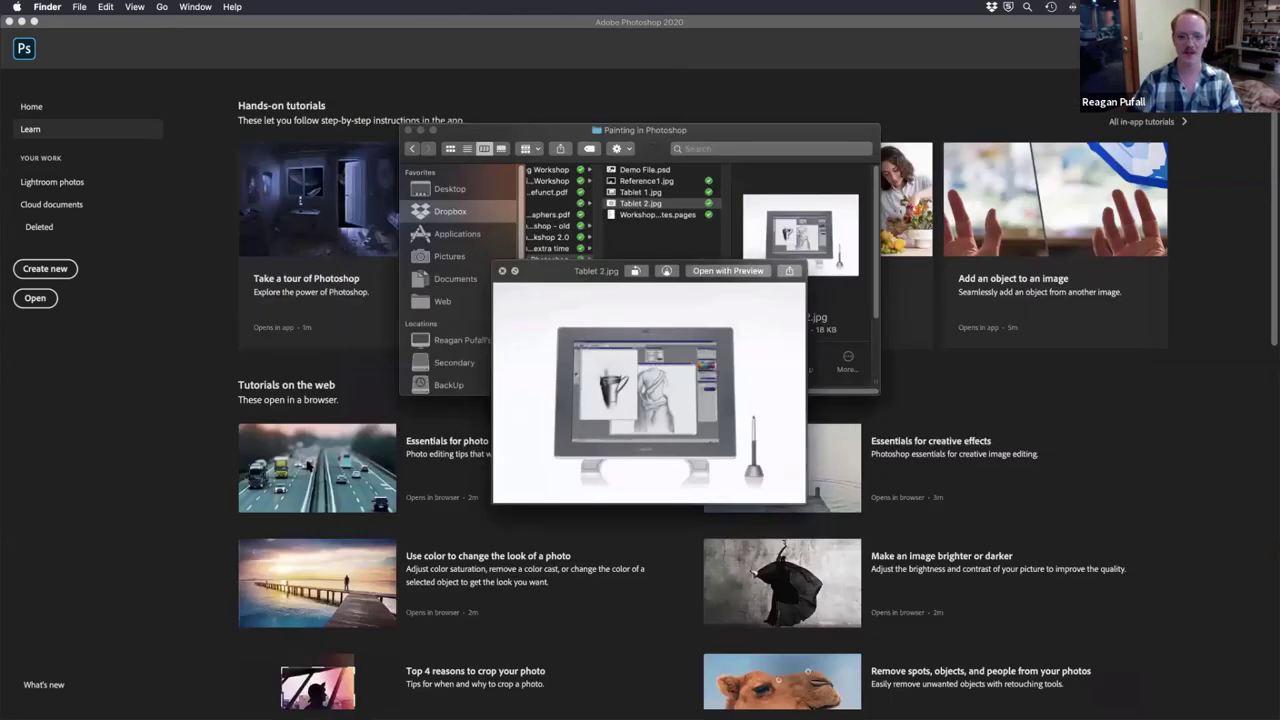
drag(602, 277, 409, 102)
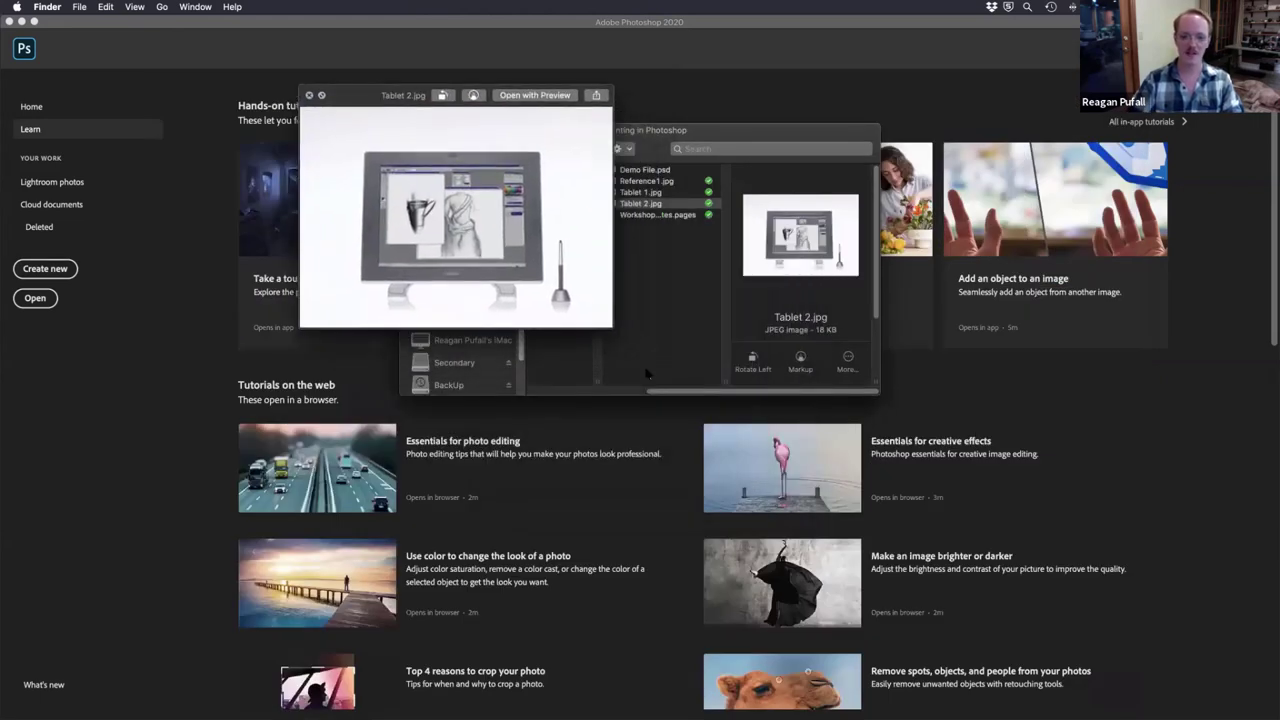
drag(610, 328, 1048, 572)
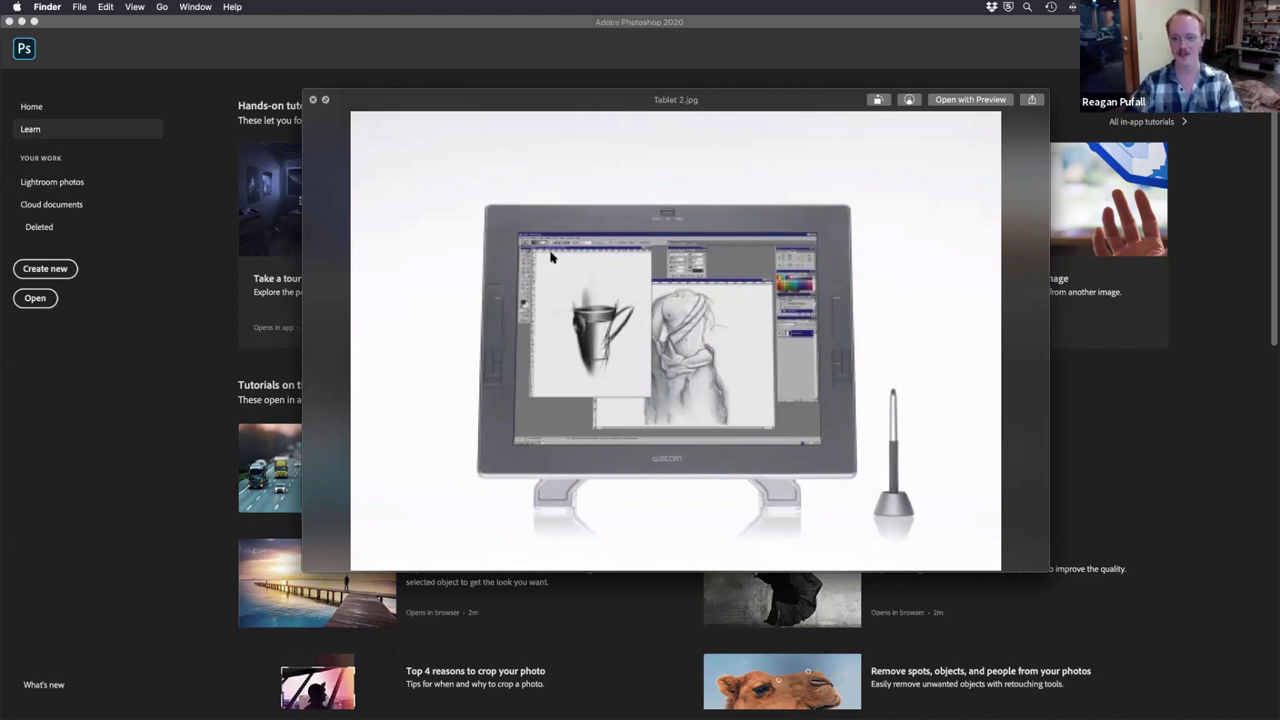
- Close the Tablet 2.jpg Quick Look preview
key(space)
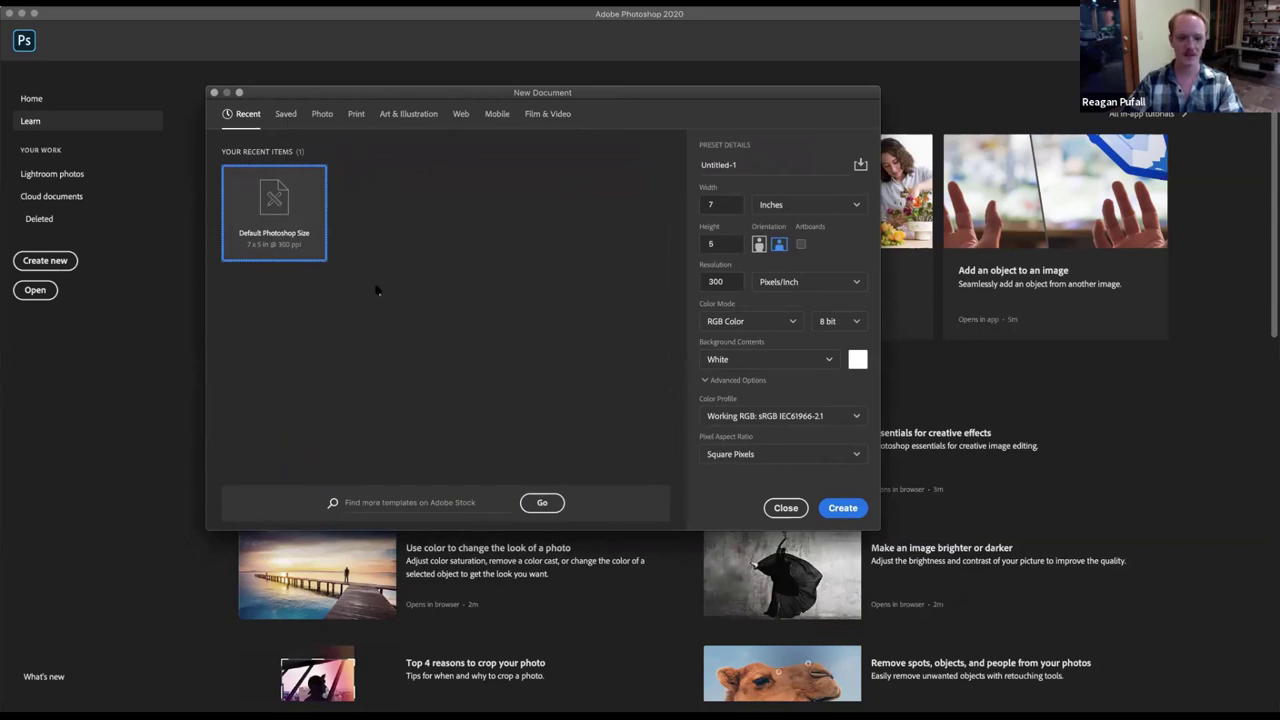
- Browse the Saved, Photo and Web presets, ending on Art & Illustration at 1000×1000 px, 300 ppi
click(285, 114)
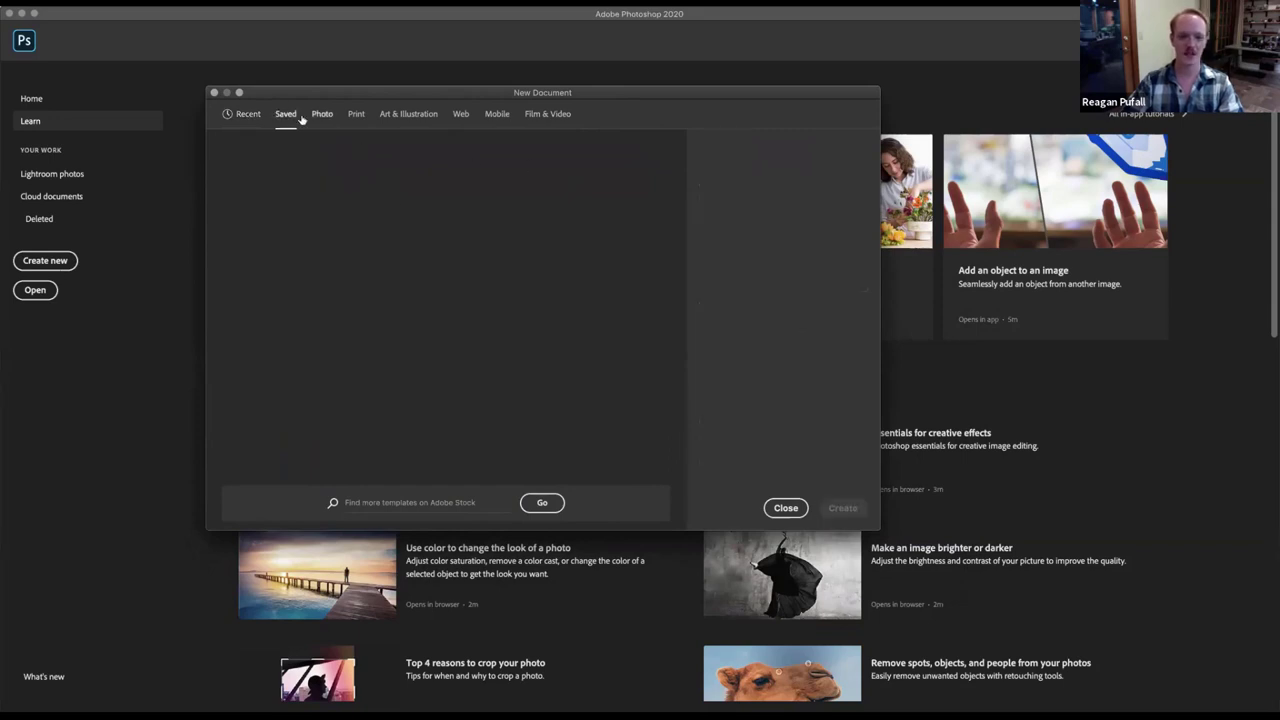
click(321, 114)
click(461, 114)
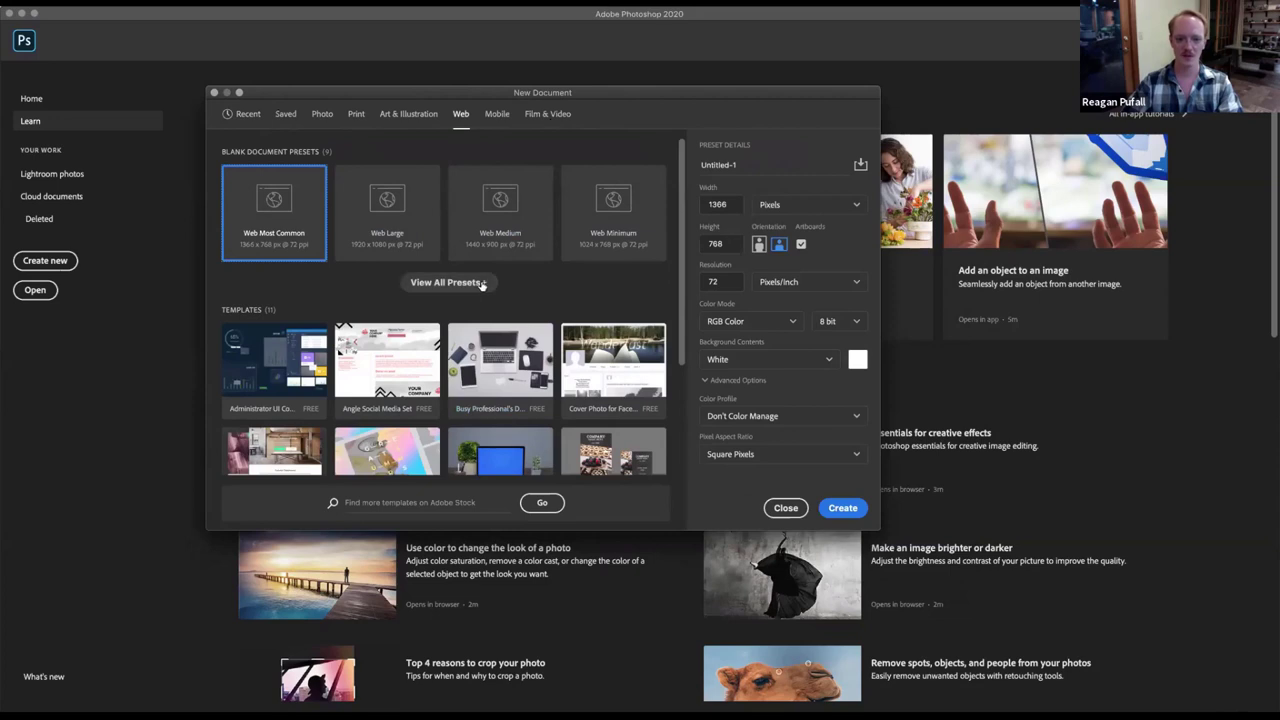
click(408, 114)
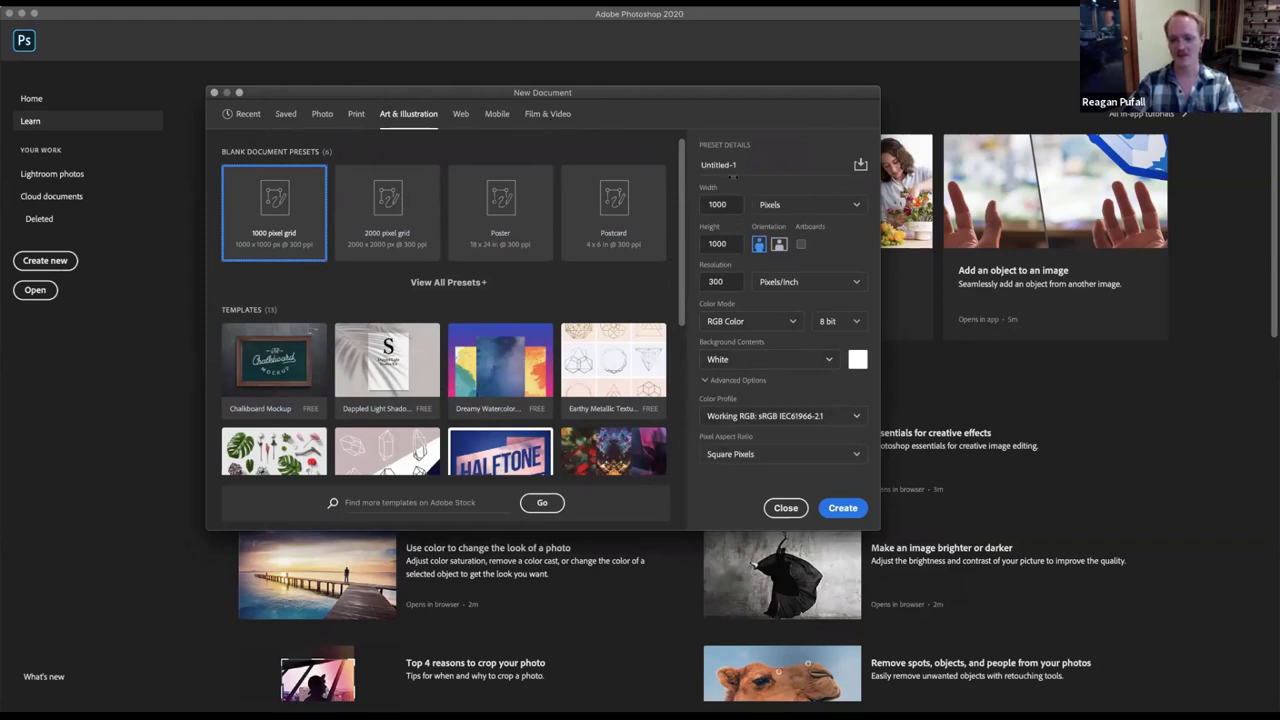
- Name the new document 'Drawing Exercise'
click(731, 165)
double_click(730, 166)
text(Drawing Exercise)
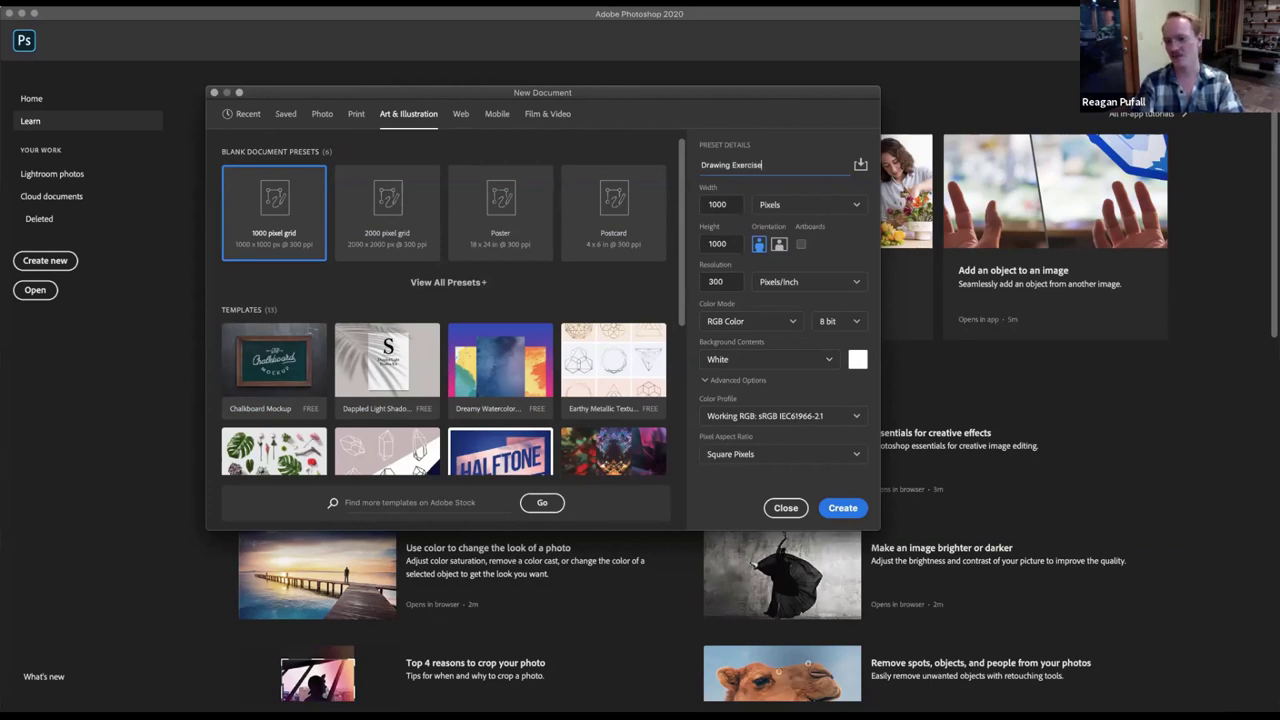
- Set the size units to inches with width 14 and height 11
click(798, 208)
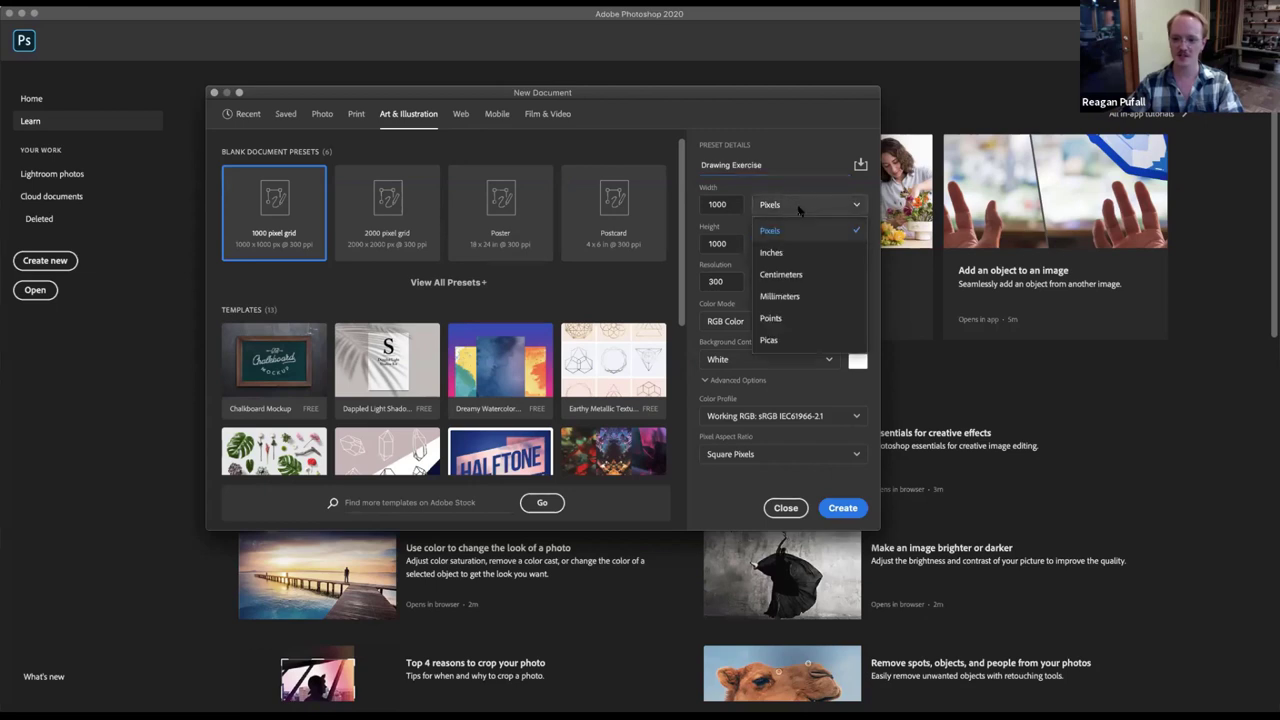
click(782, 258)
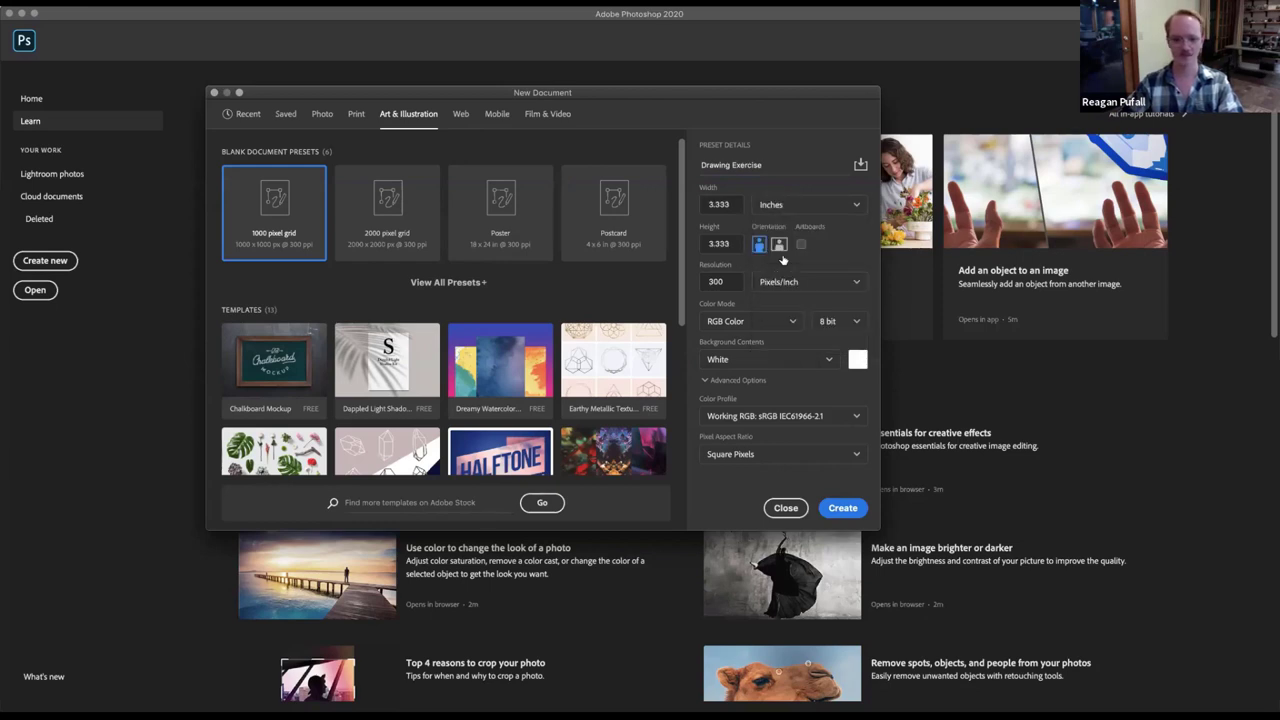
click(794, 207)
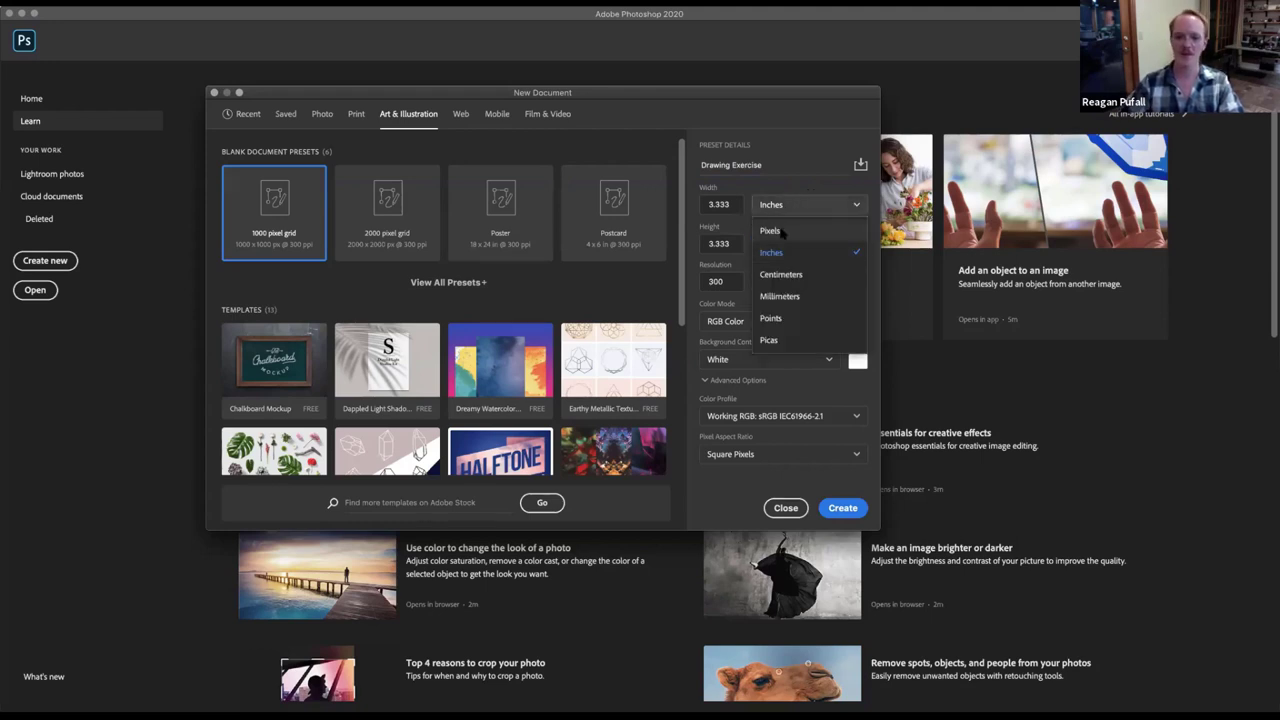
click(785, 232)
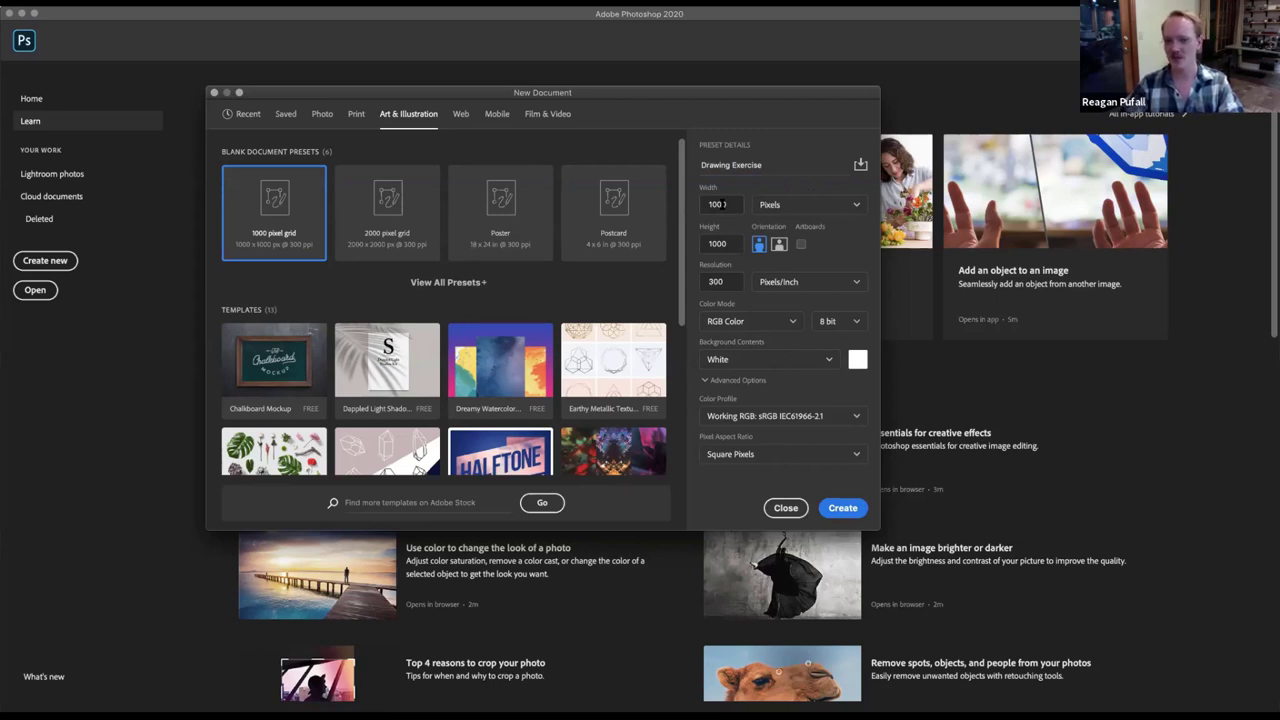
click(778, 214)
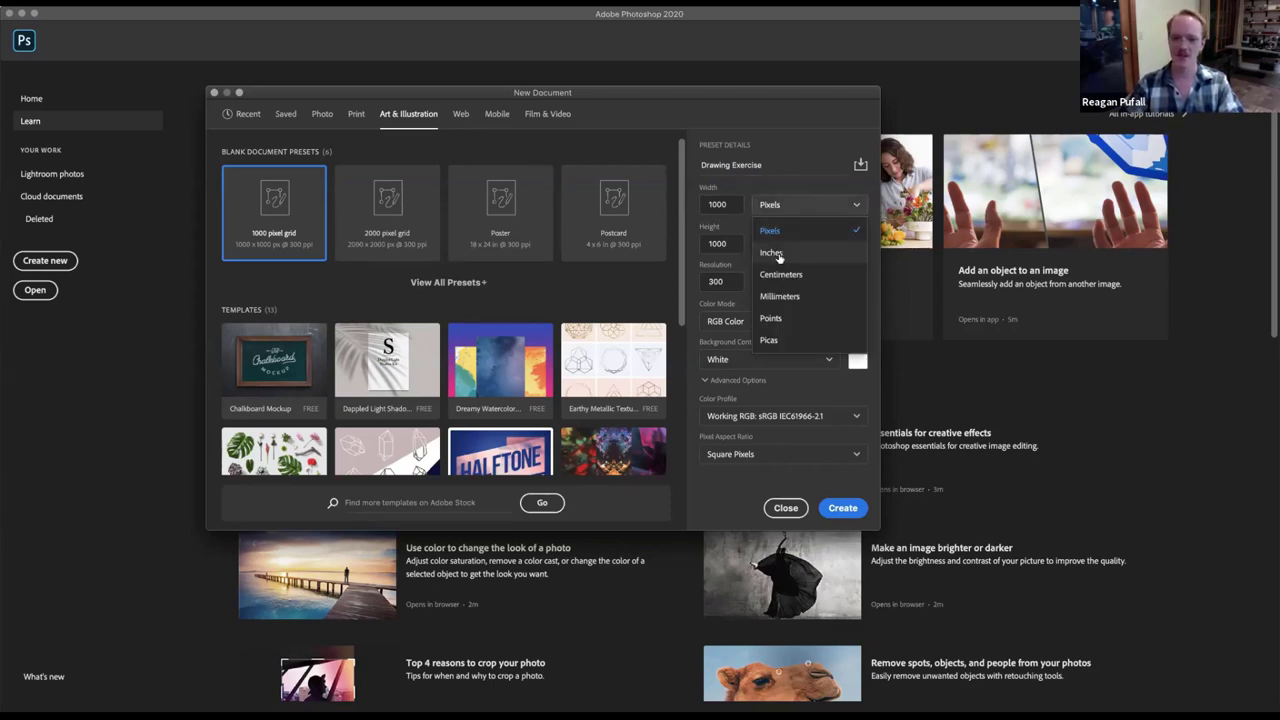
click(792, 239)
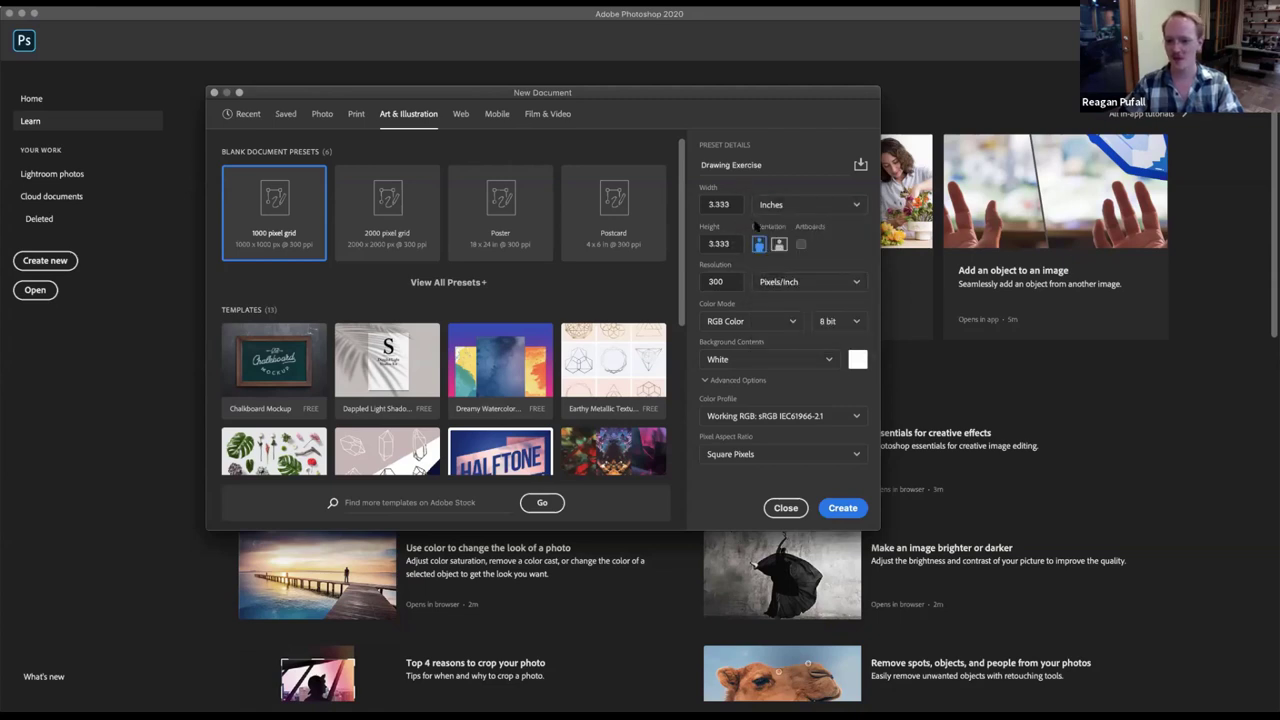
double_click(719, 204)
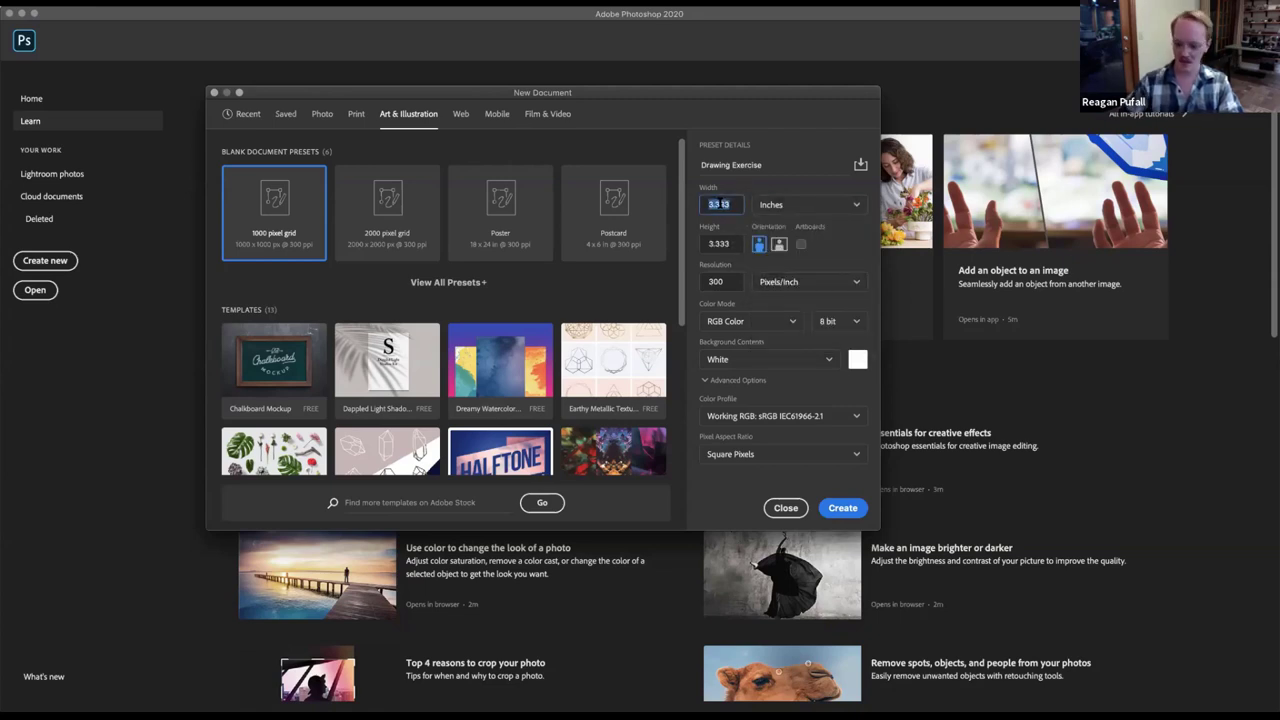
text(14)
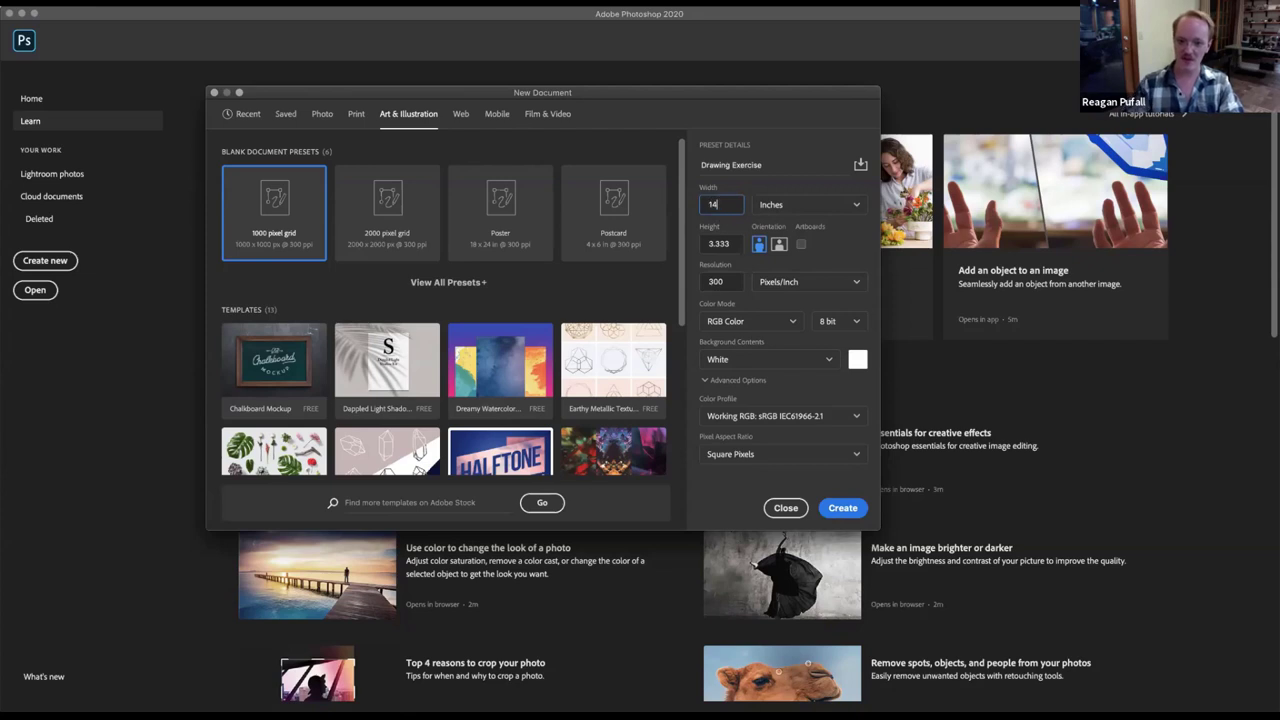
key(Tab)
key(Tab)
text(11)
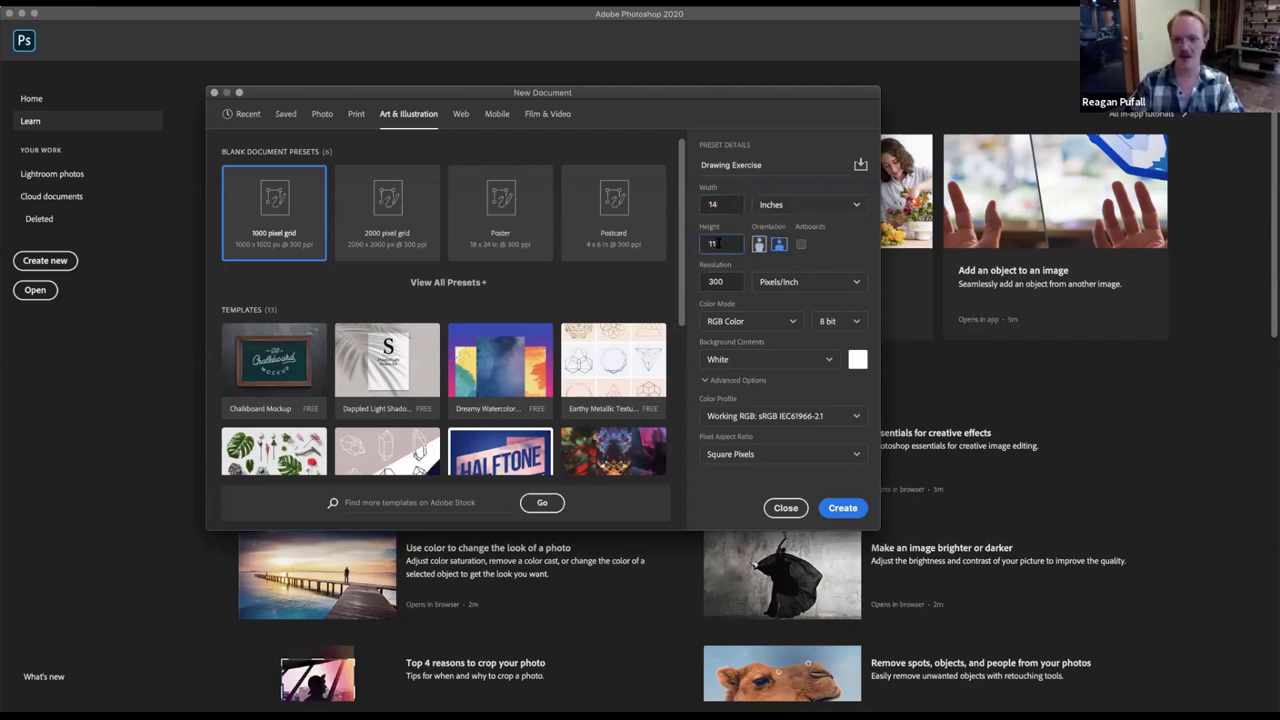
click(779, 250)
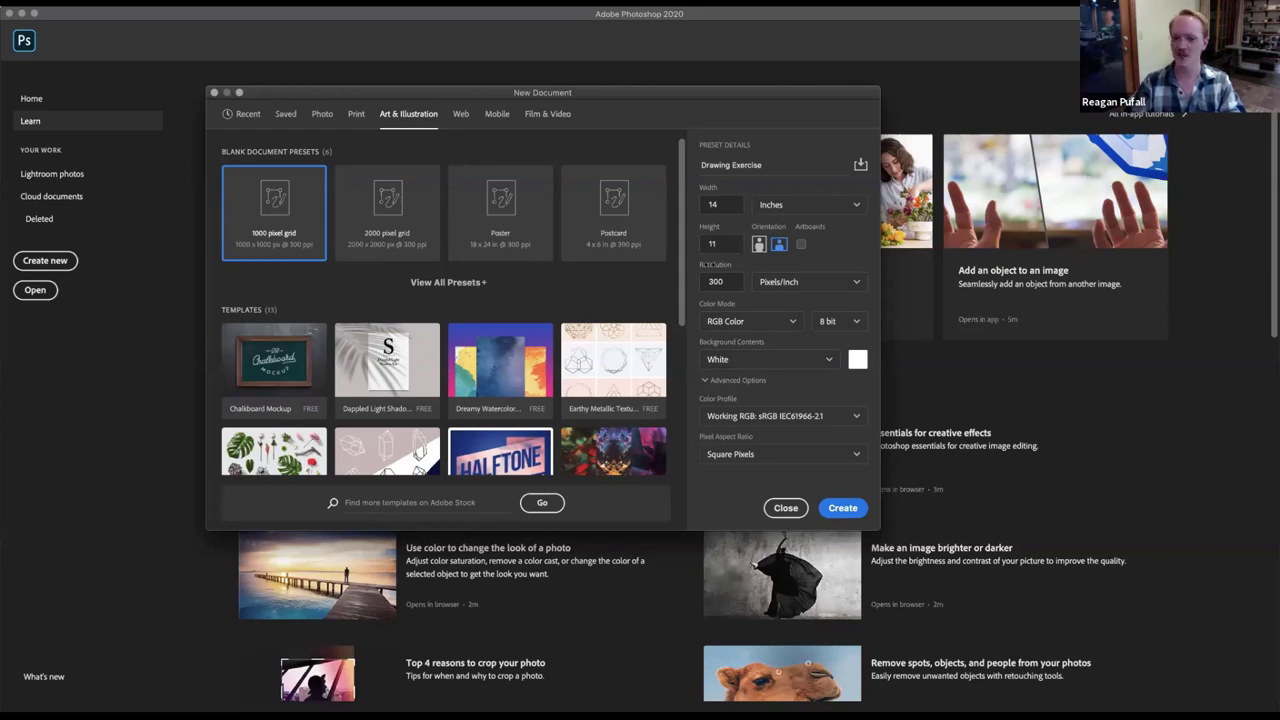
- Keep RGB Color as the colour mode and set the bit depth to 16 bit
click(768, 321)
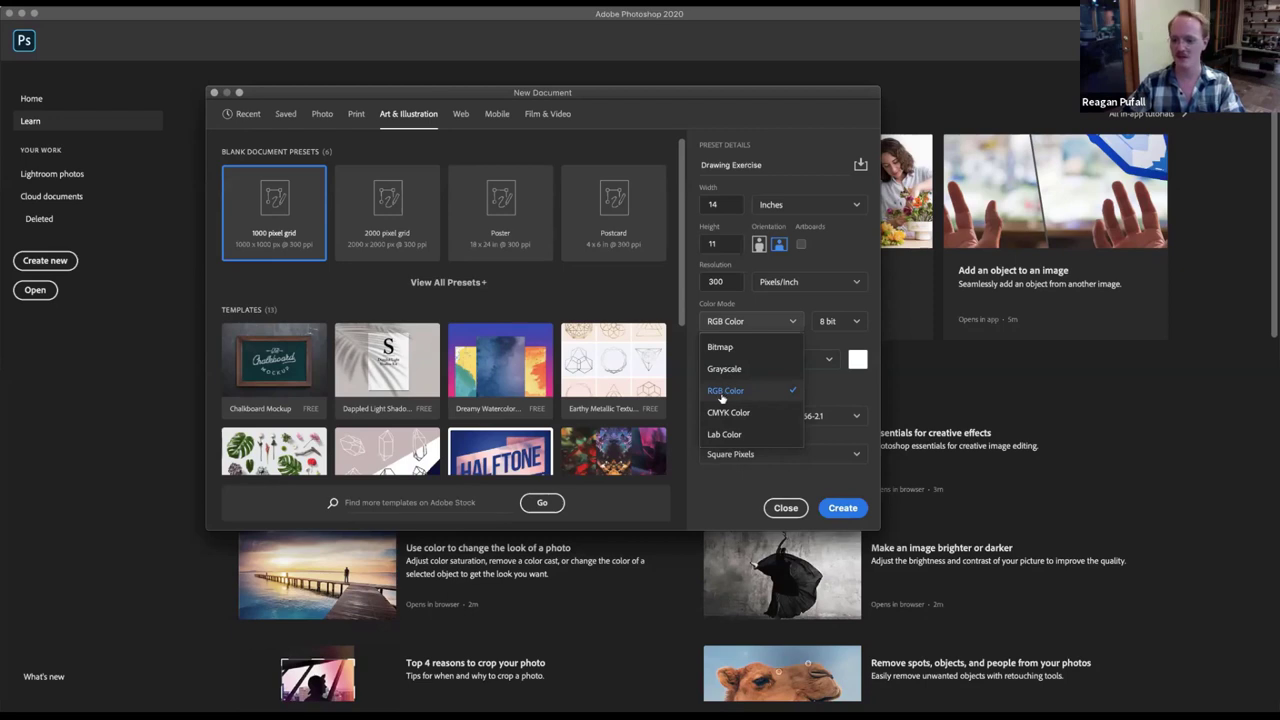
click(772, 392)
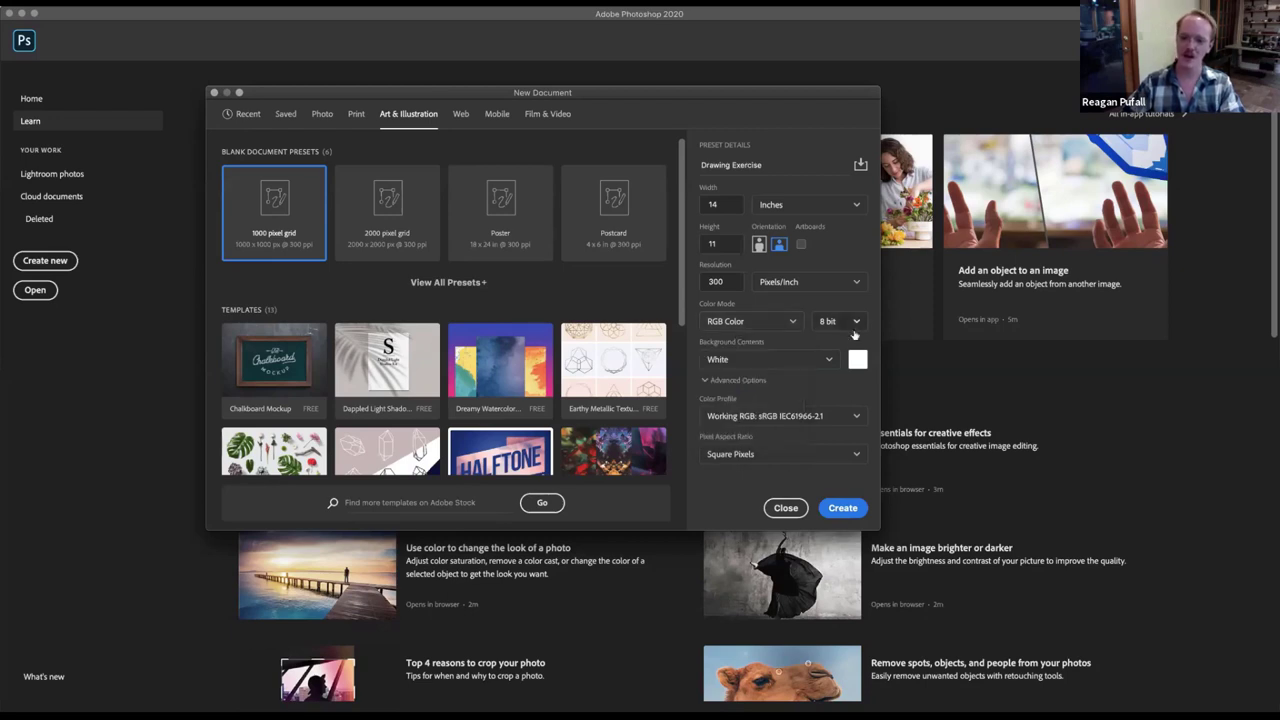
click(855, 323)
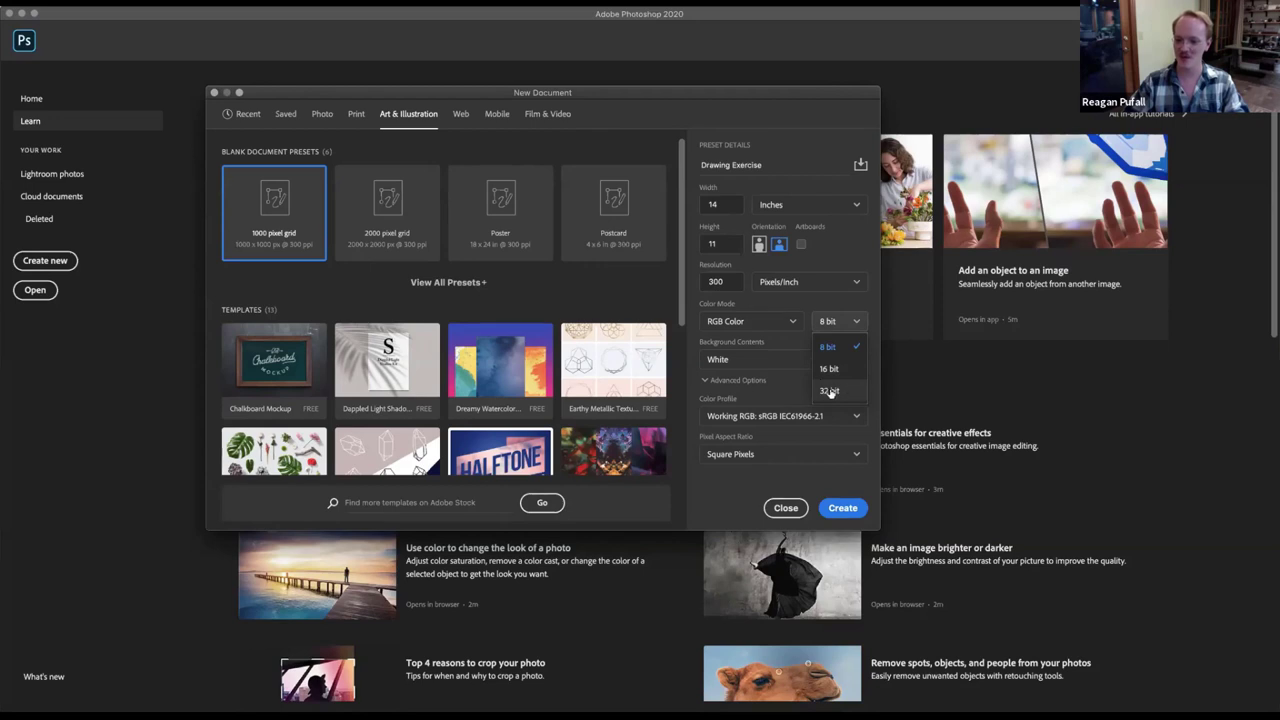
click(831, 368)
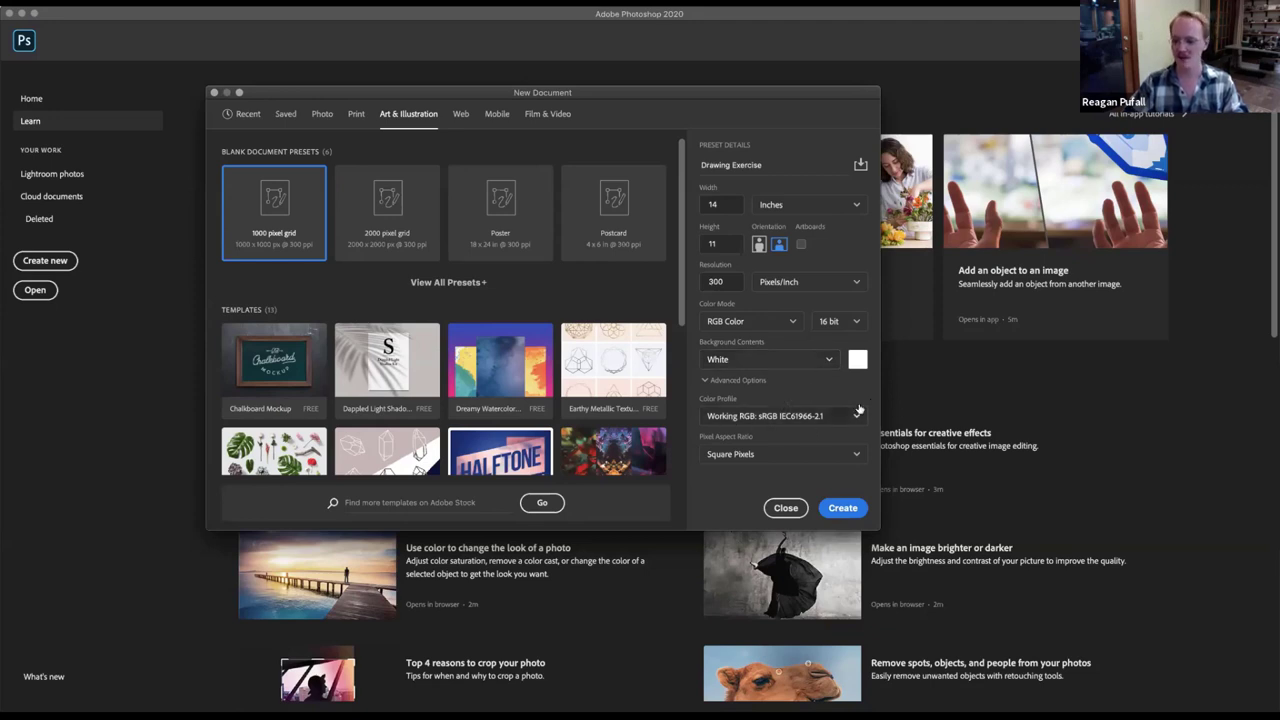
click(746, 419)
- Choose Adobe RGB (1998) as the document's colour profile
click(769, 485)
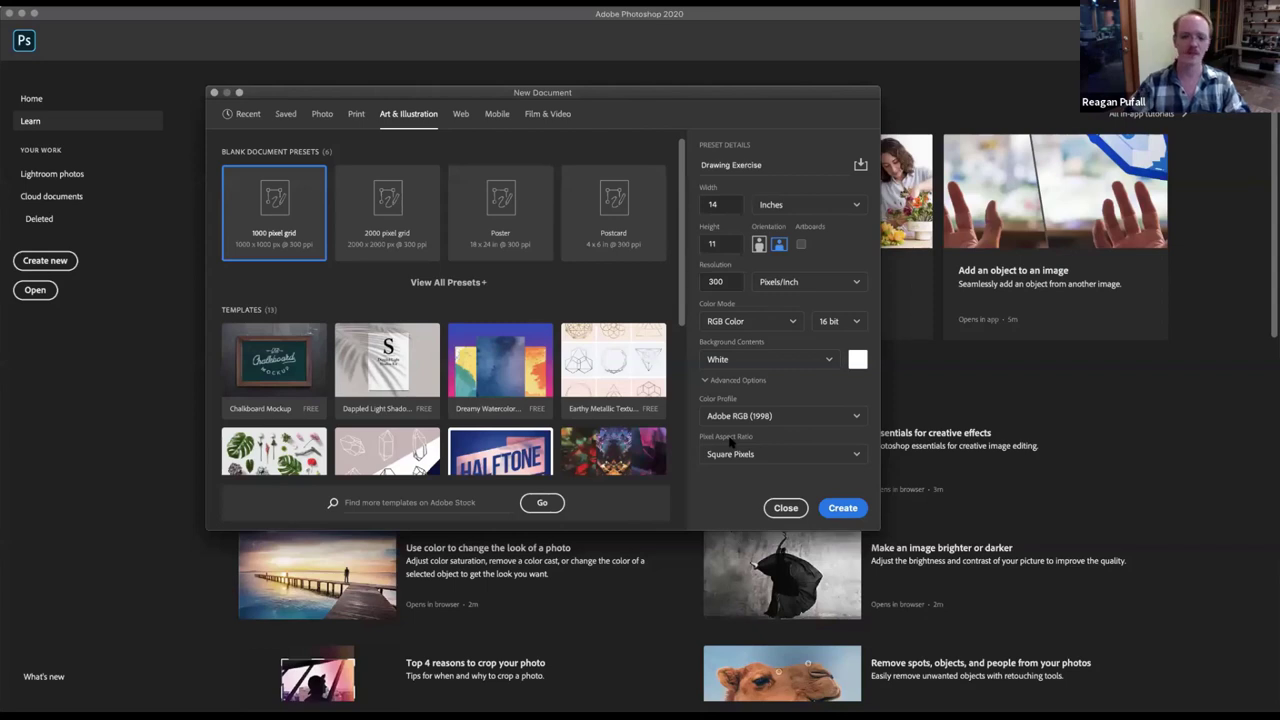
click(781, 420)
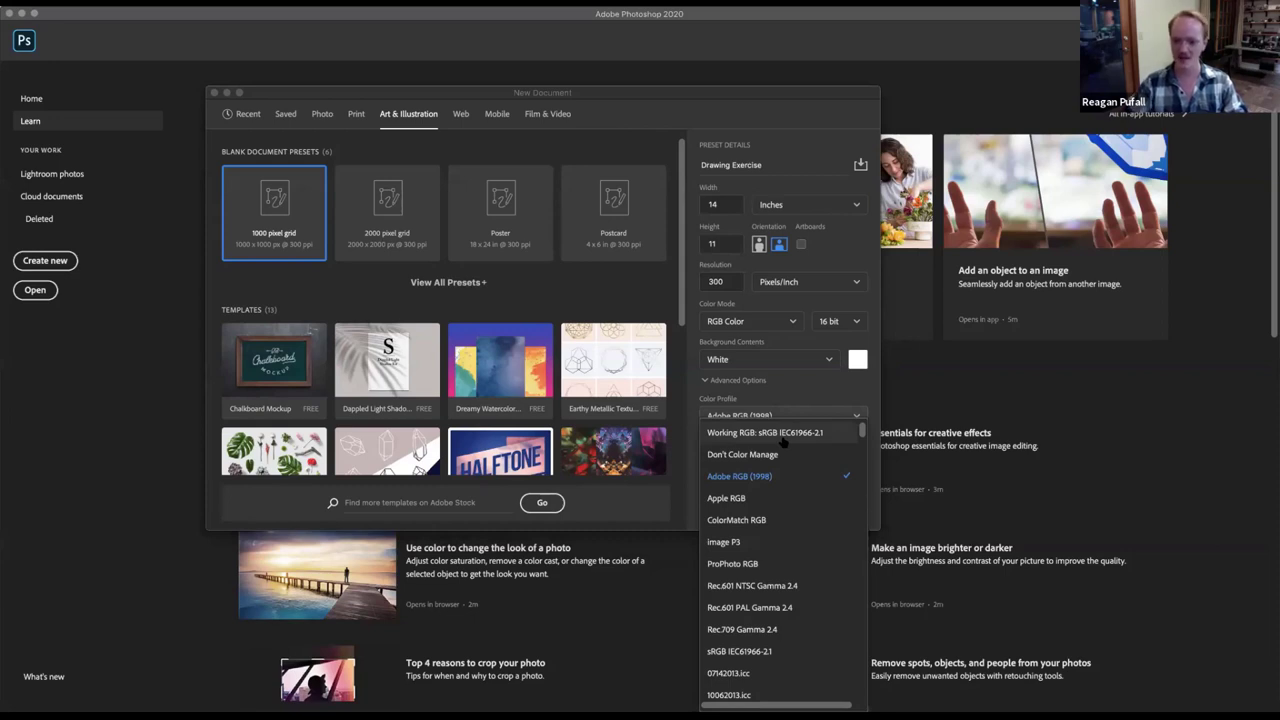
click(736, 478)
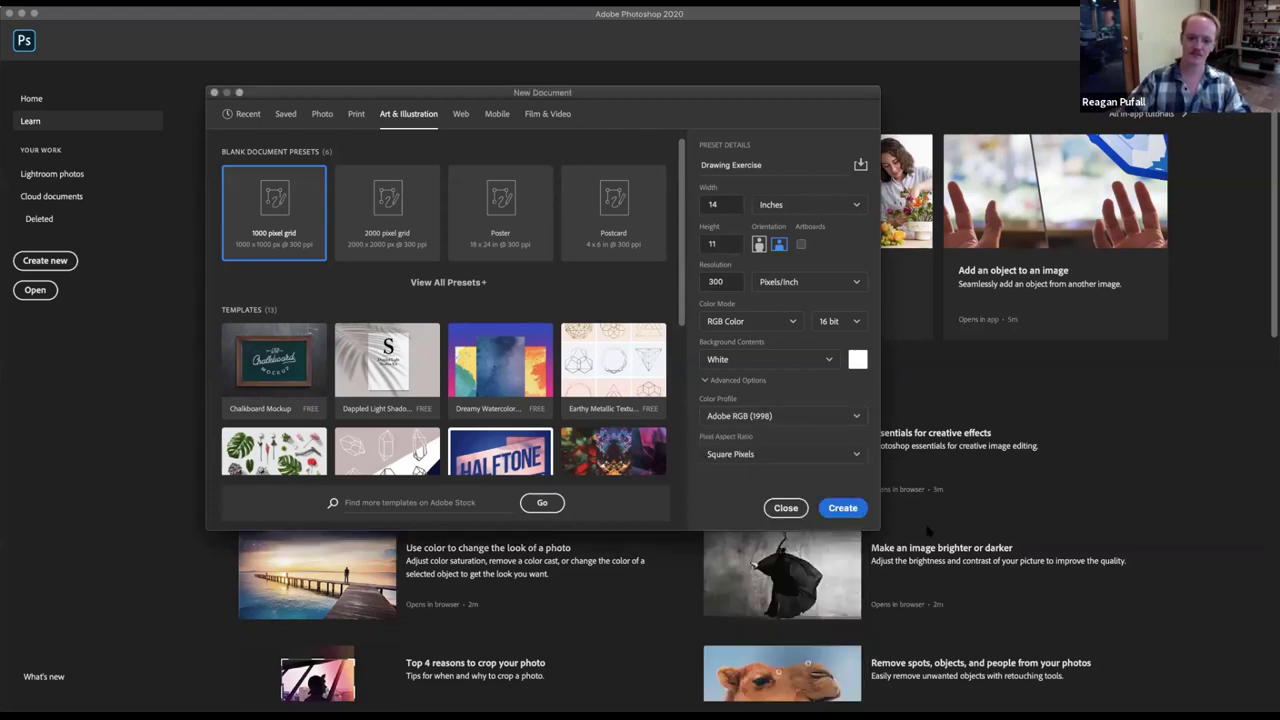
- Create the 14 × 11 in, 300 ppi, 16-bit Drawing Exercise document
key(Return)
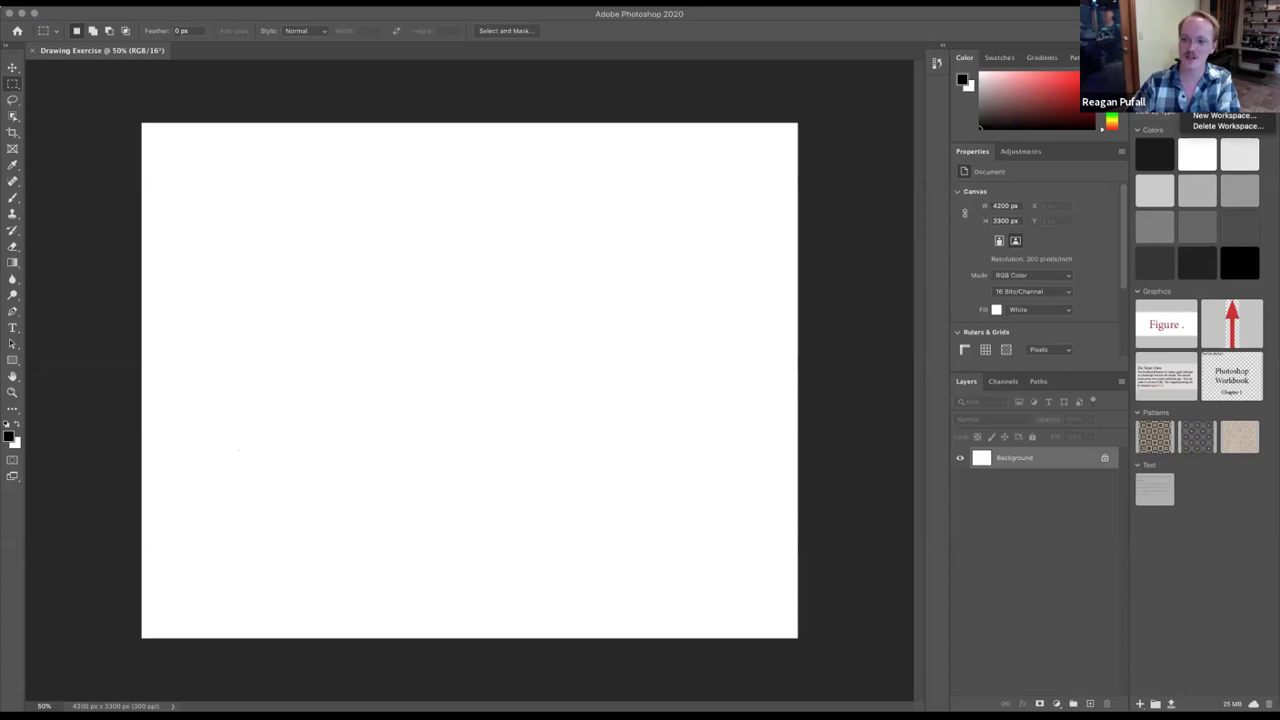
- Switch to the Painting workspace and close the Clone Source panel
click(1219, 36)
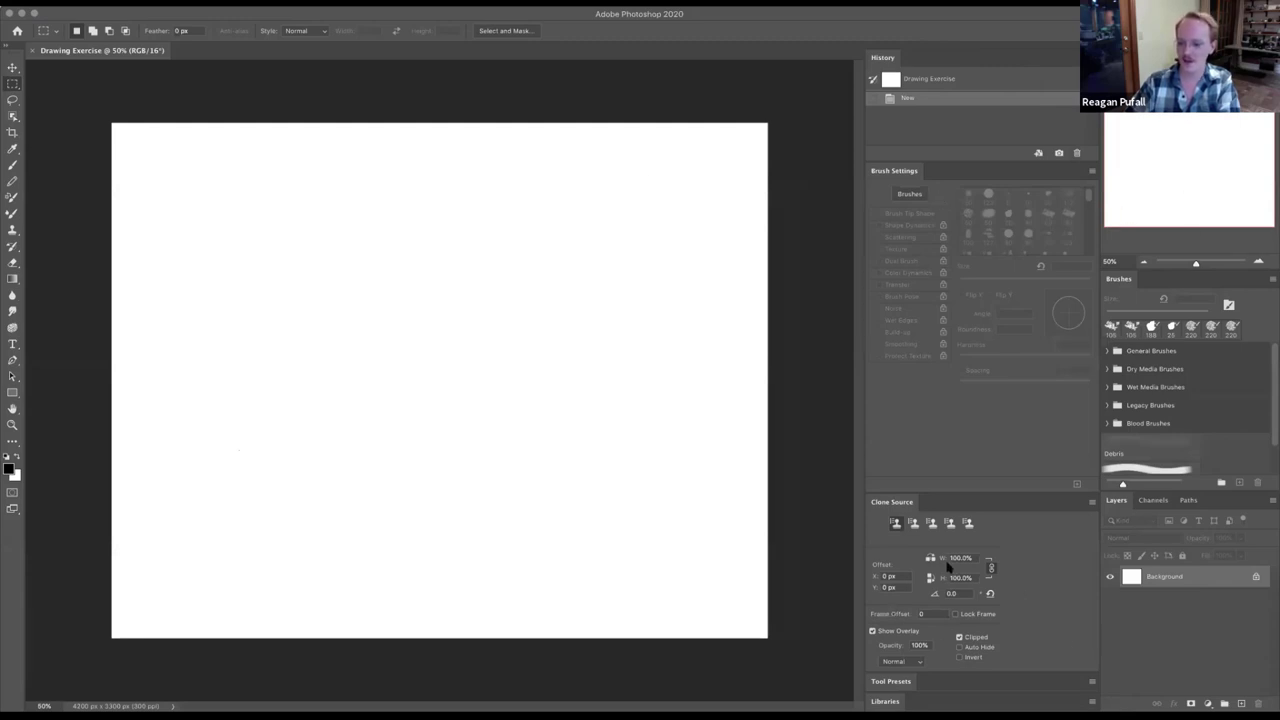
right_click(887, 504)
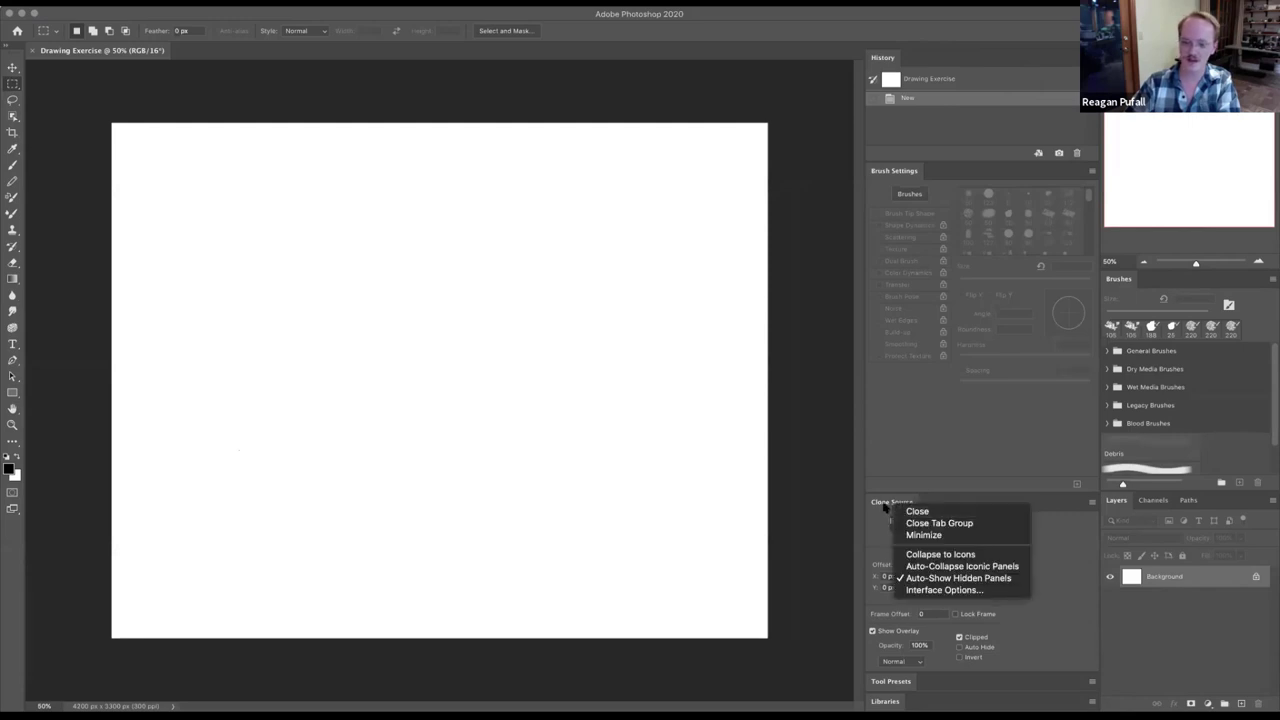
click(884, 507)
drag(886, 505, 898, 508)
right_click(898, 508)
click(911, 504)
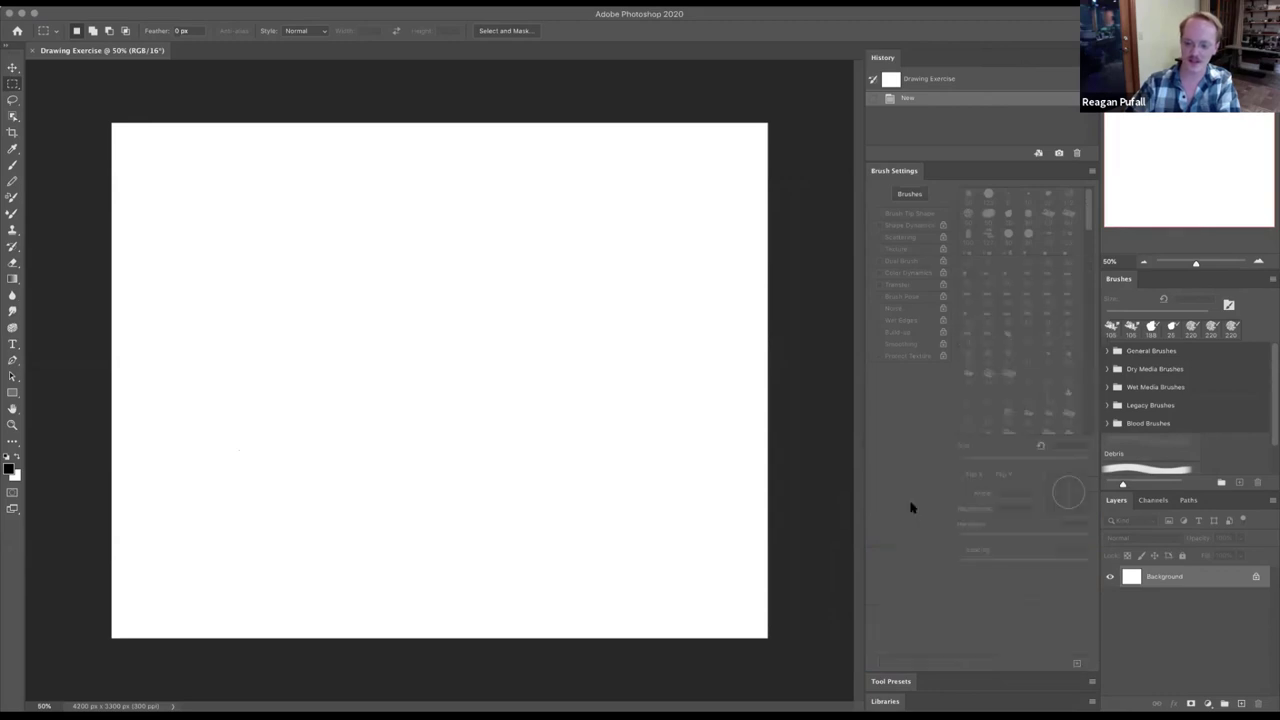
- Close the Tool Presets panel
click(932, 680)
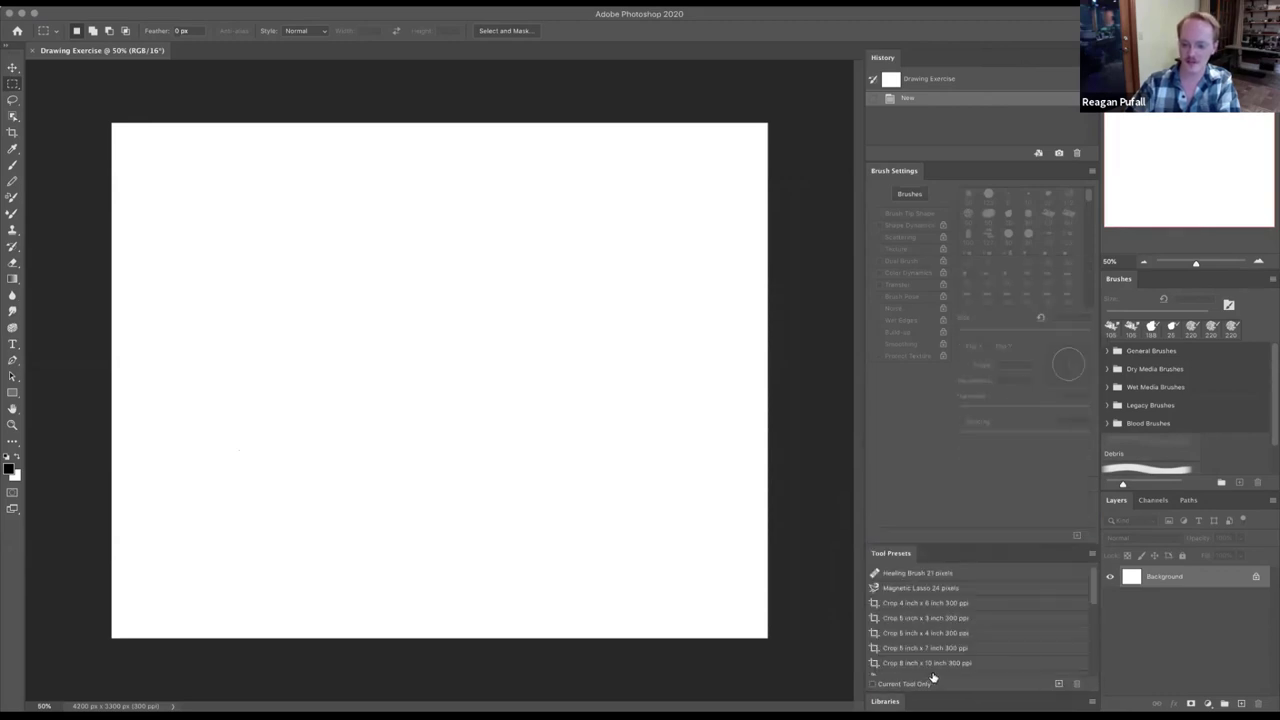
right_click(901, 556)
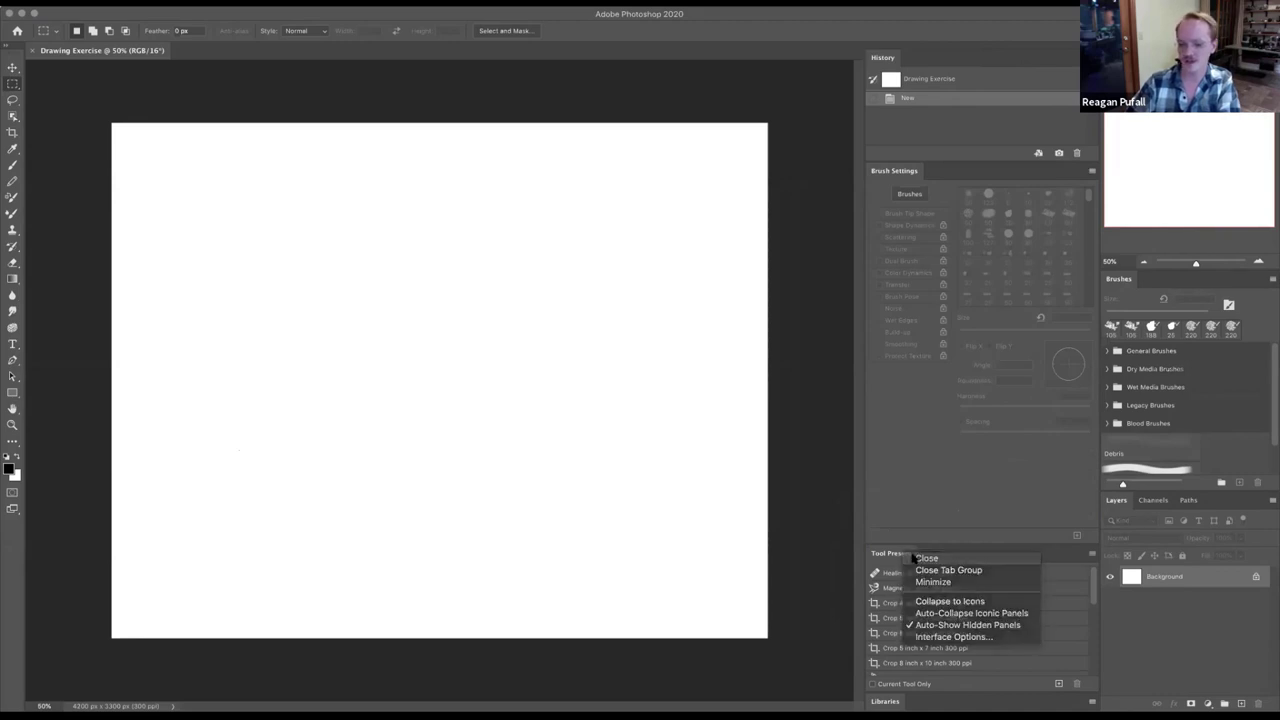
click(910, 560)
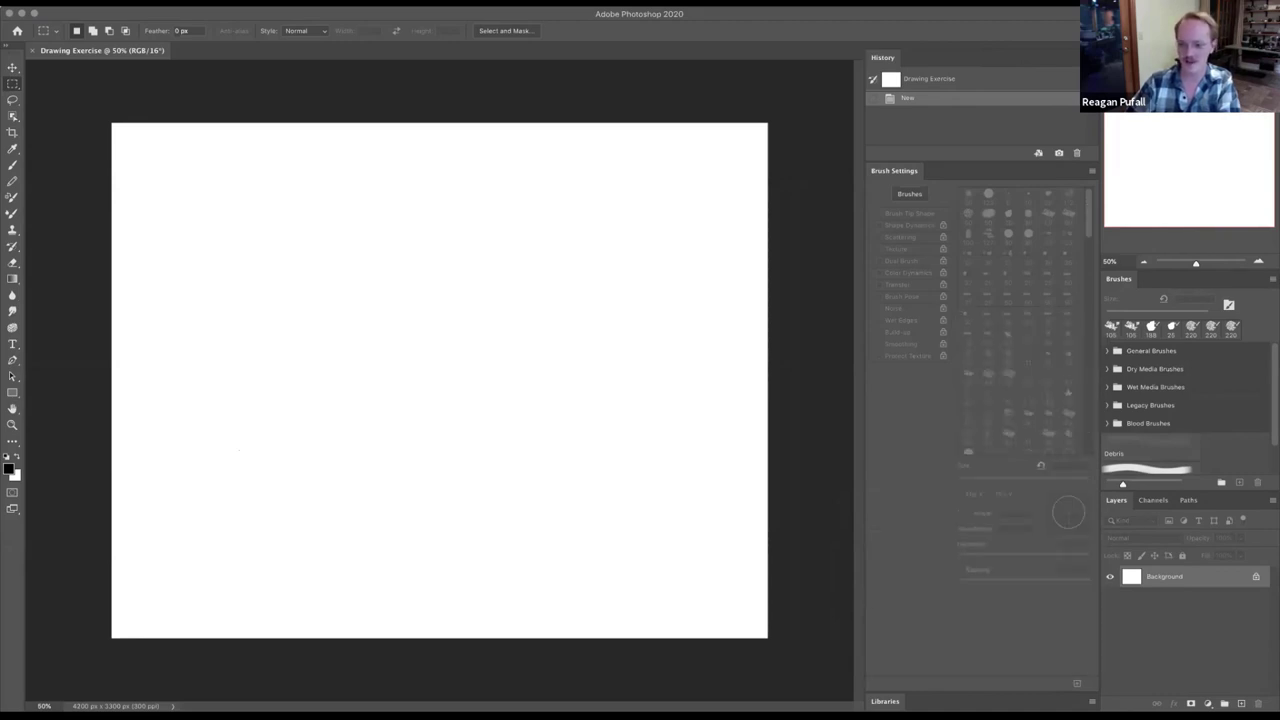
right_click(890, 701)
- Close the Libraries panel, then try the Brush, Eraser and Mixer Brush tools on the canvas
click(925, 620)
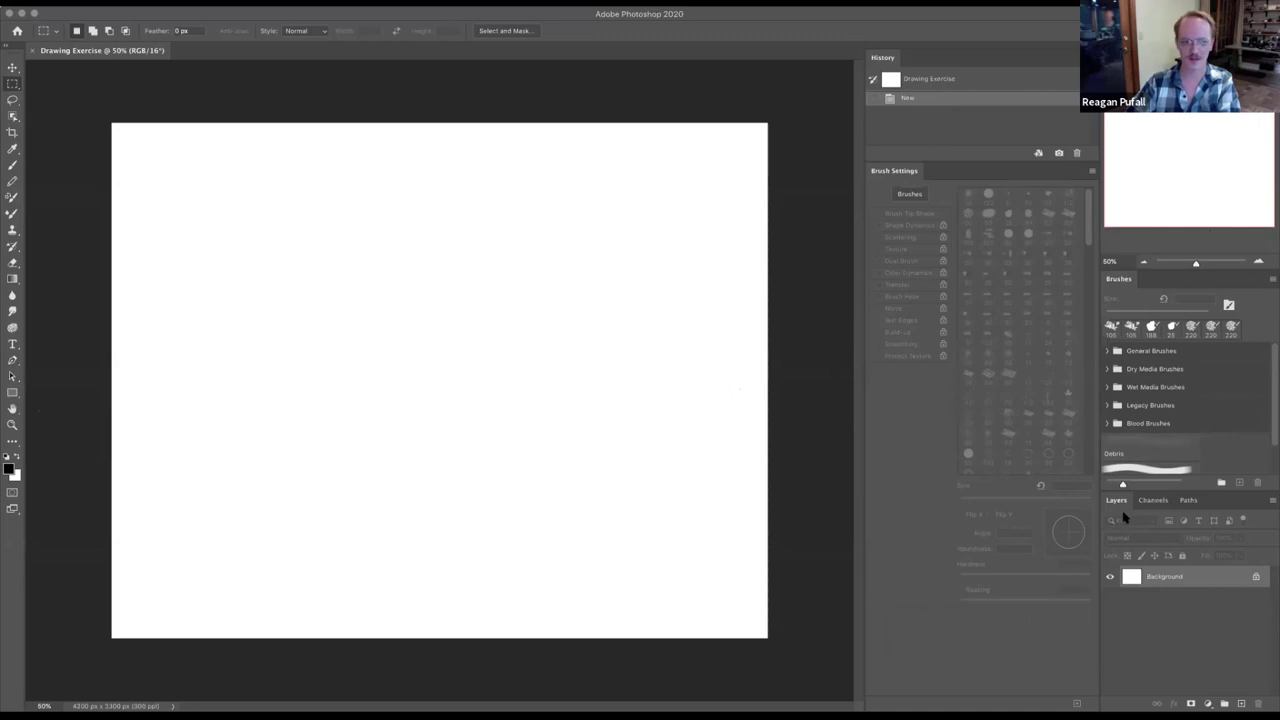
click(12, 164)
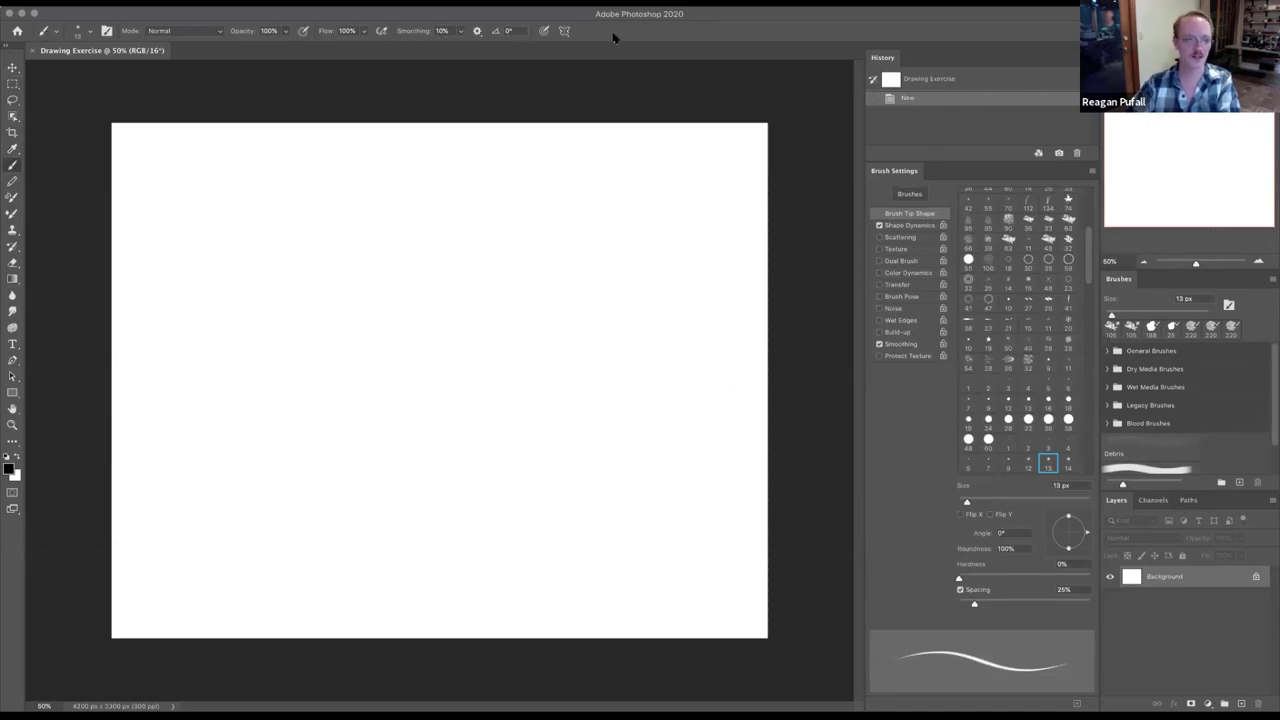
click(12, 263)
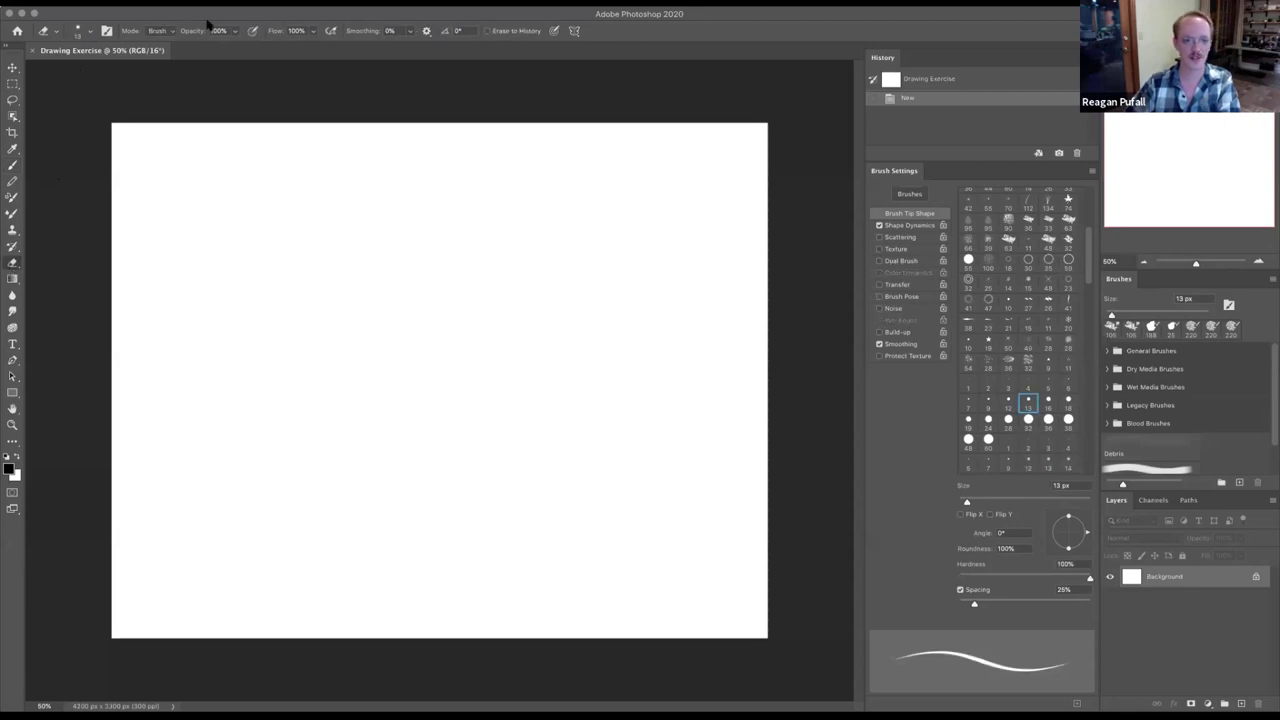
click(12, 213)
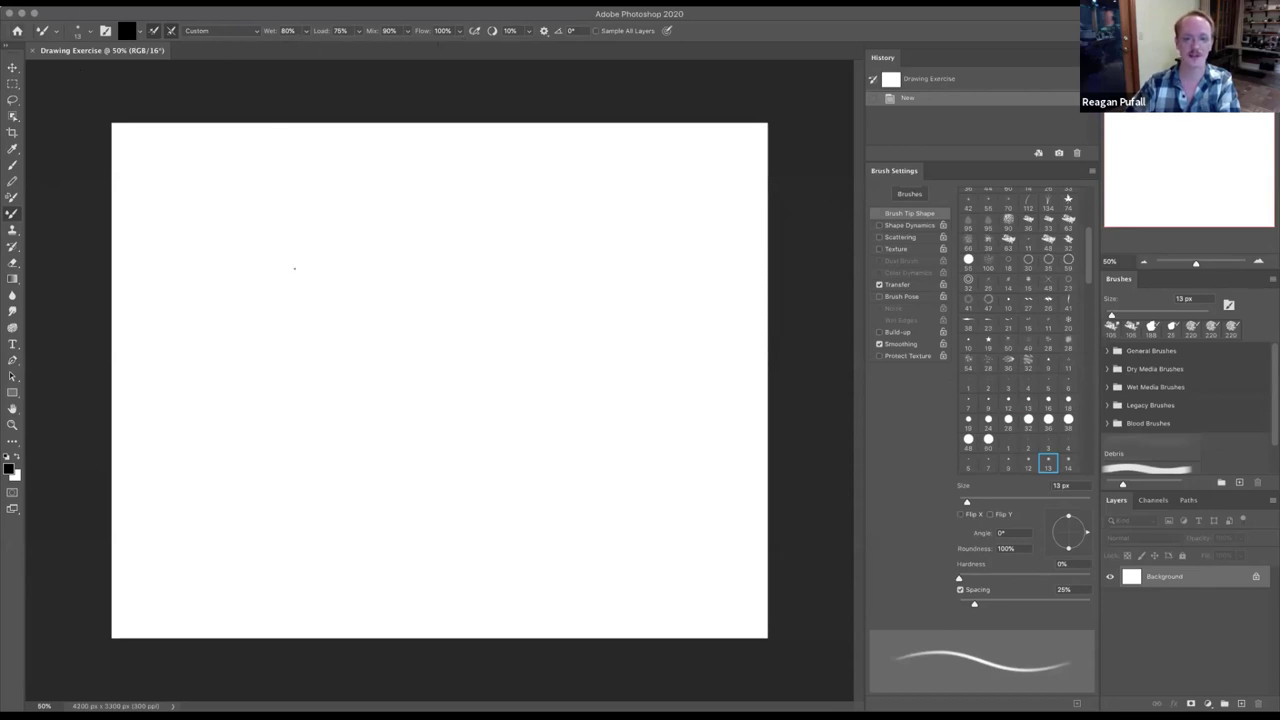
right_click(259, 245)
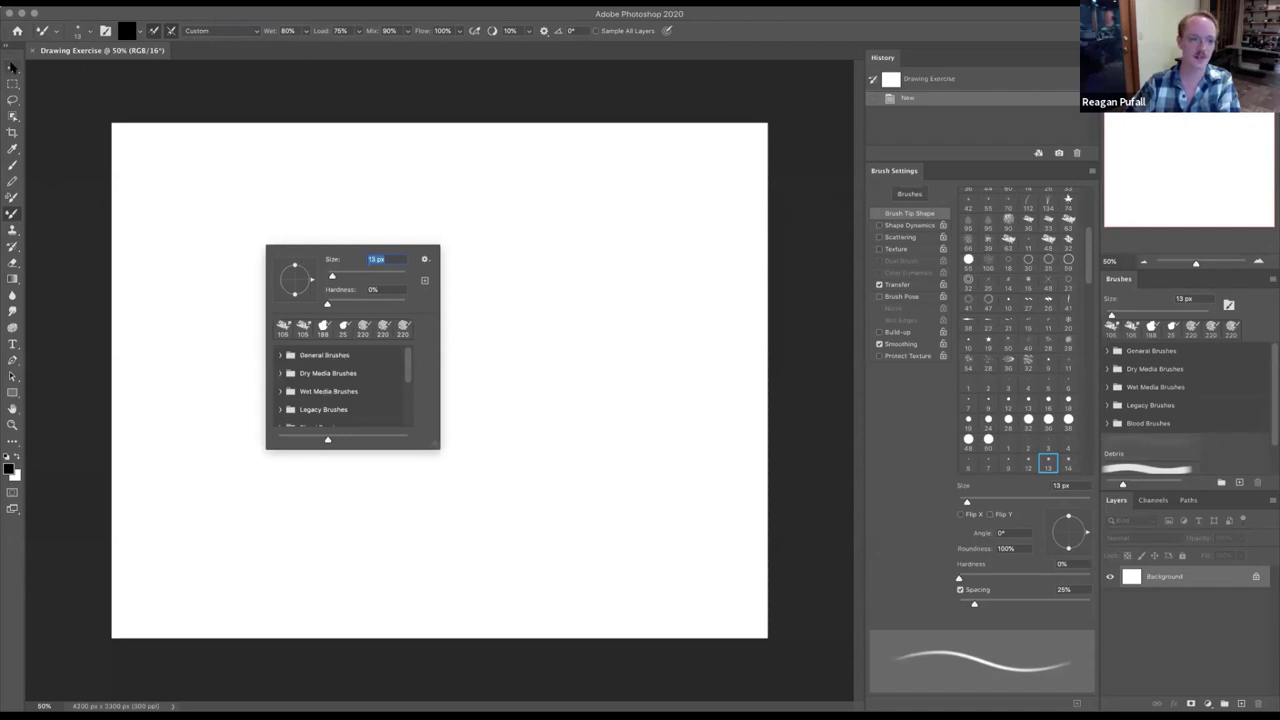
click(12, 116)
right_click(151, 186)
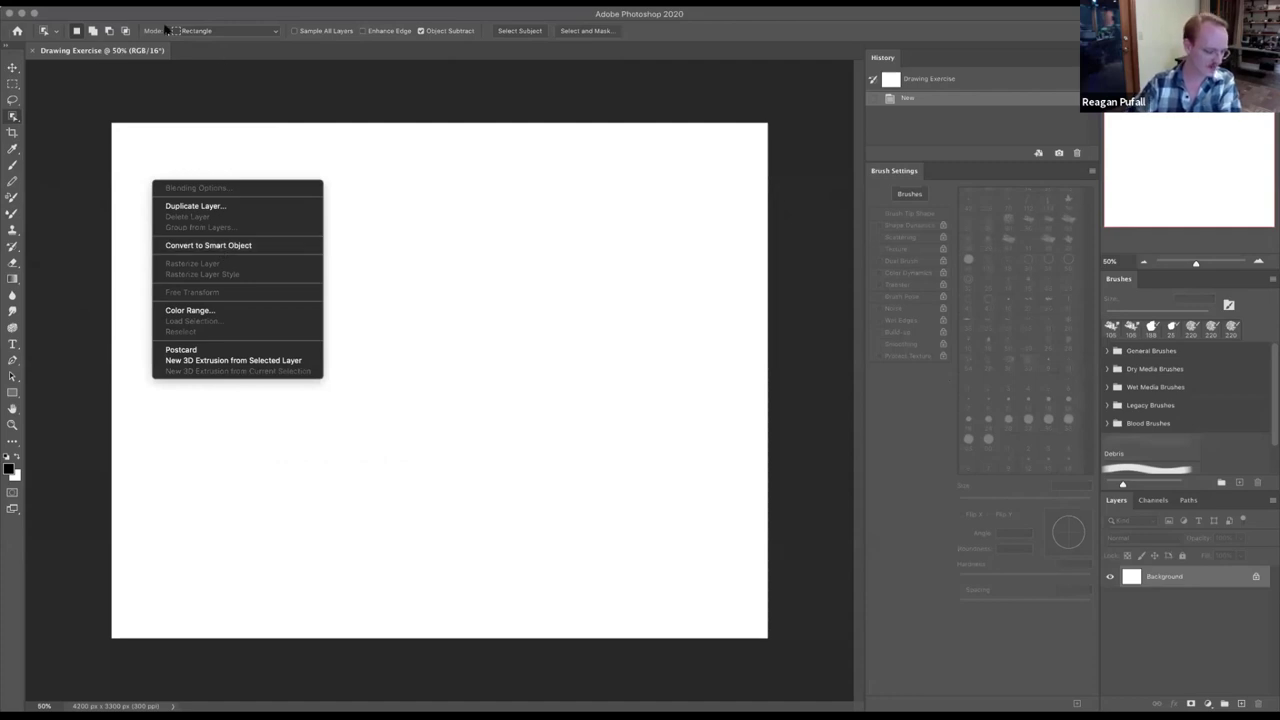
click(671, 109)
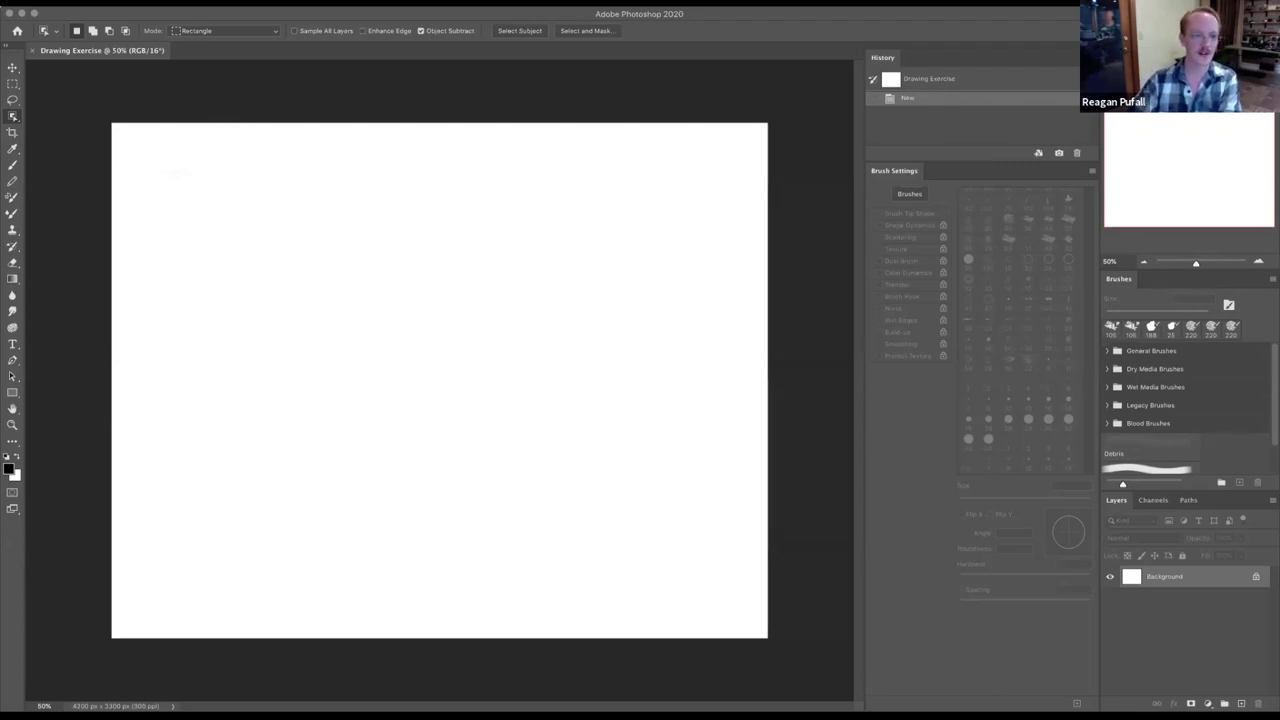
- Open Reference1.jpg from Dropbox > Workshop_Mentoring > Painting in Photoshop on this computer
click(104, 3)
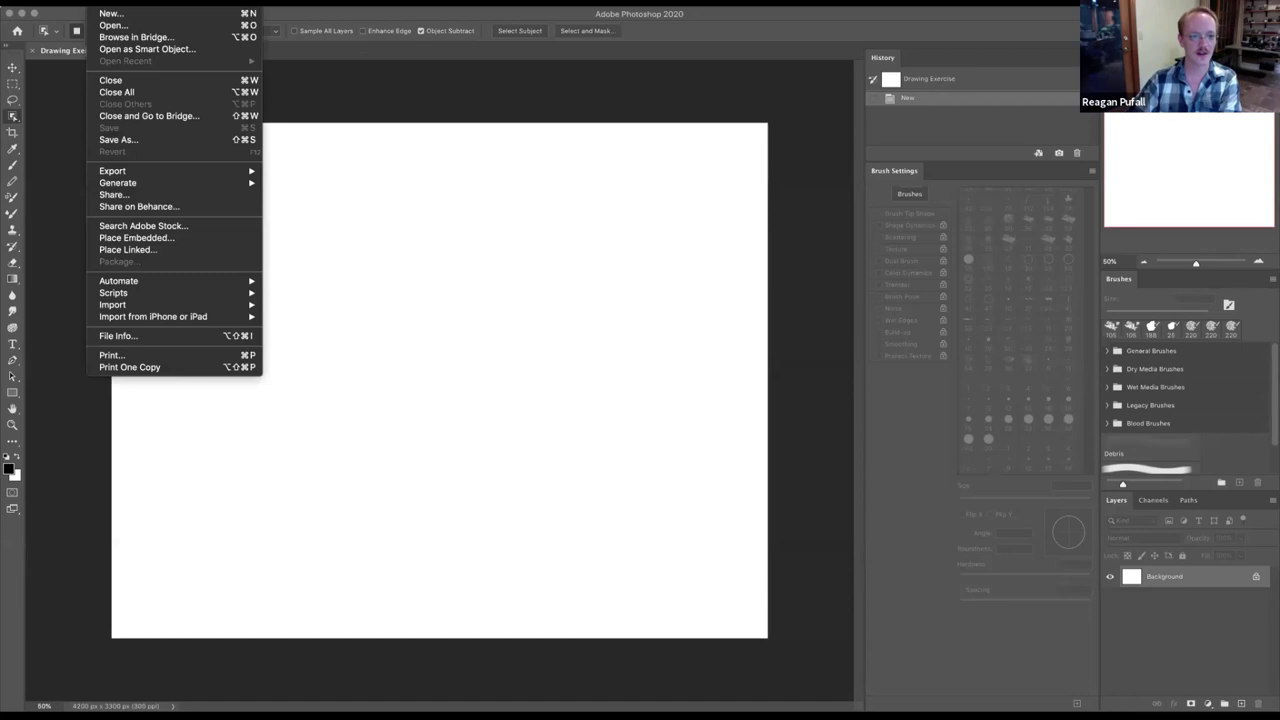
click(104, 24)
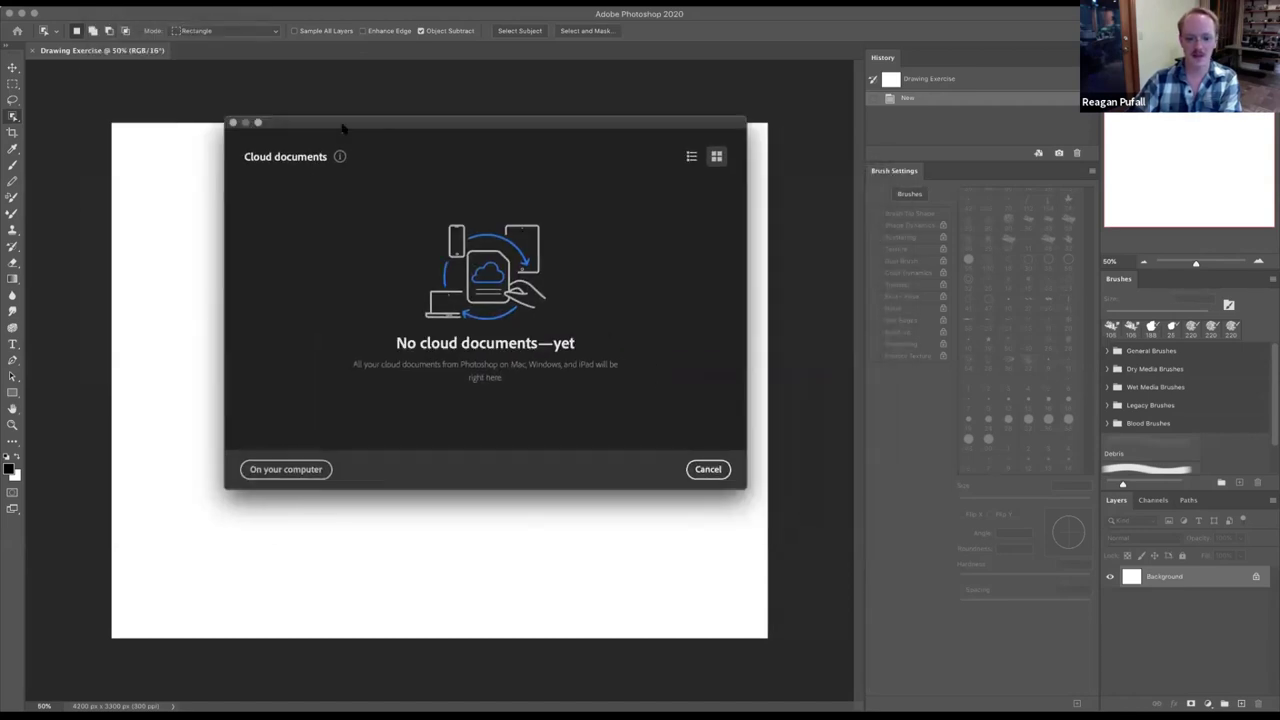
click(285, 469)
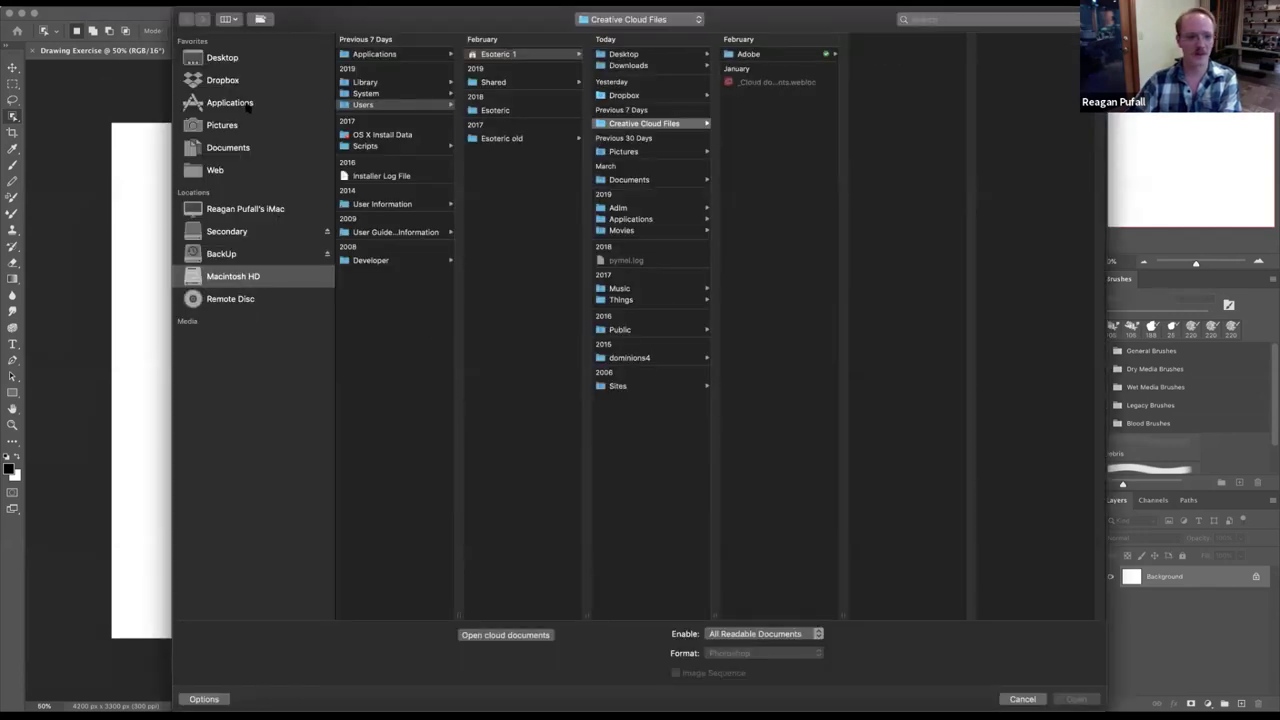
click(235, 85)
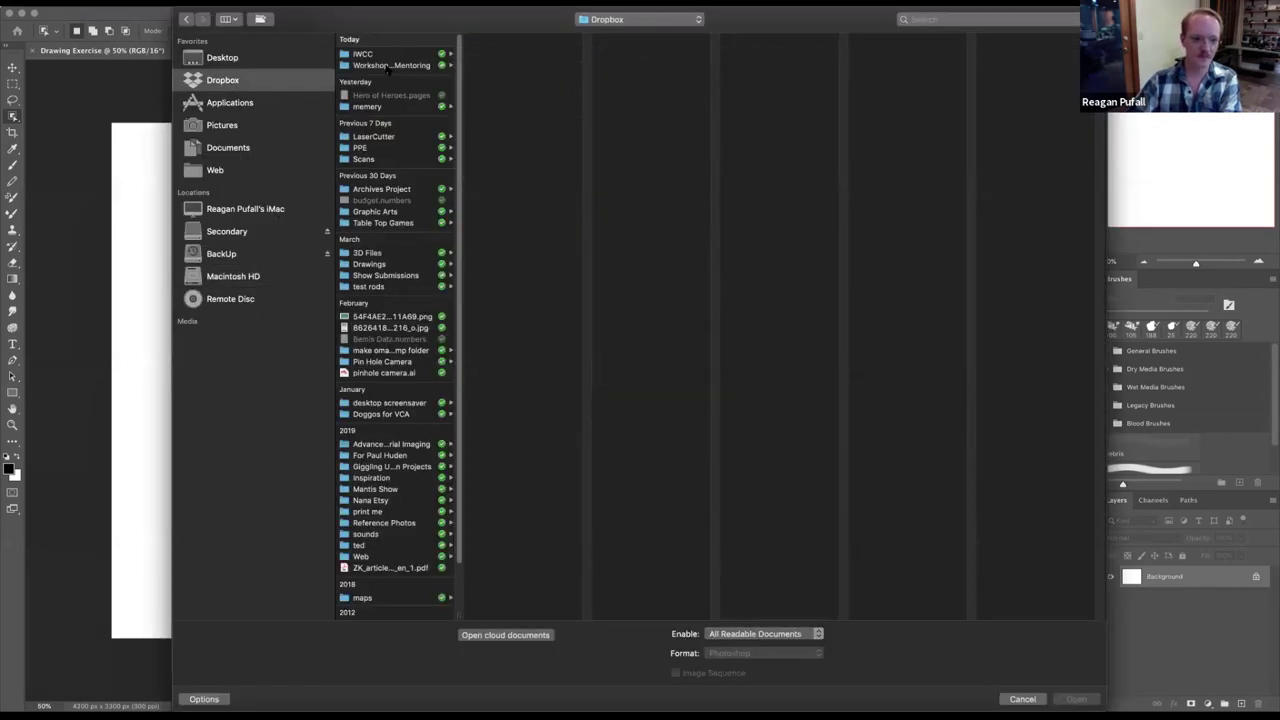
click(389, 65)
click(519, 54)
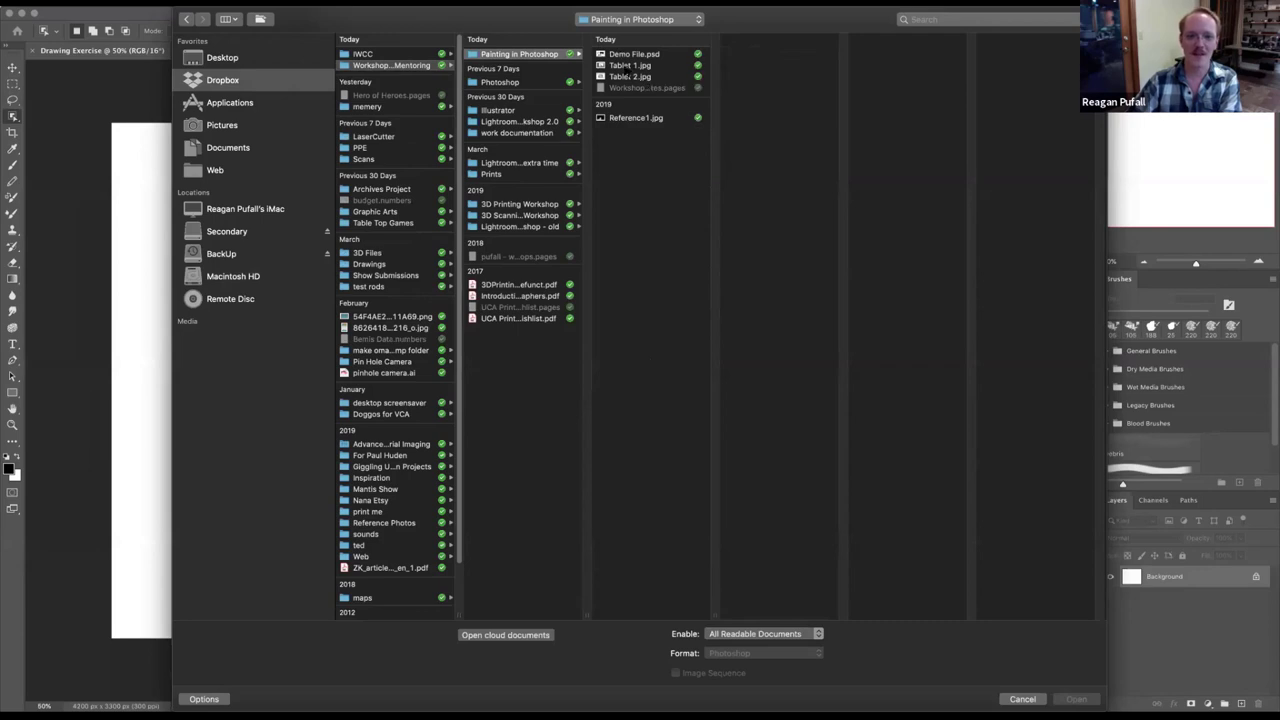
click(630, 118)
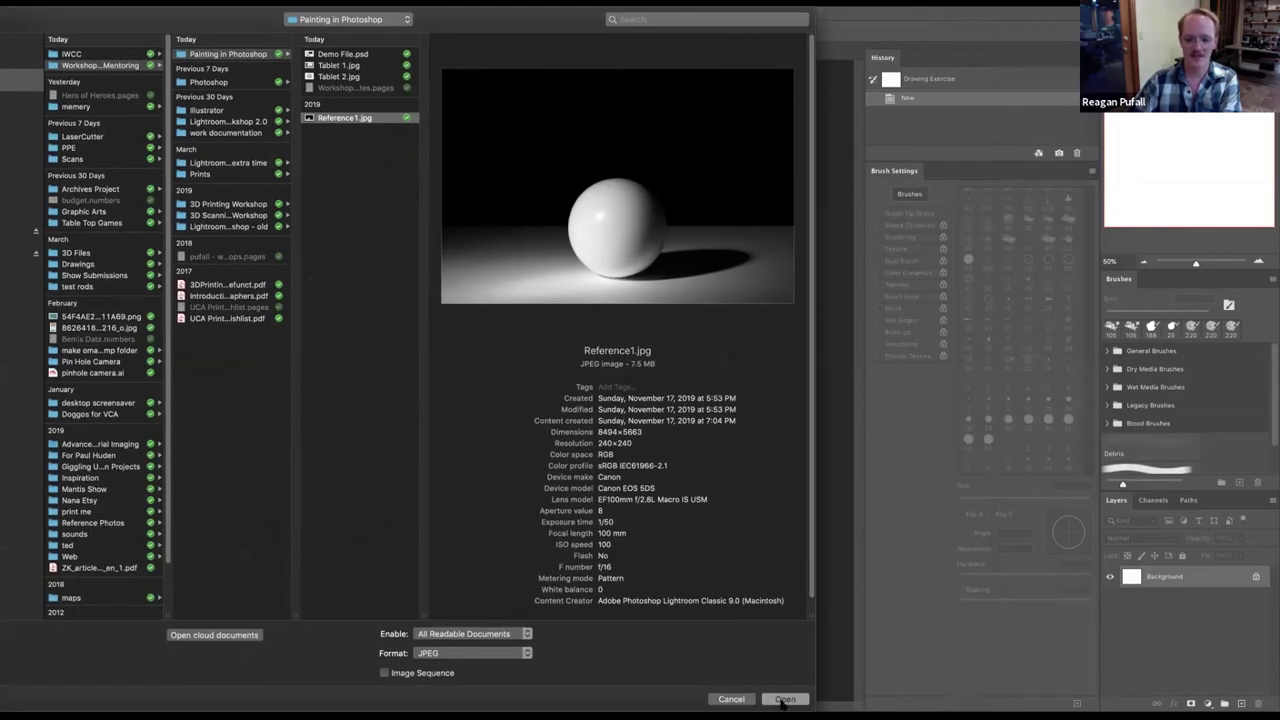
click(785, 699)
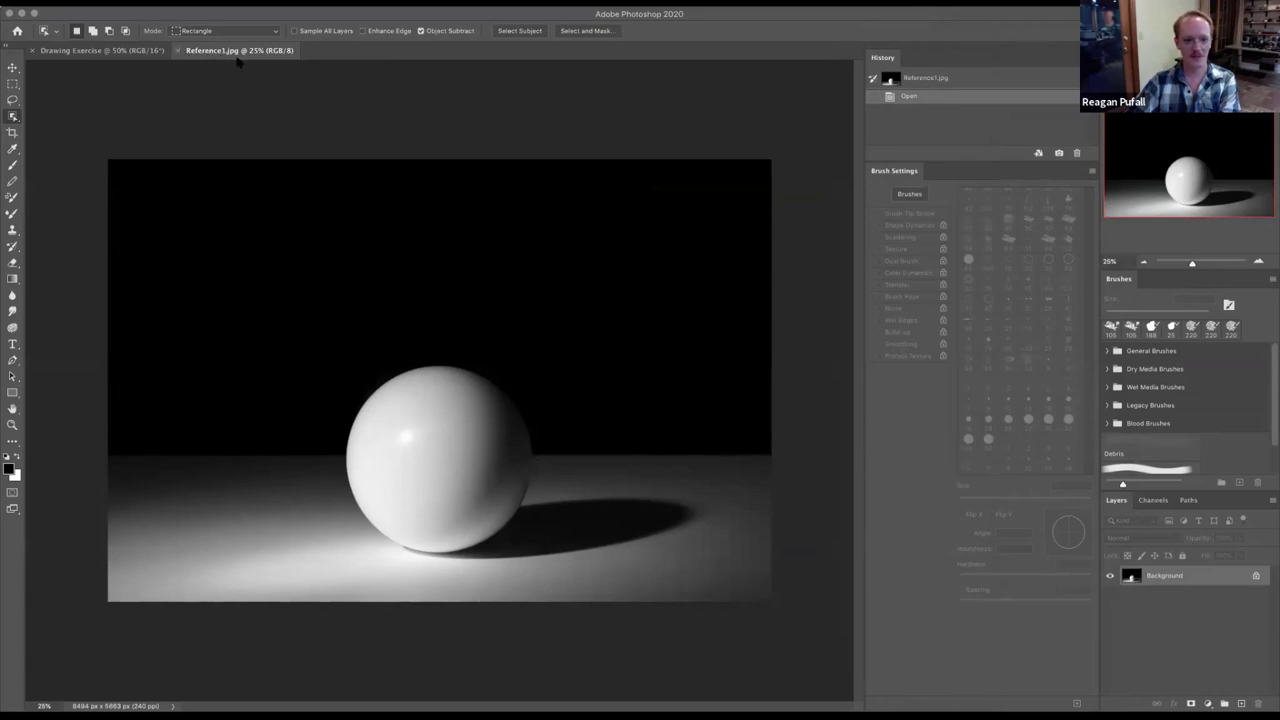
- Switch back and forth between the Drawing Exercise and Reference1.jpg documents
click(75, 50)
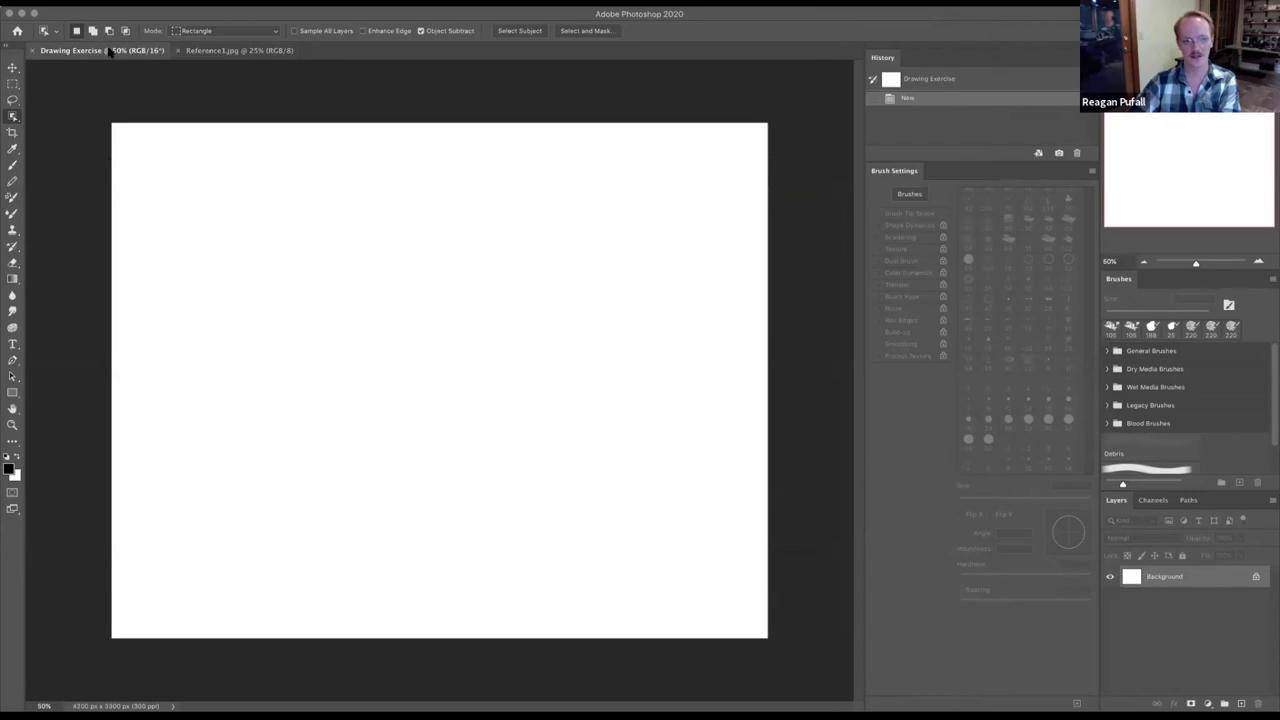
click(240, 50)
key(ctrl+Tab)
click(250, 51)
key(ctrl+Tab)
click(200, 52)
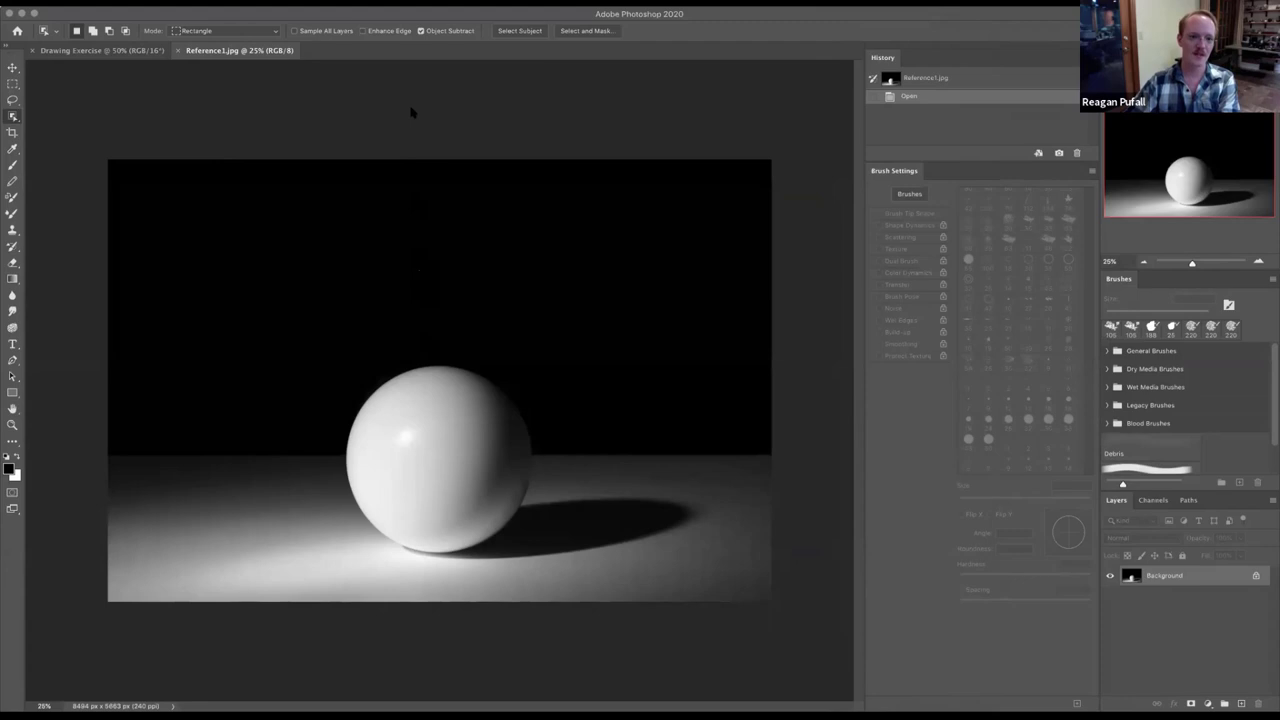
- Float and re-dock Drawing Exercise, then stack both documents in top and bottom panes
click(413, 0)
mouse_move(392, 14)
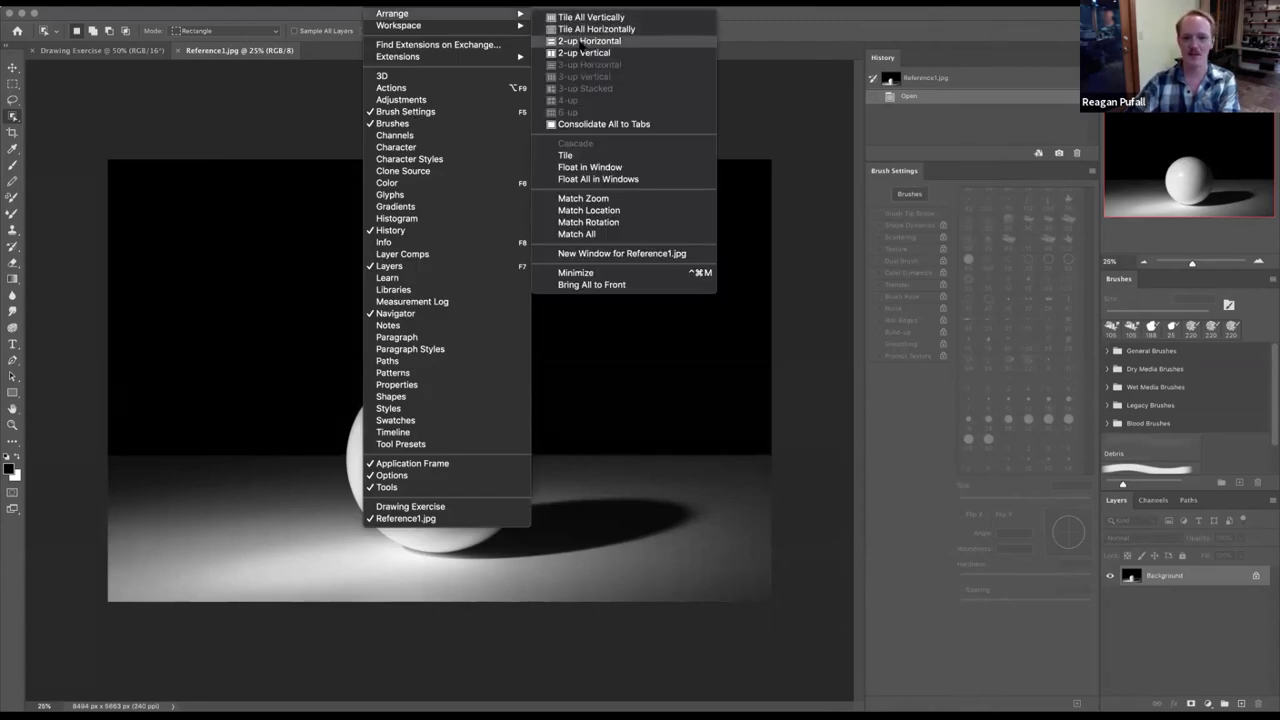
click(575, 41)
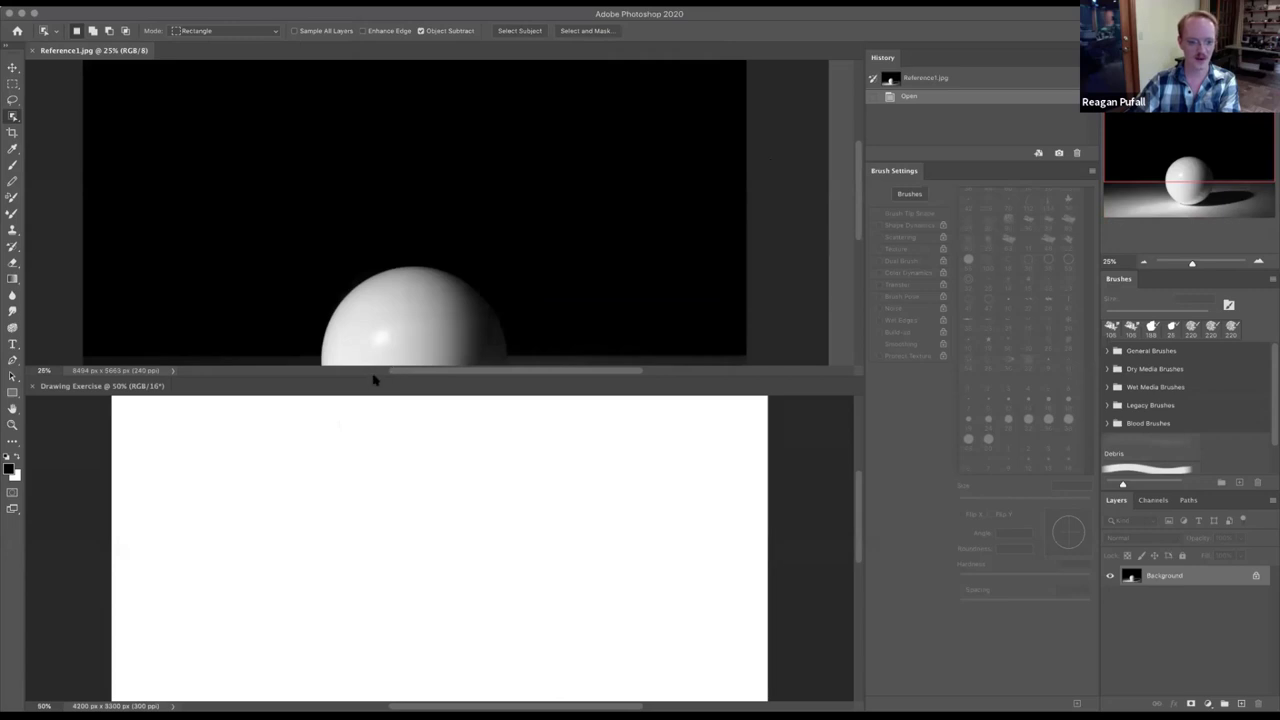
click(752, 374)
drag(756, 373, 683, 383)
mouse_move(520, 376)
mouse_down()
mouse_move(452, 50)
mouse_move(466, 50)
mouse_up()
click(380, 3)
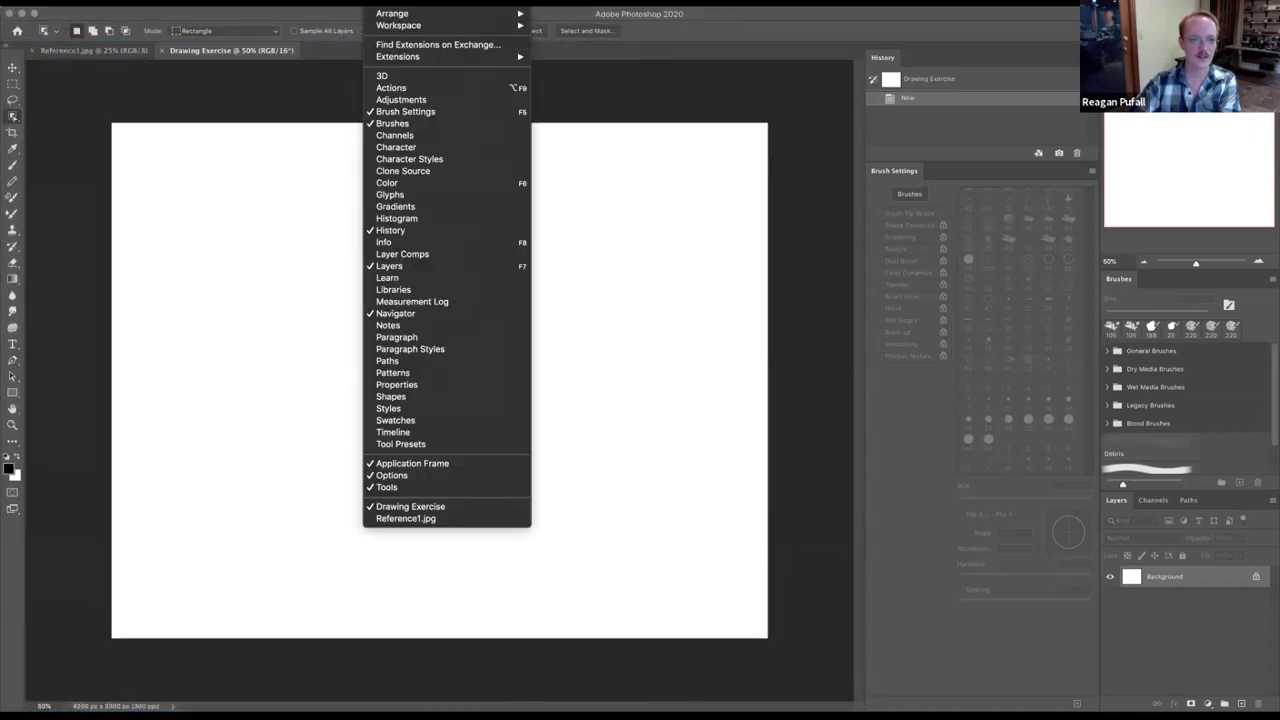
mouse_move(392, 13)
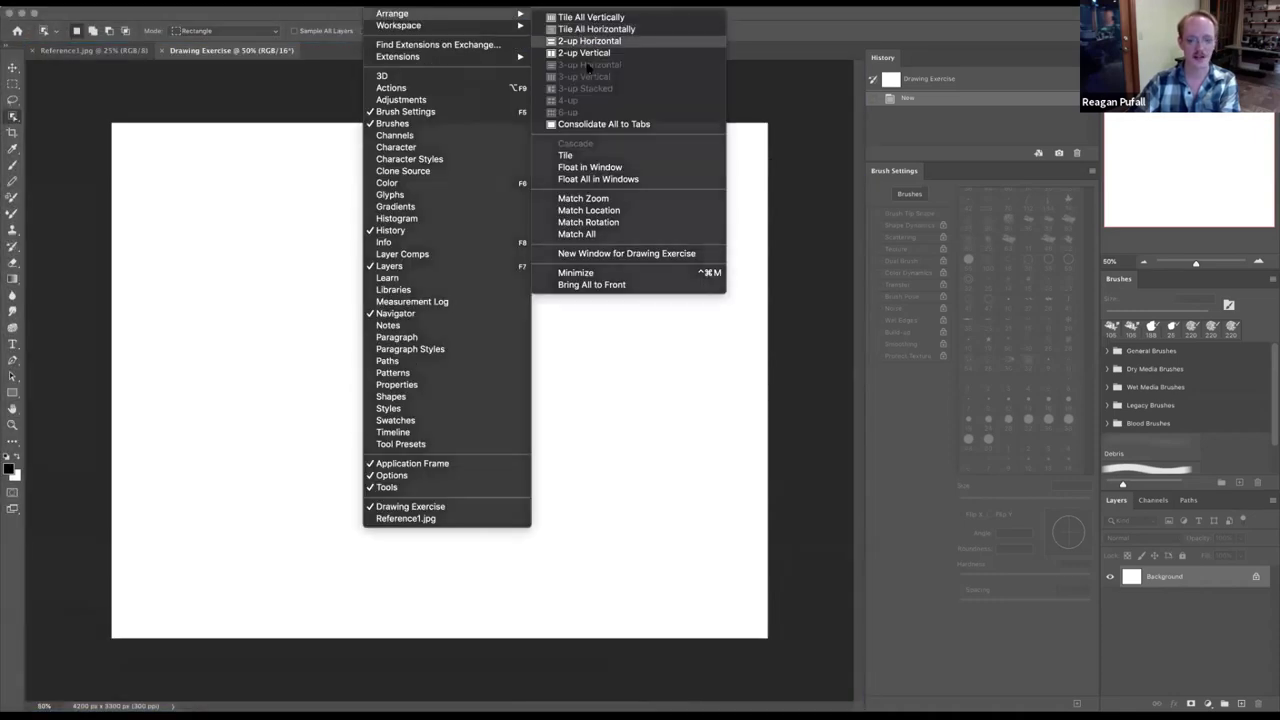
click(589, 41)
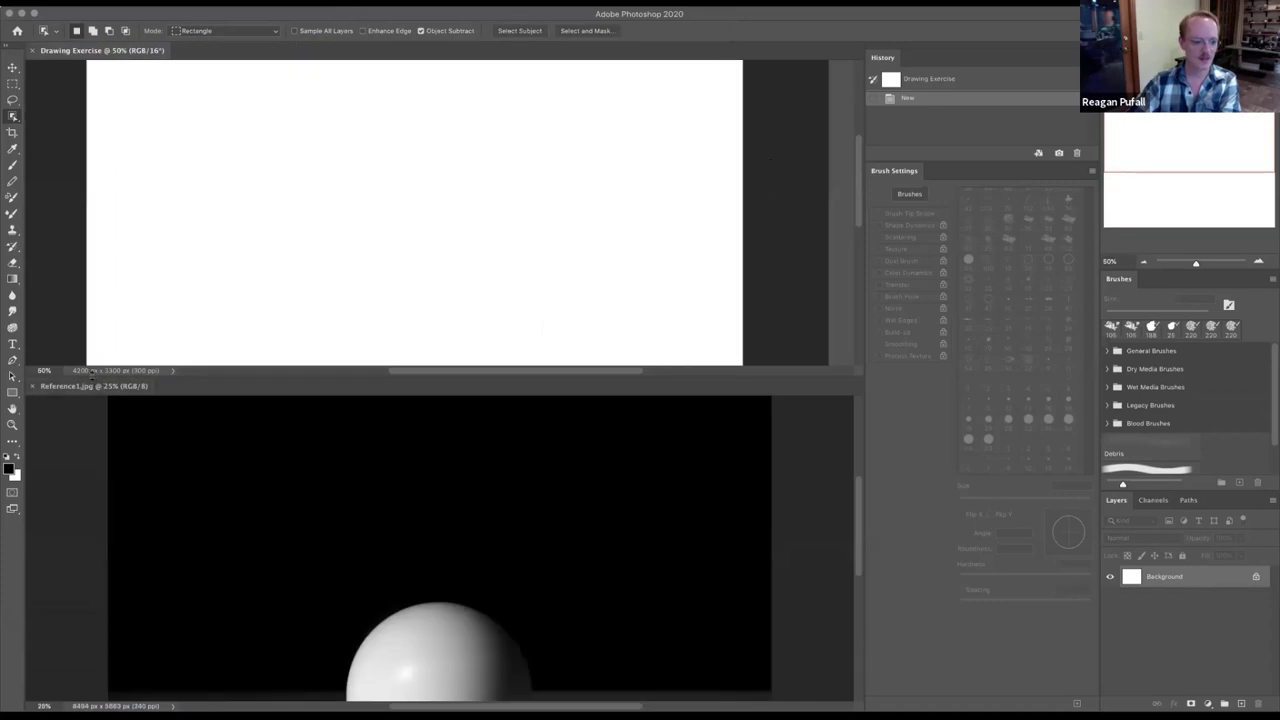
- Re-tile the documents 2-up horizontal and drag the divider to enlarge the Drawing Exercise pane
mouse_move(92, 366)
mouse_down()
mouse_move(123, 230)
mouse_move(96, 242)
mouse_move(98, 46)
mouse_move(160, 40)
mouse_up()
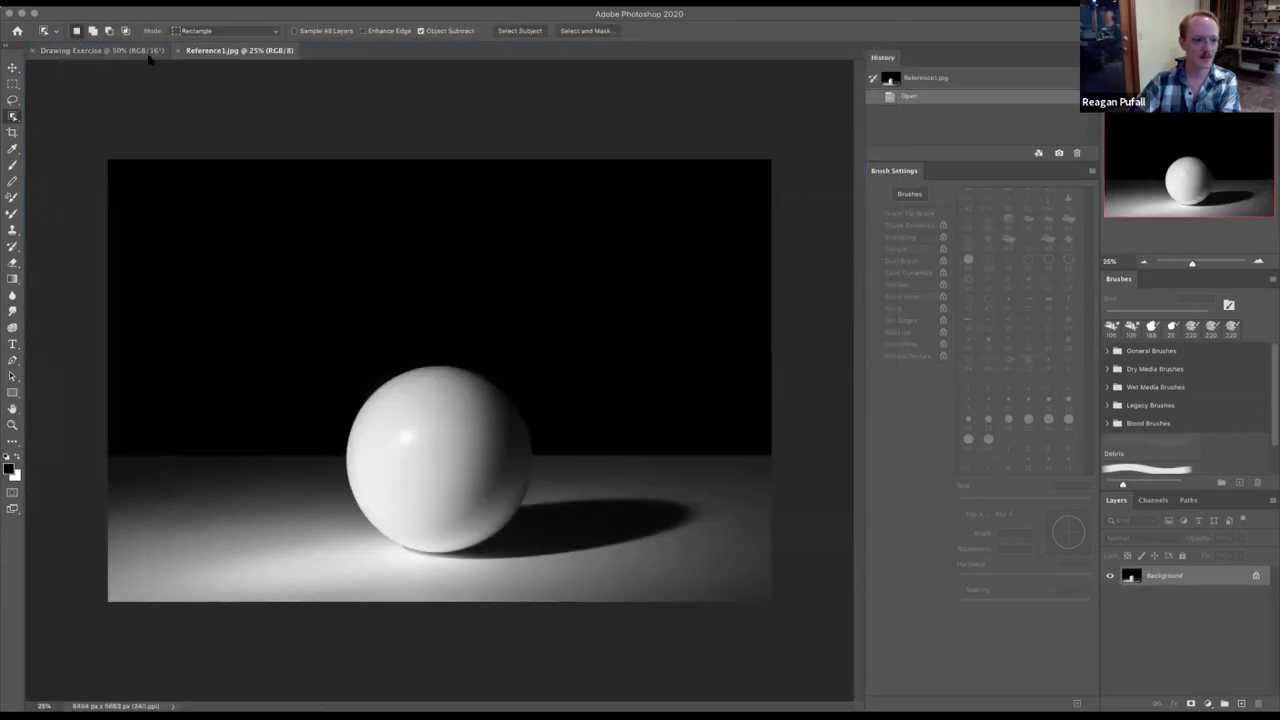
click(172, 50)
click(378, 1)
mouse_move(420, 13)
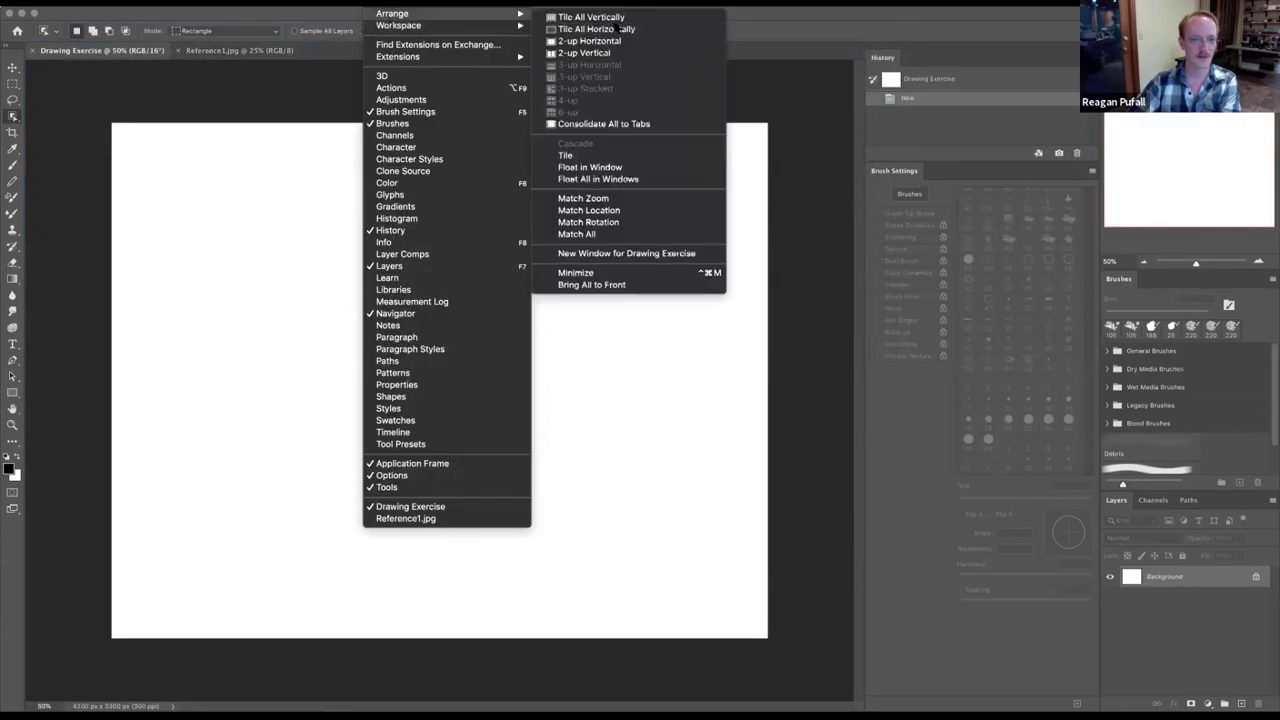
click(659, 40)
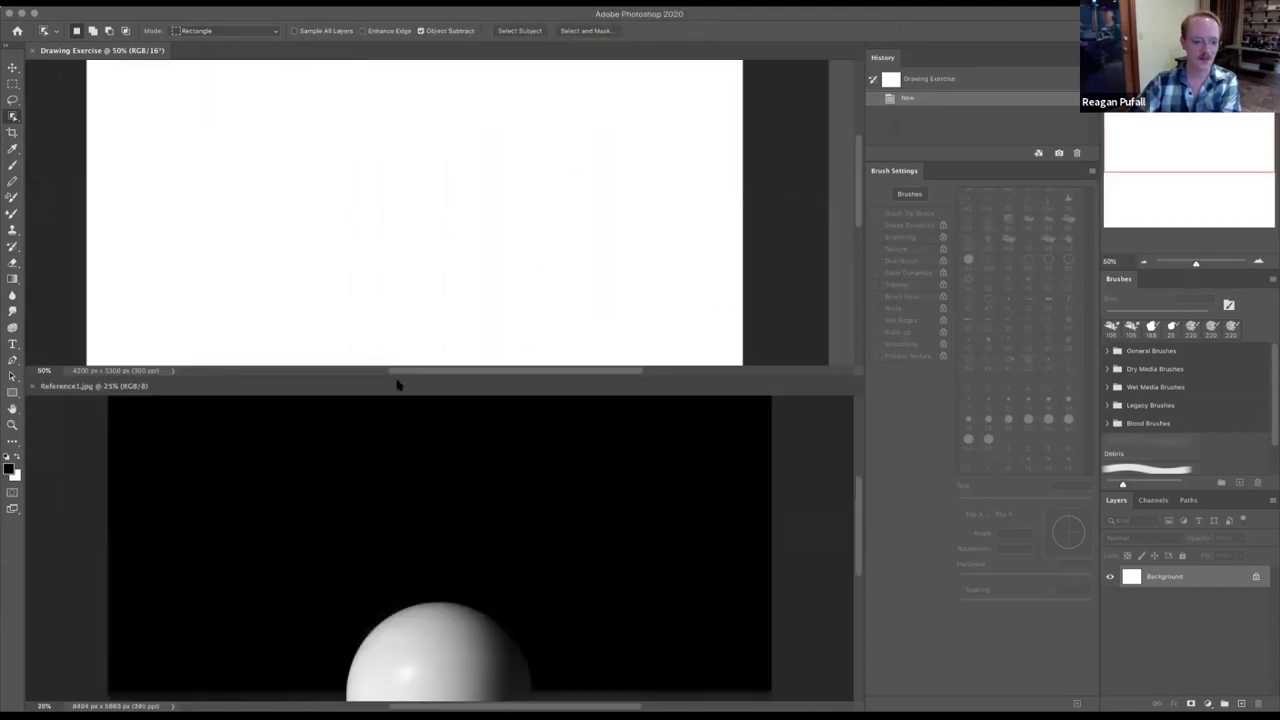
drag(387, 373, 386, 531)
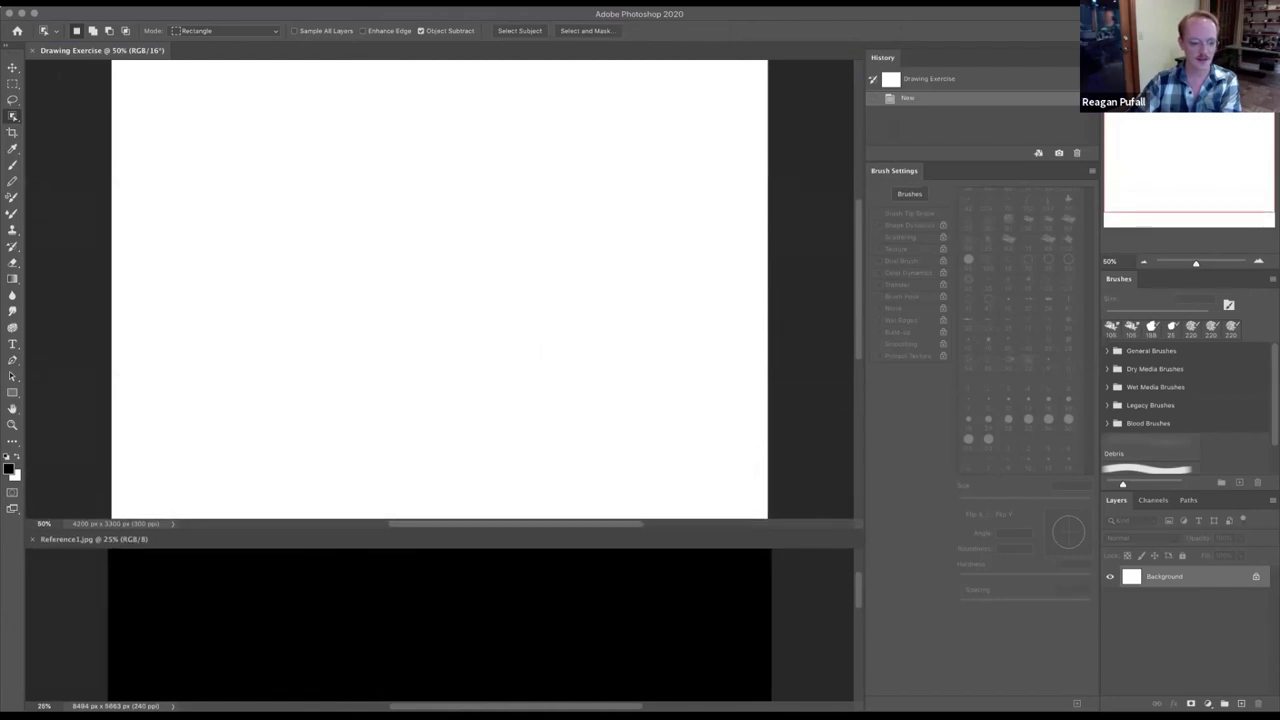
- Zoom the reference photo to 10%, then further out with the Zoom tool
click(43, 700)
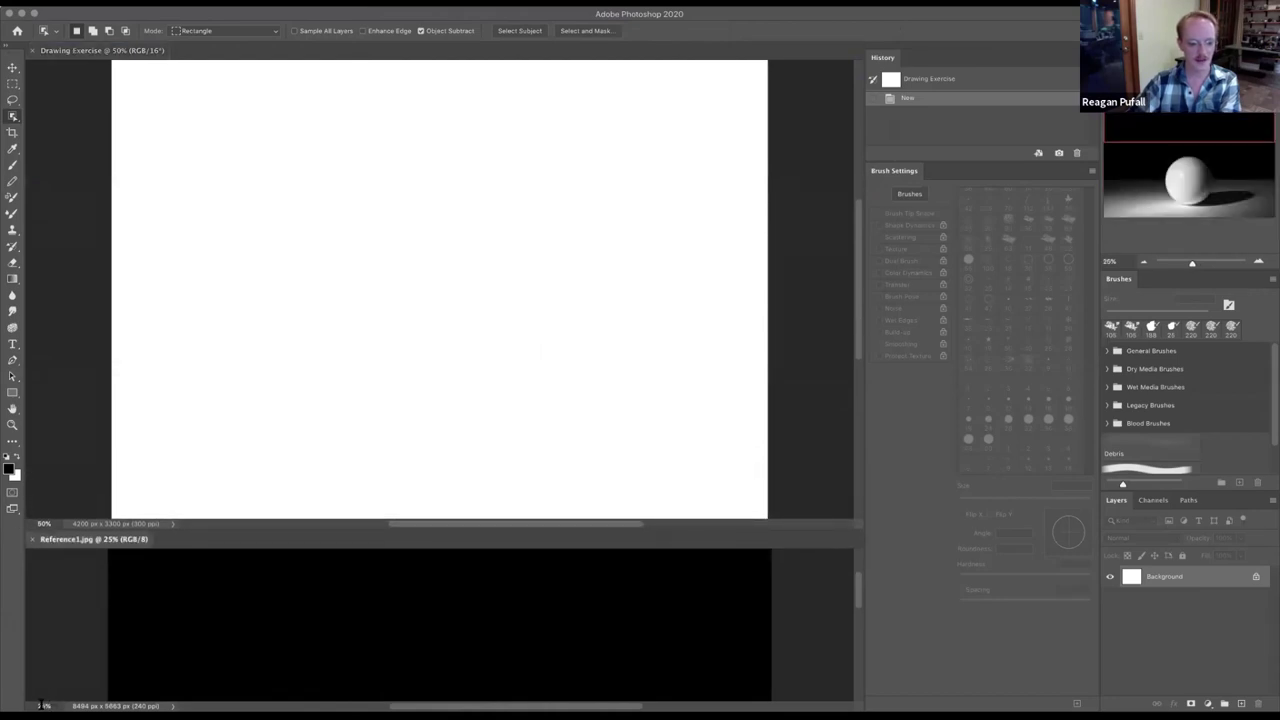
click(44, 705)
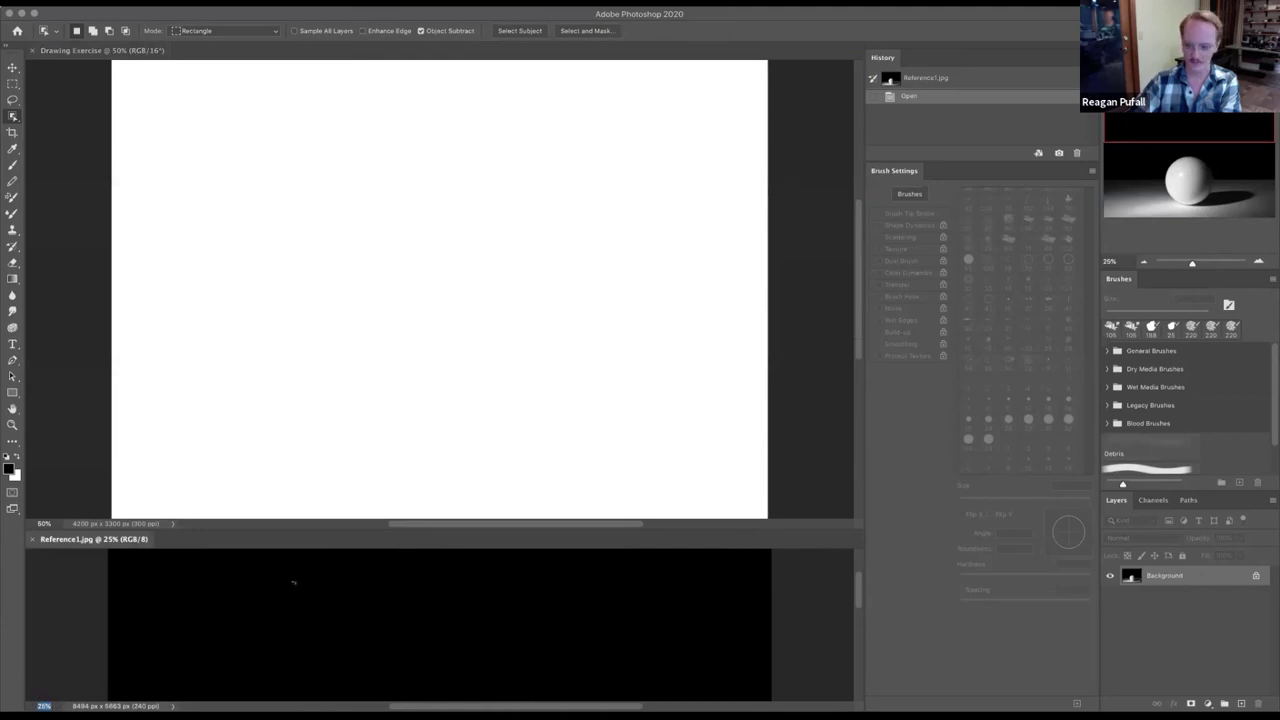
text(10)
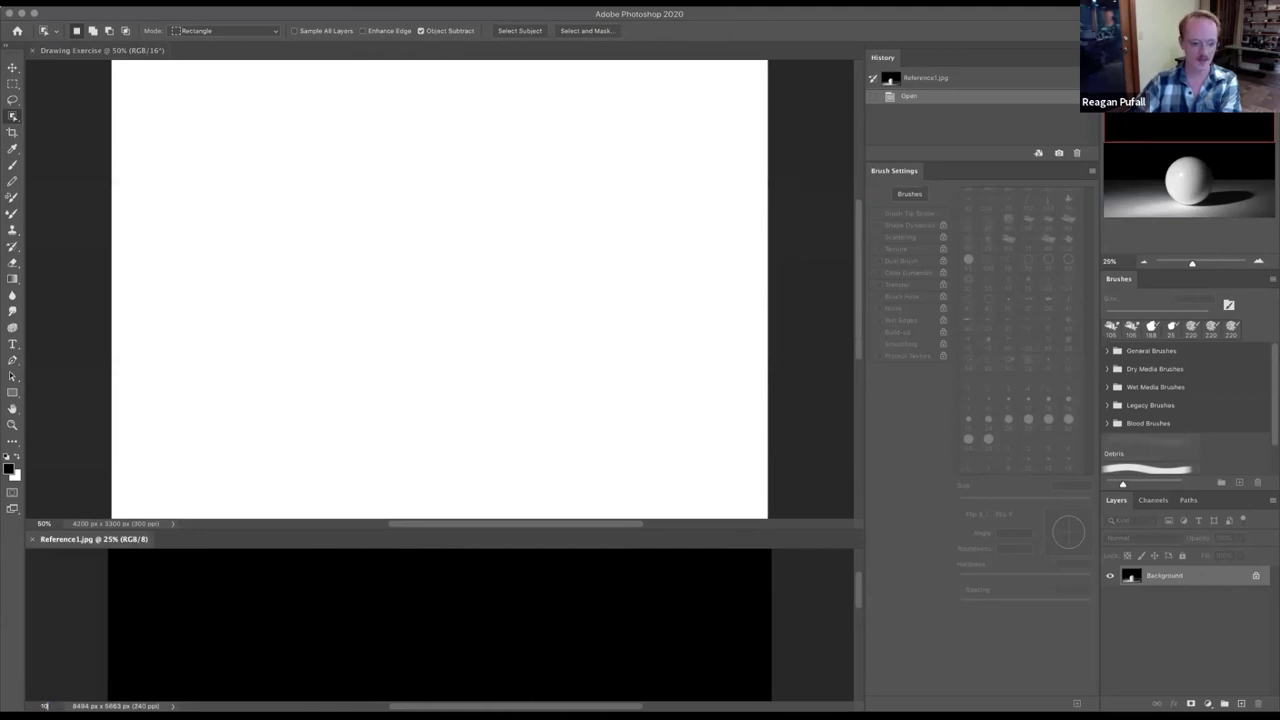
key(Return)
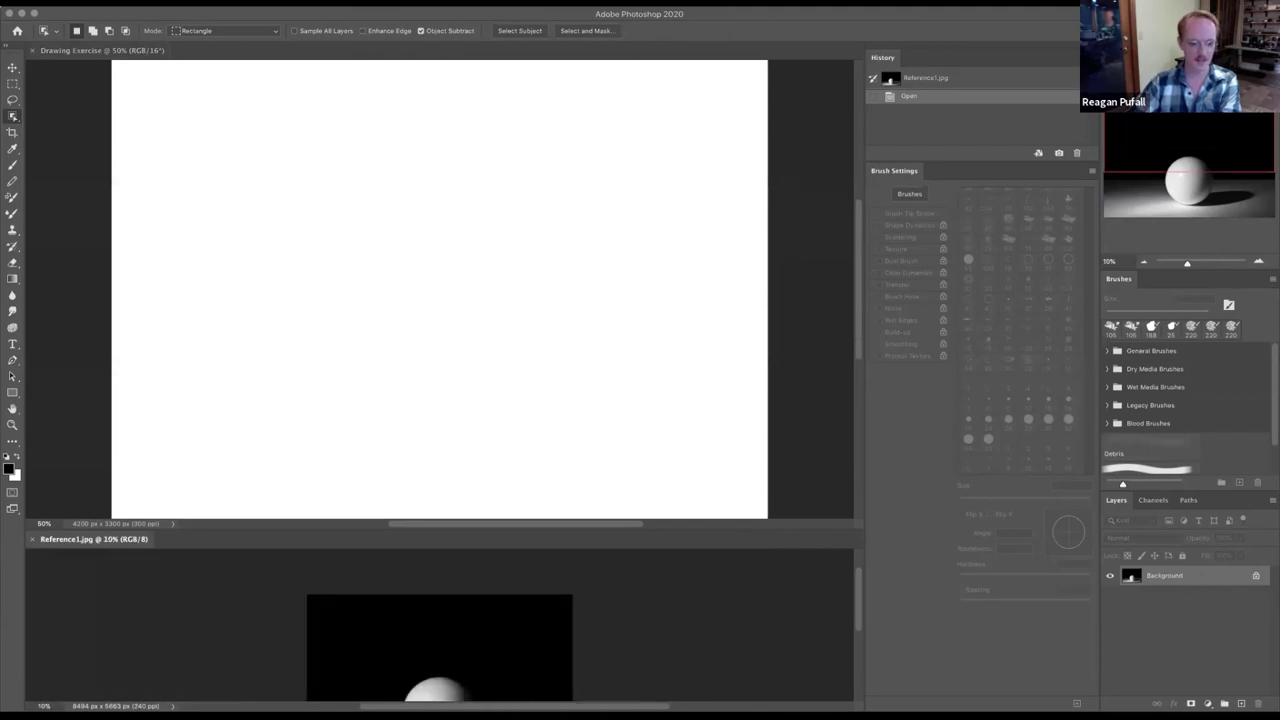
click(12, 425)
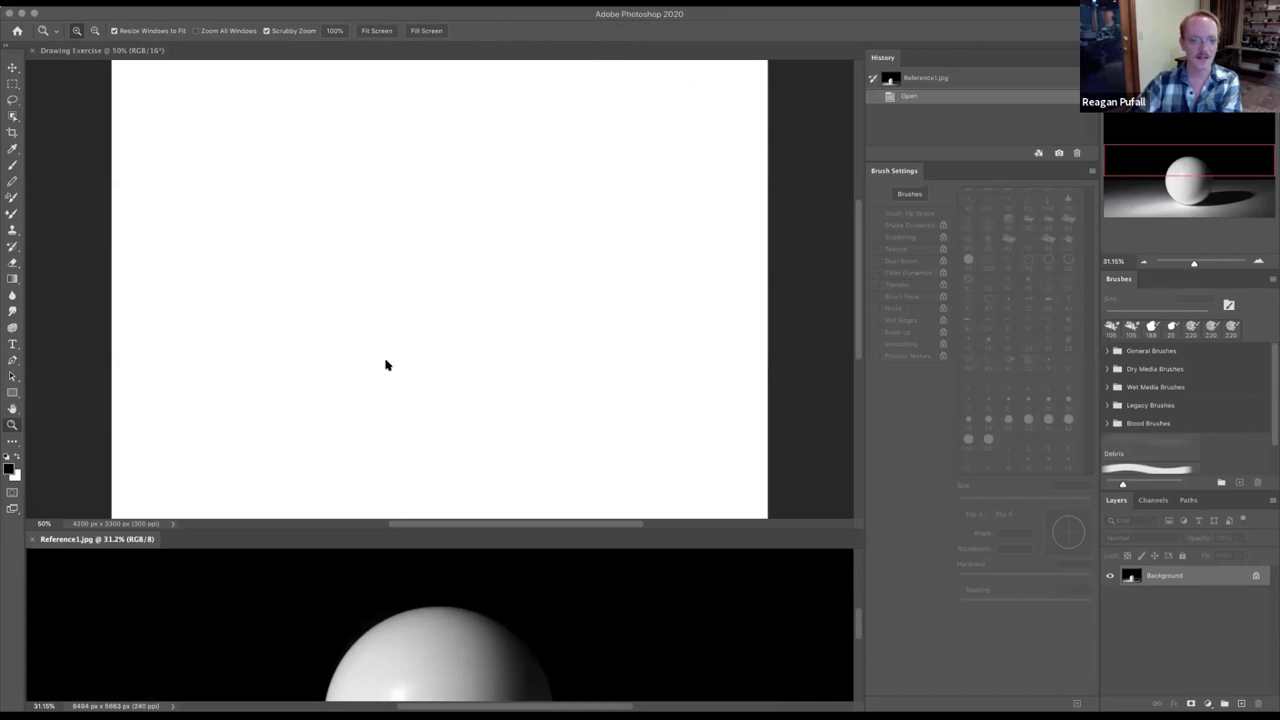
alt+click(392, 594)
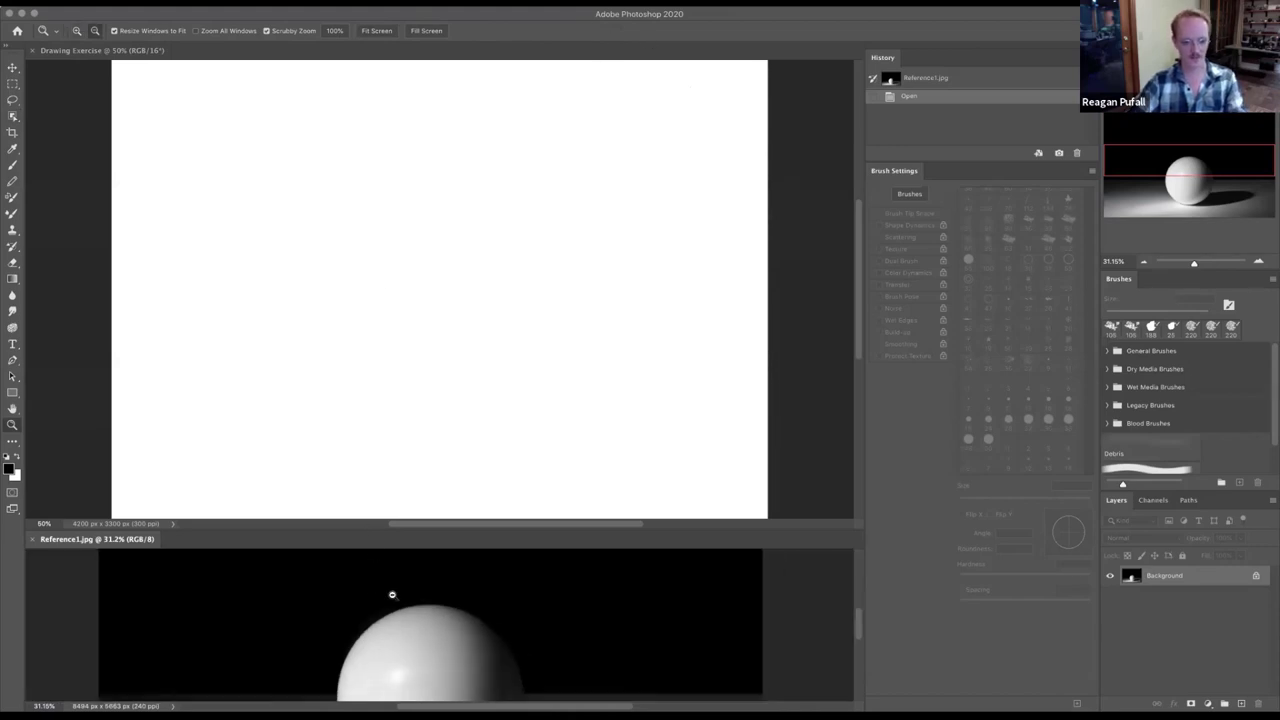
alt+click(451, 640)
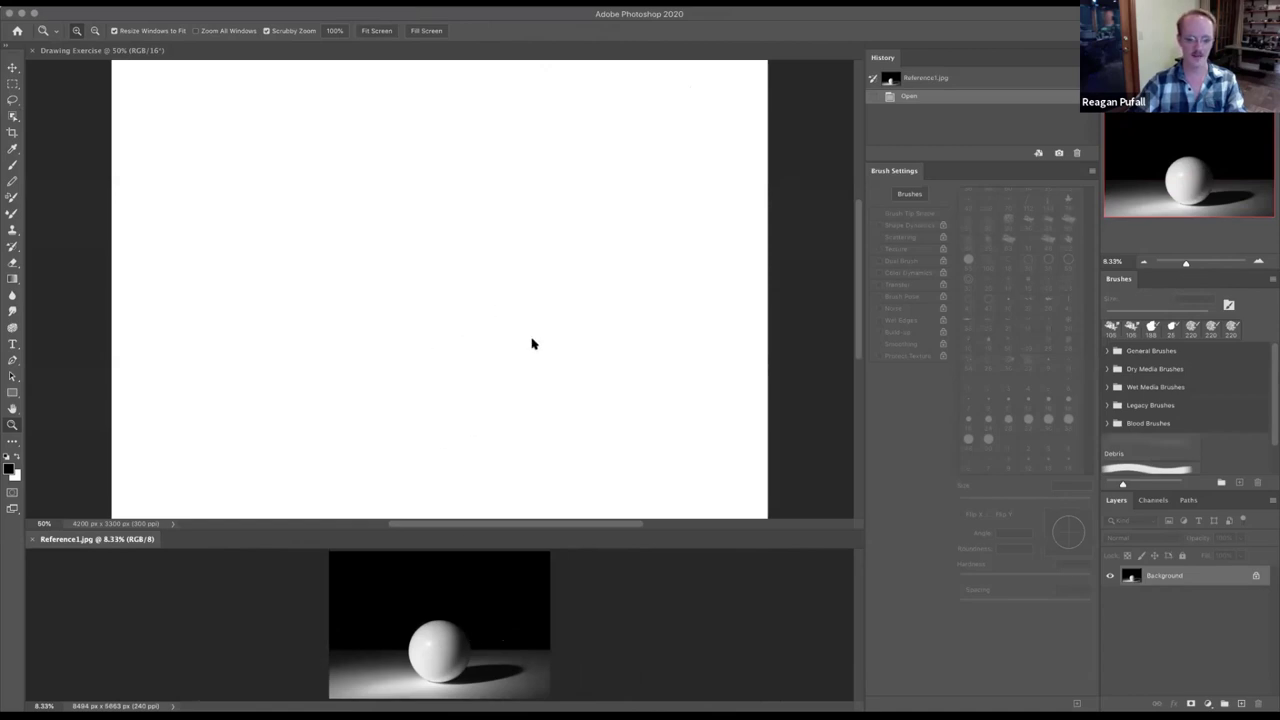
- Zoom the Drawing Exercise canvas out to 33.33% so the whole canvas shows
click(330, 370)
alt+click(334, 370)
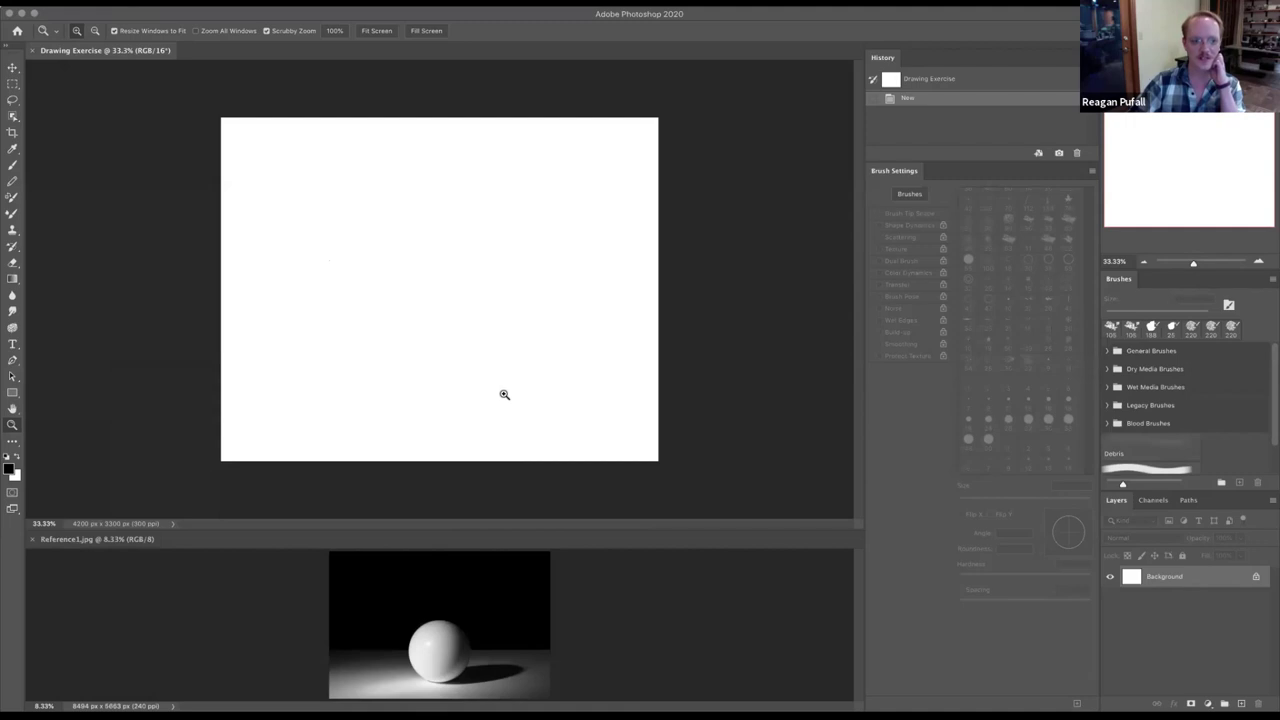
key(ctrl+F2)
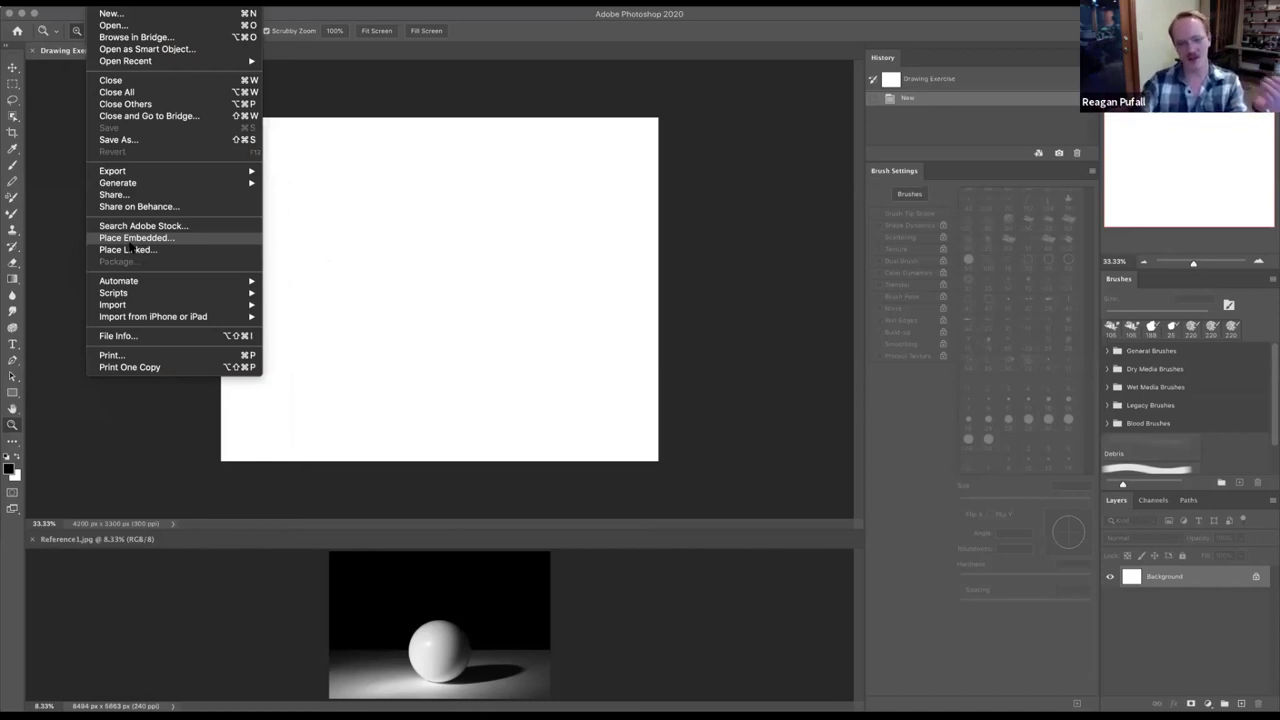
click(1161, 635)
click(699, 623)
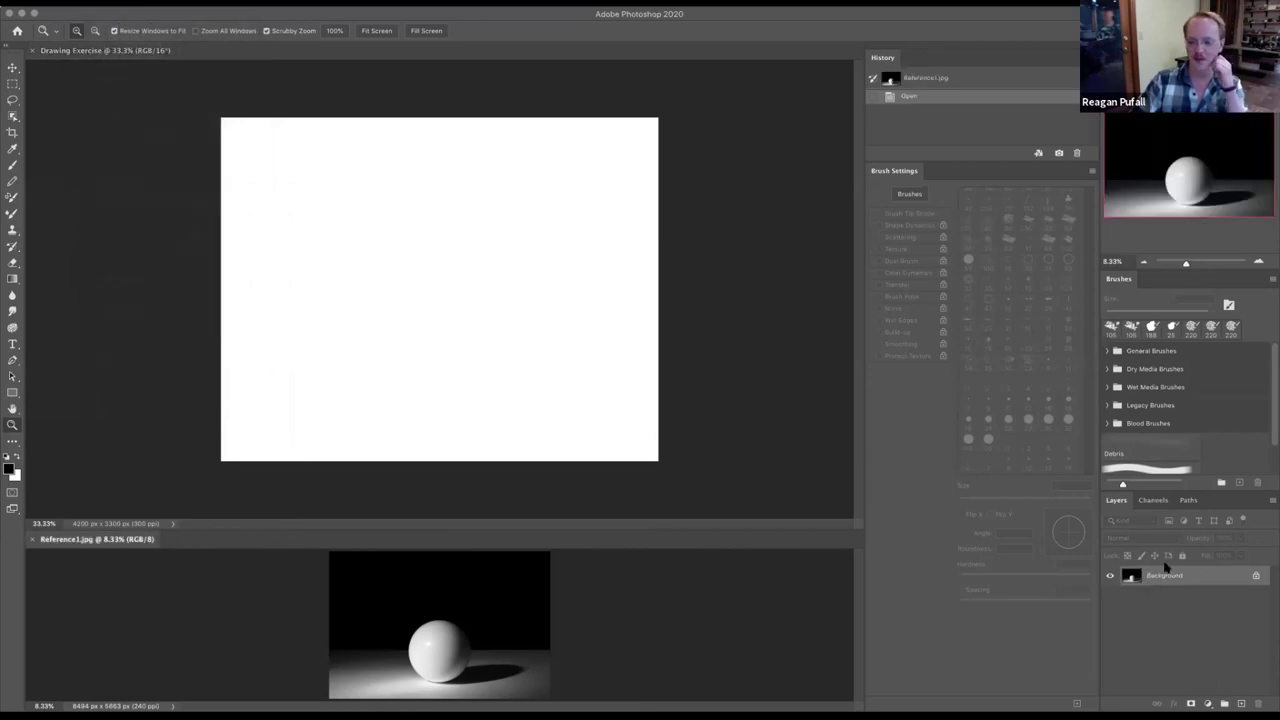
mouse_move(1133, 577)
mouse_down()
mouse_move(563, 314)
mouse_move(557, 299)
mouse_up()
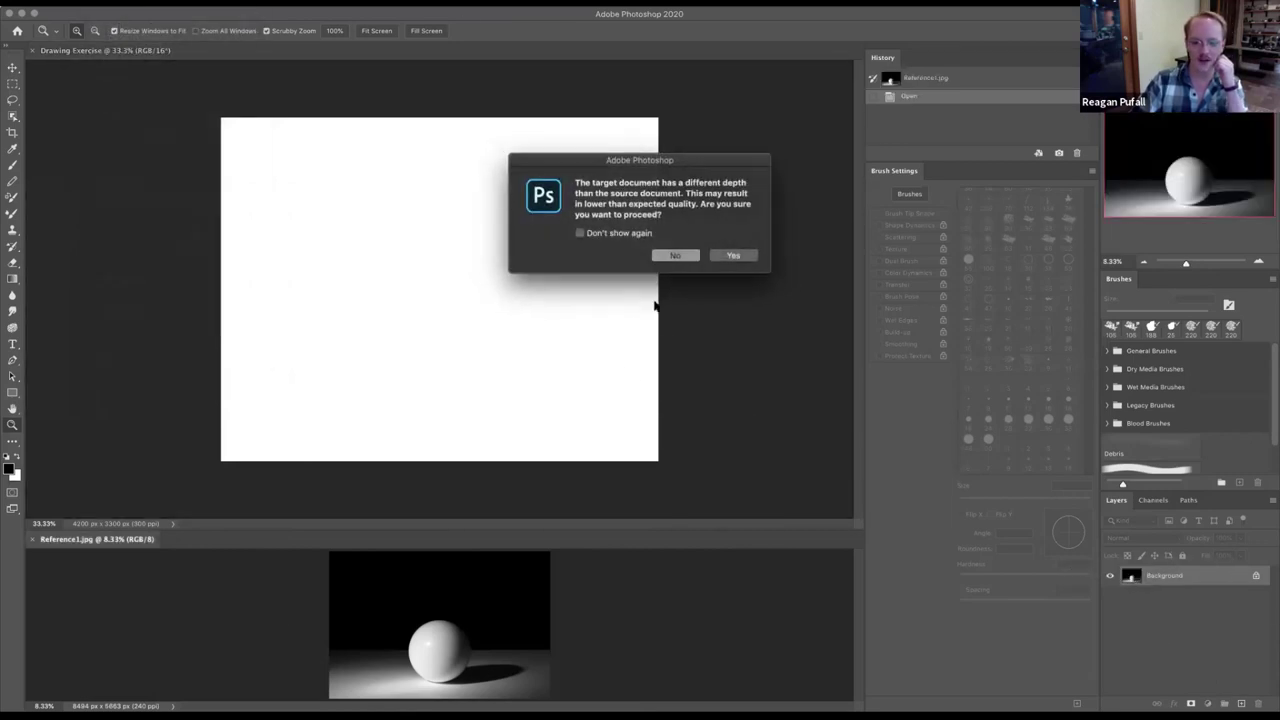
click(722, 258)
click(765, 401)
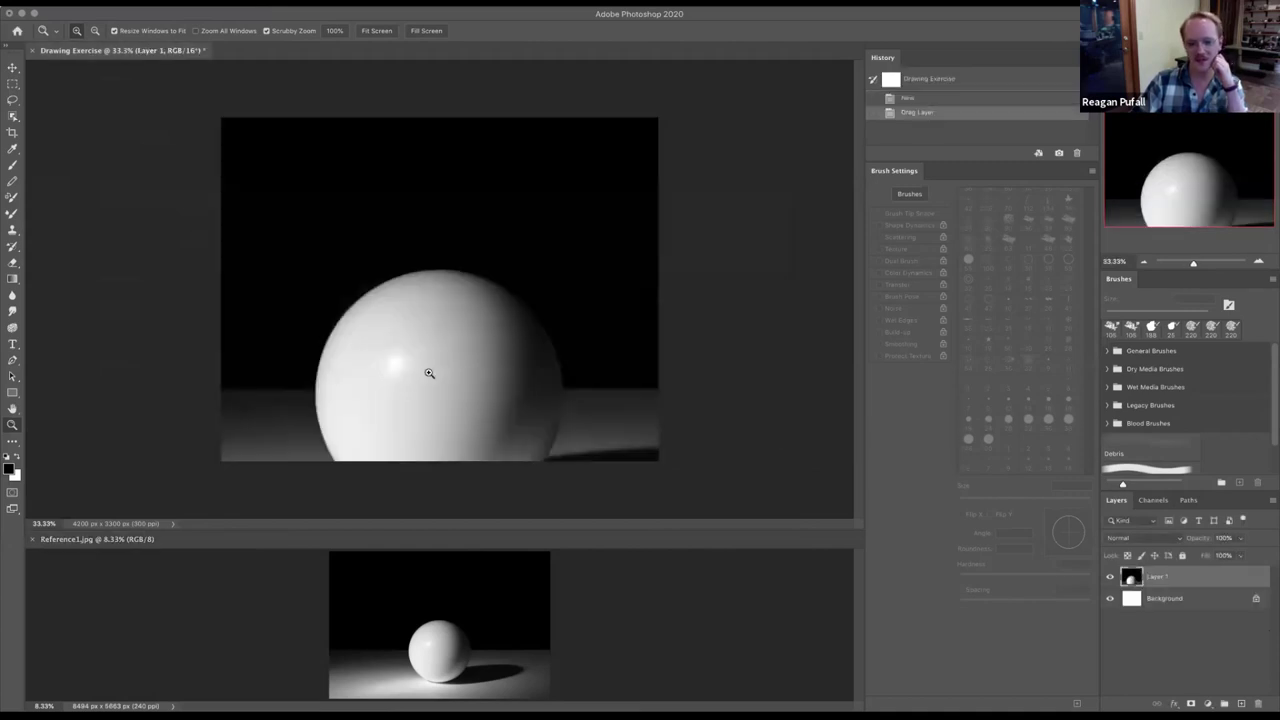
click(13, 67)
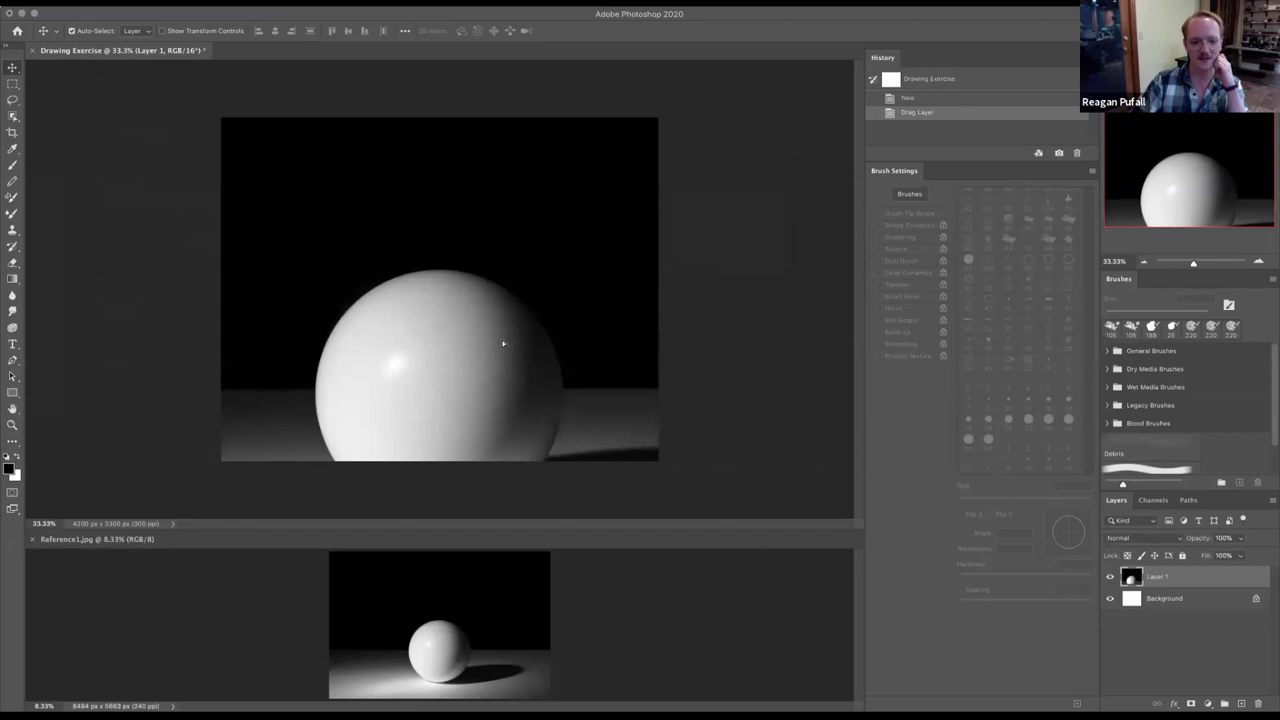
drag(503, 343, 503, 254)
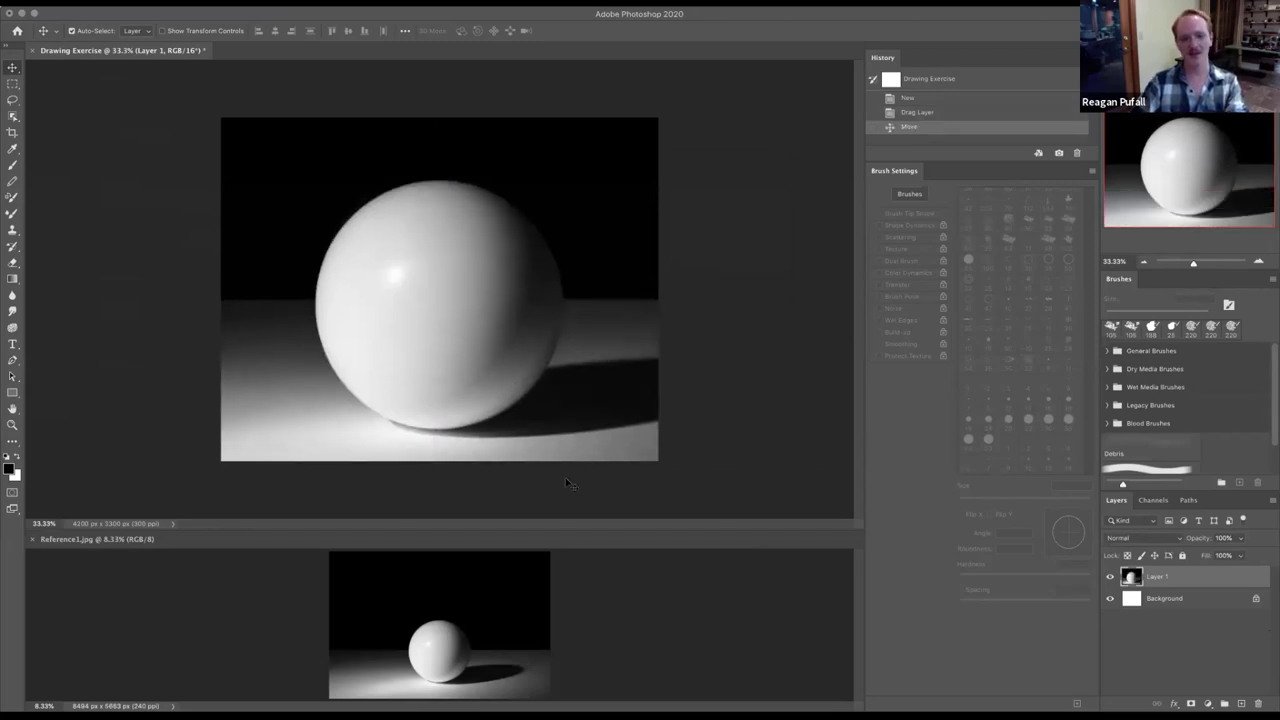
key(ctrl+z)
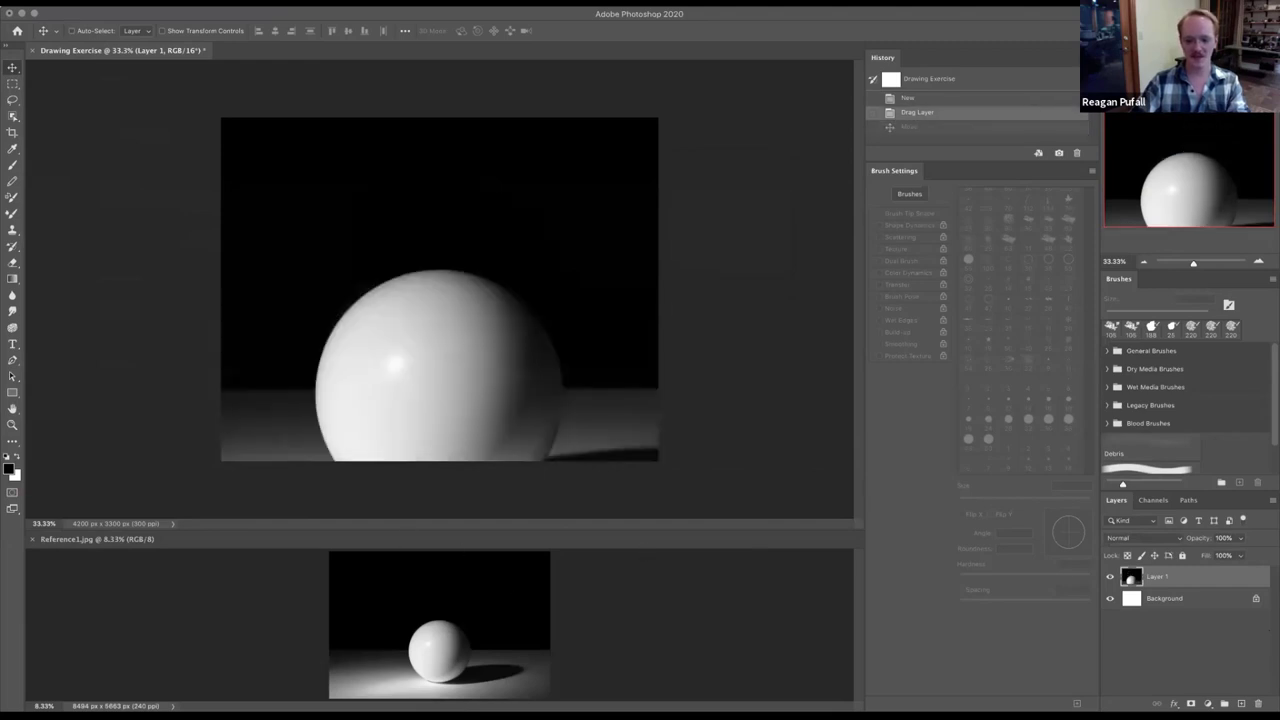
key(ctrl+z)
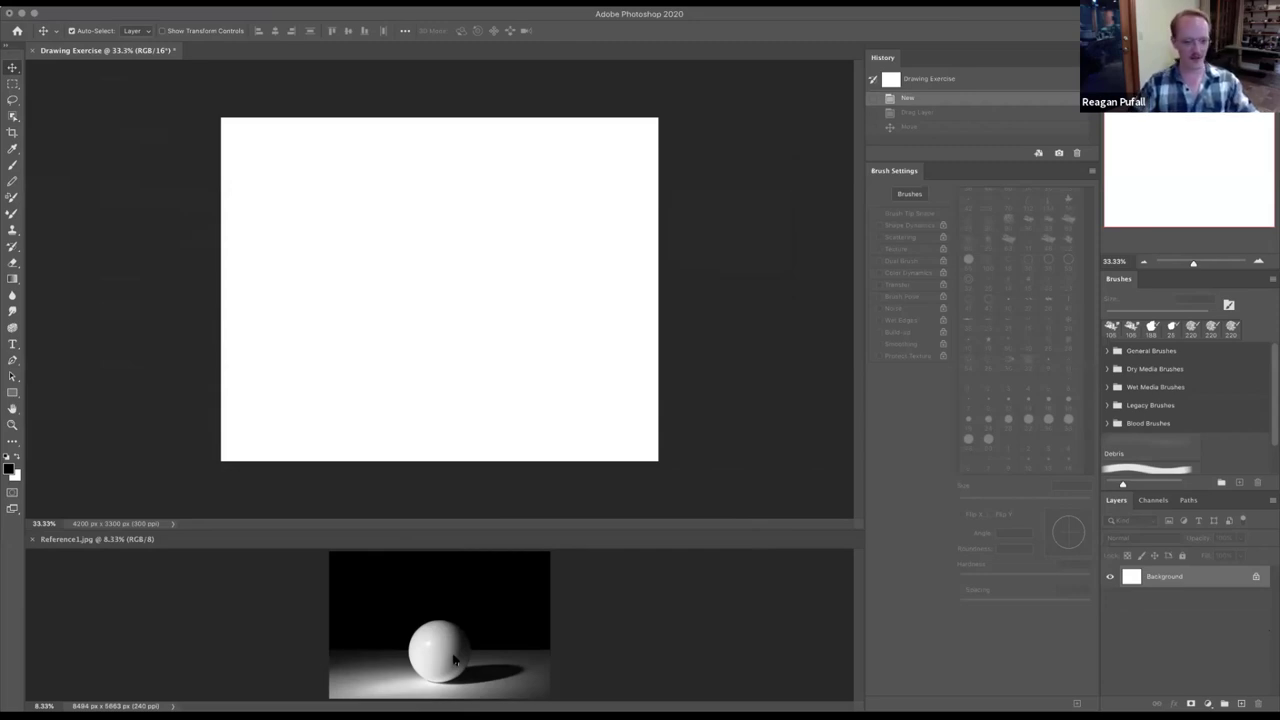
- Choose the Kyle's Real Oils Round Flex Wet mixer brush preset, then switch to the Move tool
click(1143, 334)
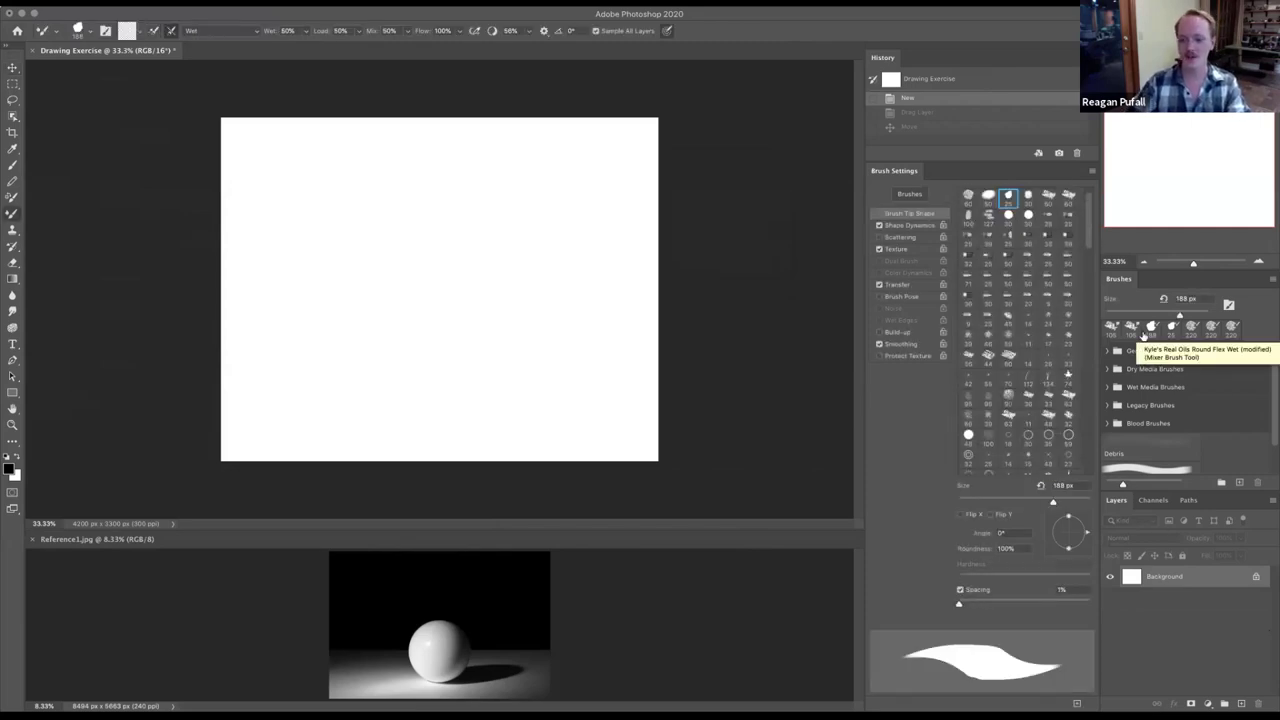
key(v)
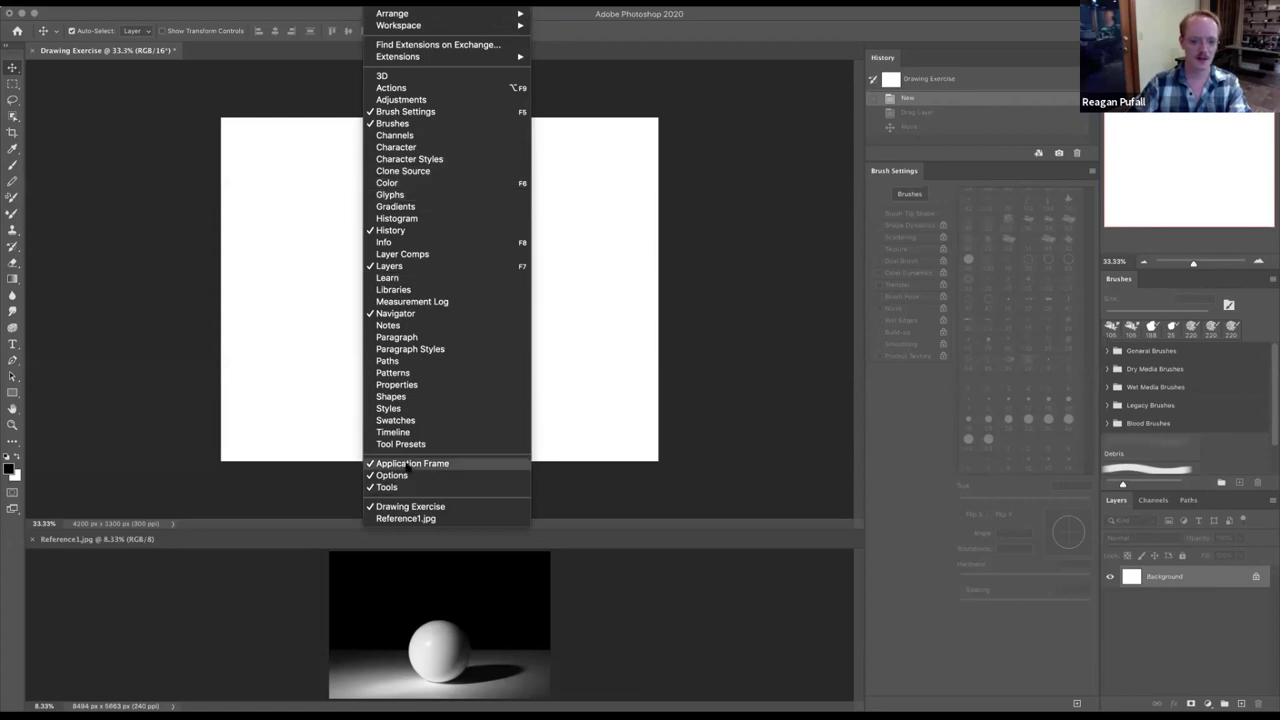
- Show the Swatches panel and dock it above Brush Settings
click(414, 422)
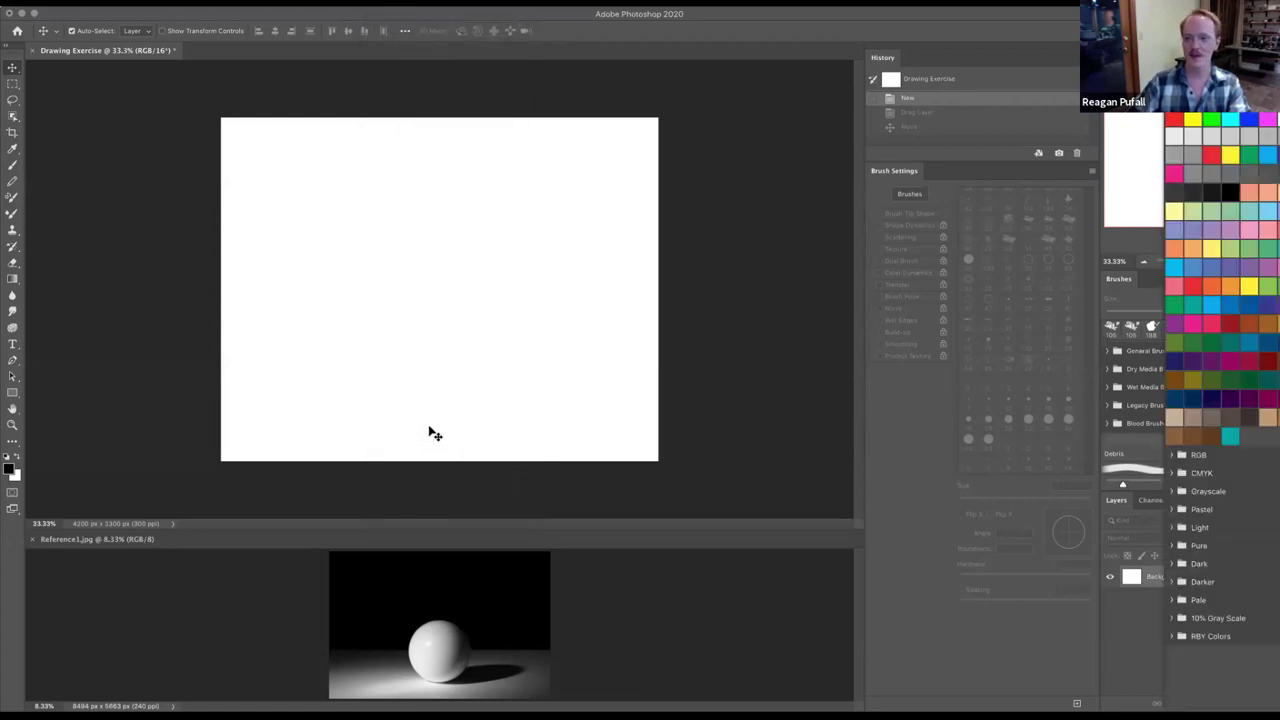
mouse_move(1188, 100)
mouse_down()
mouse_move(1029, 156)
mouse_move(870, 172)
mouse_move(428, 125)
mouse_move(578, 216)
mouse_move(900, 340)
mouse_move(930, 383)
mouse_move(909, 379)
mouse_up()
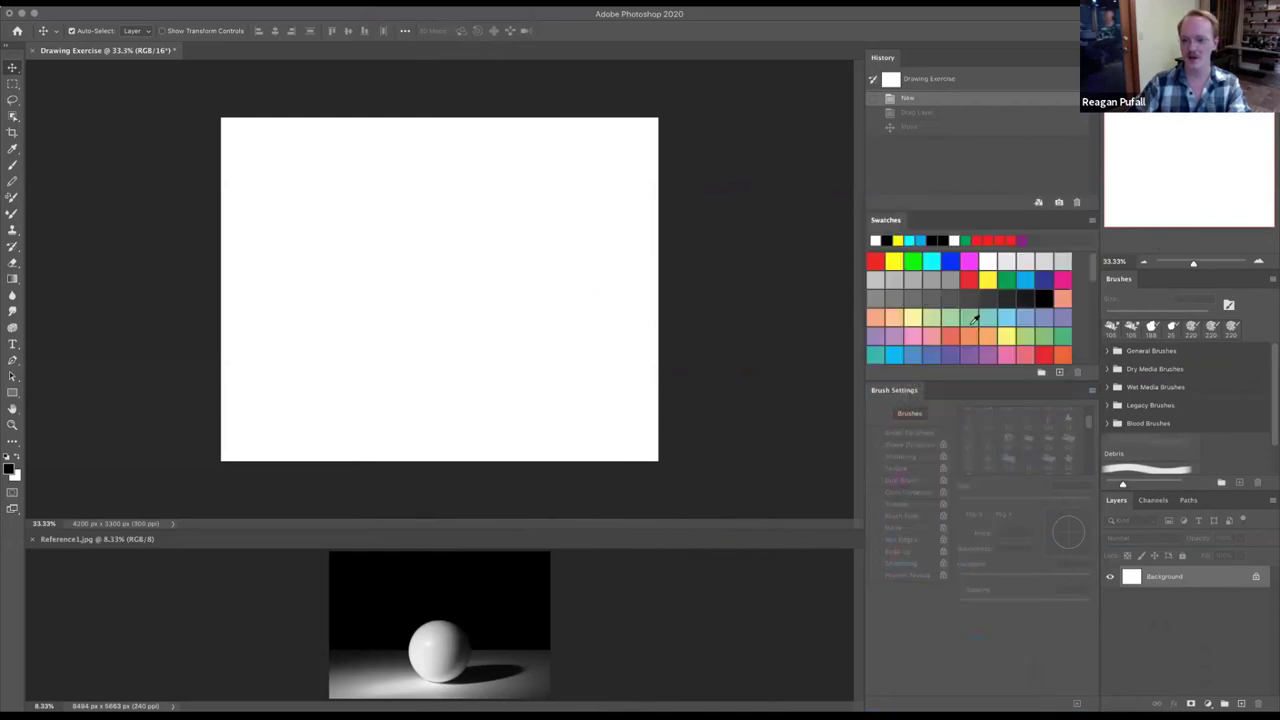
- Scroll down to the swatch folders and expand the RGB group
scroll(970, 319, down, 3)
scroll(968, 319, down, 4)
scroll(962, 308, up, 10)
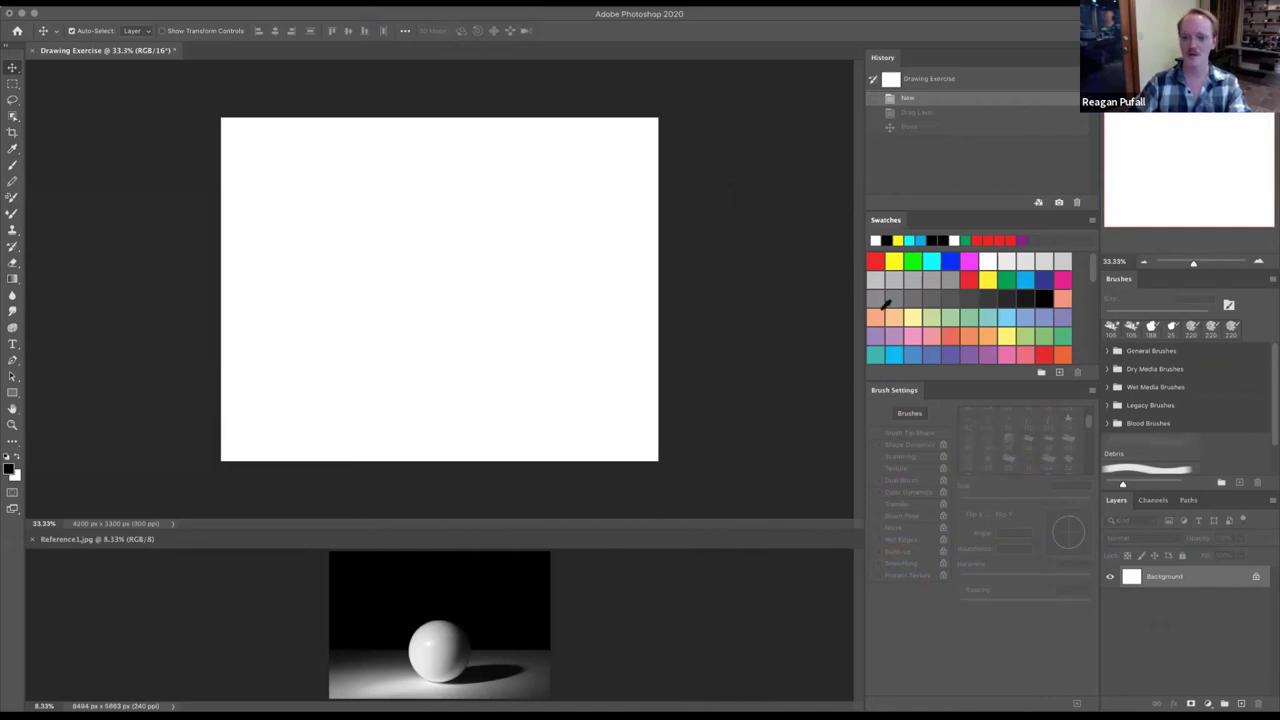
scroll(1040, 305, down, 5)
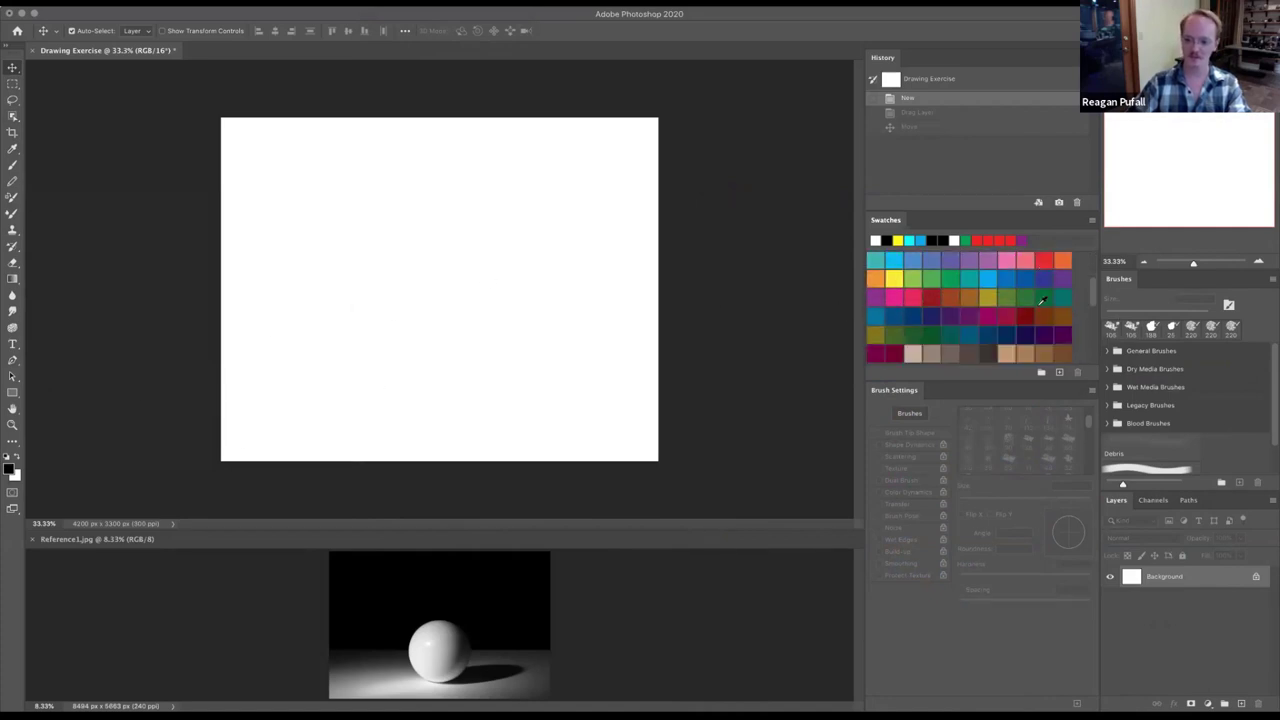
scroll(1018, 280, up, 5)
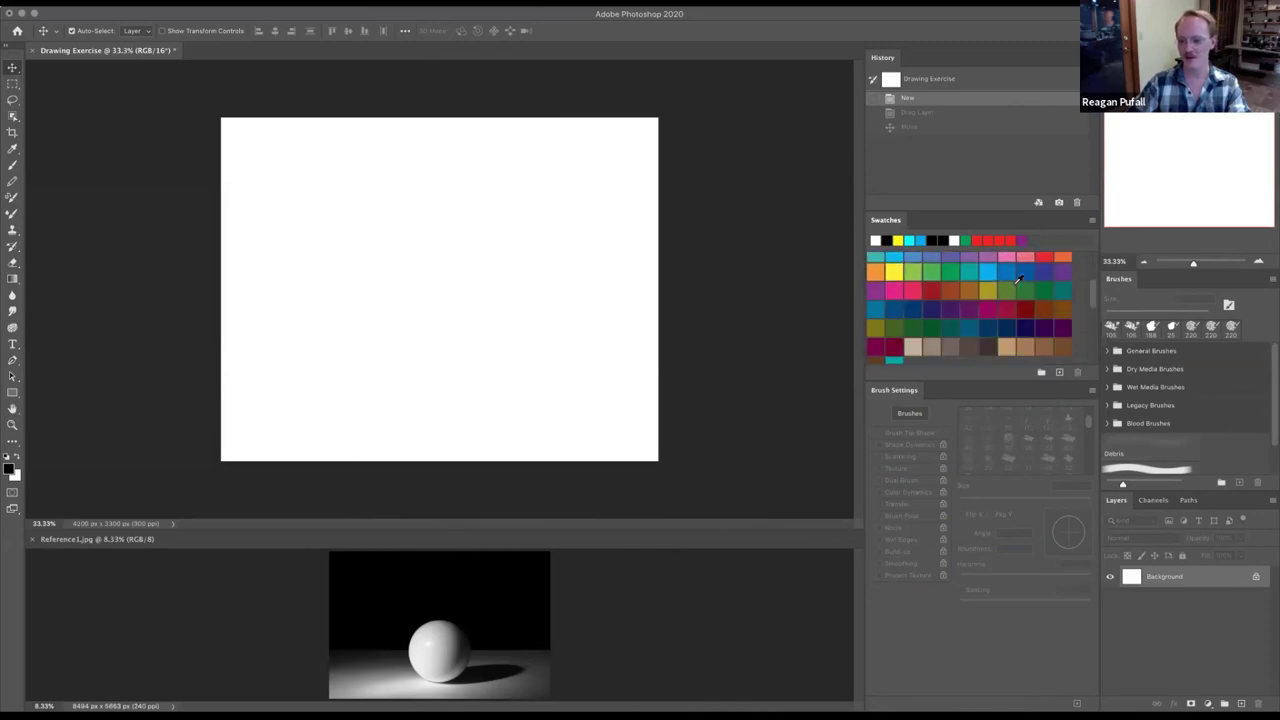
scroll(1008, 288, down, 8)
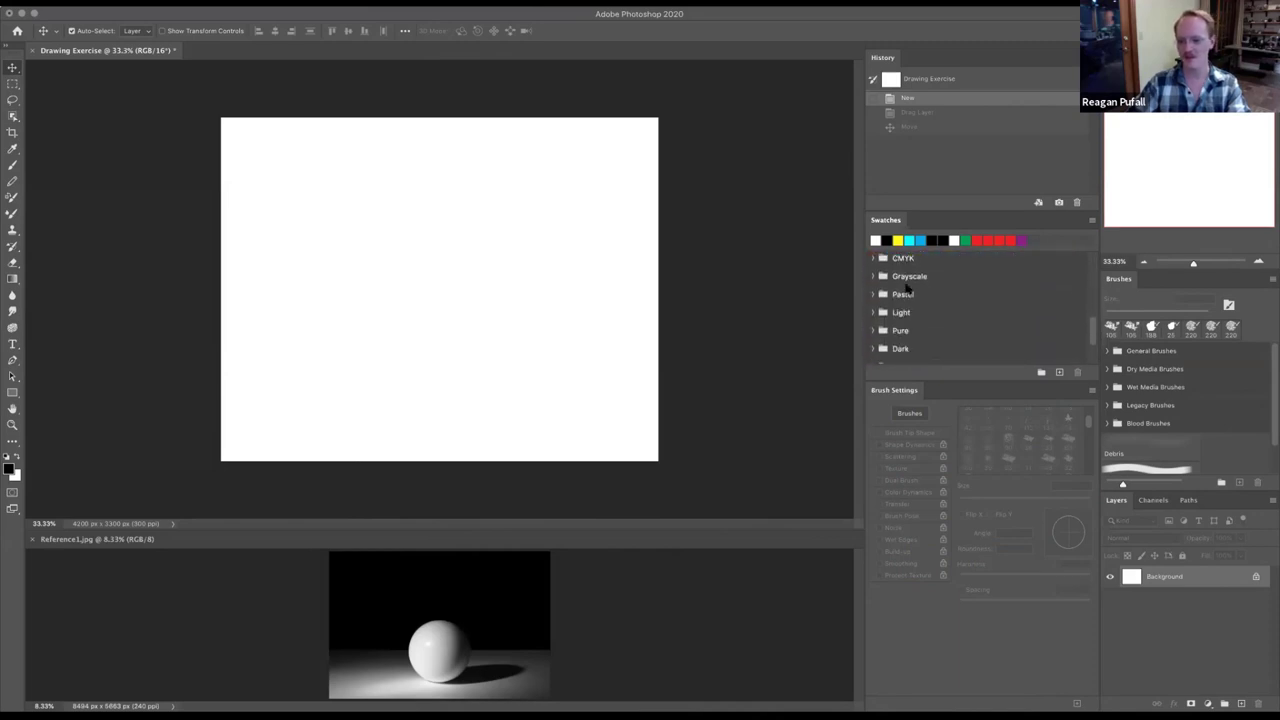
scroll(907, 319, down, 3)
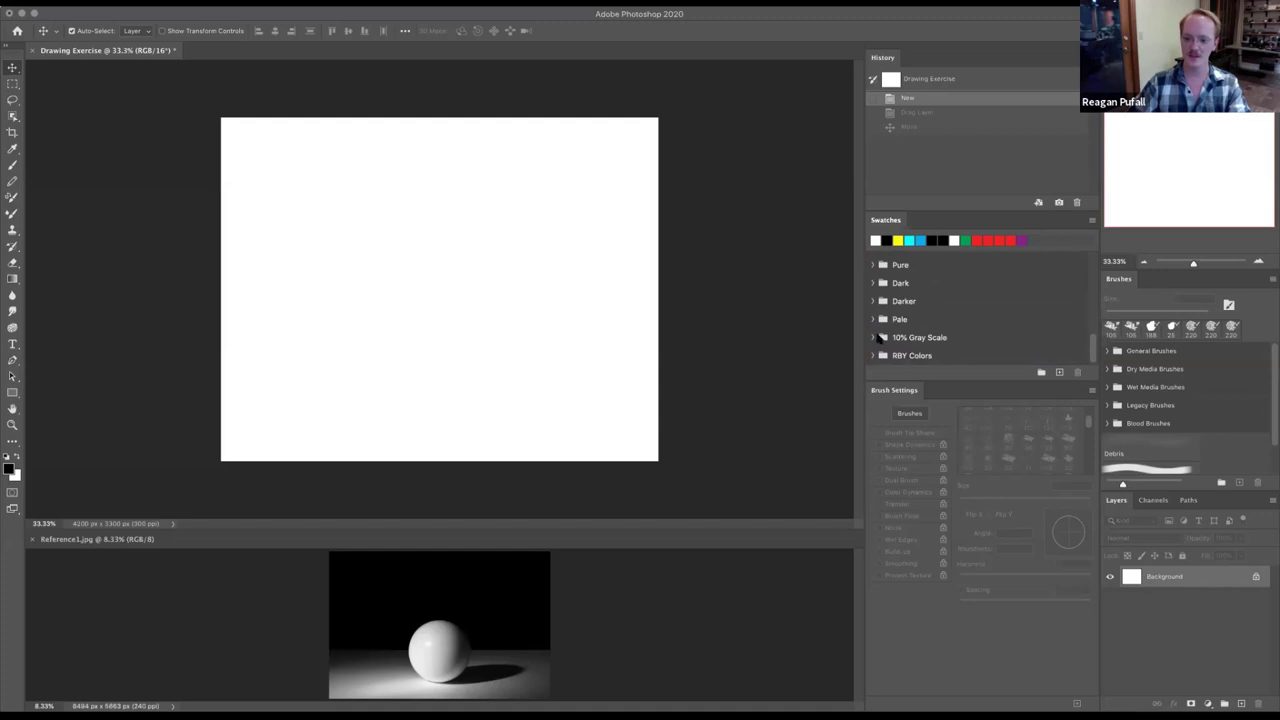
scroll(903, 321, up, 4)
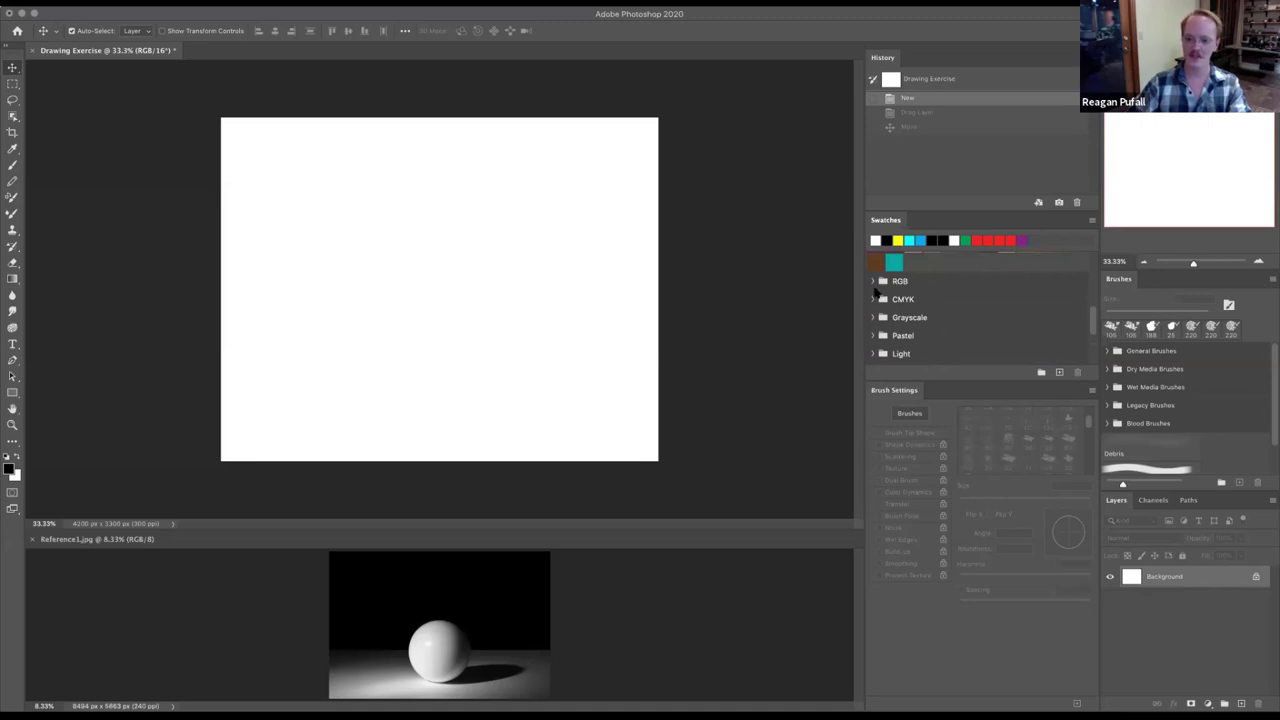
click(873, 281)
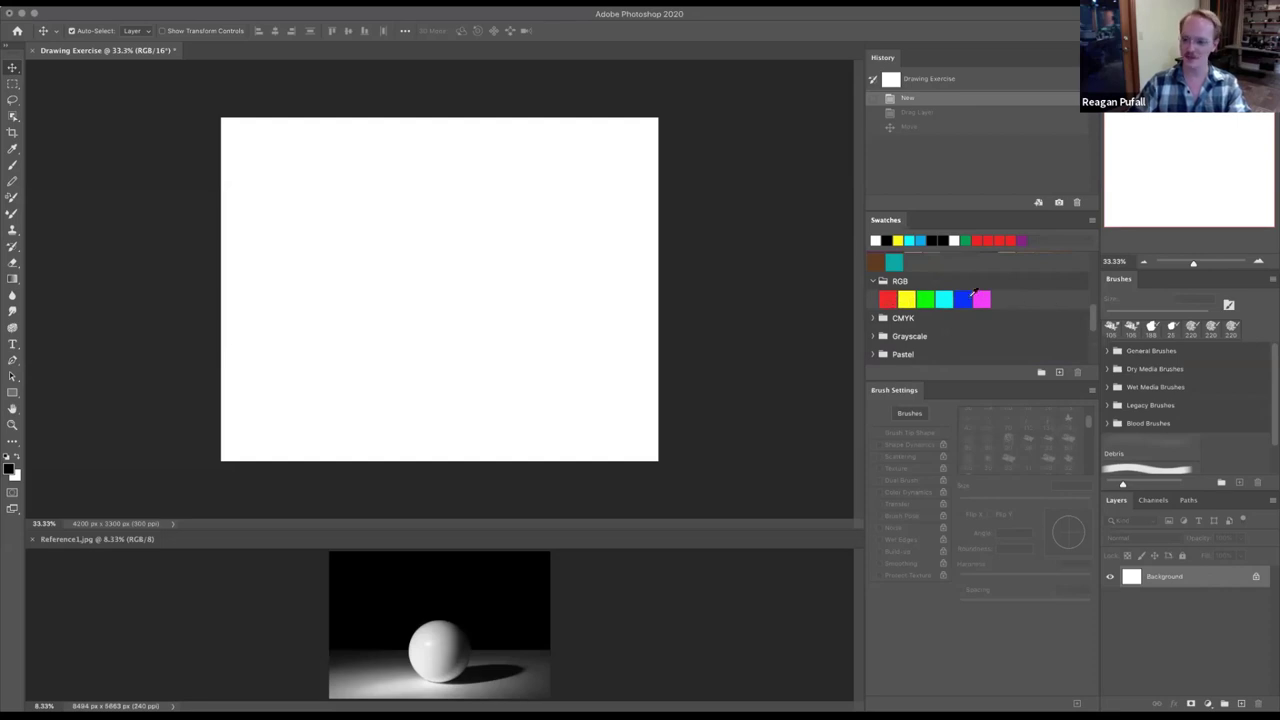
- Collapse RGB and browse the CMYK and RBY Colors swatch groups
click(877, 281)
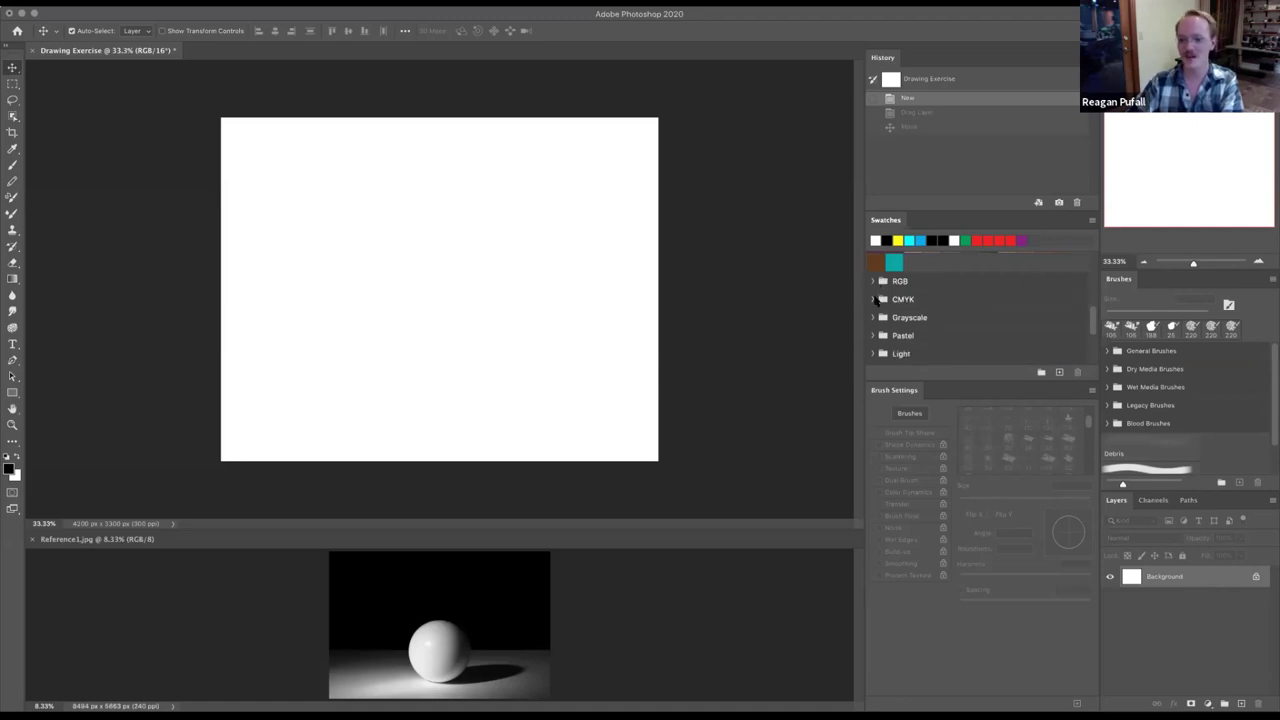
click(876, 299)
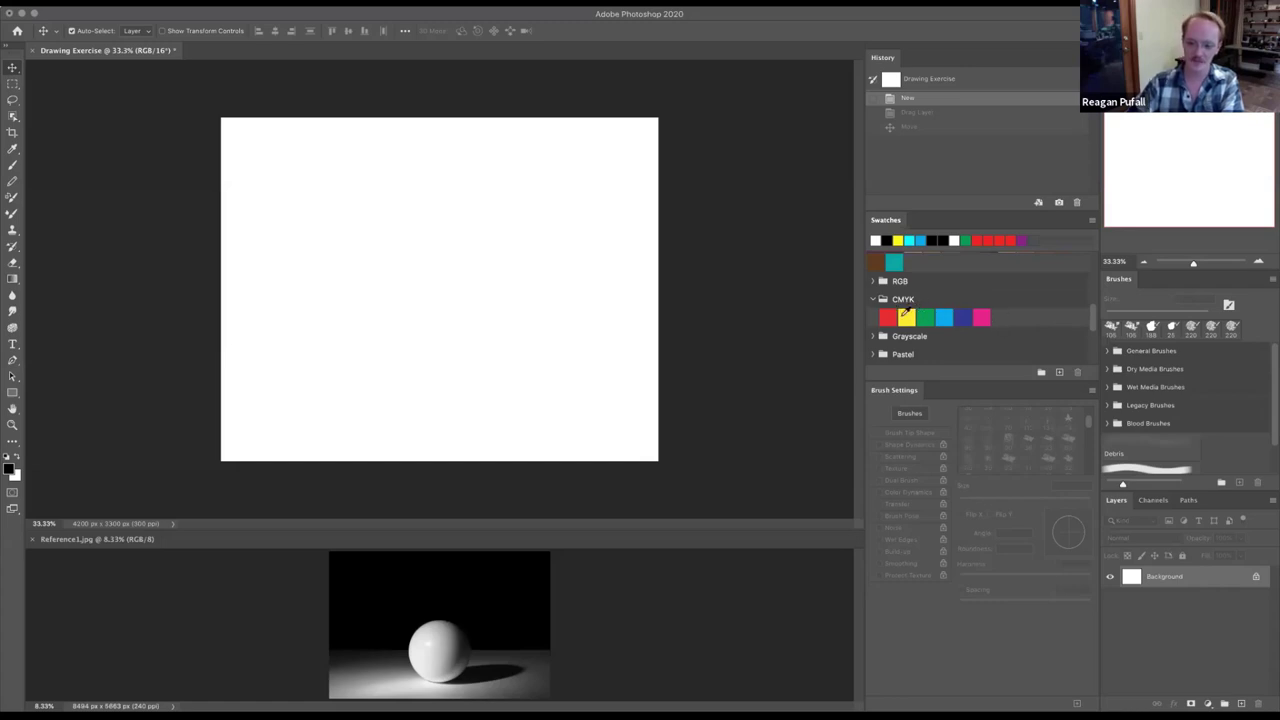
click(876, 300)
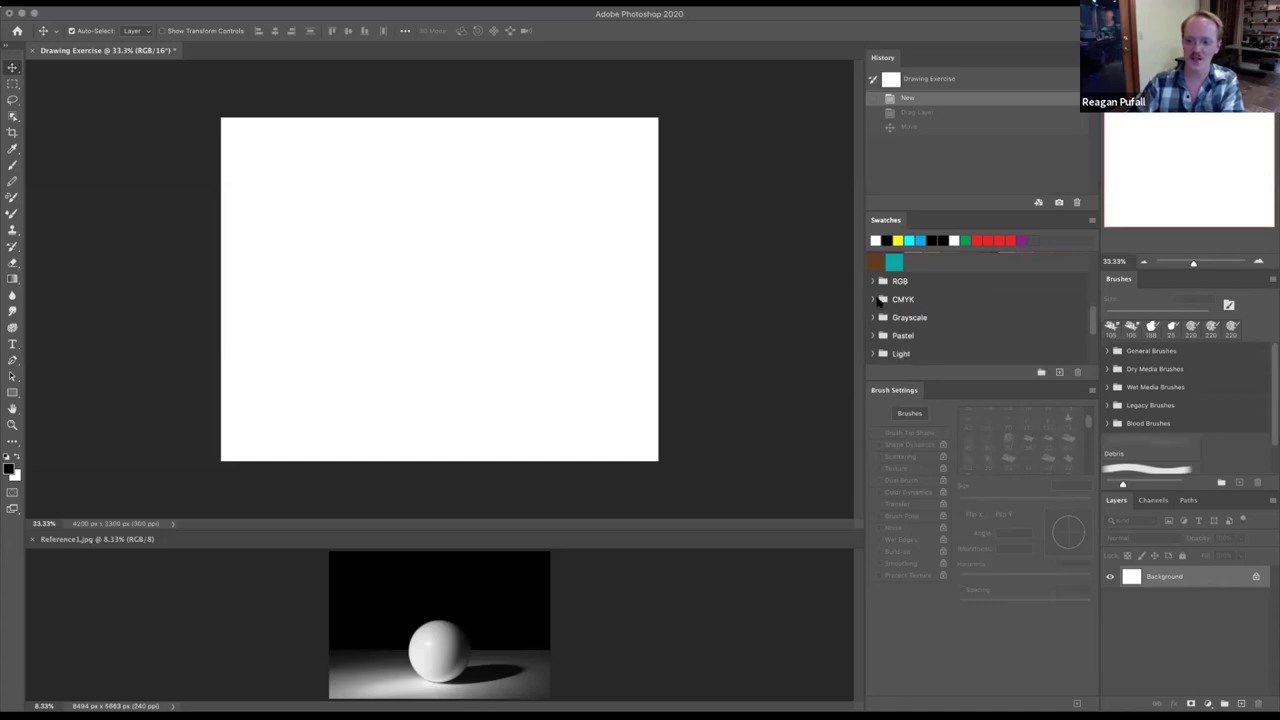
scroll(920, 308, down, 5)
scroll(920, 308, down, 1)
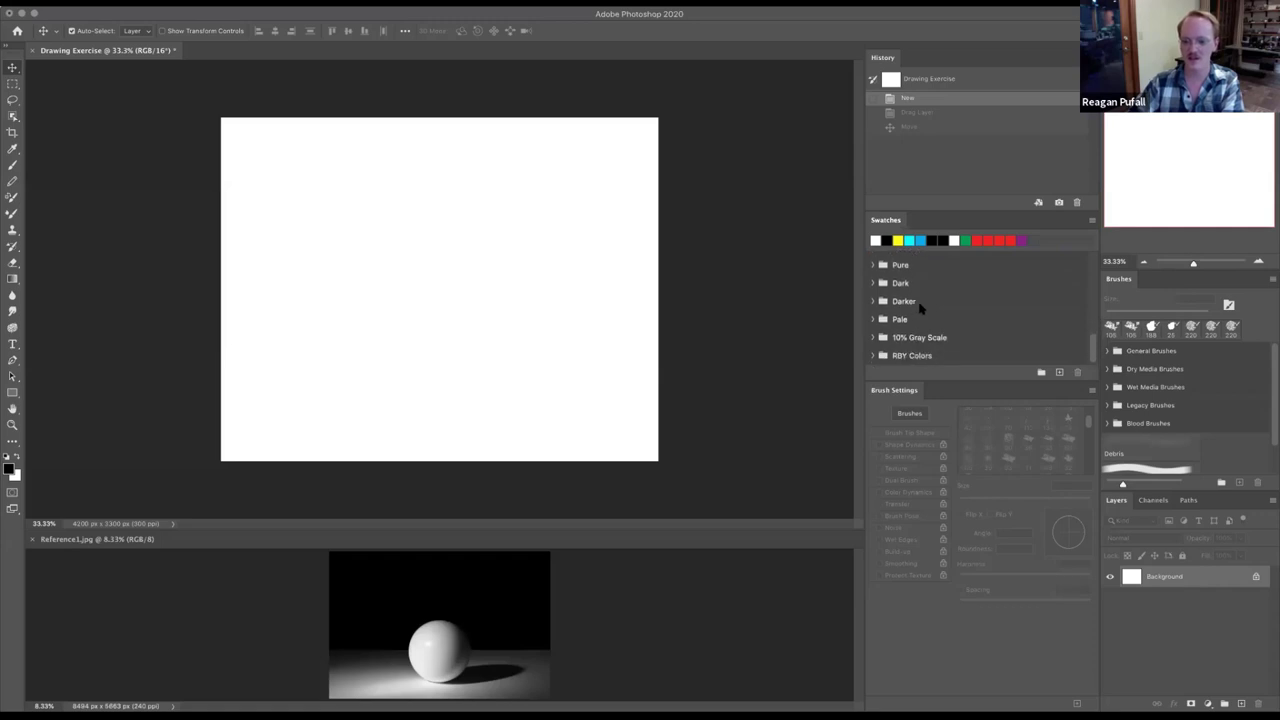
click(873, 356)
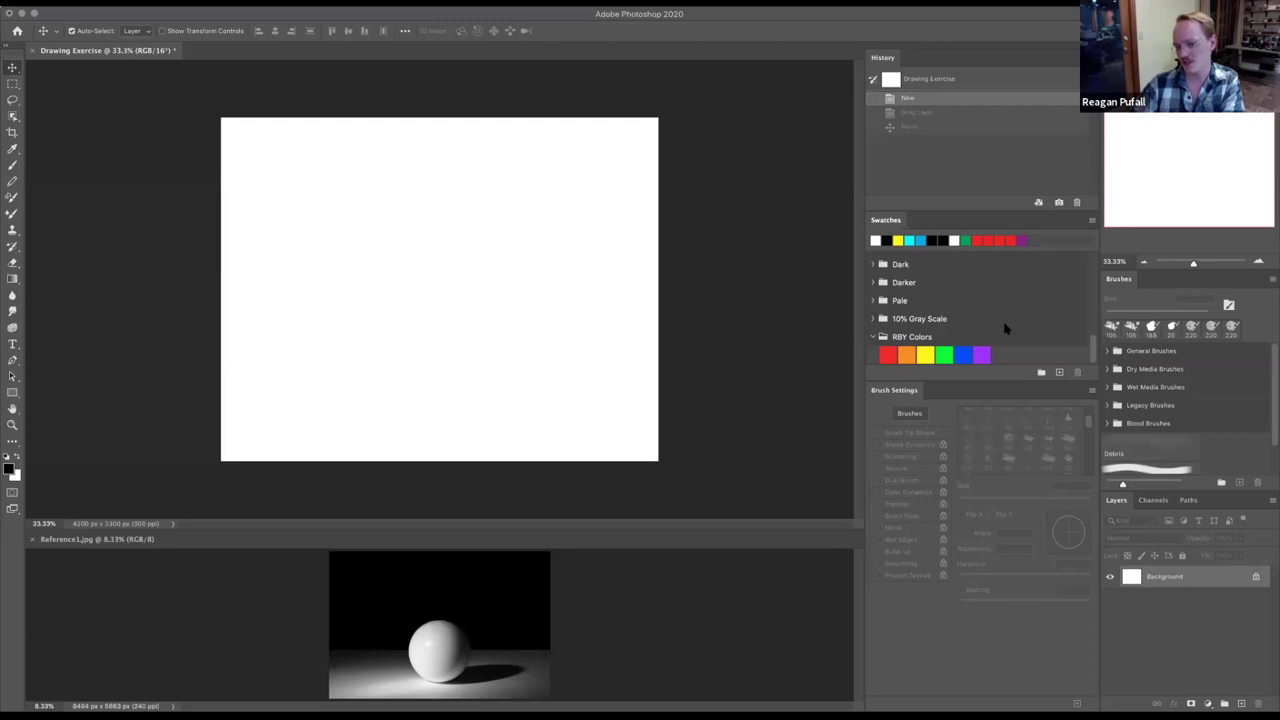
click(873, 337)
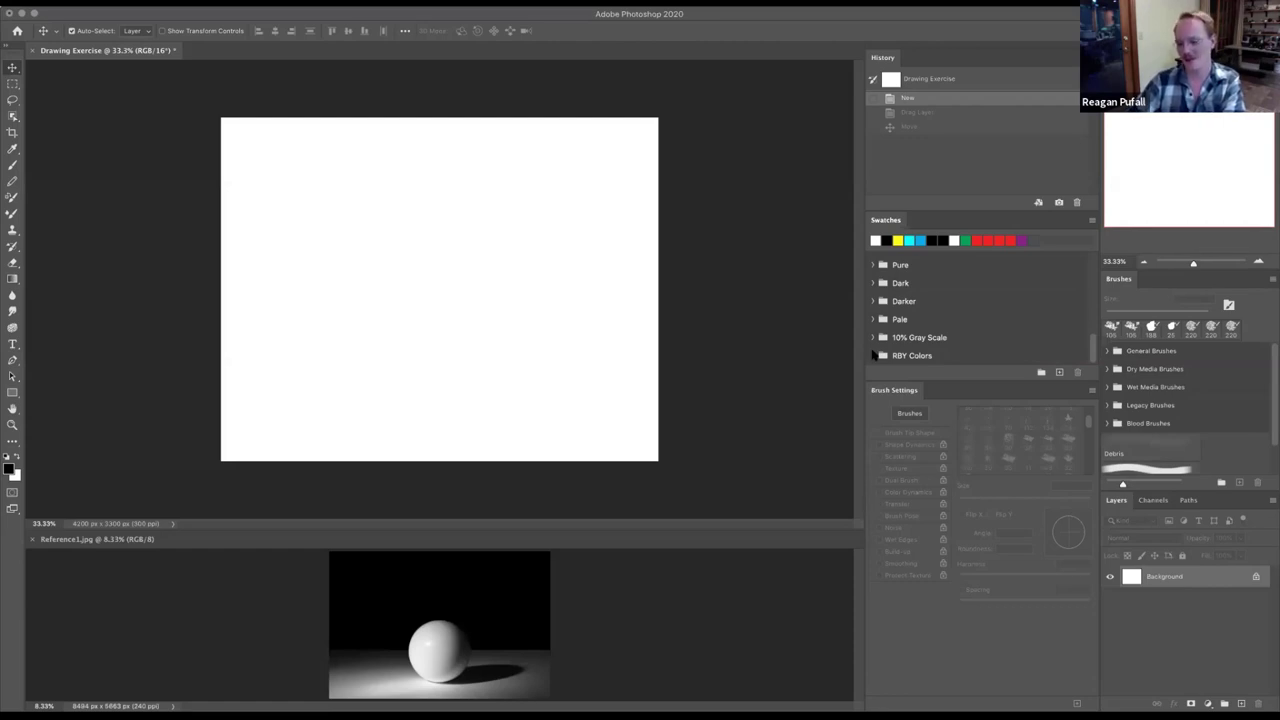
click(874, 358)
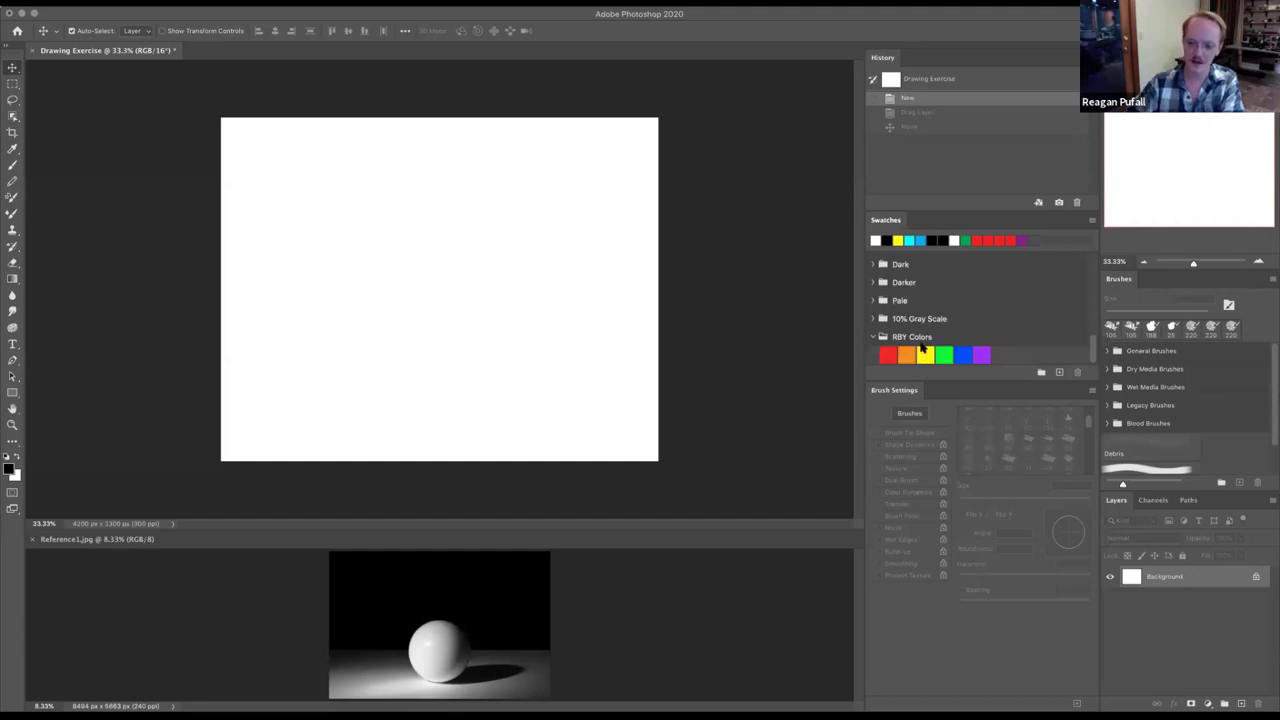
- Expand 10% Gray Scale and make its Black swatch the current colour
click(874, 319)
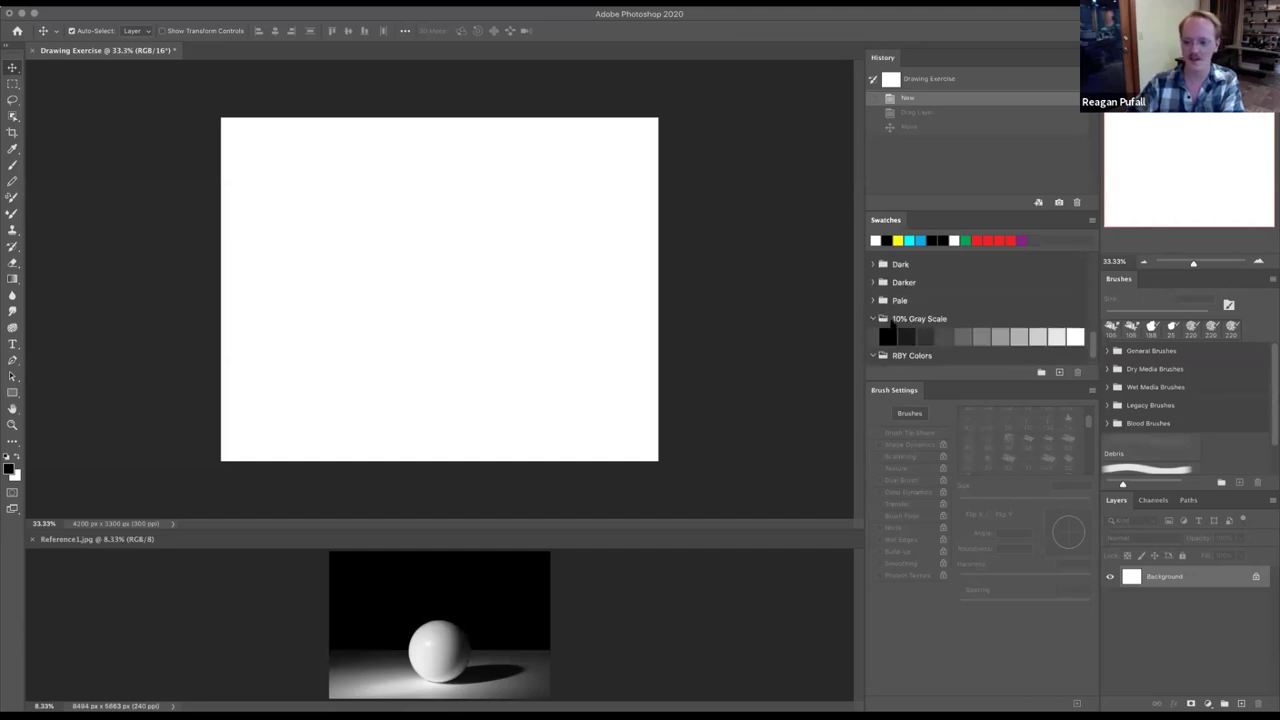
click(890, 337)
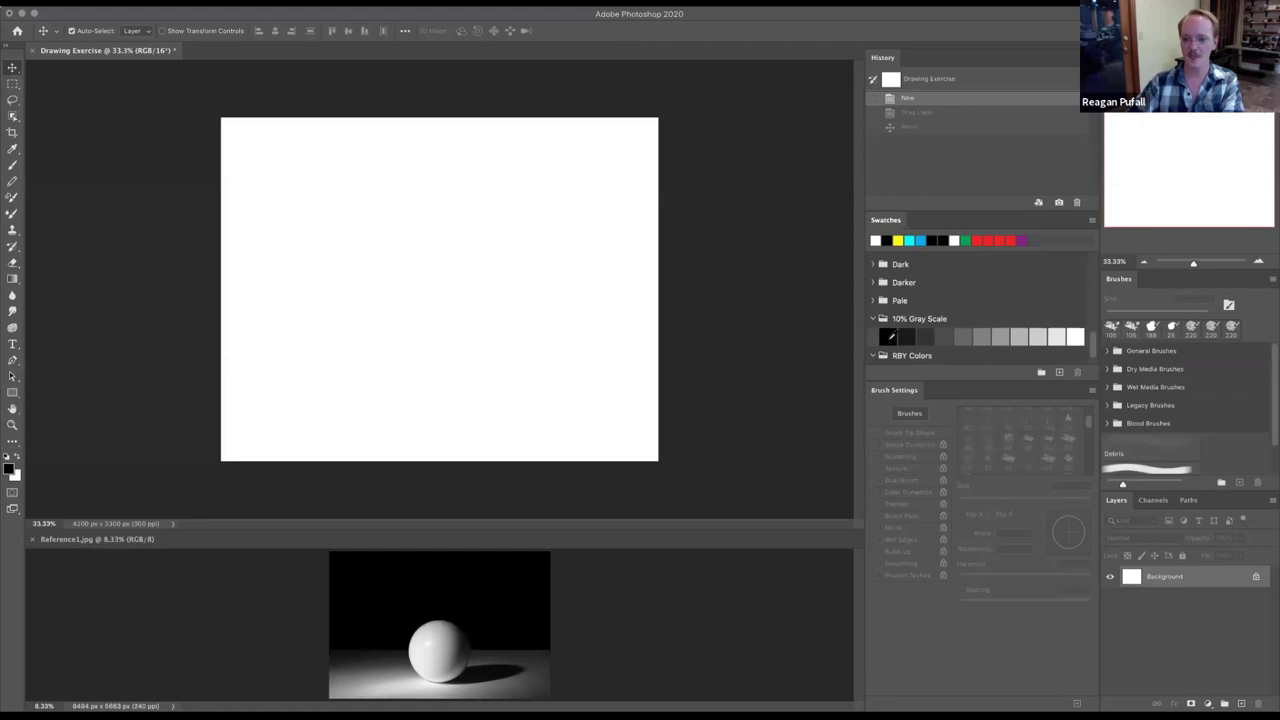
click(889, 337)
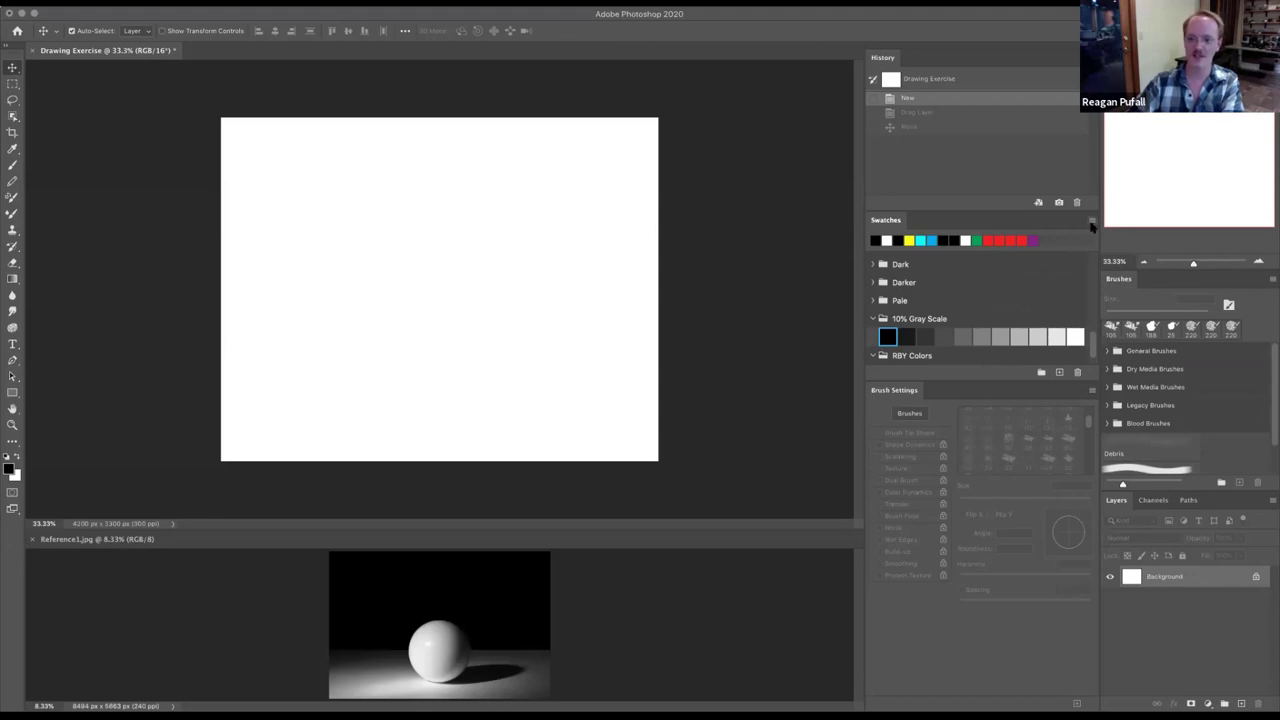
click(1091, 221)
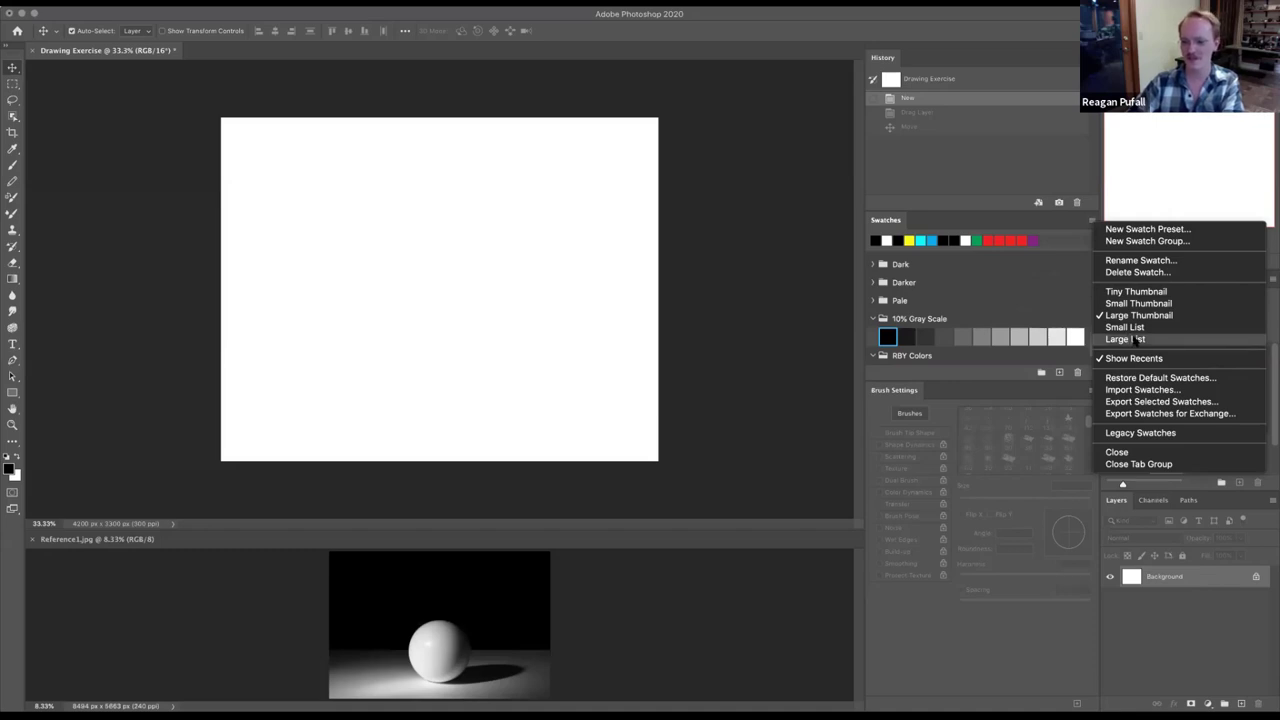
- Display swatches as a Large List and scroll through the named grey swatches
click(1127, 340)
scroll(897, 270, down, 5)
scroll(905, 313, down, 15)
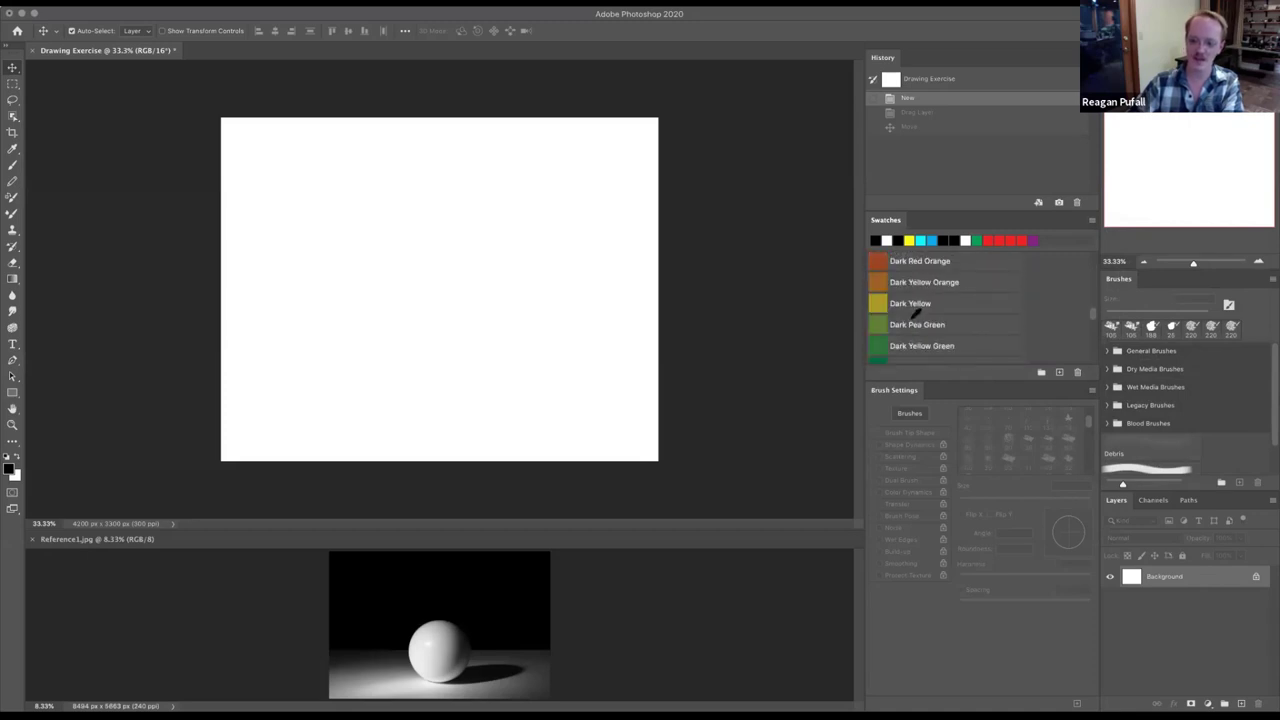
scroll(913, 313, down, 10)
scroll(913, 313, up, 3)
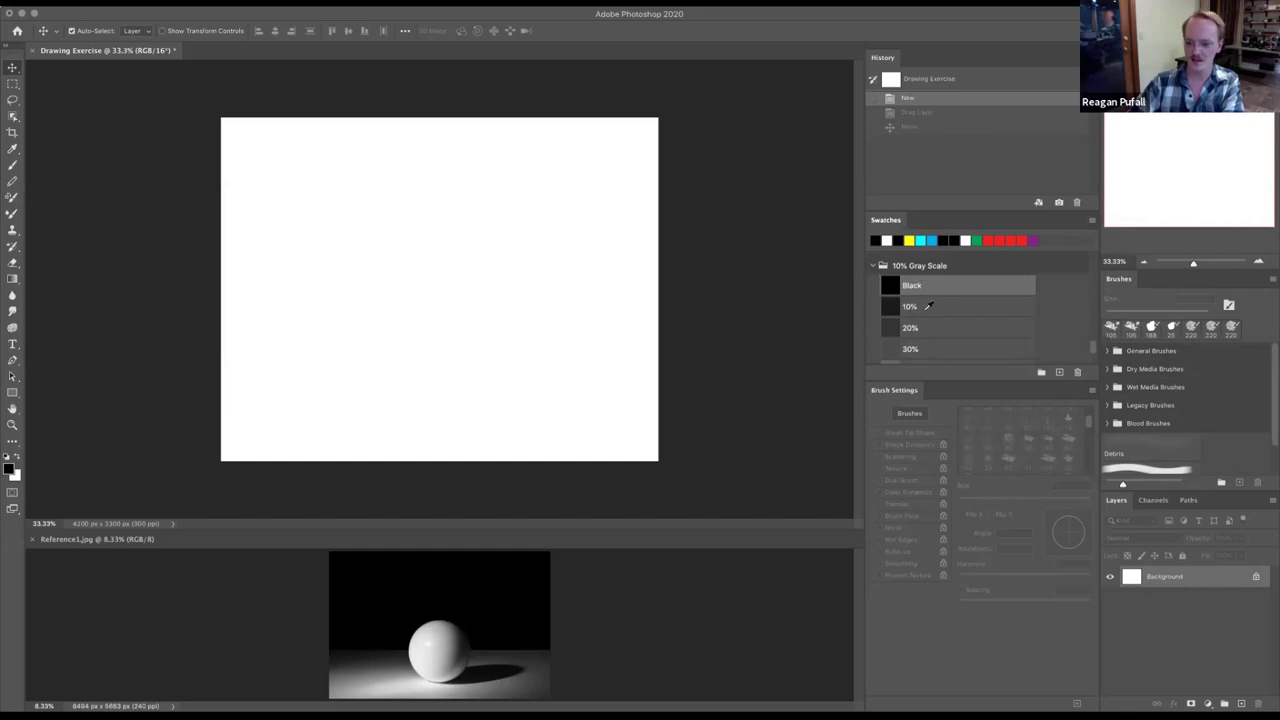
scroll(927, 290, down, 4)
scroll(928, 312, down, 4)
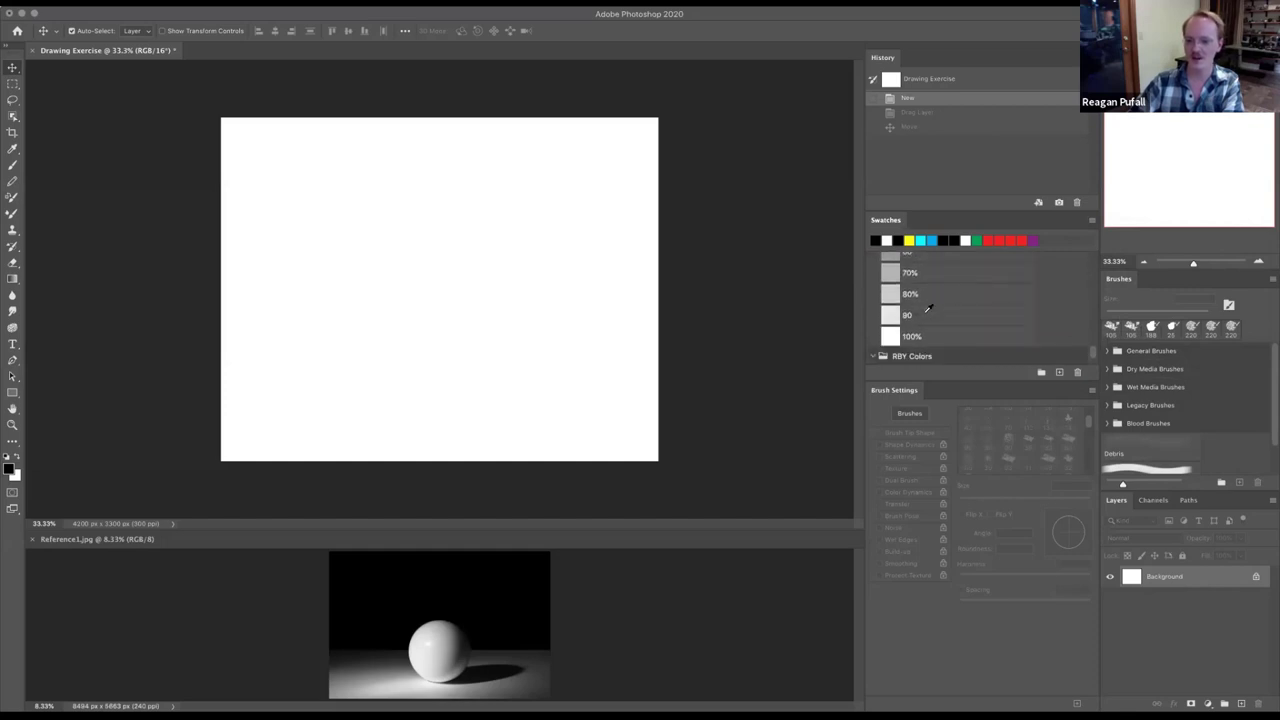
scroll(945, 320, up, 4)
scroll(957, 324, up, 3)
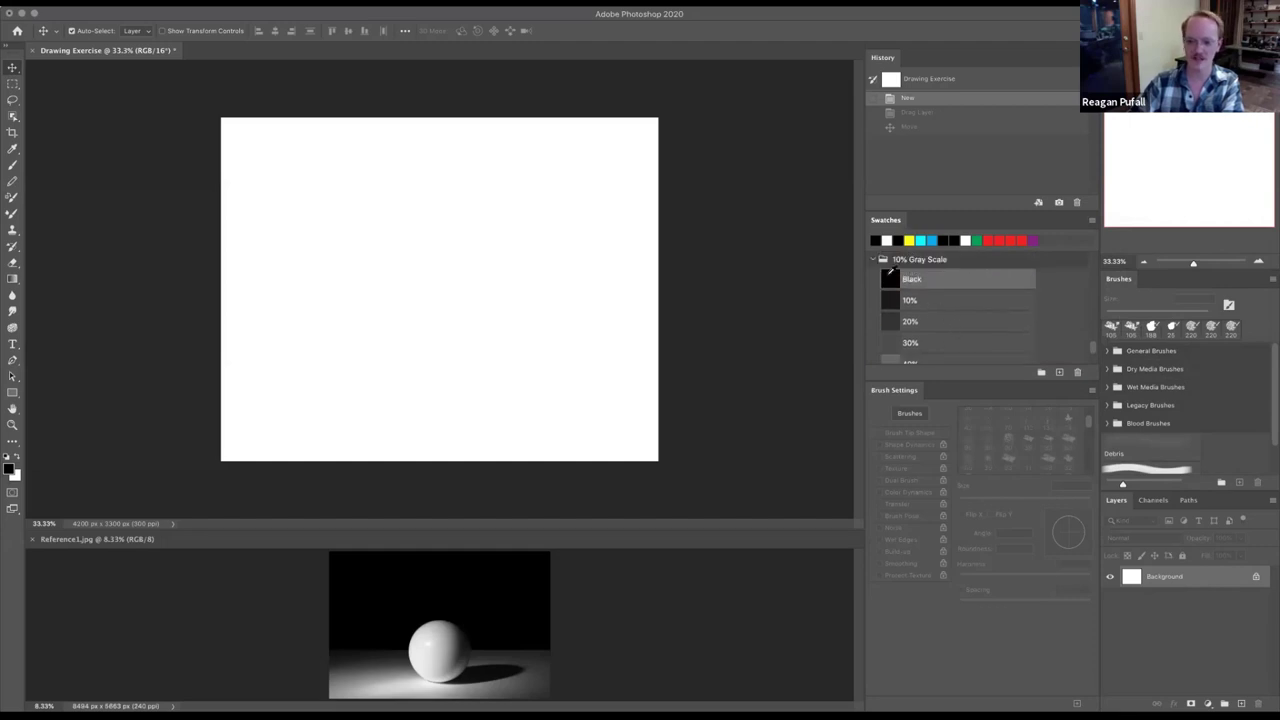
- Draw a black 1 × 1 in (300 × 300 px) square at the canvas's lower left
click(13, 393)
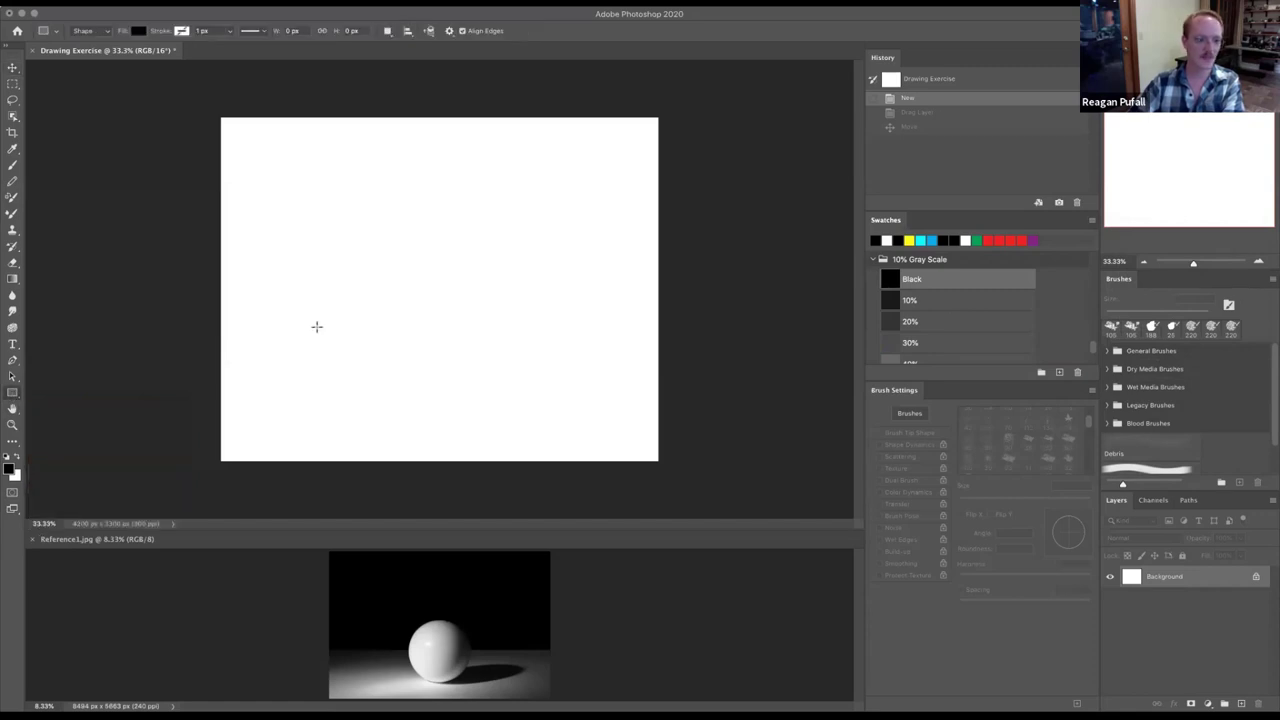
click(287, 358)
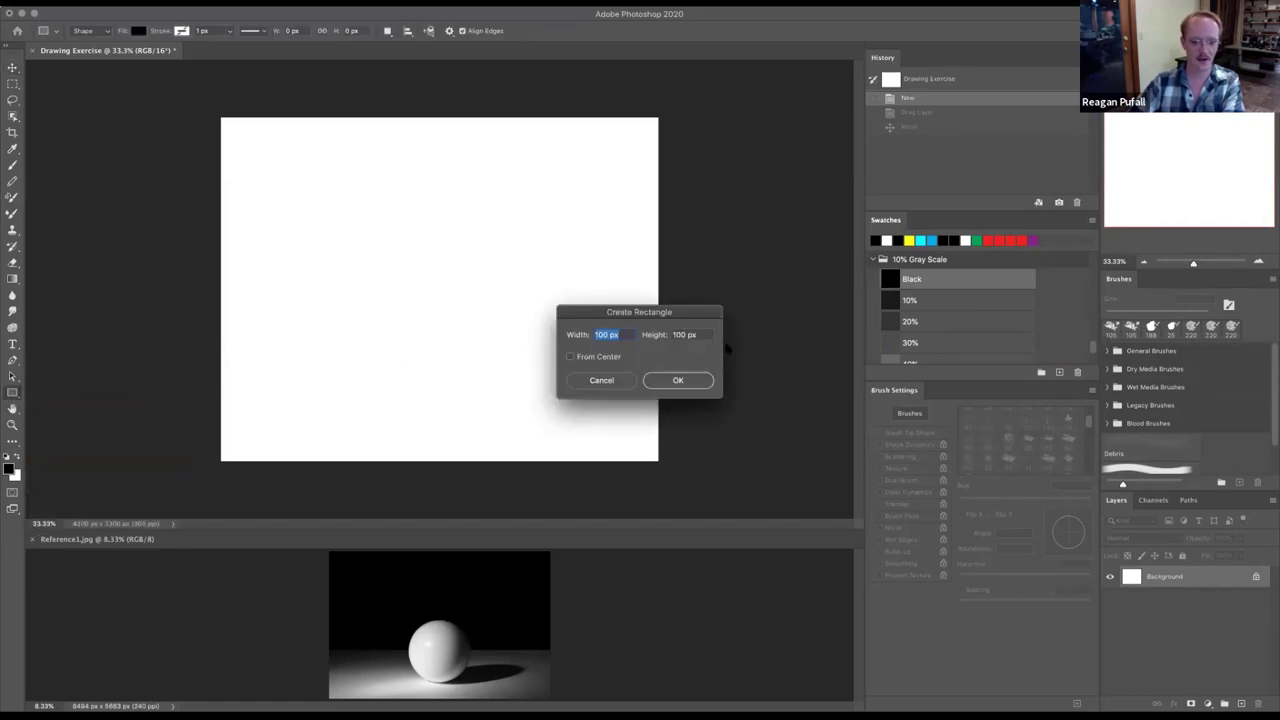
drag(592, 314, 412, 316)
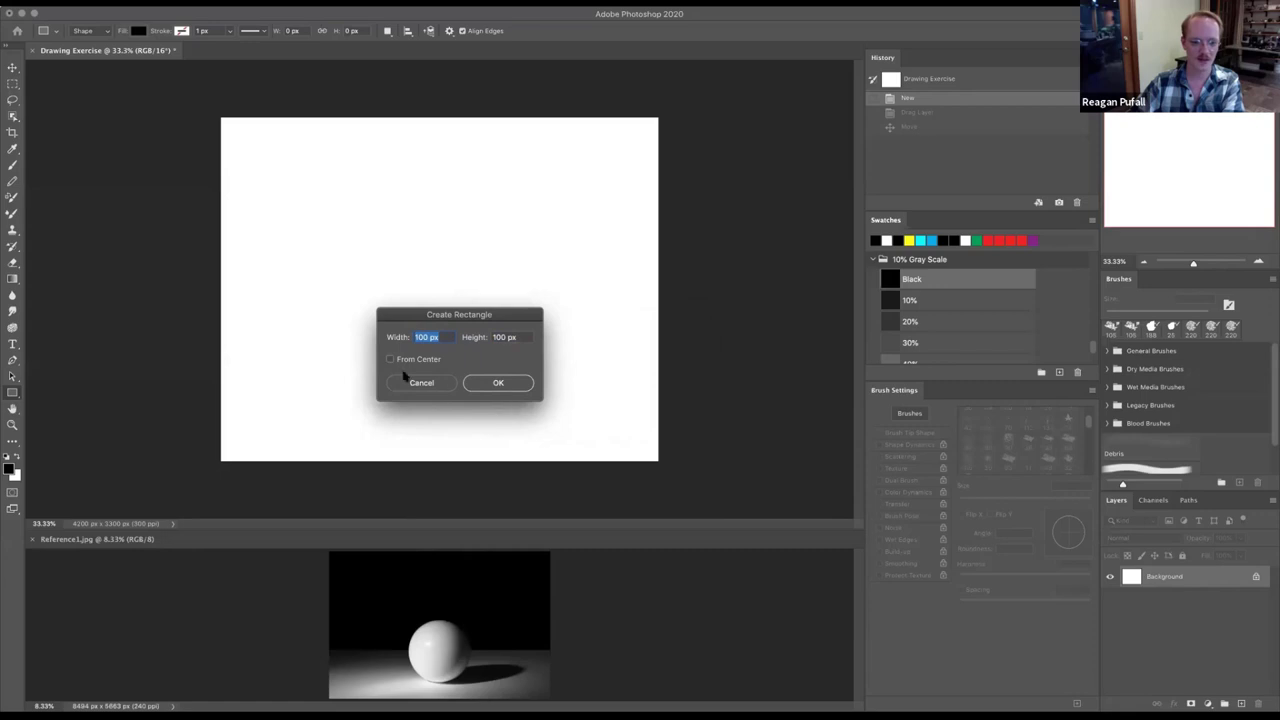
click(418, 383)
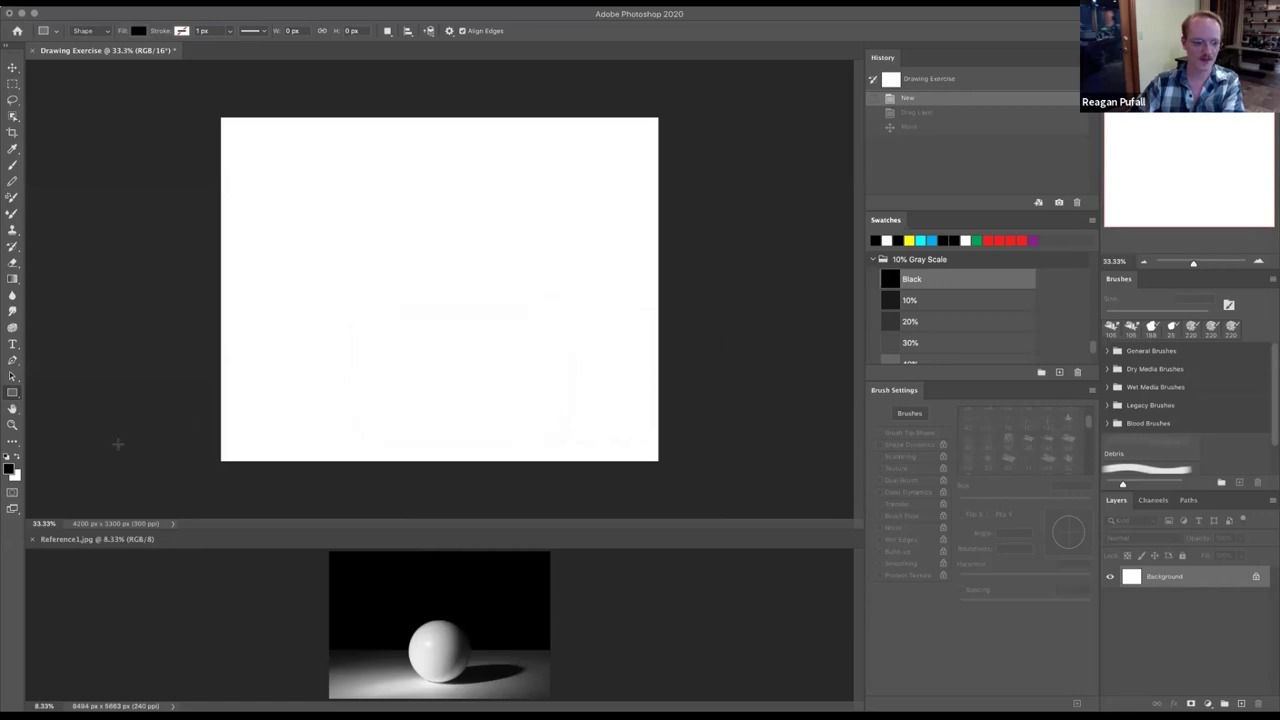
click(288, 374)
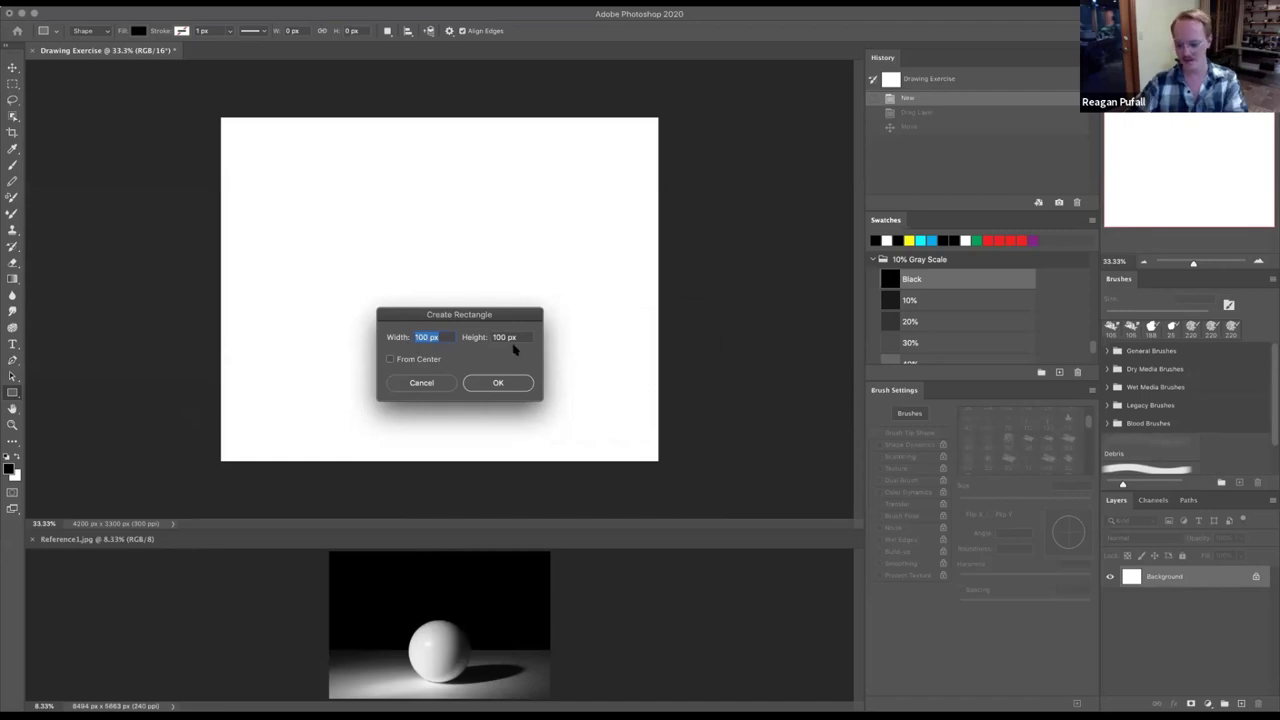
text(1)
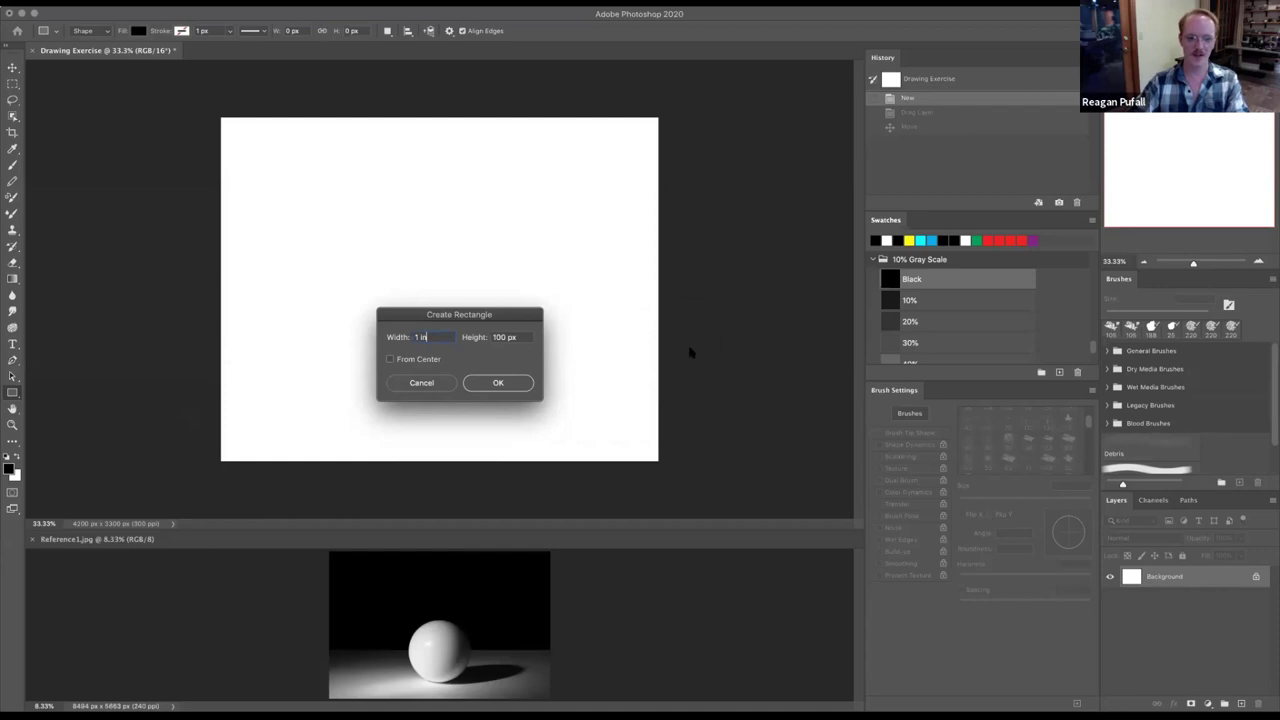
click(509, 338)
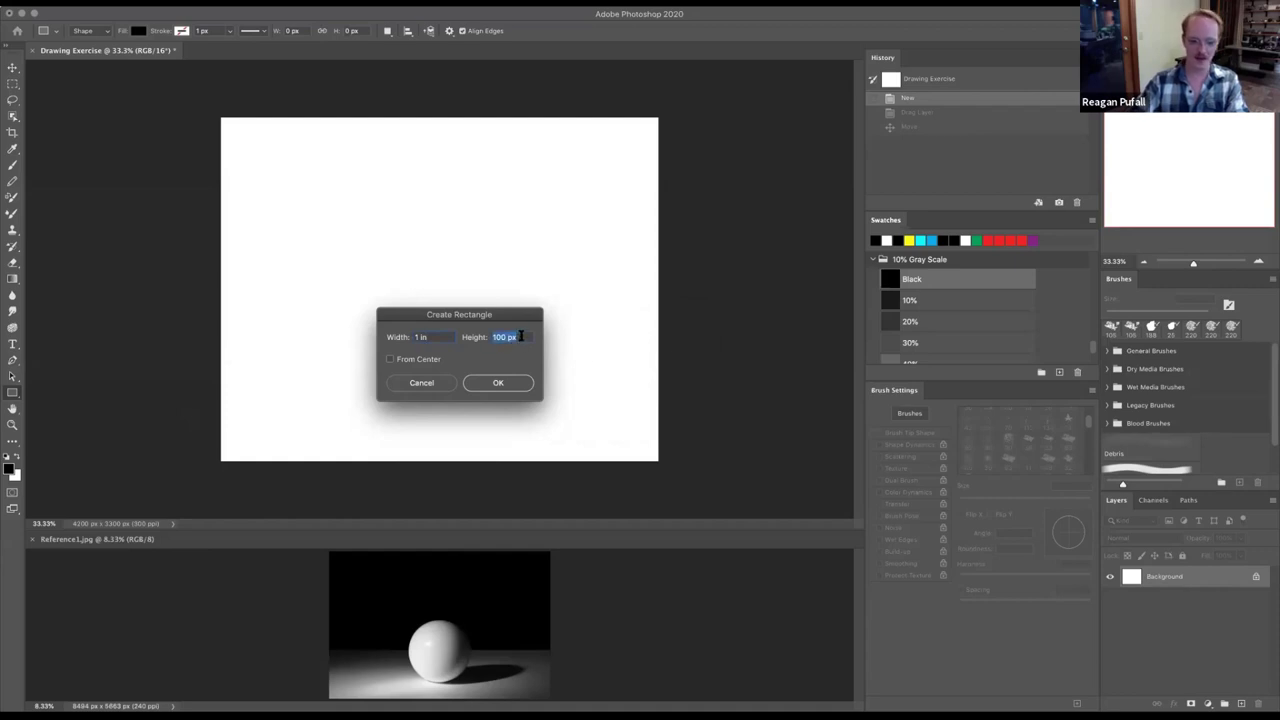
text(1)
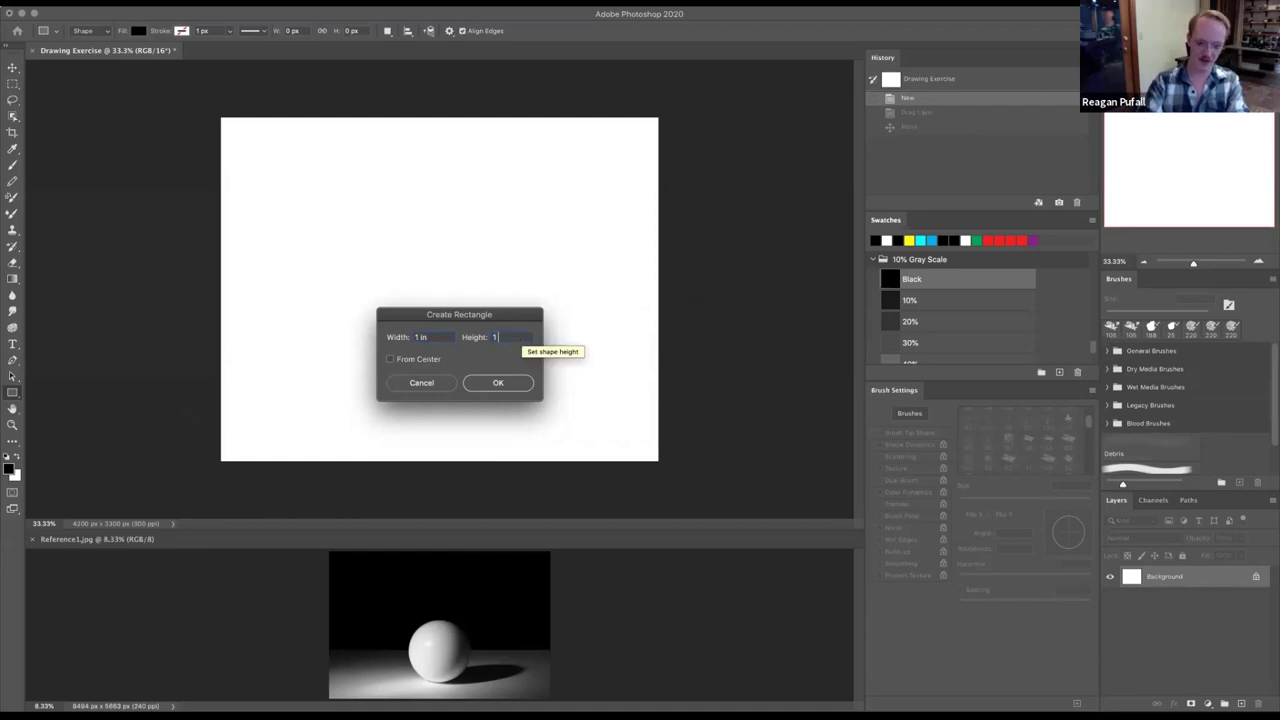
key(Return)
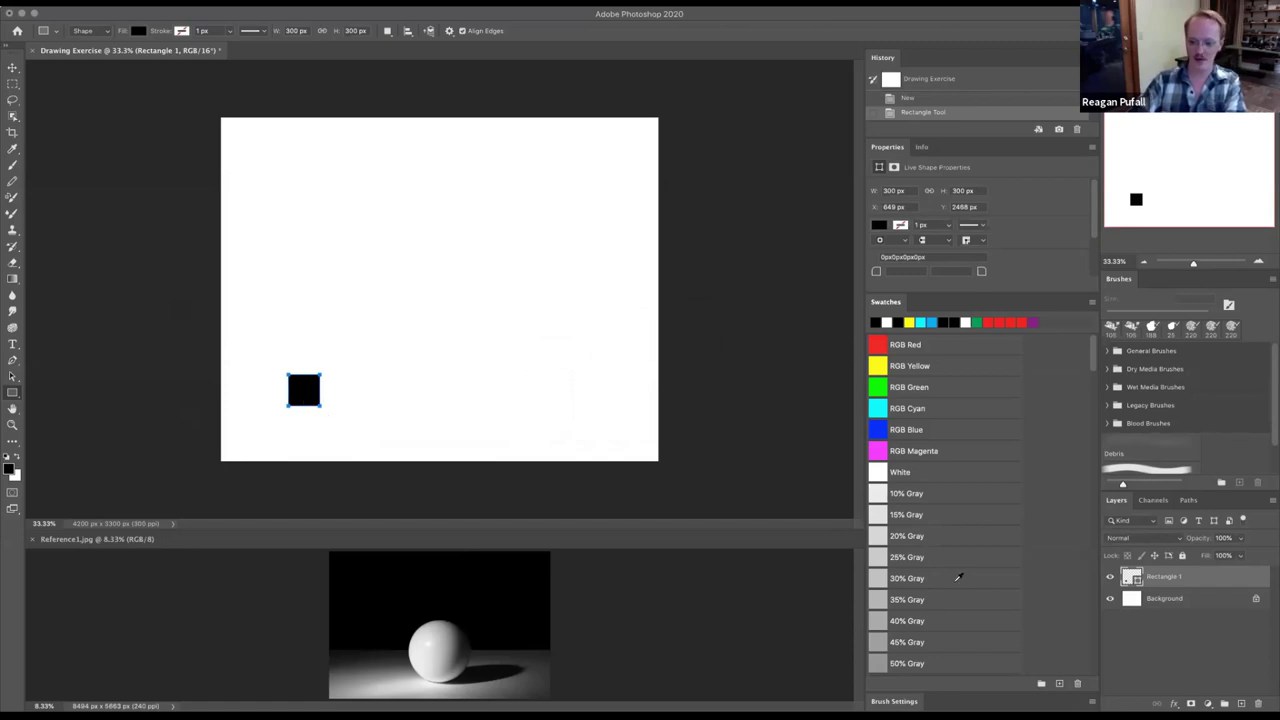
scroll(958, 577, down, 8)
- Move the black square toward the bottom-left and Alt-drag a copy beside it
drag(1097, 407, 1094, 668)
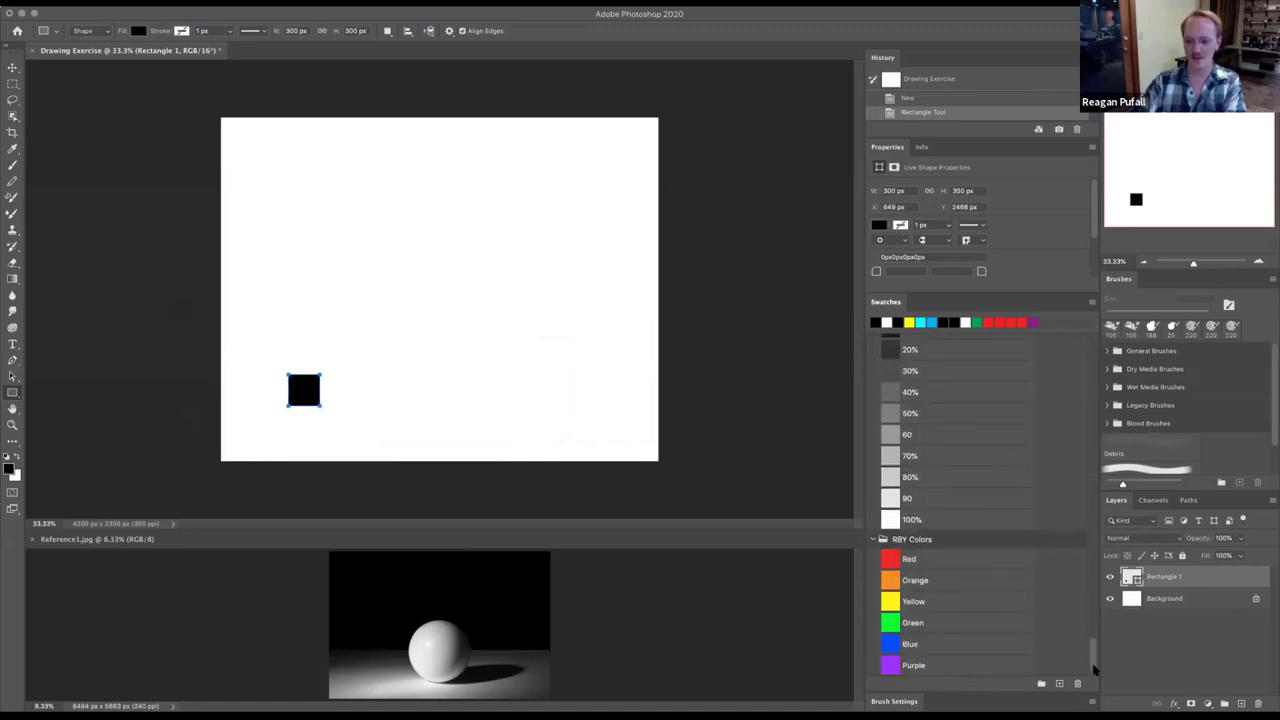
scroll(1000, 580, up, 5)
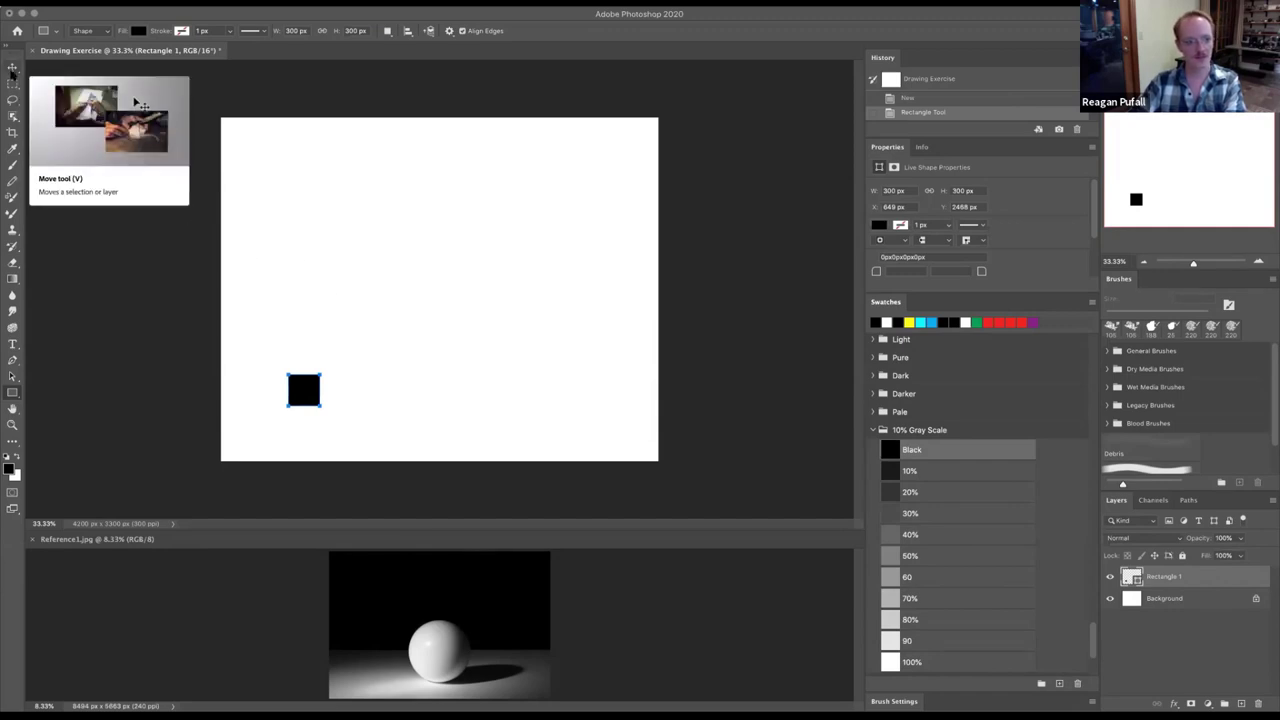
click(12, 70)
mouse_move(301, 365)
mouse_down()
mouse_move(312, 353)
mouse_move(297, 364)
mouse_move(319, 377)
mouse_move(311, 365)
mouse_up()
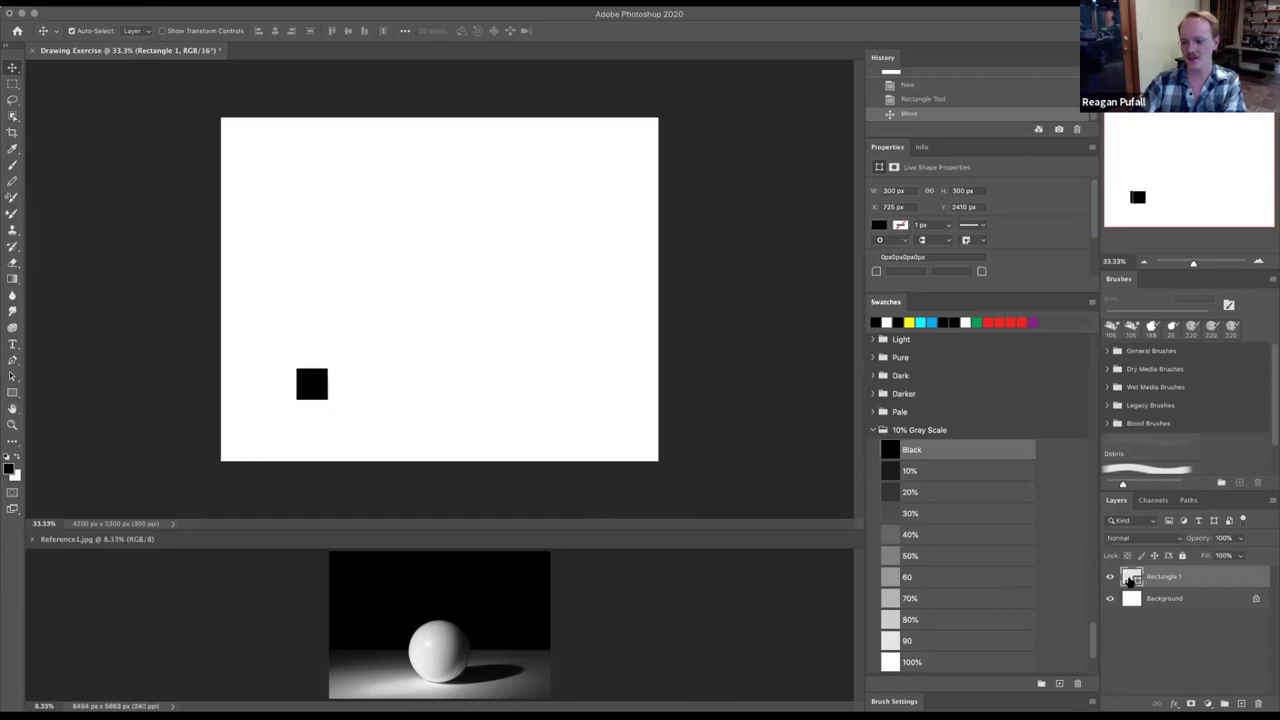
drag(319, 381, 277, 413)
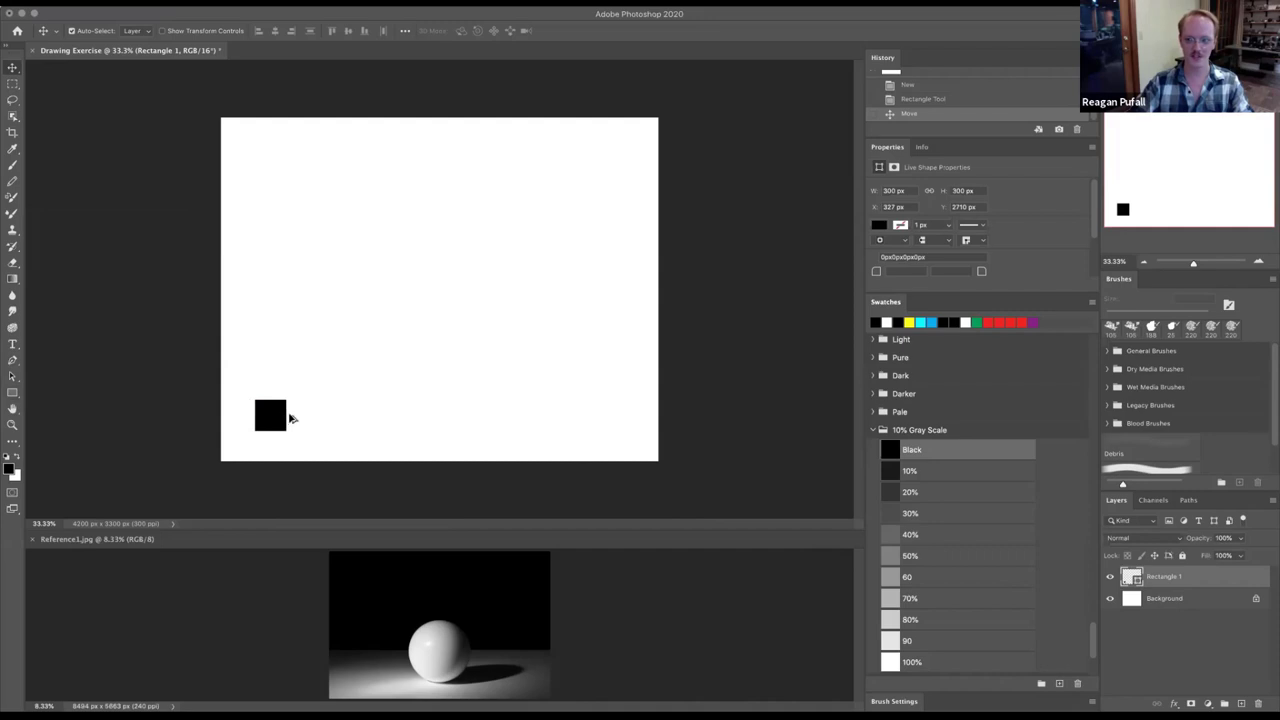
drag(283, 420, 294, 421)
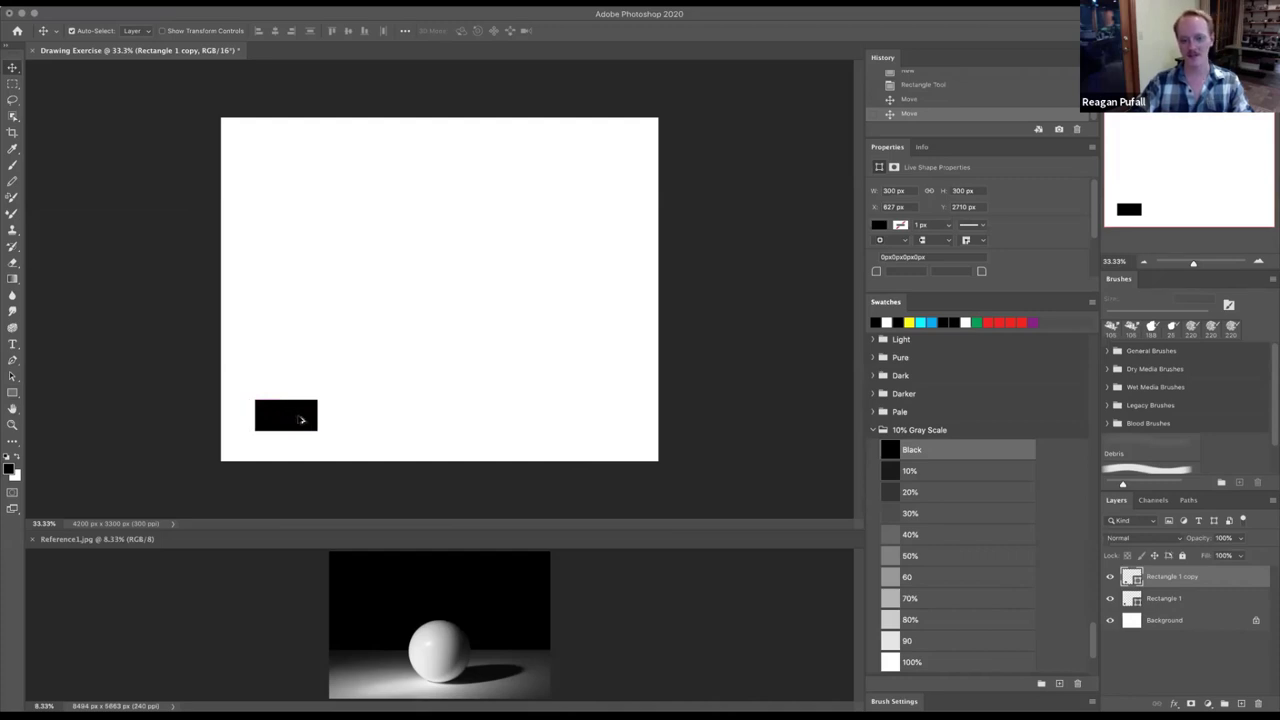
- Turn on View > Snap and Alt-drag copies of the rectangle rightward until Rectangle 1 copy 10 exists
click(355, 2)
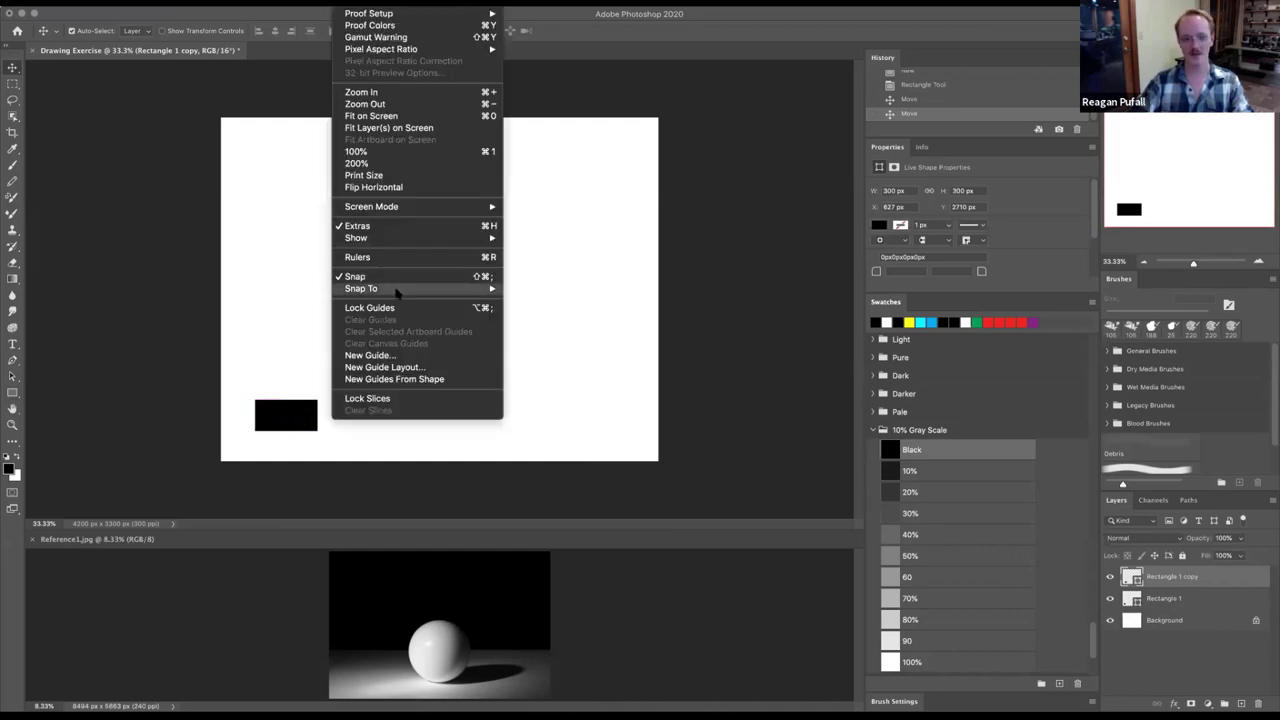
mouse_move(396, 289)
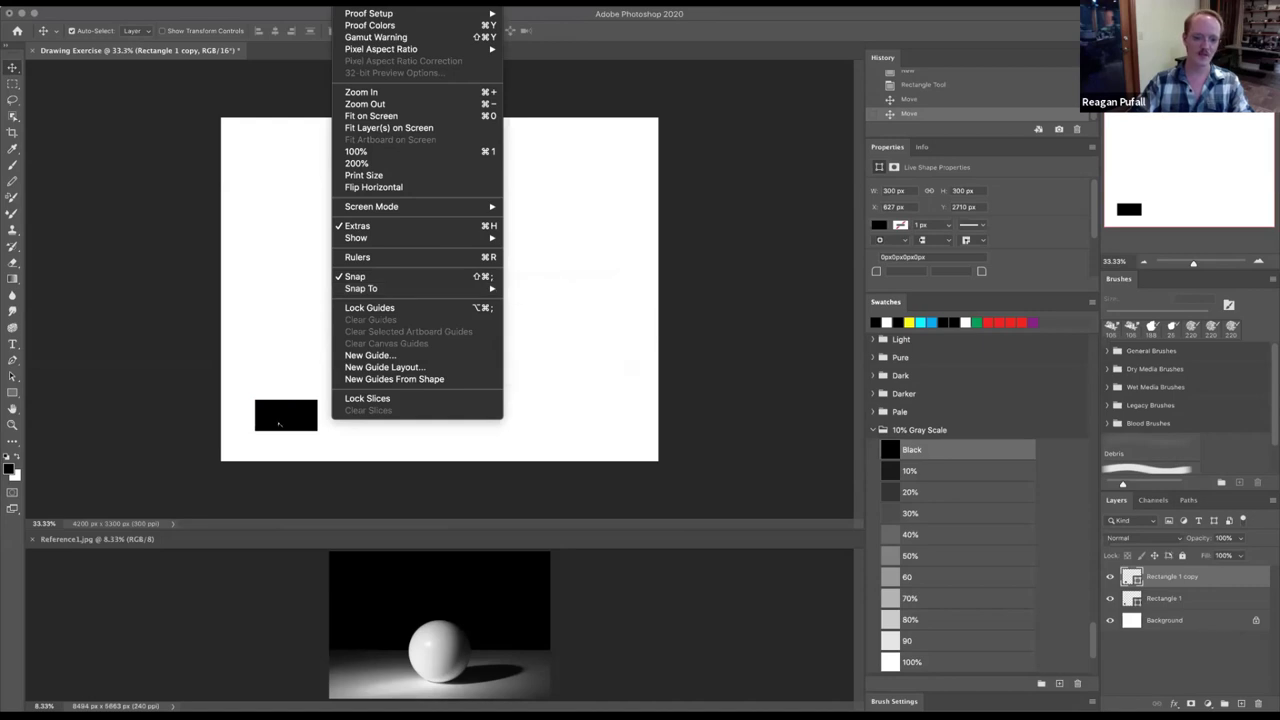
click(307, 429)
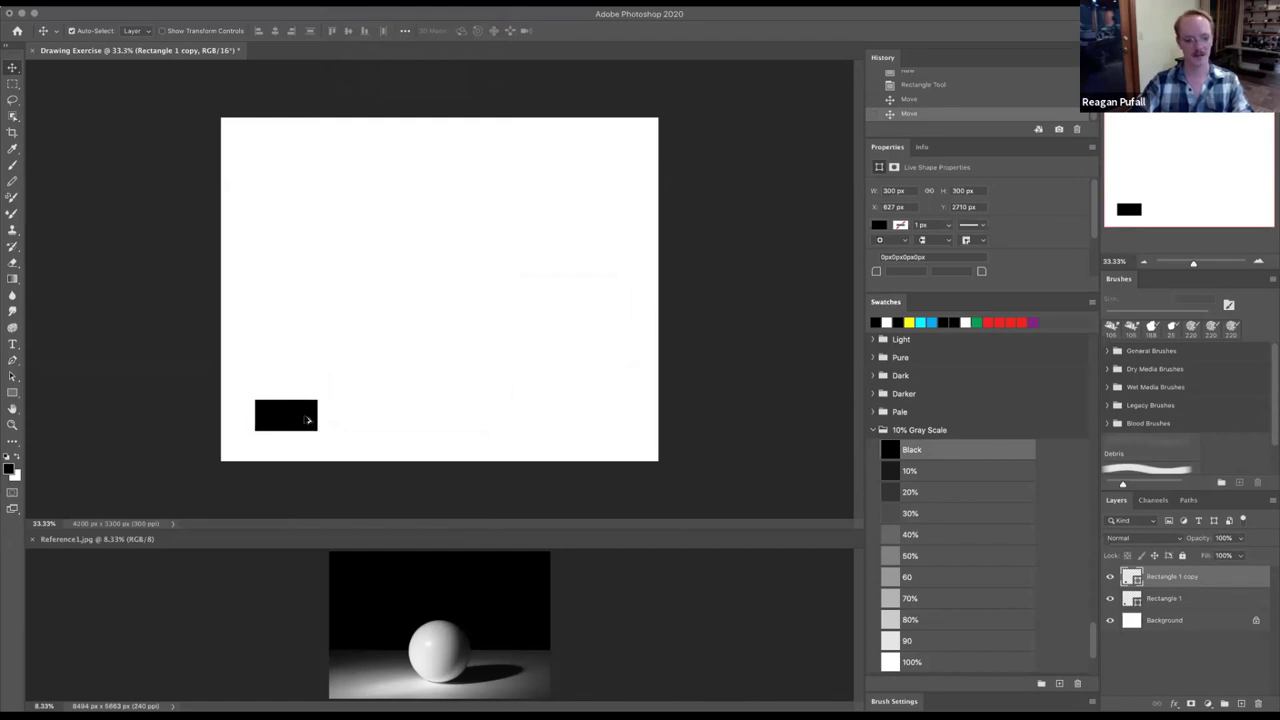
drag(308, 420, 586, 420)
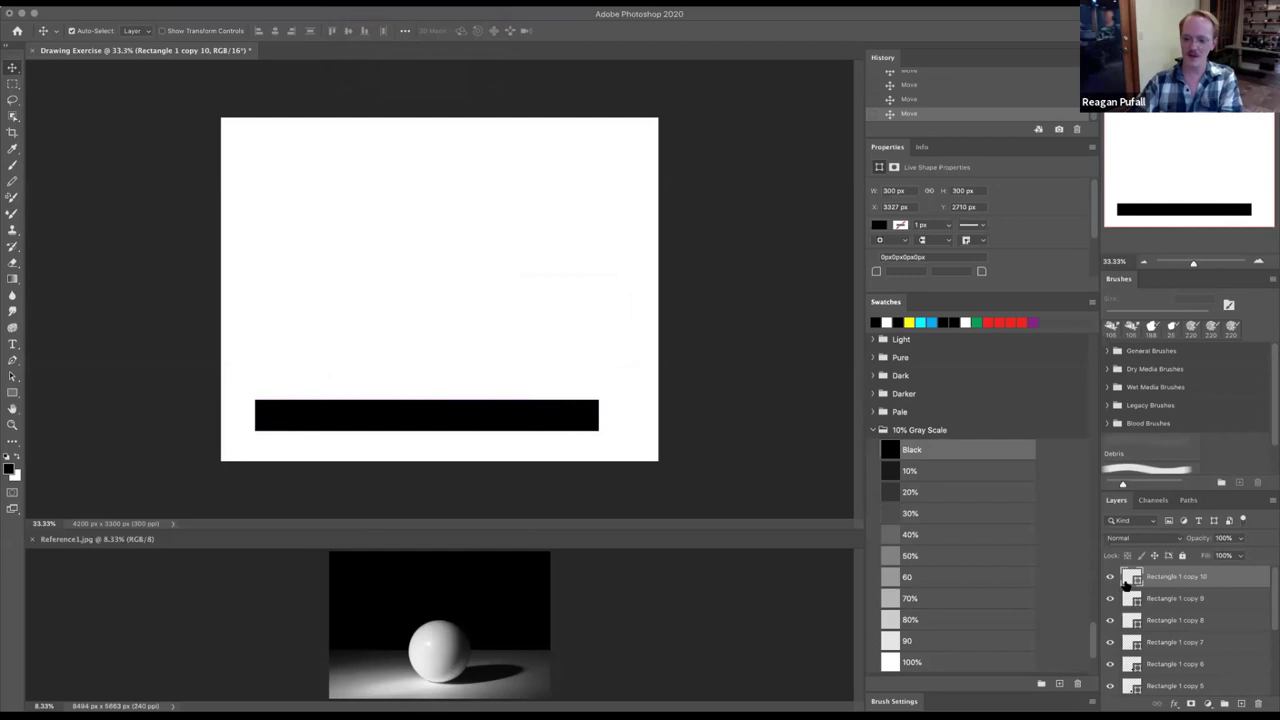
- Select the Rectangle 1 copy layer and fill the second square with the 10% gray swatch
scroll(1199, 610, down, 3)
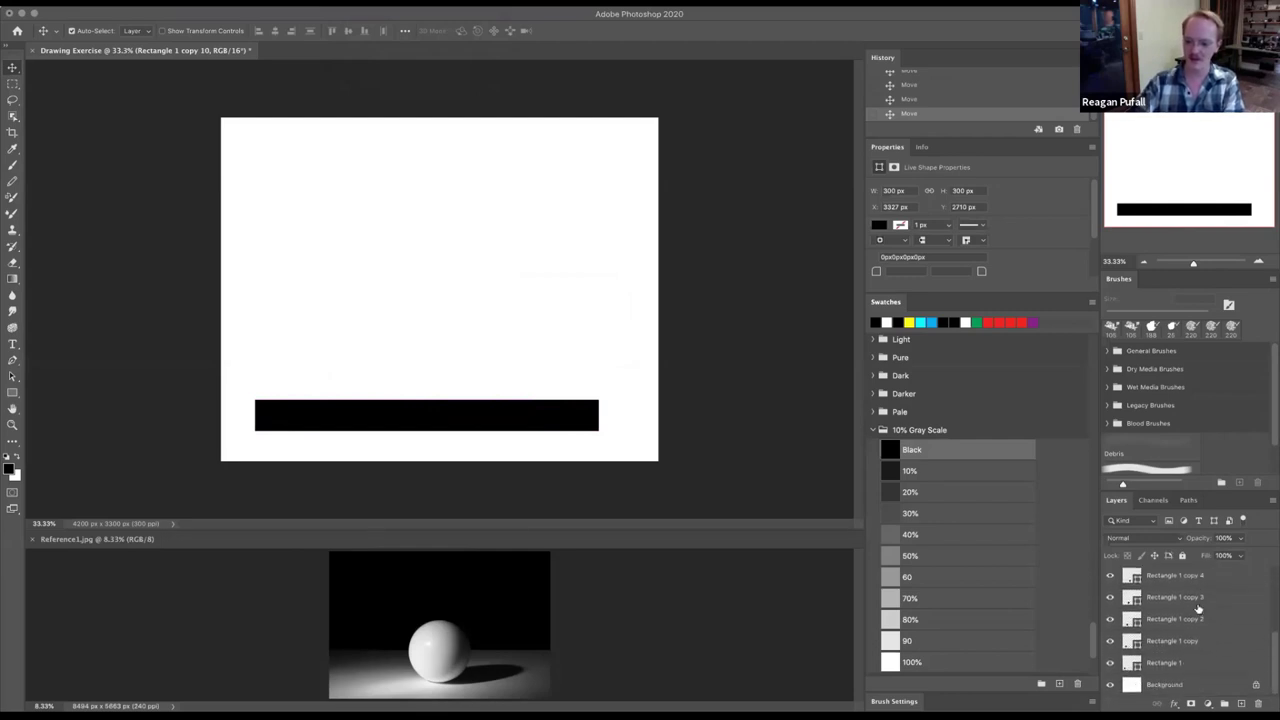
scroll(1199, 608, up, 3)
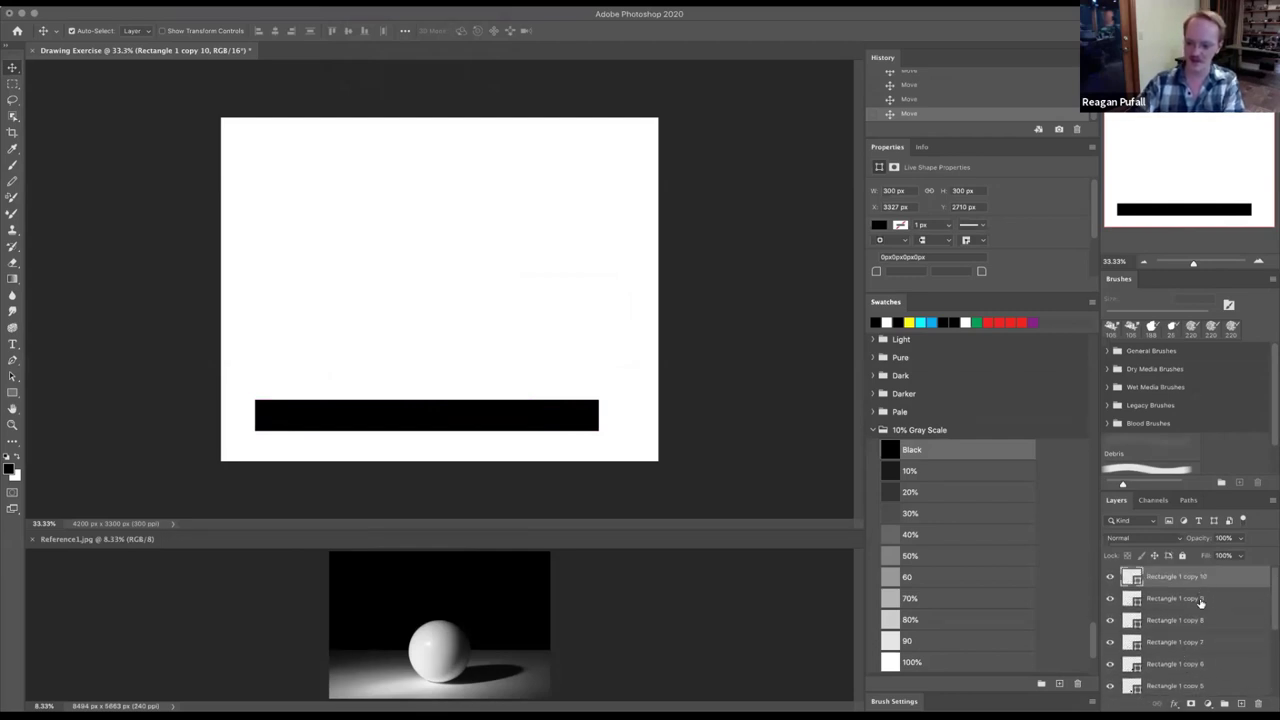
scroll(1199, 612, down, 3)
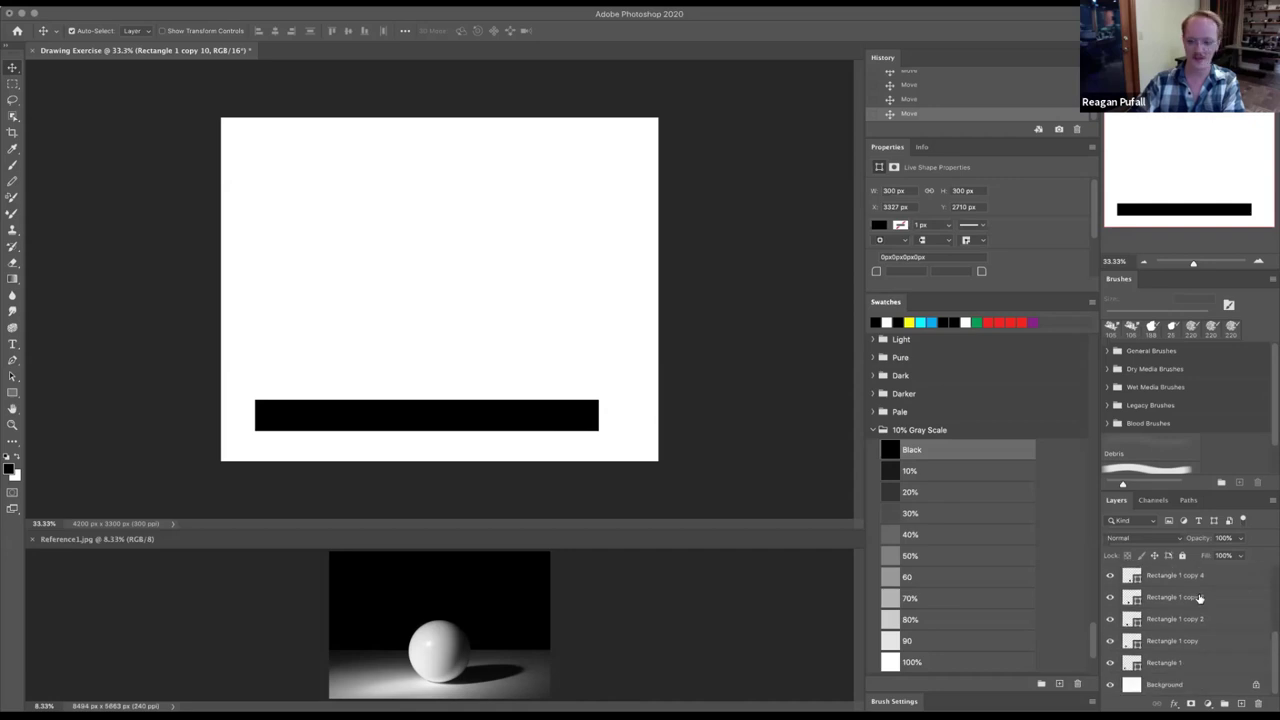
click(1166, 648)
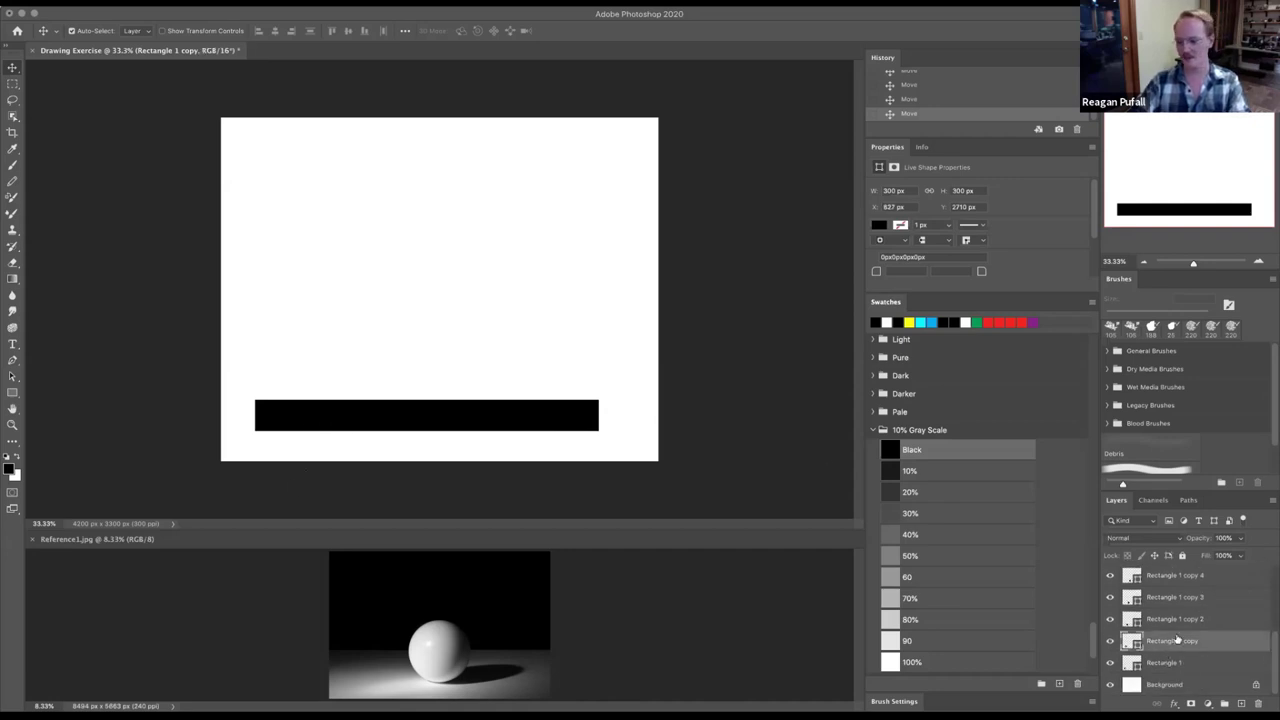
click(1182, 598)
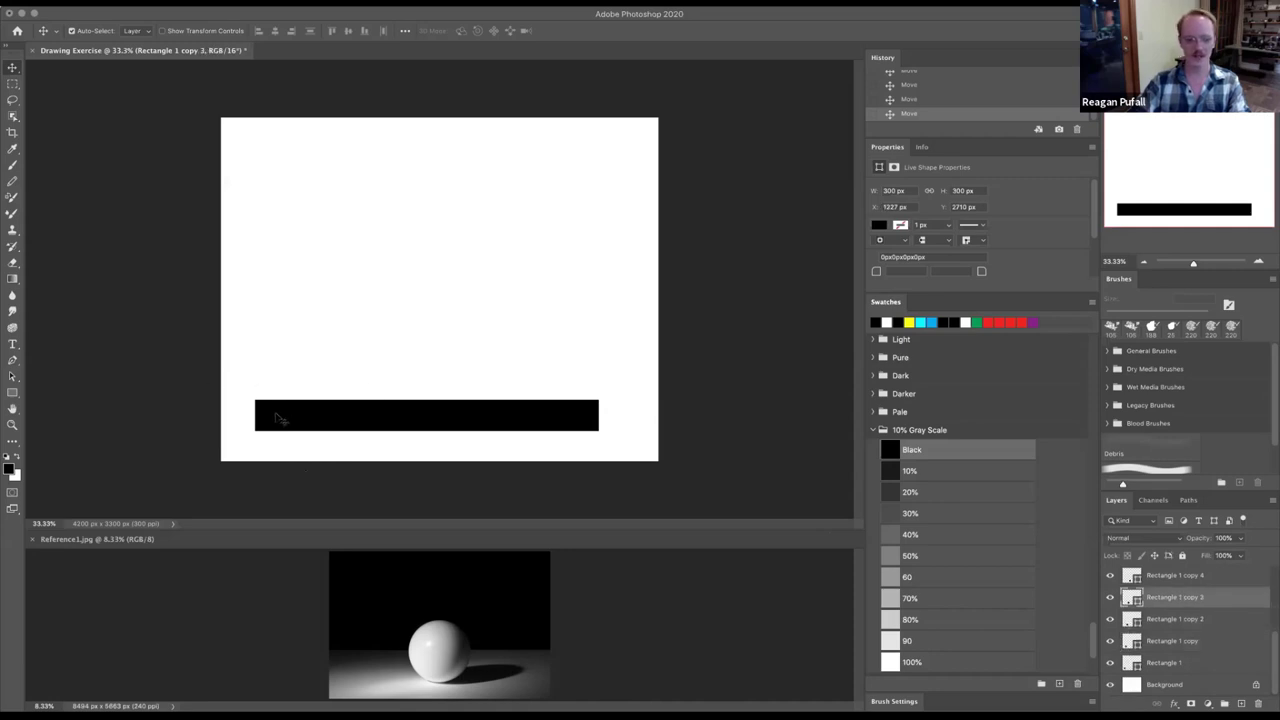
key(alt+bracketleft)
key(alt+bracketleft)
key(alt+bracketleft)
key(alt+bracketright)
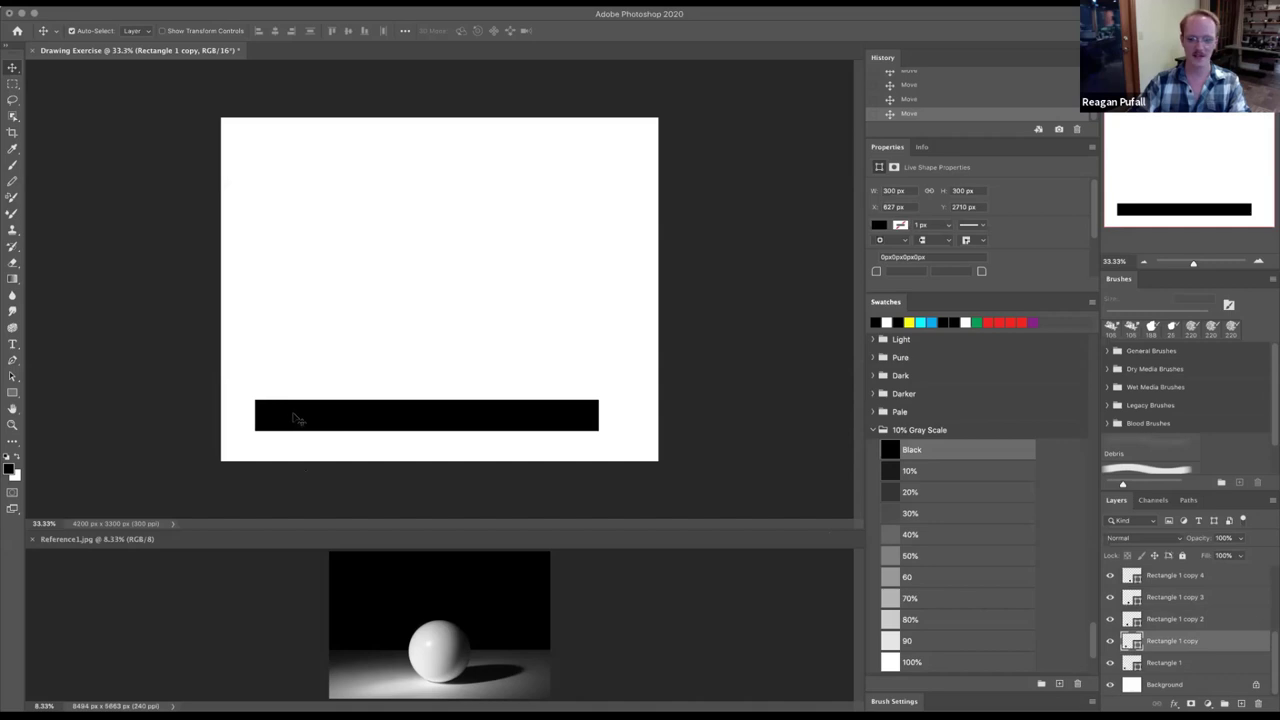
click(888, 470)
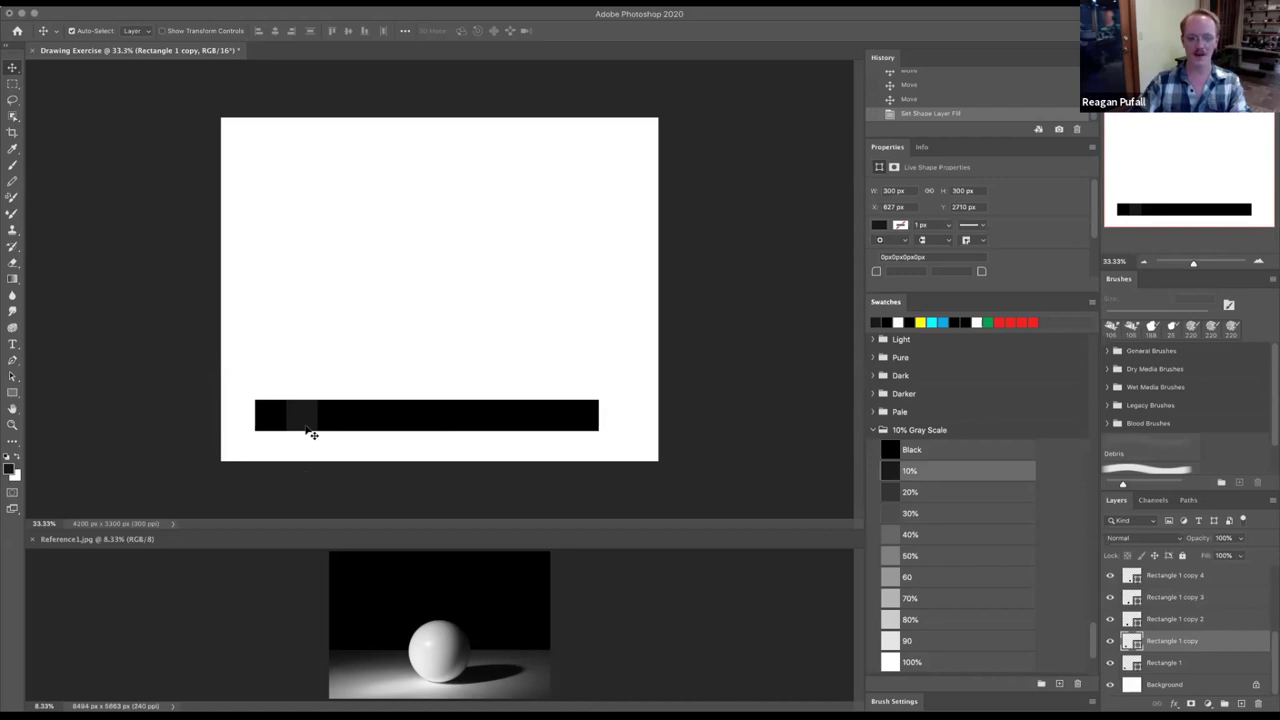
- Fill the third, fourth and fifth squares with 20%, 30% and 40% gray
click(336, 427)
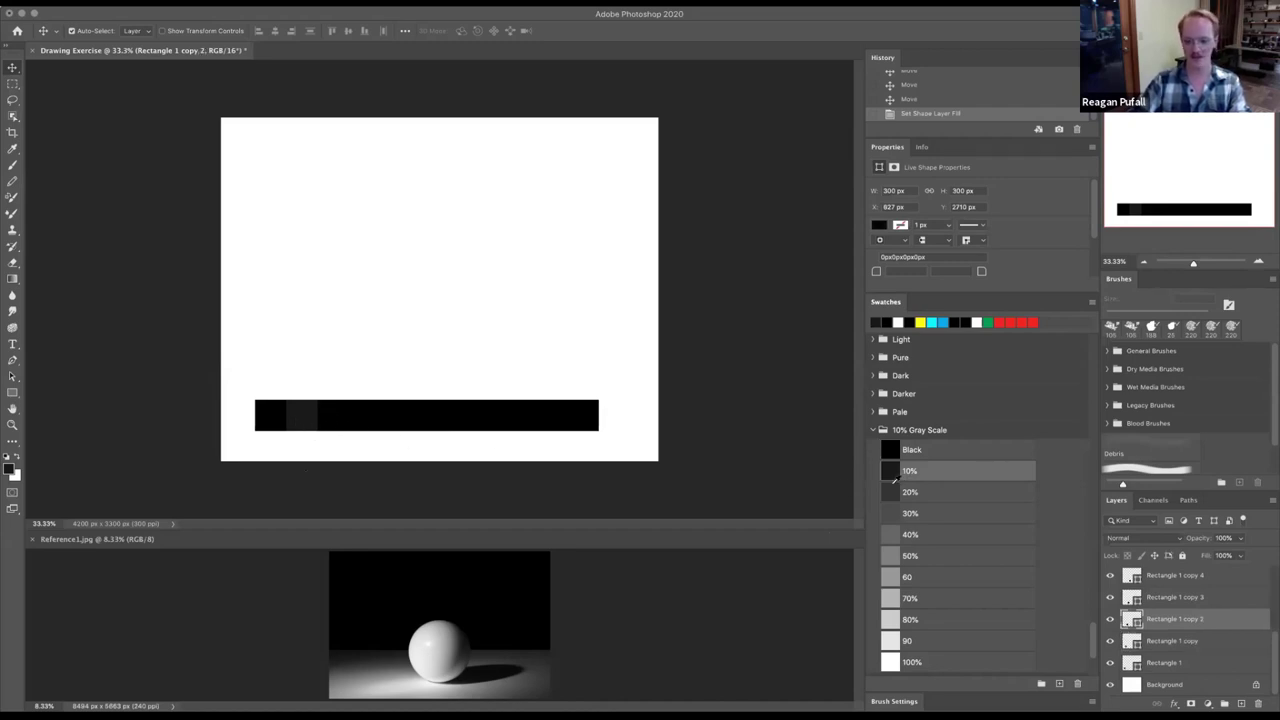
click(910, 492)
key(alt+])
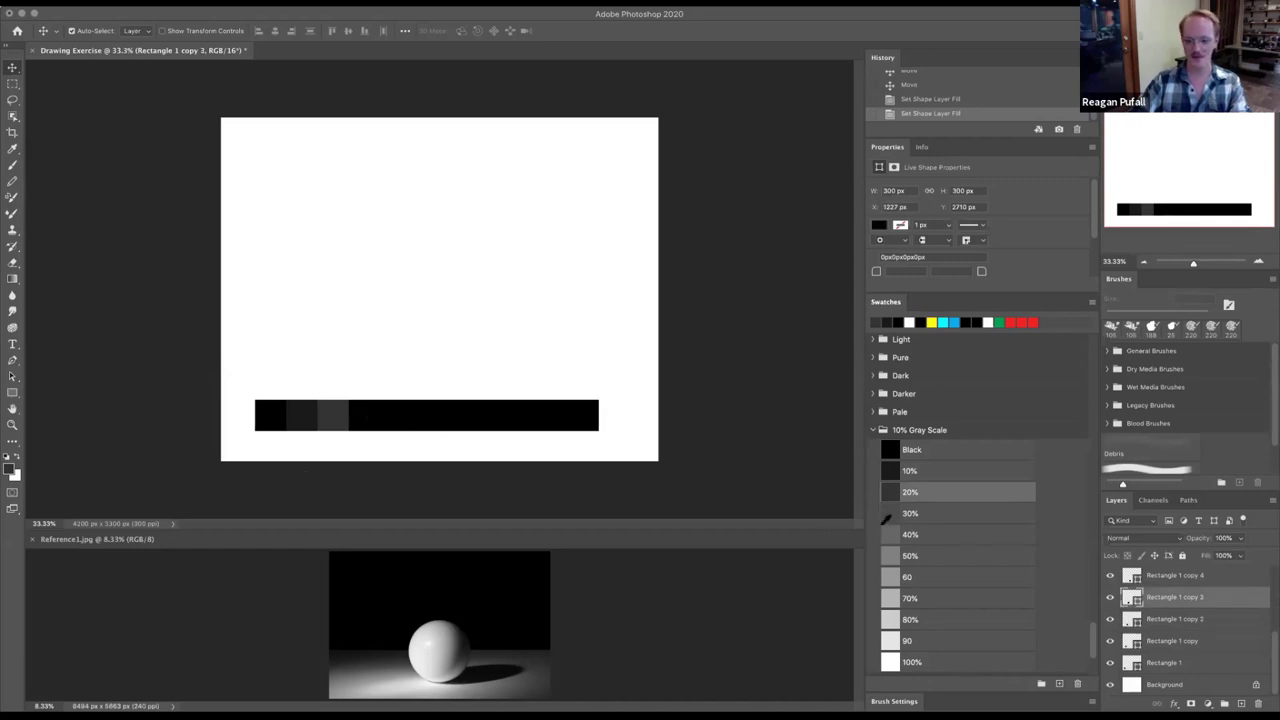
click(908, 513)
key(alt+])
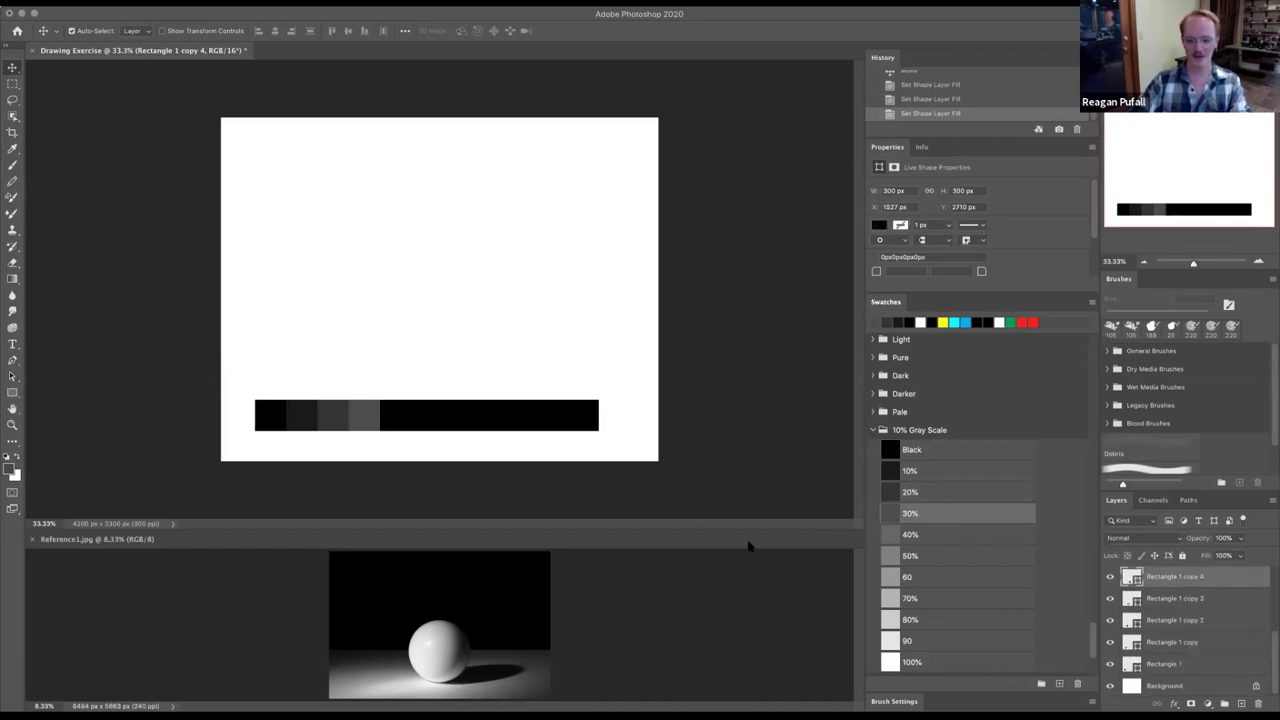
click(908, 534)
- Fill the sixth through tenth squares with 50%–90% gray and make the eleventh white
drag(424, 430, 489, 427)
click(908, 555)
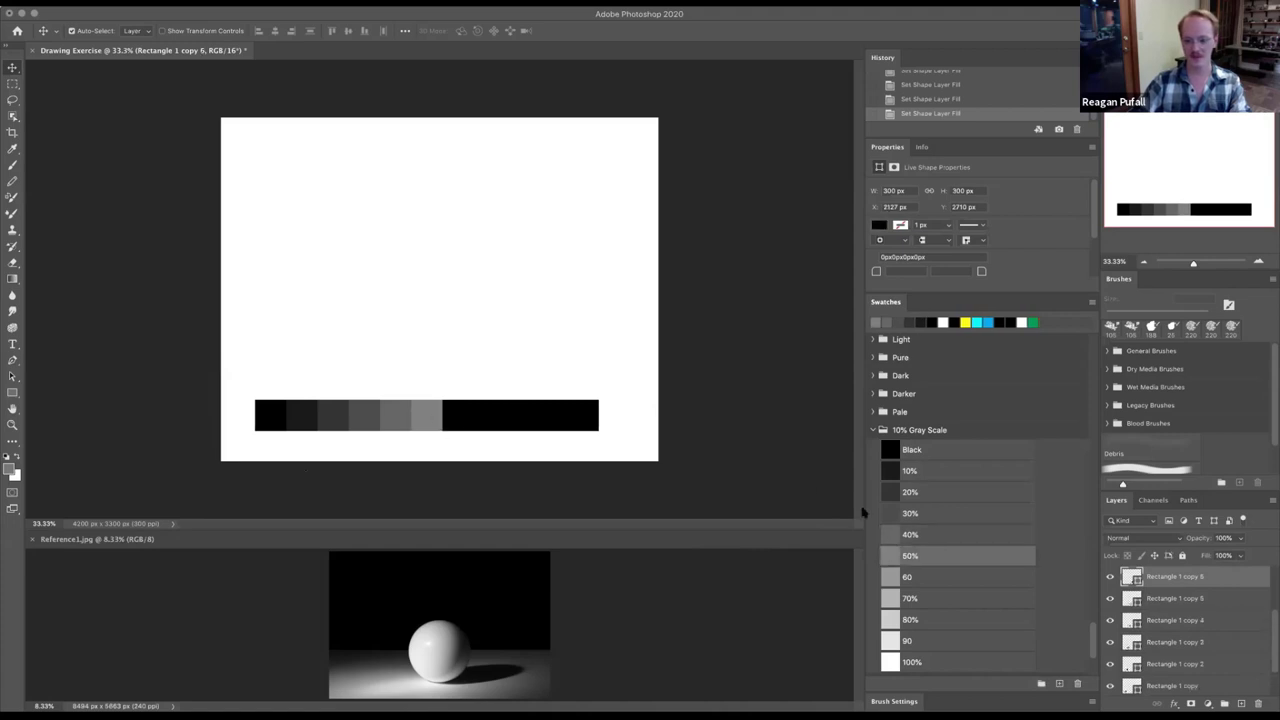
click(908, 576)
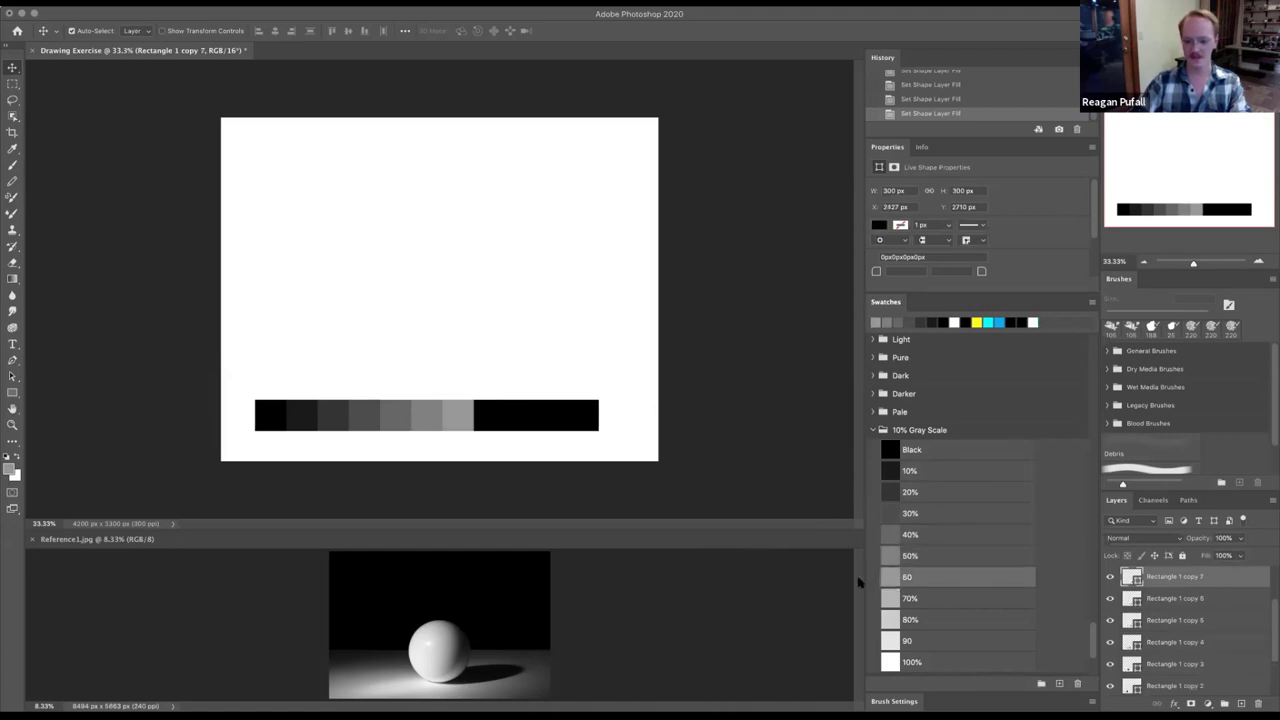
click(908, 598)
drag(470, 416, 556, 414)
click(908, 619)
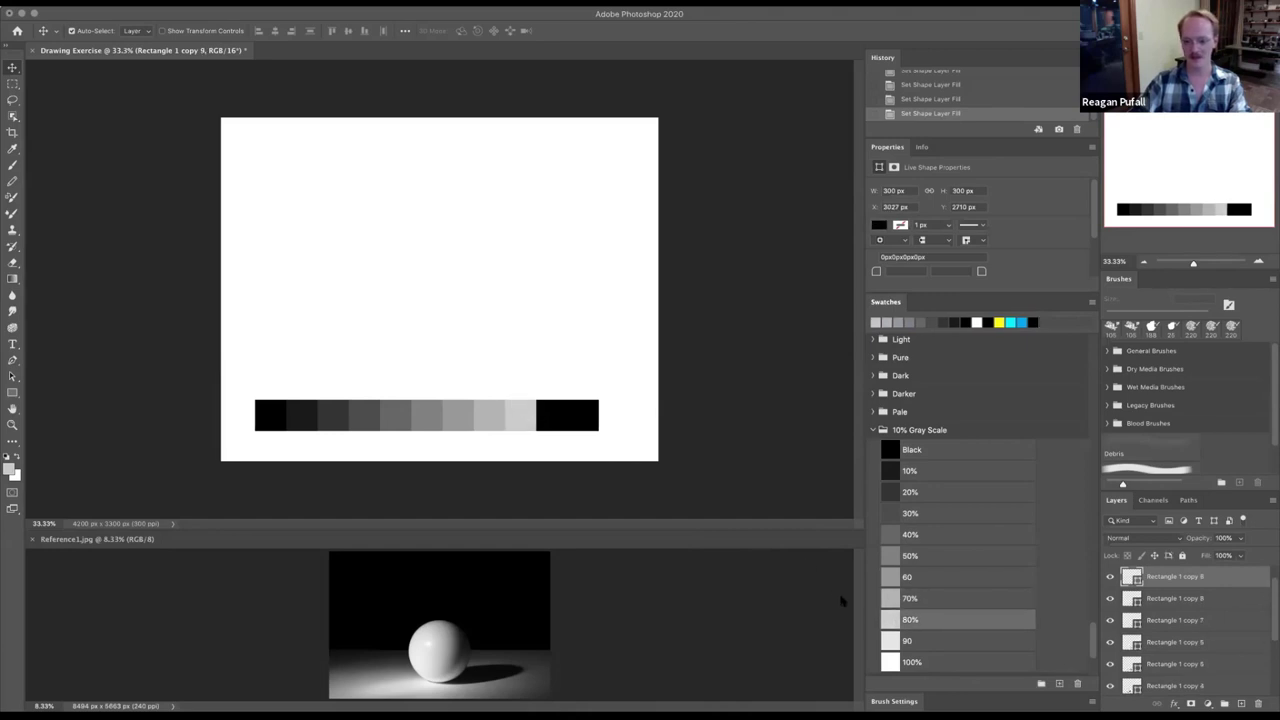
click(908, 640)
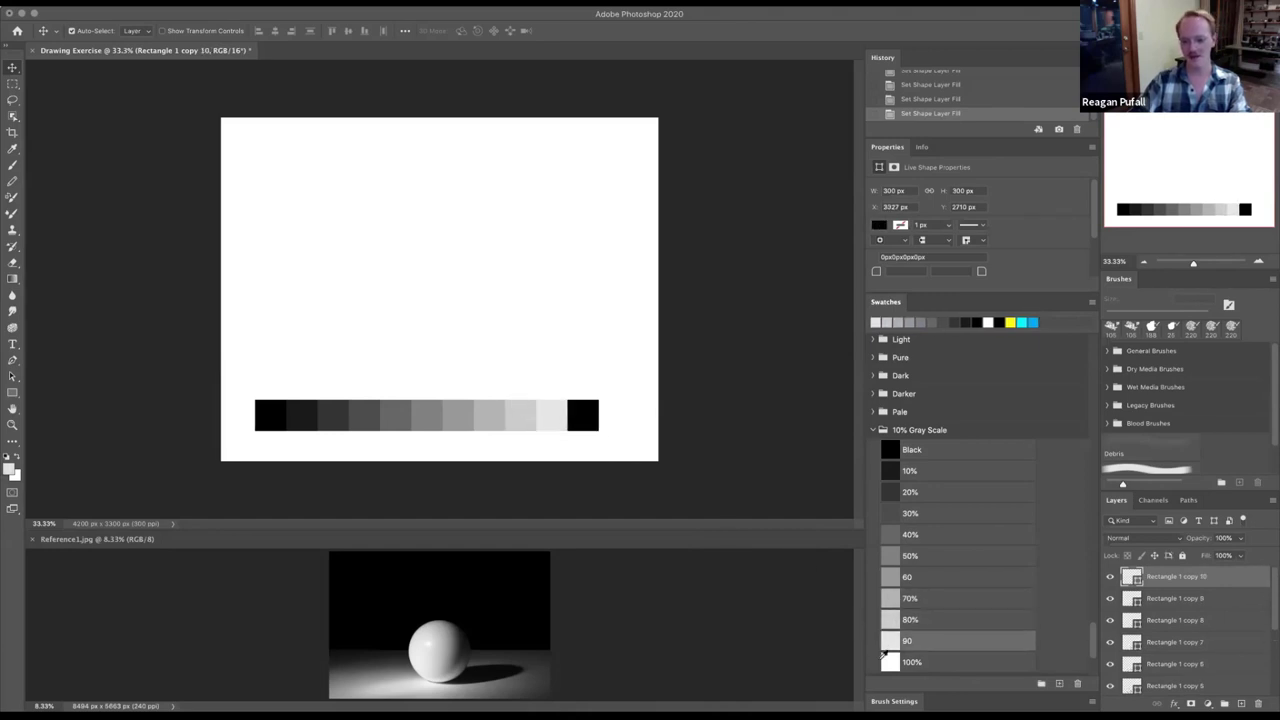
click(900, 661)
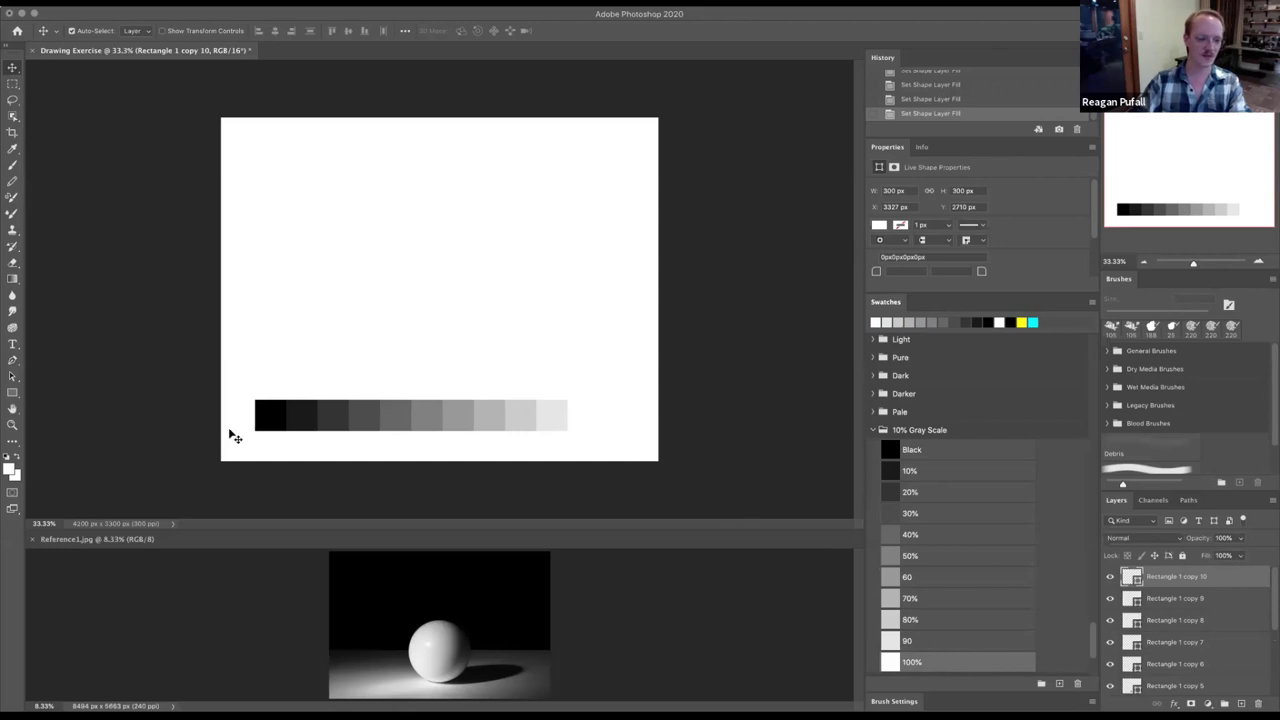
- Shift-select every gray swatch rectangle layer down to Rectangle 1 in the Layers panel
click(13, 394)
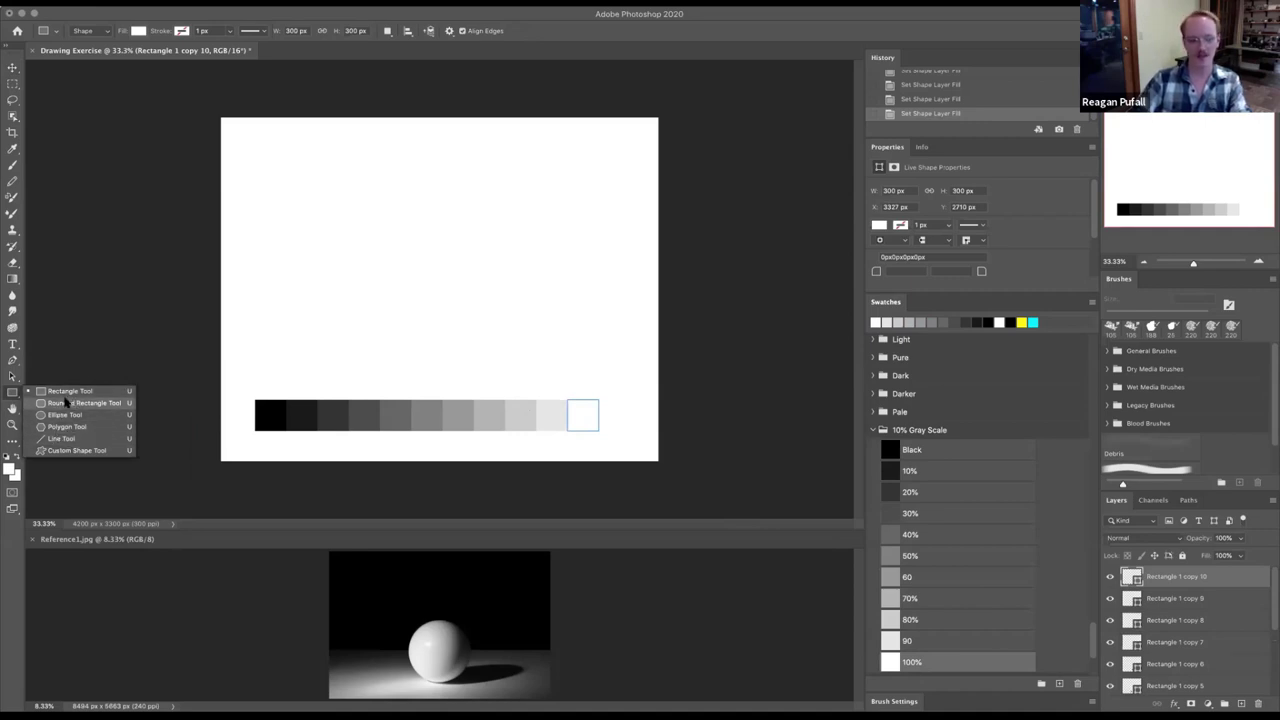
click(13, 395)
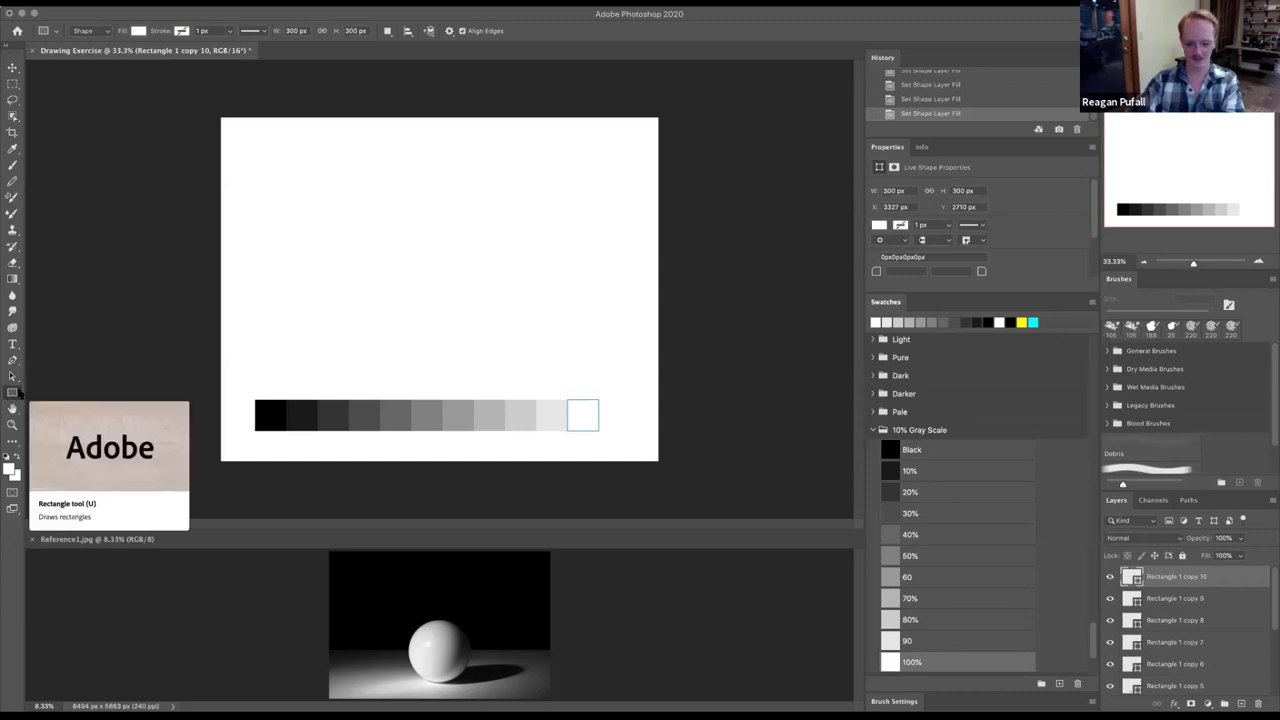
scroll(1188, 612, down, 5)
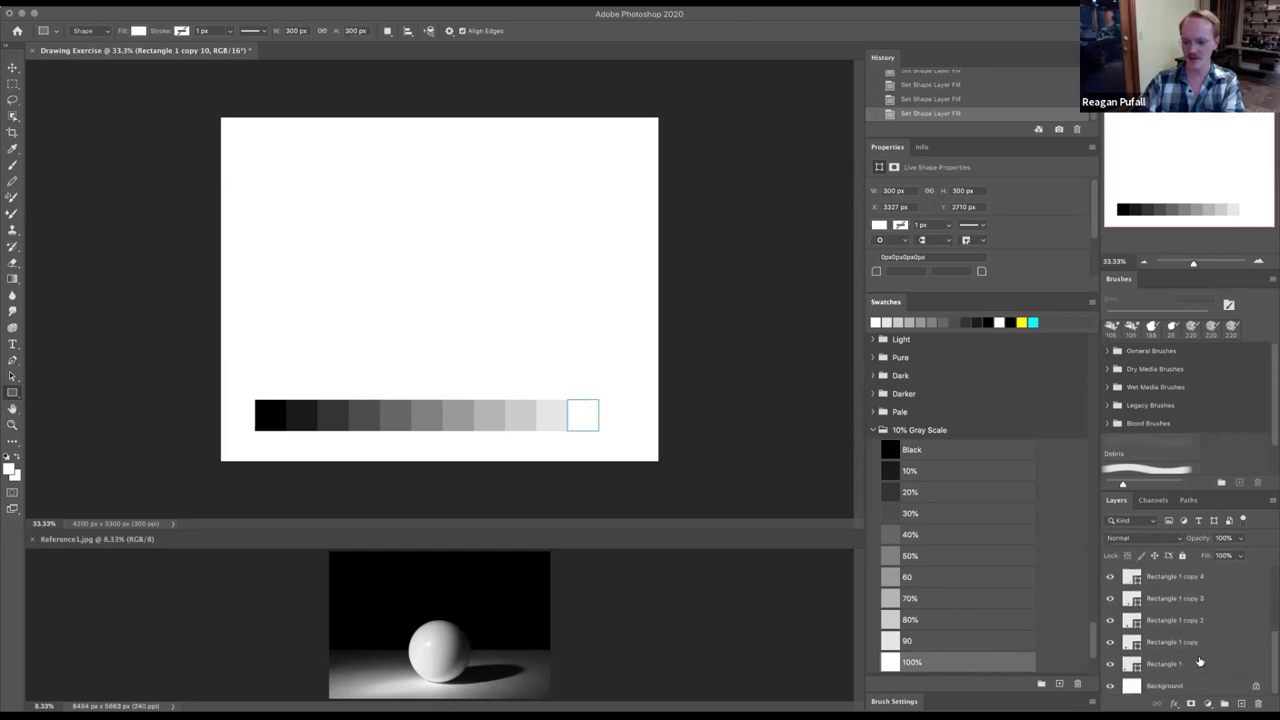
scroll(1200, 620, up, 5)
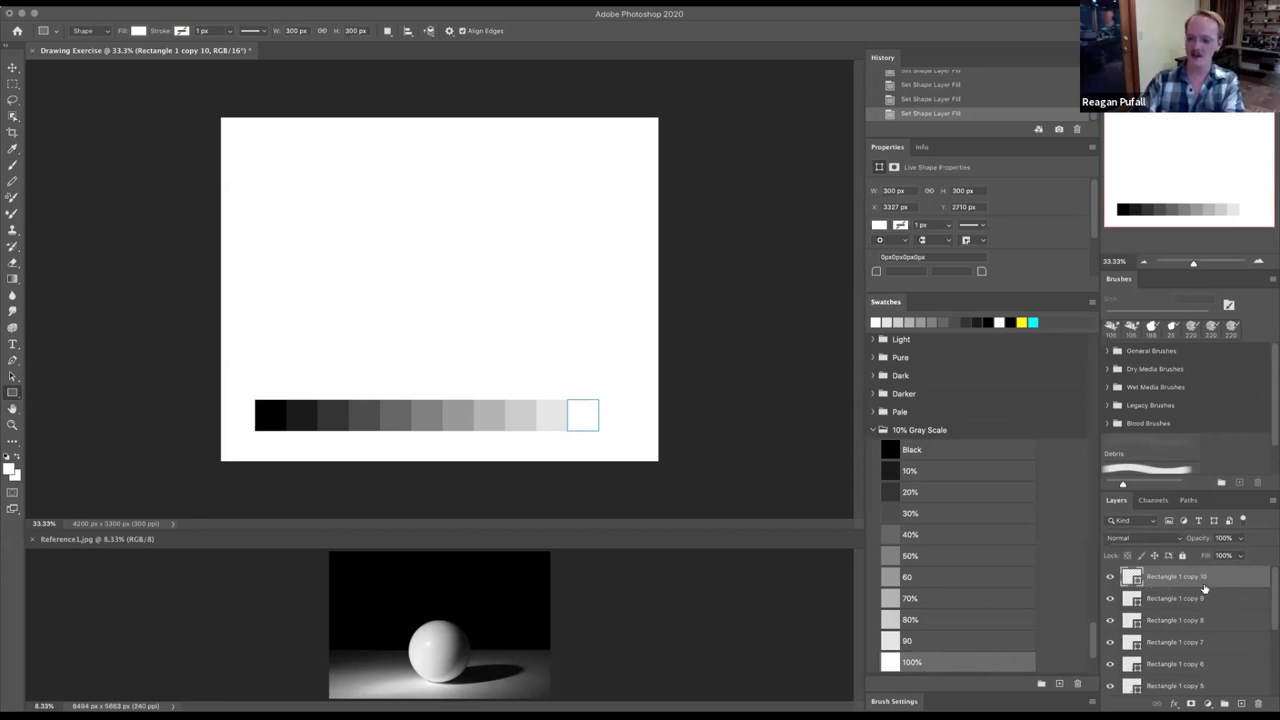
scroll(1204, 589, down, 3)
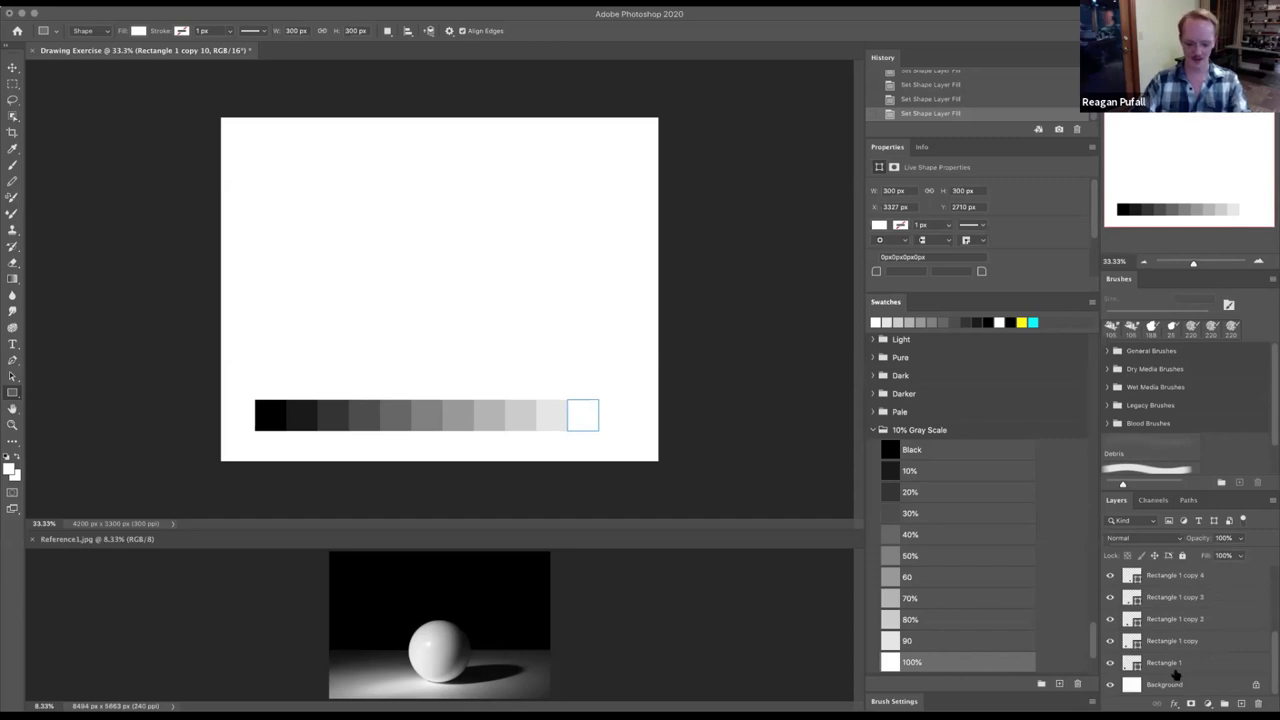
shift+click(1175, 663)
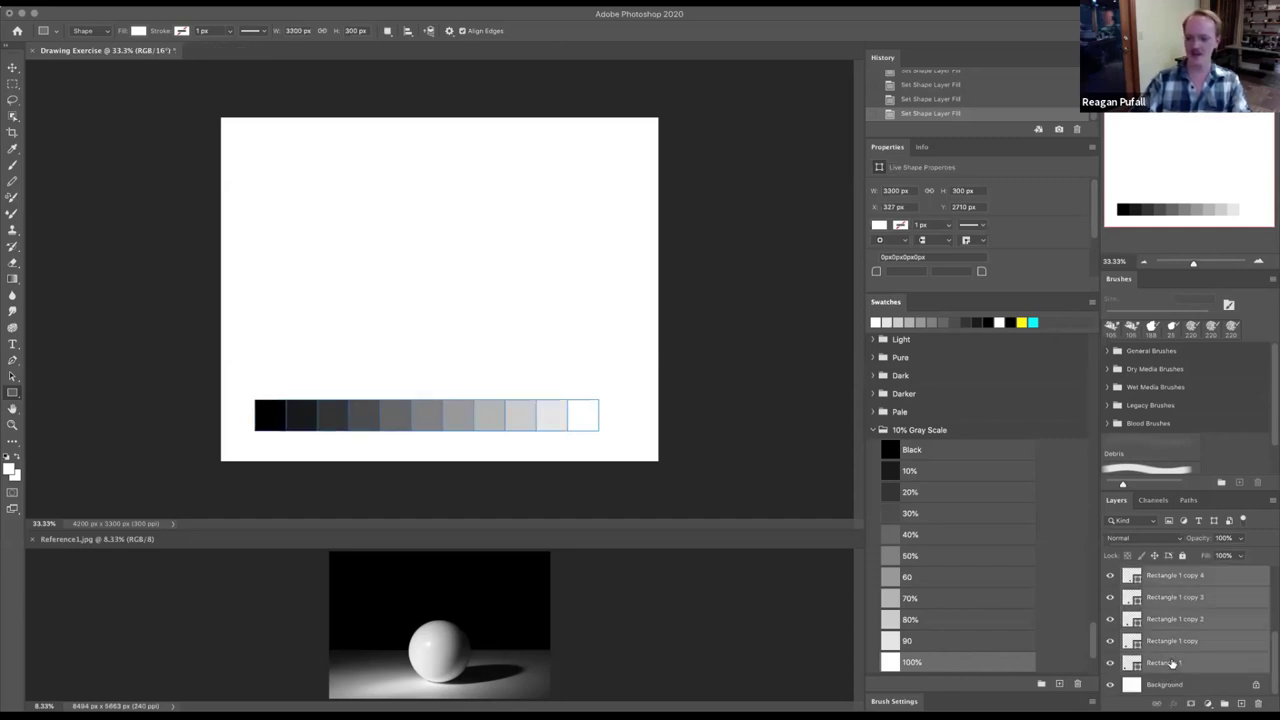
scroll(1175, 652, up, 3)
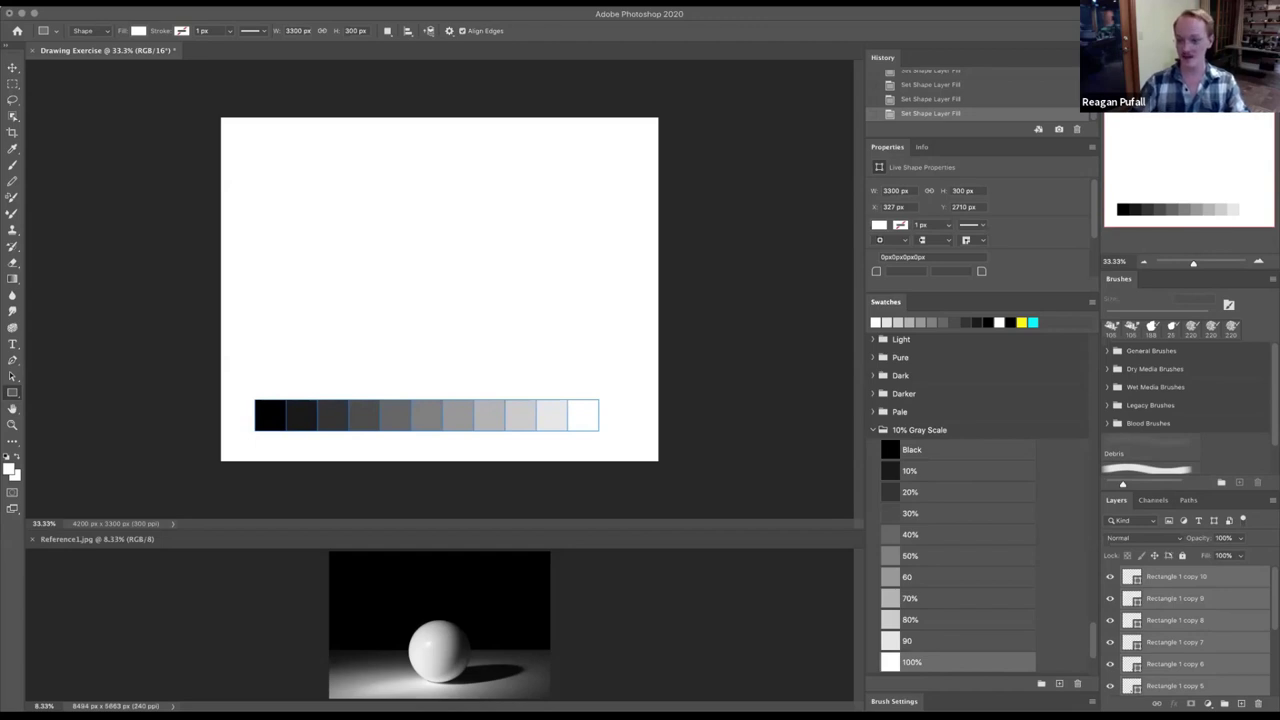
- Rasterize the swatch layers and try merging them, undoing the merge that lost the gray fills
click(195, 2)
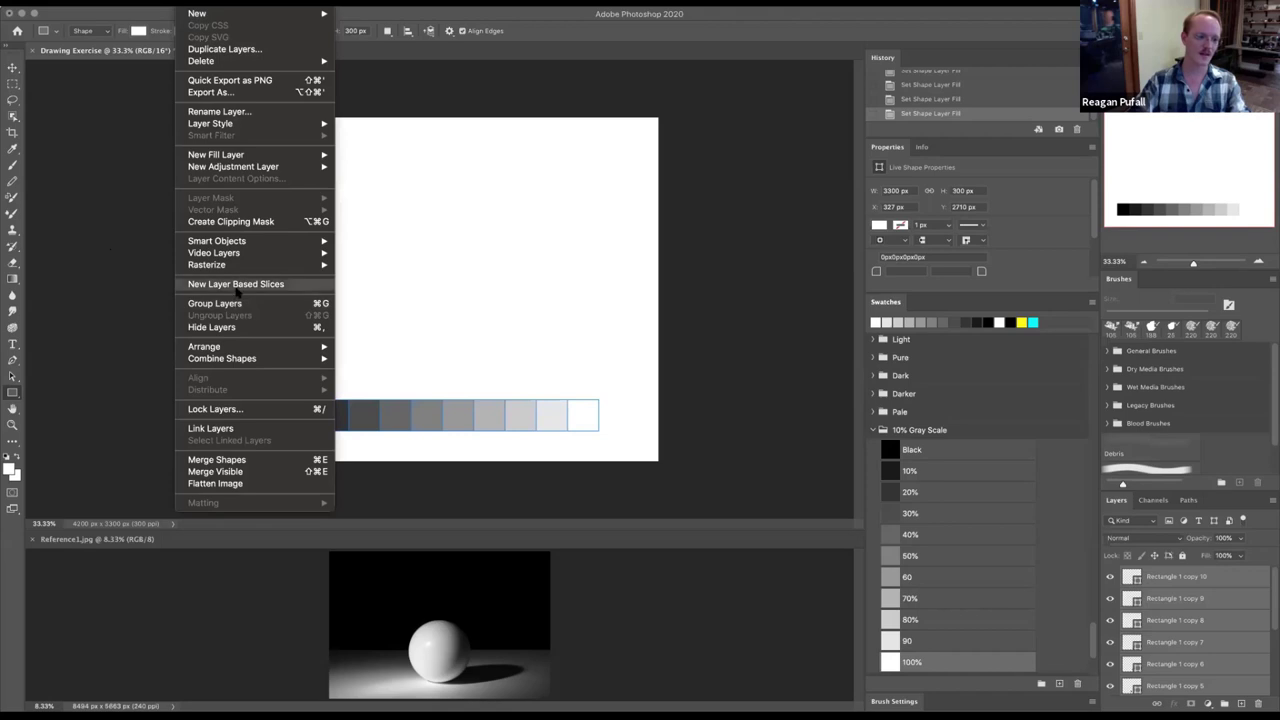
mouse_move(229, 266)
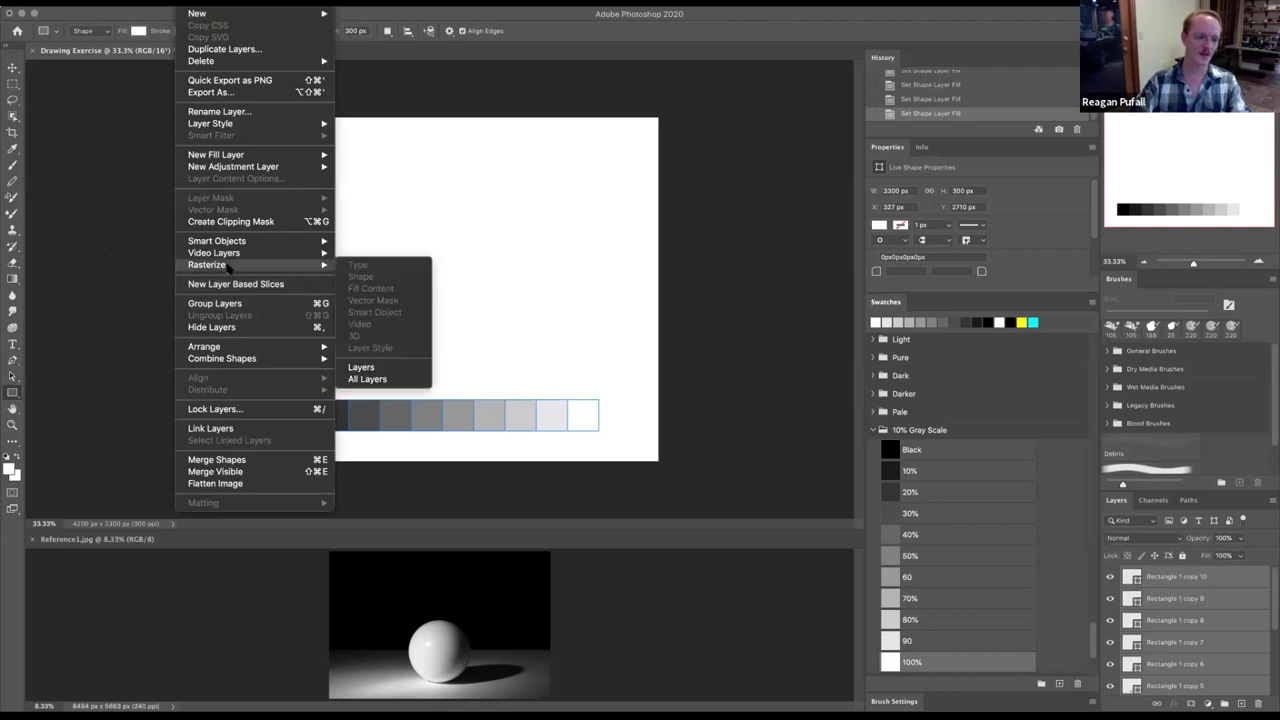
click(386, 369)
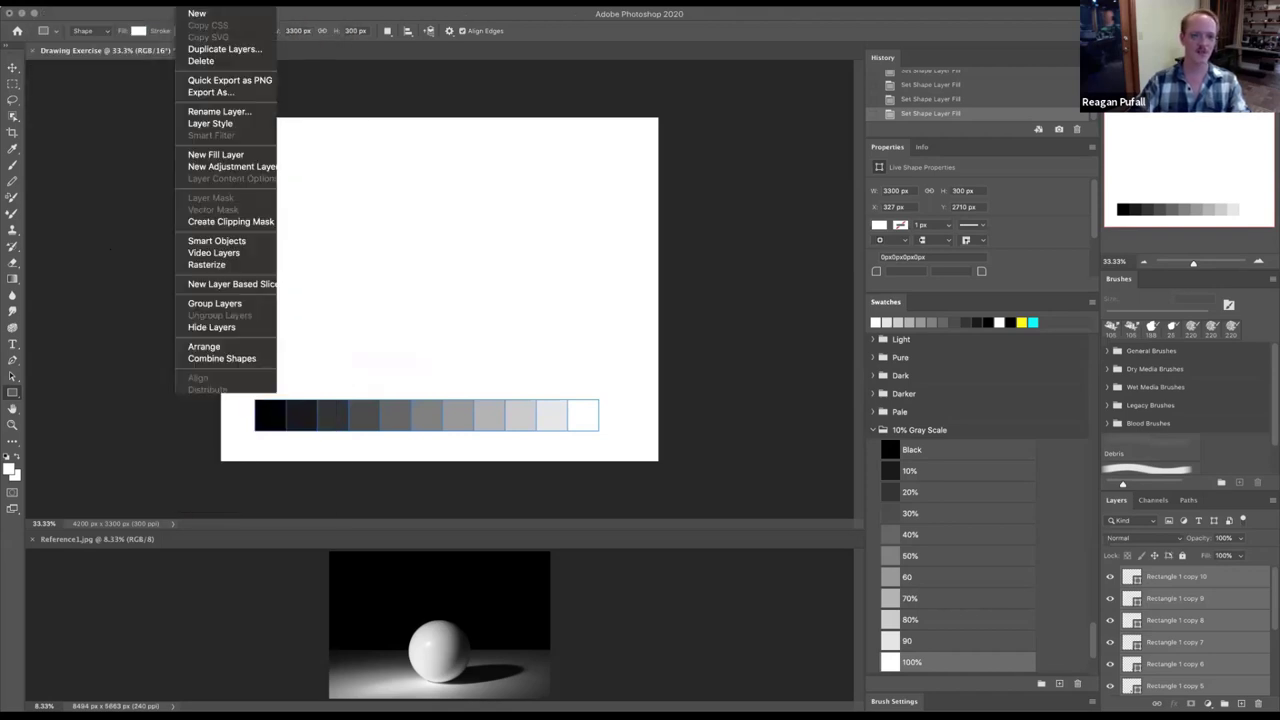
mouse_move(195, 0)
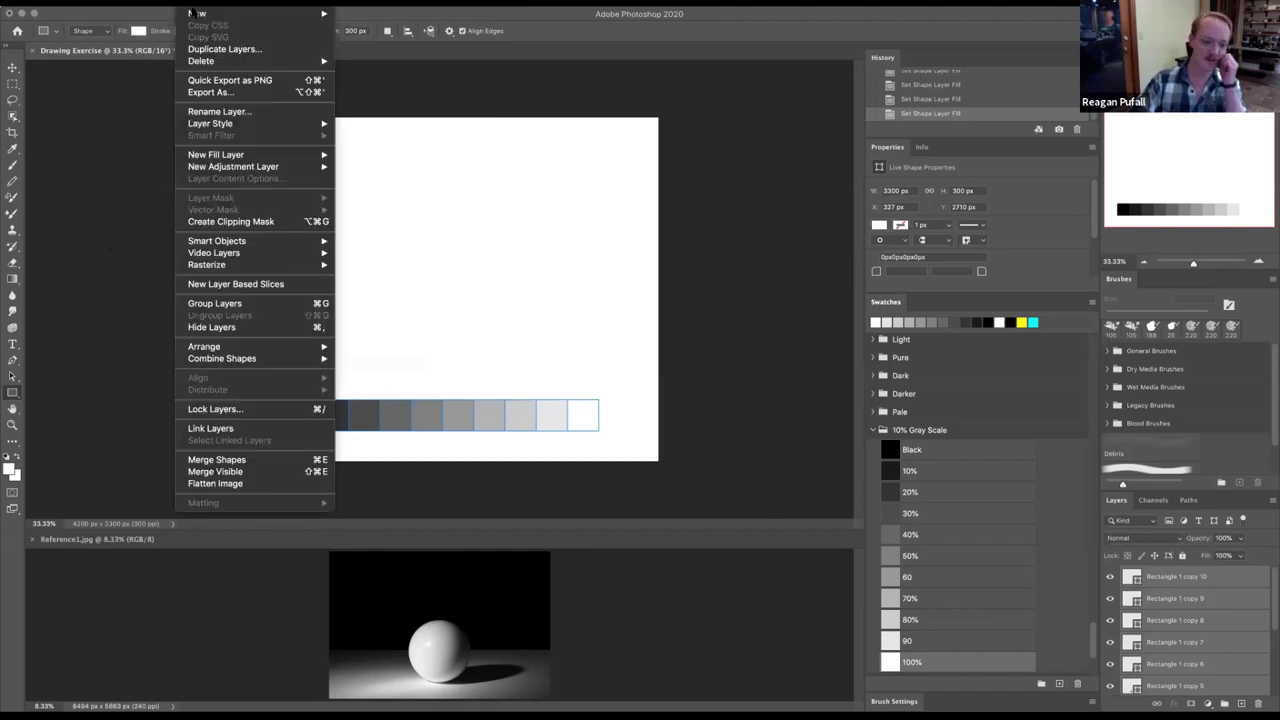
click(244, 459)
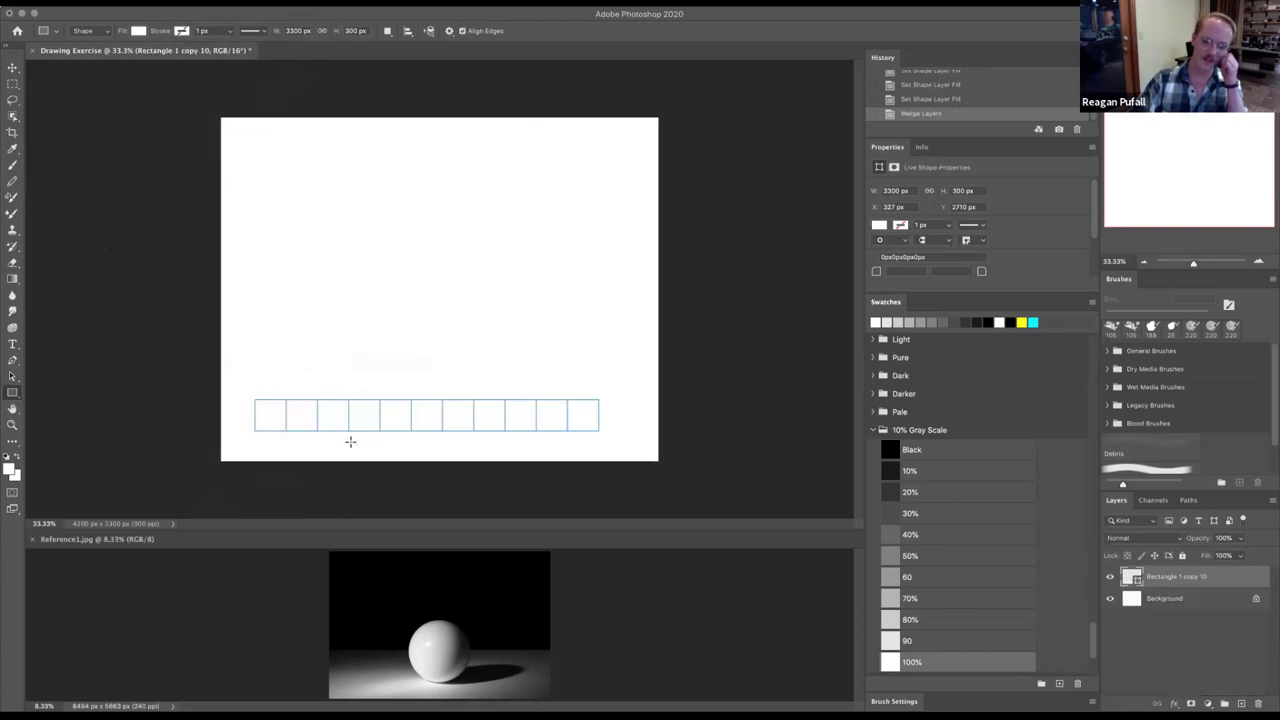
key(super+z)
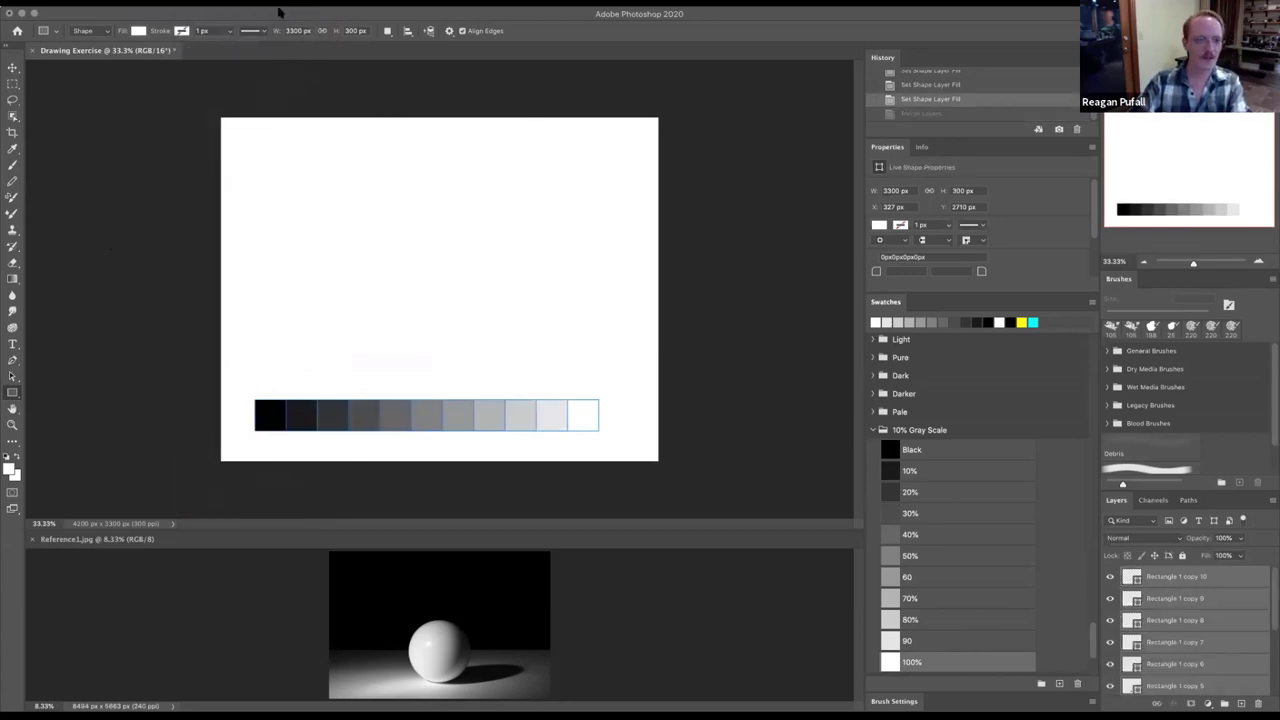
- Rasterize the swatch layers again and merge them into one pixel layer, Rectangle 1 copy 10
click(281, 4)
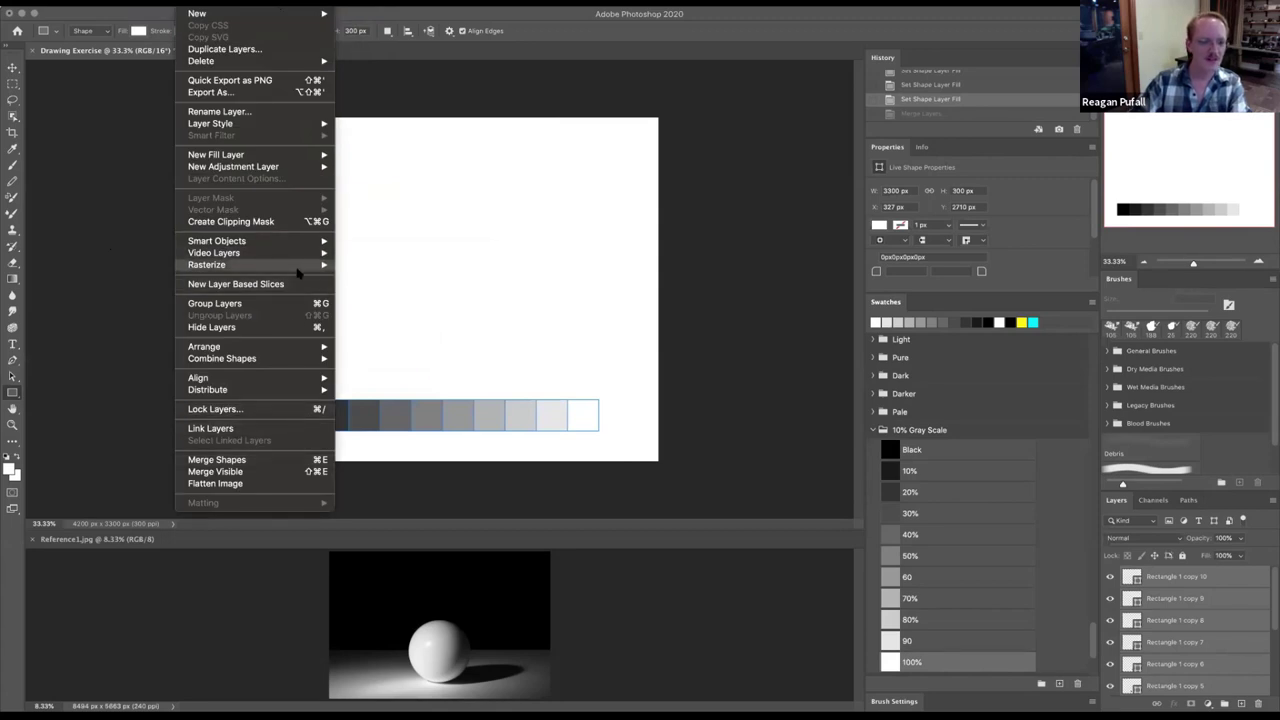
mouse_move(300, 265)
click(362, 368)
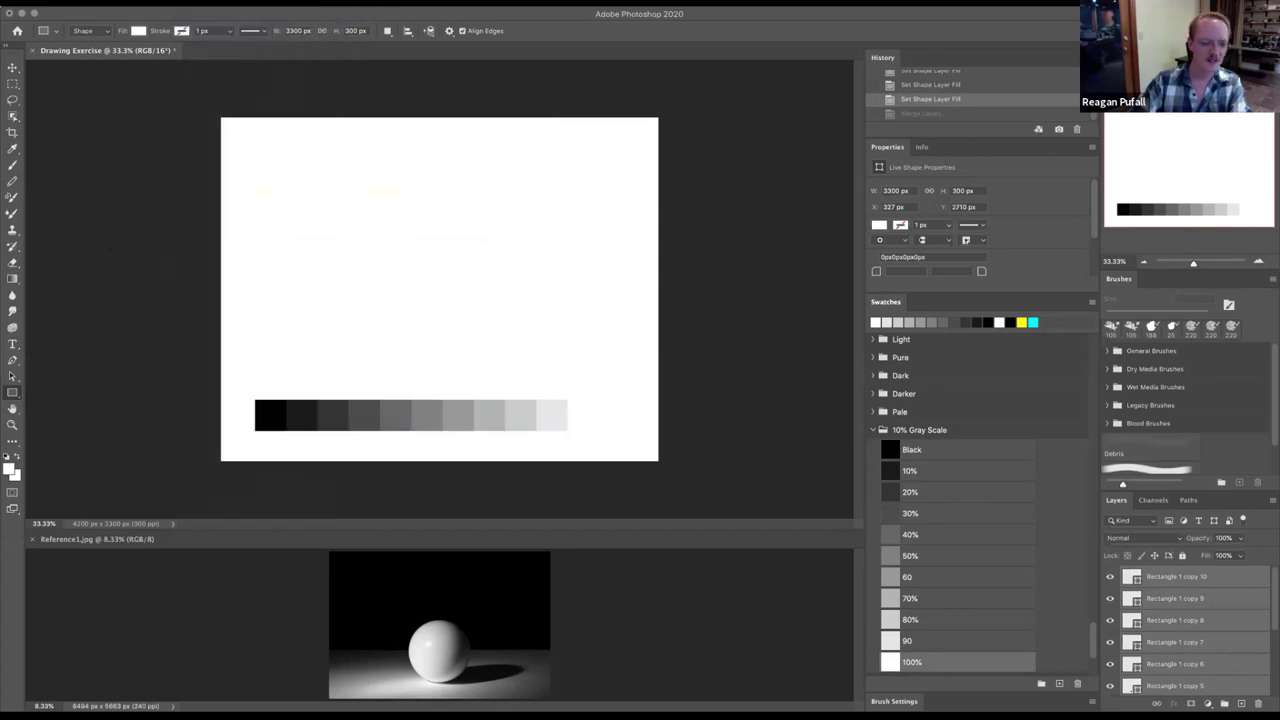
click(196, 3)
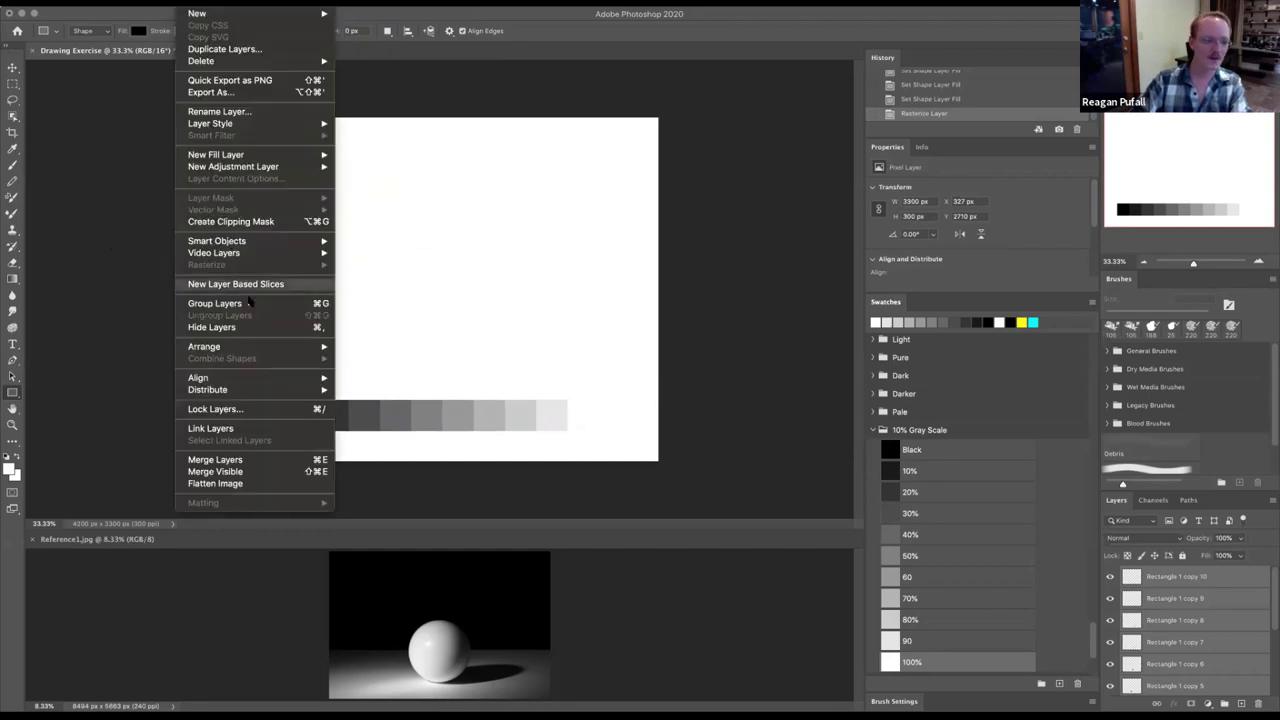
click(215, 460)
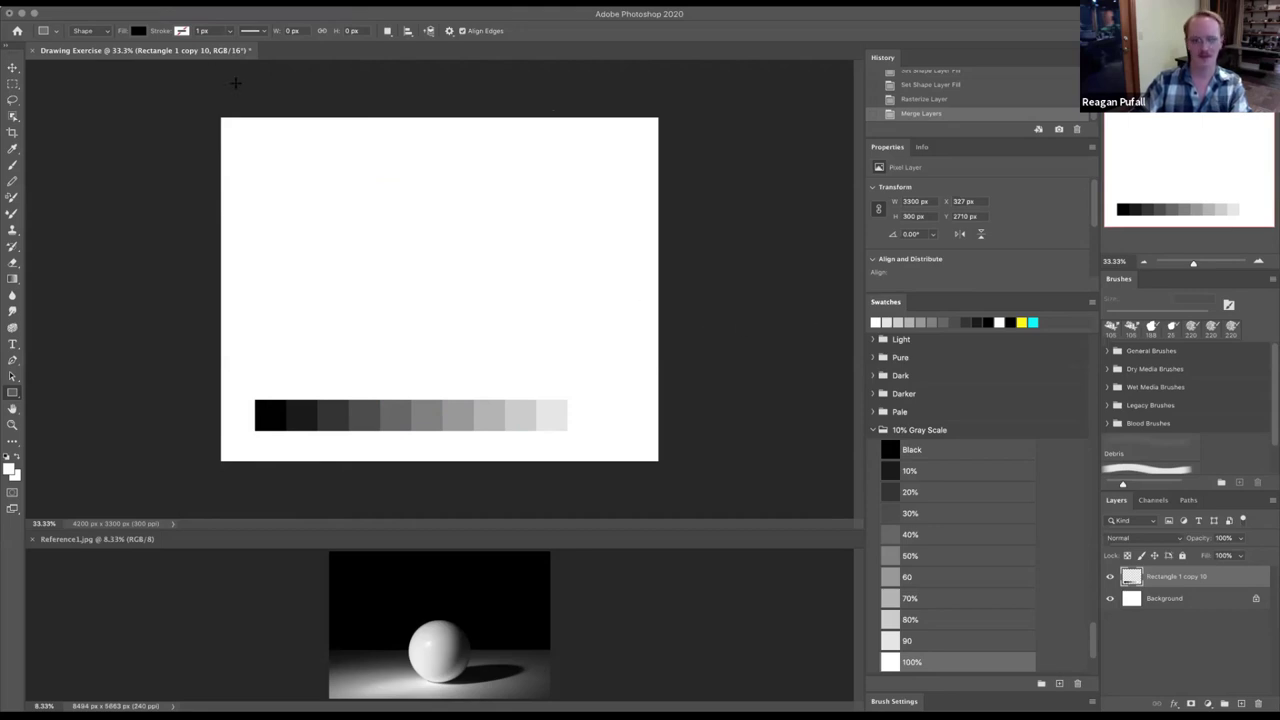
click(250, 2)
click(250, 2)
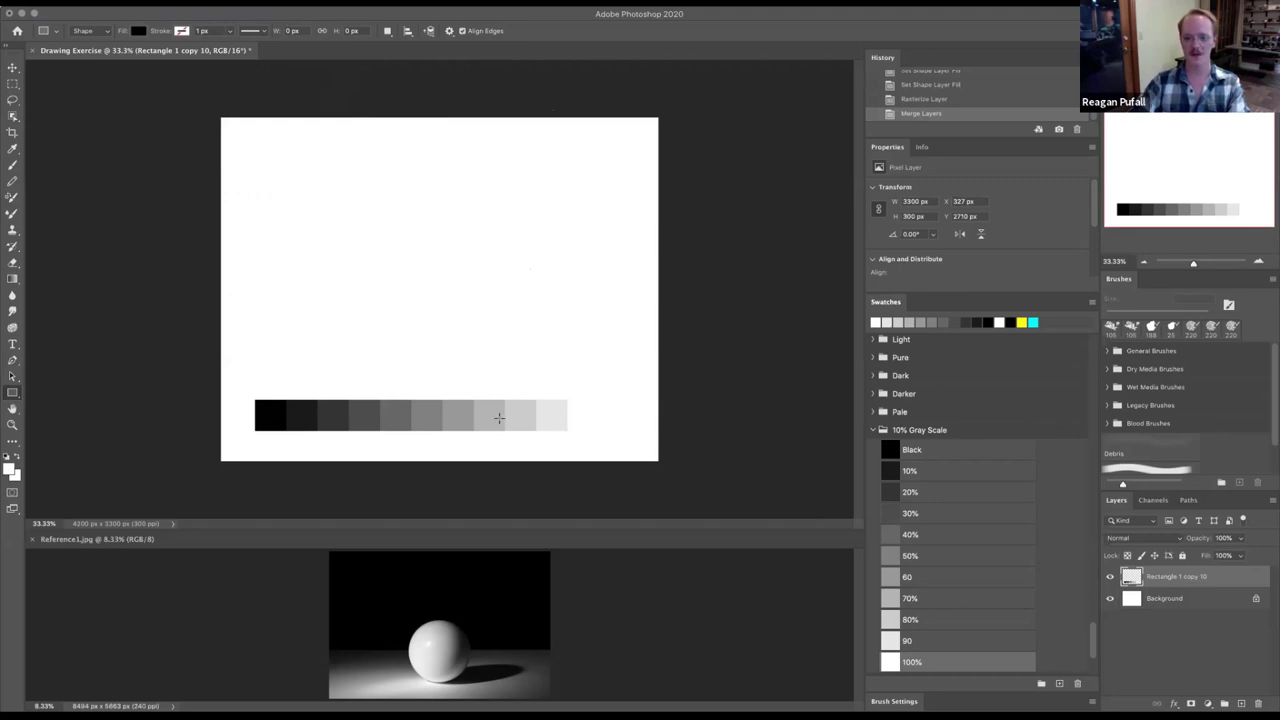
- Alt-drag a copy of the gray bar directly above the original, then add an empty Layer 1 on top
click(13, 68)
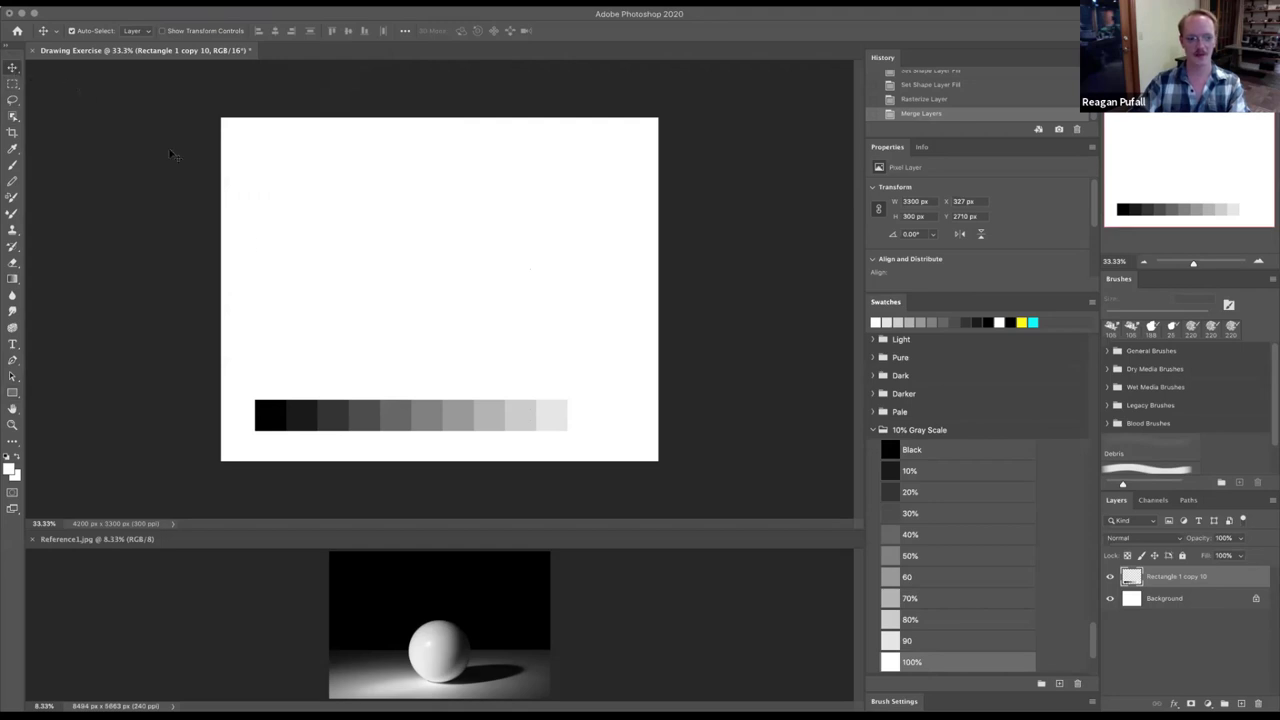
drag(390, 422, 390, 395)
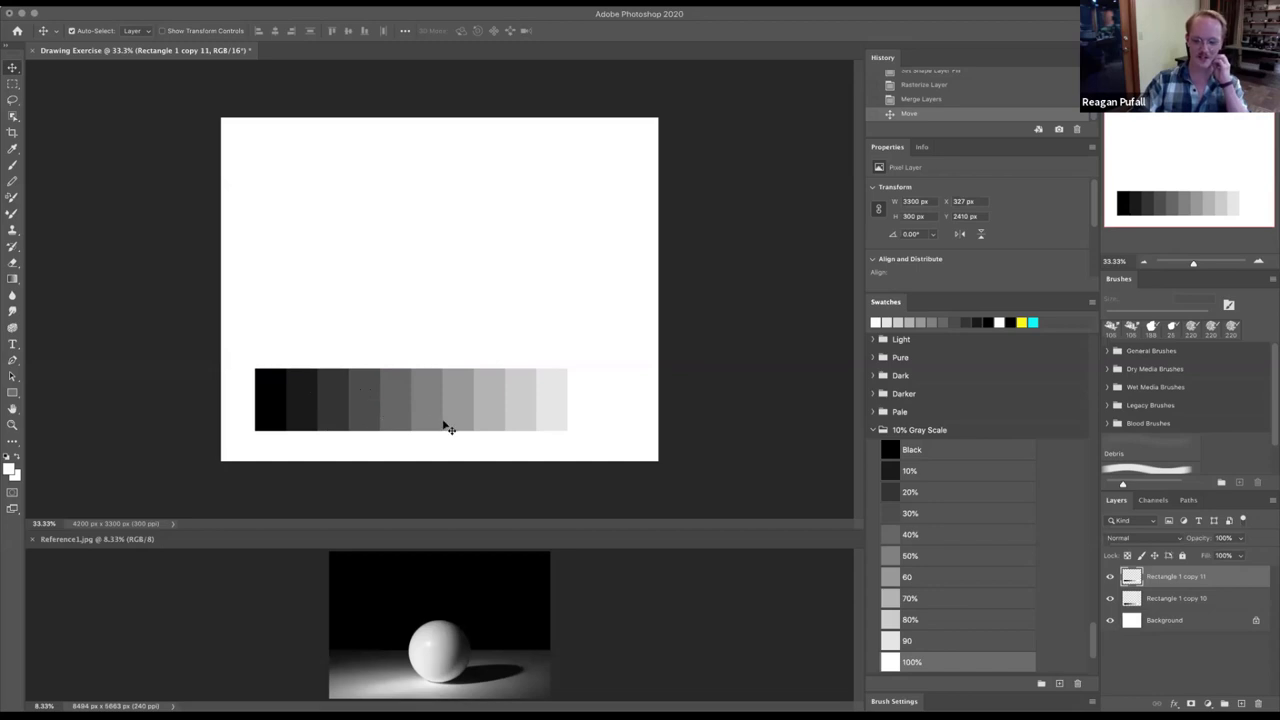
click(1198, 684)
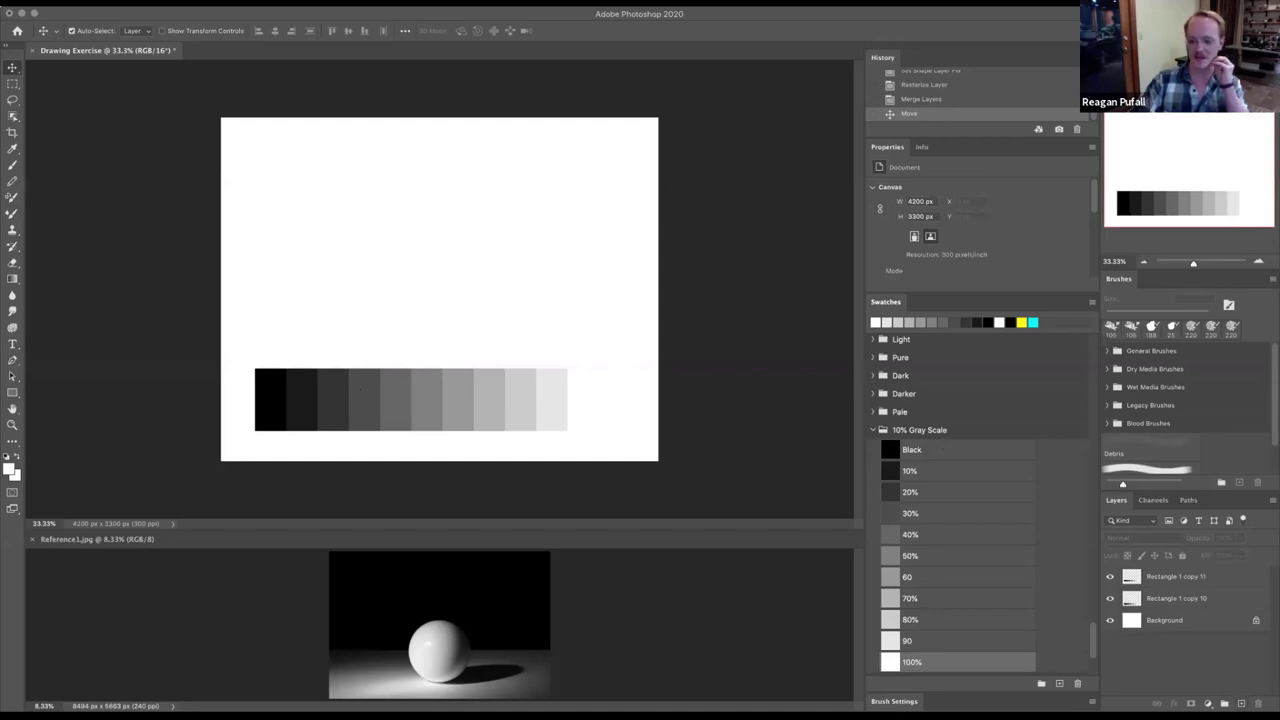
click(1240, 702)
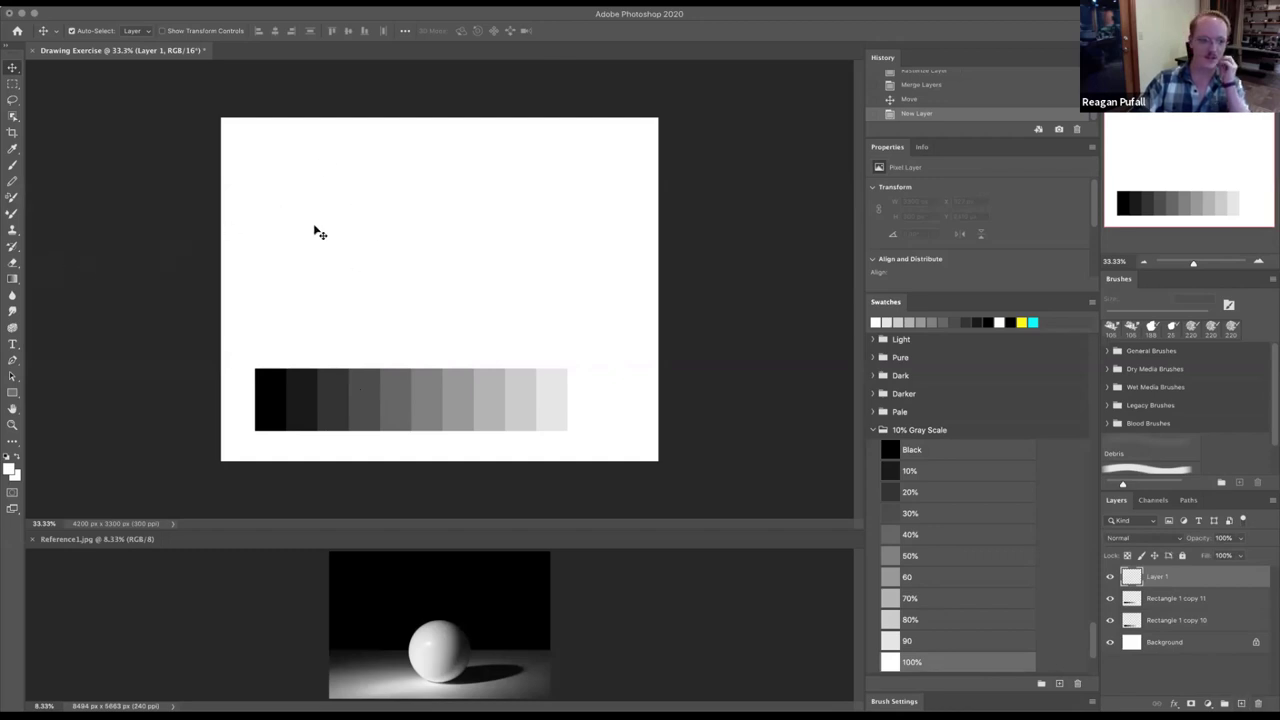
- Set black as foreground and try brush and pencil test strokes on Layer 1, undoing both
click(12, 165)
key(x)
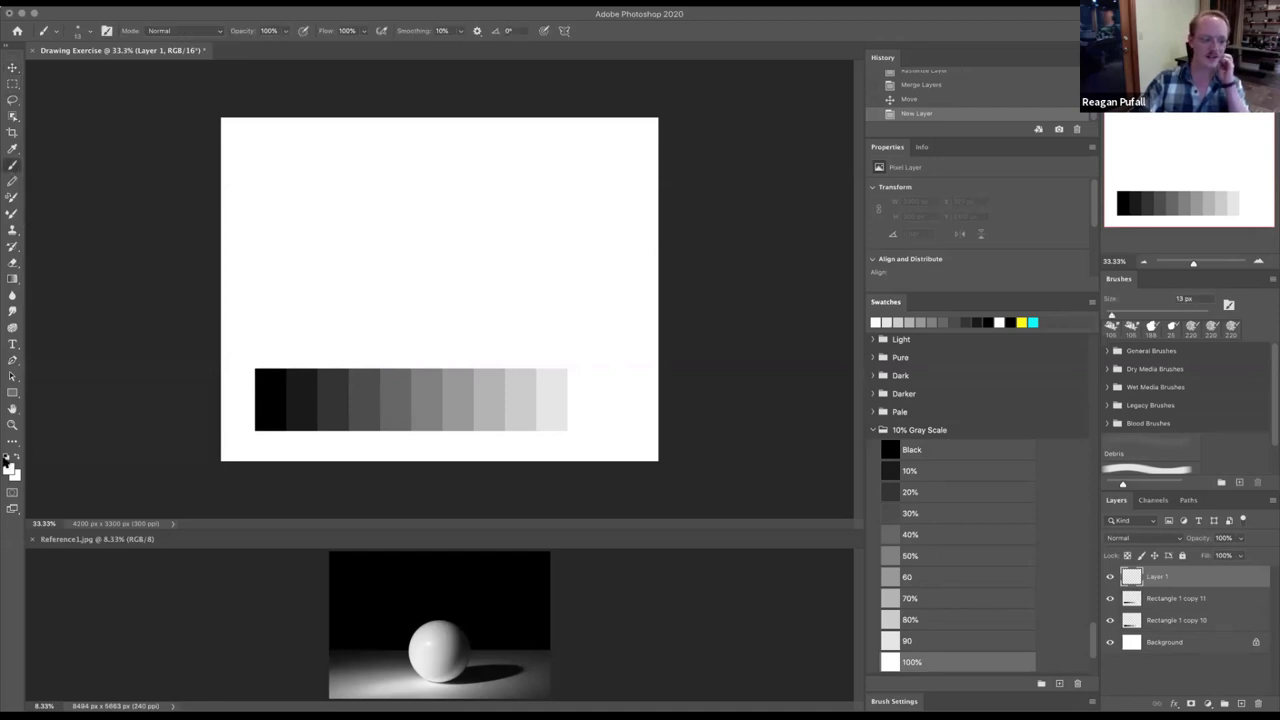
mouse_move(354, 235)
mouse_down()
mouse_move(526, 232)
mouse_move(491, 210)
mouse_move(395, 257)
mouse_move(455, 224)
mouse_move(435, 283)
mouse_move(476, 289)
mouse_up()
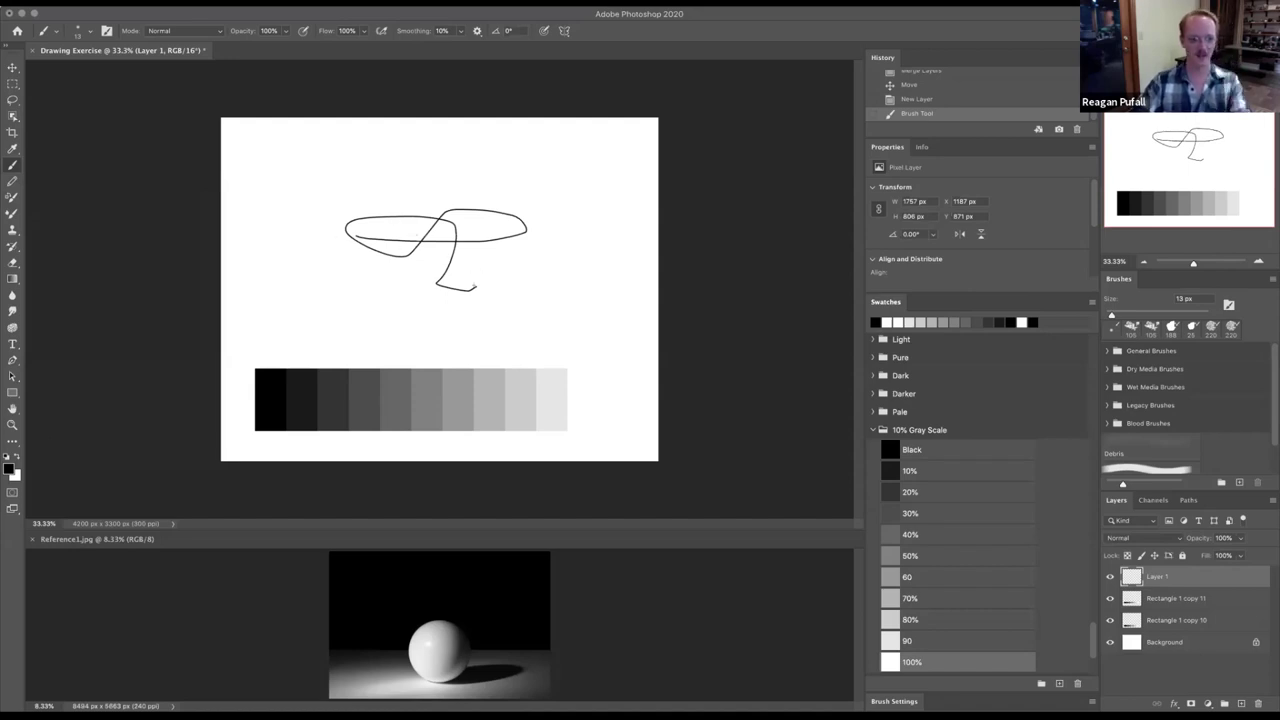
key(ctrl+z)
key(shift+b)
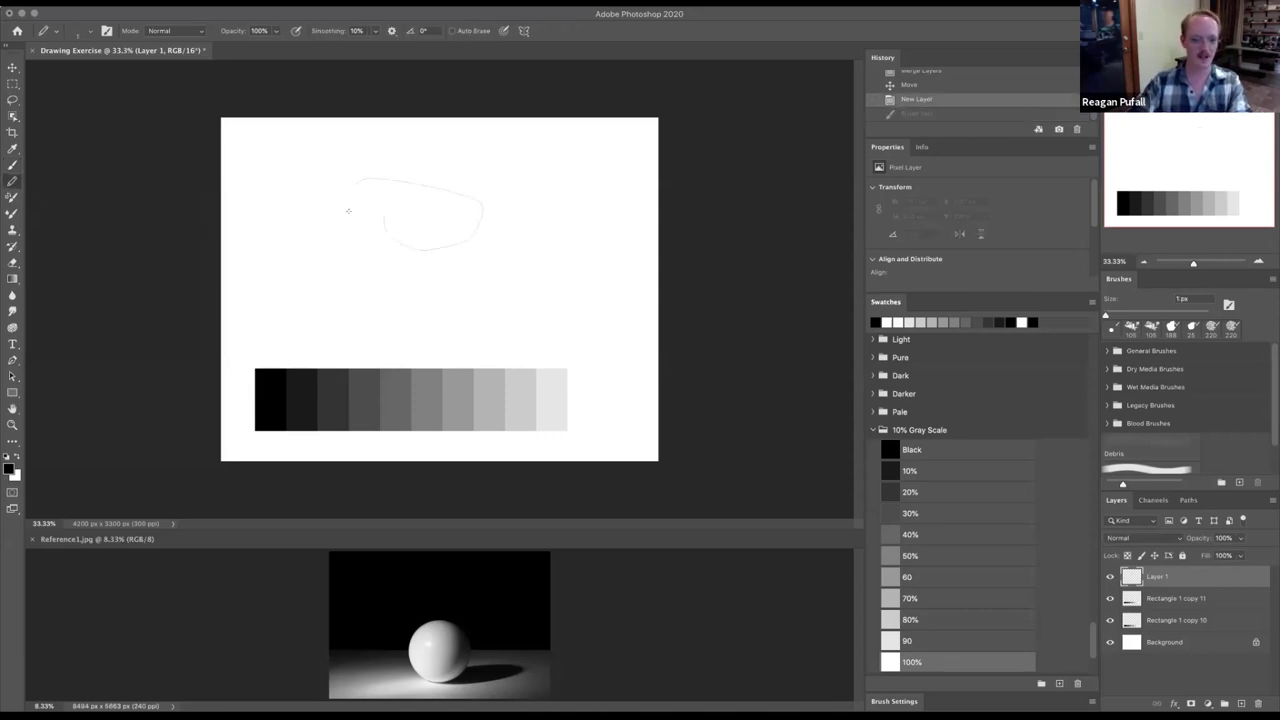
drag(320, 219, 527, 290)
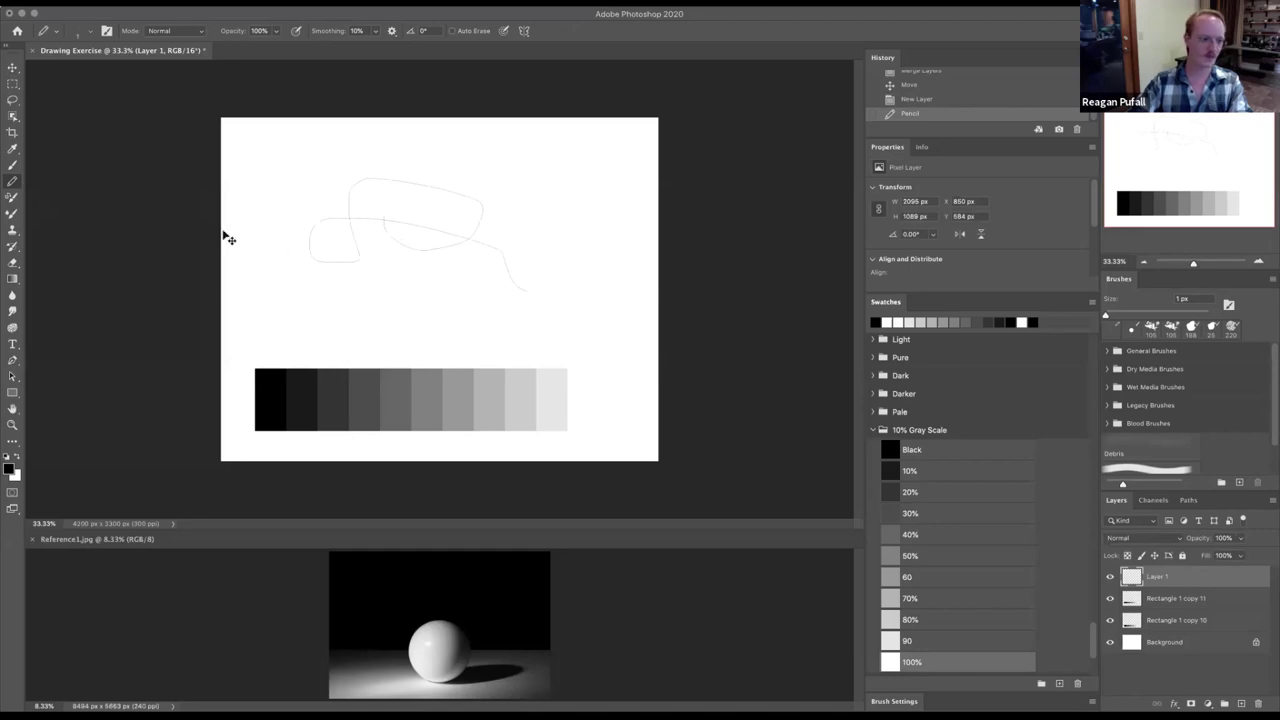
key(ctrl+z)
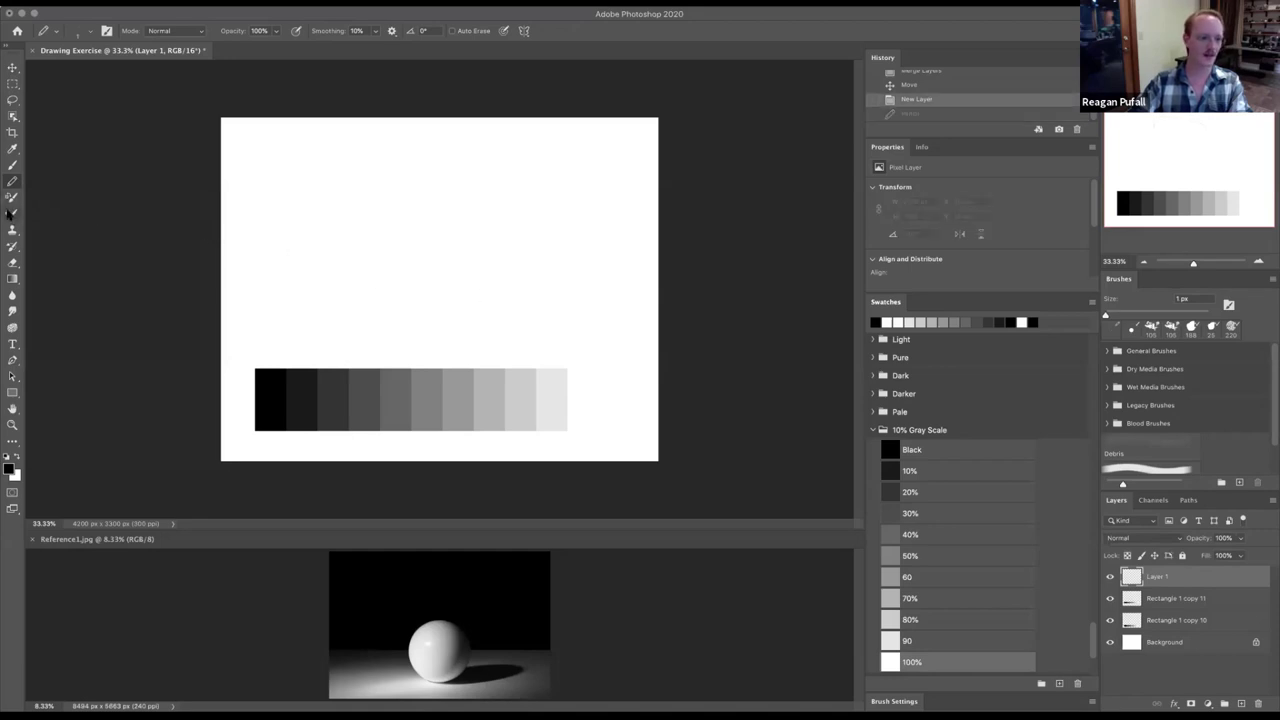
- Switch to the Mixer Brush and show the Brush Settings panel in place of the swatches
click(12, 216)
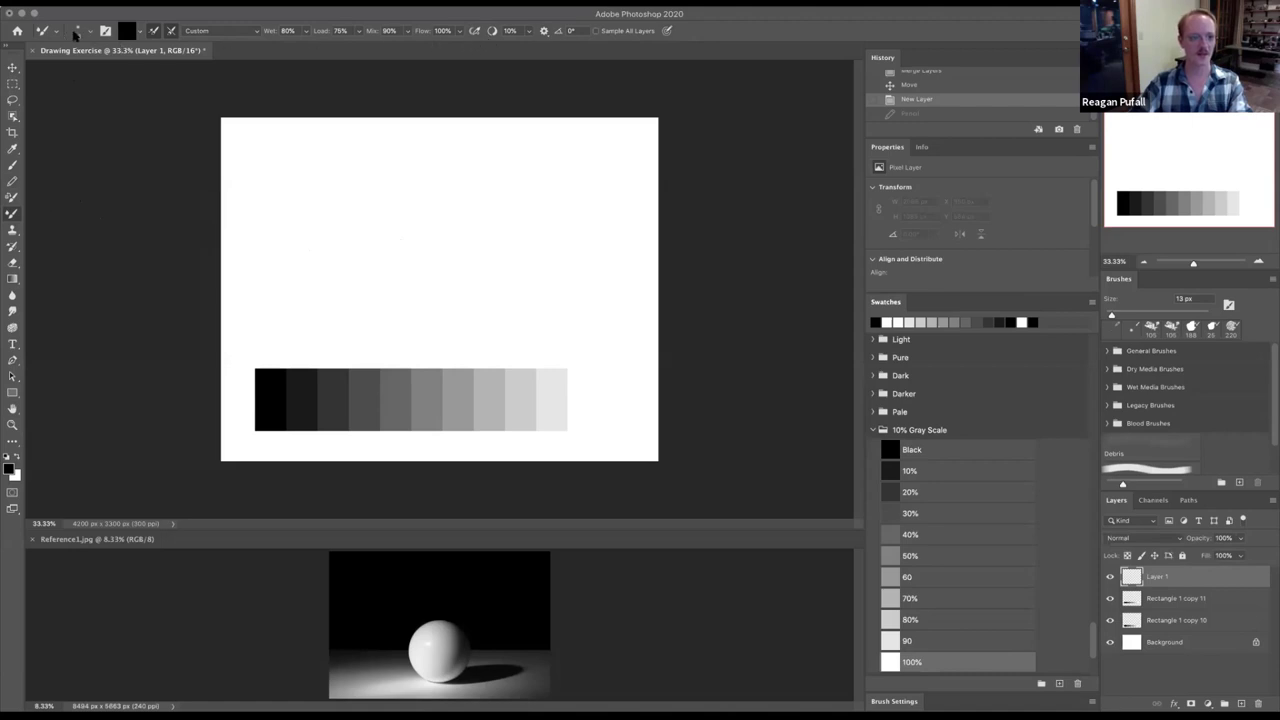
click(88, 34)
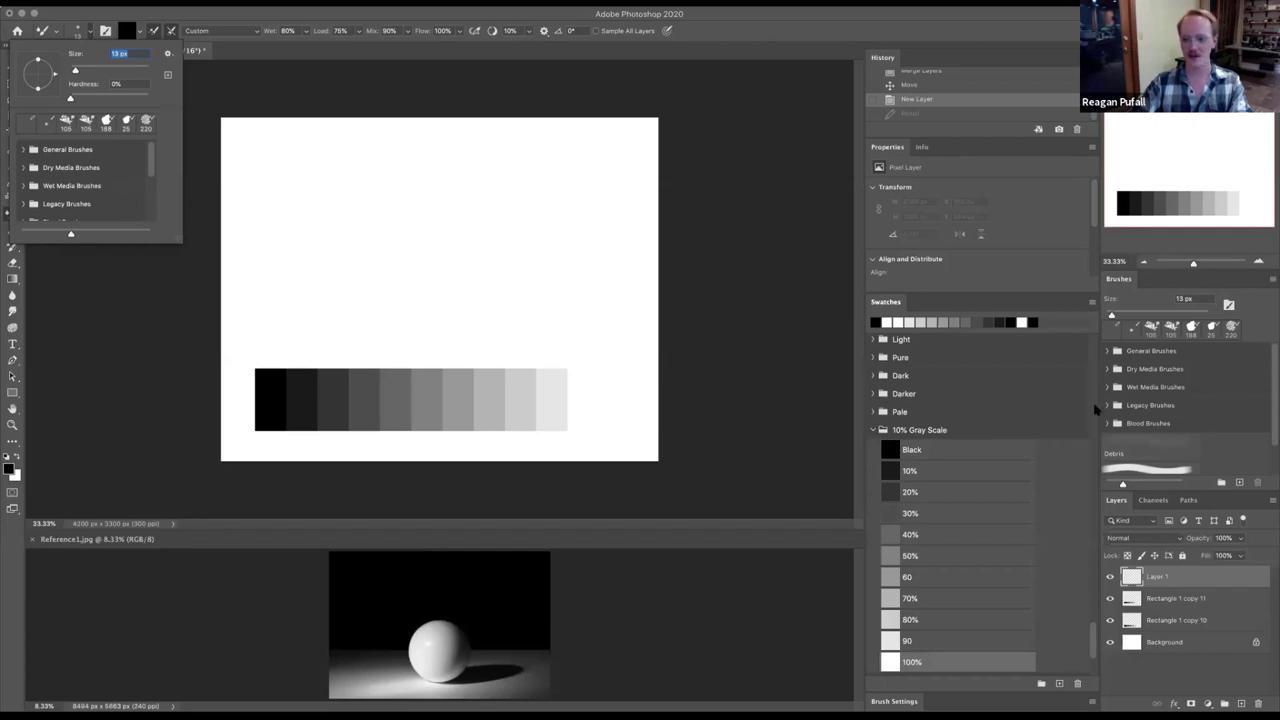
scroll(994, 449, up, 8)
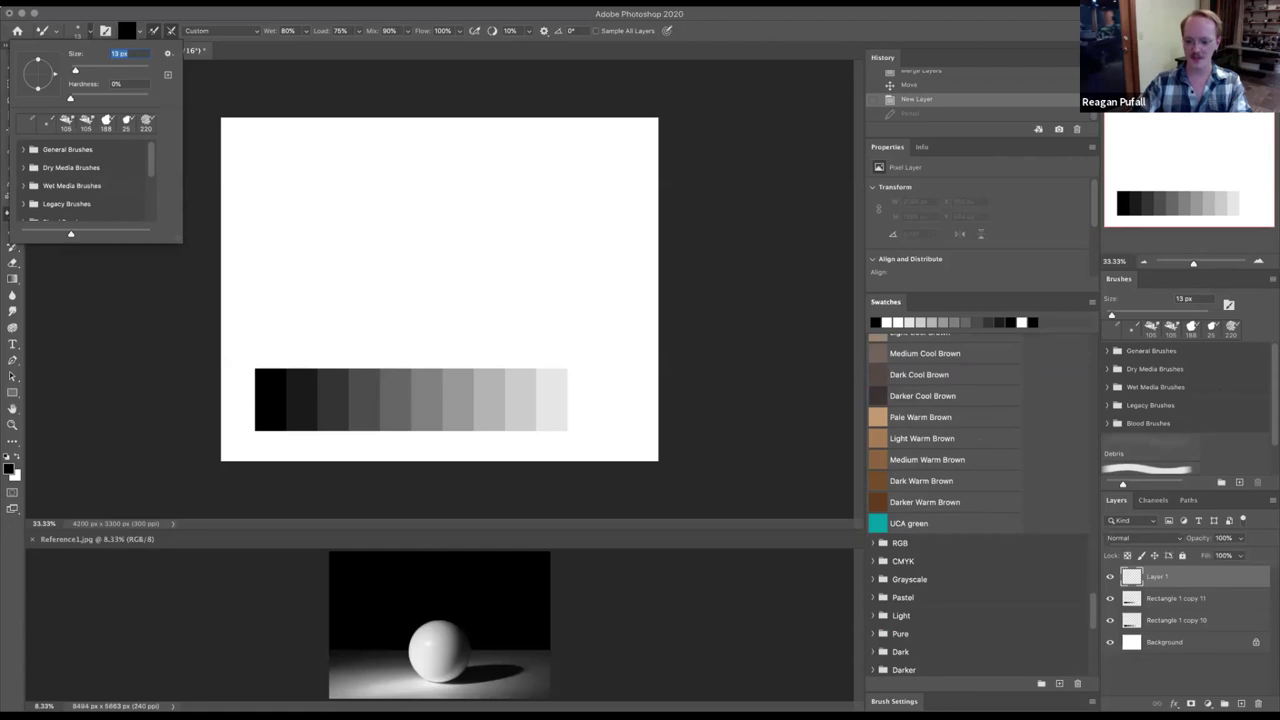
click(894, 700)
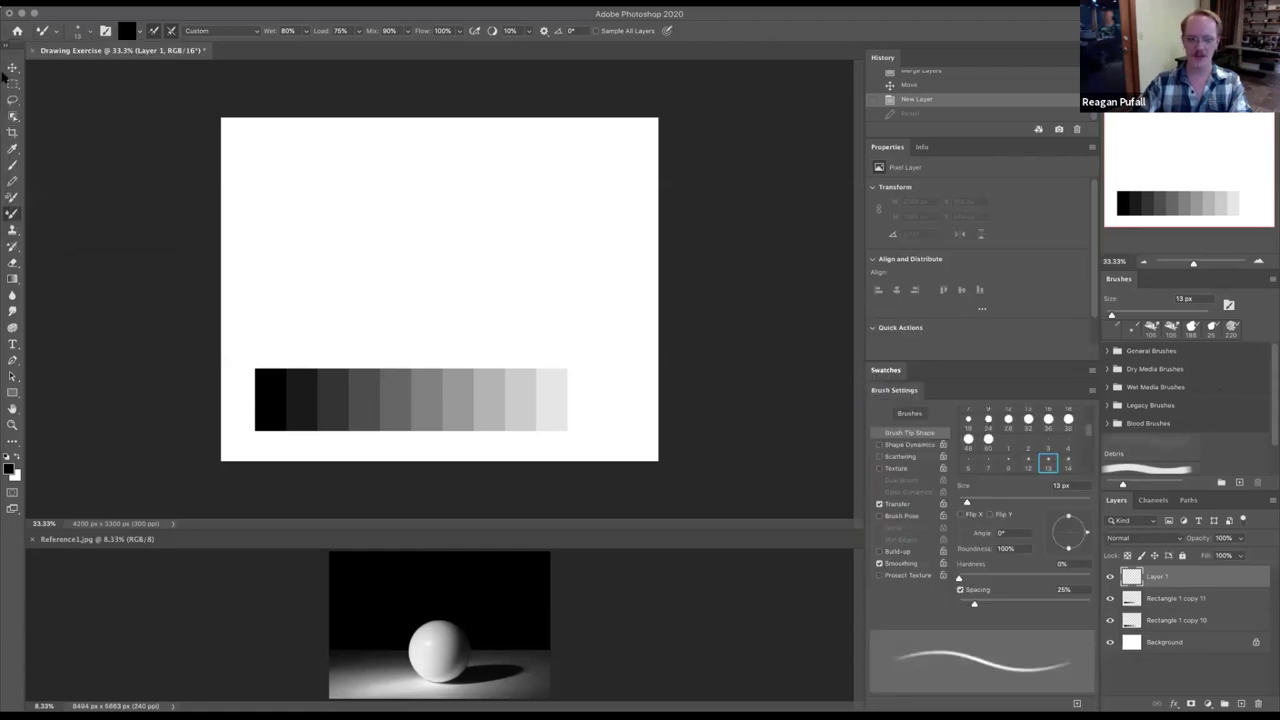
click(86, 31)
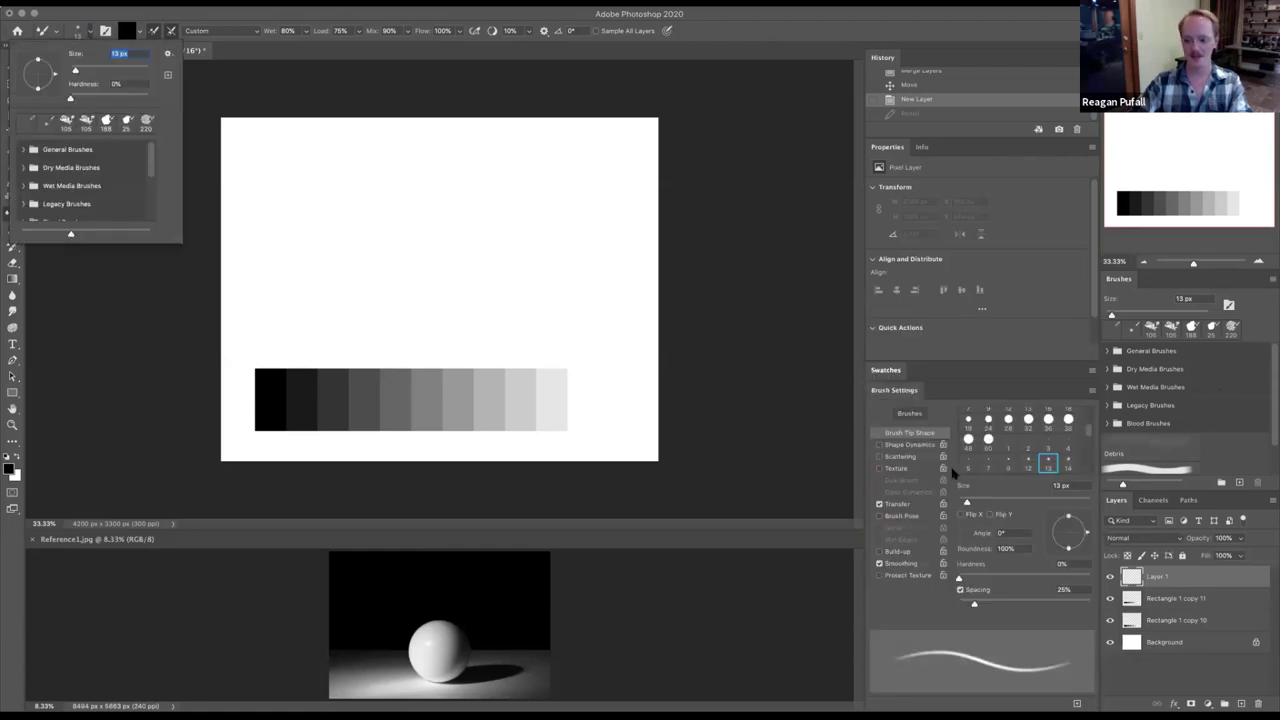
click(316, 224)
right_click(316, 224)
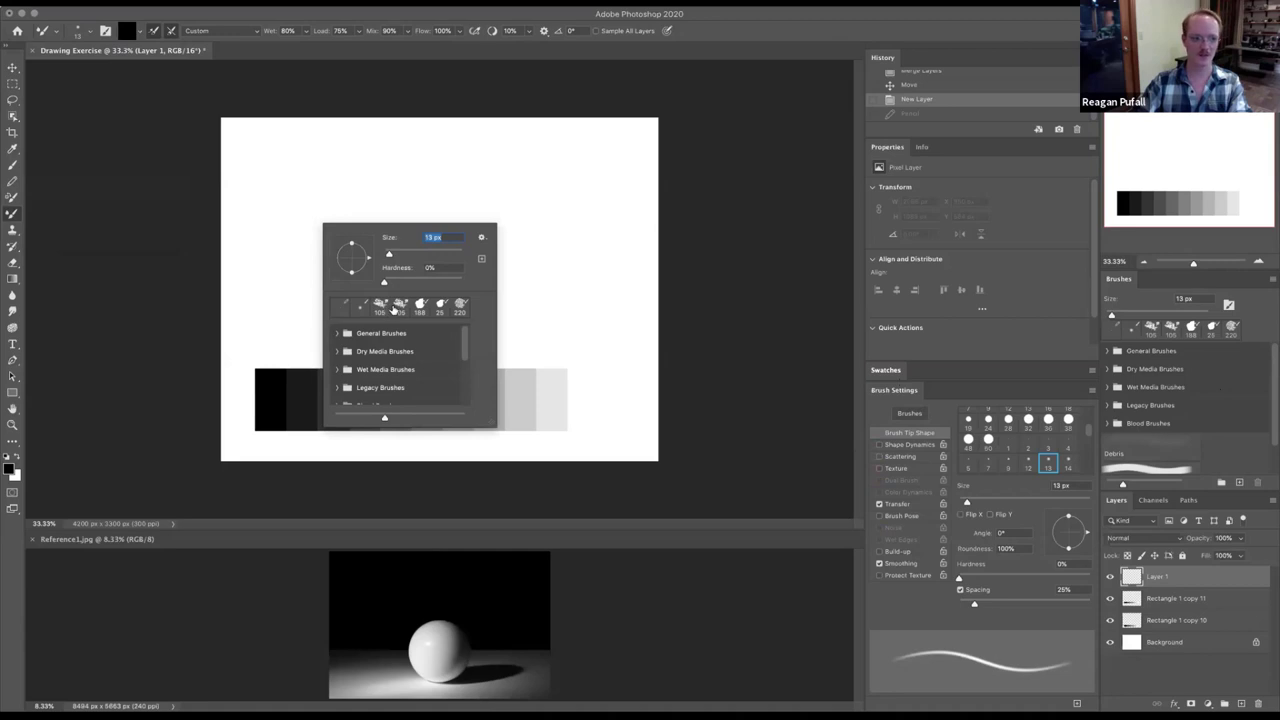
key(Escape)
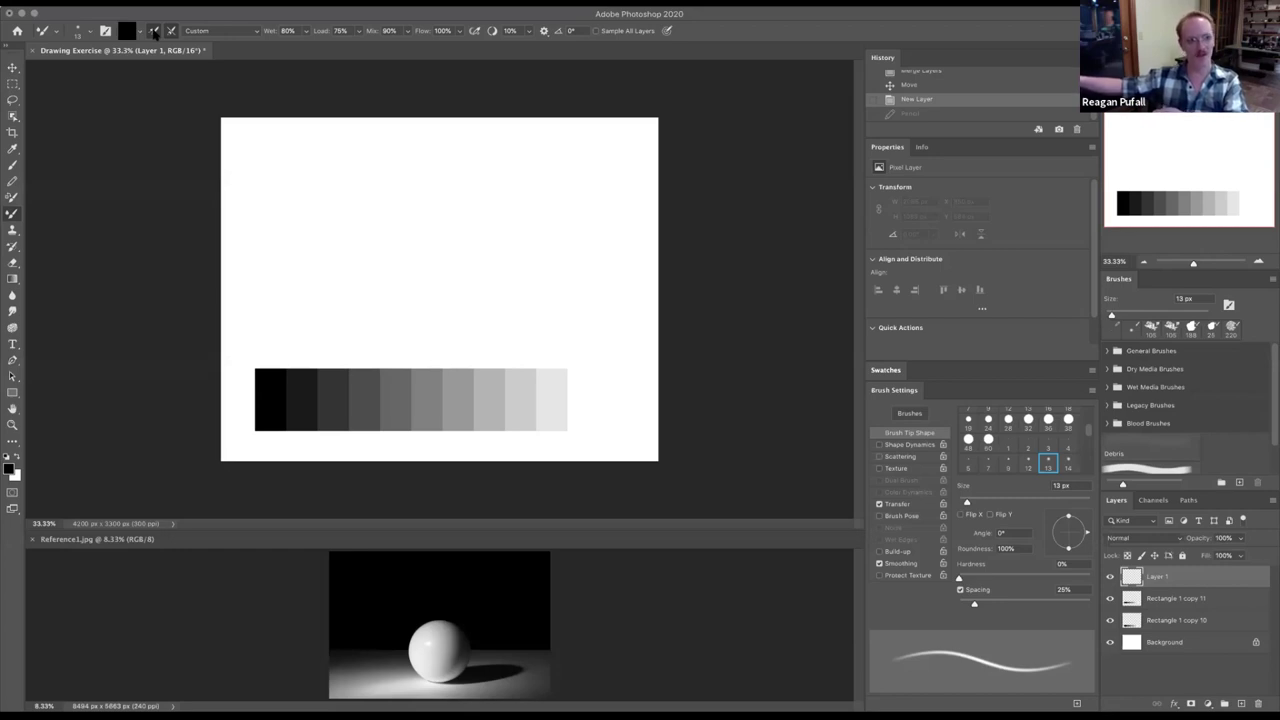
- Clean and reload the mixer brush, then bring up its wetness presets list
click(153, 32)
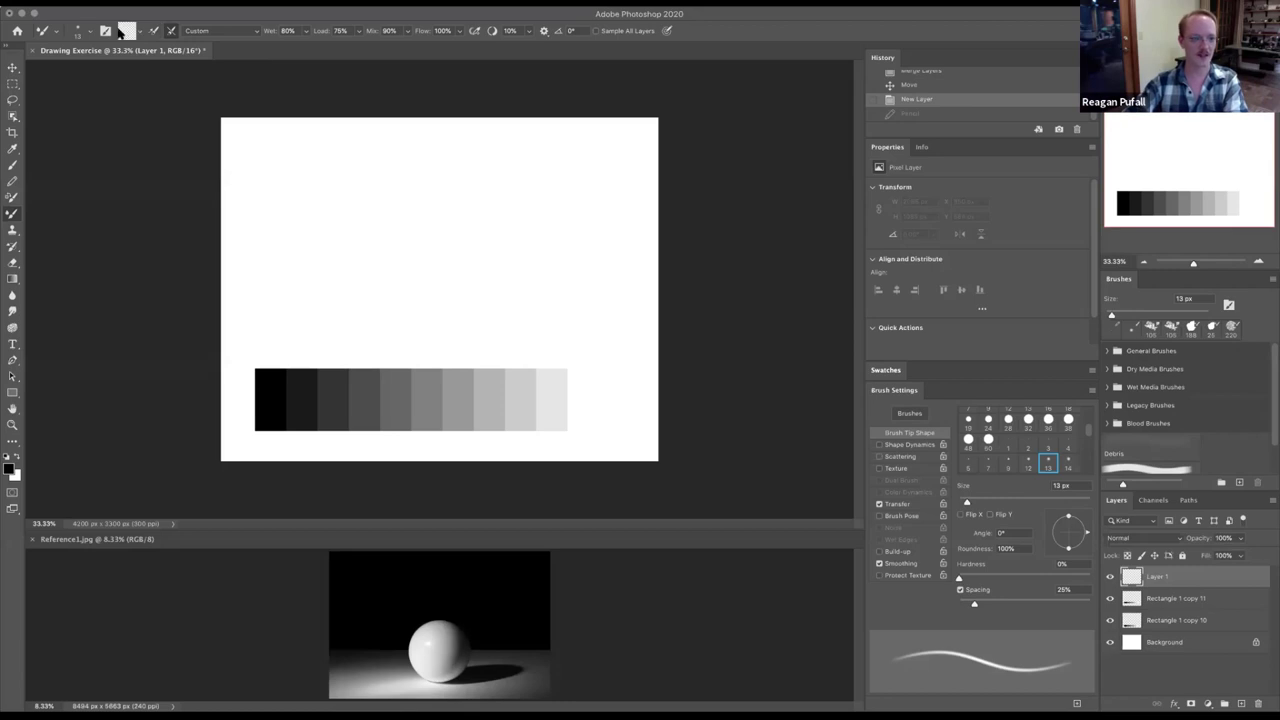
click(153, 31)
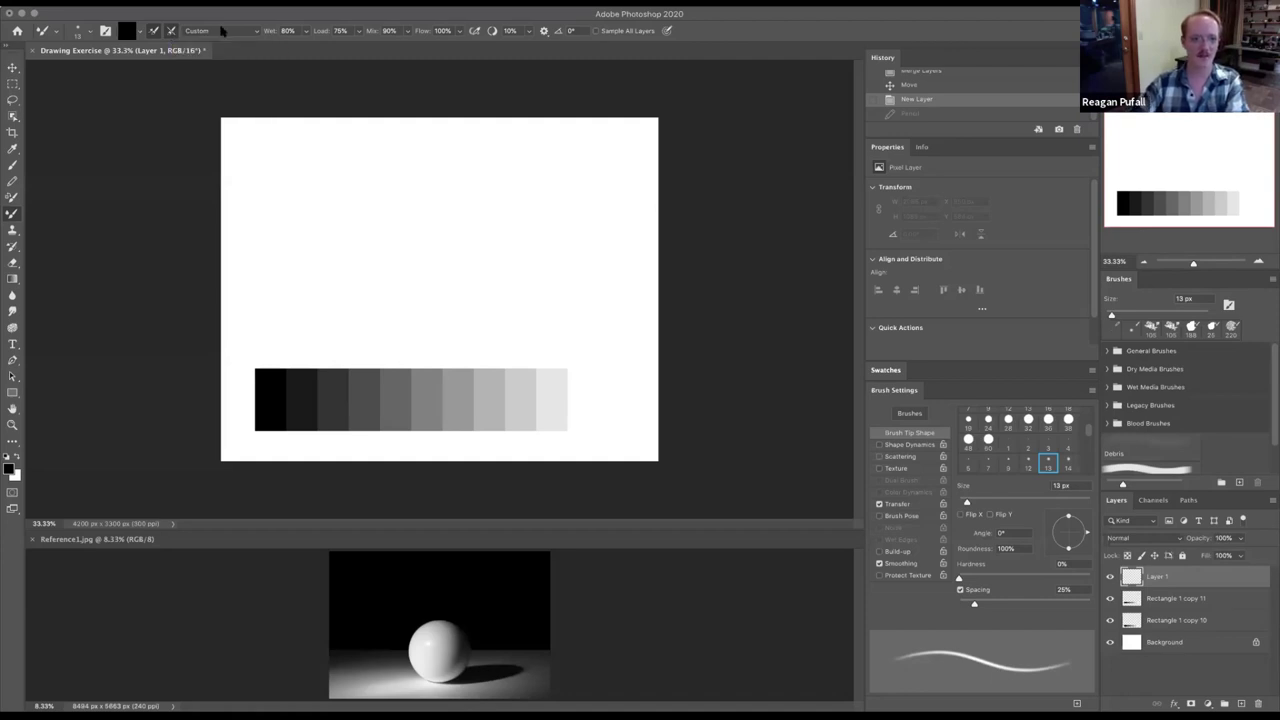
click(254, 33)
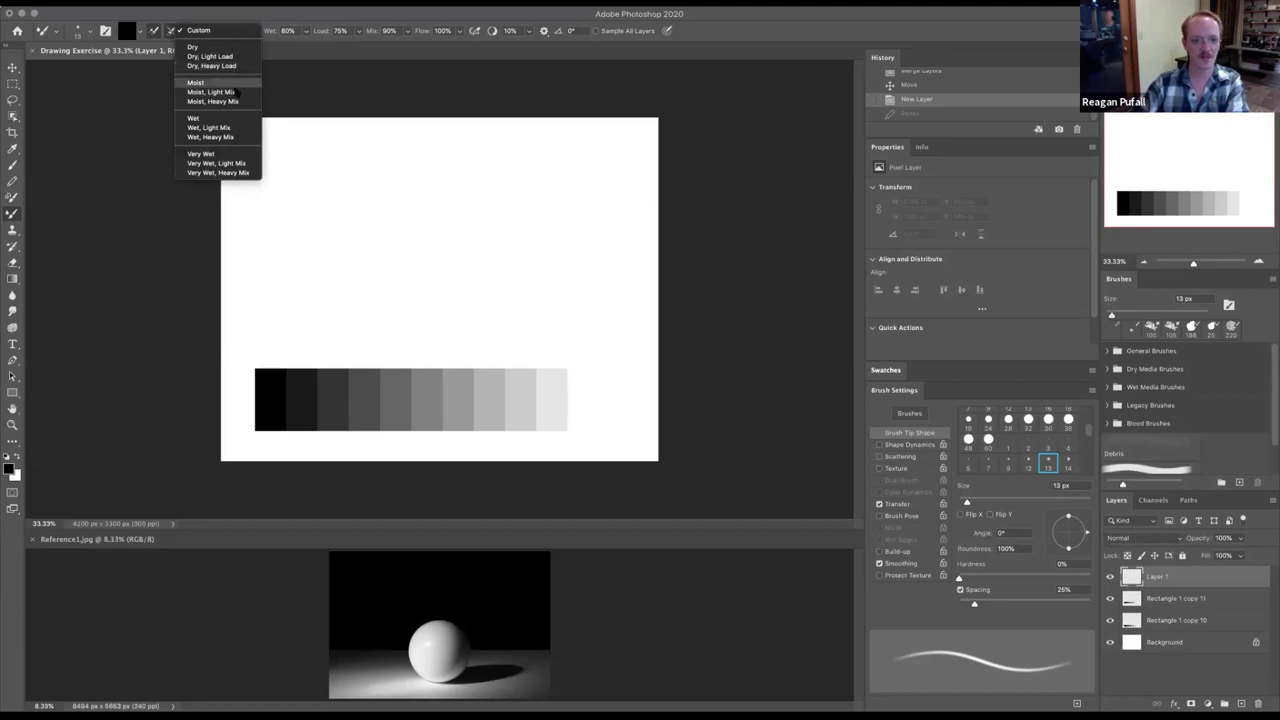
- Choose the Dry mixer brush preset and enlarge the brush to 91 px
click(193, 48)
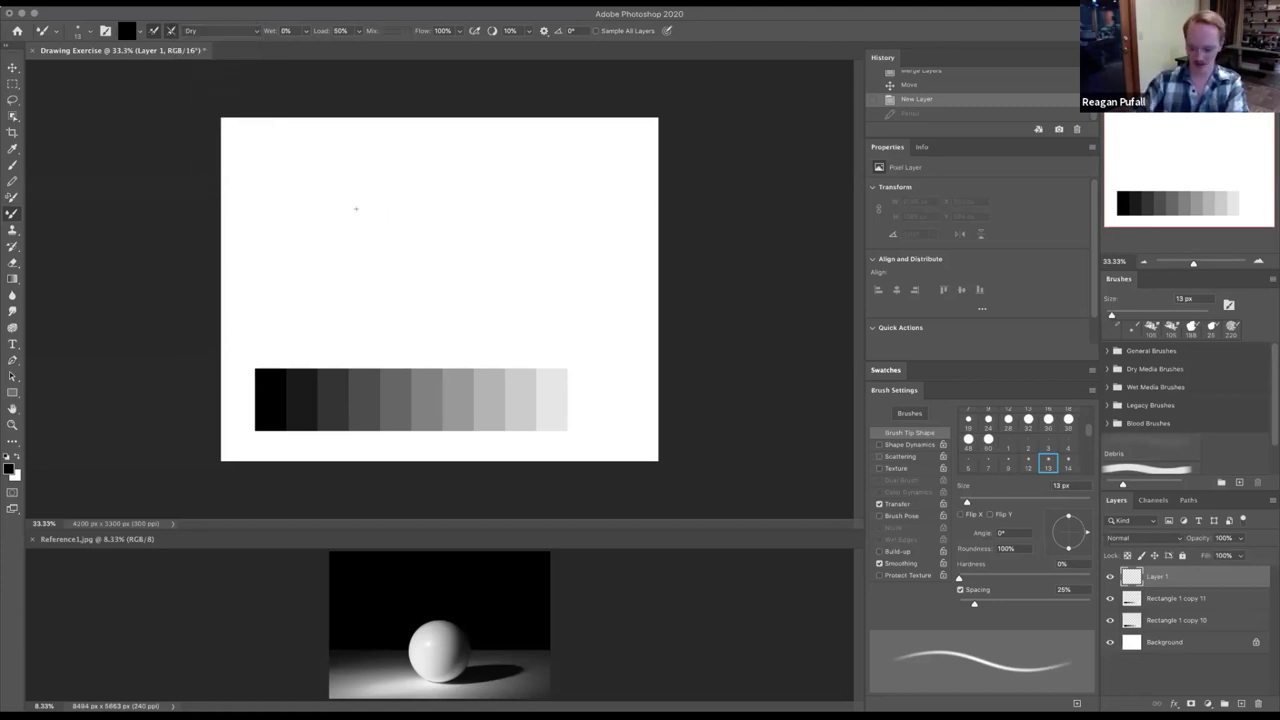
mouse_move(349, 214)
mouse_down()
mouse_move(500, 241)
mouse_move(470, 239)
mouse_up()
key(ctrl+z)
right_click(388, 211)
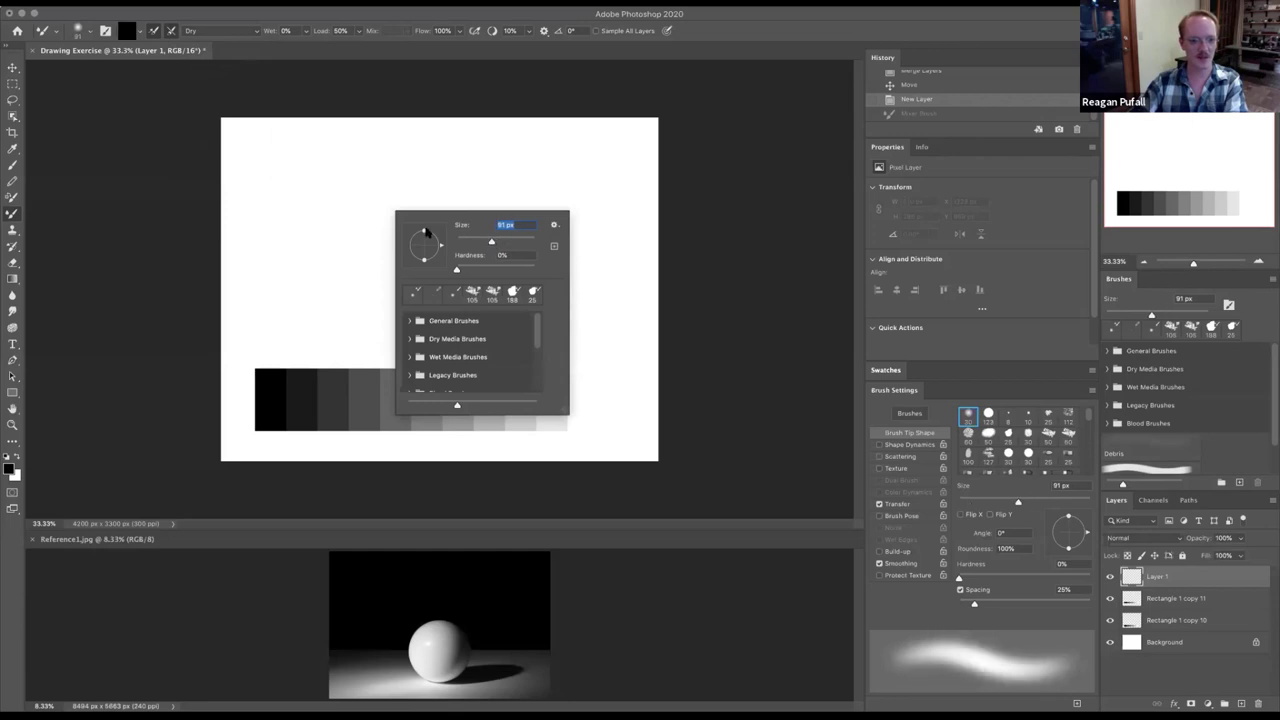
click(312, 204)
- Paint test strokes, undo the last one, then paint a black zigzag above the value scale
mouse_move(325, 218)
mouse_down()
mouse_move(391, 196)
mouse_move(479, 269)
mouse_move(506, 207)
mouse_move(476, 172)
mouse_up()
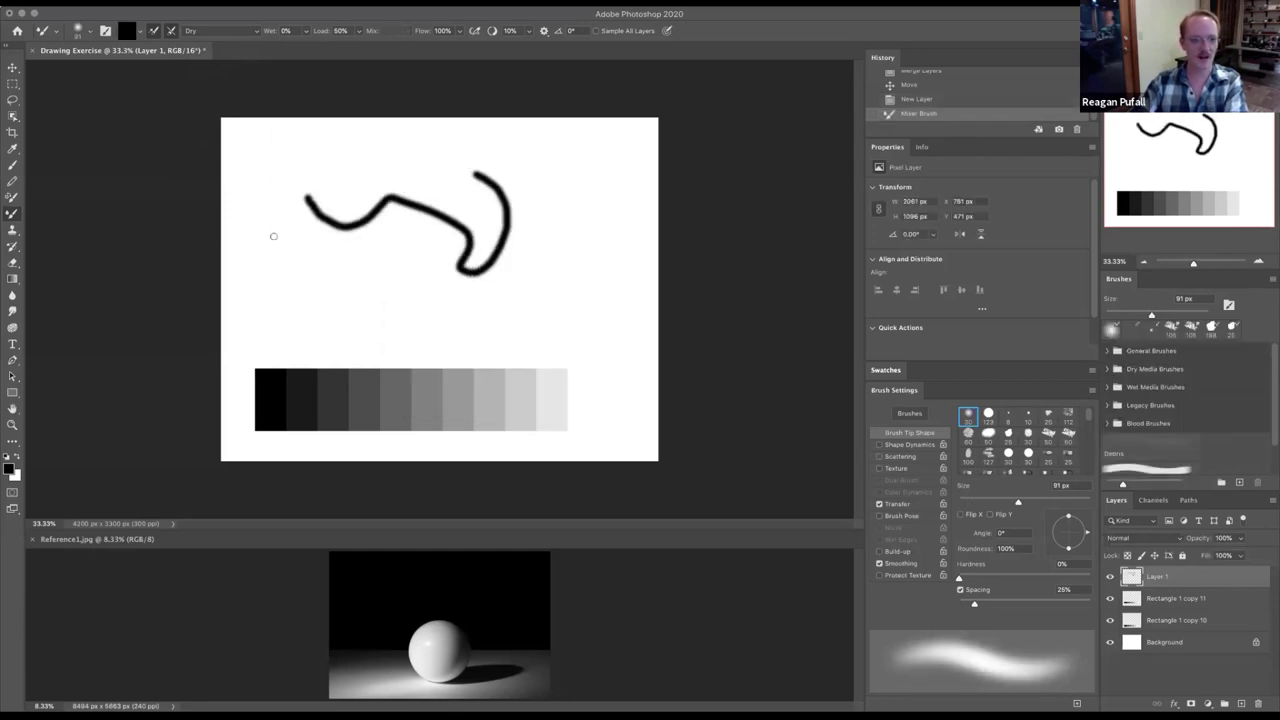
click(292, 164)
mouse_move(278, 180)
mouse_down()
mouse_move(263, 262)
mouse_move(472, 340)
mouse_move(481, 315)
mouse_move(268, 290)
mouse_up()
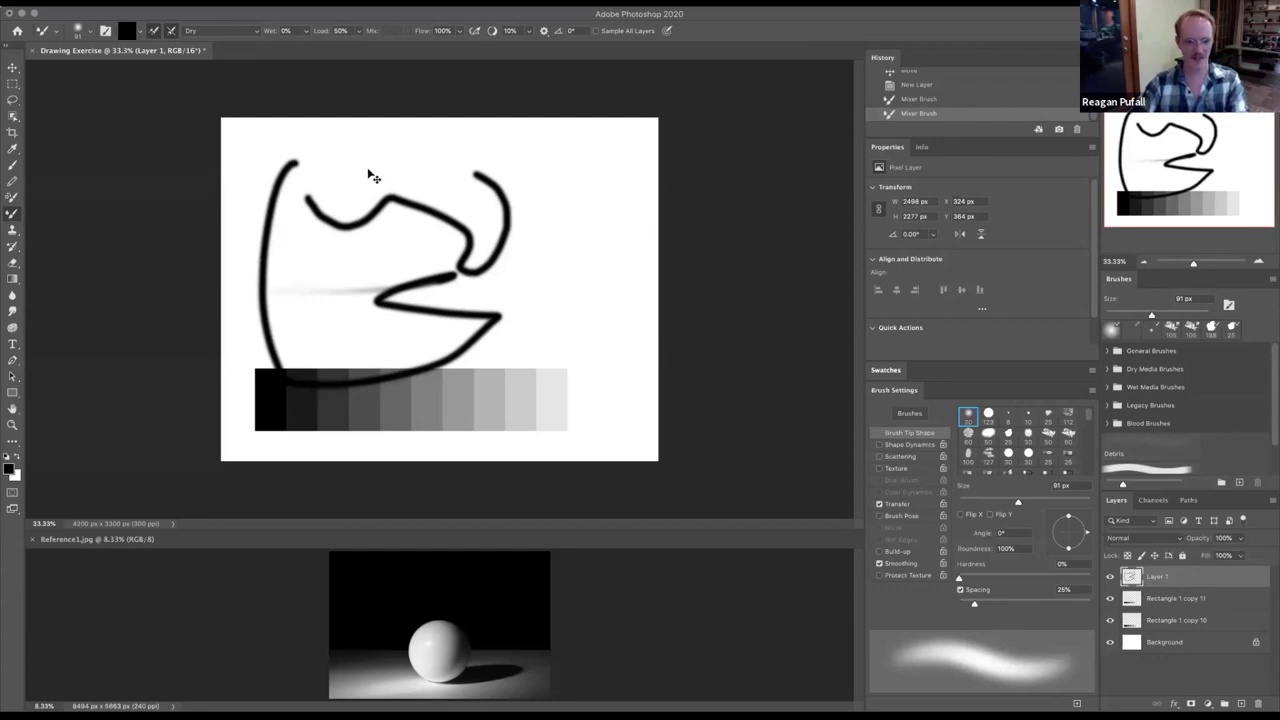
key(super+z)
key(super+z)
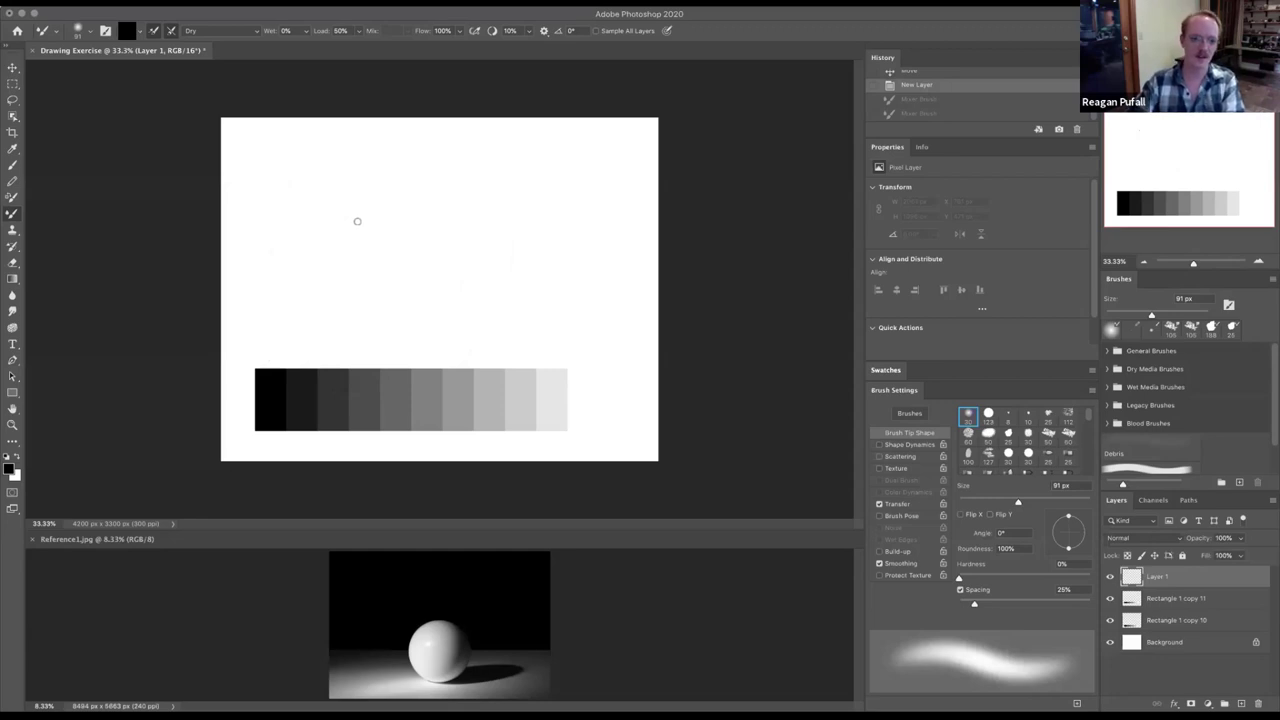
mouse_move(306, 197)
mouse_down()
mouse_move(457, 171)
mouse_move(483, 219)
mouse_move(541, 143)
mouse_move(415, 182)
mouse_up()
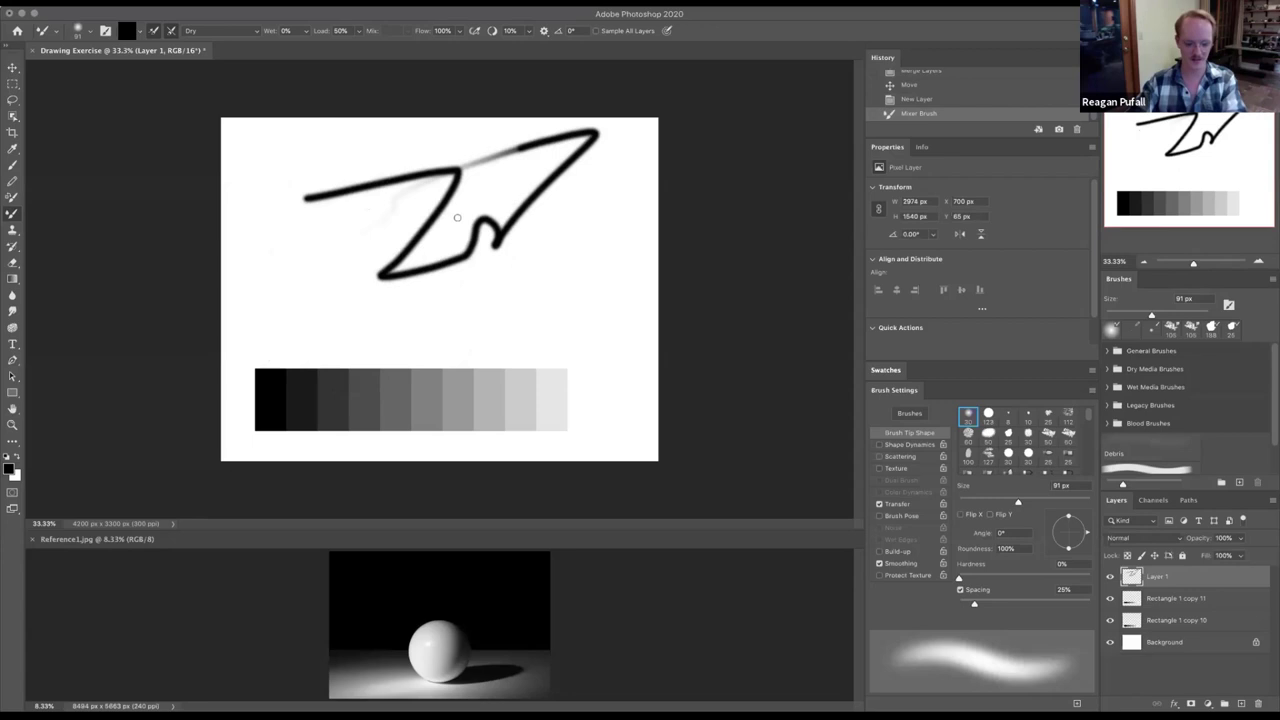
- Switch to the Wet preset and smear grey over the zigzag, then clean the brush and blend again
click(198, 36)
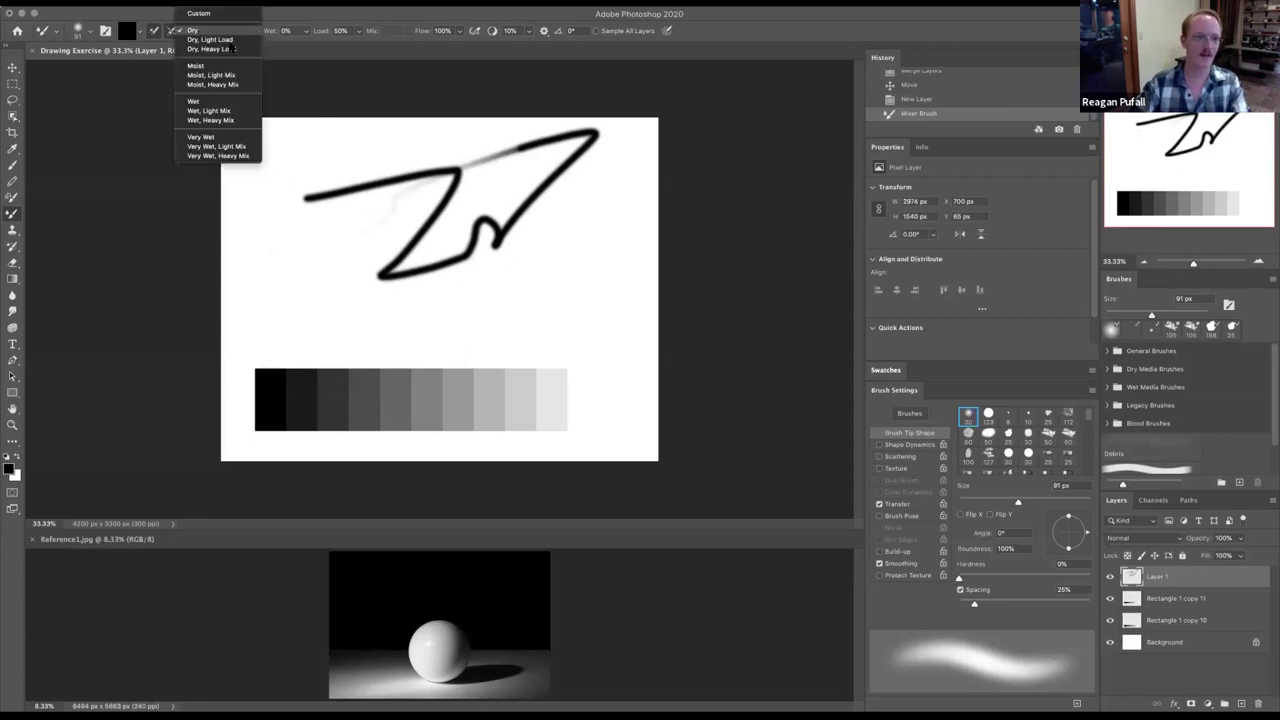
click(194, 101)
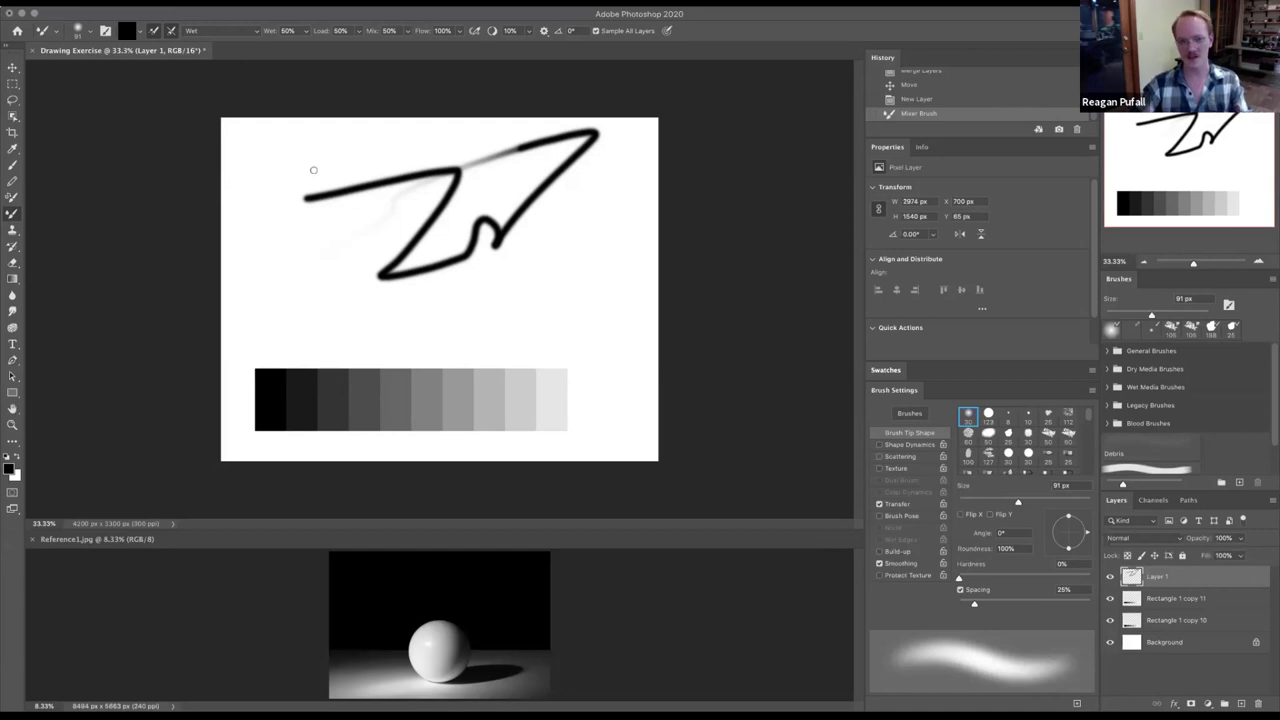
mouse_move(313, 170)
mouse_down()
mouse_move(357, 174)
mouse_move(338, 163)
mouse_move(355, 160)
mouse_move(346, 138)
mouse_move(250, 173)
mouse_move(258, 207)
mouse_move(311, 236)
mouse_move(346, 225)
mouse_move(356, 256)
mouse_move(424, 232)
mouse_move(450, 209)
mouse_move(451, 168)
mouse_move(465, 168)
mouse_move(352, 185)
mouse_move(382, 190)
mouse_move(332, 199)
mouse_move(428, 188)
mouse_move(431, 233)
mouse_move(500, 200)
mouse_up()
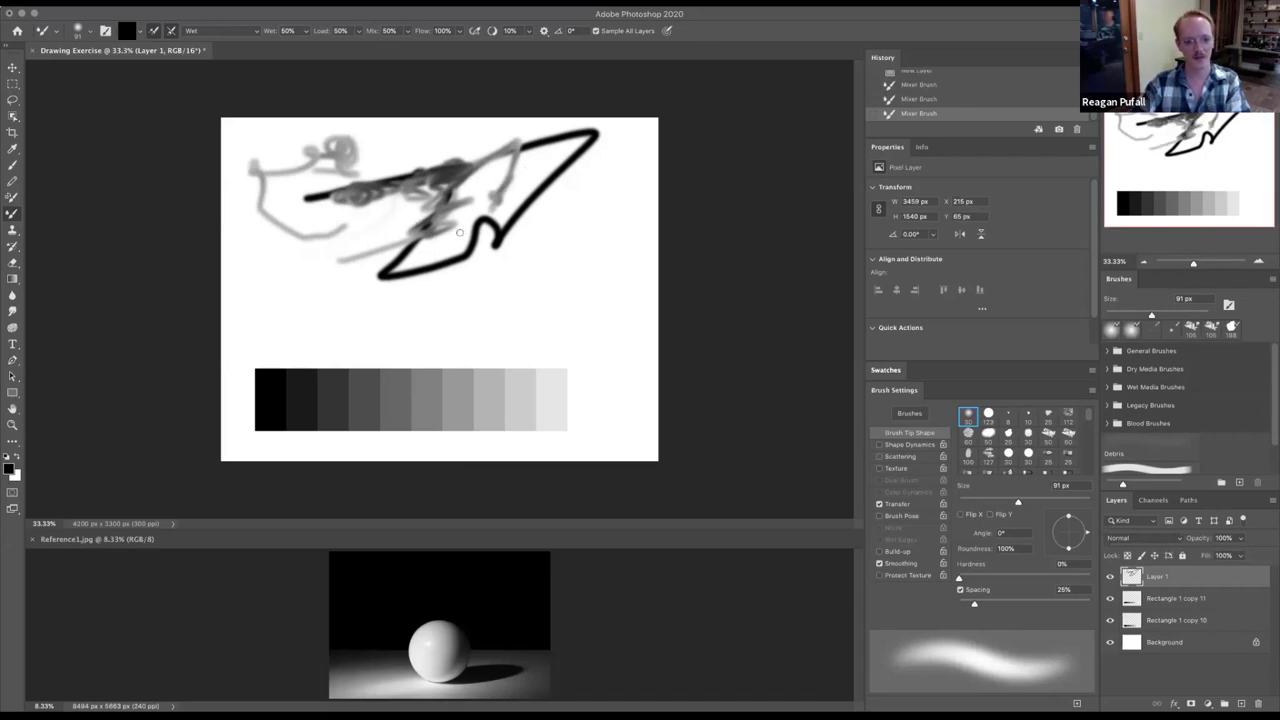
click(153, 32)
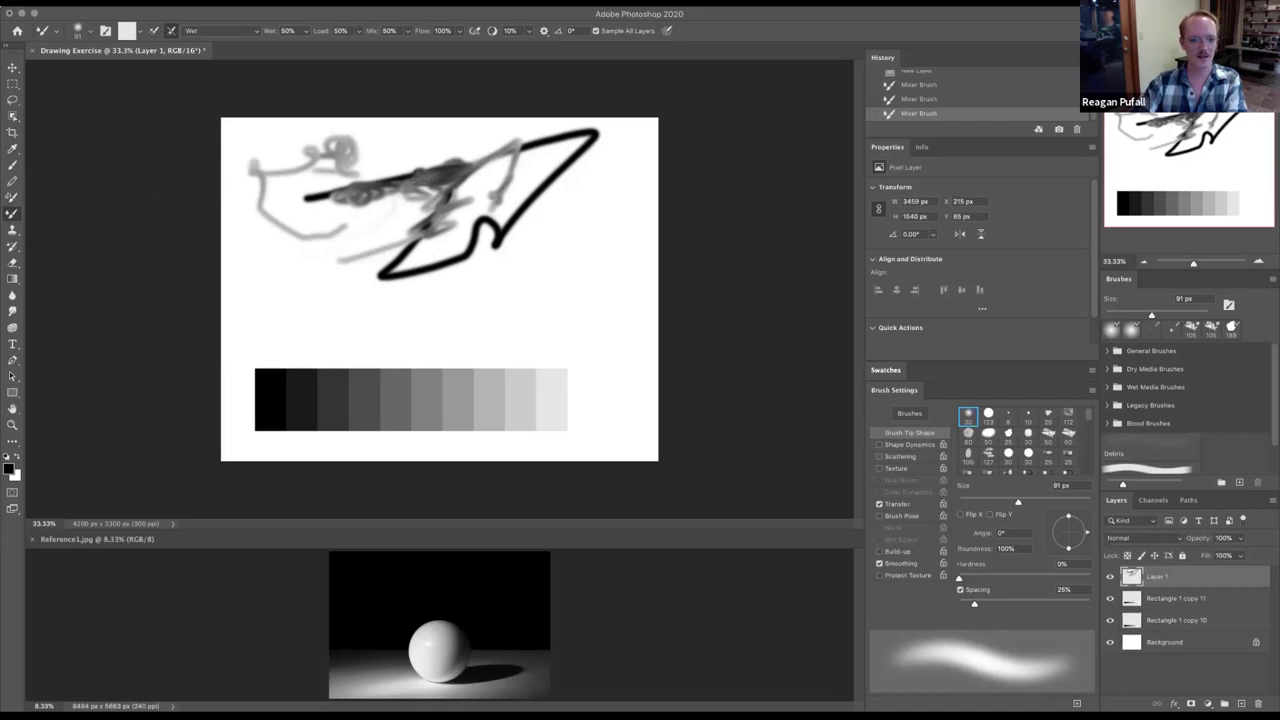
drag(383, 178, 385, 192)
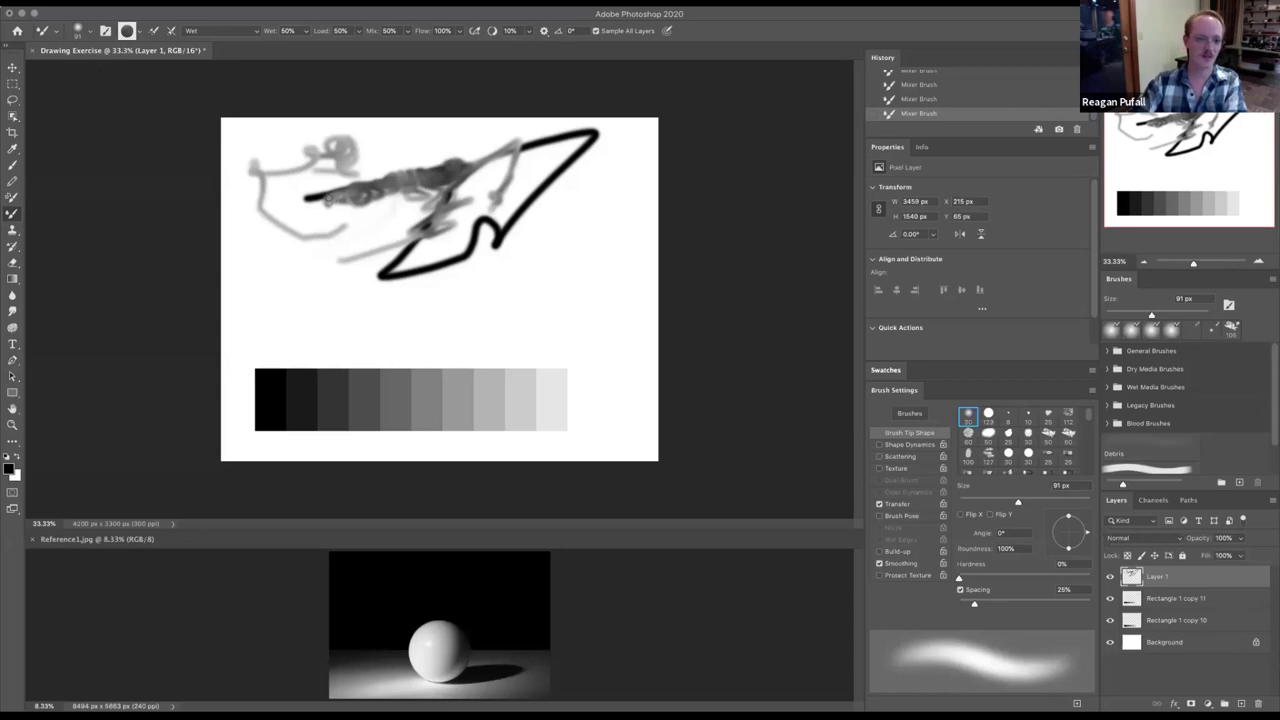
alt+click(399, 220)
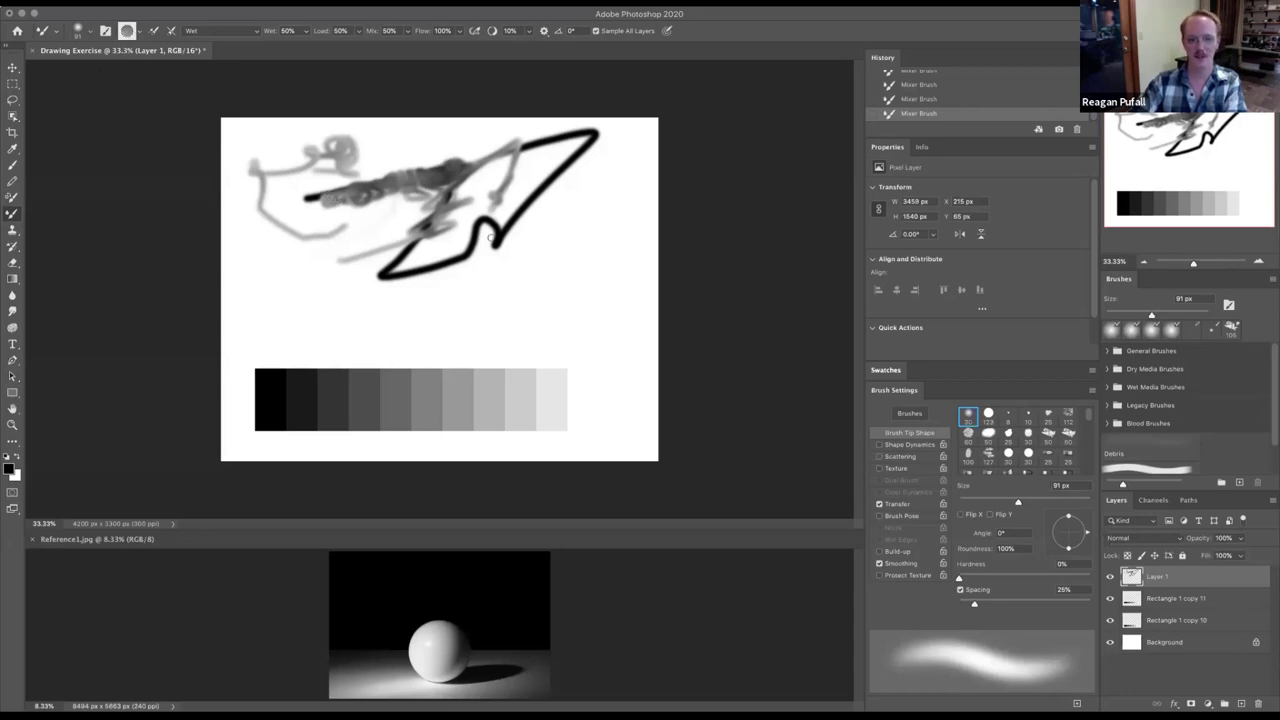
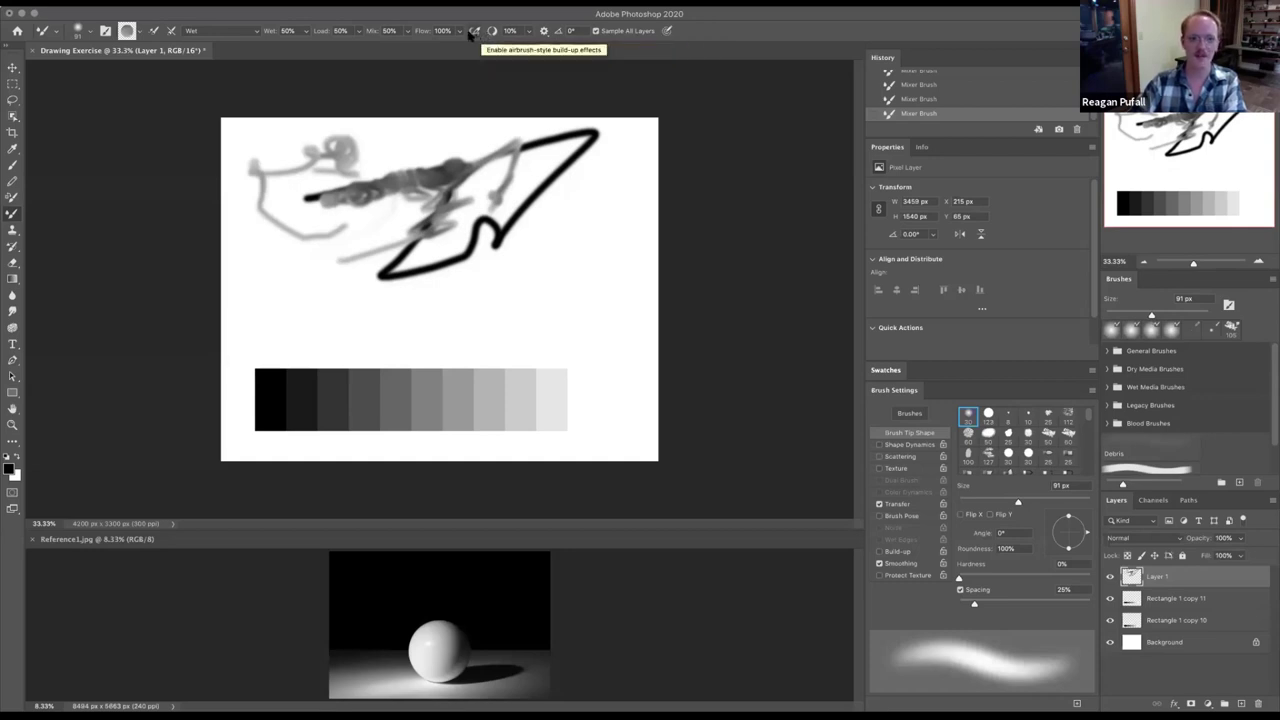
- Turn on airbrush build-up and set the foreground colour to black
click(474, 32)
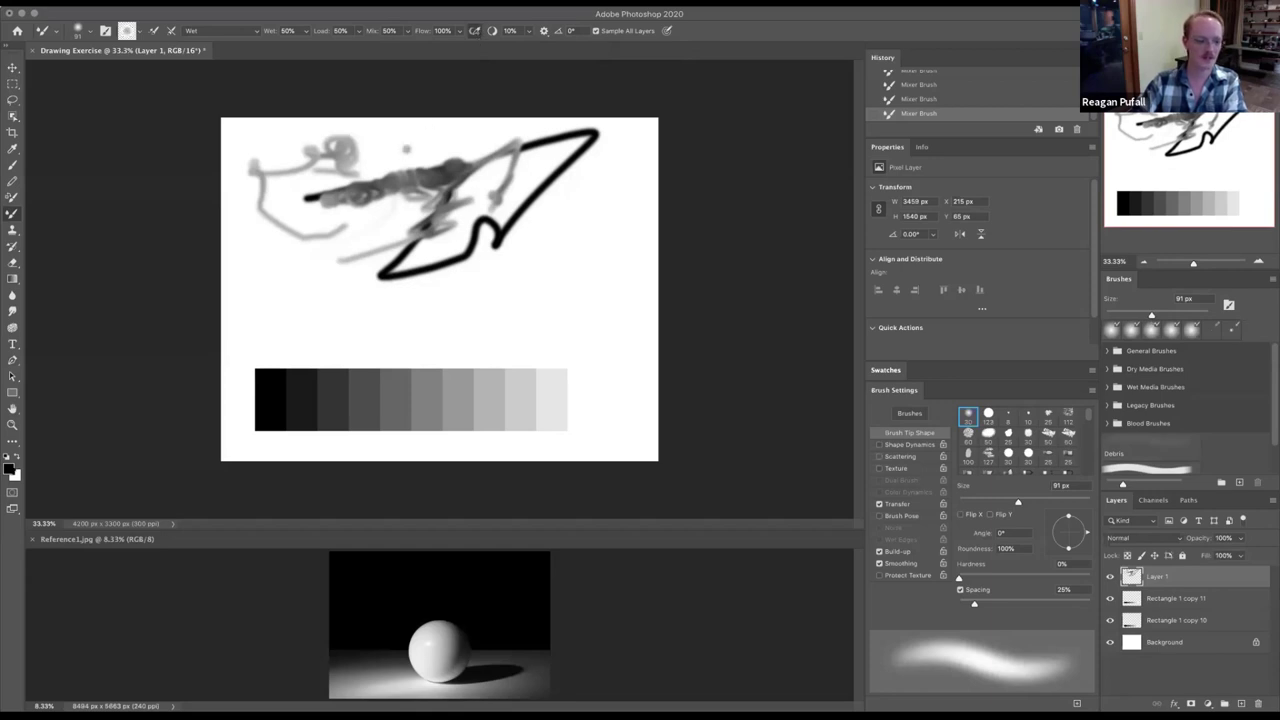
click(12, 468)
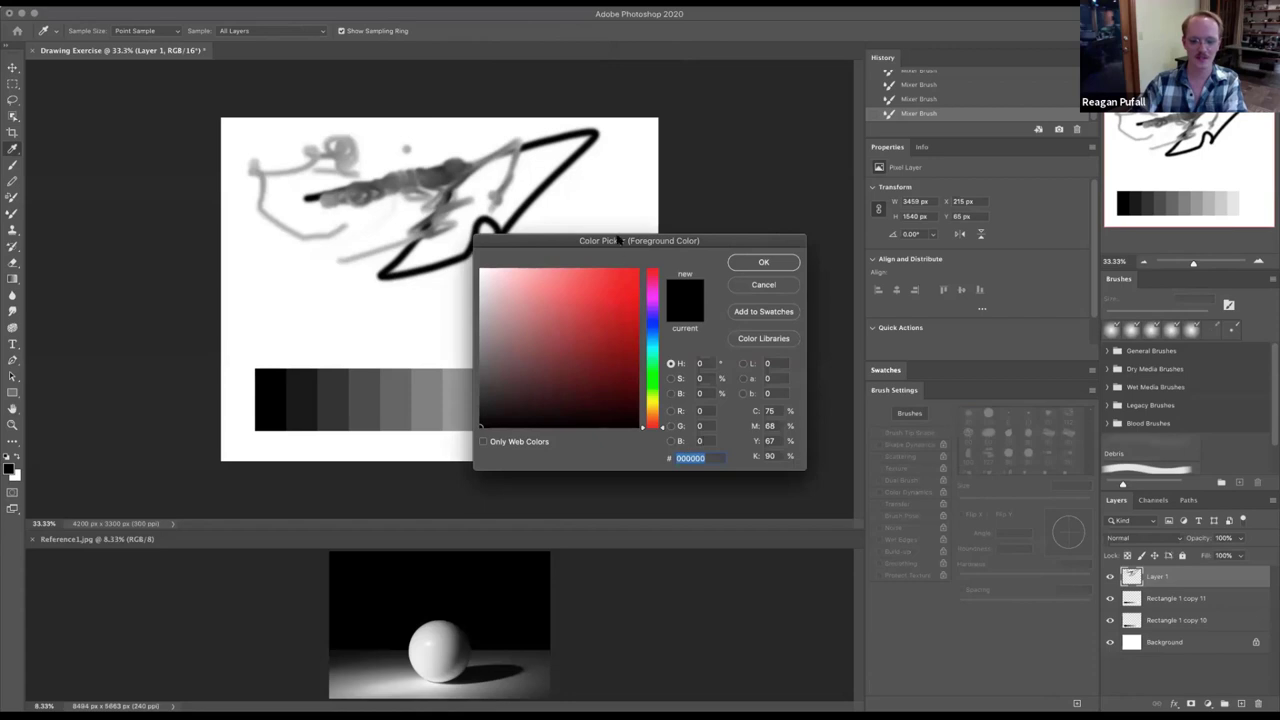
drag(590, 240, 418, 270)
click(591, 294)
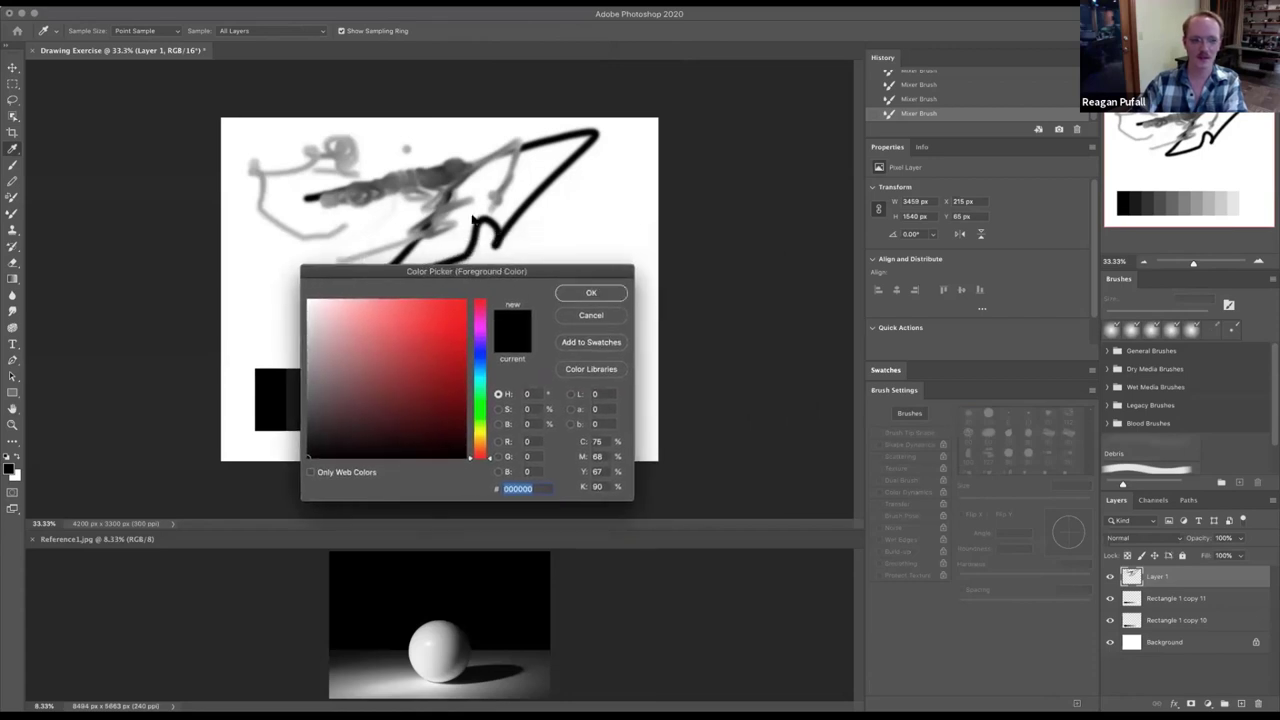
- Paint dabs and large looping grey Mixer Brush strokes over the black scribble
click(463, 132)
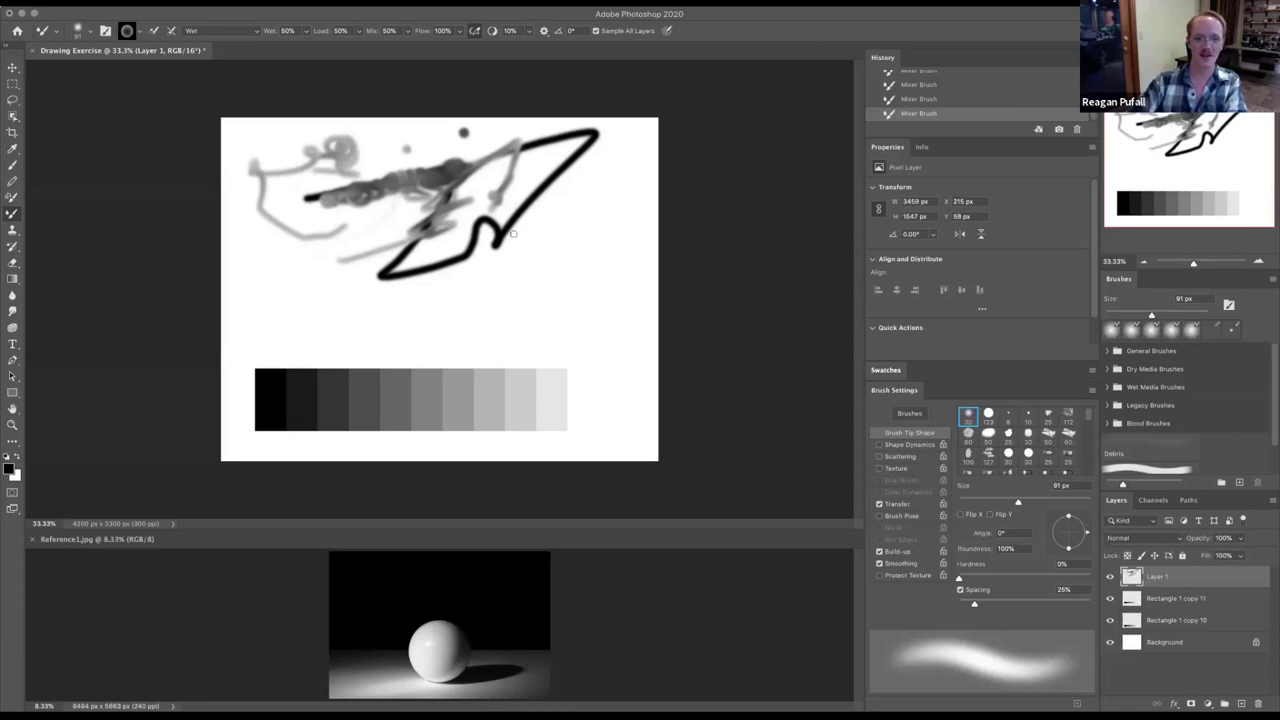
drag(512, 233, 366, 258)
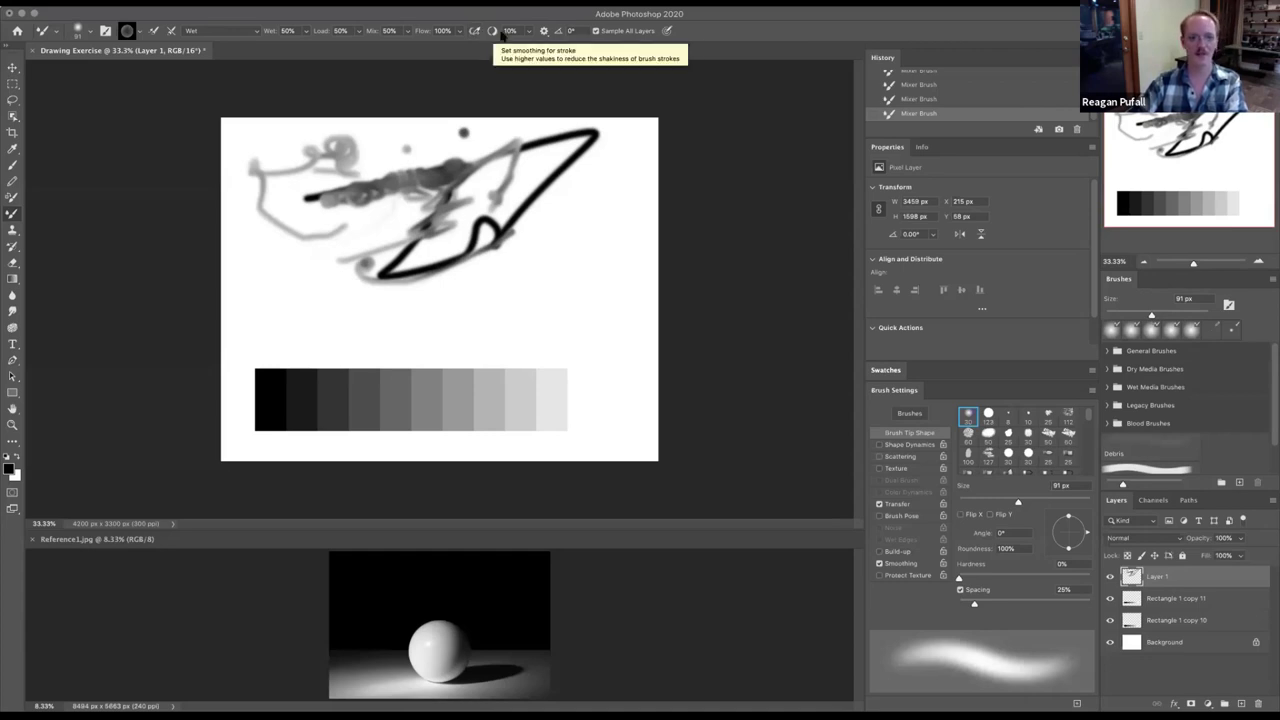
click(508, 33)
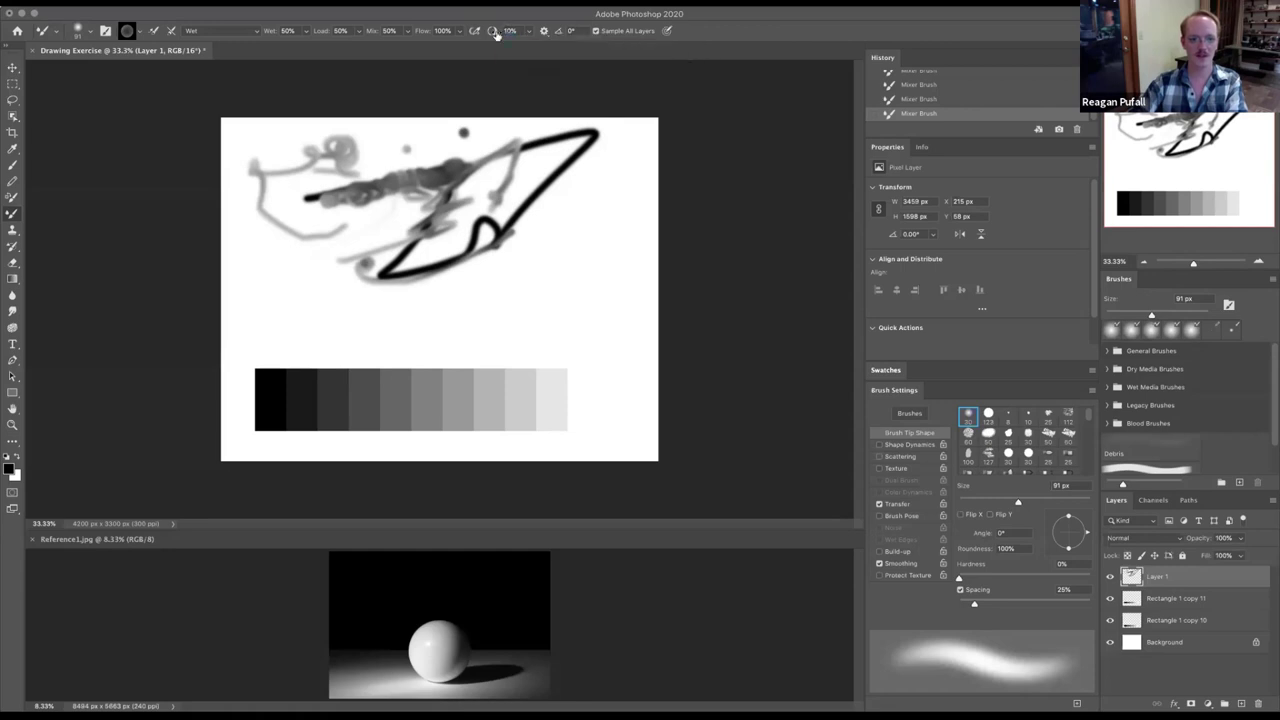
mouse_move(541, 253)
mouse_down()
mouse_move(561, 226)
mouse_move(521, 277)
mouse_move(452, 309)
mouse_move(382, 313)
mouse_move(296, 273)
mouse_move(258, 255)
mouse_up()
mouse_move(267, 313)
mouse_down()
mouse_move(405, 364)
mouse_move(516, 331)
mouse_move(487, 236)
mouse_move(352, 219)
mouse_move(308, 246)
mouse_move(318, 276)
mouse_move(439, 305)
mouse_move(520, 252)
mouse_move(535, 288)
mouse_move(517, 322)
mouse_move(481, 331)
mouse_move(242, 241)
mouse_move(230, 265)
mouse_move(247, 321)
mouse_move(289, 339)
mouse_move(400, 302)
mouse_move(461, 306)
mouse_move(518, 334)
mouse_move(545, 288)
mouse_move(541, 224)
mouse_move(515, 192)
mouse_move(405, 203)
mouse_move(377, 233)
mouse_move(272, 160)
mouse_move(380, 140)
mouse_move(467, 191)
mouse_move(474, 209)
mouse_move(441, 256)
mouse_move(293, 255)
mouse_move(284, 268)
mouse_move(312, 319)
mouse_move(412, 314)
mouse_move(476, 266)
mouse_move(531, 306)
mouse_move(554, 261)
mouse_move(467, 219)
mouse_move(315, 237)
mouse_move(363, 179)
mouse_move(495, 294)
mouse_move(464, 190)
mouse_move(409, 265)
mouse_move(418, 204)
mouse_move(497, 257)
mouse_move(440, 213)
mouse_move(492, 161)
mouse_move(346, 253)
mouse_move(492, 301)
mouse_move(431, 170)
mouse_move(365, 204)
mouse_move(356, 246)
mouse_move(406, 263)
mouse_up()
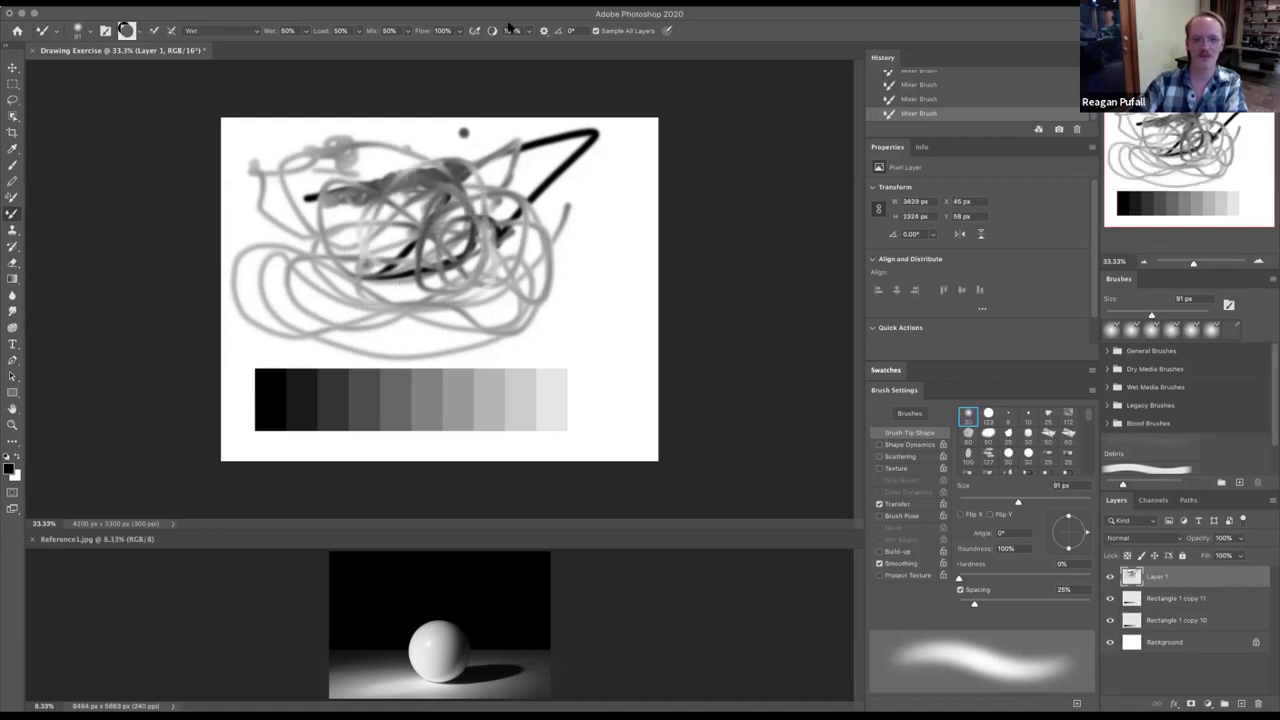
- Set smoothing to 10% and smudge a stroke to the right of the black line
drag(495, 37, 488, 38)
text(10)
key(Return)
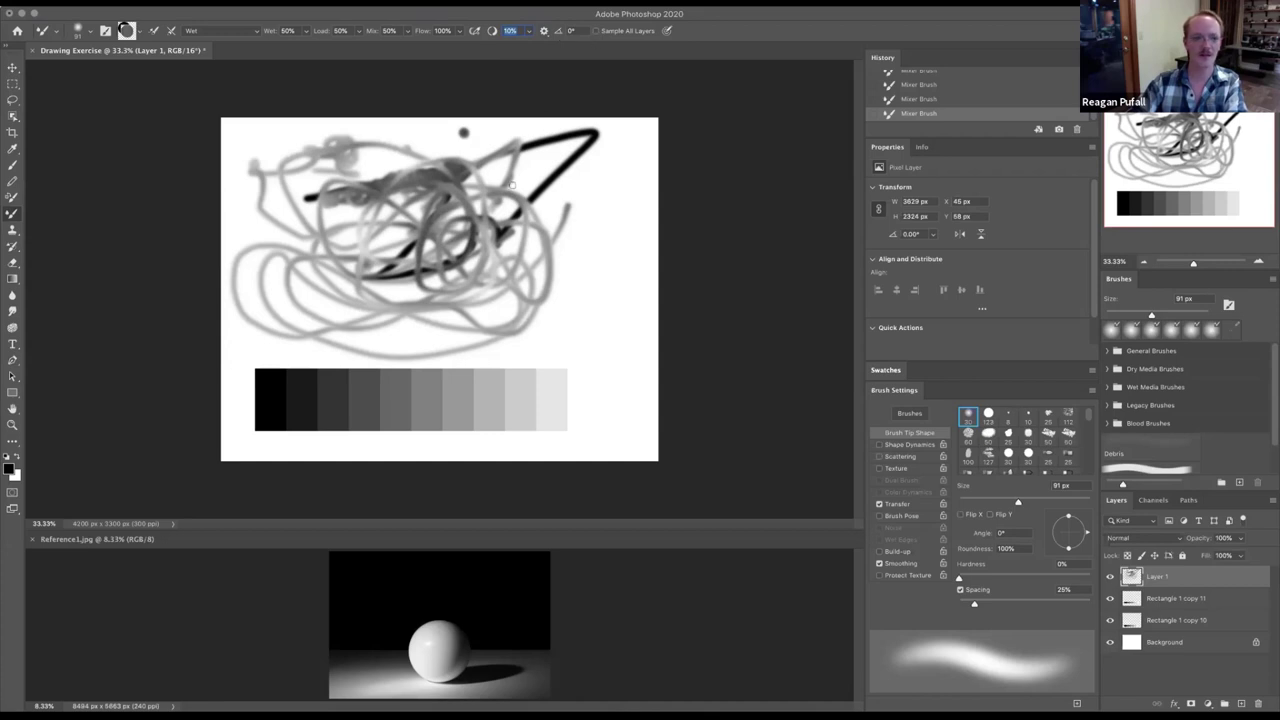
mouse_move(569, 188)
mouse_down()
mouse_move(586, 222)
mouse_move(595, 216)
mouse_move(575, 284)
mouse_up()
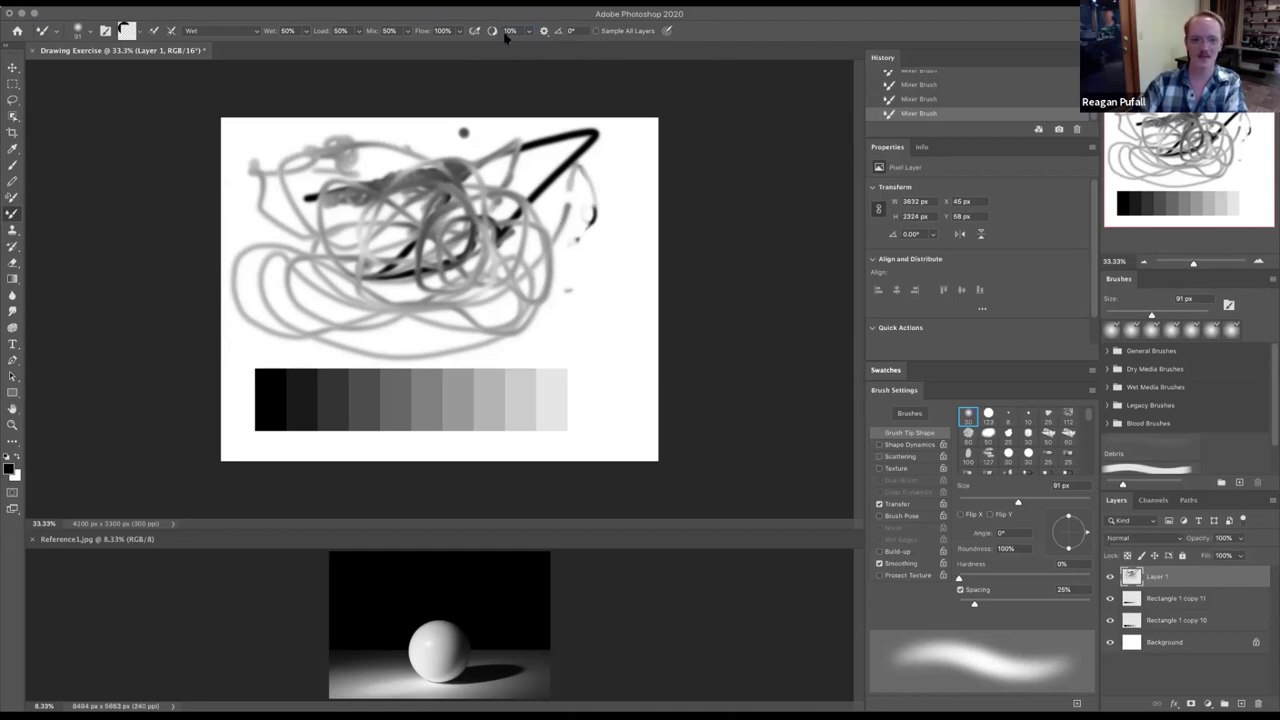
- Enable Sample All Layers and turn on pressure-controlled brush size
click(605, 31)
click(628, 31)
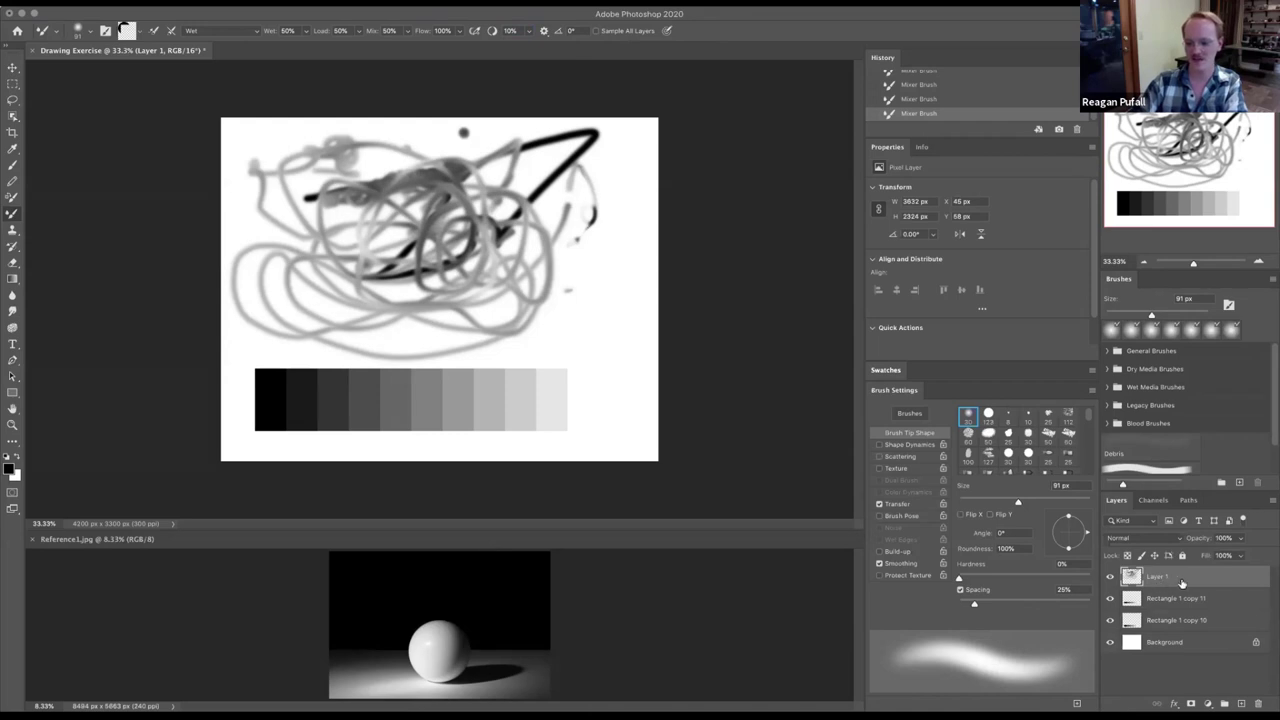
click(596, 31)
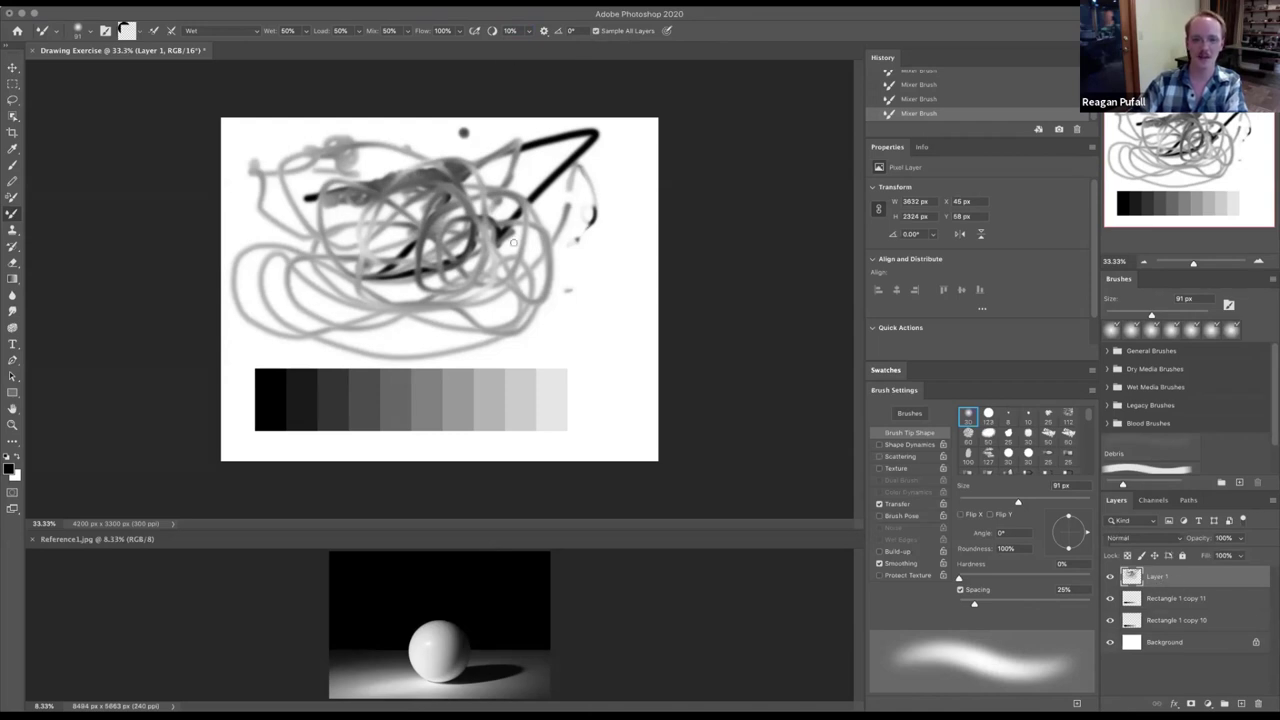
click(666, 32)
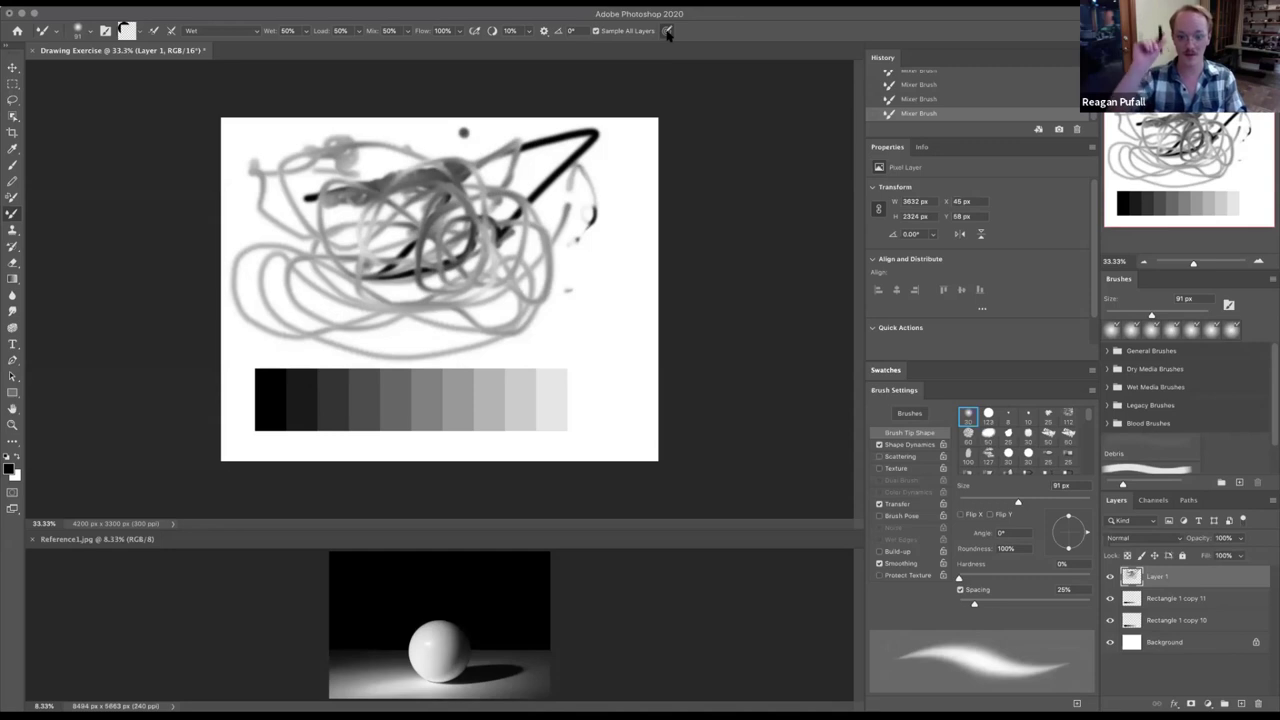
- Enlarge the brush to 252 px, smear grey along the scribble's bottom, and turn pressure size off
right_click(406, 297)
click(486, 328)
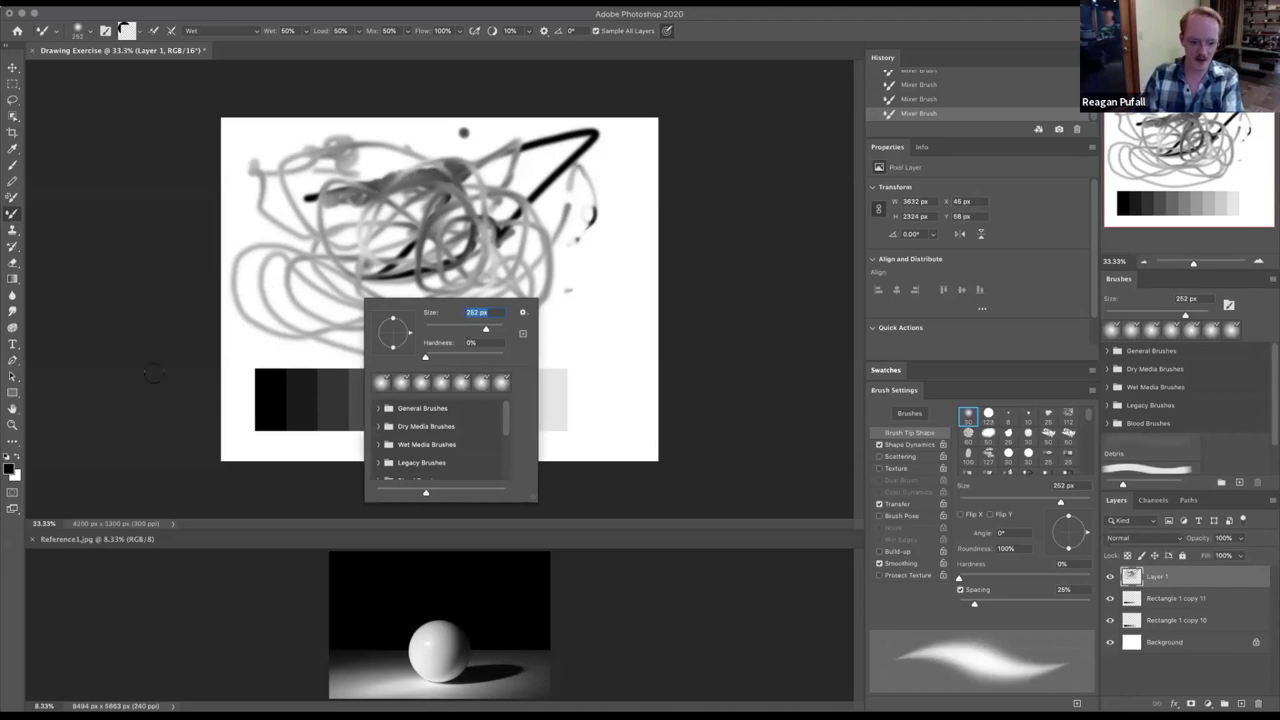
key(Return)
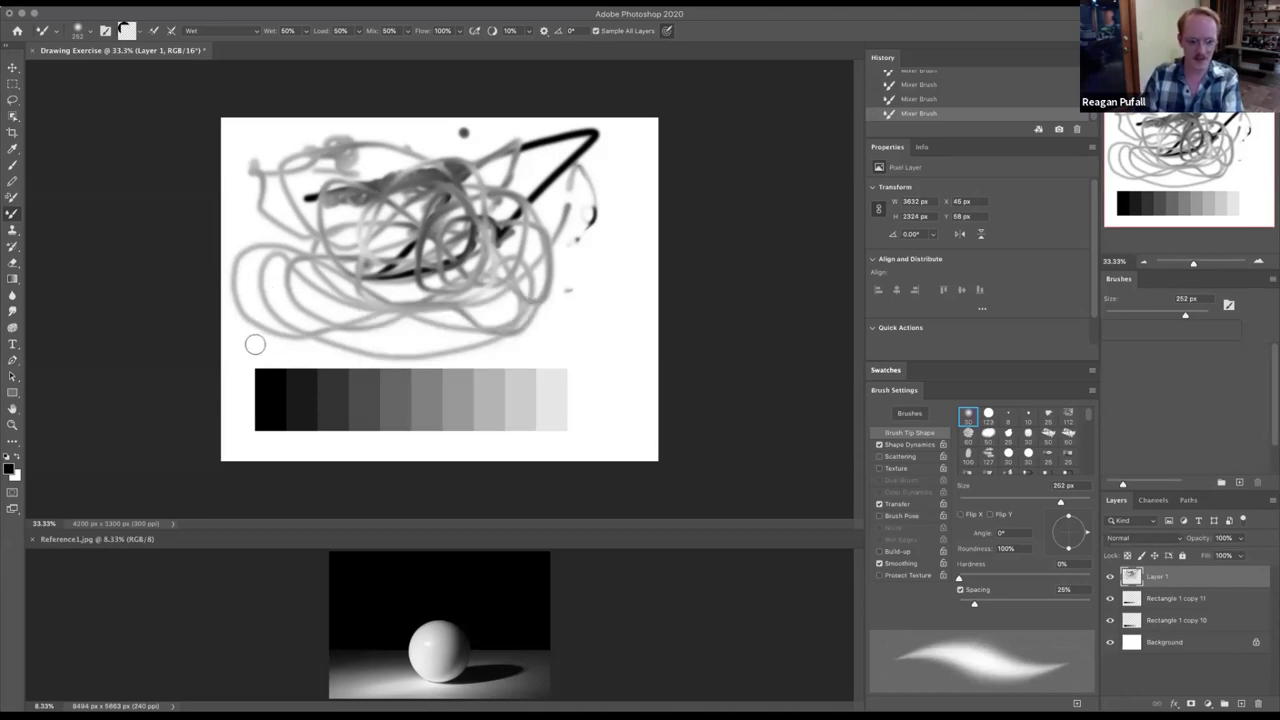
mouse_move(347, 330)
mouse_down()
mouse_move(417, 348)
mouse_move(460, 338)
mouse_move(497, 289)
mouse_move(545, 323)
mouse_move(586, 308)
mouse_move(580, 318)
mouse_up()
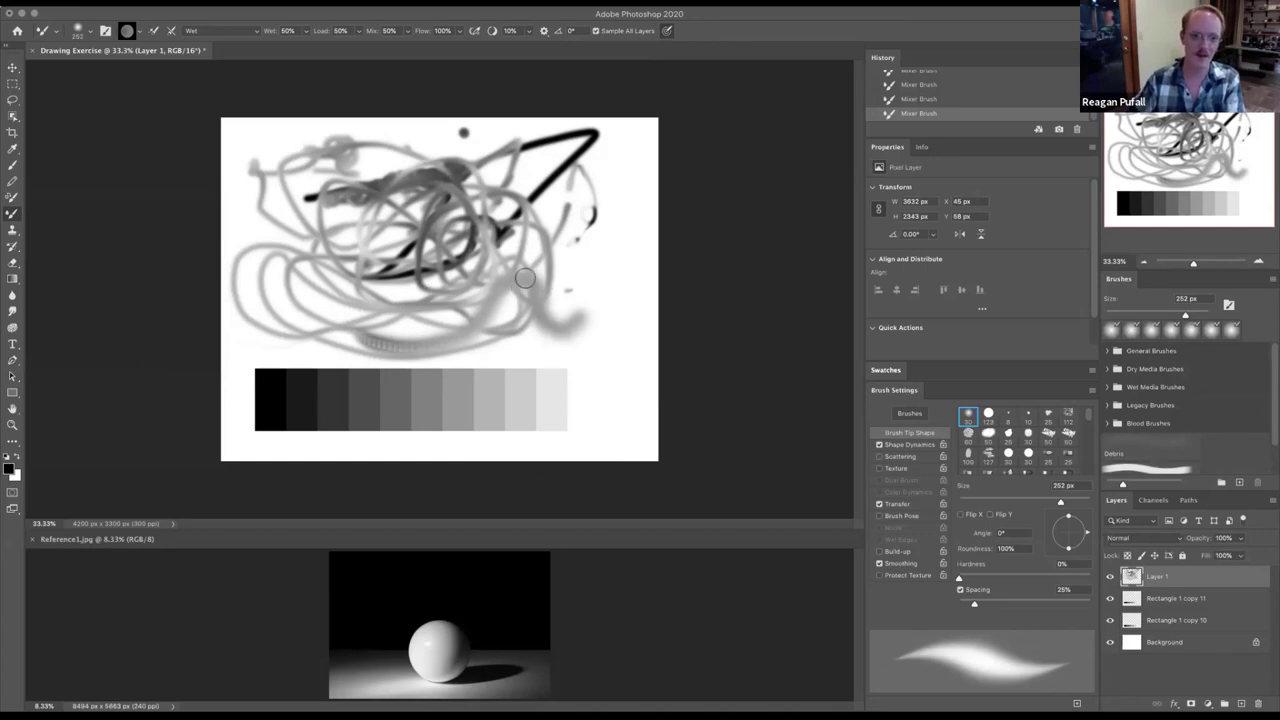
click(668, 31)
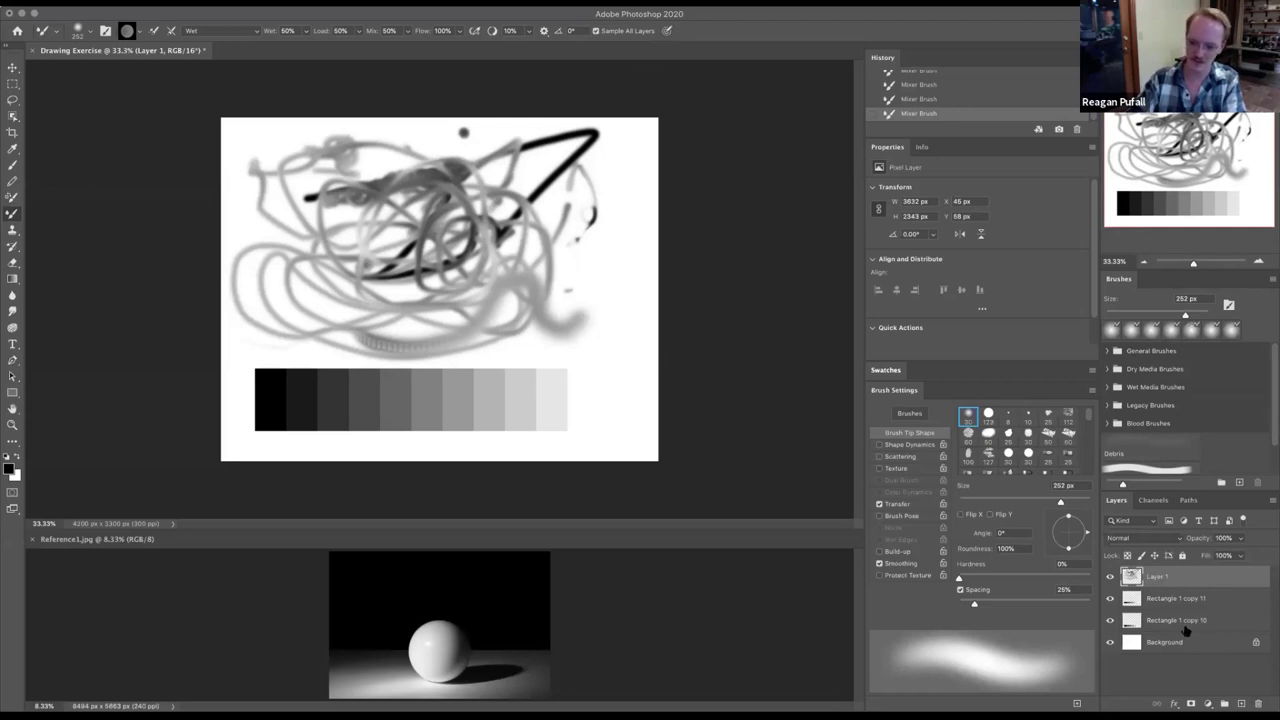
- Delete Layer 1 with its strokes, then toggle Rectangle 1 copy 11's visibility to compare
click(1261, 705)
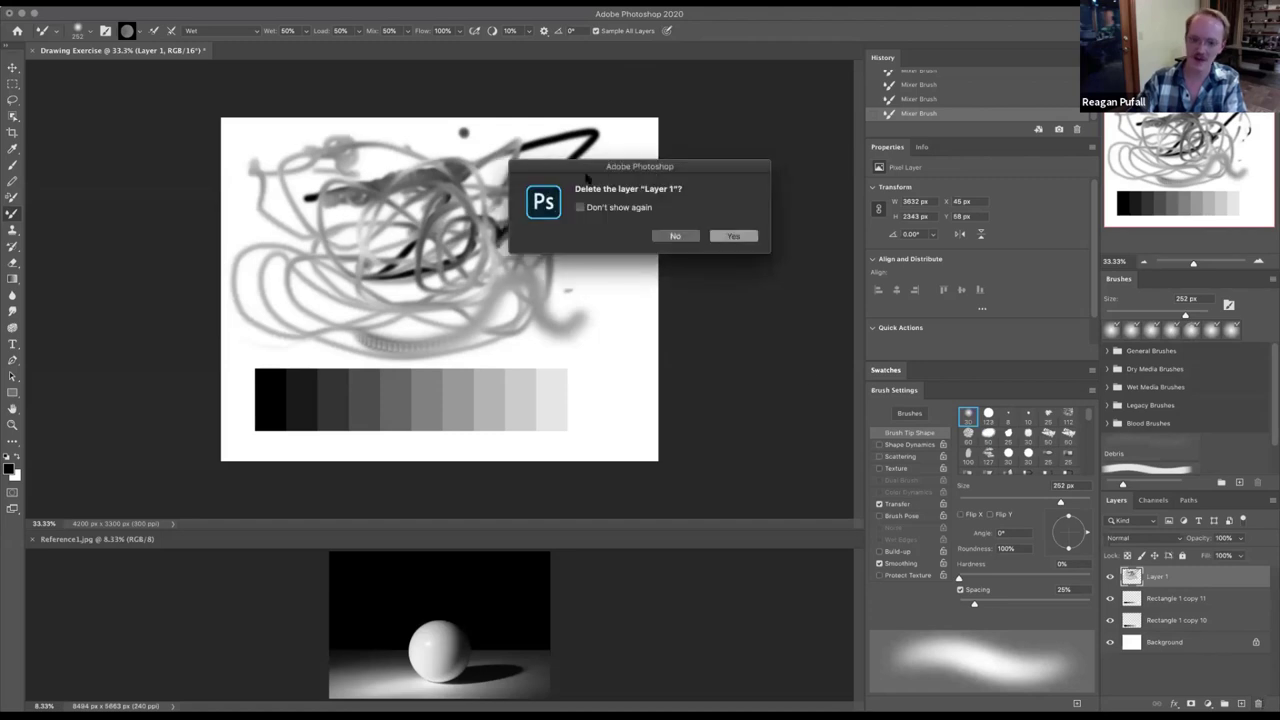
click(601, 277)
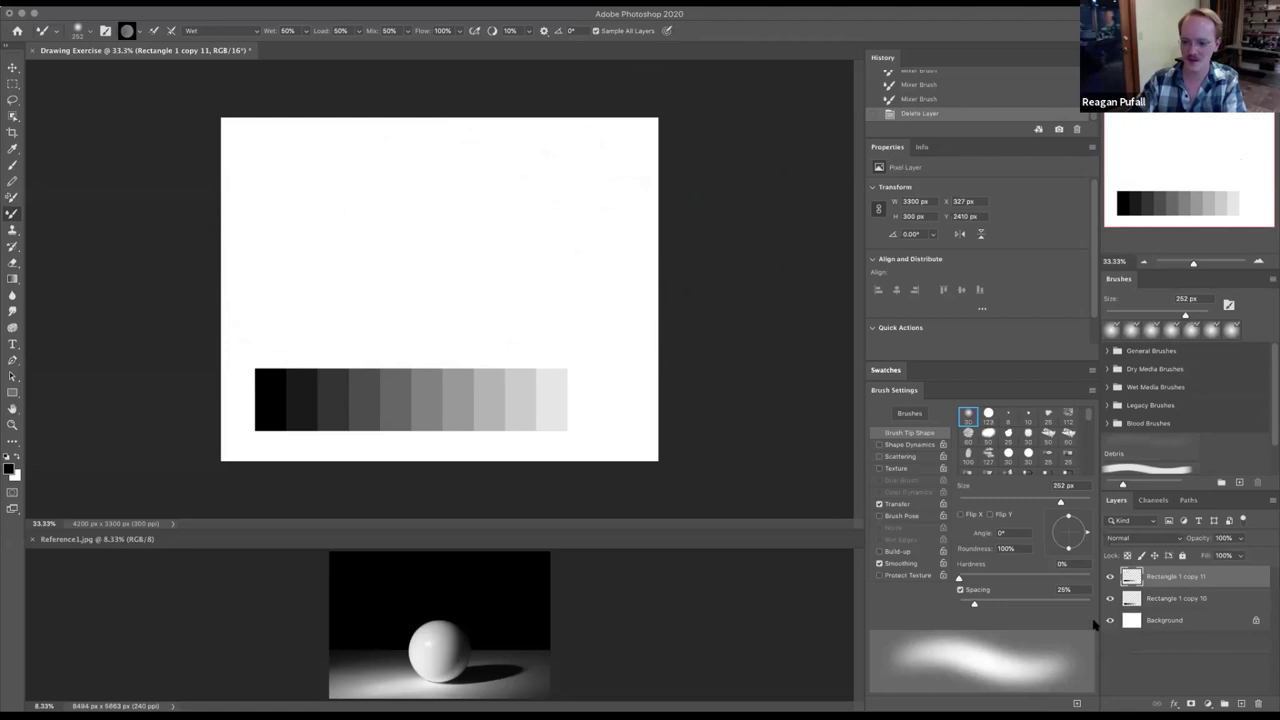
click(1109, 577)
click(1109, 577)
click(1109, 577)
click(1109, 577)
click(1109, 578)
click(1109, 579)
click(1109, 579)
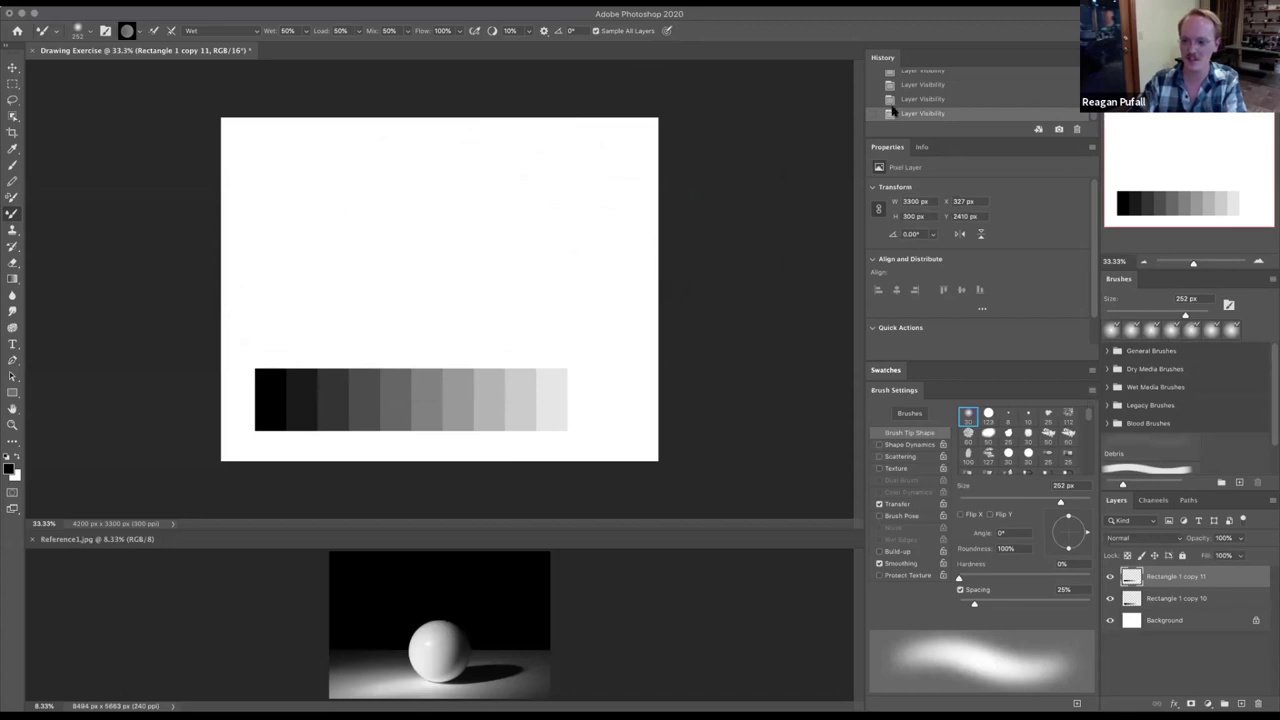
- Load Kyle's Paintbox Wet Blender from Wet Media Brushes, listing brushes by tip preview
scroll(1238, 413, down, 2)
scroll(1238, 413, up, 2)
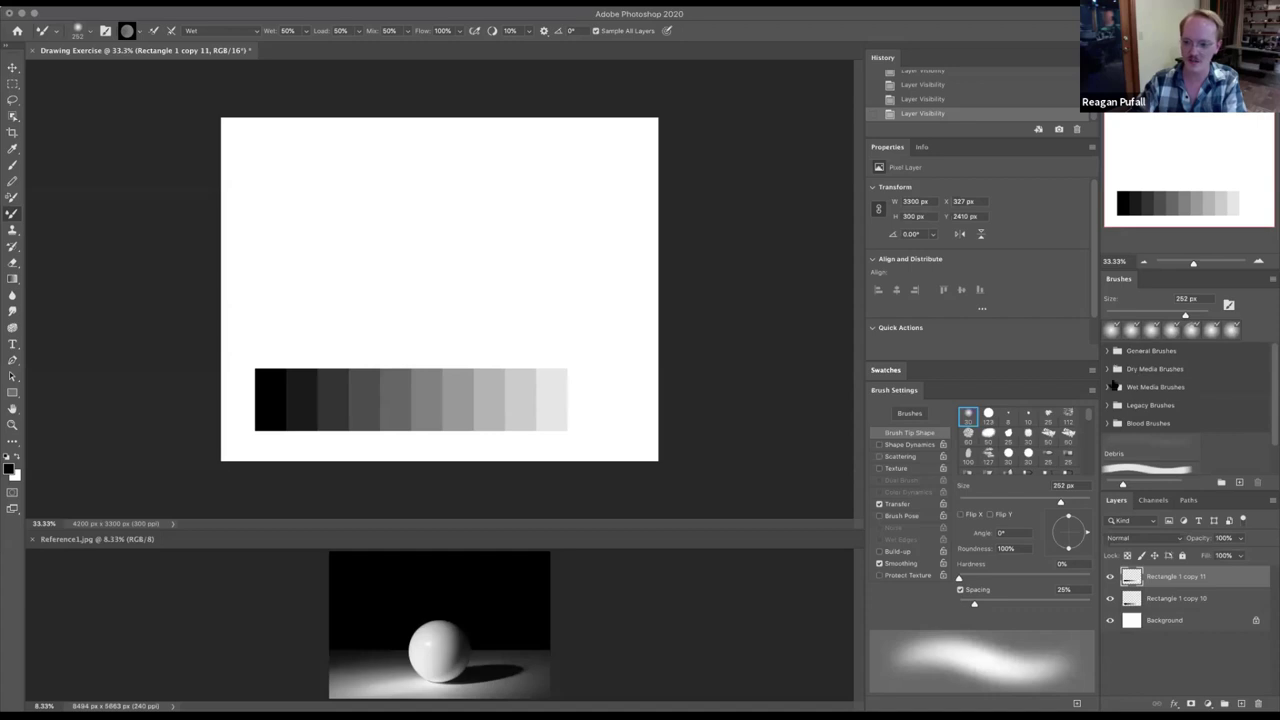
click(1108, 387)
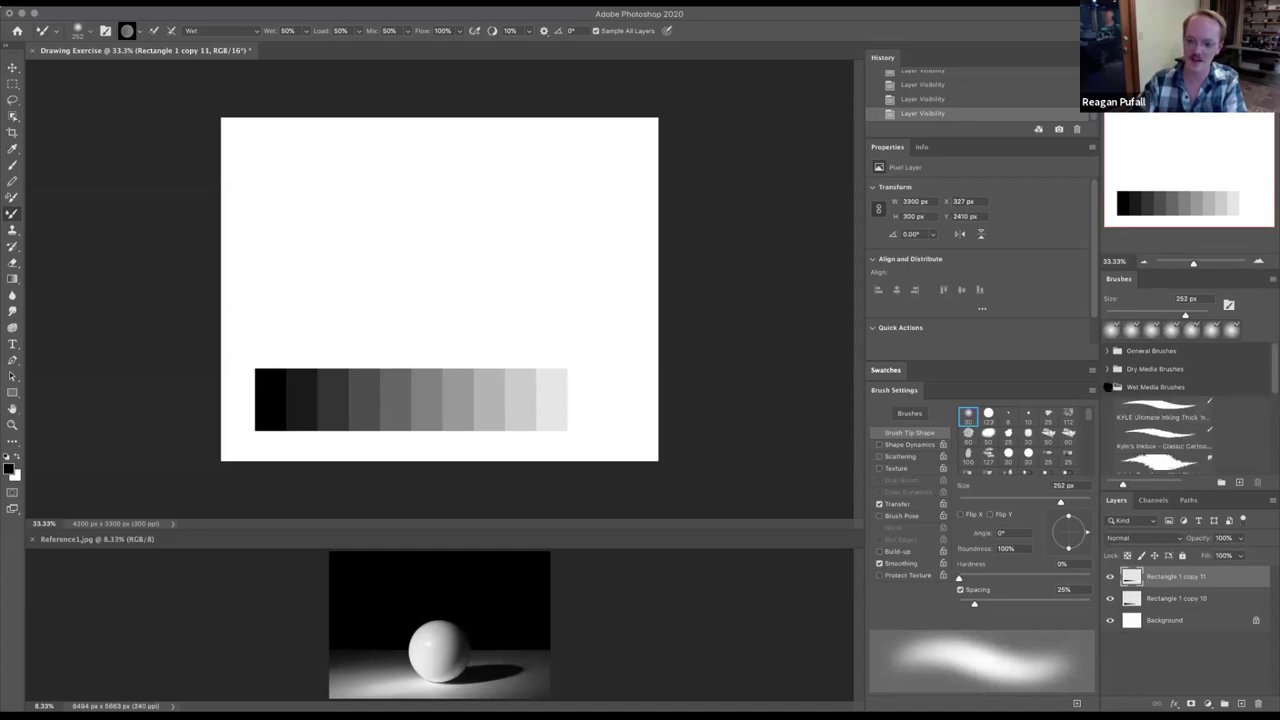
scroll(1157, 407, down, 1)
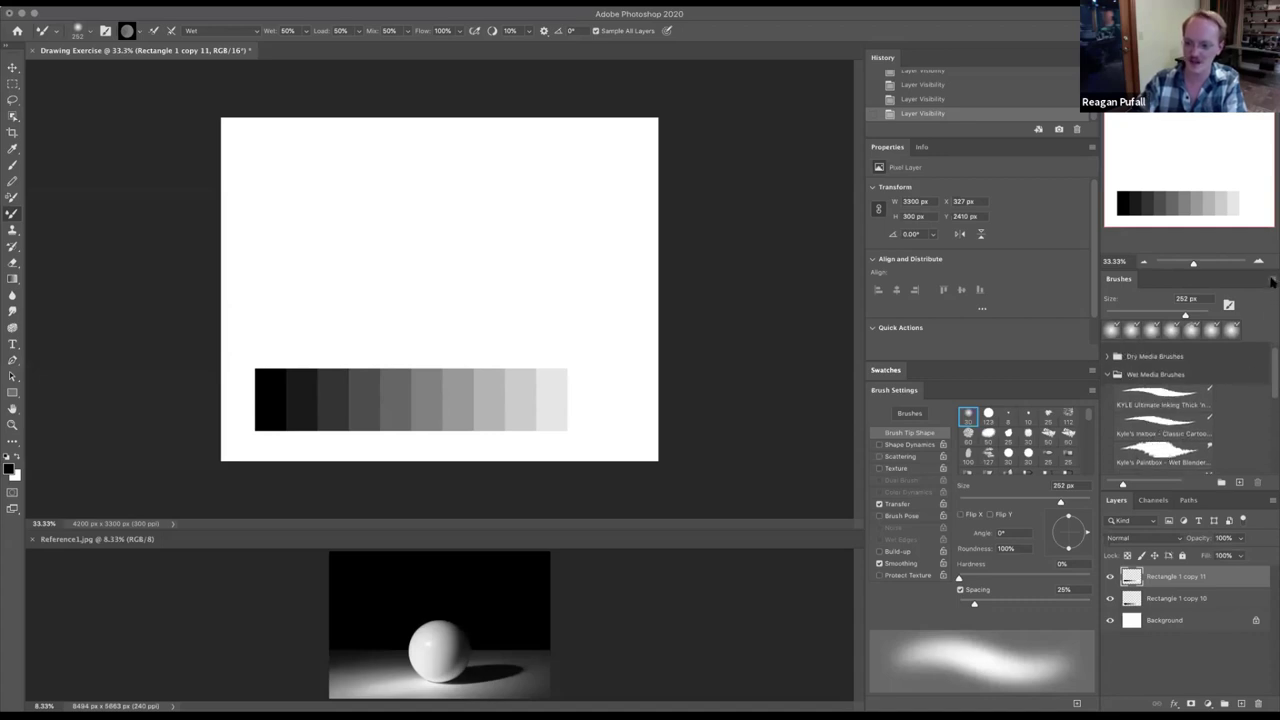
click(1272, 281)
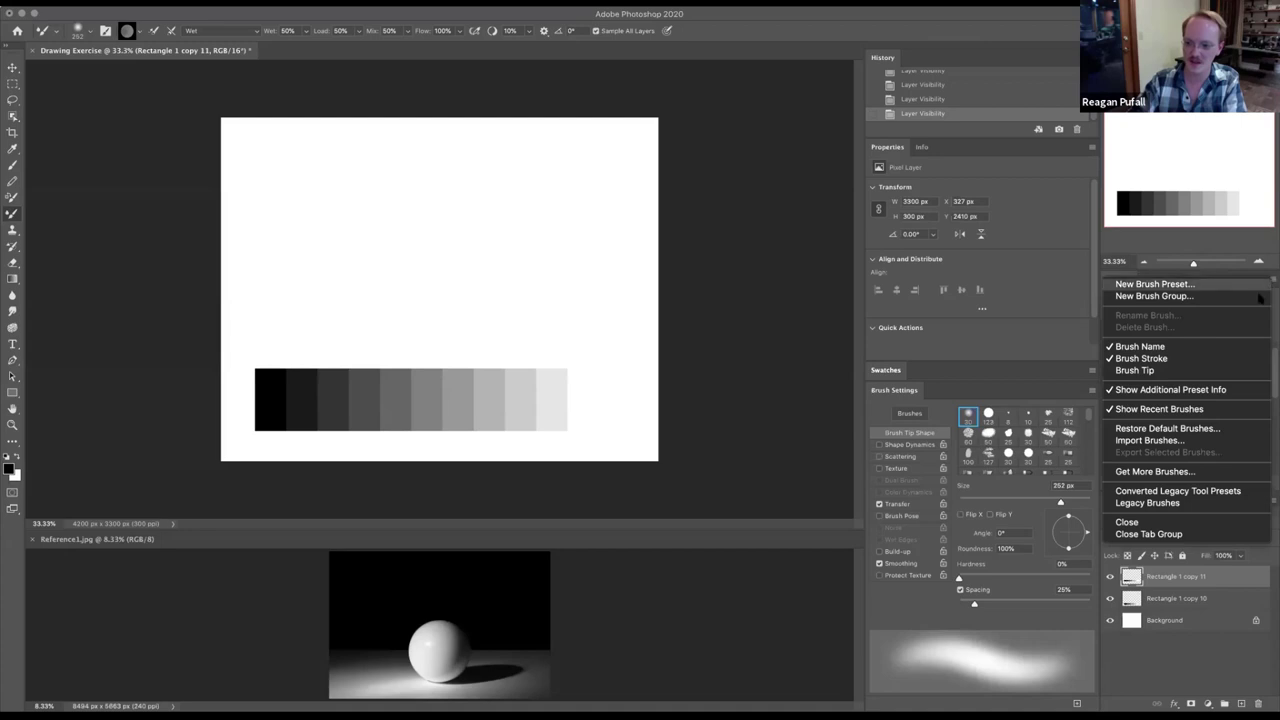
click(1136, 371)
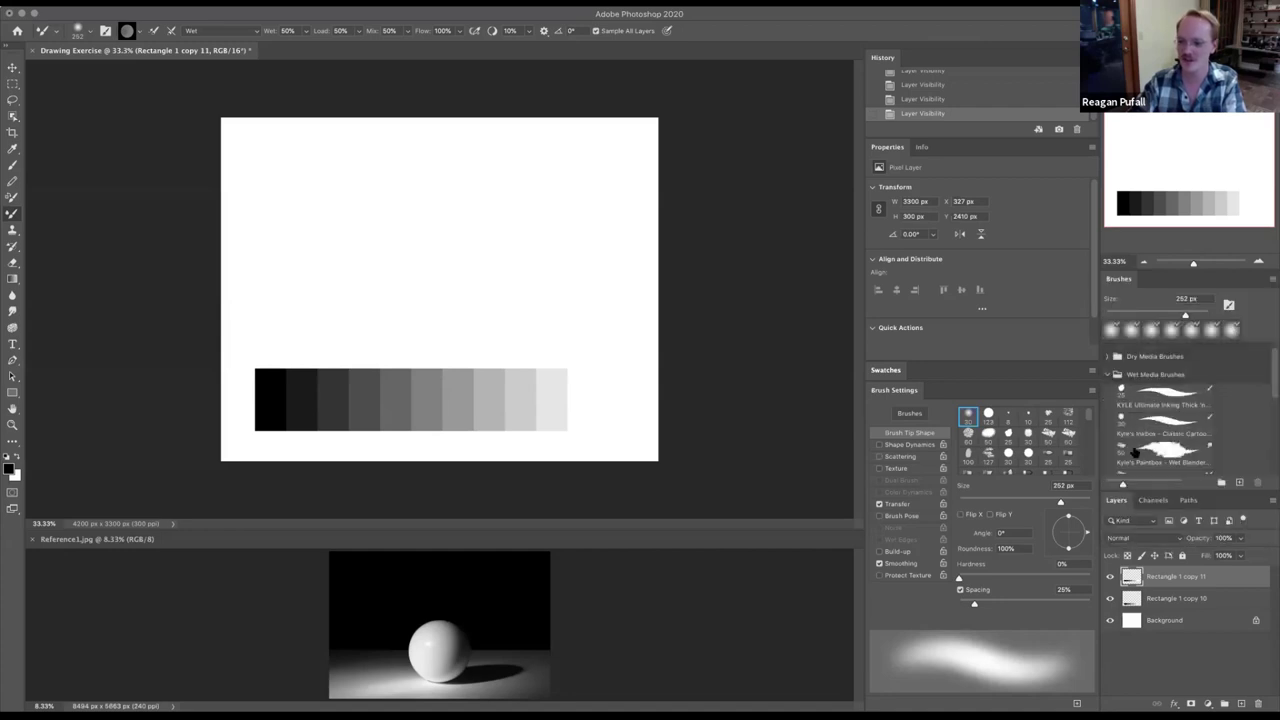
scroll(1251, 448, down, 1)
scroll(1250, 440, down, 1)
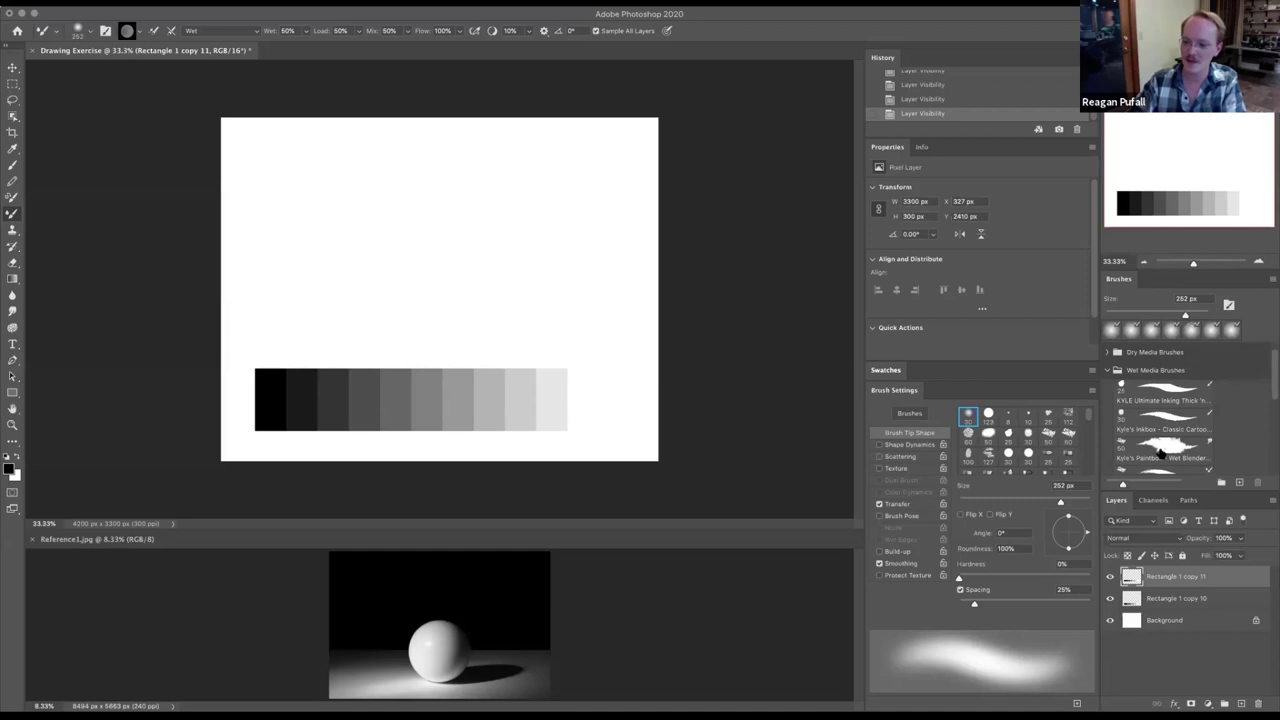
click(1162, 450)
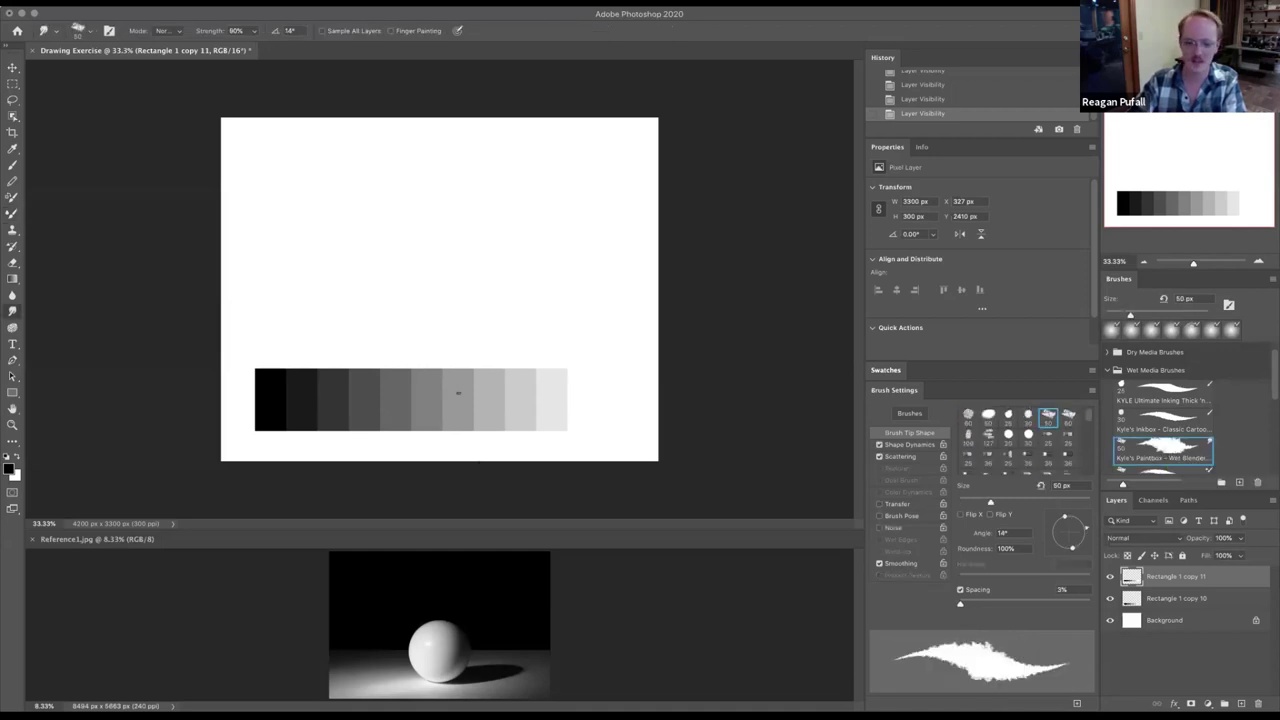
- Set the smudge brush size to 75 px
right_click(454, 382)
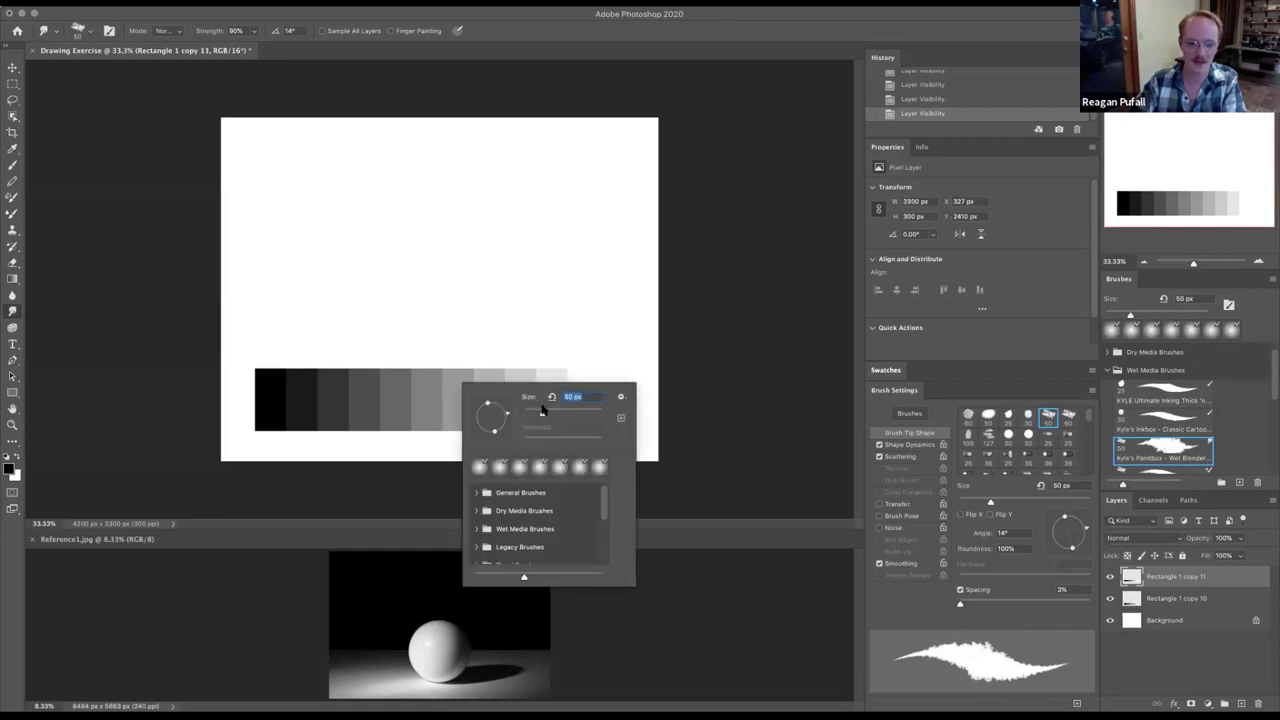
text(75)
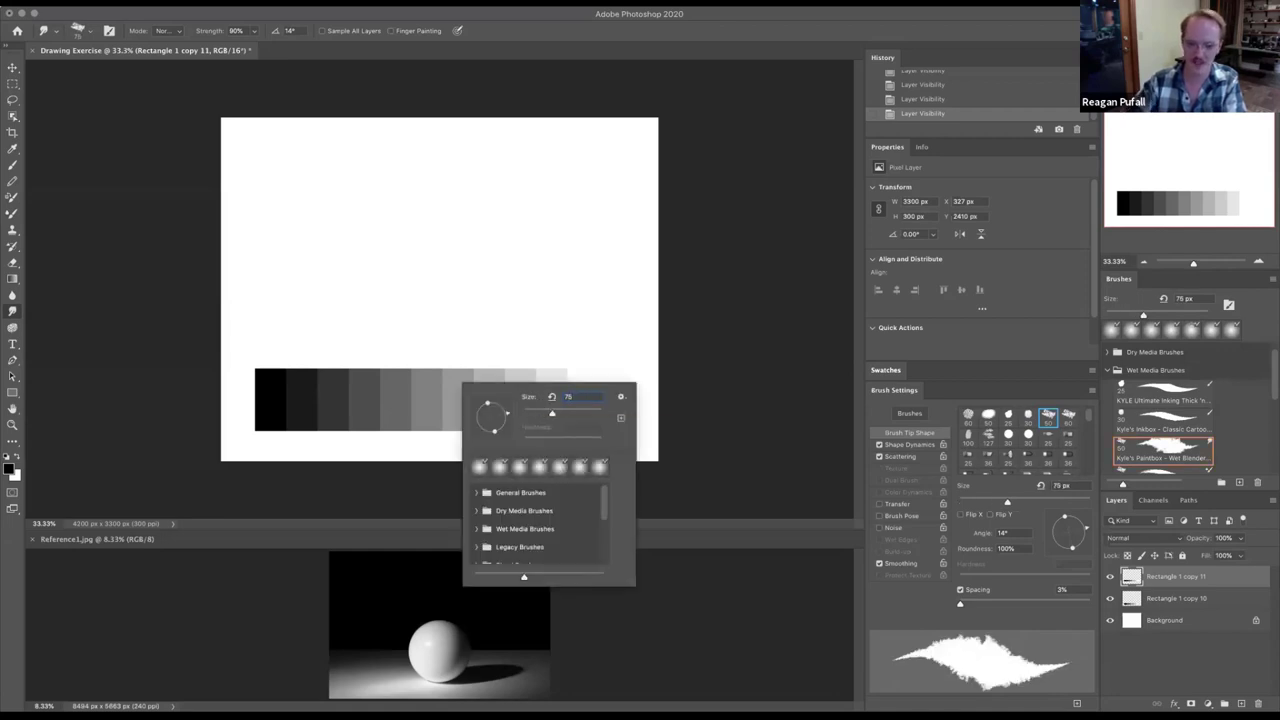
click(595, 381)
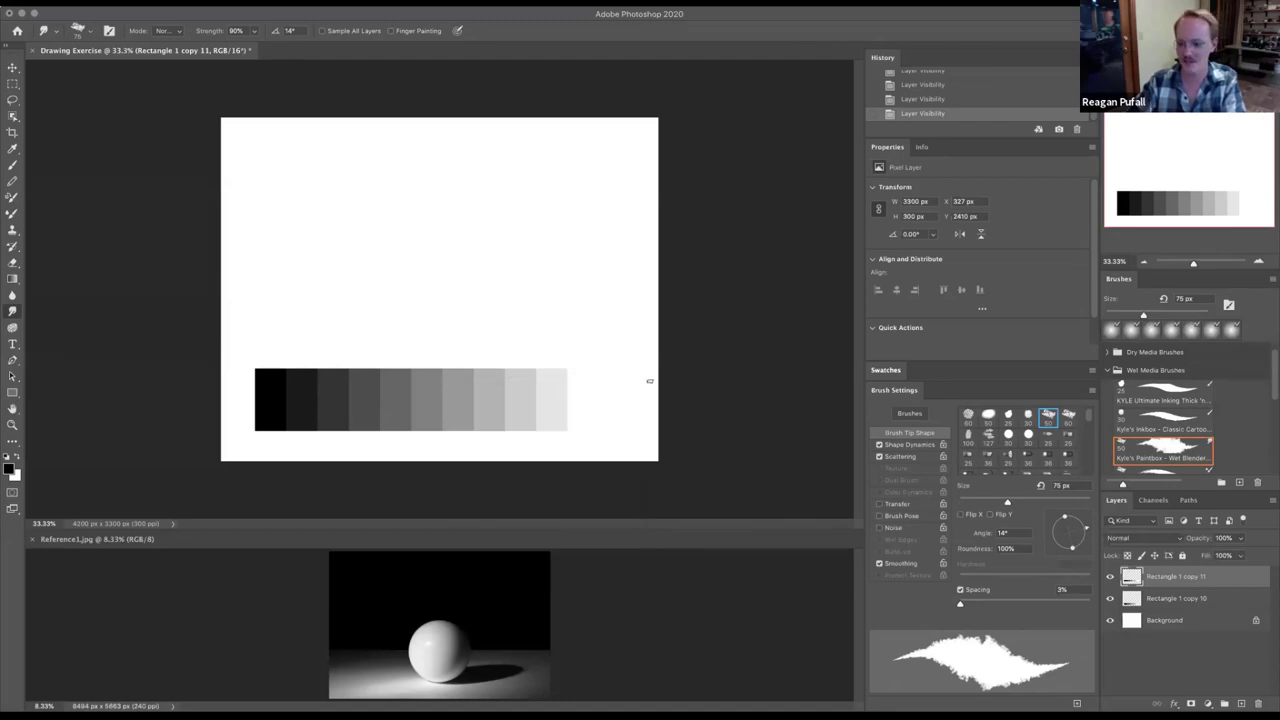
scroll(1124, 453, down, 1)
scroll(1124, 453, down, 1)
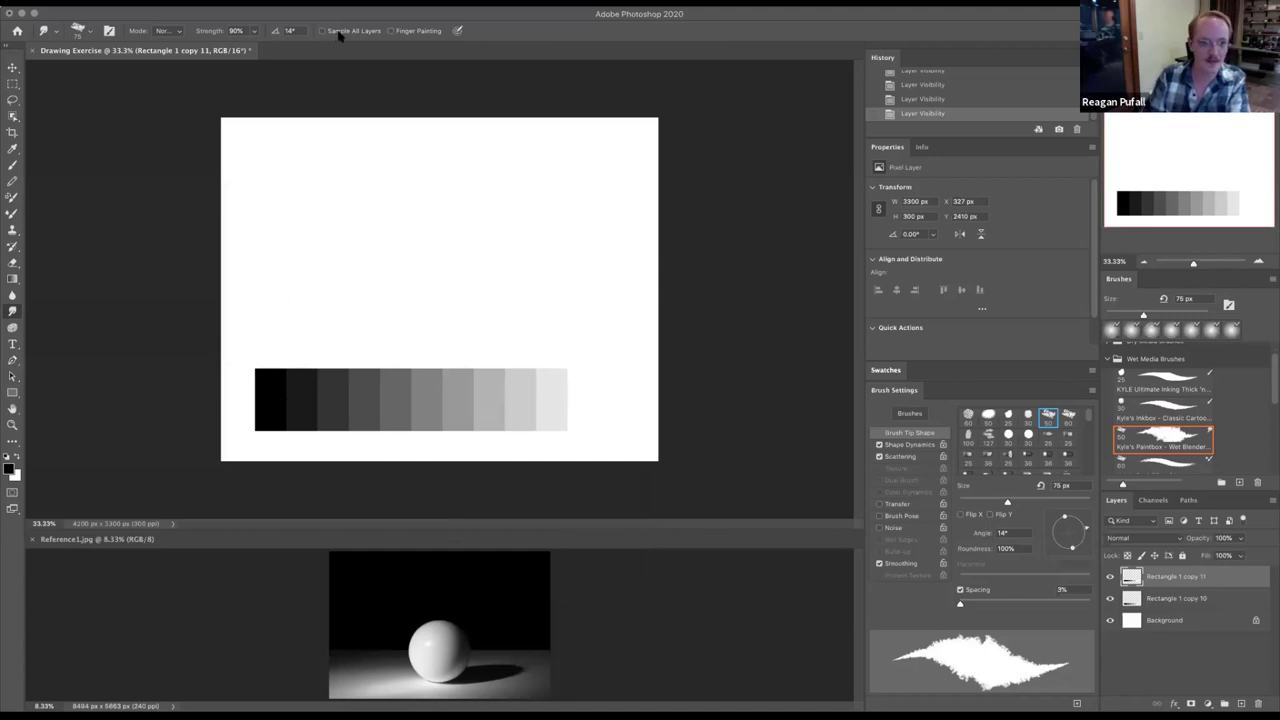
- Enable pressure for strength, smudge the black swatches, and hide Rectangle 1 copy 10
click(460, 30)
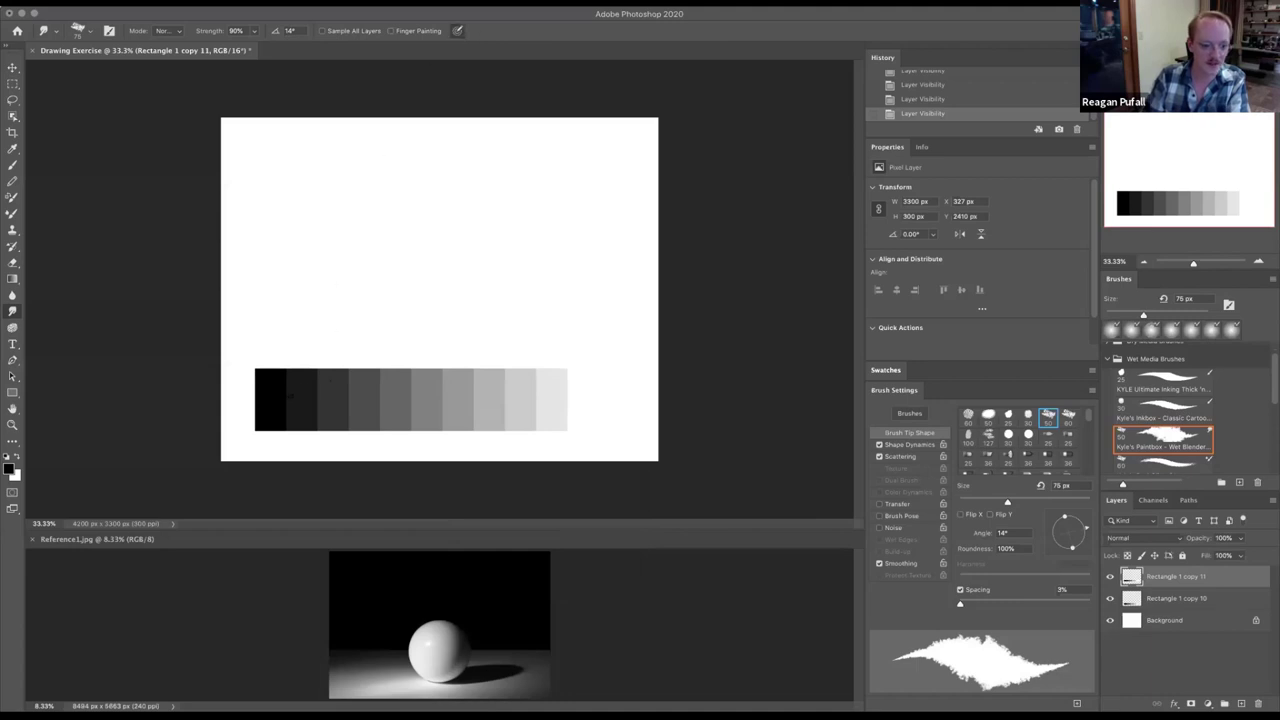
mouse_move(290, 396)
mouse_down()
mouse_move(286, 373)
mouse_move(278, 388)
mouse_up()
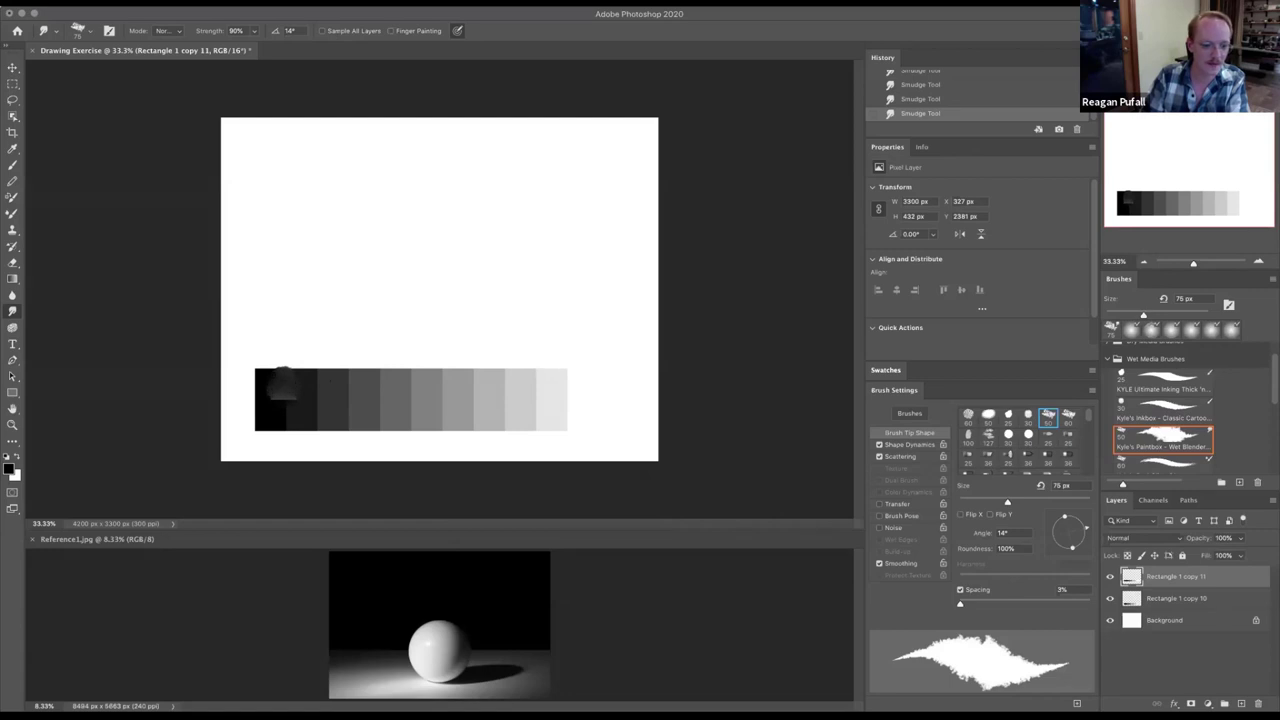
drag(276, 372, 278, 368)
click(1109, 598)
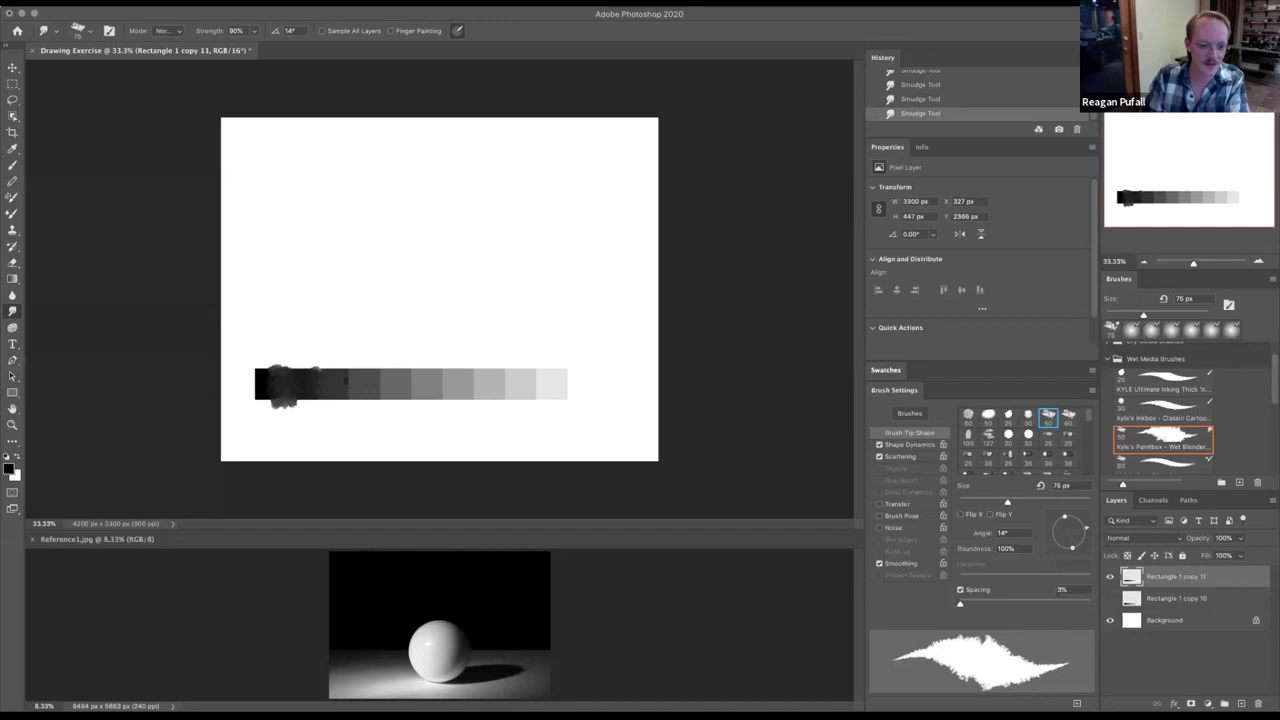
drag(342, 383, 350, 382)
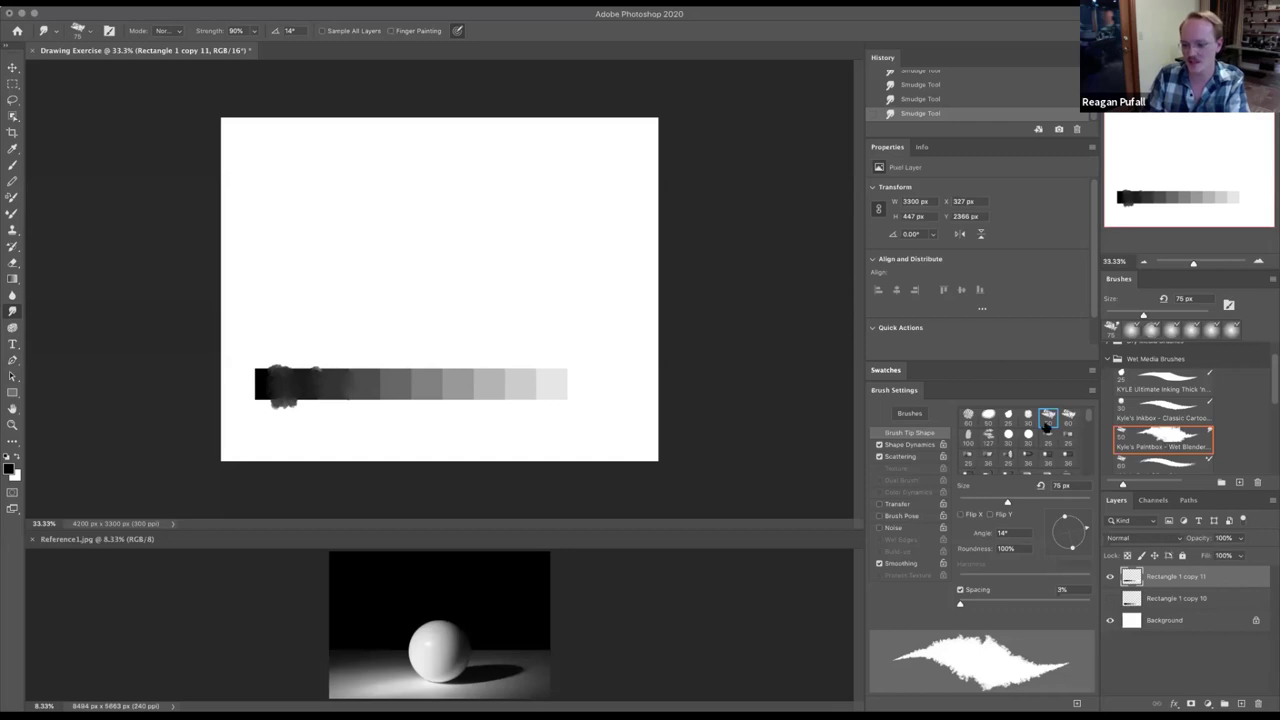
- Try small round brush tips and set the brush size to 55 px
click(1008, 440)
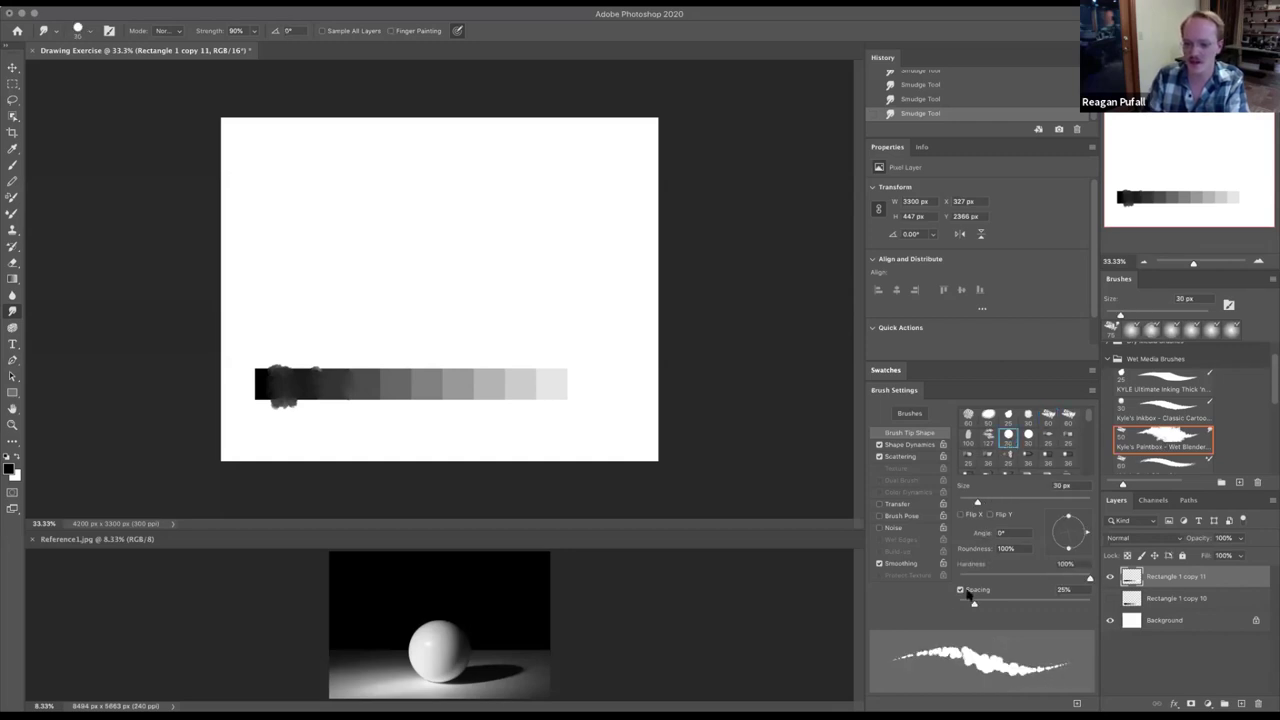
click(1029, 438)
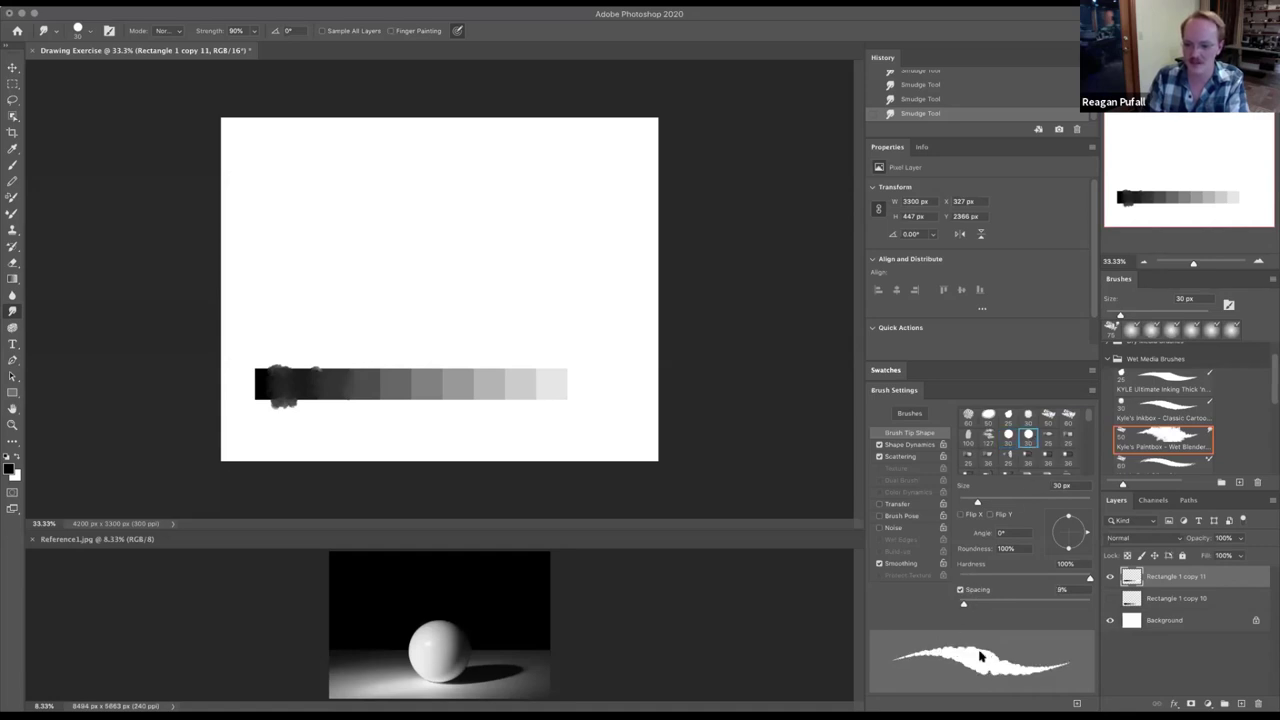
right_click(423, 336)
text(55)
key(Return)
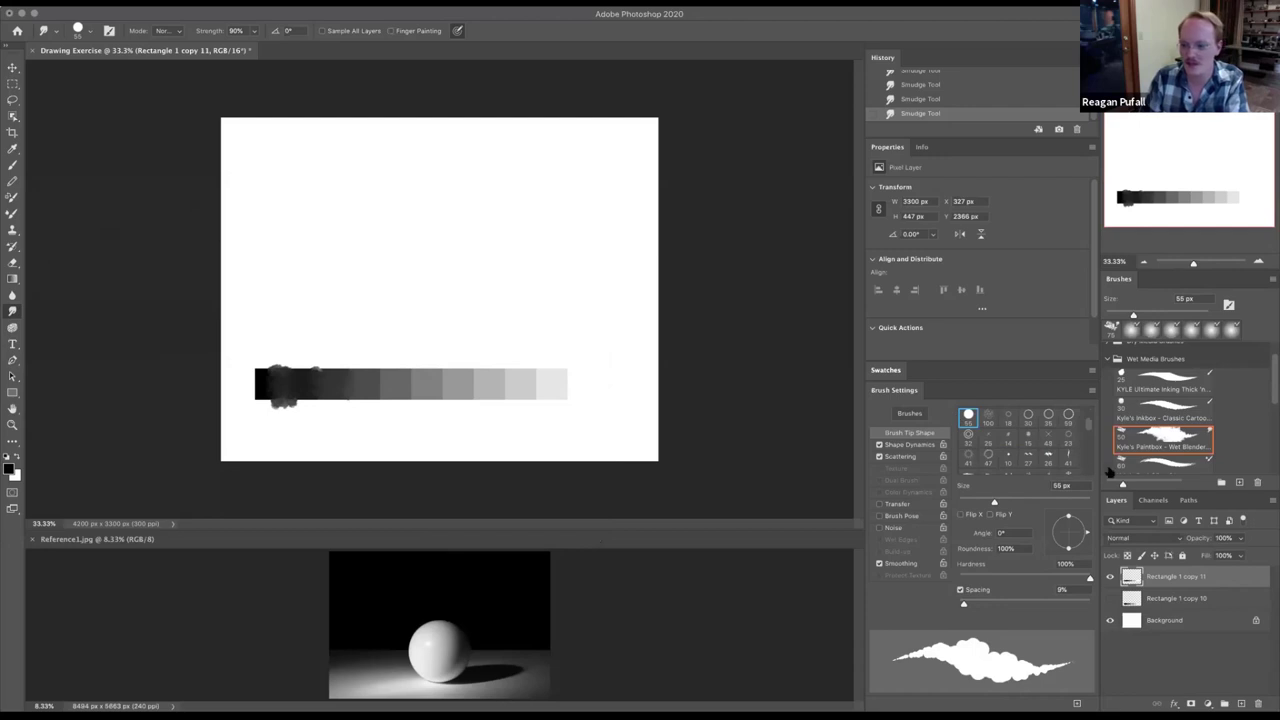
- Switch to the Mixer Brush using the Hard Round preset
scroll(1240, 385, up, 3)
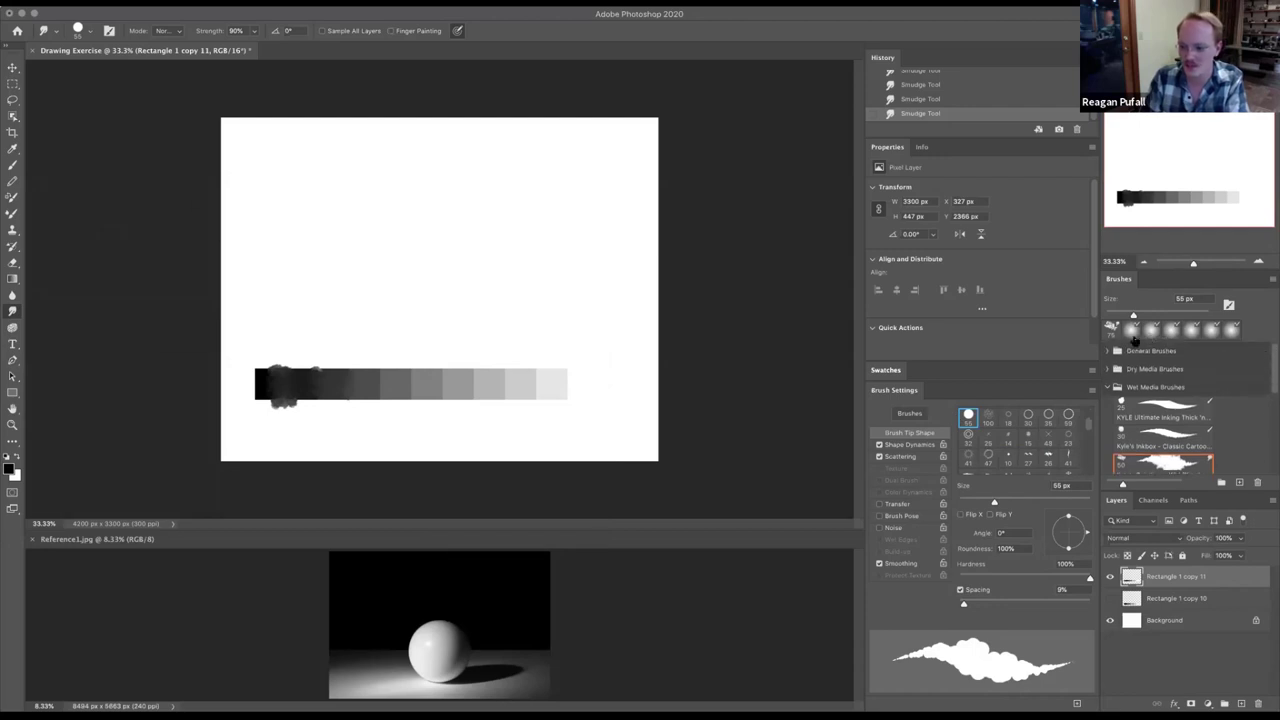
scroll(1112, 352, up, 3)
click(1130, 406)
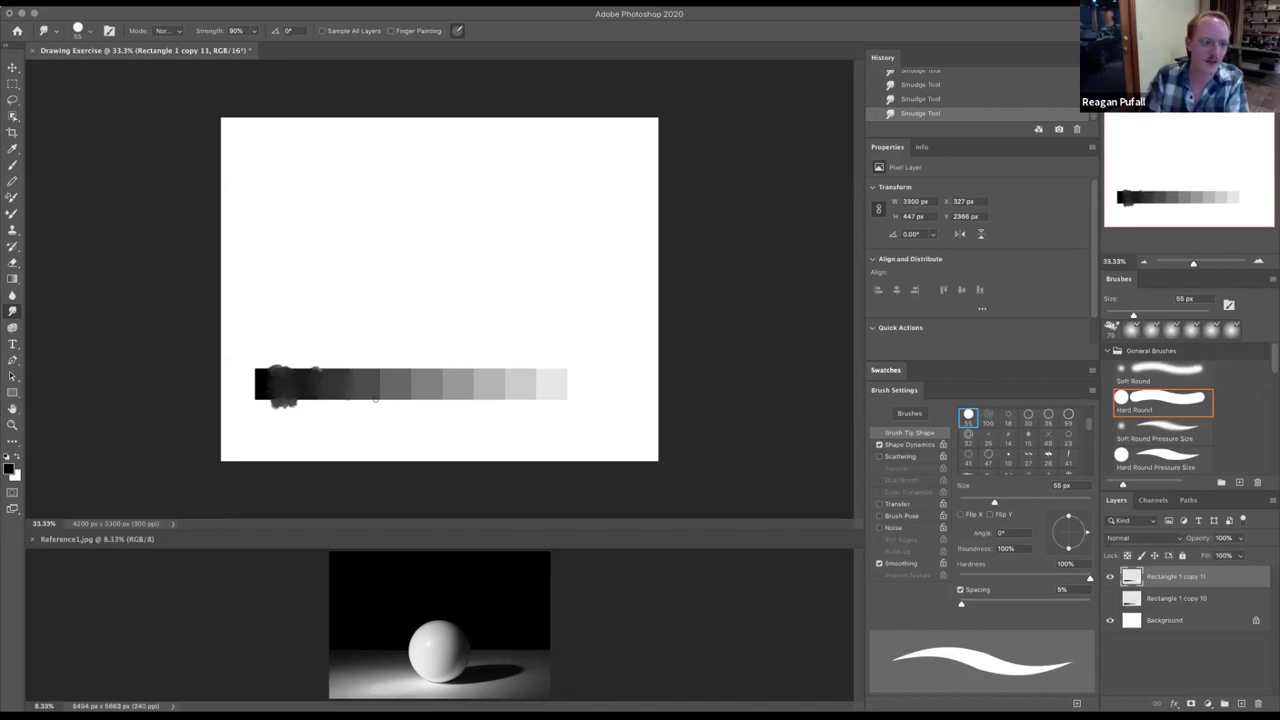
click(12, 213)
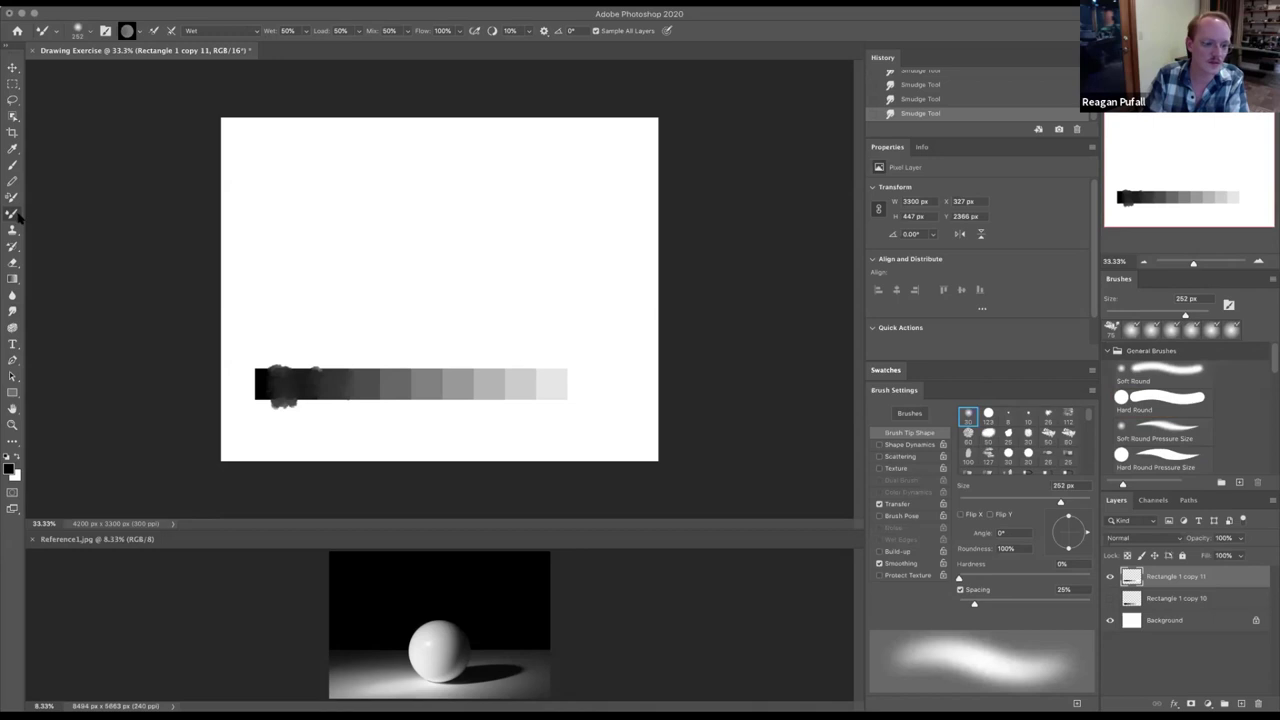
click(1150, 401)
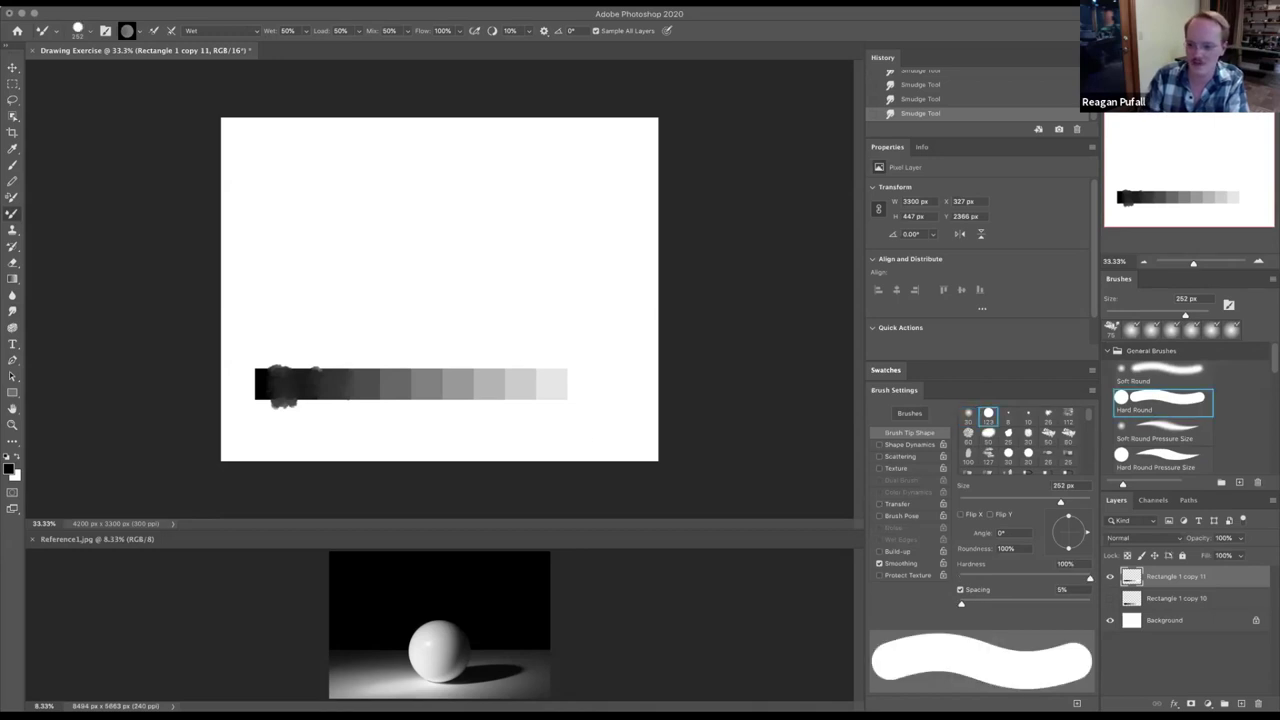
- Resize the Mixer Brush to about 51 px, undo test strokes, enable clean after stroke, empty the brush
right_click(438, 367)
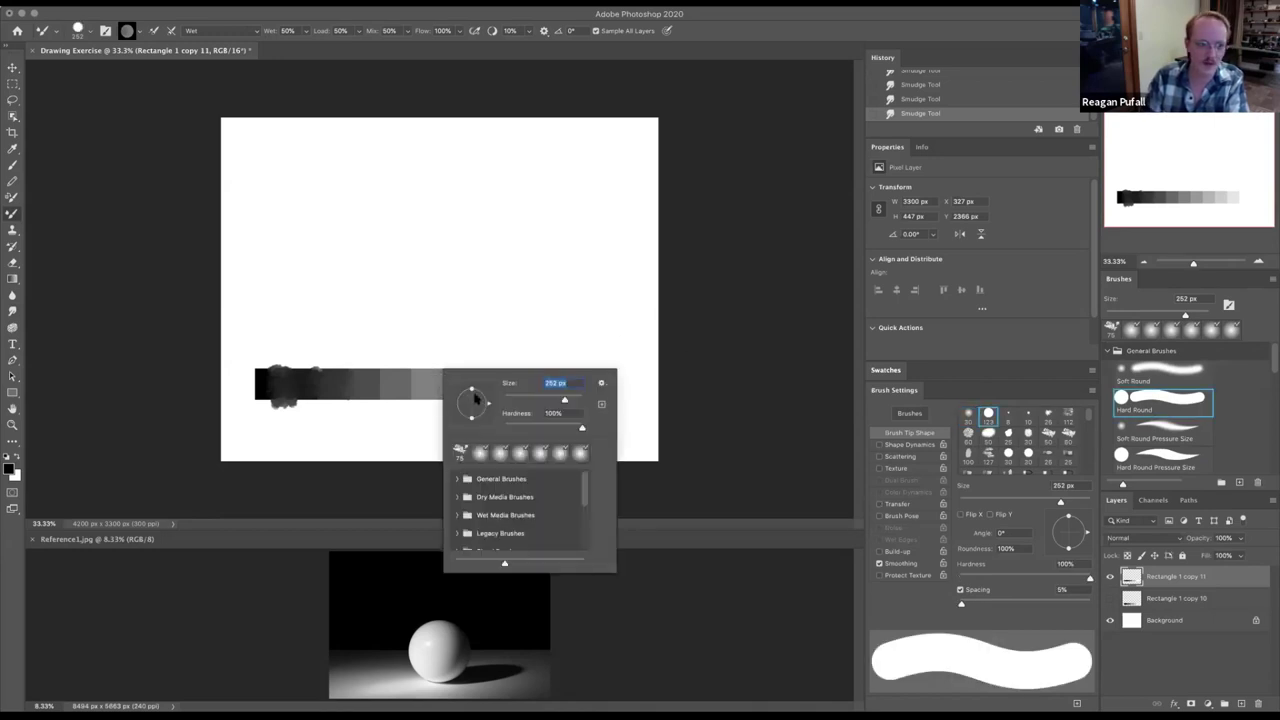
drag(529, 397, 523, 400)
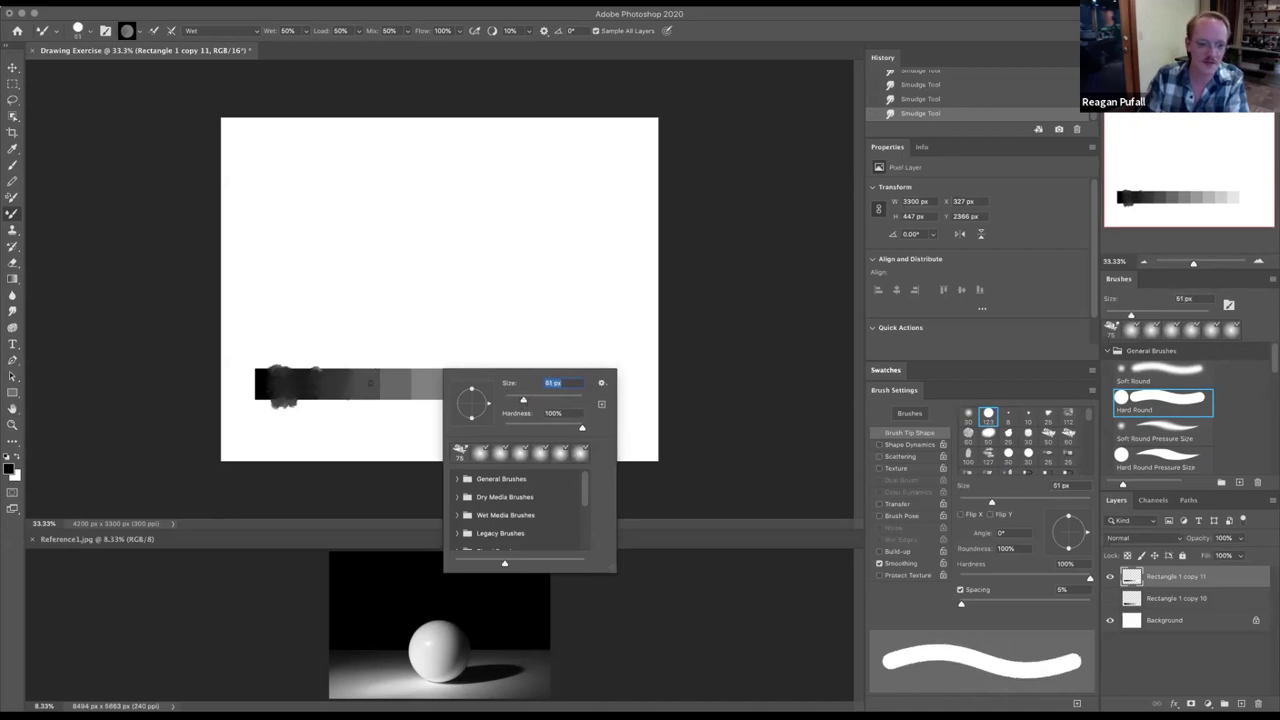
key(Return)
key(ctrl+z)
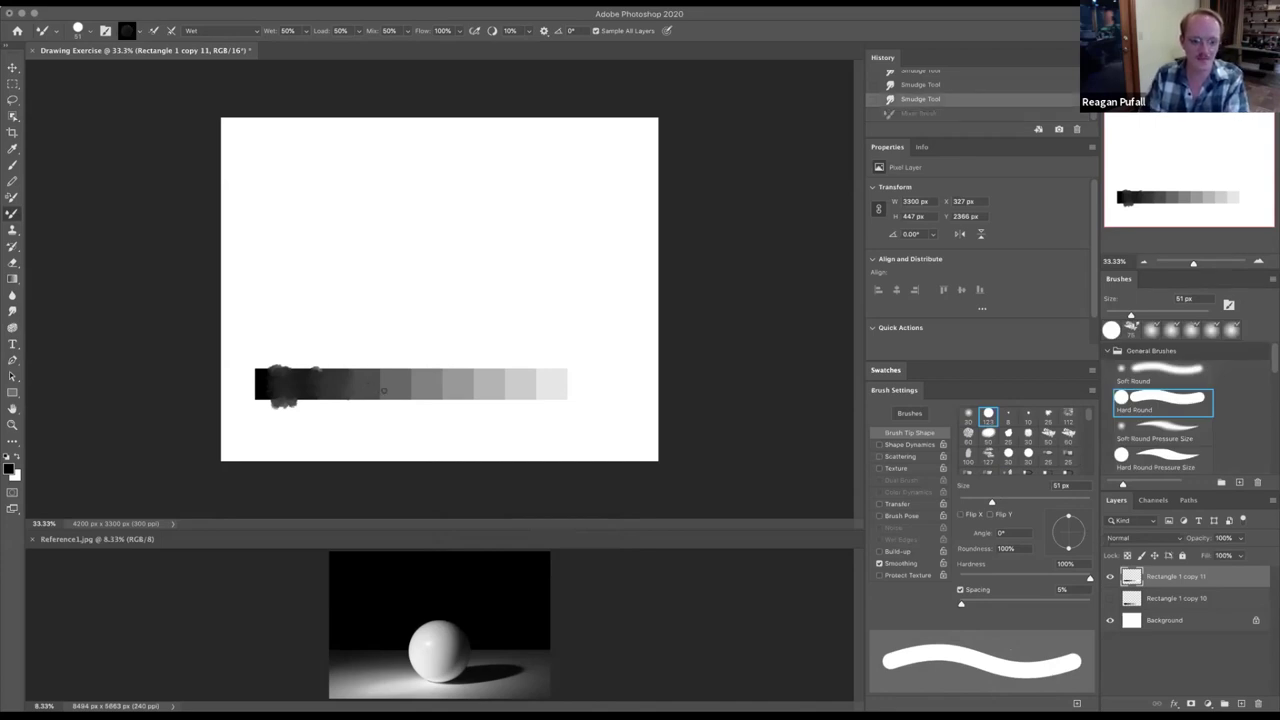
drag(386, 340, 360, 294)
key(ctrl+z)
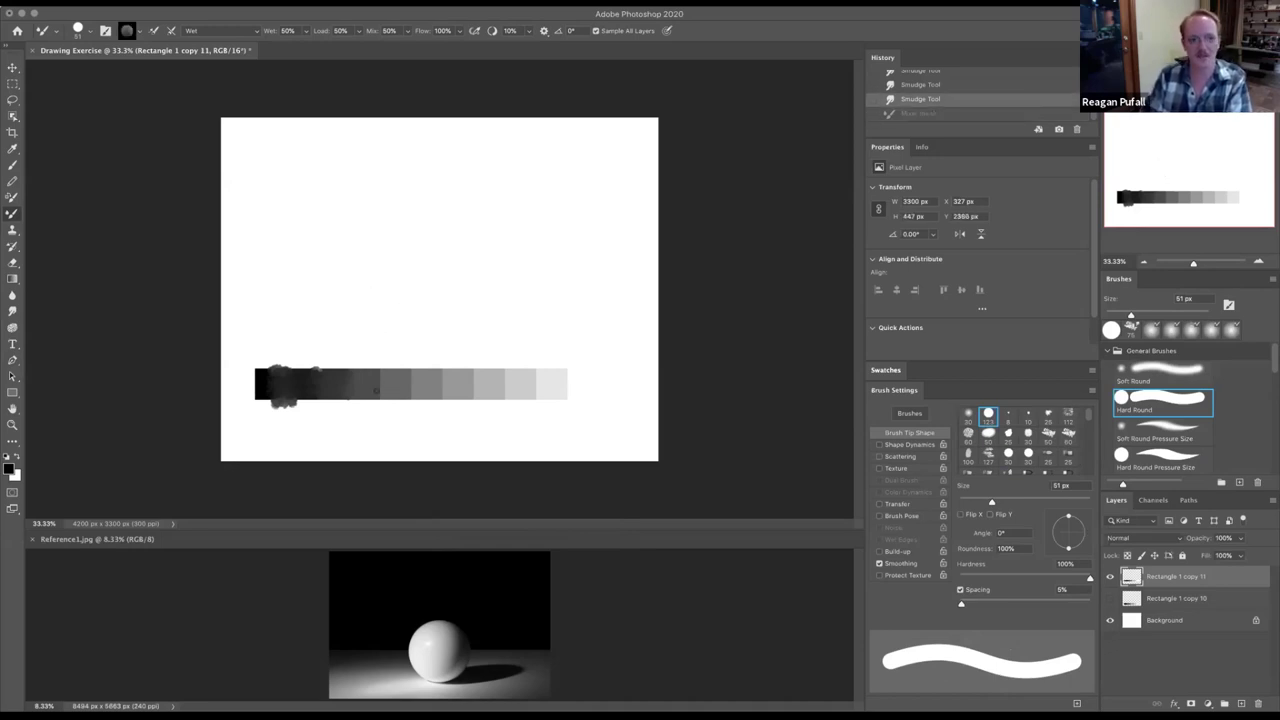
click(170, 32)
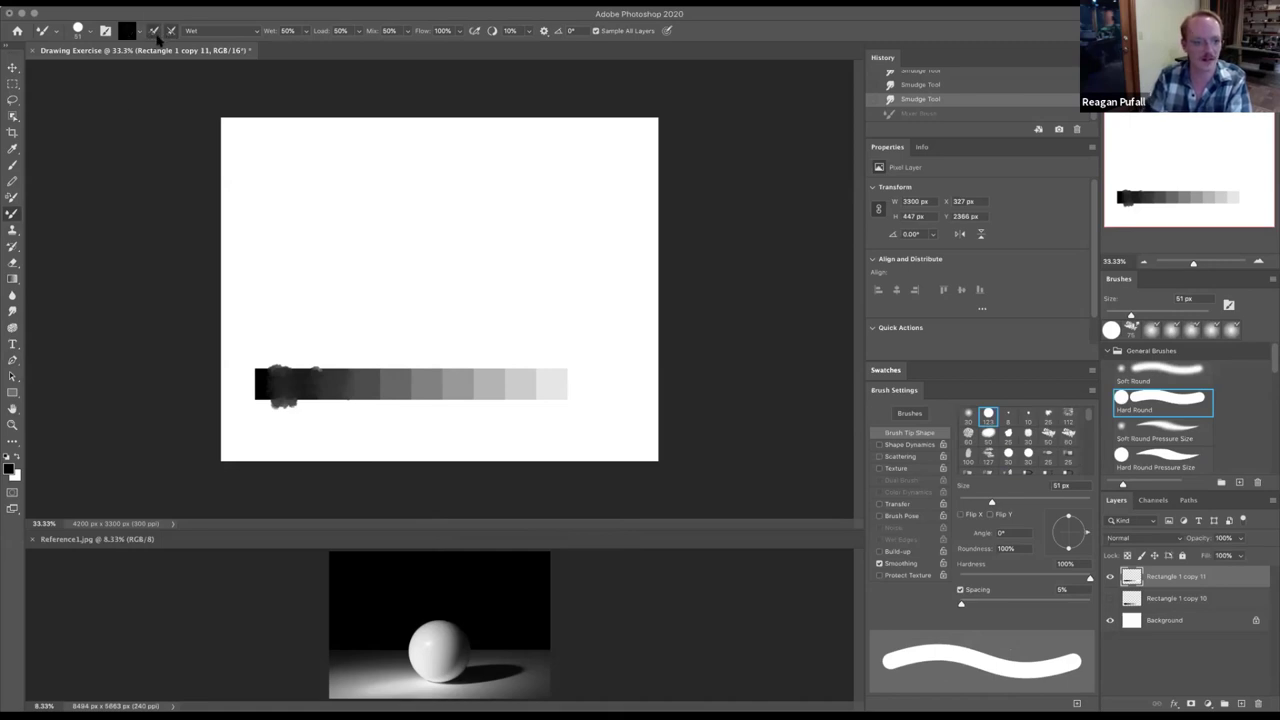
click(155, 33)
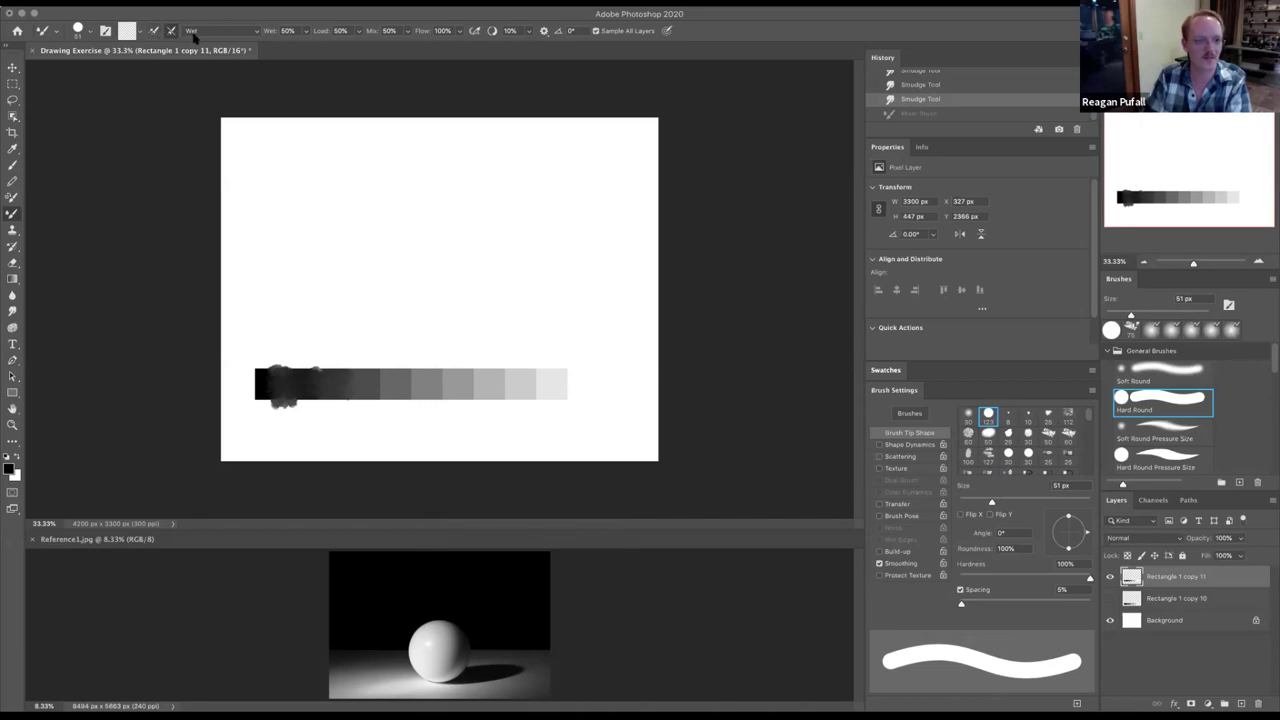
- Choose the Wet, Heavy Mix preset and blend the dark swatches with dabs and an upward streak
click(197, 31)
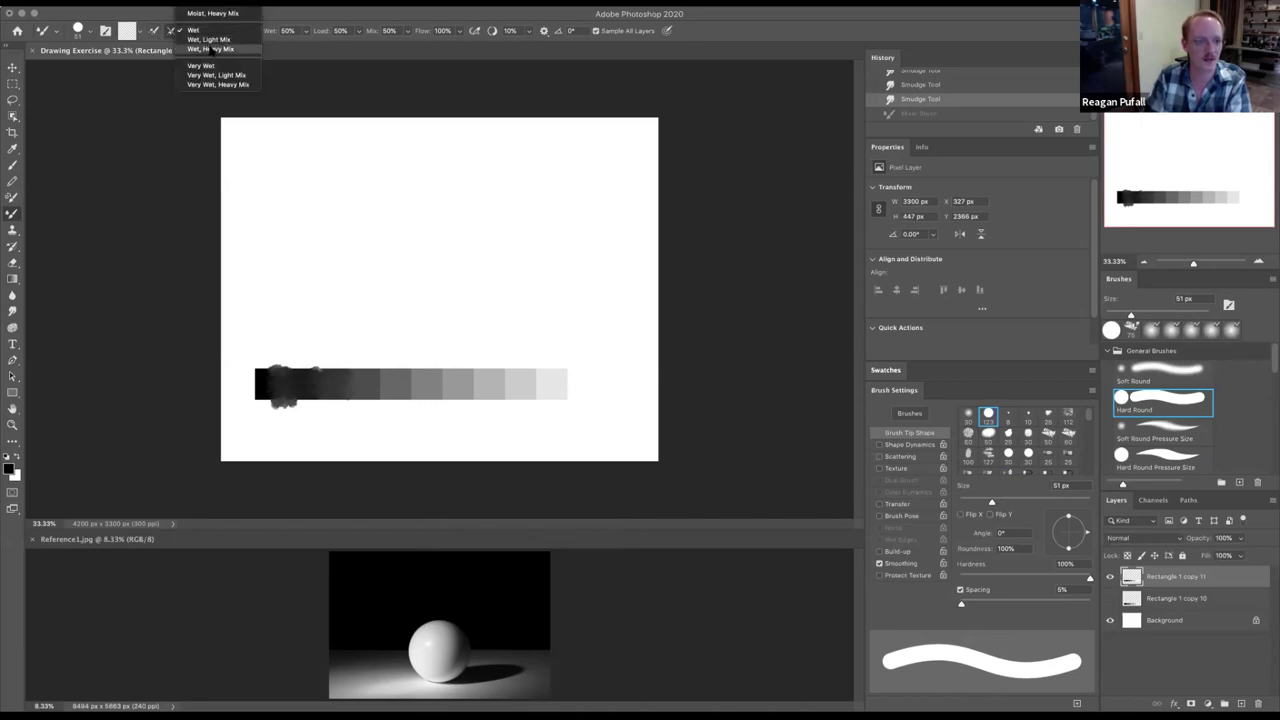
click(211, 48)
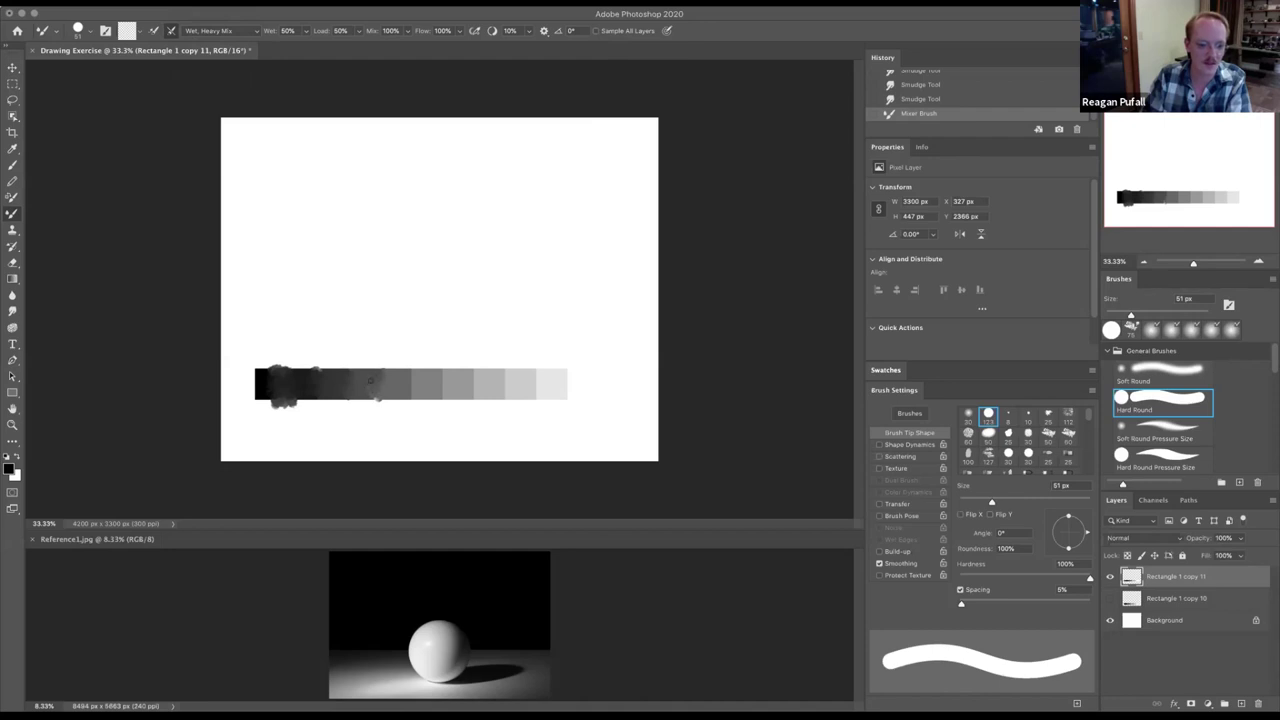
click(384, 392)
click(385, 386)
click(386, 382)
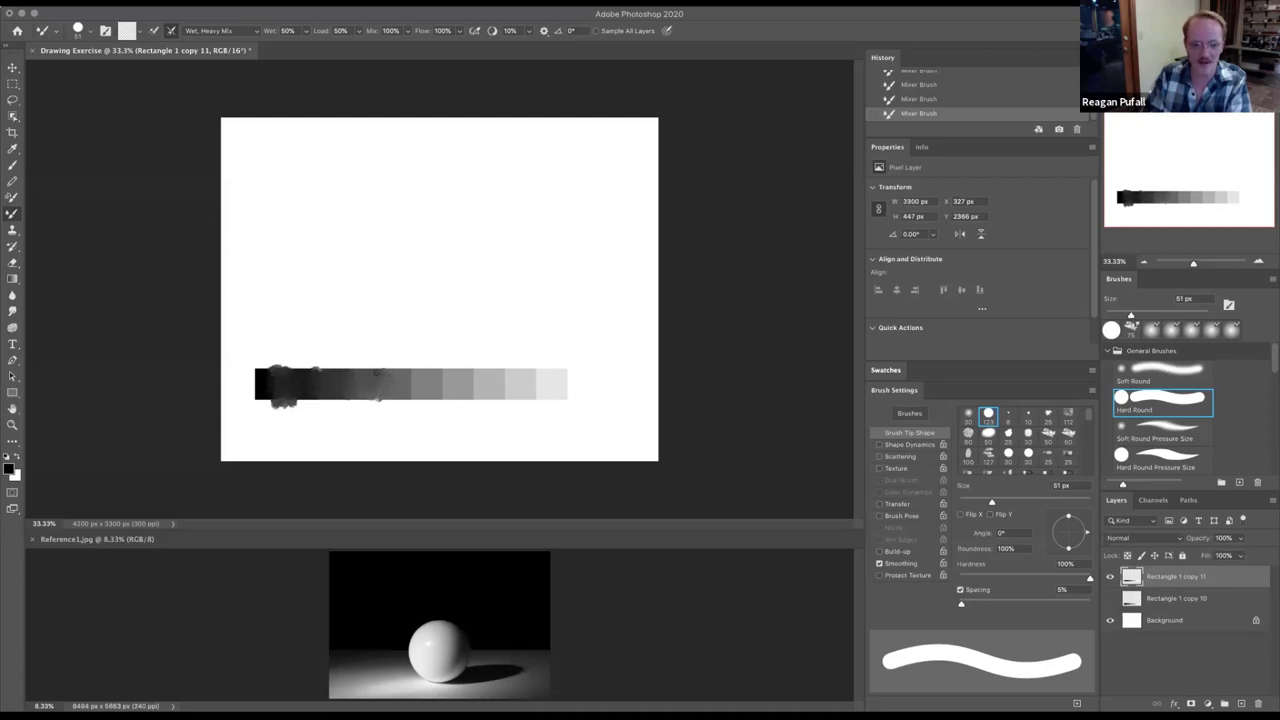
mouse_move(387, 378)
mouse_down()
mouse_move(336, 357)
mouse_move(334, 406)
mouse_up()
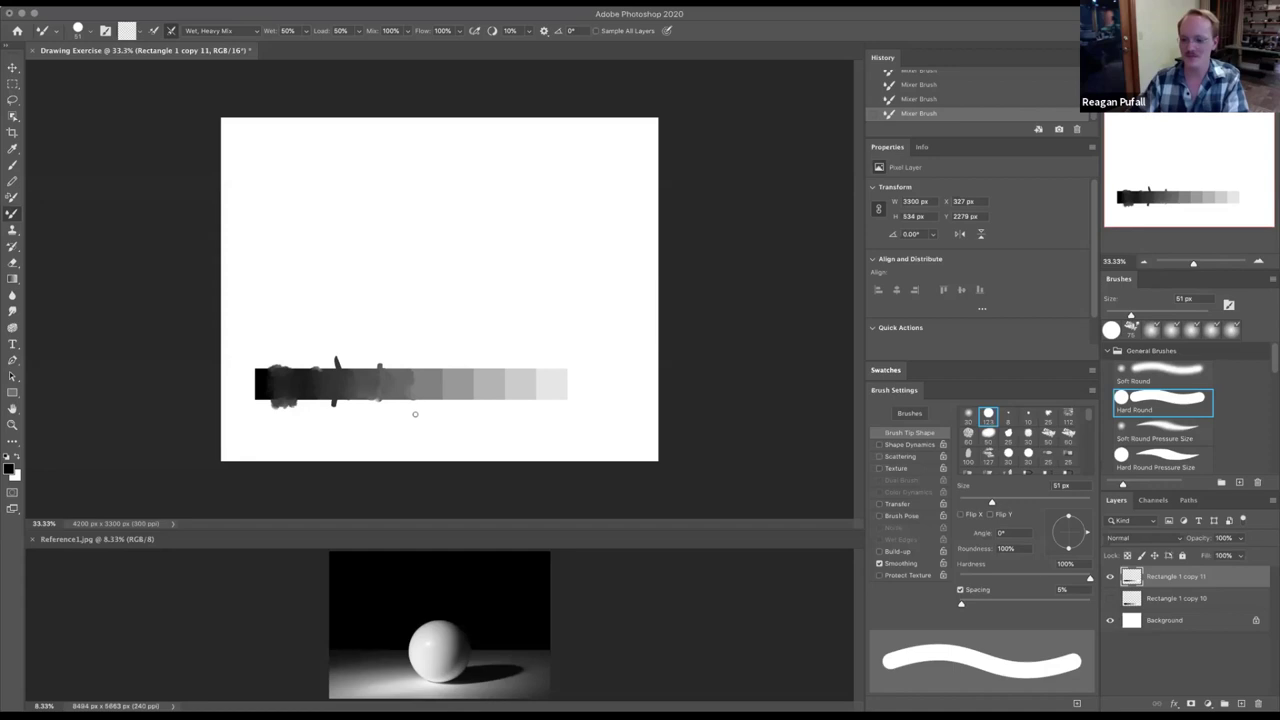
- Show Rectangle 1 copy 10, load its selection, and use it to mask Rectangle 1 copy 11
click(1109, 598)
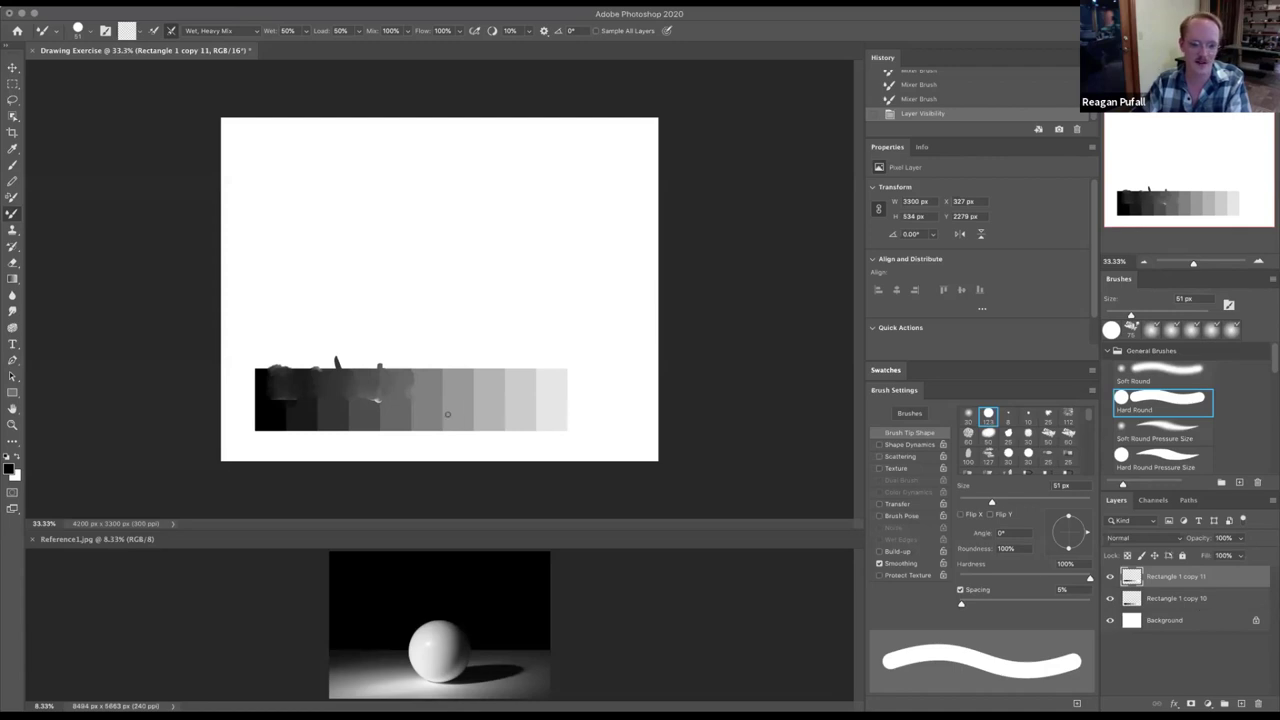
click(1135, 600)
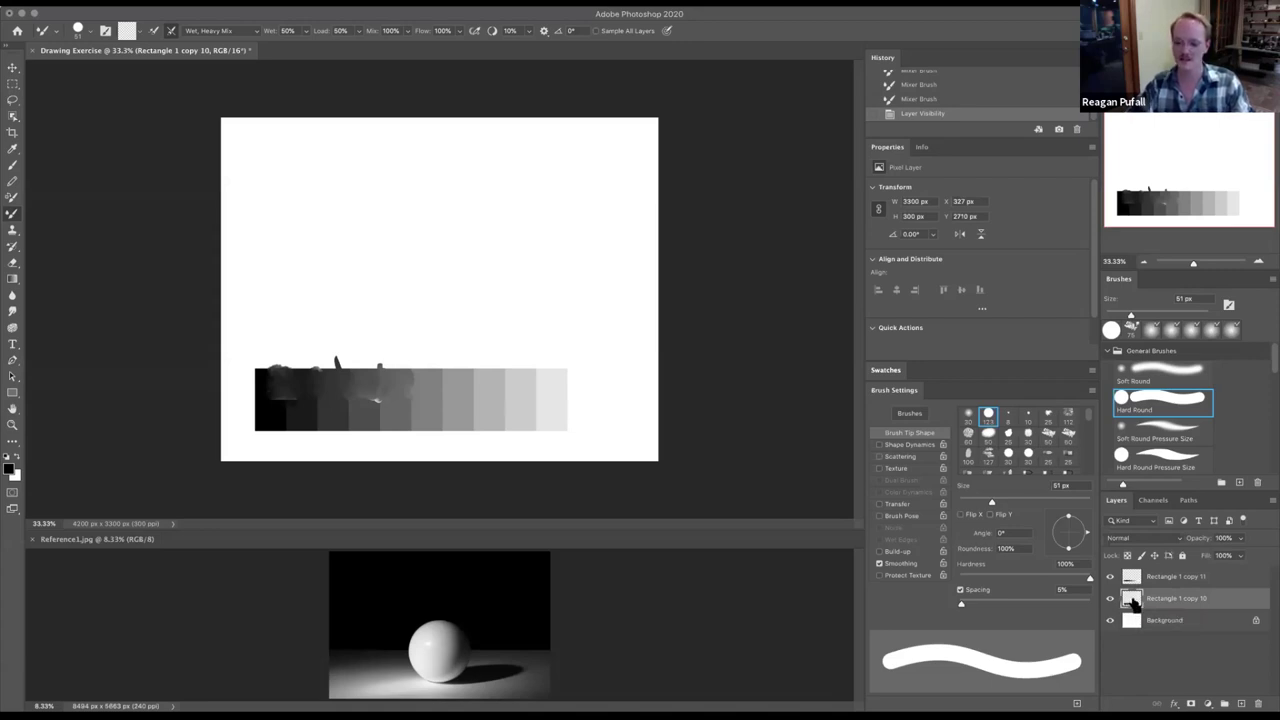
super+click(1131, 600)
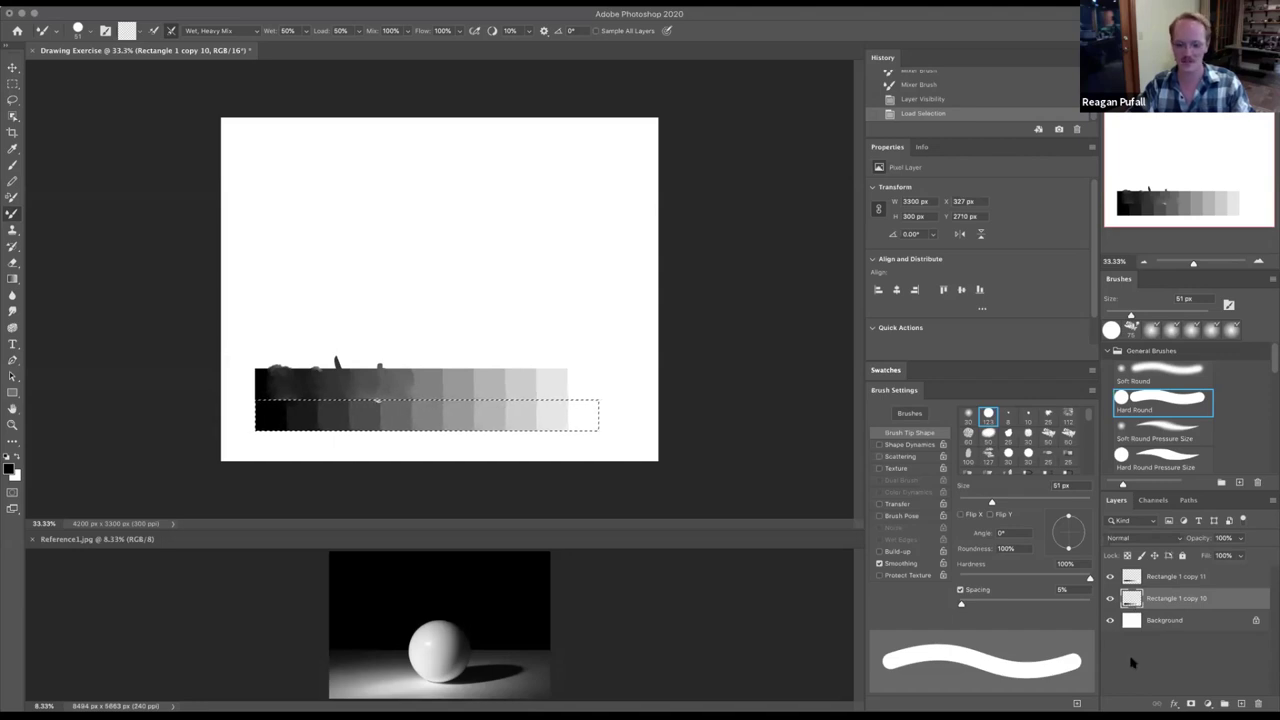
click(1134, 581)
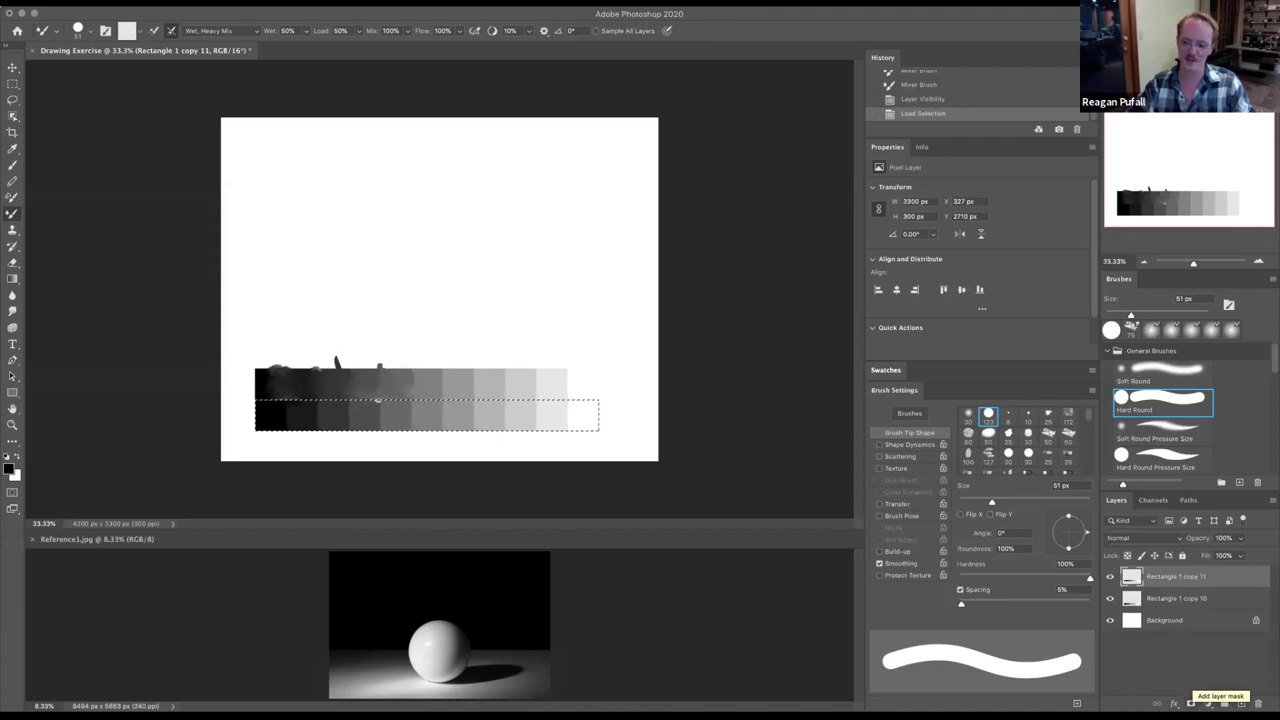
click(1207, 704)
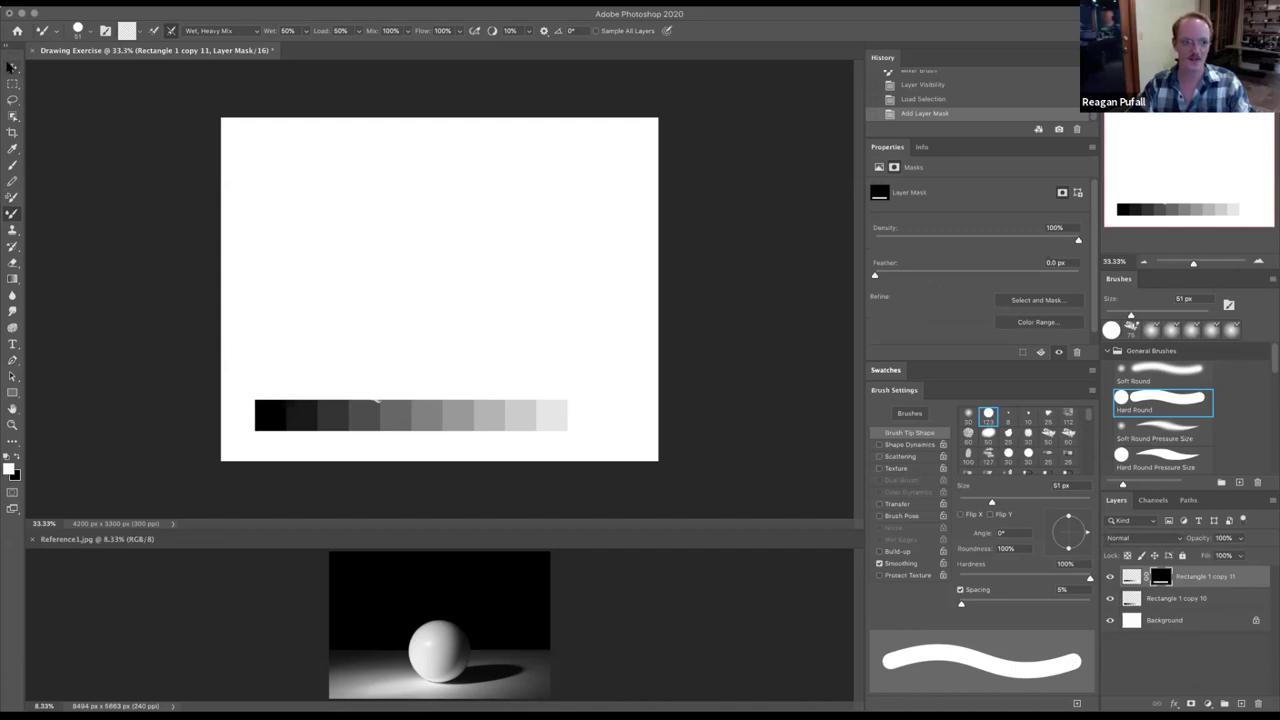
- Try moving the bar, smudge marks and mask with the Move tool, undoing each attempt
click(13, 67)
drag(430, 409, 434, 380)
key(super+z)
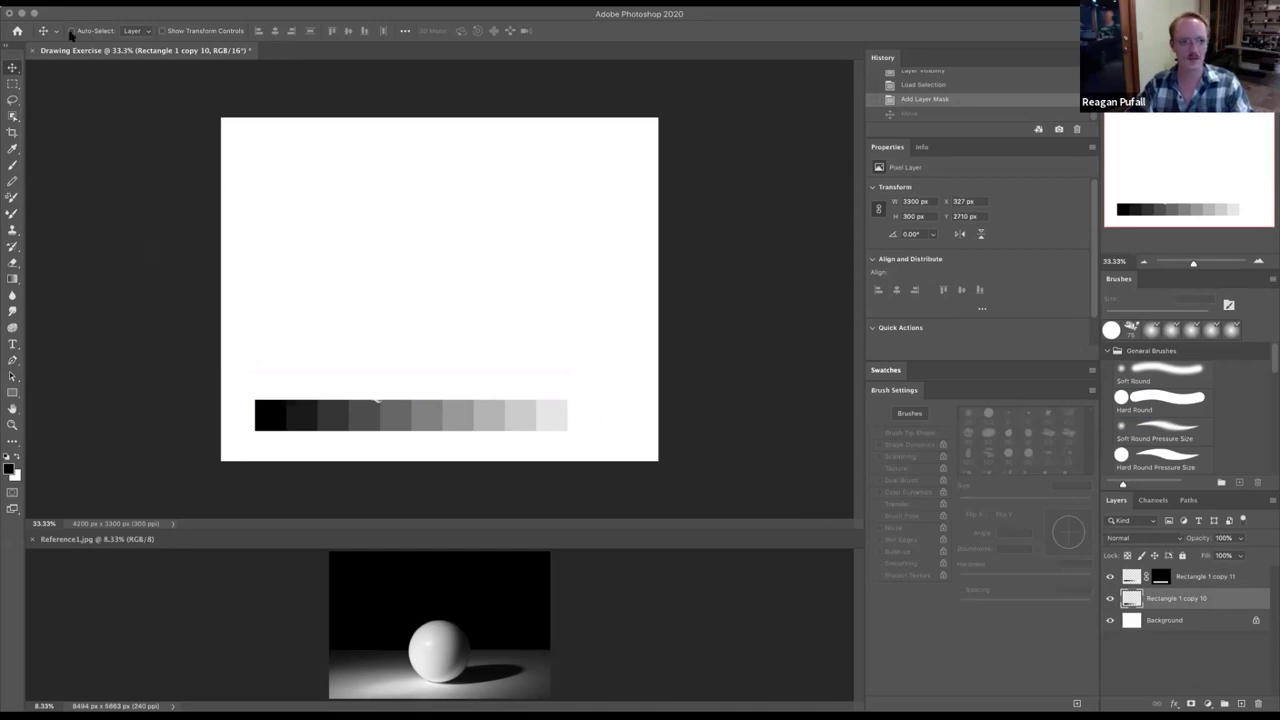
drag(414, 402, 418, 367)
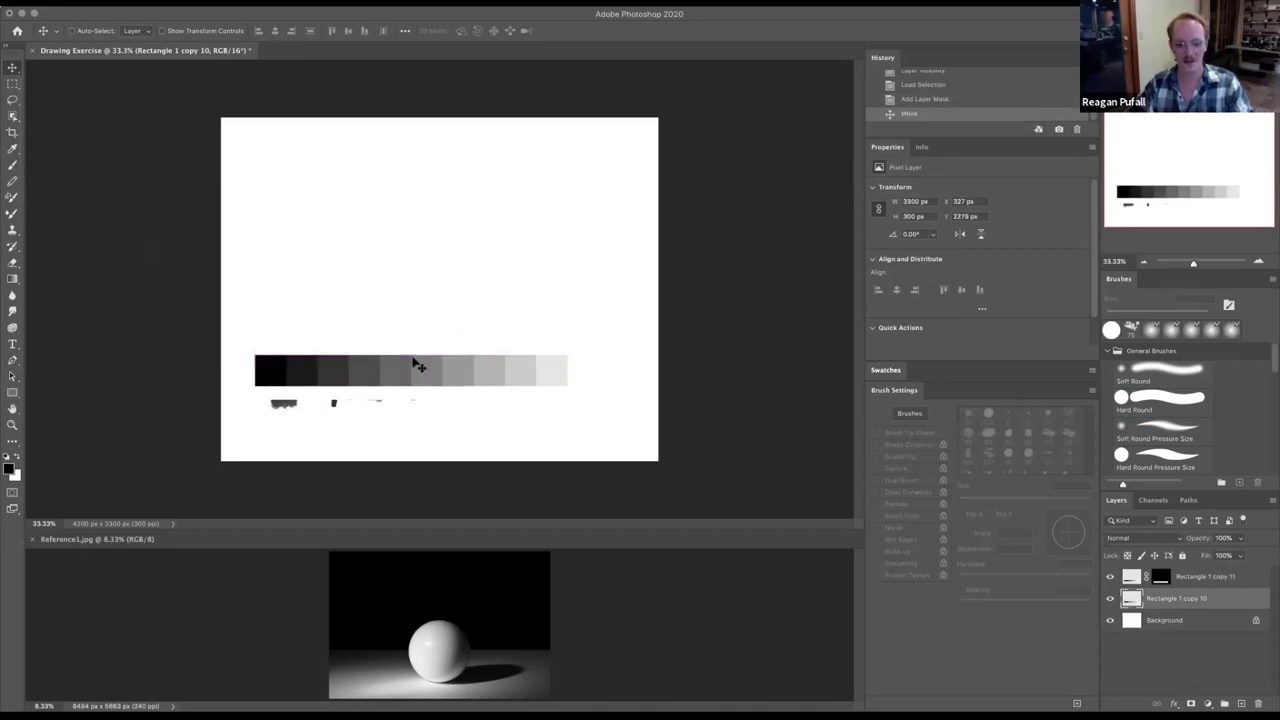
key(super+z)
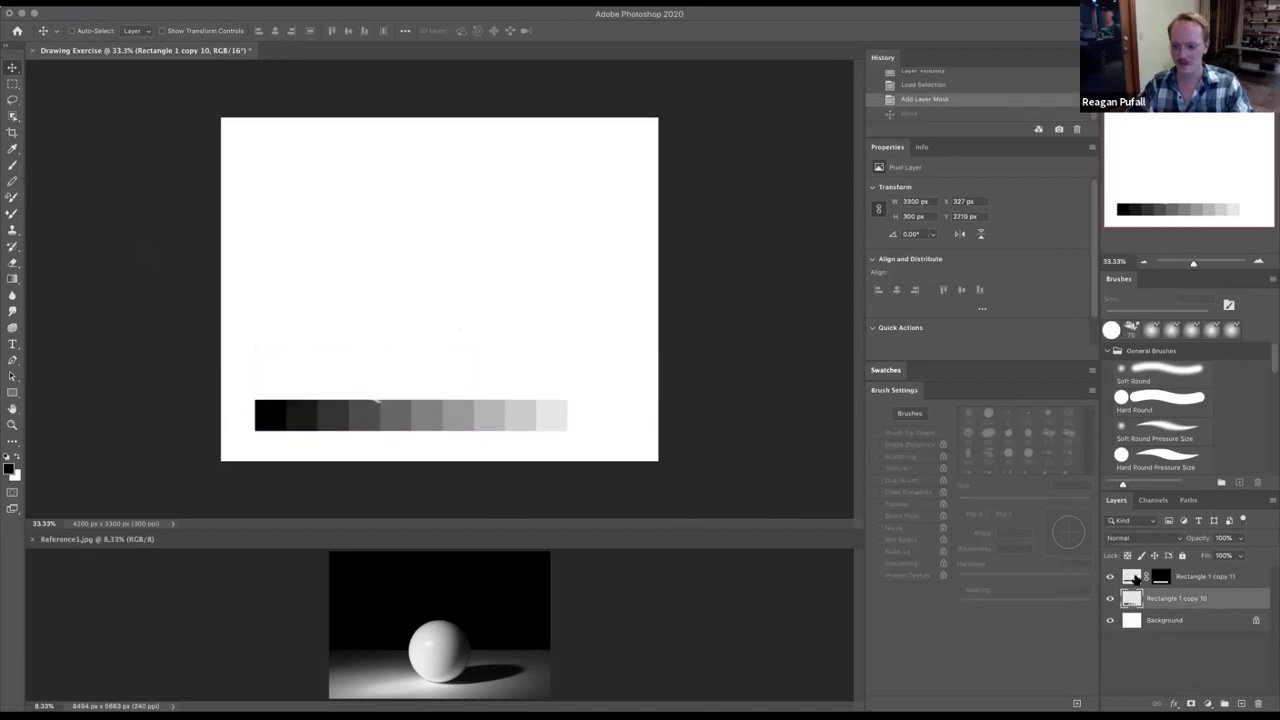
click(1135, 579)
mouse_move(380, 323)
mouse_down()
mouse_move(374, 362)
mouse_move(423, 309)
mouse_move(424, 343)
mouse_up()
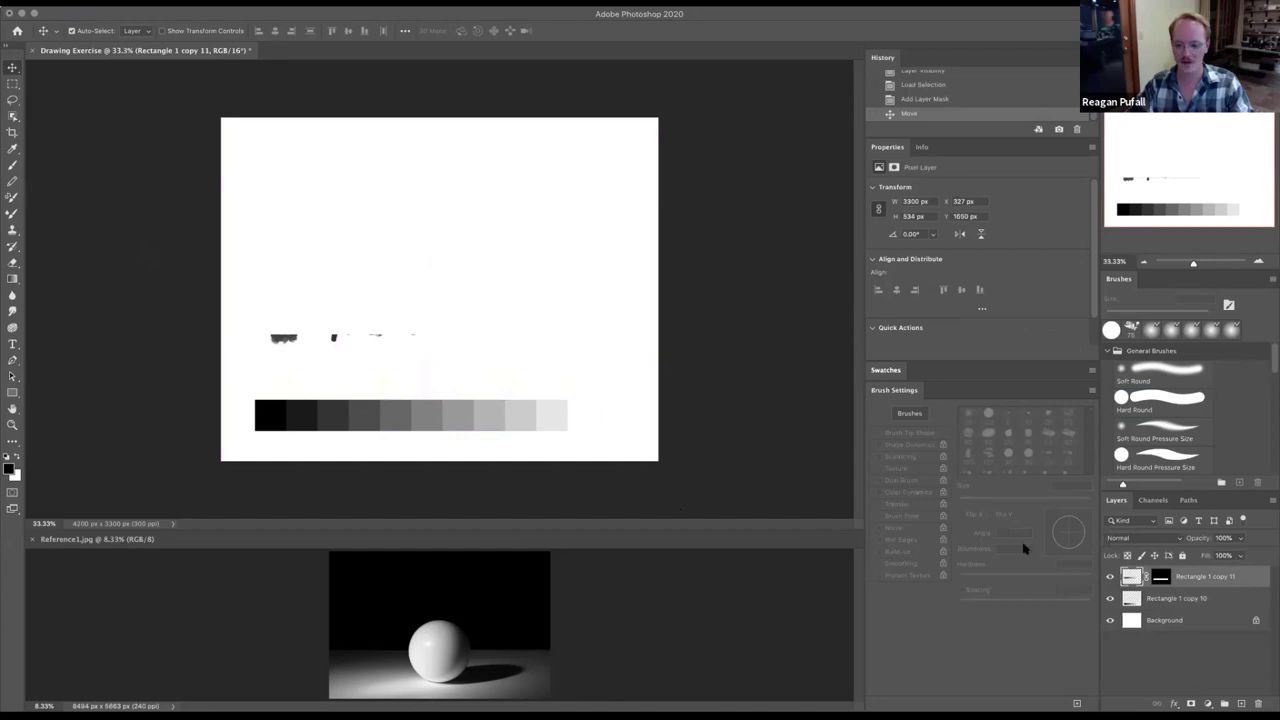
key(super+z)
drag(500, 257, 476, 288)
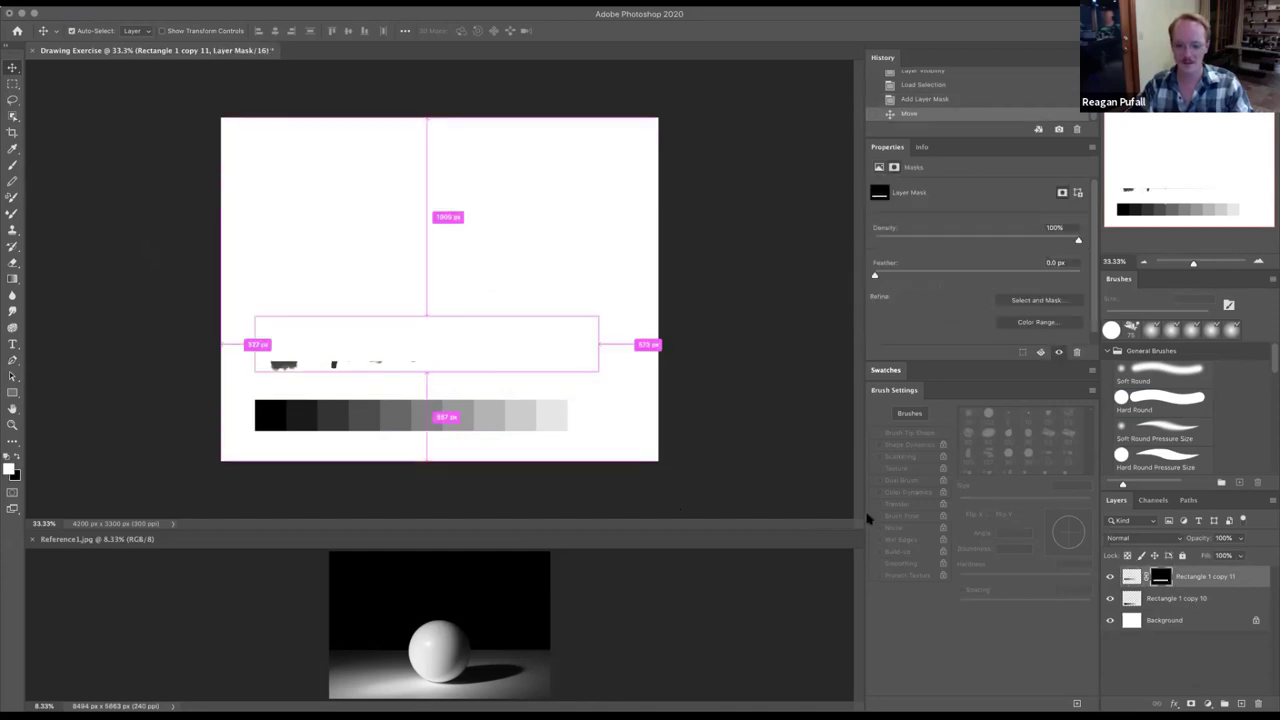
key(super+z)
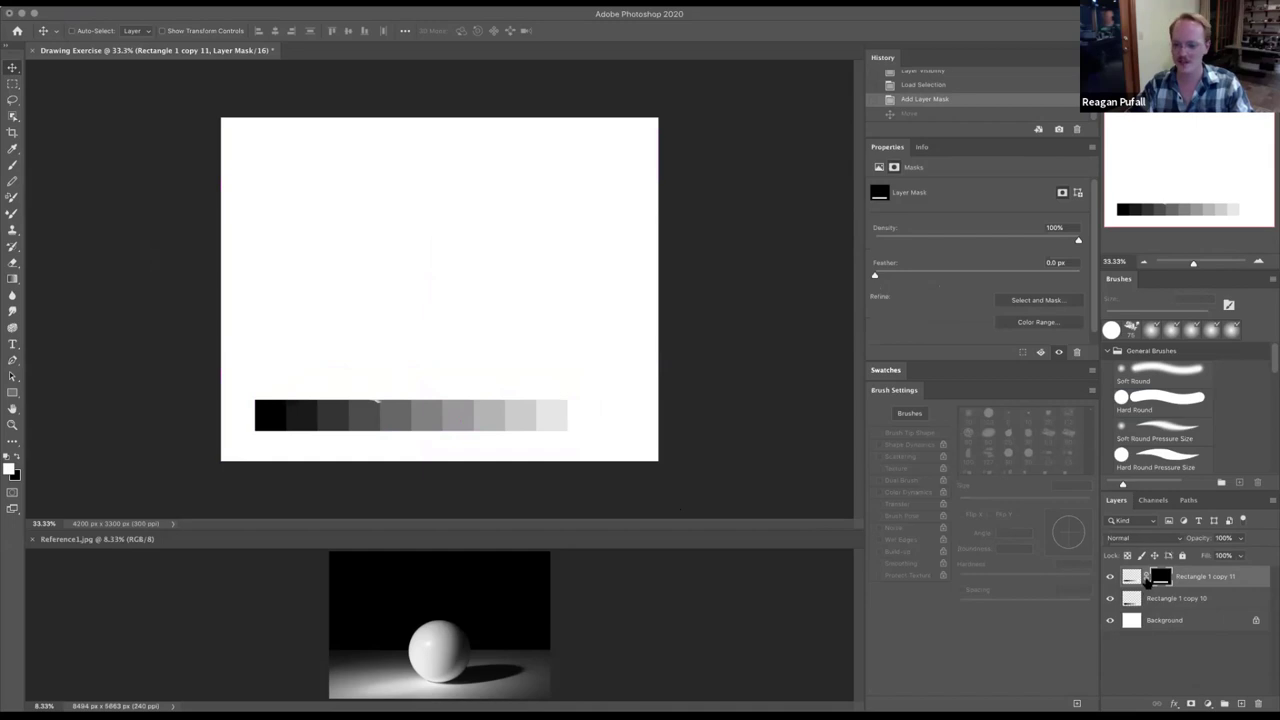
- Unlink the mask and slide the smudge strip's content up over the value scale
click(1146, 578)
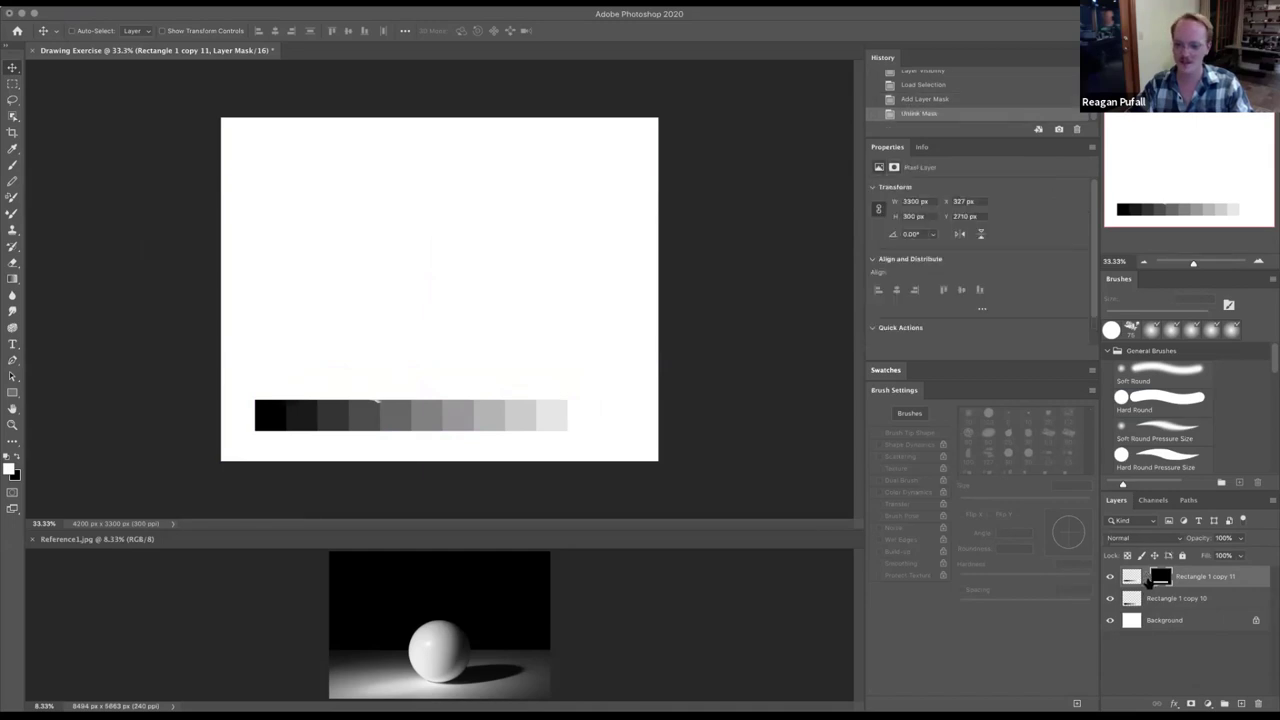
drag(437, 363, 437, 337)
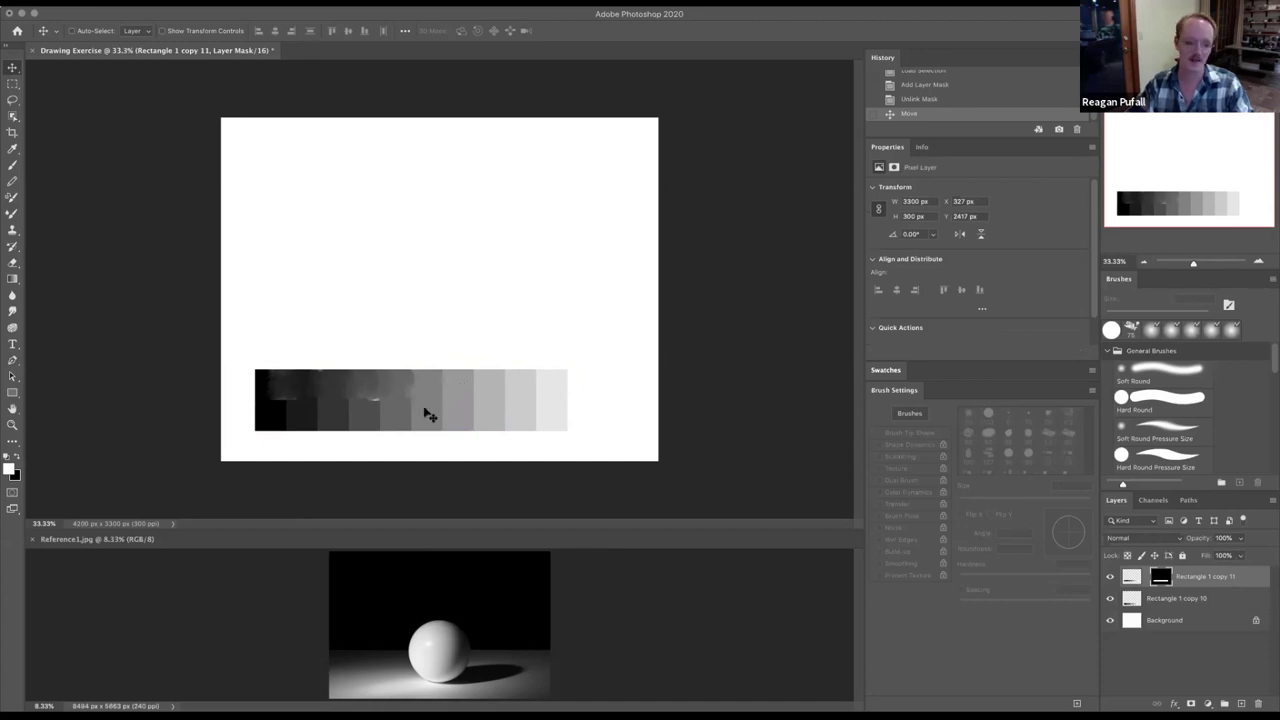
click(570, 495)
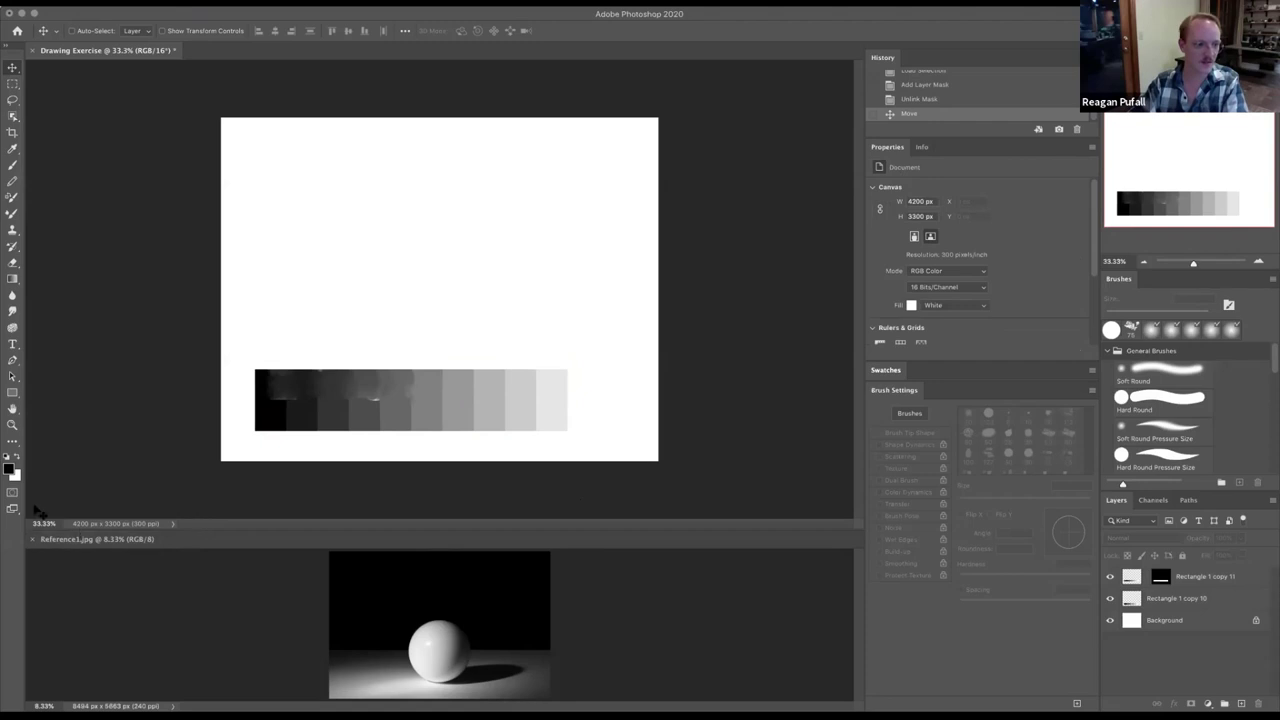
- Undock Reference1.jpg into its own window and zoom in on it
click(48, 552)
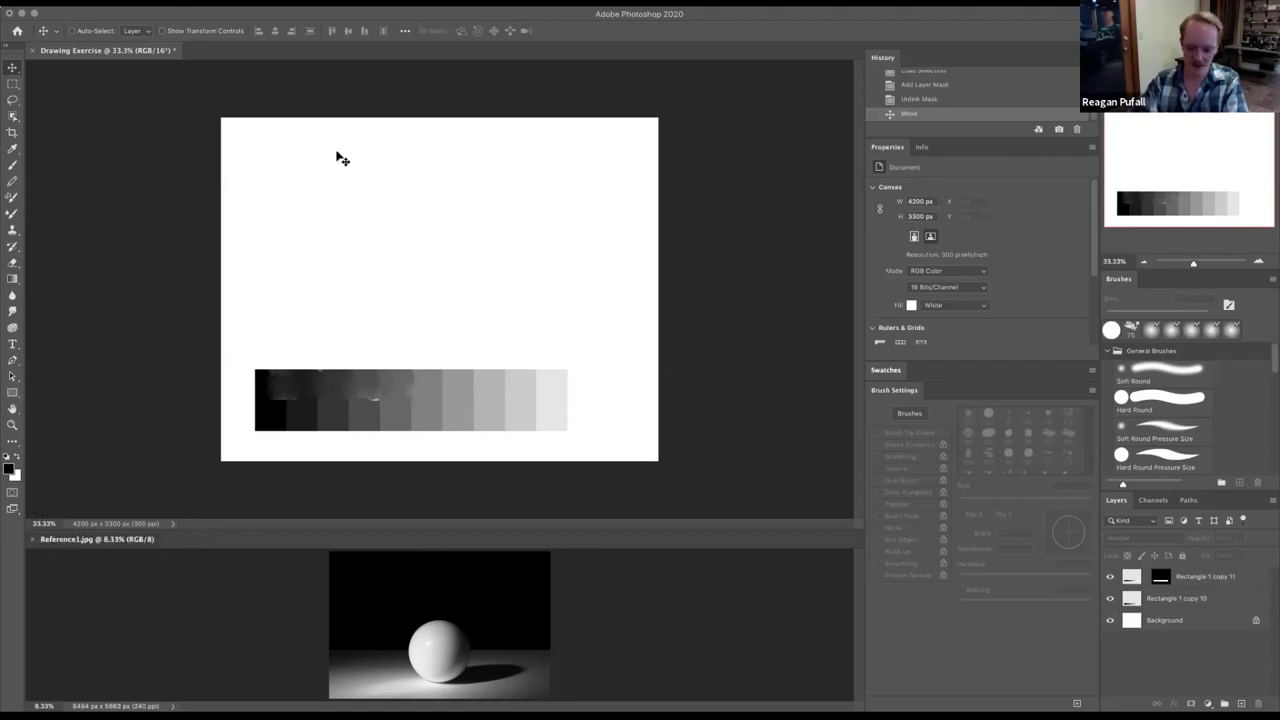
drag(62, 546, 214, 52)
key(super+plus)
key(super+plus)
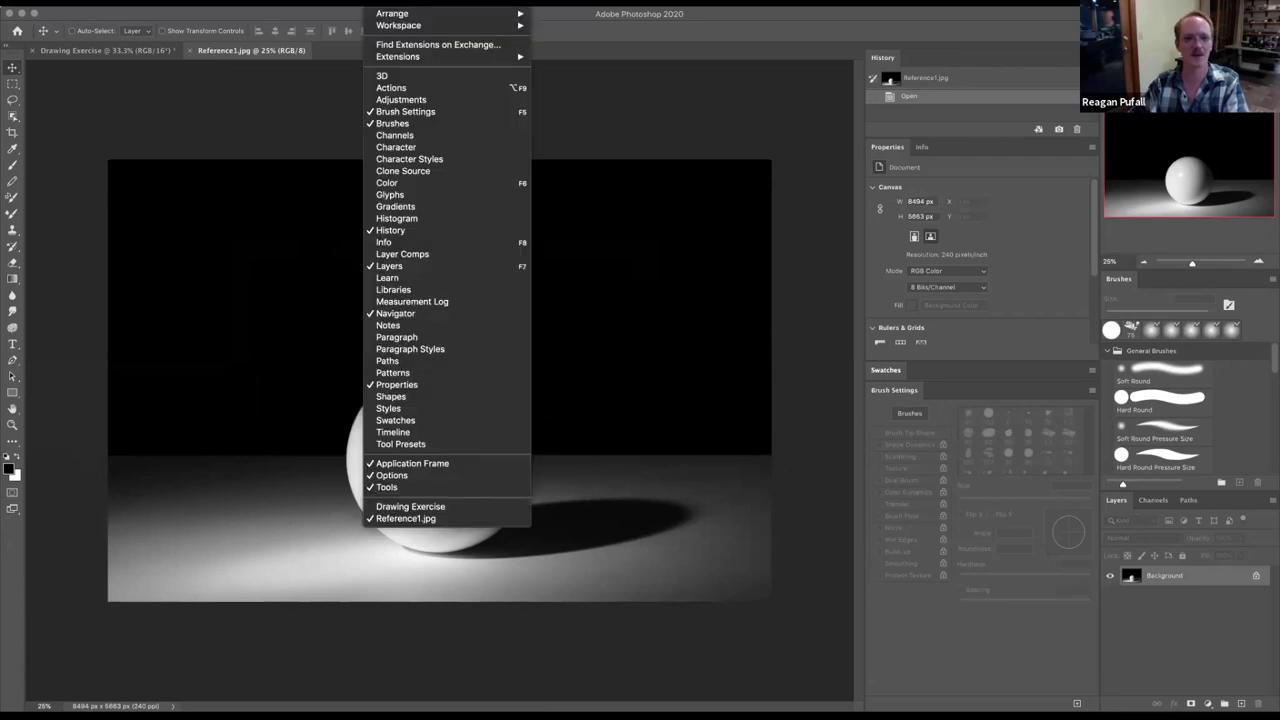
- Tile both documents horizontally, zoom the reference out, and give Drawing Exercise more height
mouse_move(450, 13)
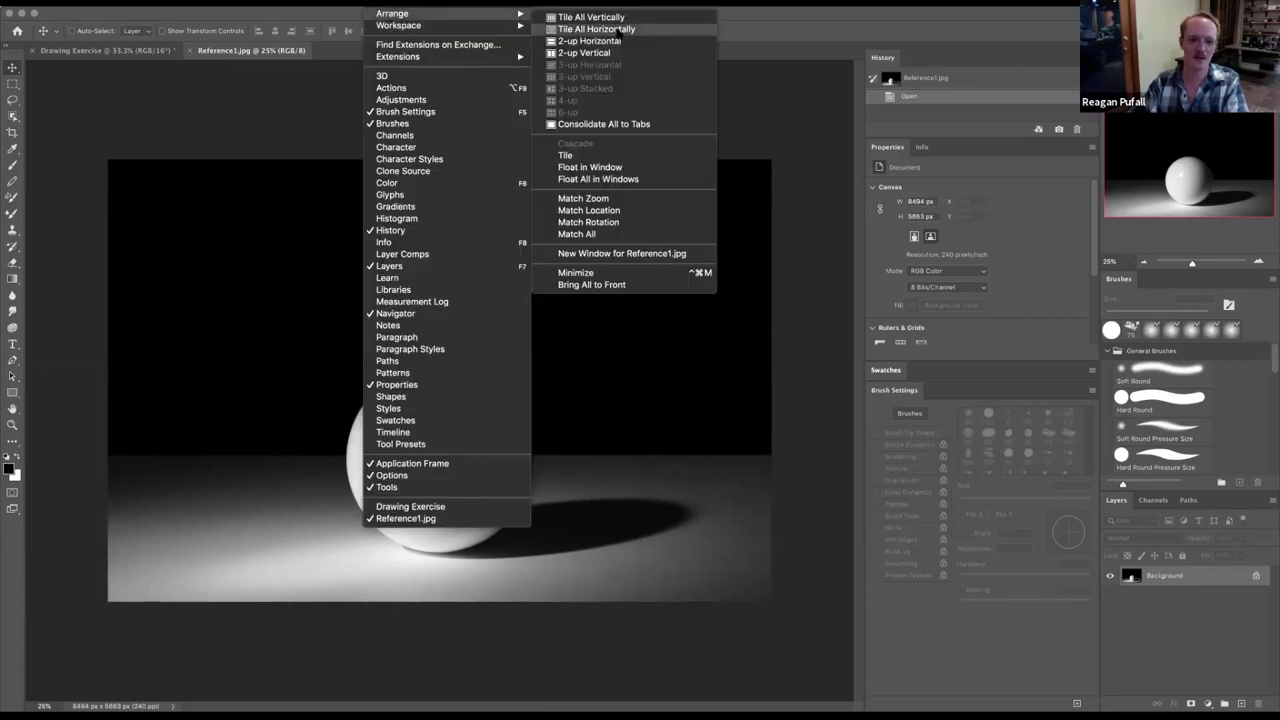
click(610, 29)
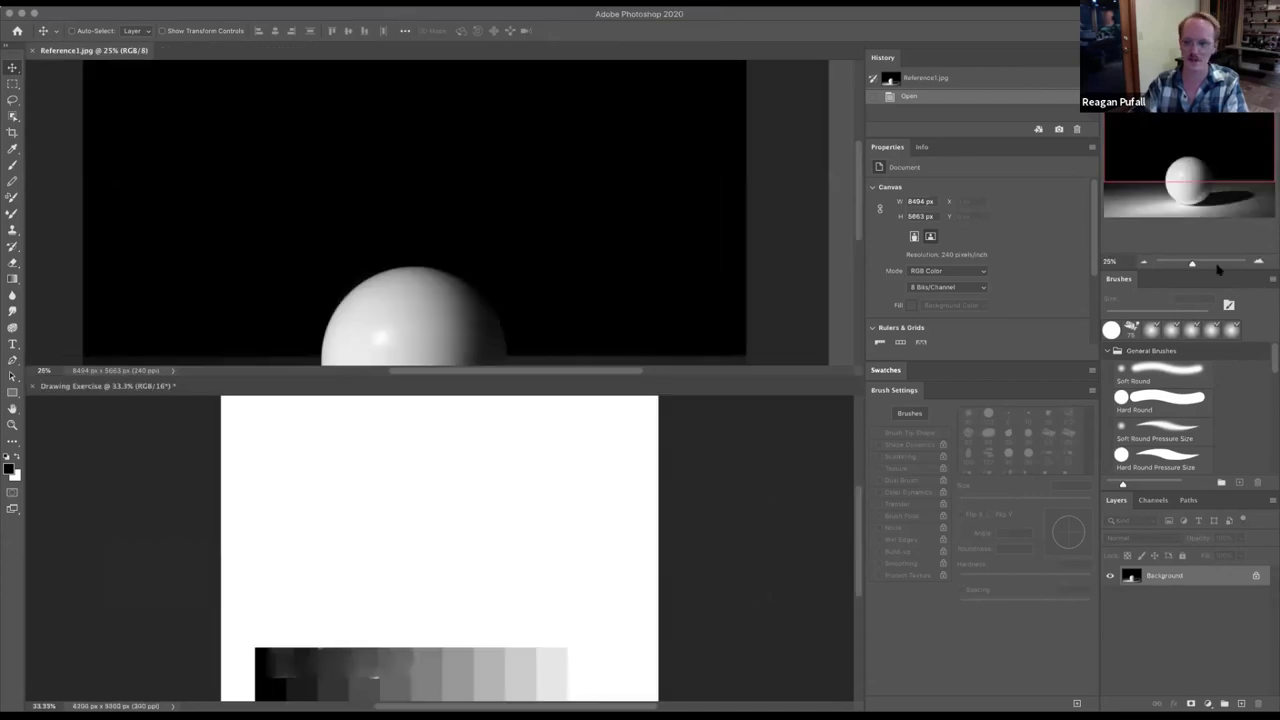
drag(1192, 265, 1189, 265)
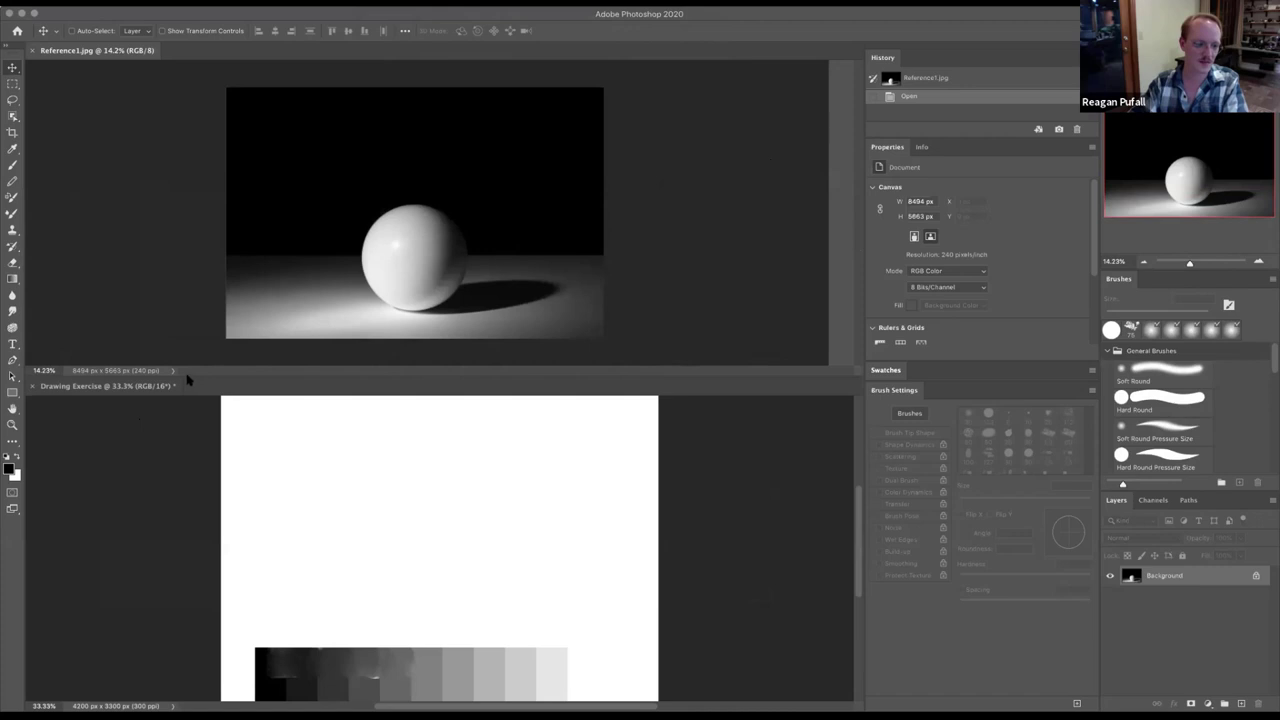
mouse_move(187, 374)
mouse_down()
mouse_move(191, 206)
mouse_move(190, 245)
mouse_up()
drag(1189, 265, 1186, 265)
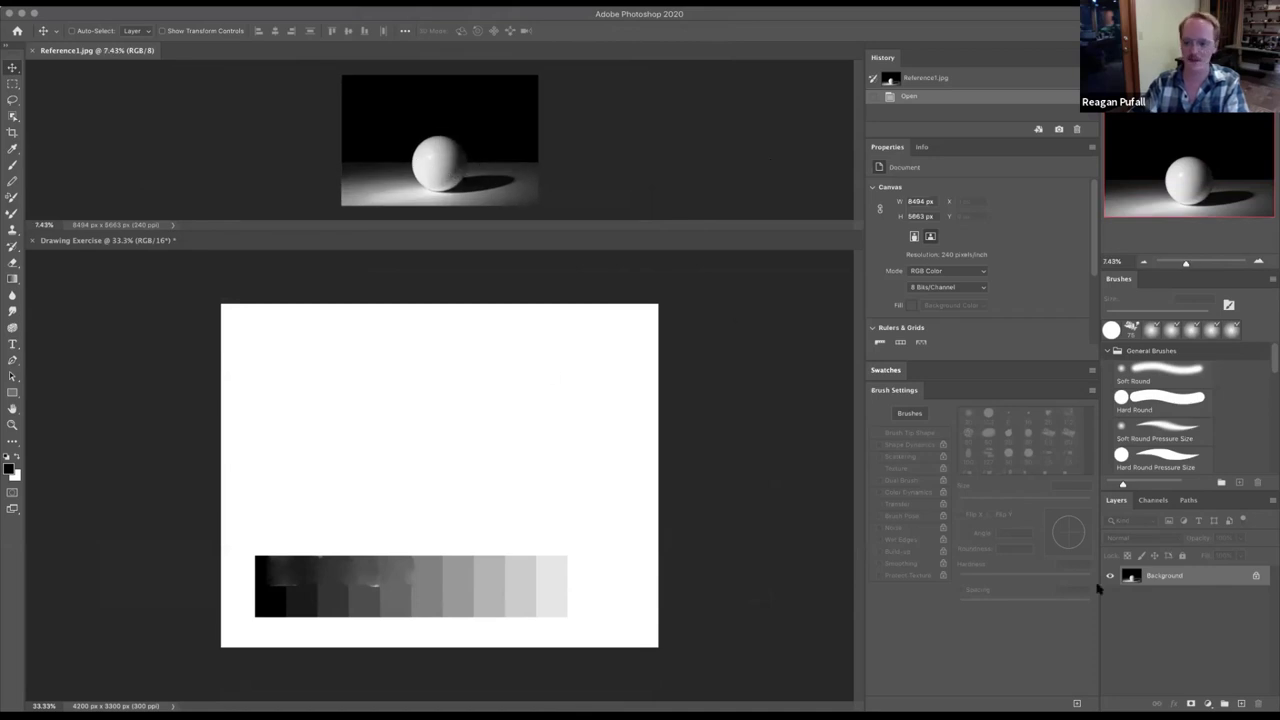
click(117, 242)
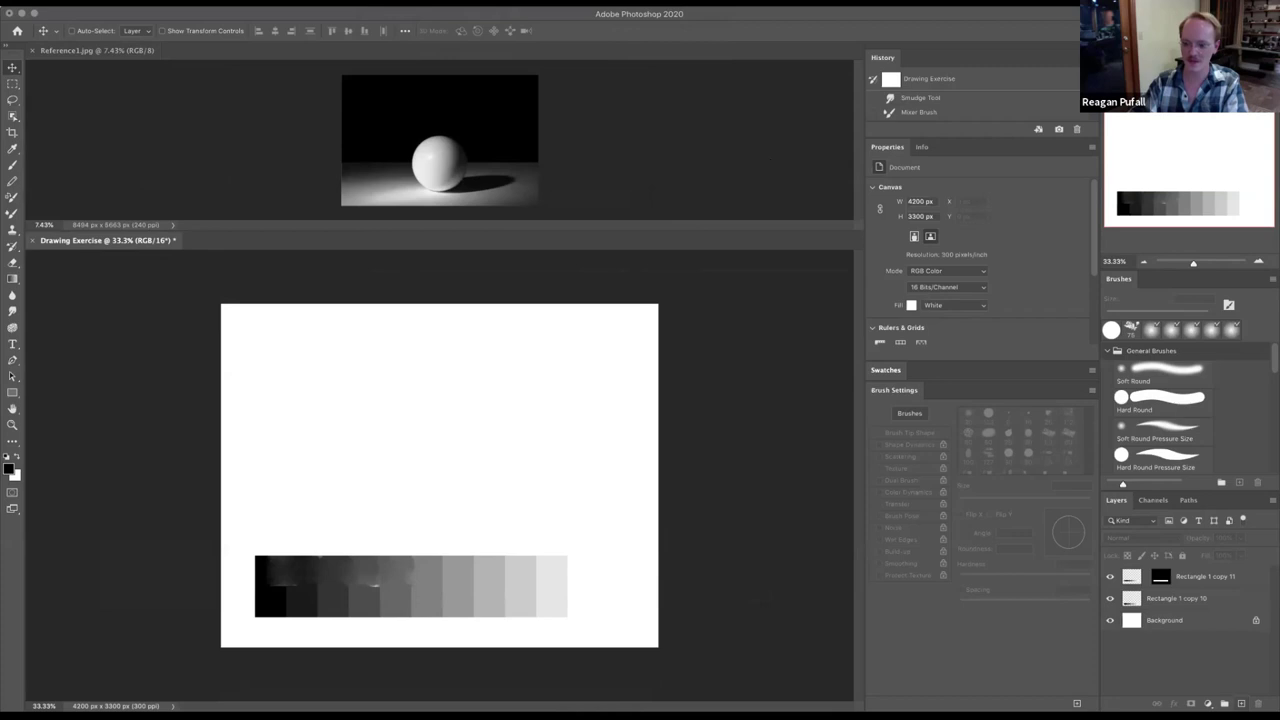
- Add three new empty layers and name the top two Orb and Foreground Table
key(ctrl+shift+alt+n)
key(ctrl+shift+alt+n)
key(ctrl+shift+alt+n)
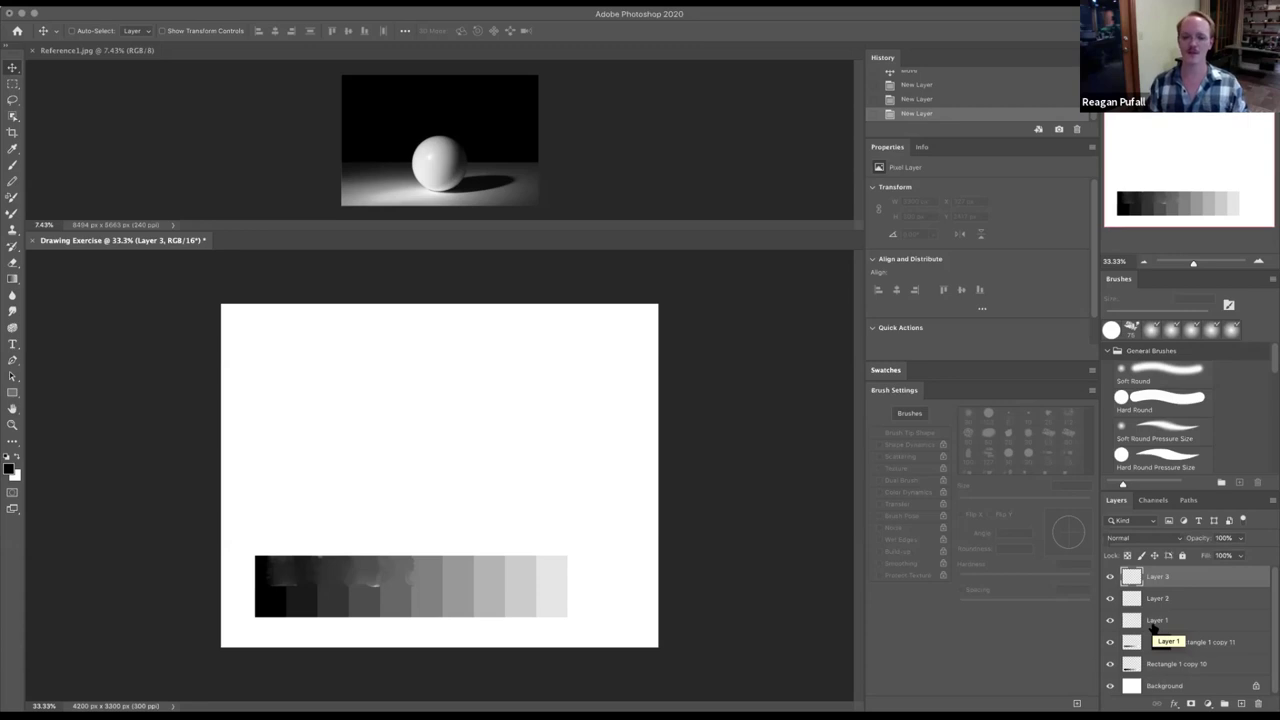
drag(1154, 624, 1160, 641)
double_click(1160, 577)
text(Orb)
key(Return)
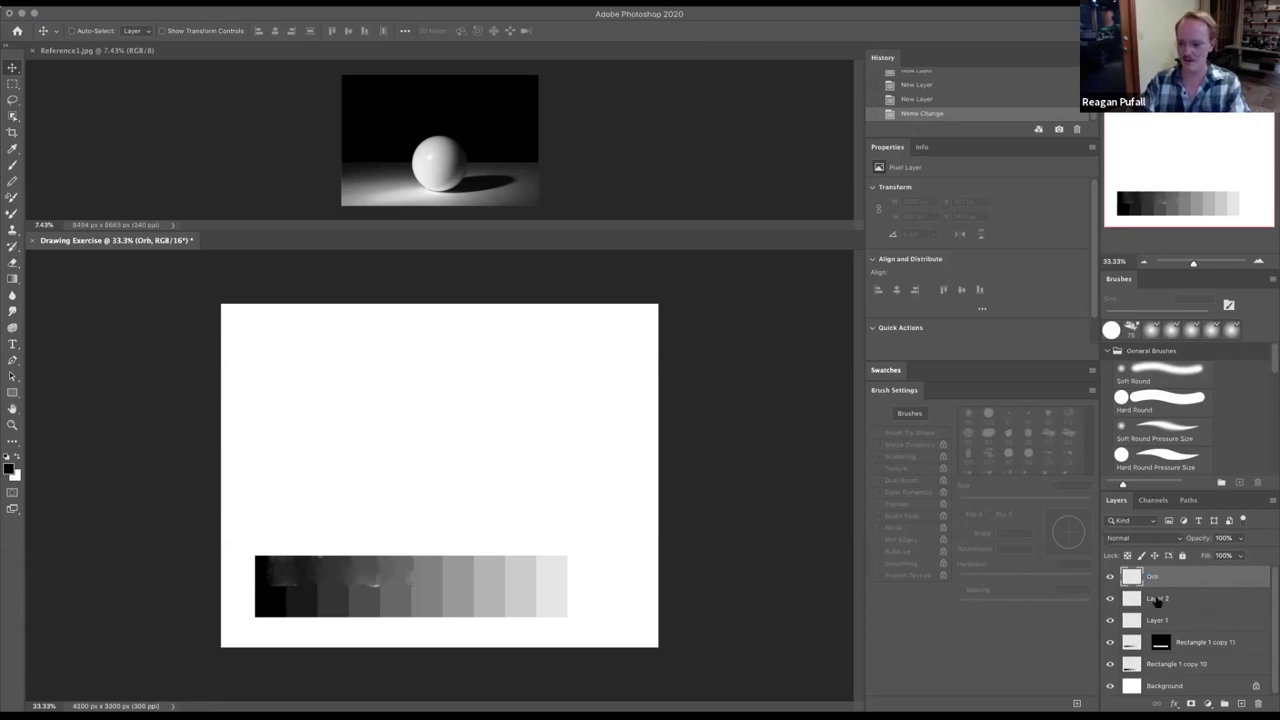
double_click(1157, 598)
text(S)
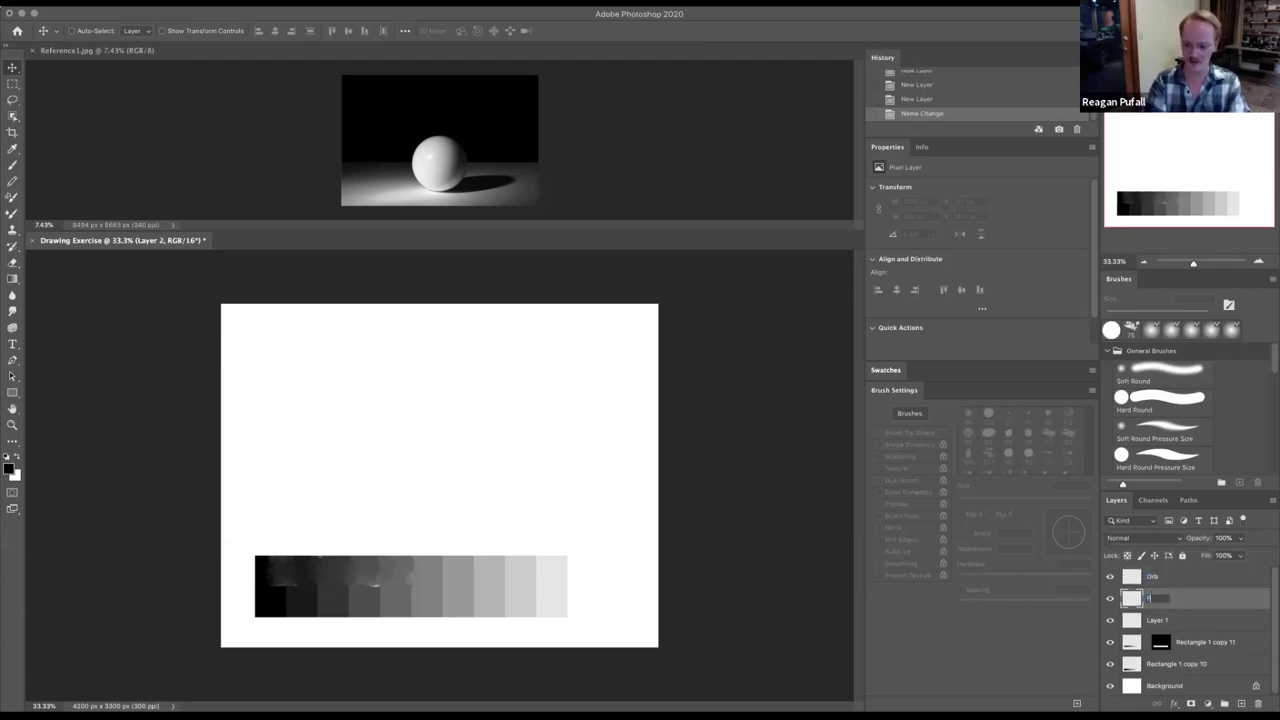
text(oreground Table)
key(Return)
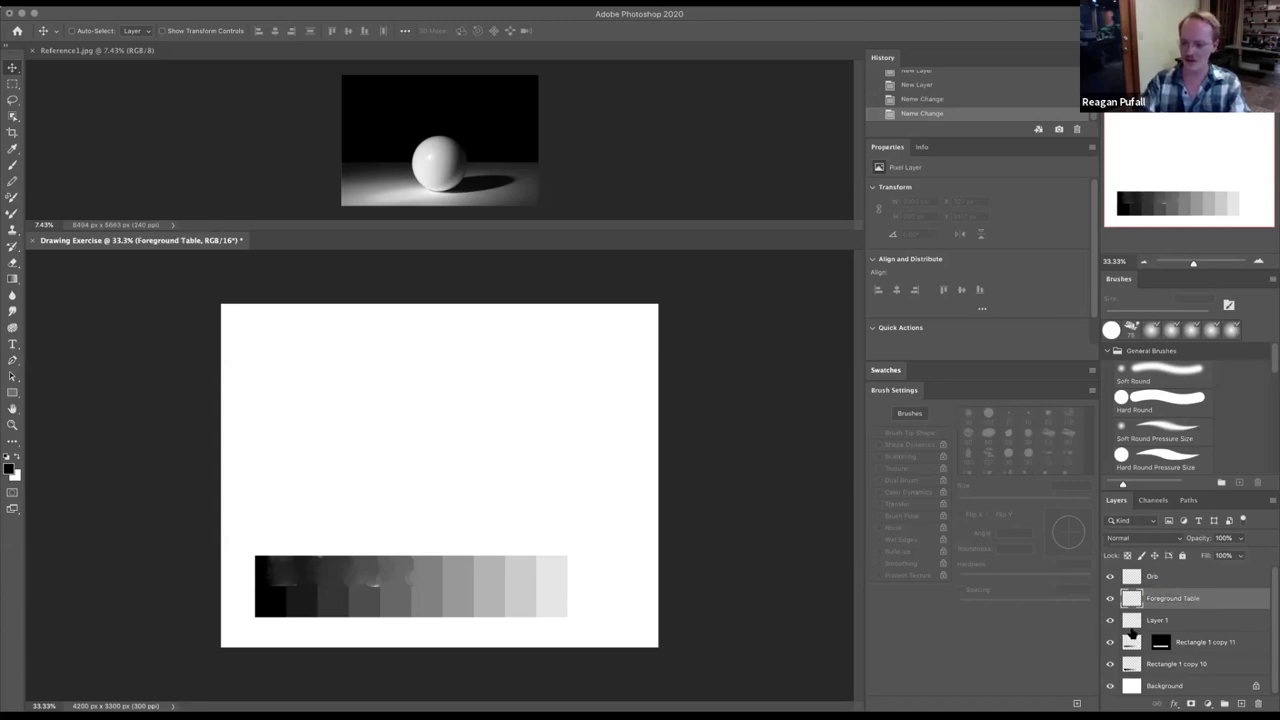
- Name the bottom layer Black Background, extend Orb to Orb Subject, and select Black Background
double_click(1157, 620)
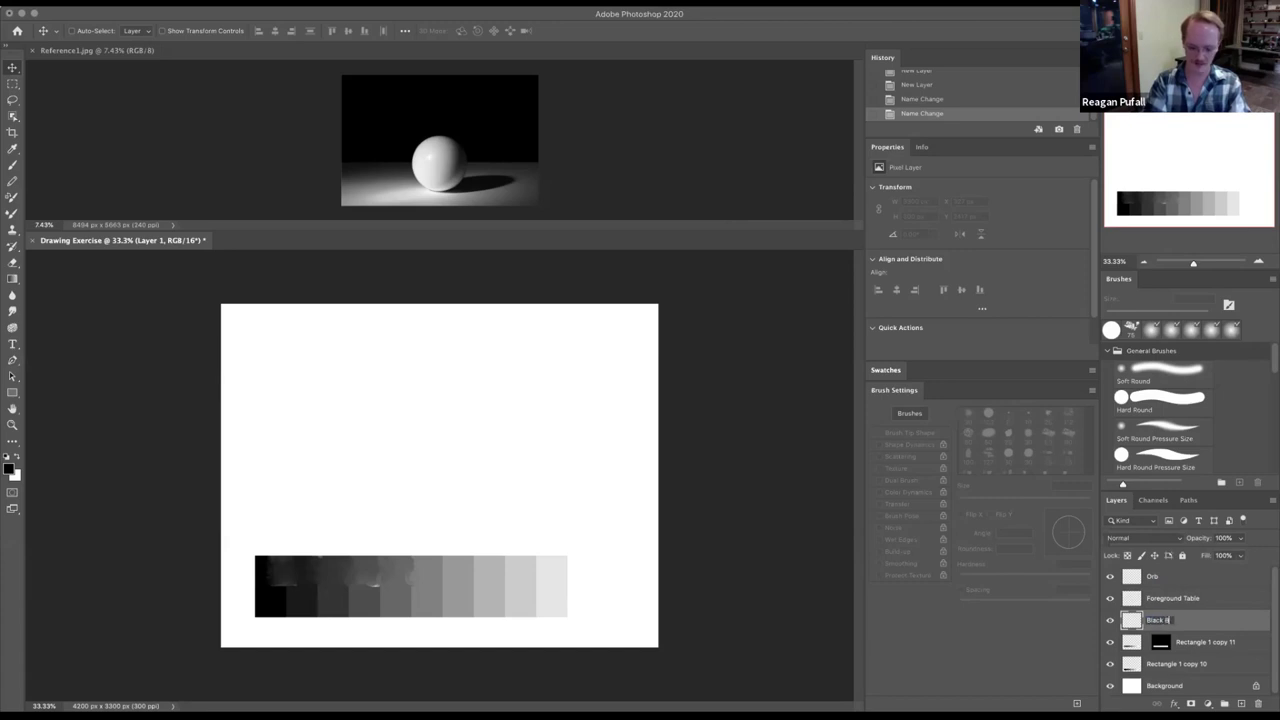
text(Black Backgroun)
key(Return)
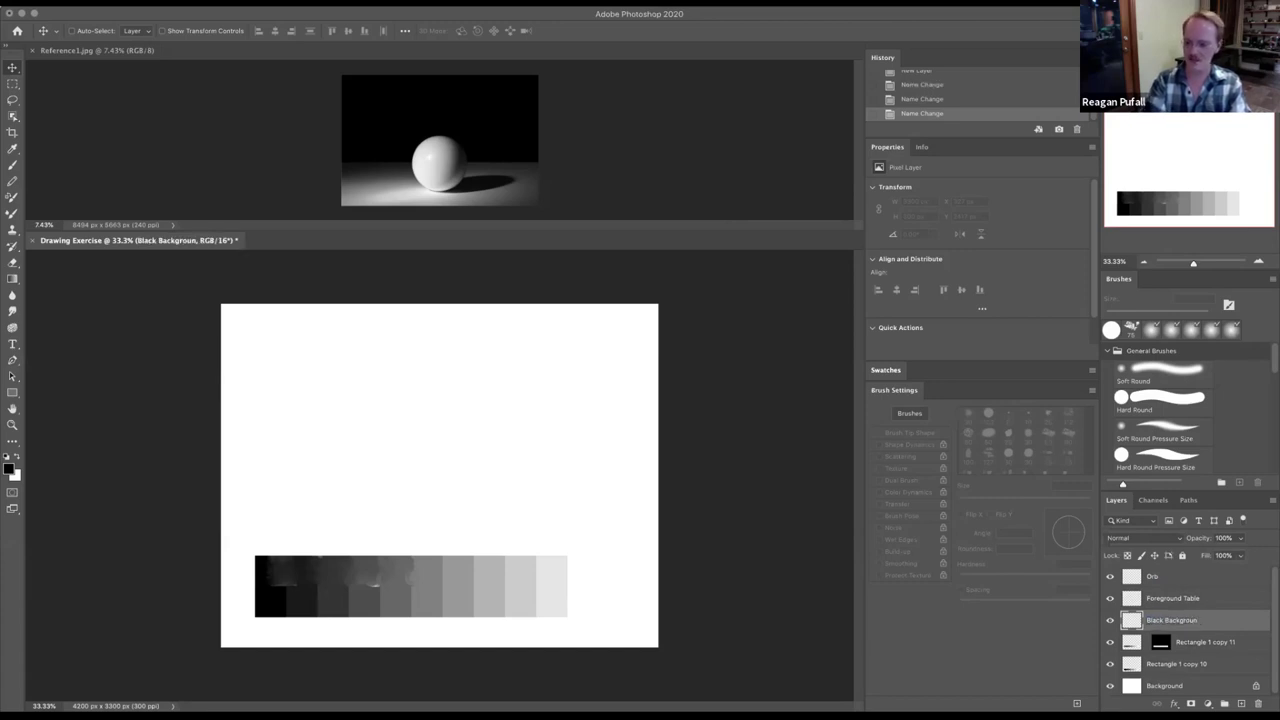
double_click(1195, 621)
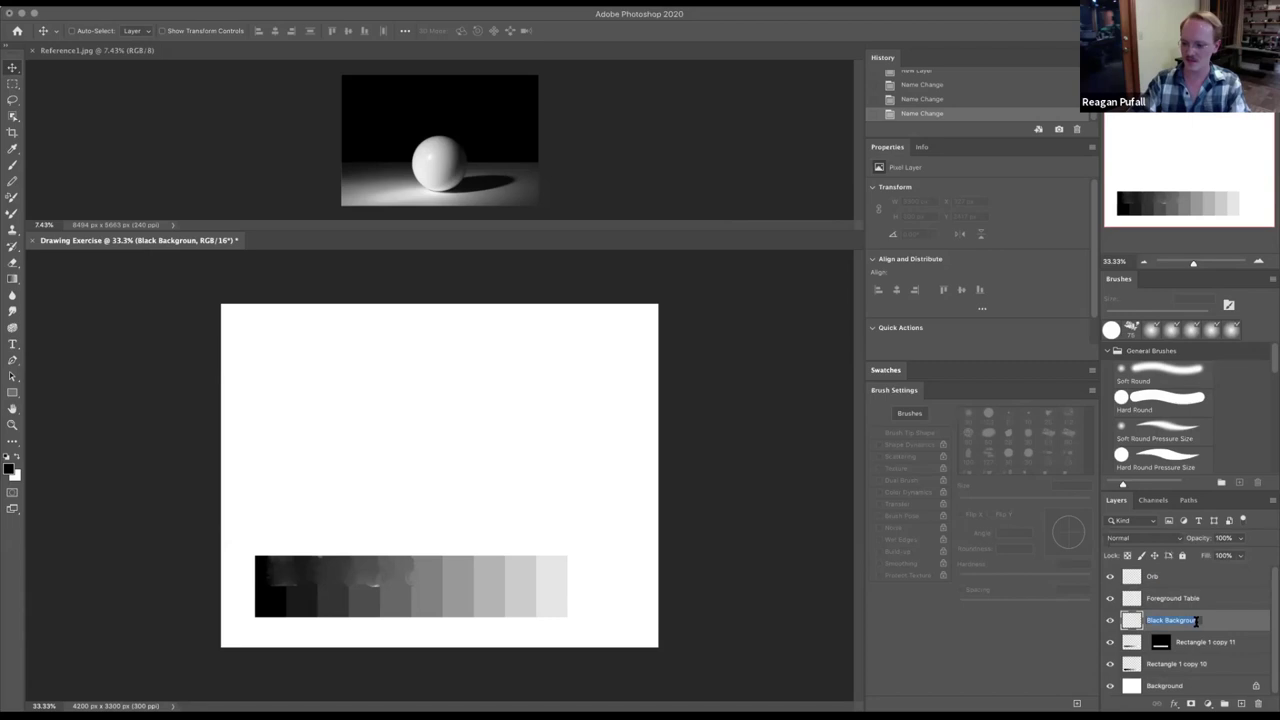
key(Right)
key(Return)
double_click(1153, 577)
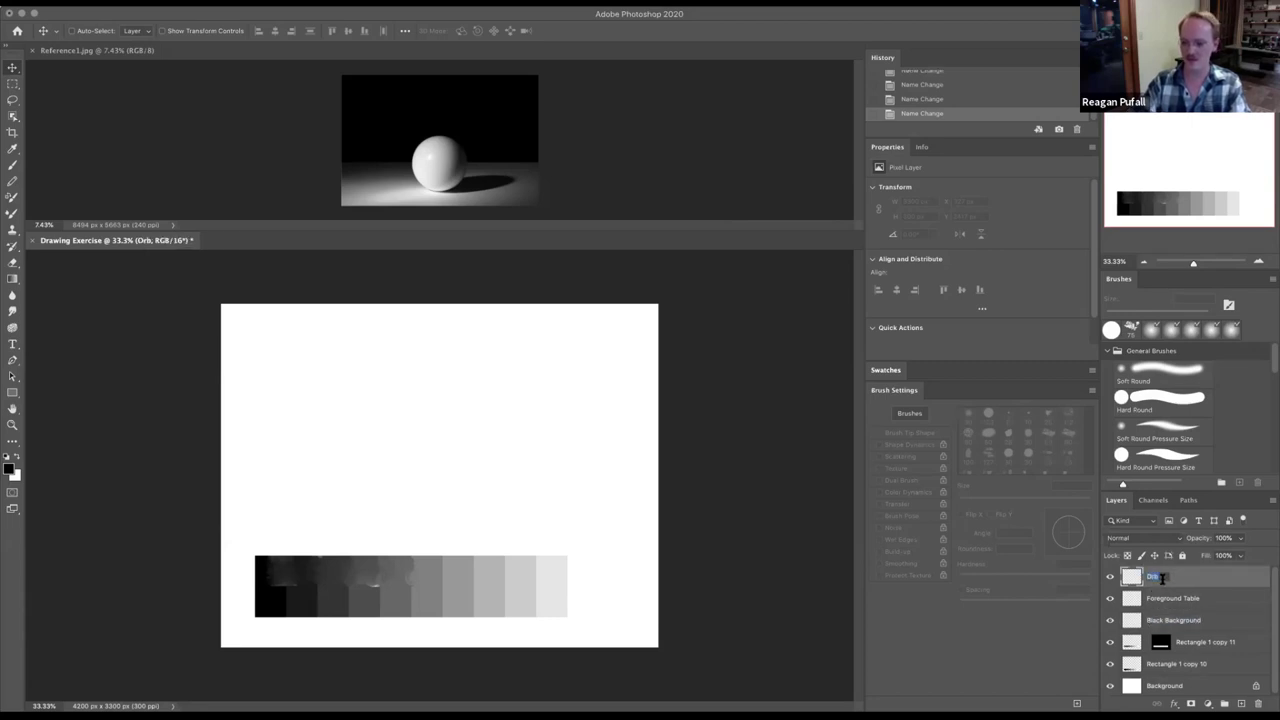
text(Subject)
key(Return)
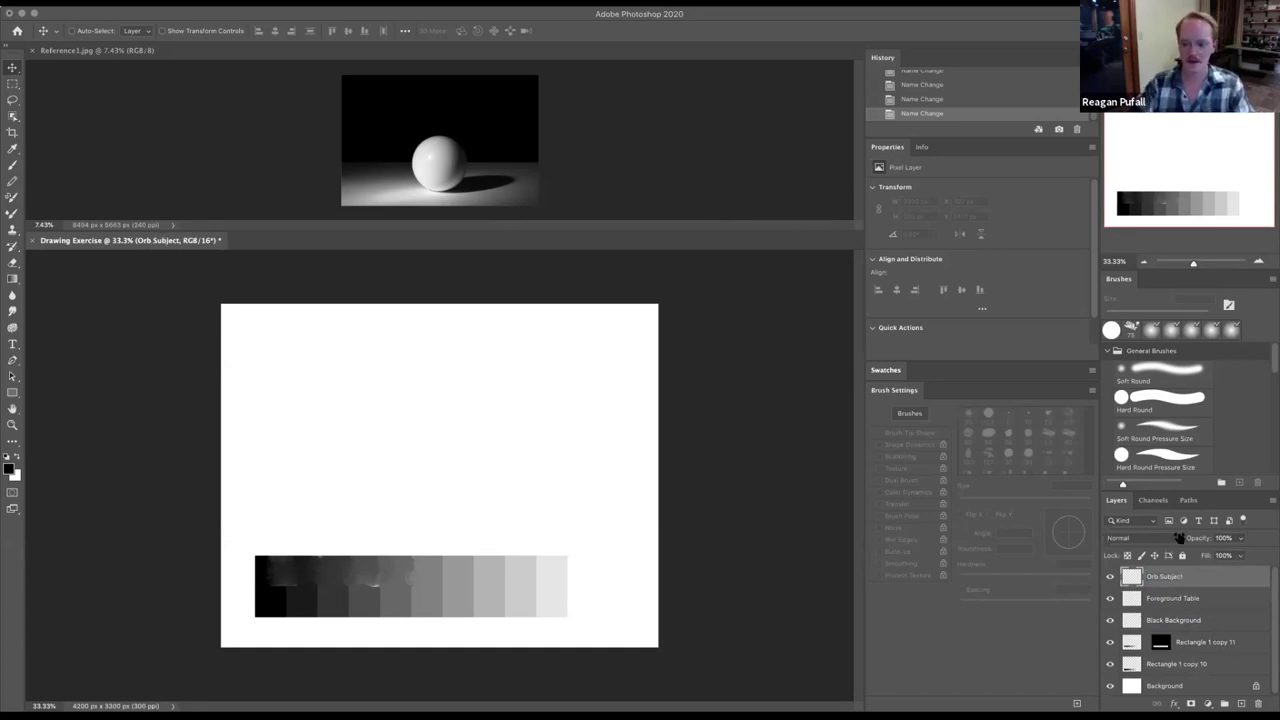
click(1178, 620)
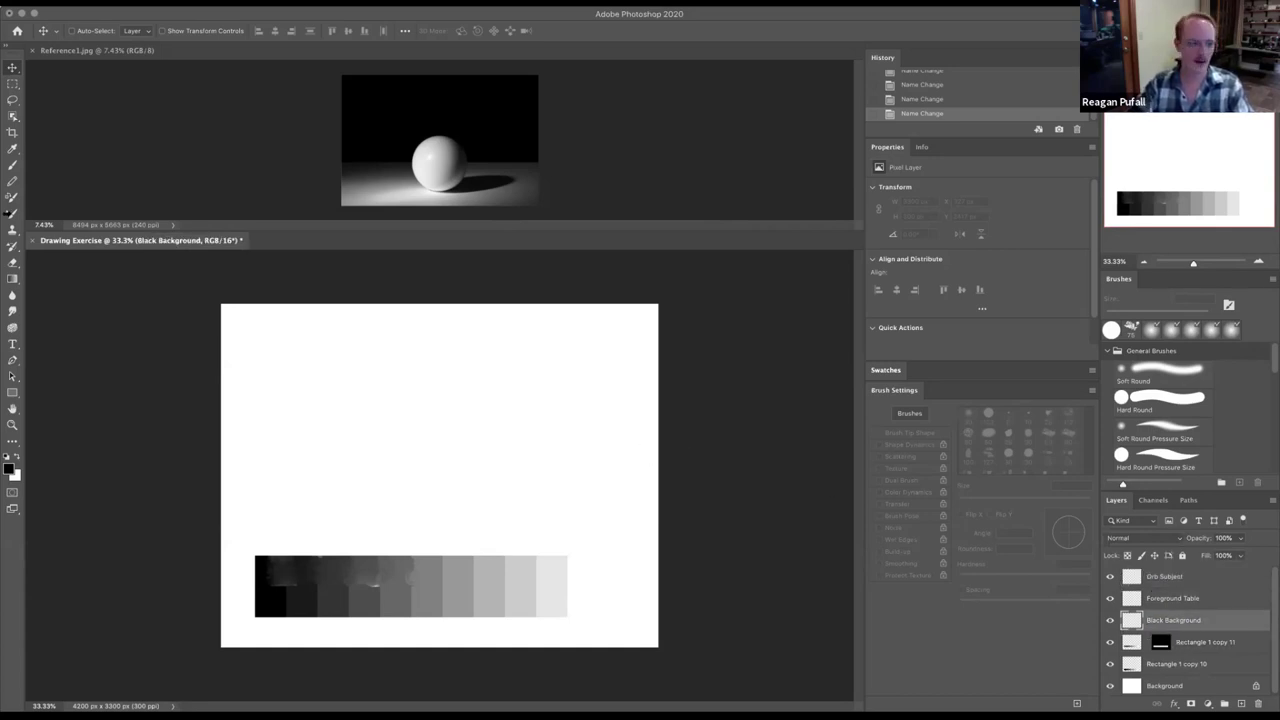
- Draw a black rectangle over the upper canvas on Black Background, then select Foreground Table
click(13, 393)
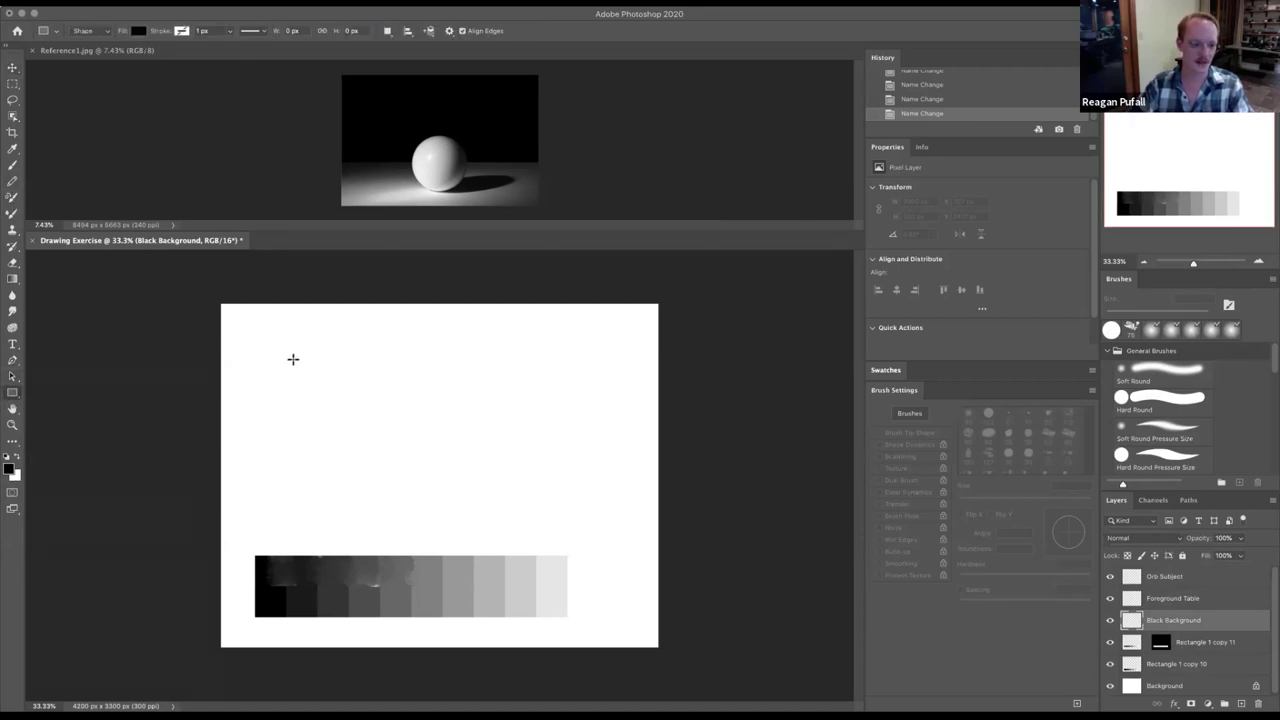
drag(266, 339, 585, 534)
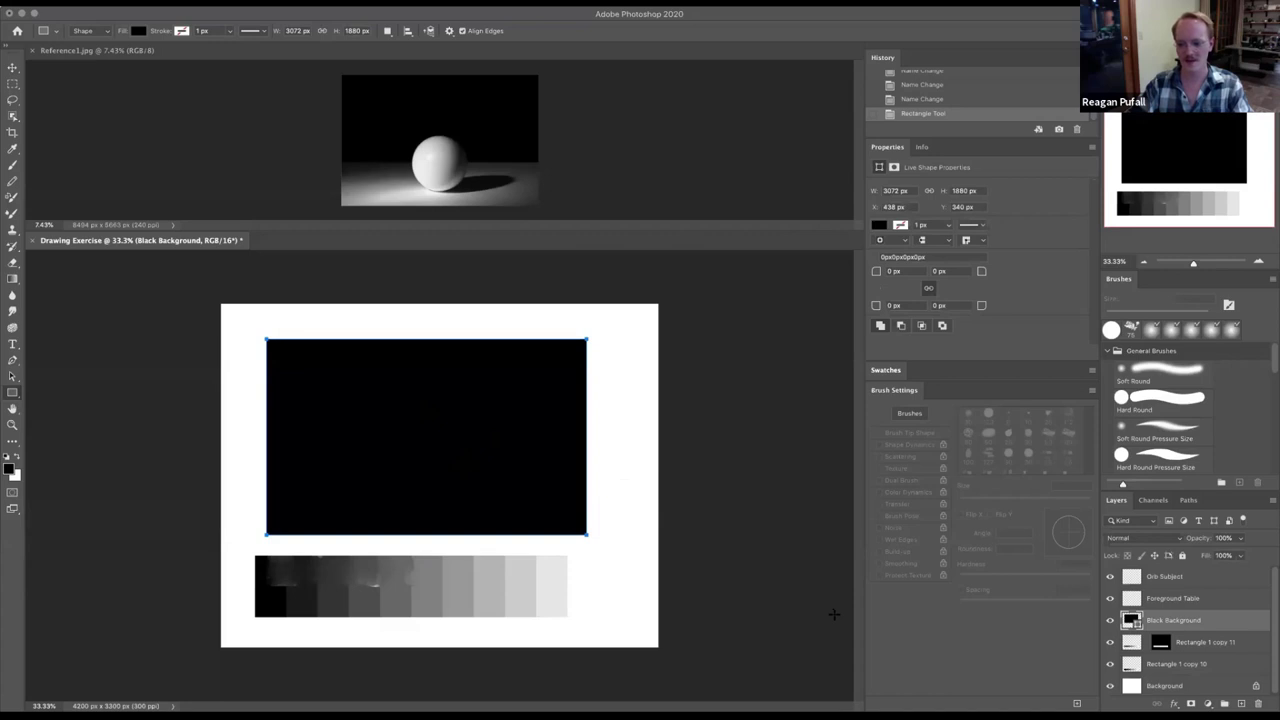
click(1184, 598)
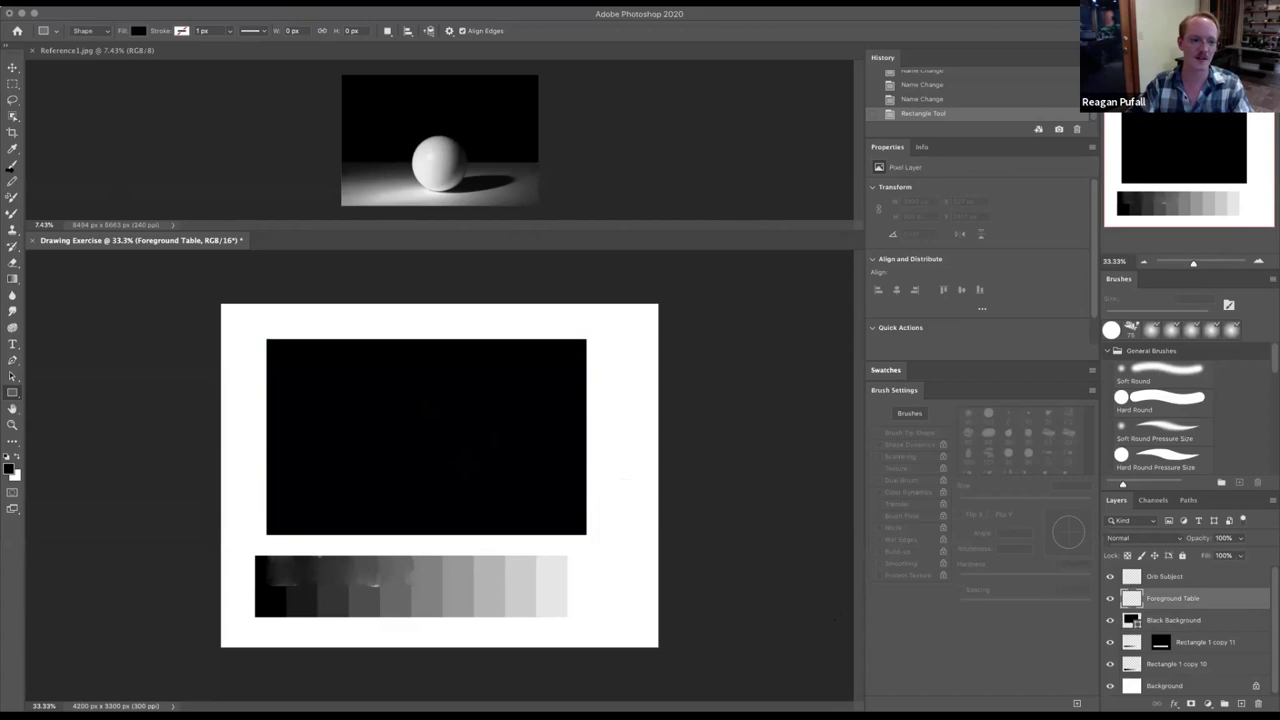
- Set the brush tip to 143 px, then switch to the Eyedropper
click(13, 167)
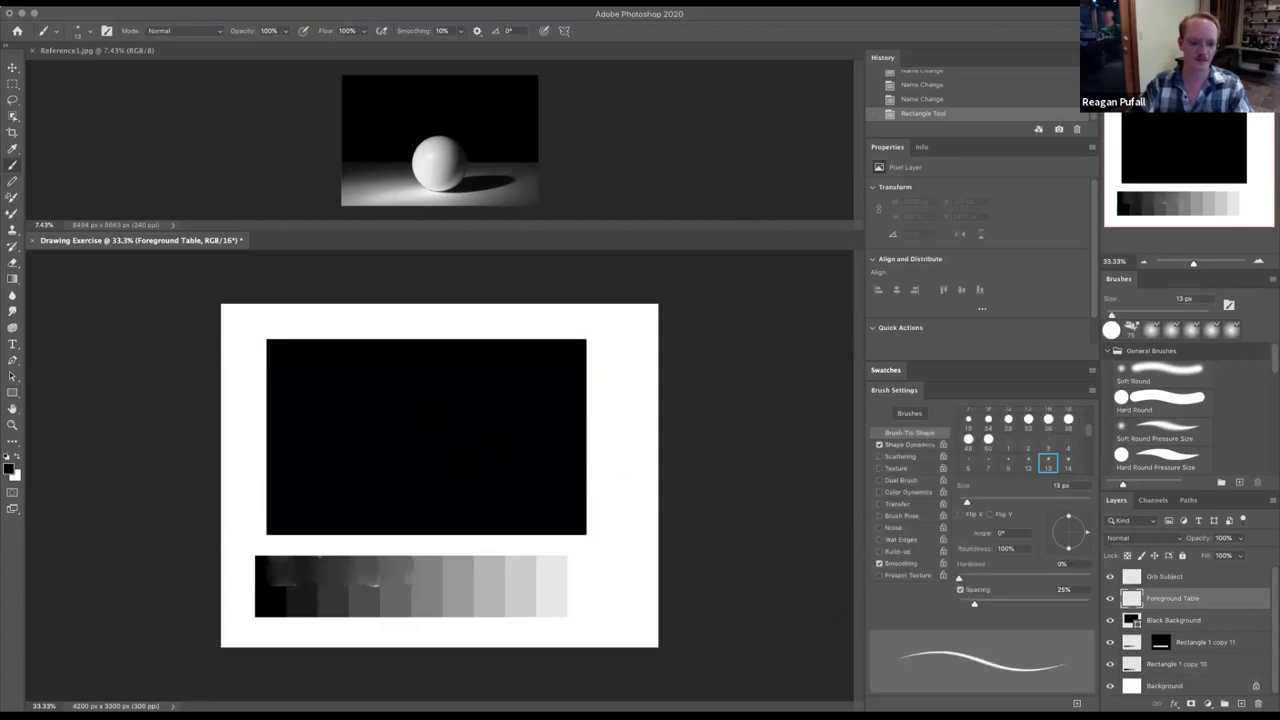
right_click(236, 335)
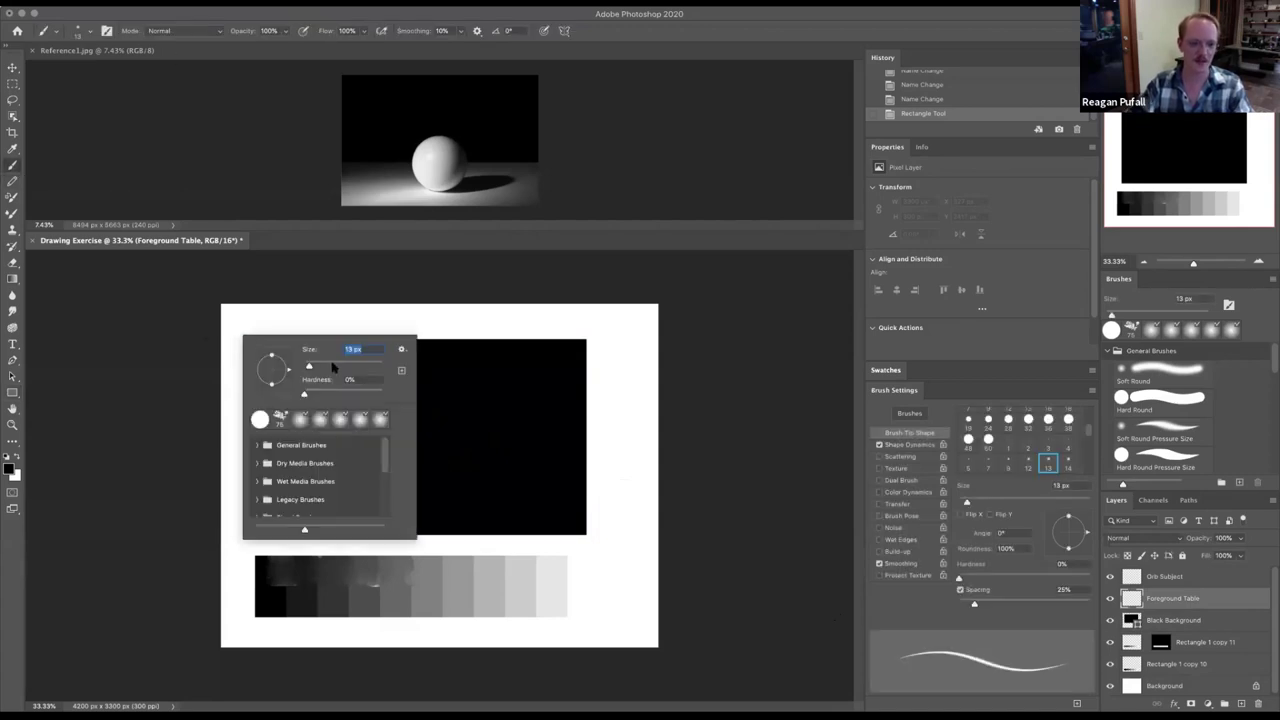
click(350, 367)
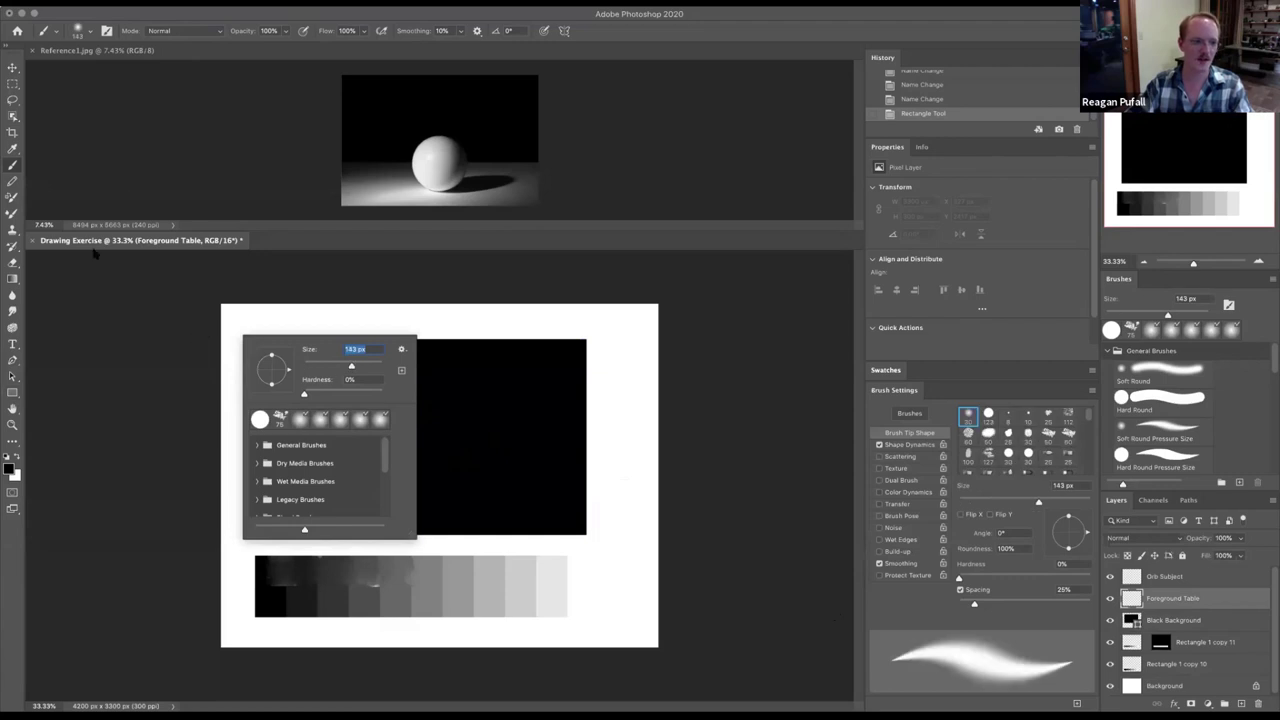
click(13, 150)
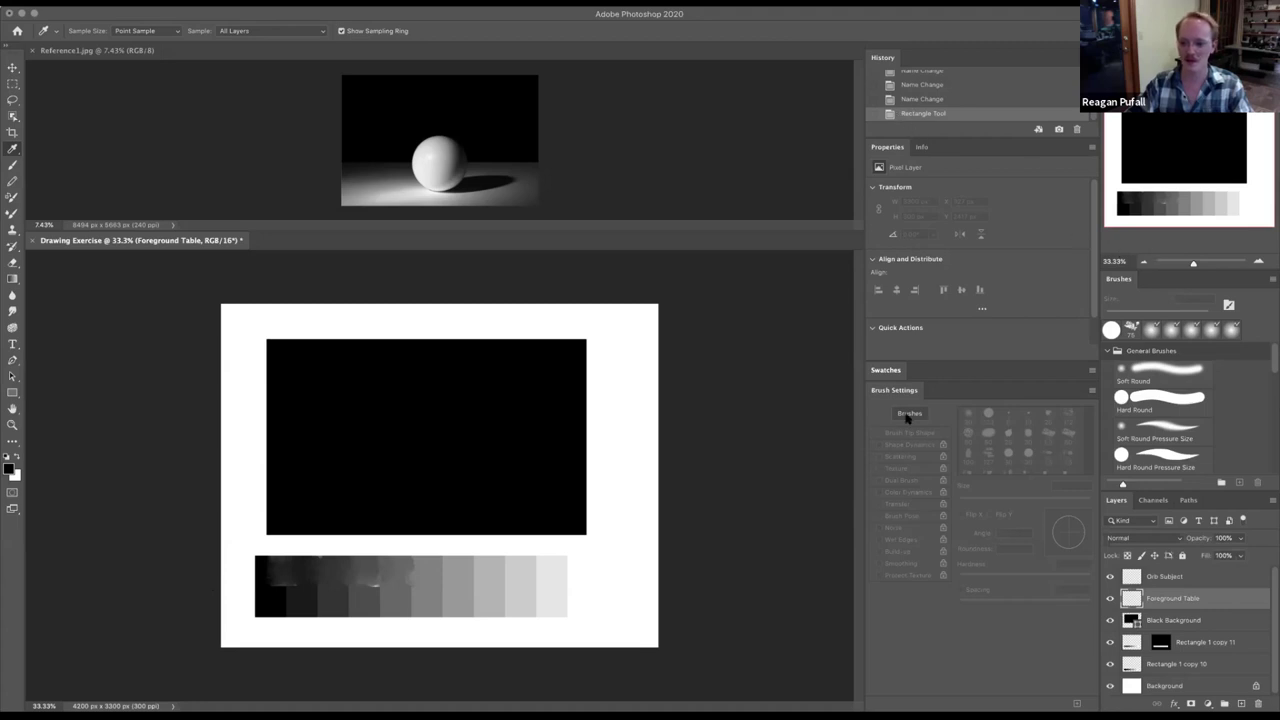
- Sample a grey from the value scale as the foreground colour and return to the Brush
click(892, 374)
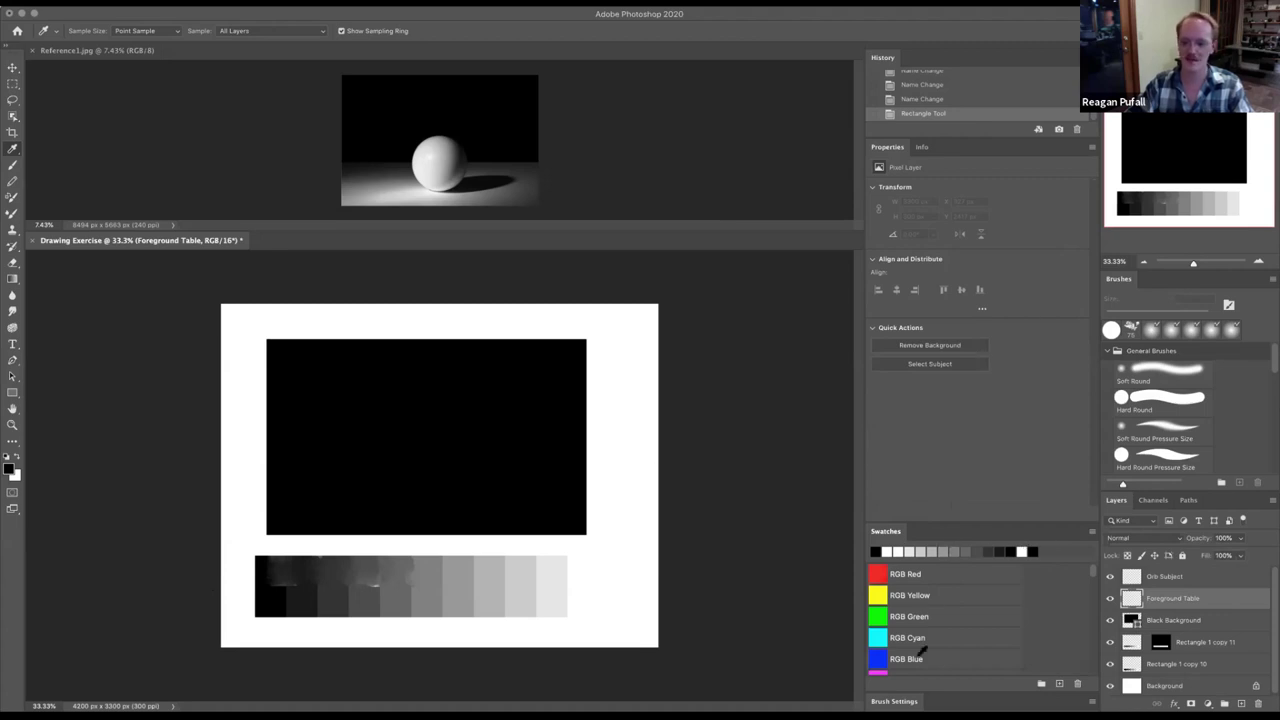
click(900, 701)
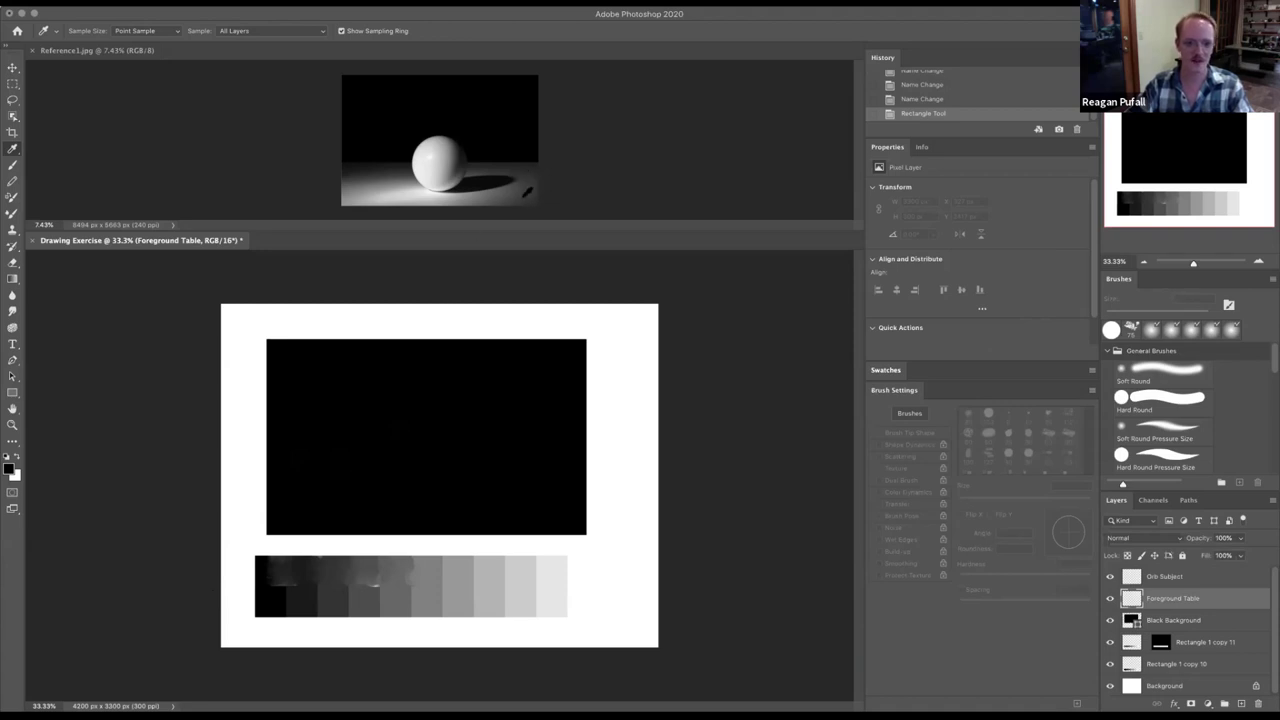
click(533, 190)
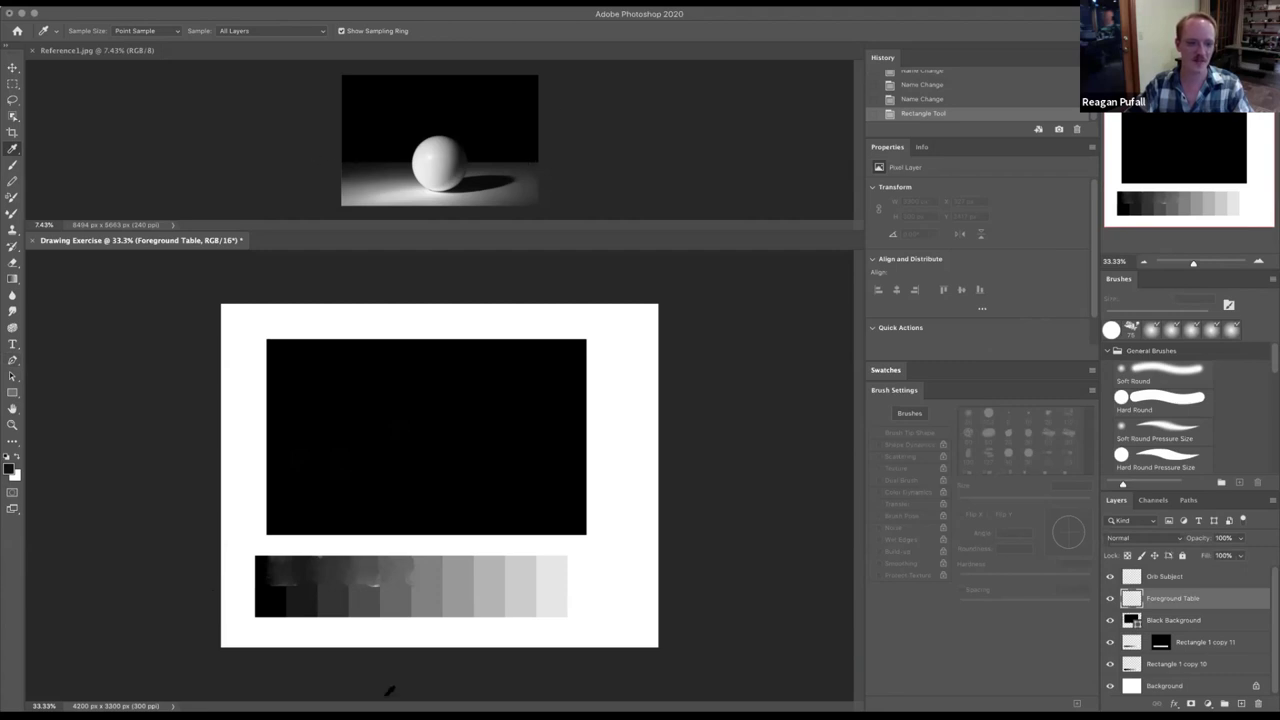
click(347, 592)
click(361, 603)
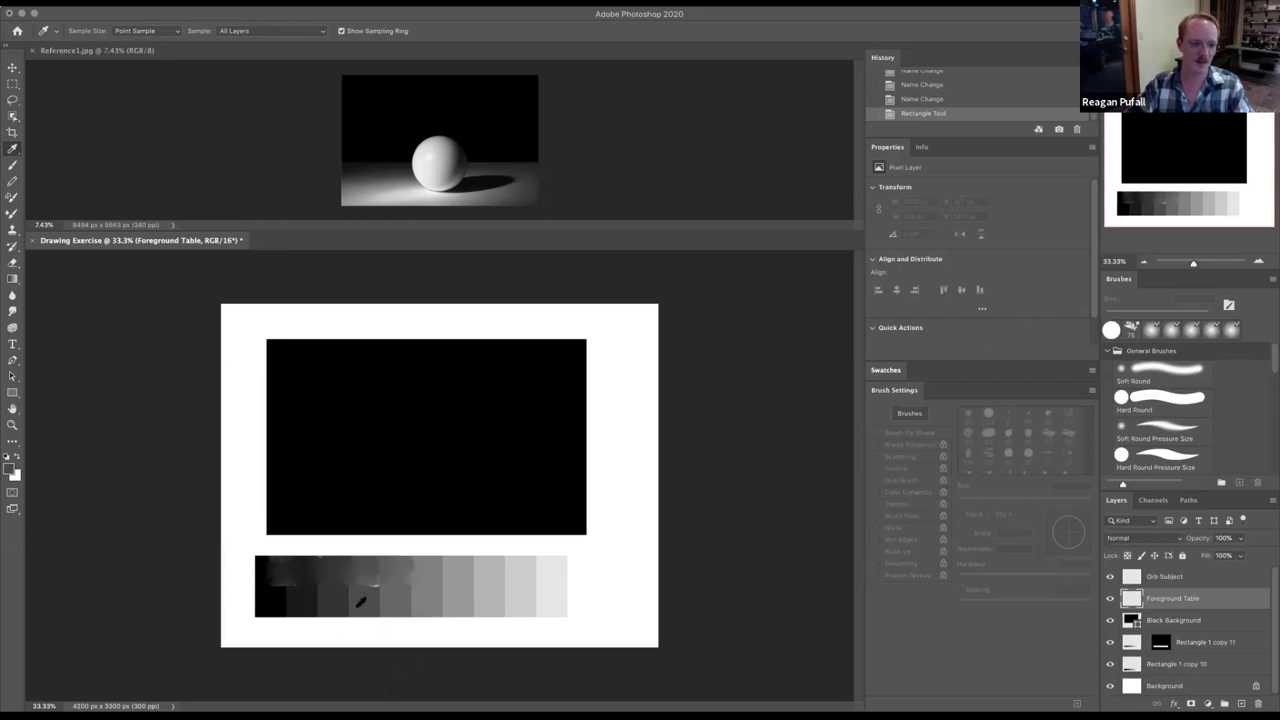
click(345, 604)
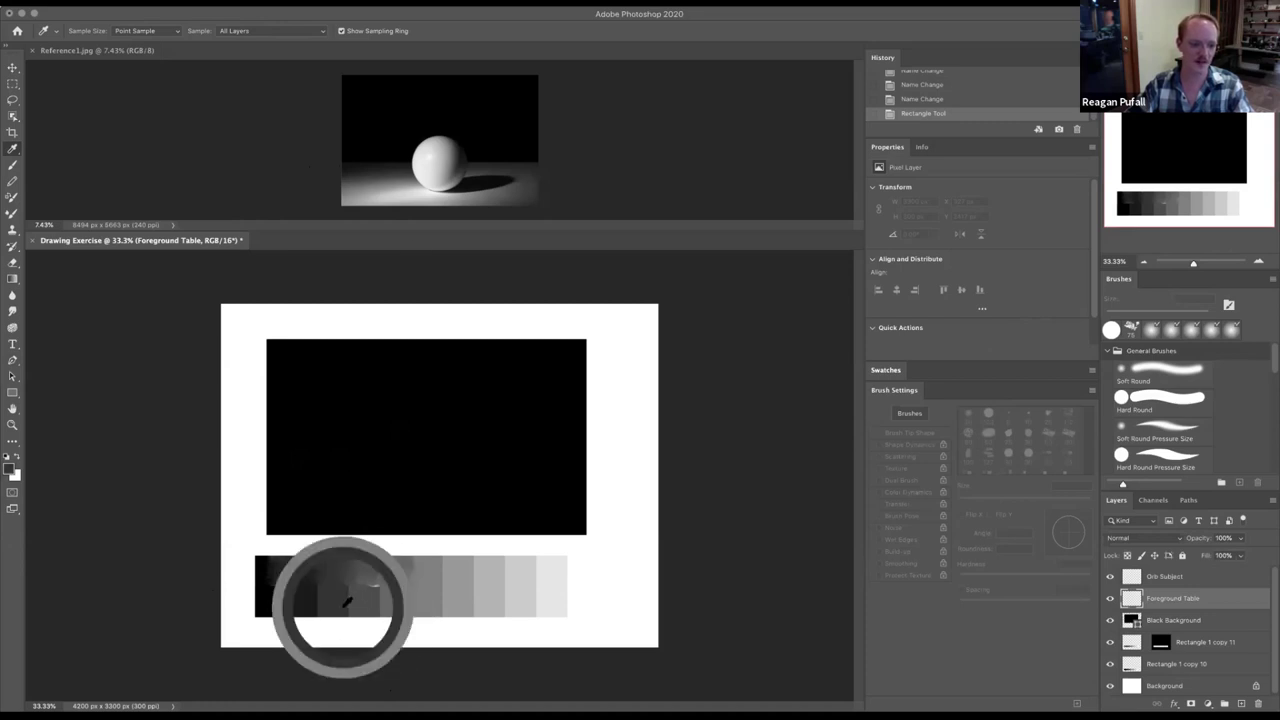
click(12, 166)
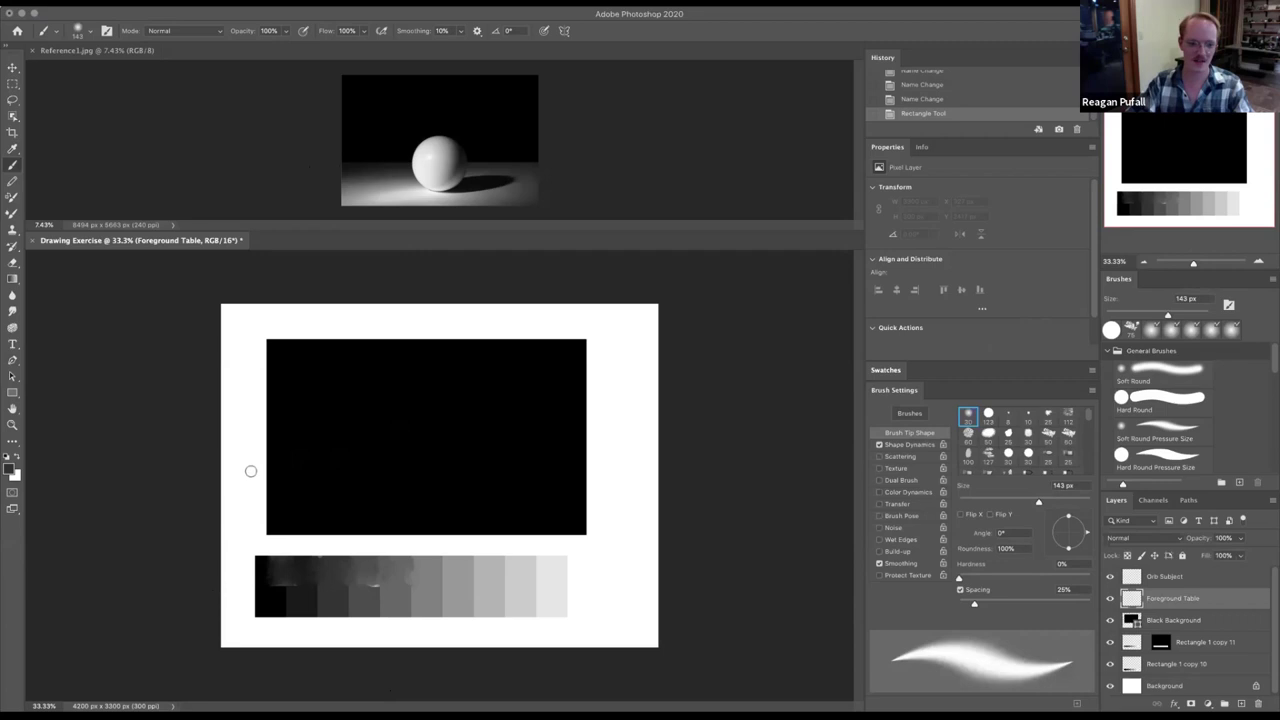
- Paint a wide dark-grey table band with a 492 px Hard Round brush
mouse_move(258, 457)
mouse_down()
mouse_move(612, 453)
mouse_move(222, 460)
mouse_move(598, 457)
mouse_move(262, 486)
mouse_up()
right_click(384, 502)
drag(505, 531, 515, 531)
mouse_move(300, 510)
mouse_down()
mouse_move(275, 515)
mouse_move(500, 530)
mouse_move(335, 538)
mouse_up()
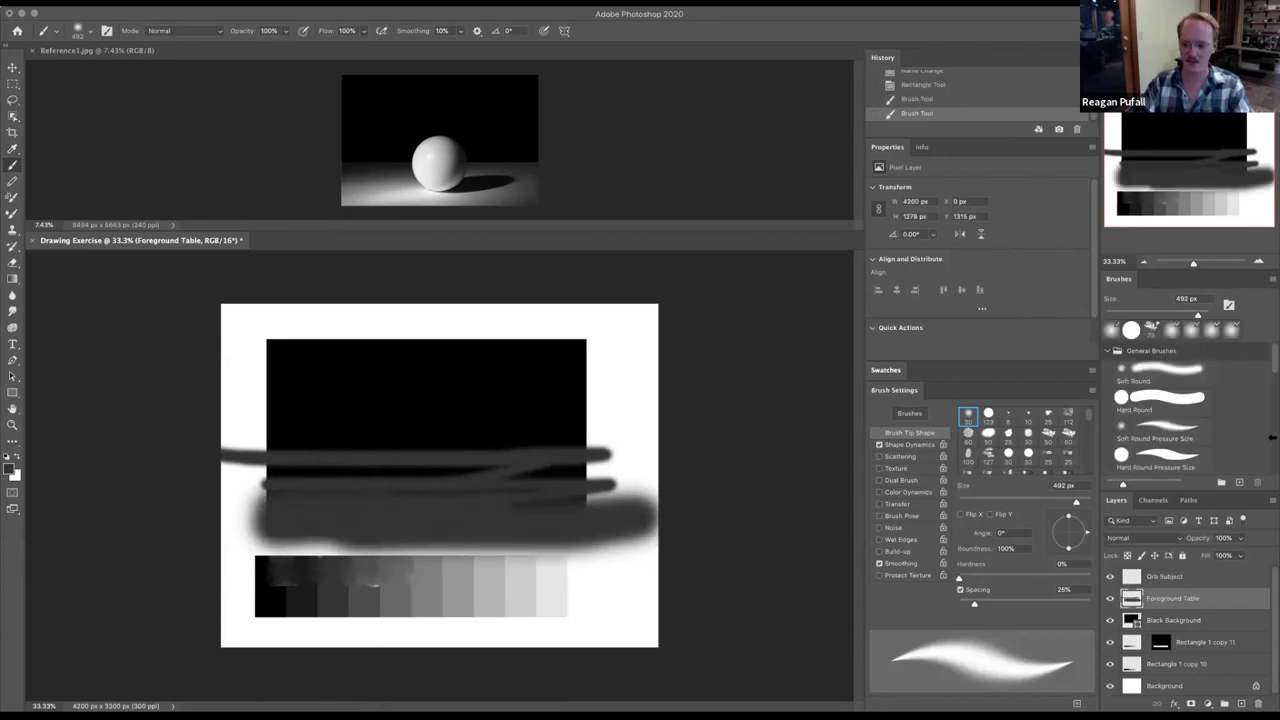
click(1150, 408)
mouse_move(580, 490)
mouse_down()
mouse_move(247, 480)
mouse_move(250, 503)
mouse_move(287, 517)
mouse_move(426, 519)
mouse_move(426, 488)
mouse_move(408, 488)
mouse_move(556, 478)
mouse_move(239, 478)
mouse_up()
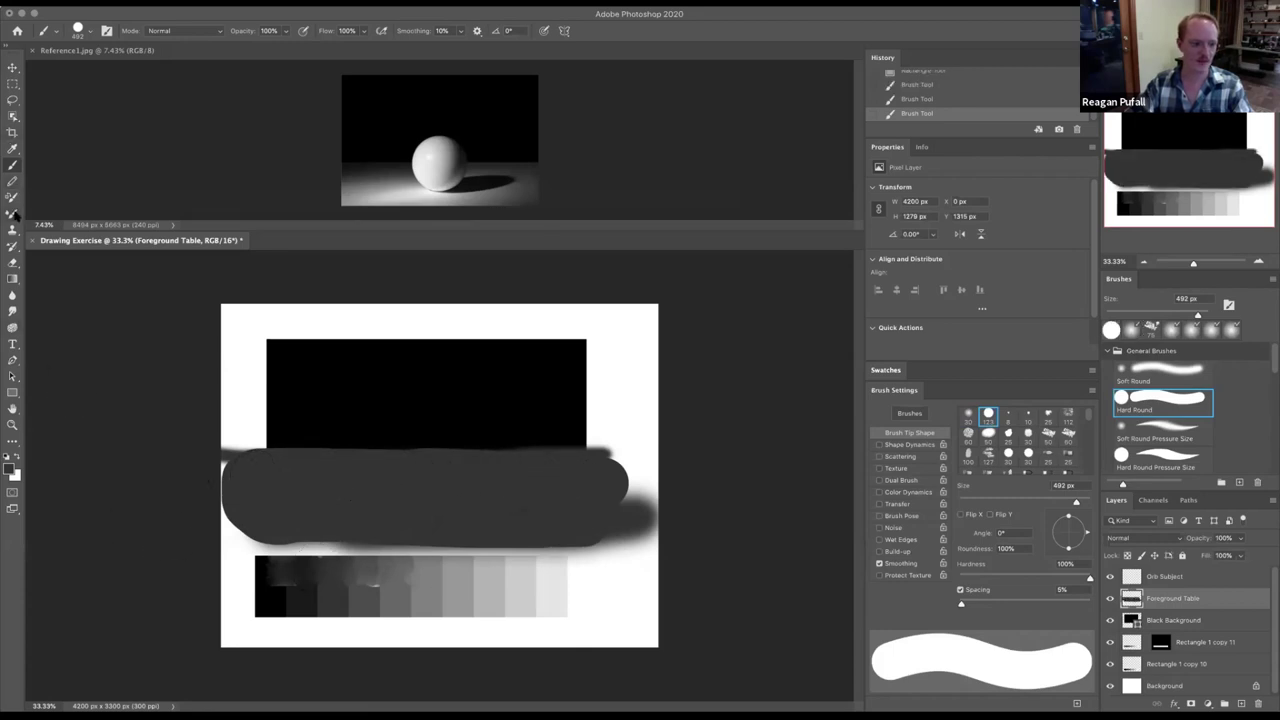
click(12, 148)
- Paint a lighter grey shape and pale highlight patch on the table, then load the Black Background outline as a selection
click(432, 595)
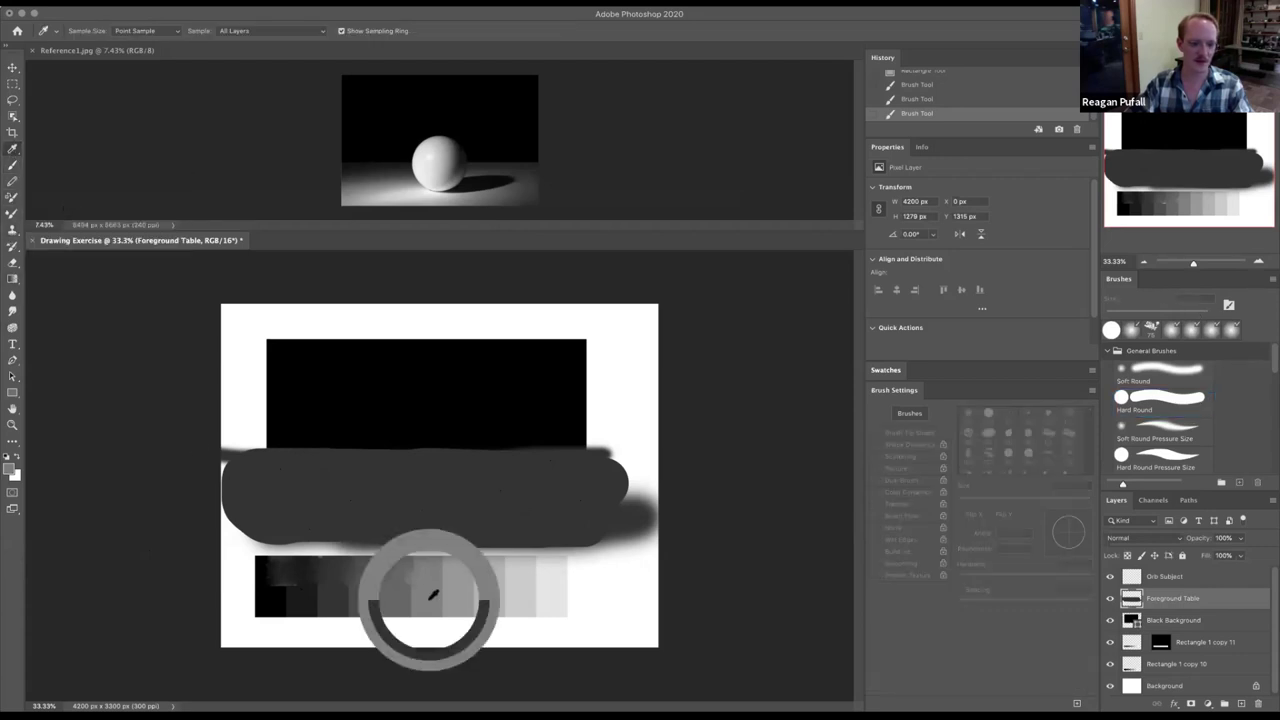
click(13, 165)
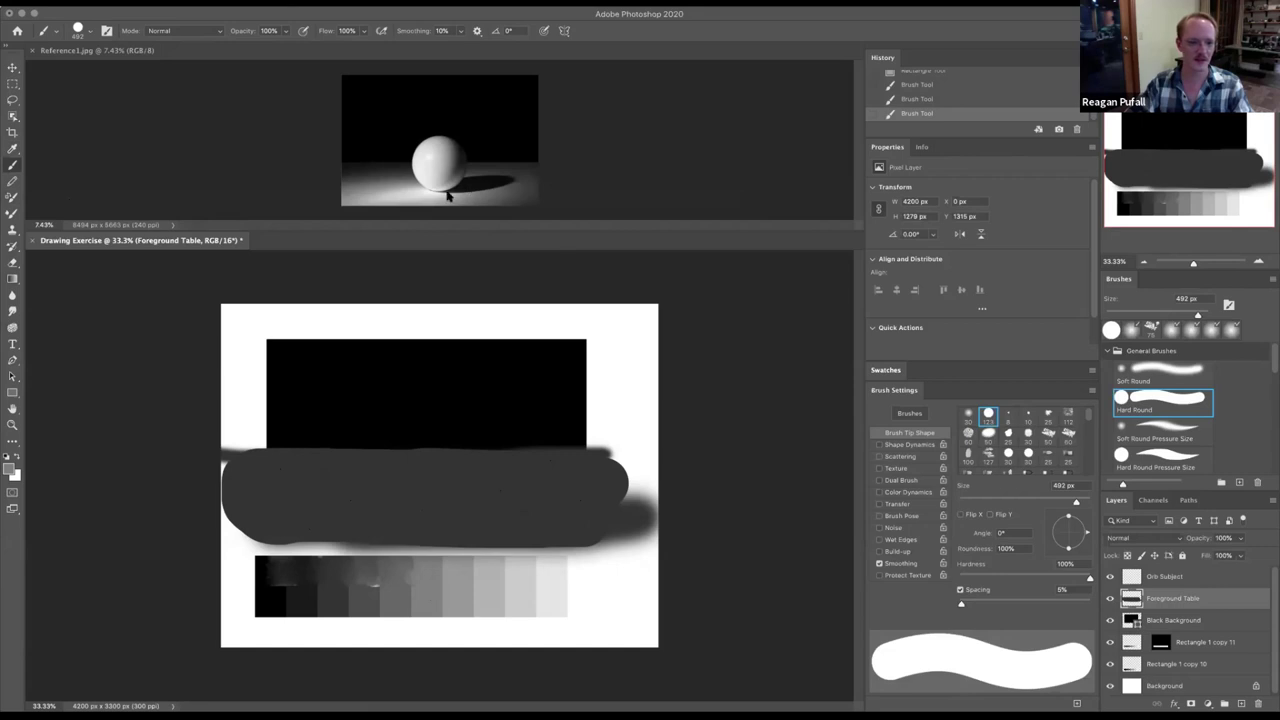
mouse_move(318, 512)
mouse_down()
mouse_move(407, 501)
mouse_move(516, 512)
mouse_move(490, 534)
mouse_move(343, 541)
mouse_up()
mouse_move(459, 512)
mouse_down()
mouse_move(542, 496)
mouse_move(406, 501)
mouse_move(268, 545)
mouse_move(354, 503)
mouse_move(491, 491)
mouse_move(521, 501)
mouse_up()
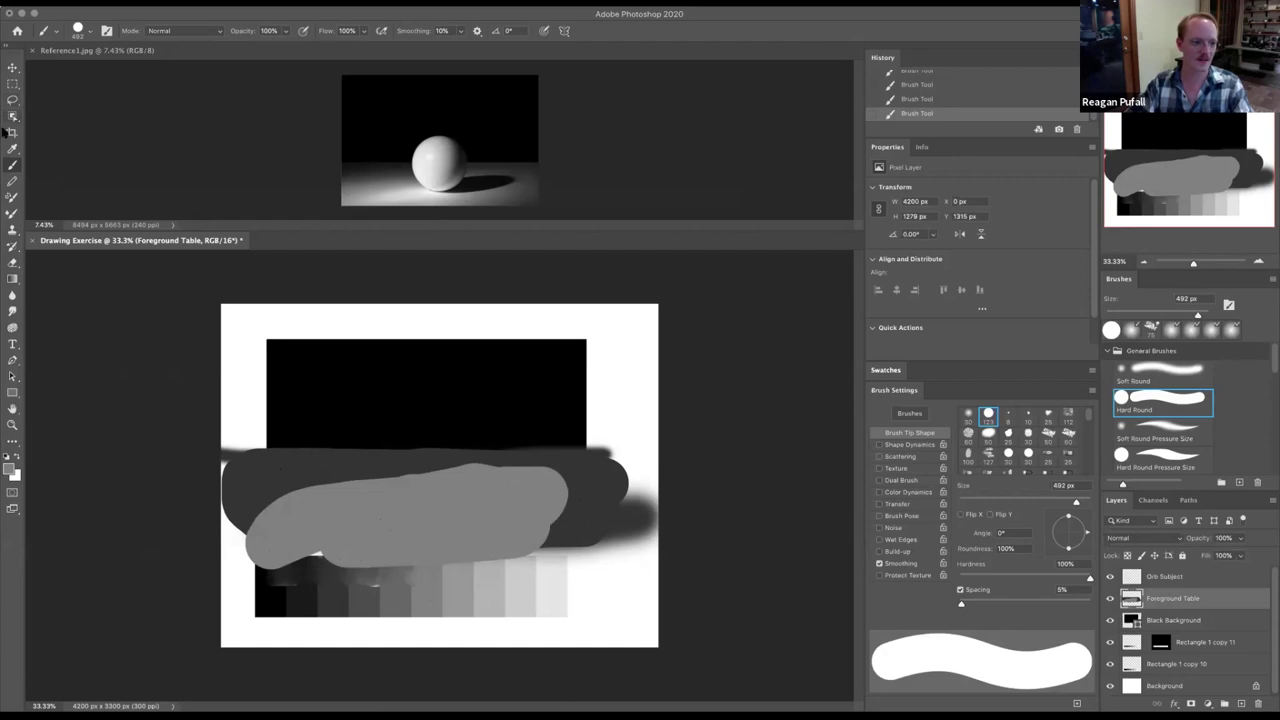
click(12, 149)
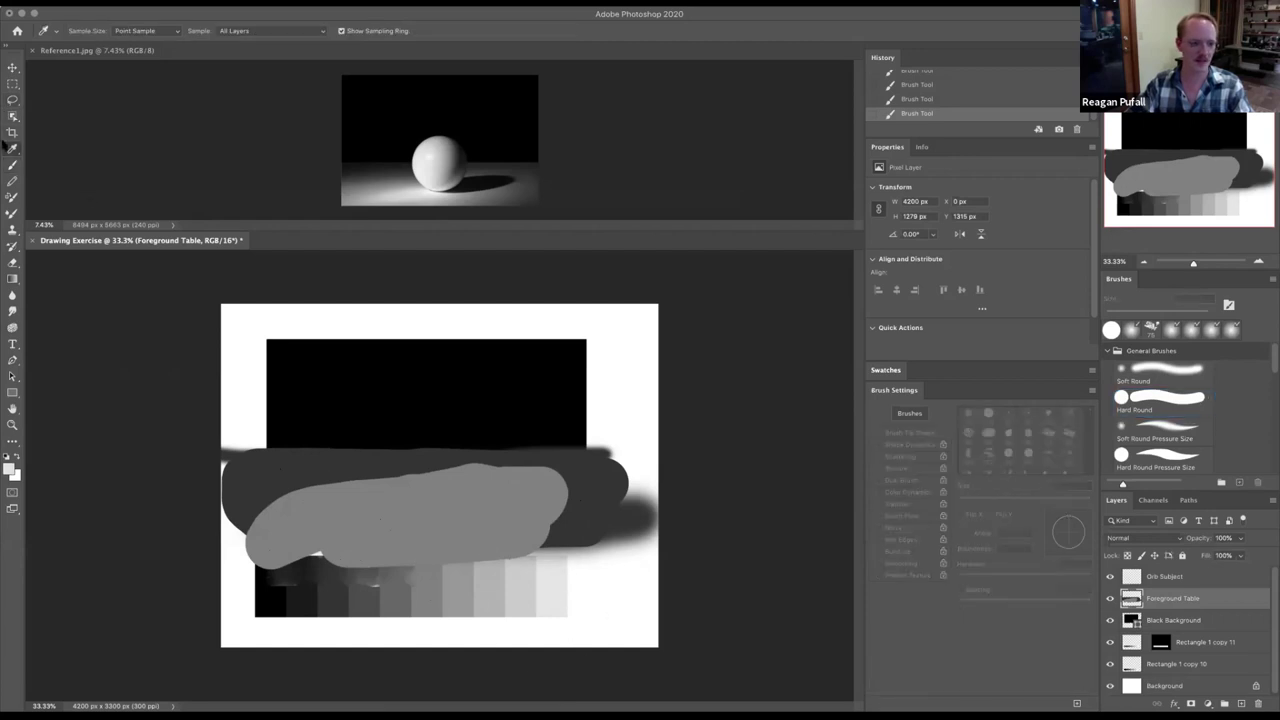
click(12, 165)
mouse_move(385, 540)
mouse_down()
mouse_move(371, 534)
mouse_move(425, 516)
mouse_up()
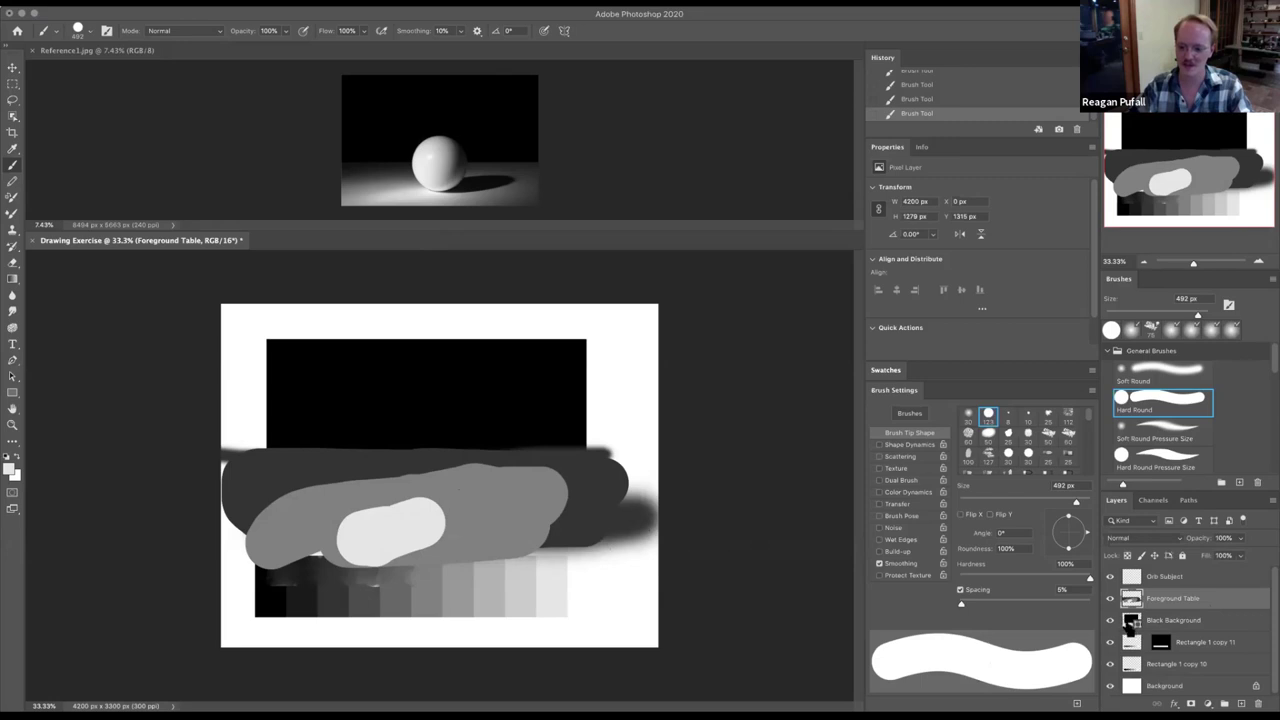
ctrl+click(1131, 621)
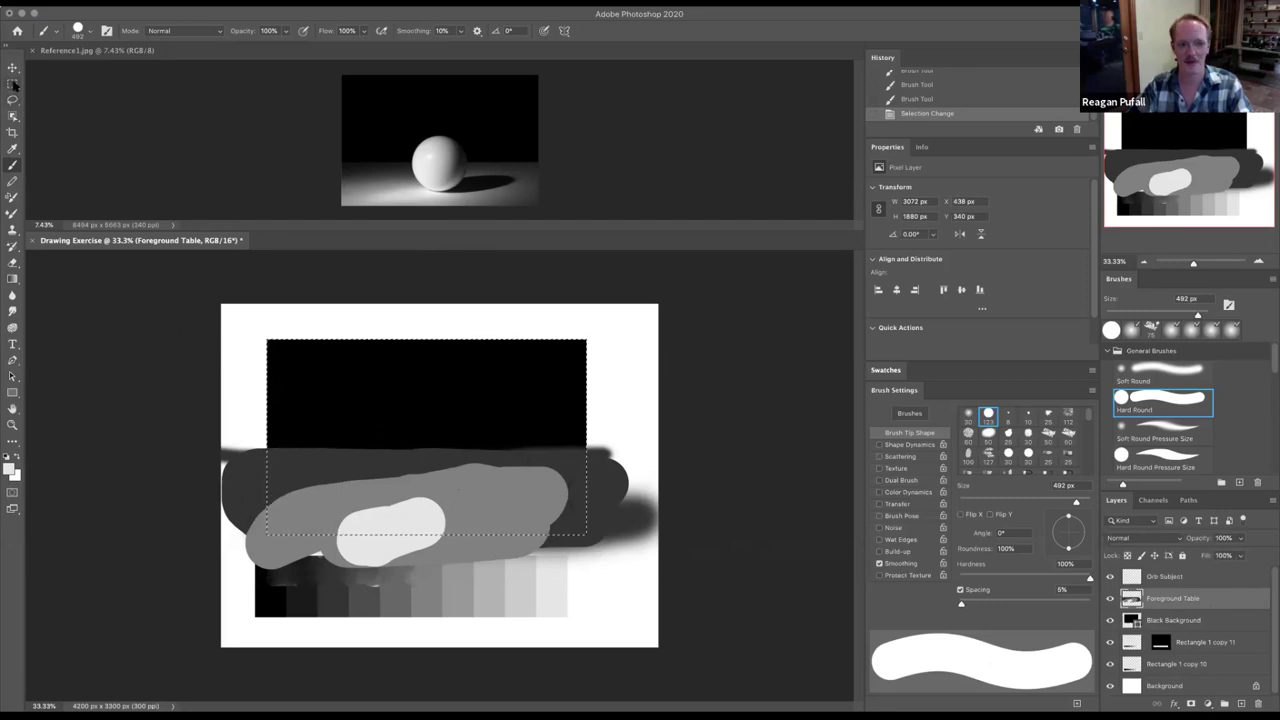
- Subtract the upper area from the selection with the Rectangular Marquee and mask Foreground Table to it
click(13, 85)
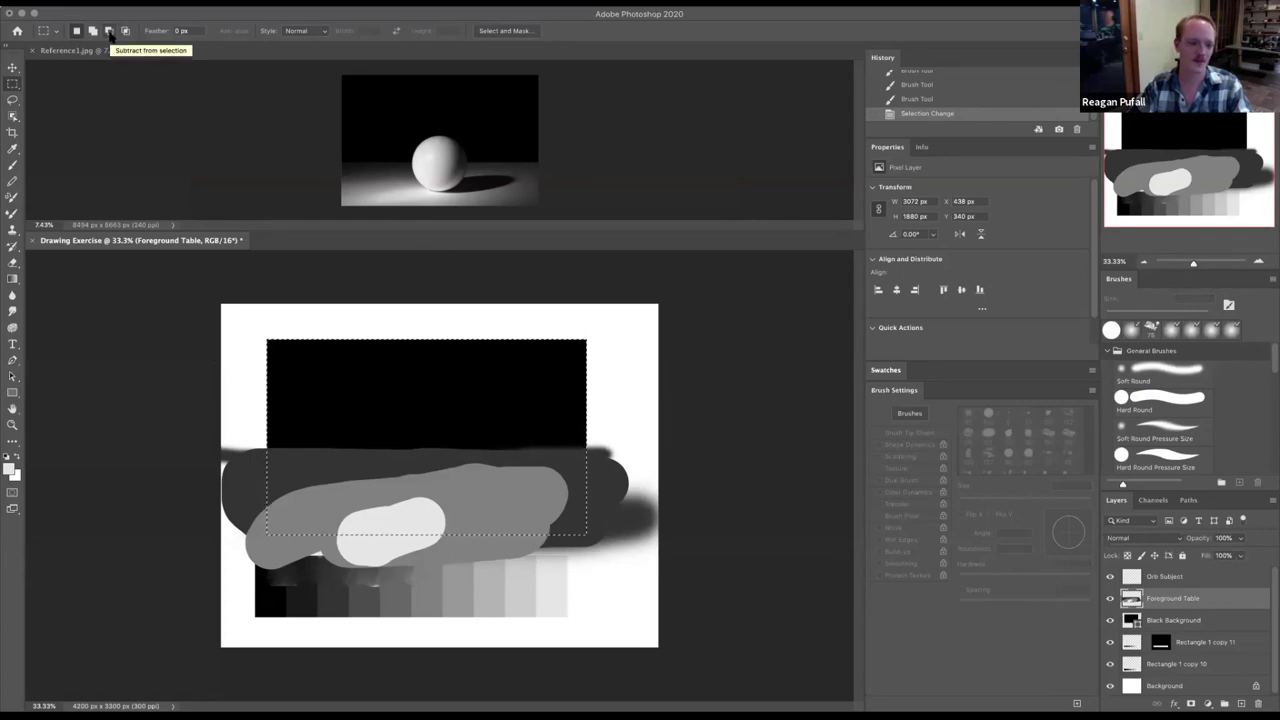
click(110, 33)
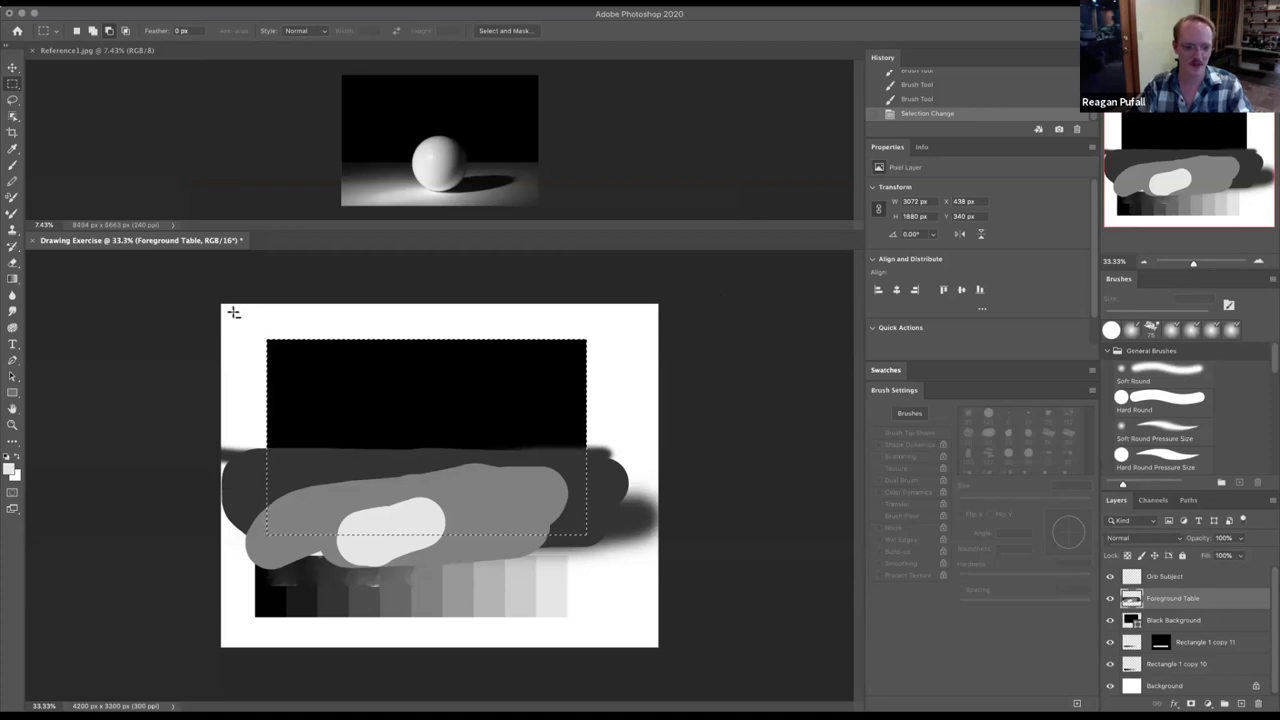
drag(233, 312, 627, 457)
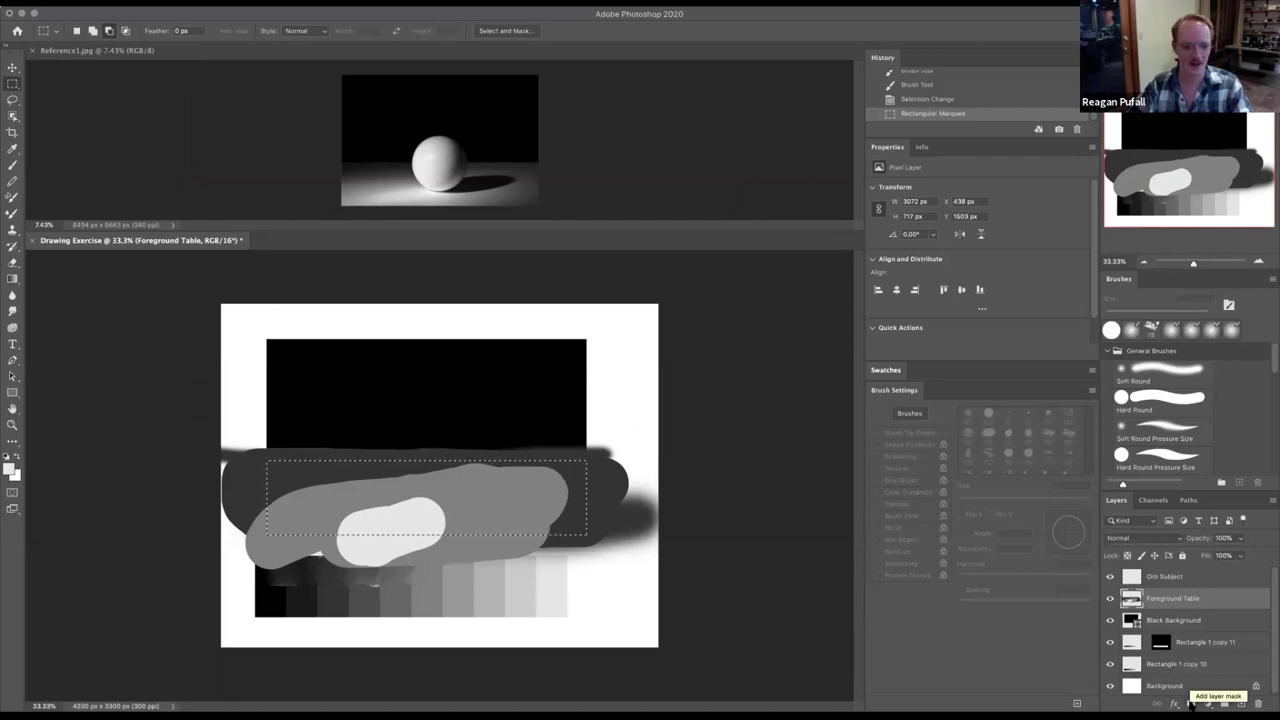
click(1190, 704)
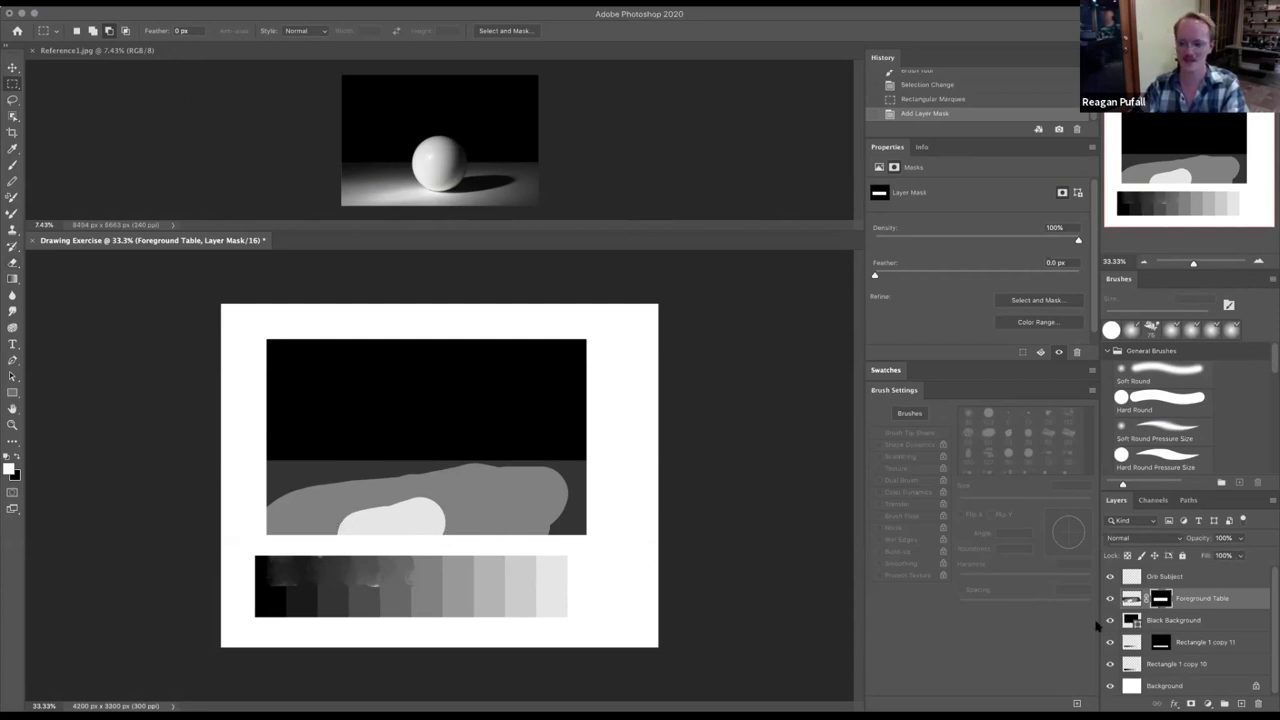
- On the Orb Subject layer, paint a large light-grey orb blob across table and background
click(1166, 578)
click(12, 165)
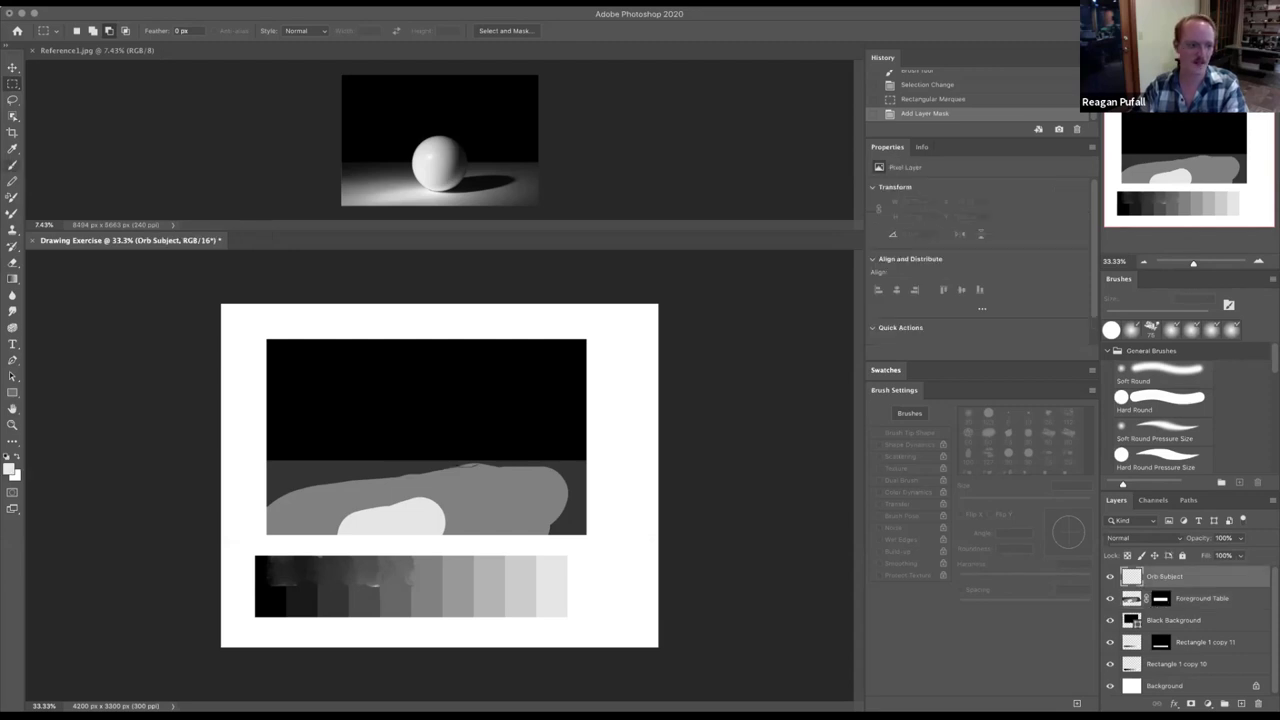
right_click(432, 497)
click(547, 477)
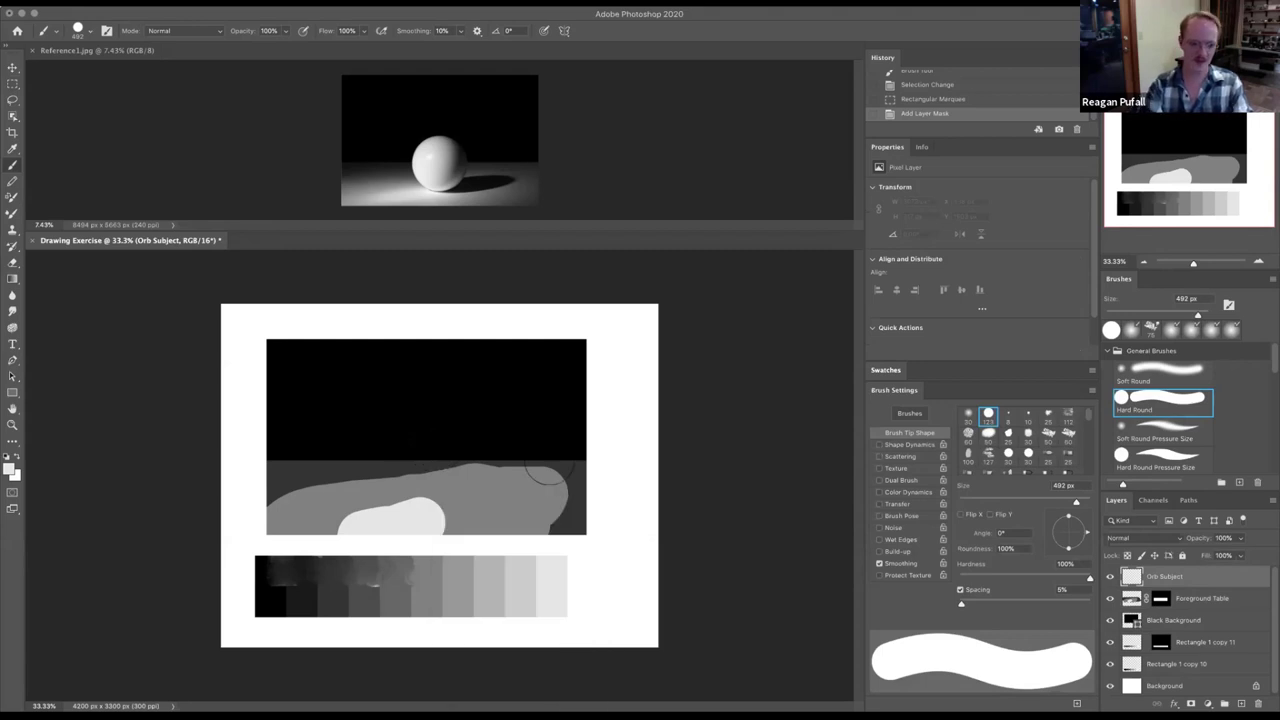
key(ctrl+plus)
key(ctrl+plus)
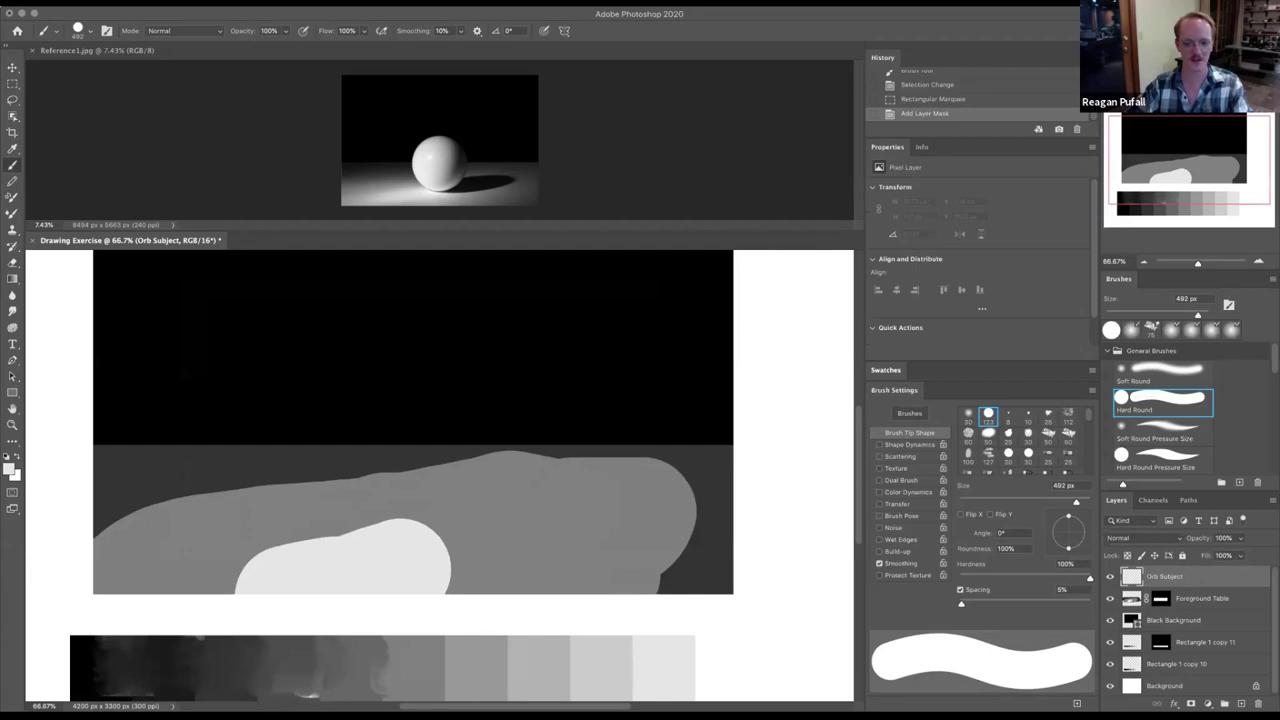
scroll(491, 470, up, 1)
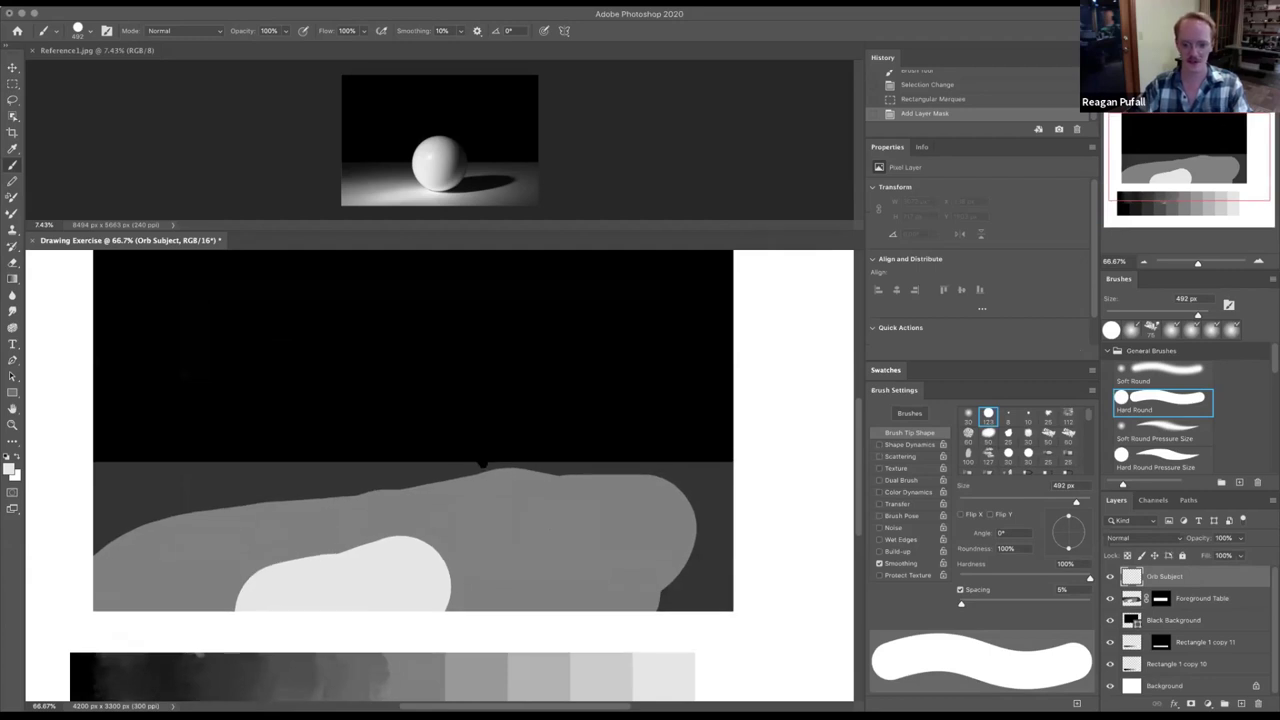
scroll(491, 470, left, 3)
scroll(491, 470, up, 1)
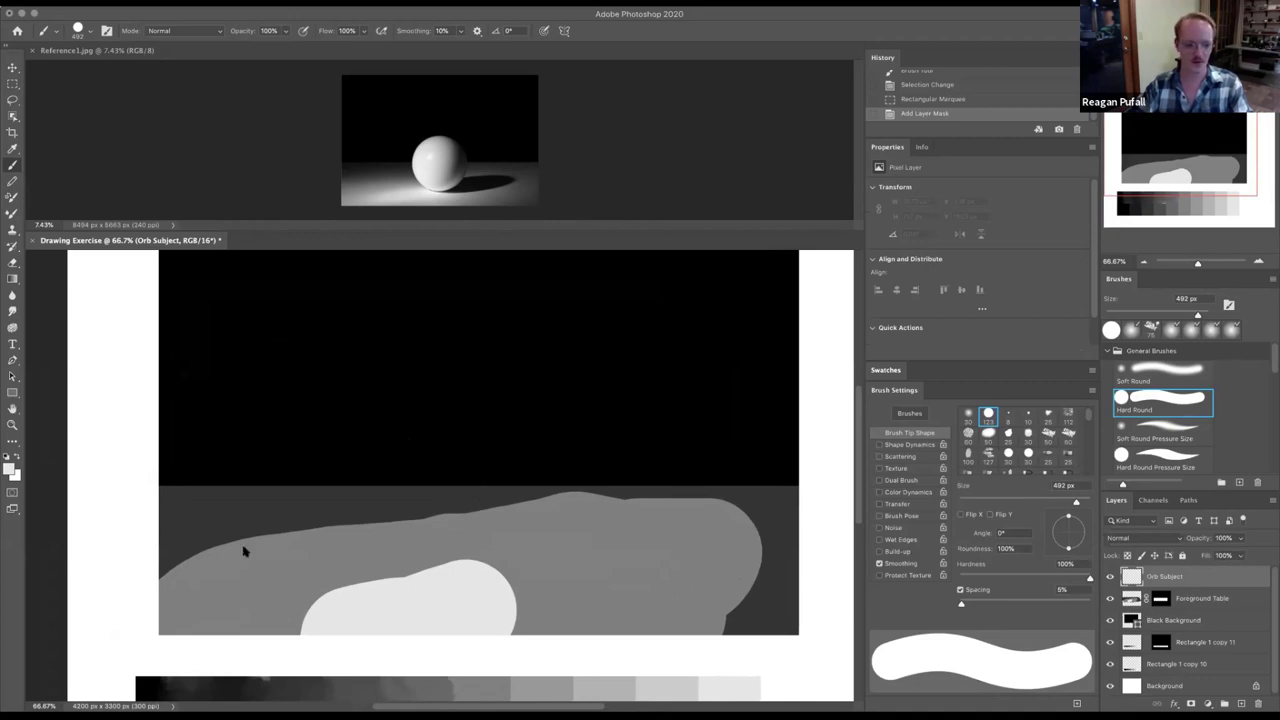
mouse_move(455, 492)
mouse_down()
mouse_move(421, 422)
mouse_move(509, 501)
mouse_move(472, 512)
mouse_up()
mouse_move(456, 434)
mouse_down()
mouse_move(525, 385)
mouse_move(486, 523)
mouse_move(414, 477)
mouse_move(529, 420)
mouse_move(474, 506)
mouse_move(429, 511)
mouse_move(385, 540)
mouse_up()
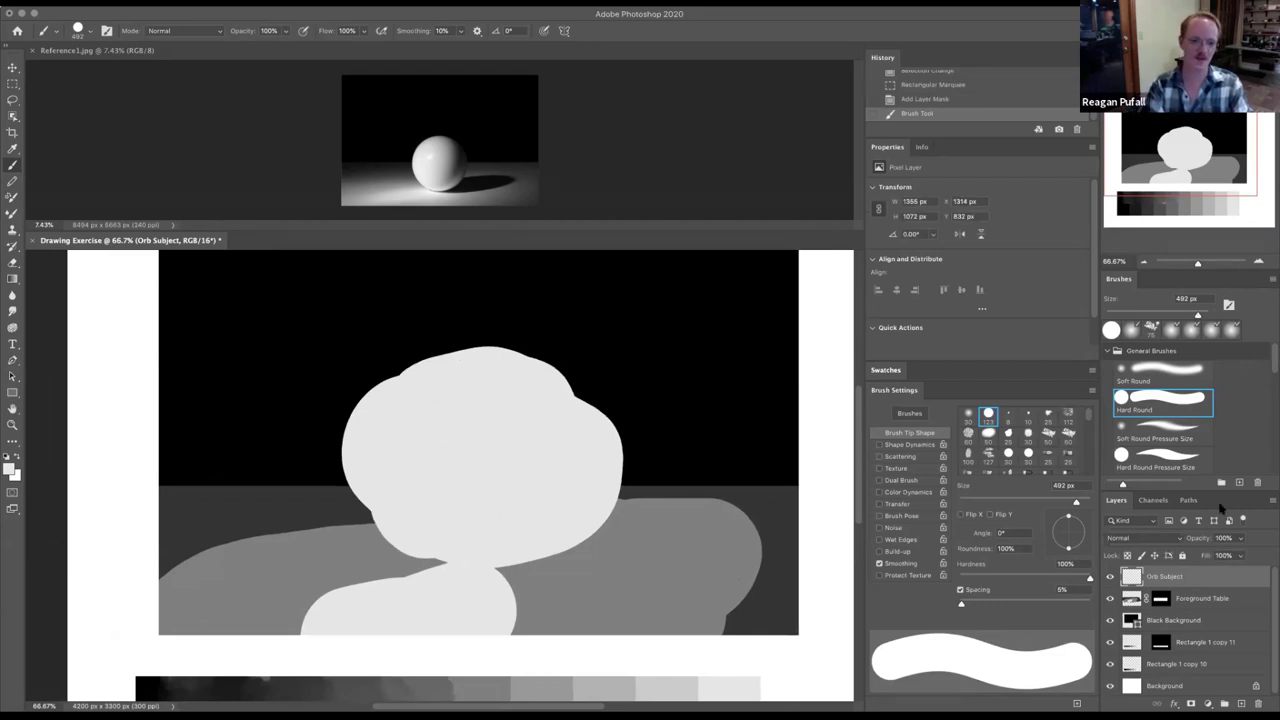
key(ctrl+minus)
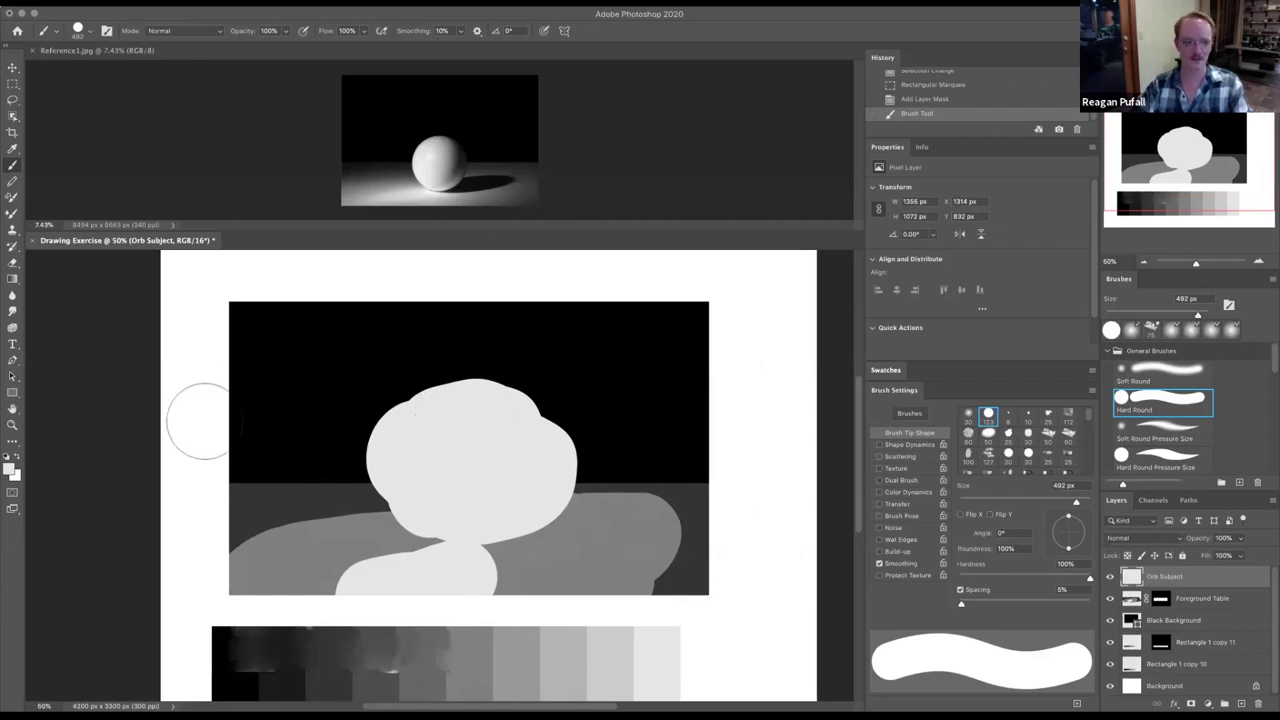
- Draw a circular elliptical selection over the orb and add it as a mask on Orb Subject
click(13, 88)
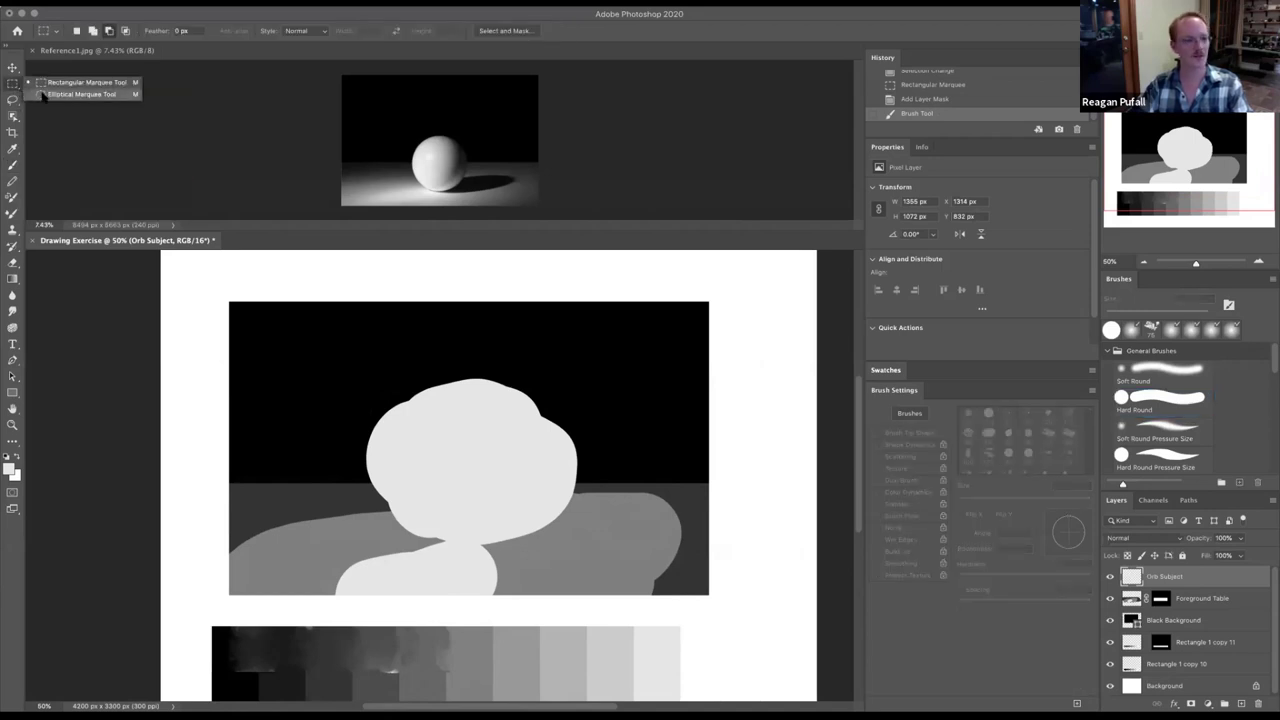
click(43, 95)
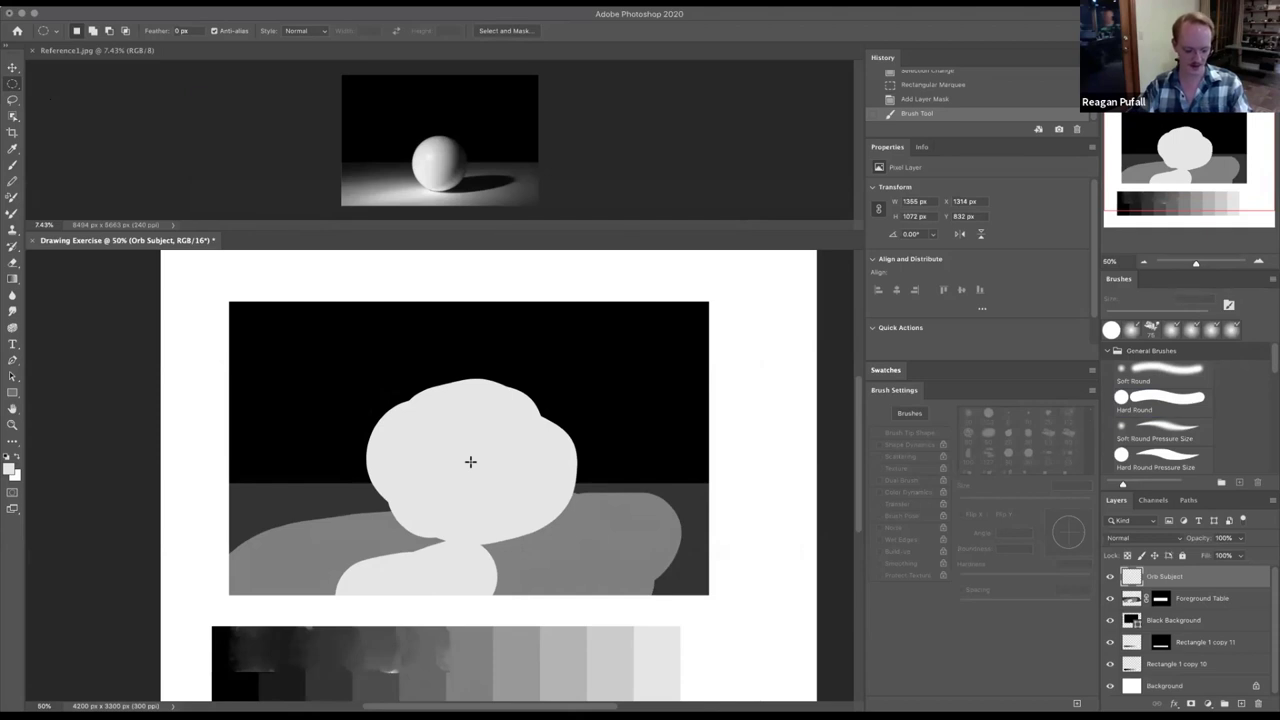
drag(470, 461, 585, 520)
scroll(585, 520, down, 10)
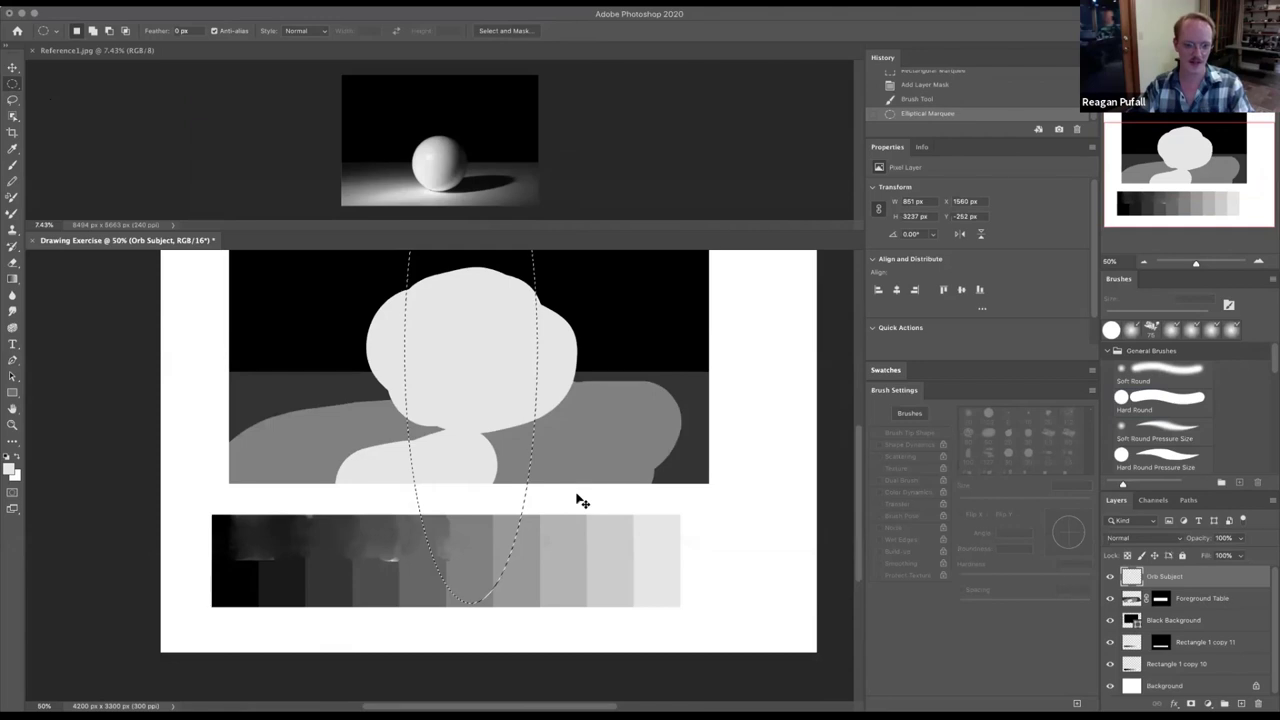
key(ctrl+z)
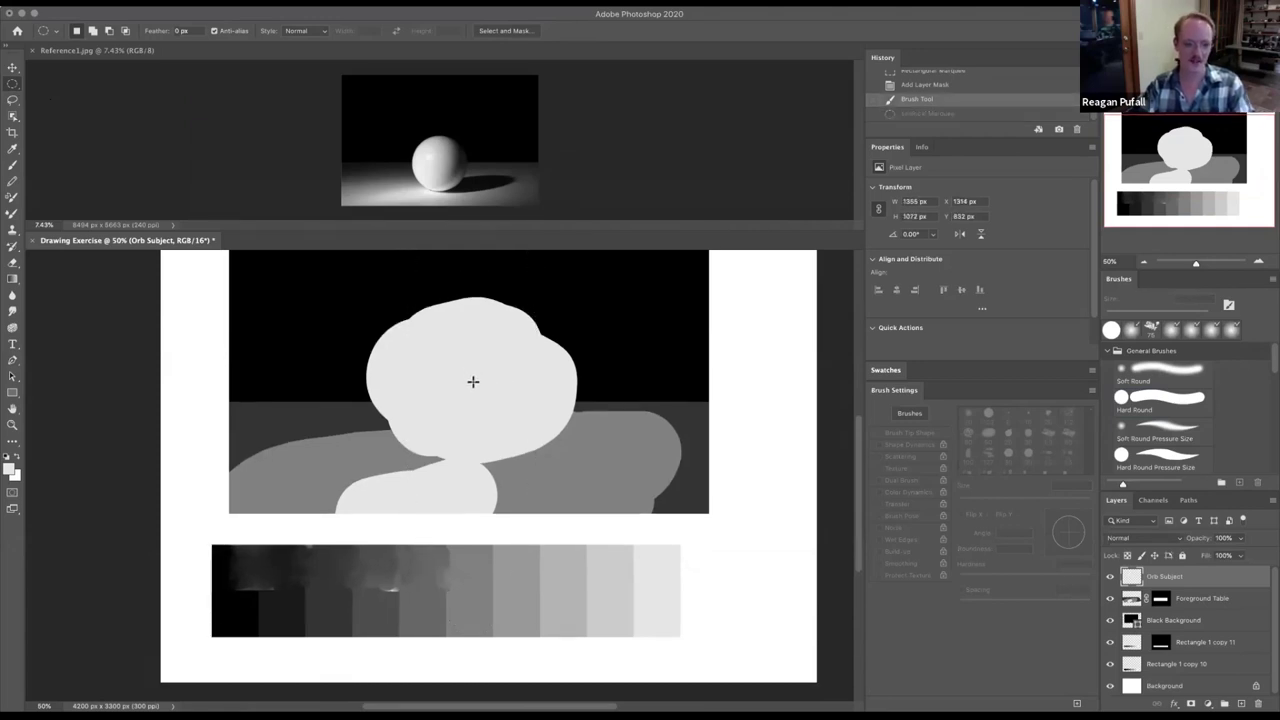
drag(480, 379, 560, 282)
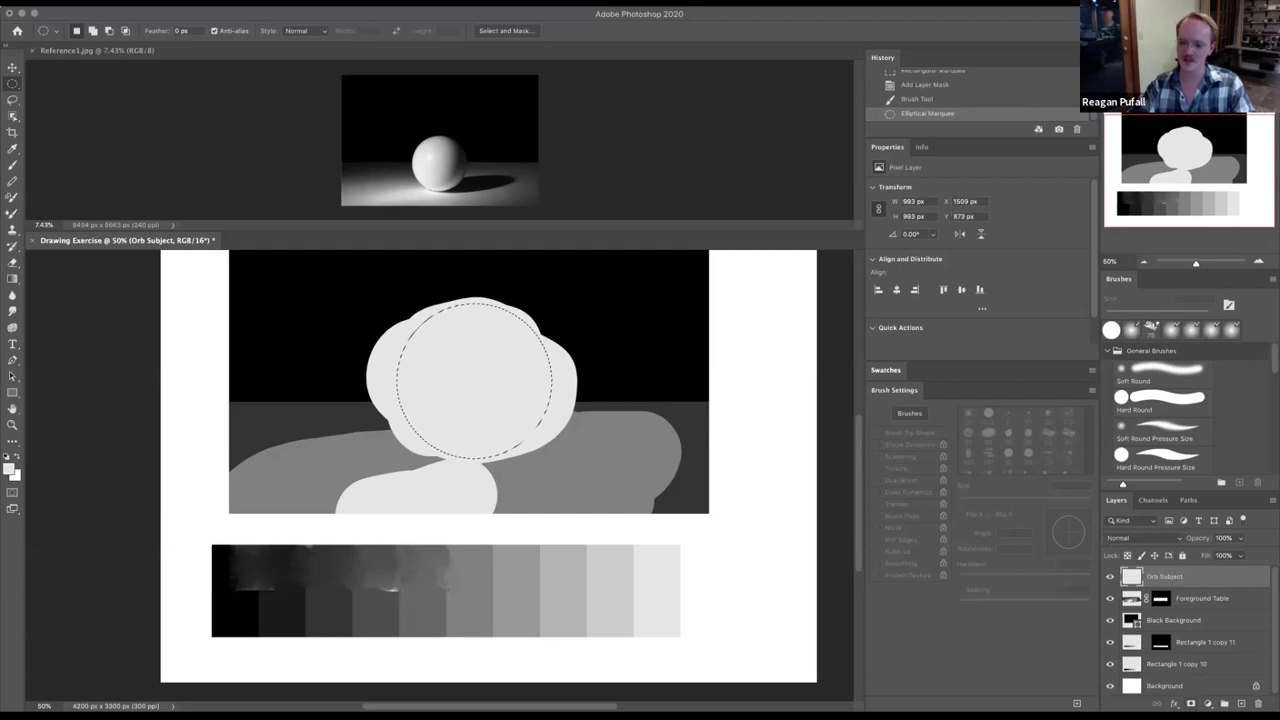
key(ctrl+shift+m)
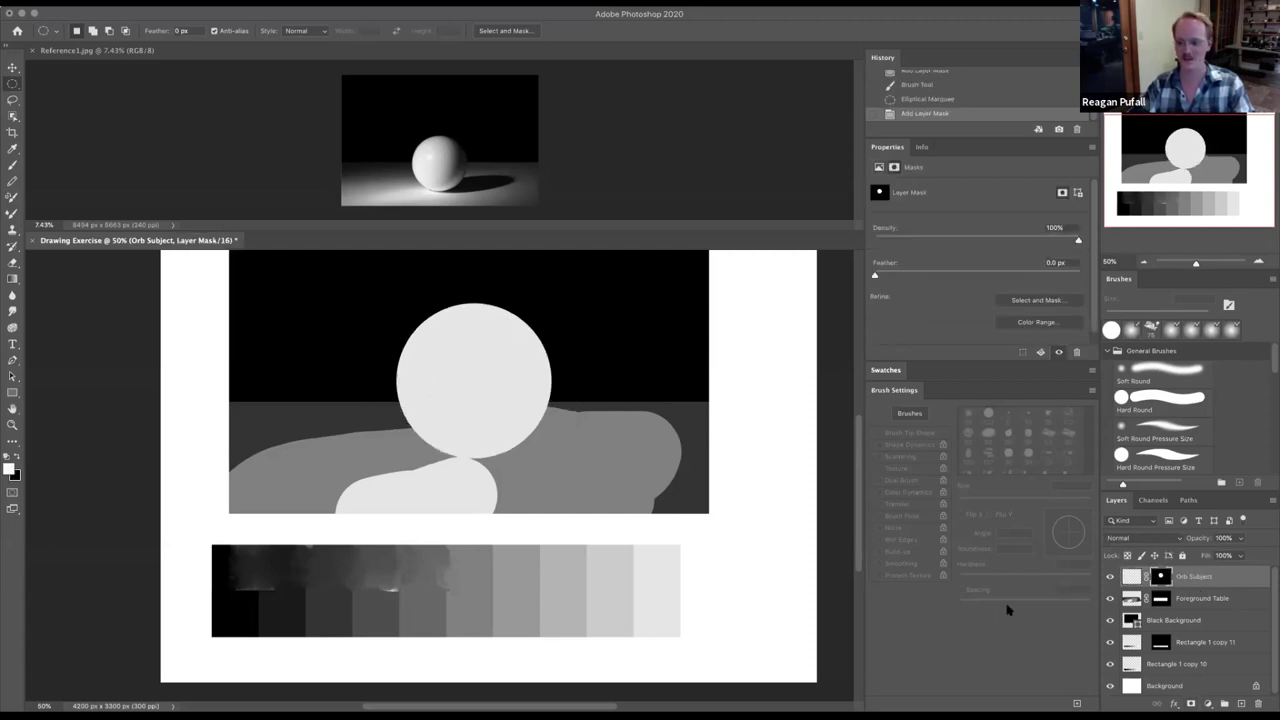
key(ctrl+minus)
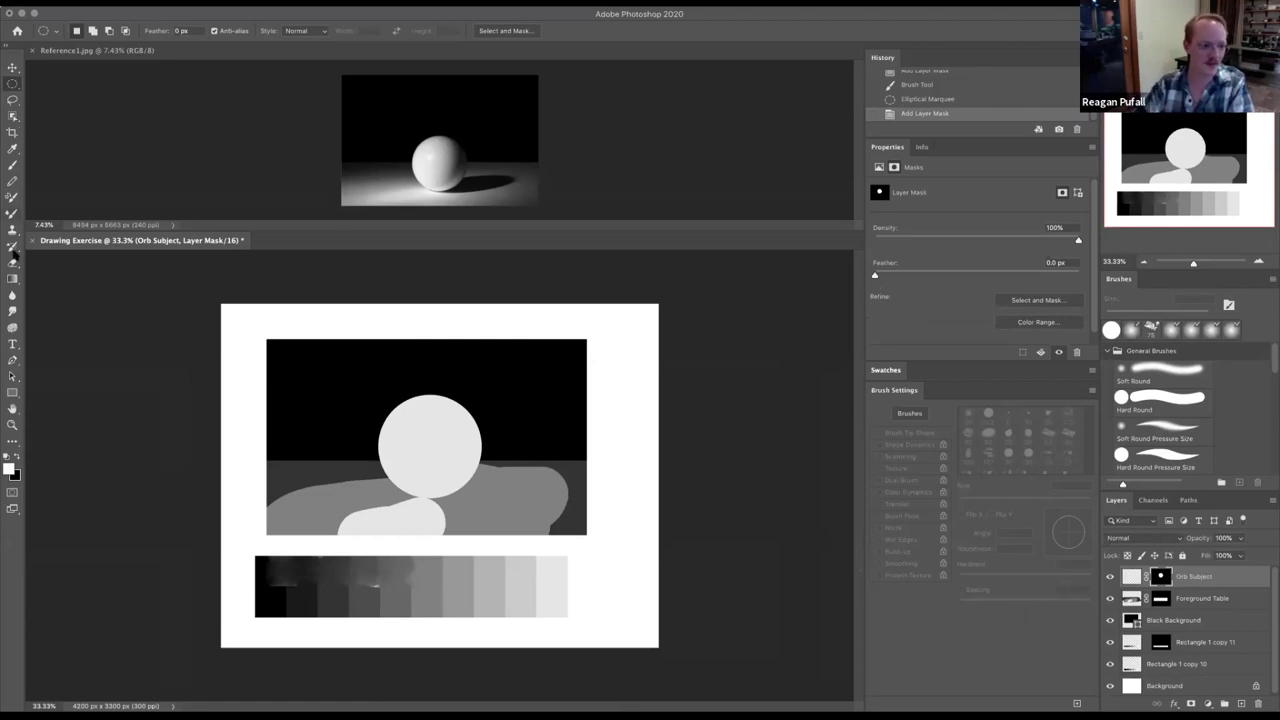
- Pick the darkest value from the scale and set the brush to 188 px
click(13, 150)
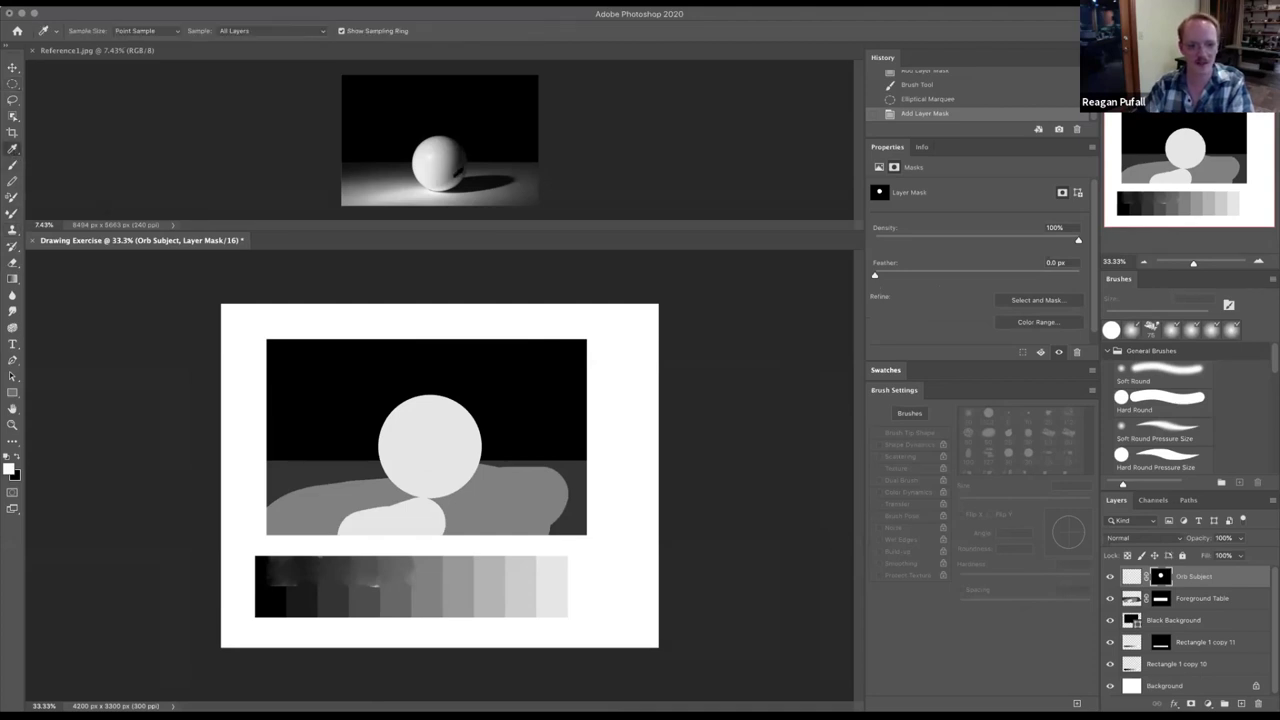
click(334, 594)
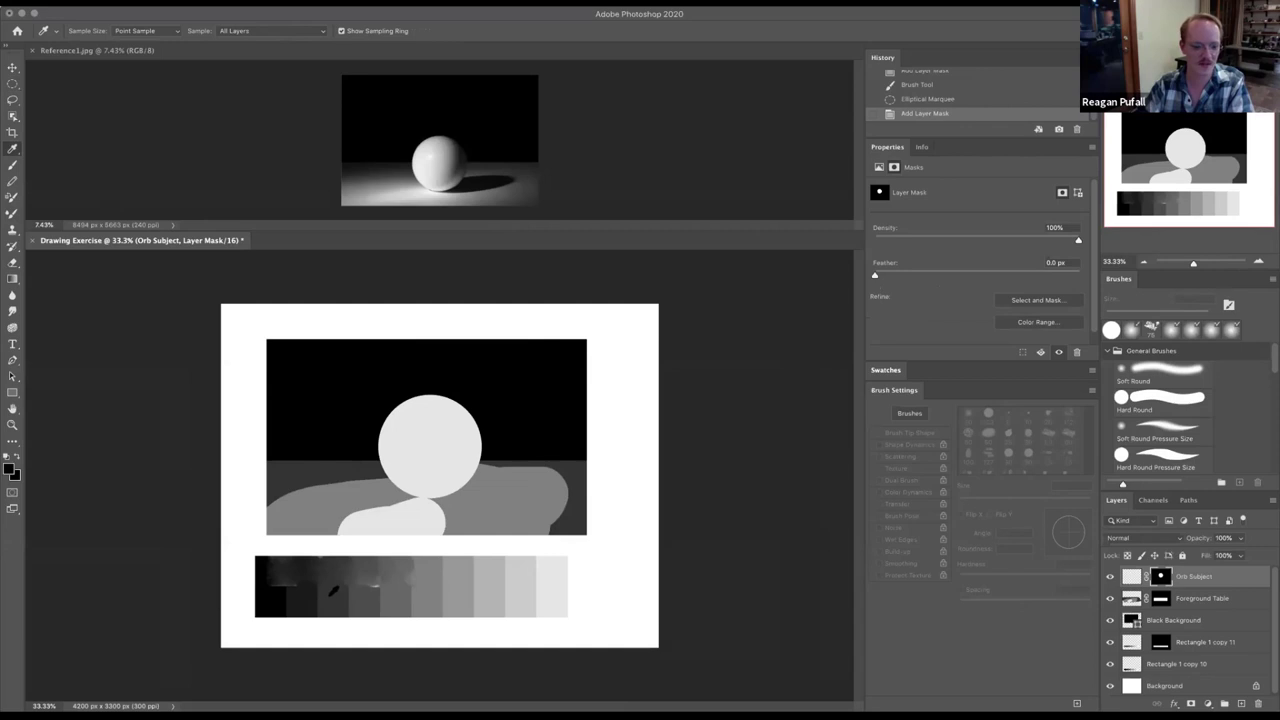
click(12, 166)
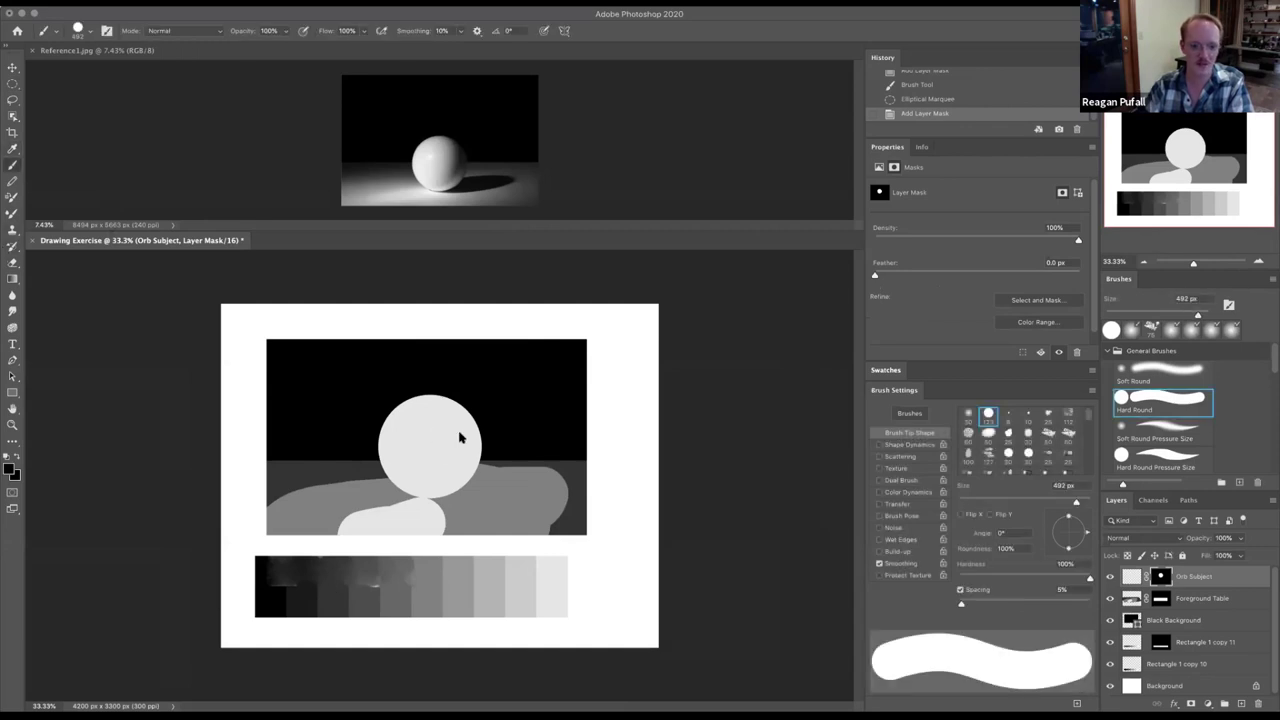
right_click(463, 438)
click(585, 464)
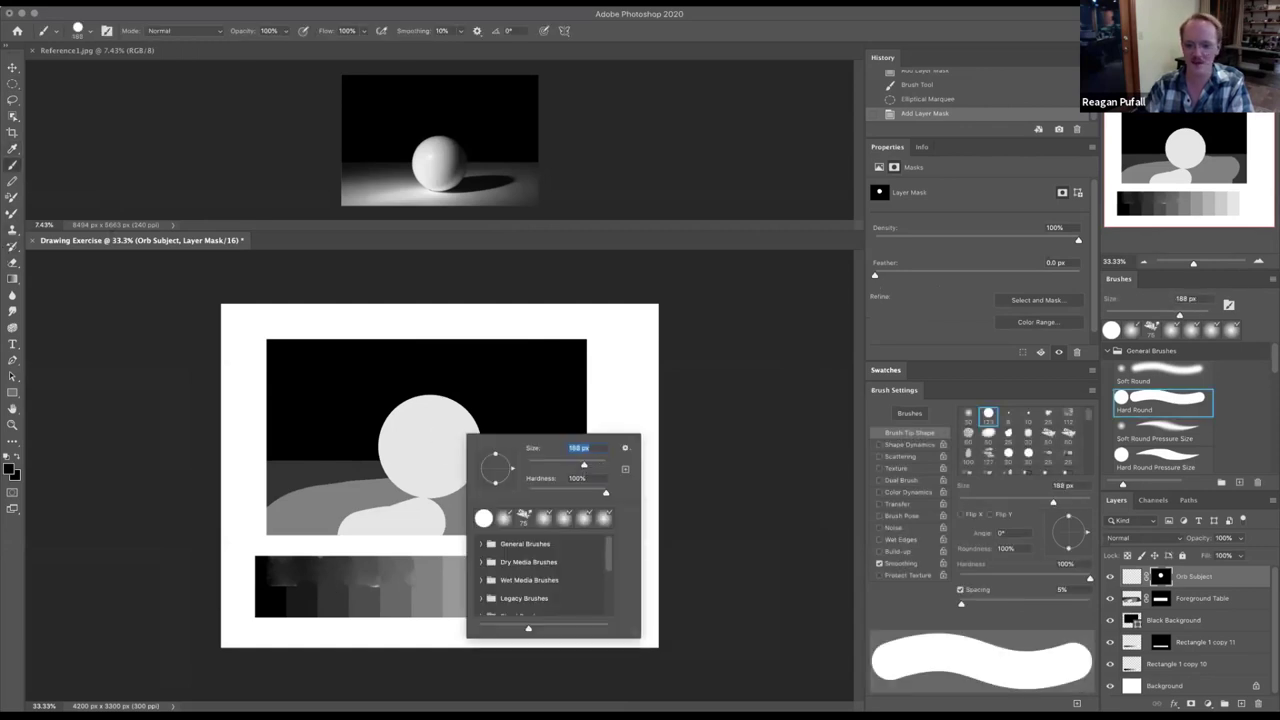
key(Return)
- Undo a trial dark stroke on the orb's mask and target the Orb Subject layer pixels
drag(470, 412, 446, 450)
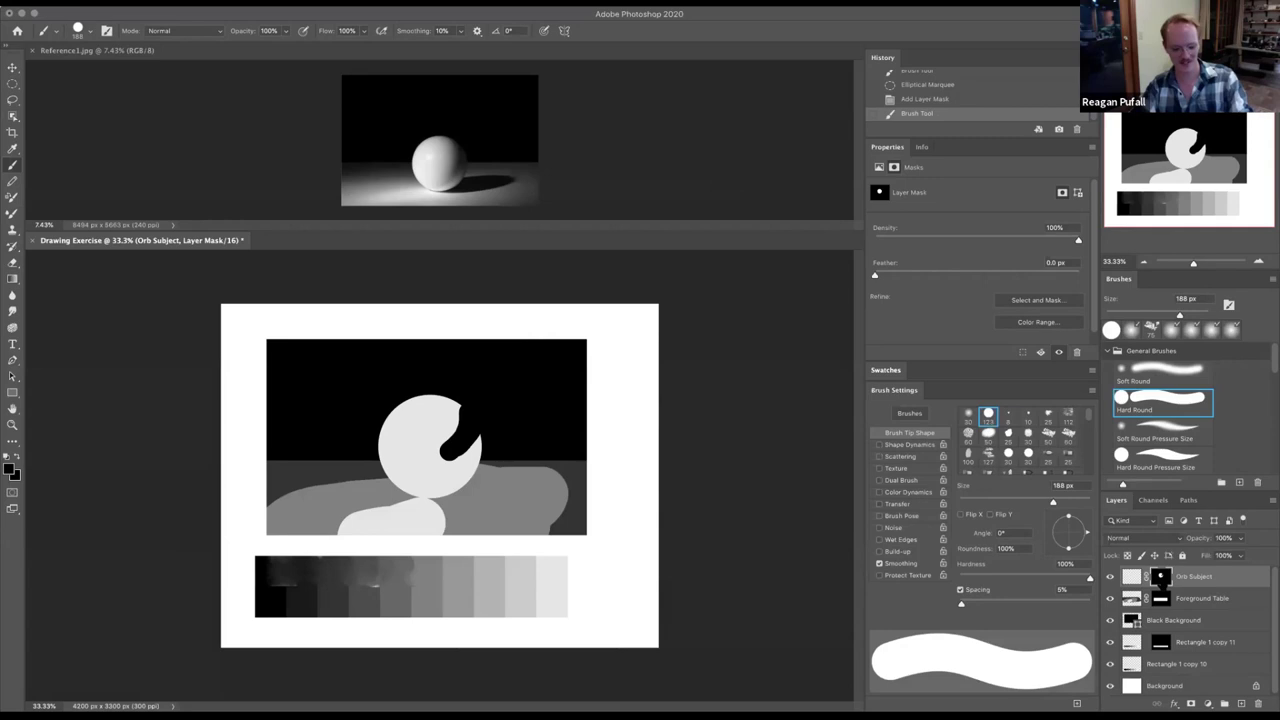
key(ctrl+z)
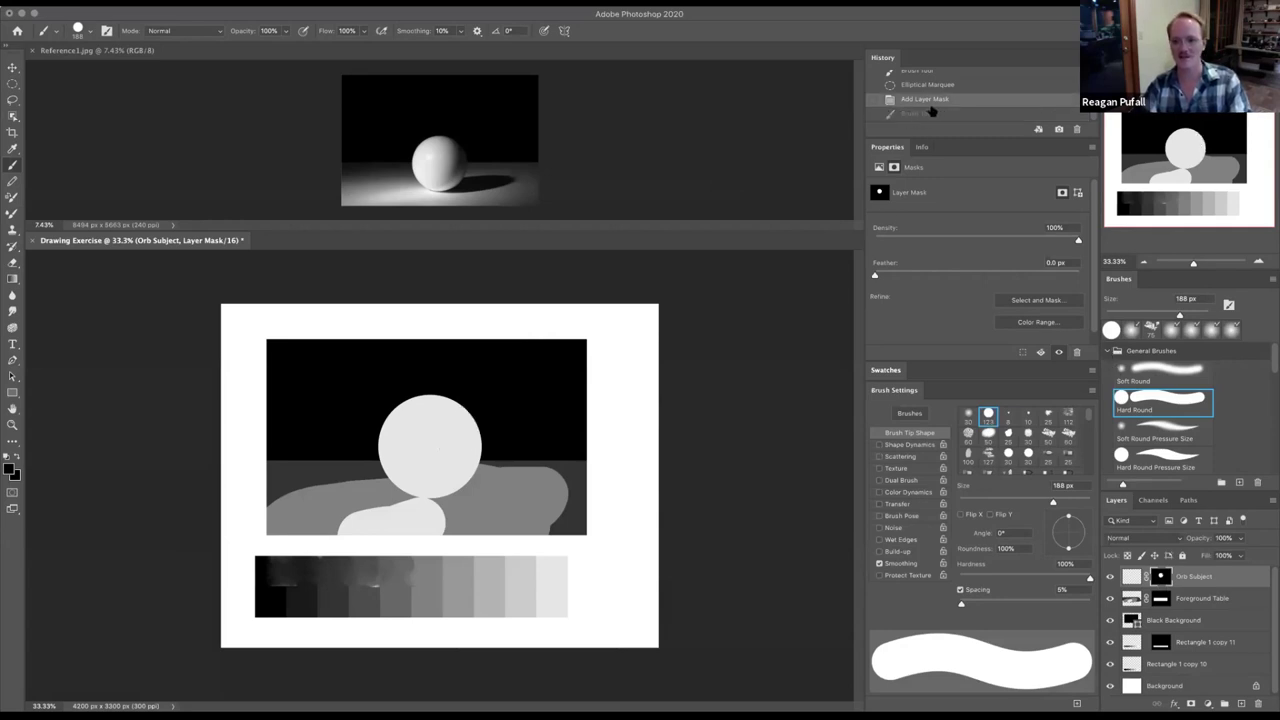
click(1133, 578)
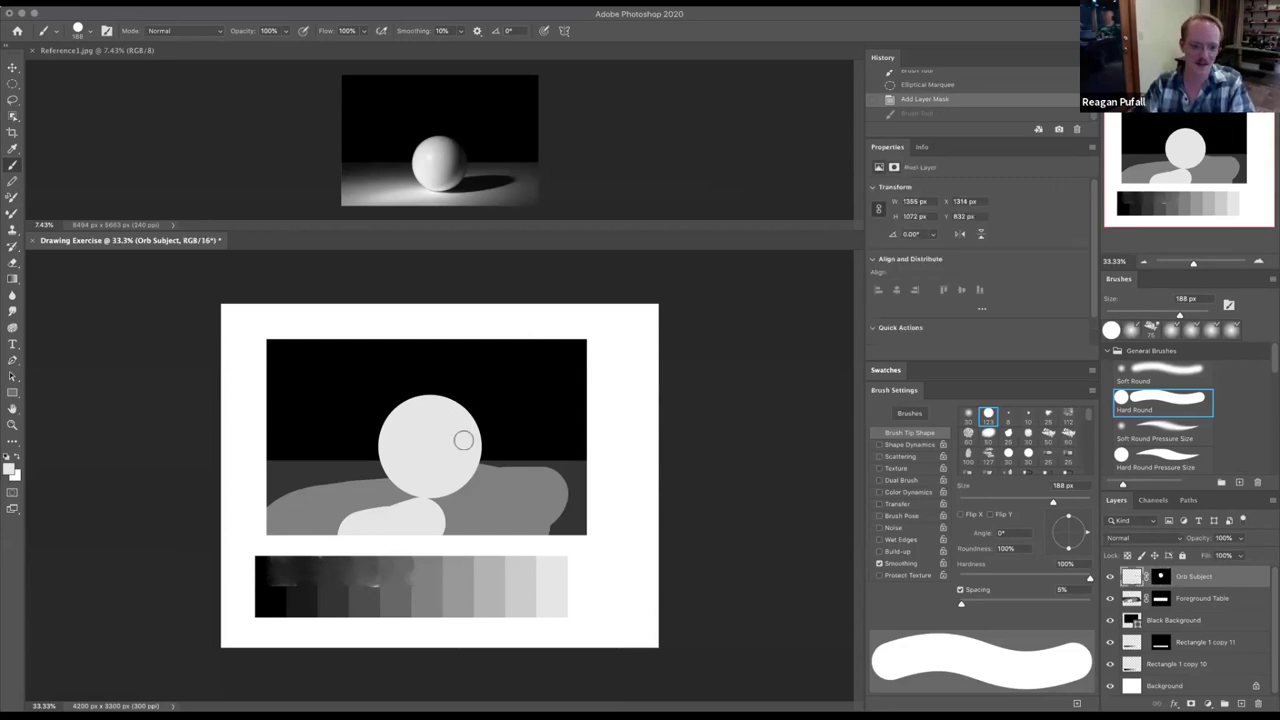
- Redo the brush step, sample a dark grey from the value scale, and paint a crescent shadow on the orb's right side
key(ctrl+shift+z)
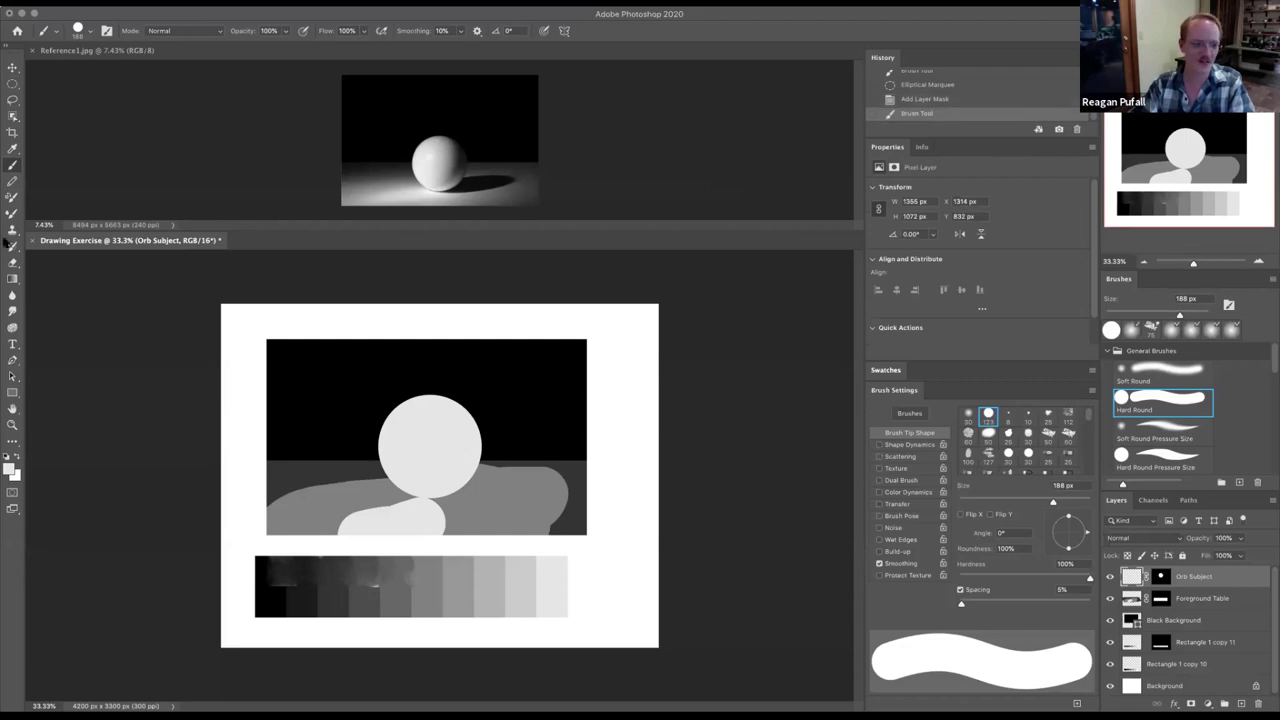
click(12, 149)
click(370, 612)
click(12, 164)
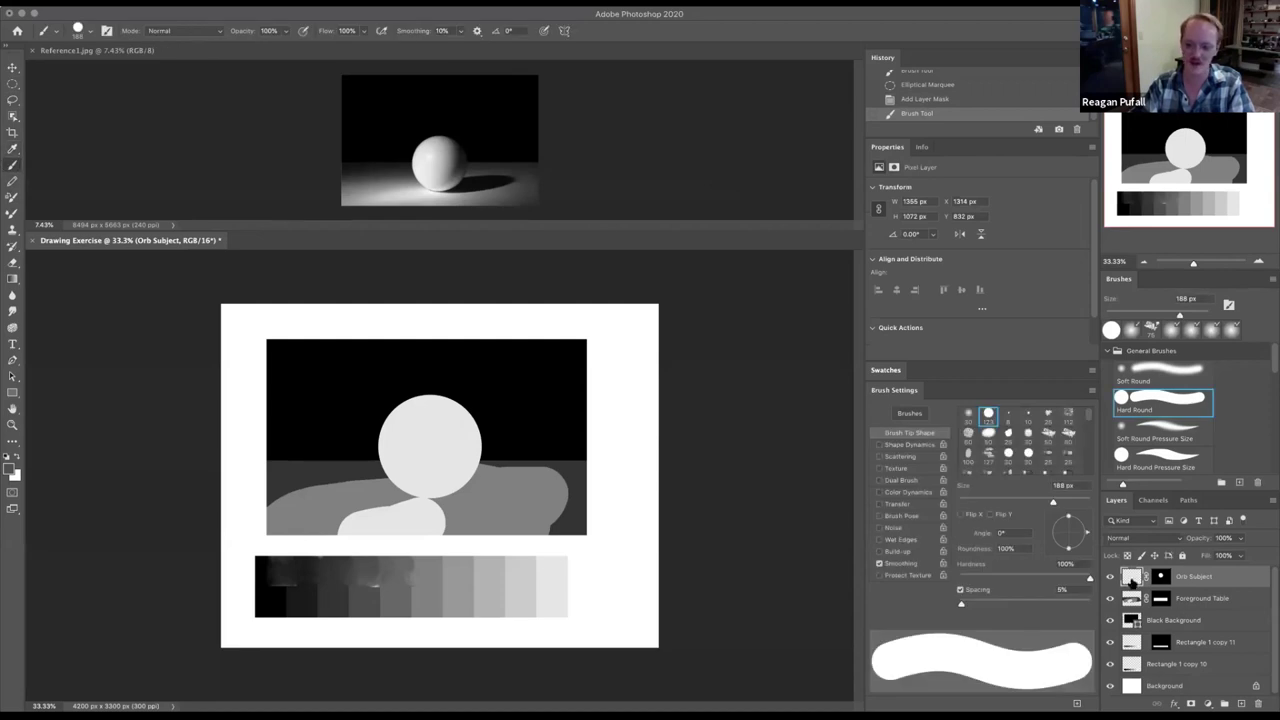
mouse_move(466, 424)
mouse_down()
mouse_move(449, 449)
mouse_move(462, 412)
mouse_up()
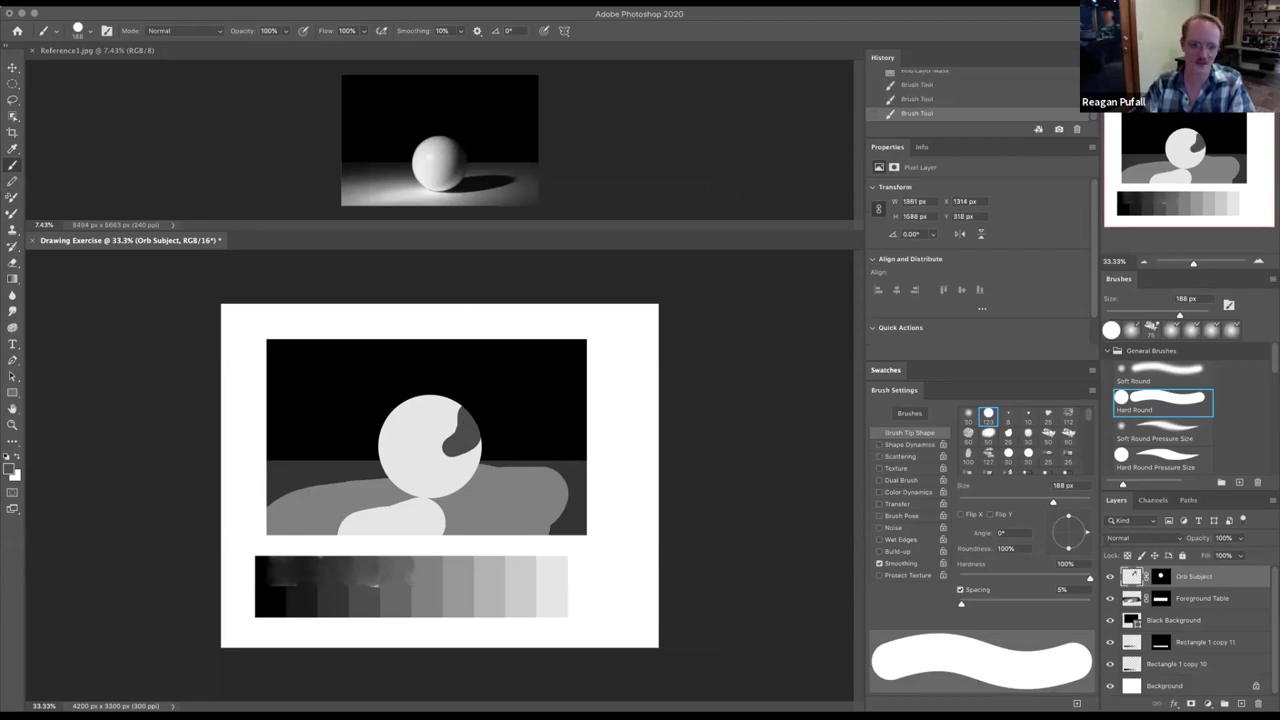
mouse_move(460, 430)
mouse_down()
mouse_move(475, 477)
mouse_move(455, 447)
mouse_move(456, 409)
mouse_move(430, 398)
mouse_move(433, 458)
mouse_move(466, 427)
mouse_move(440, 466)
mouse_move(469, 431)
mouse_move(434, 471)
mouse_move(464, 434)
mouse_up()
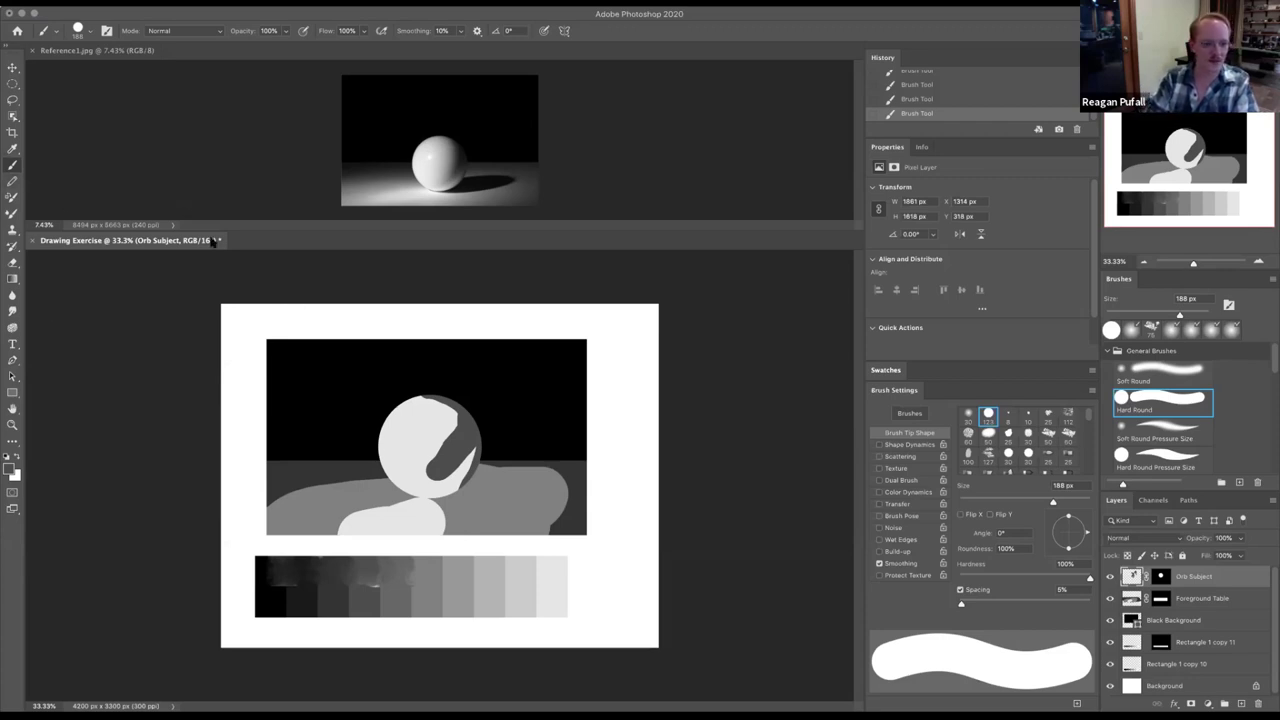
- Switch to the Mixer Brush with a different tip enlarged to 84 px
click(14, 214)
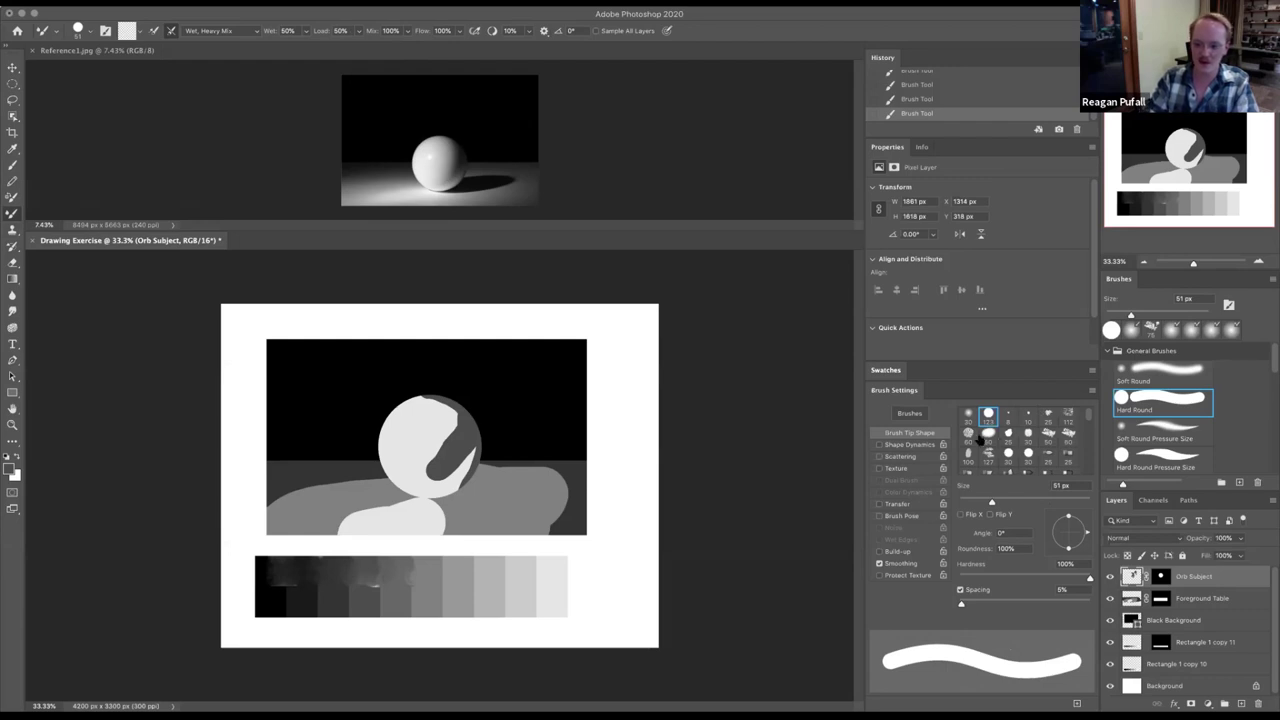
click(1008, 438)
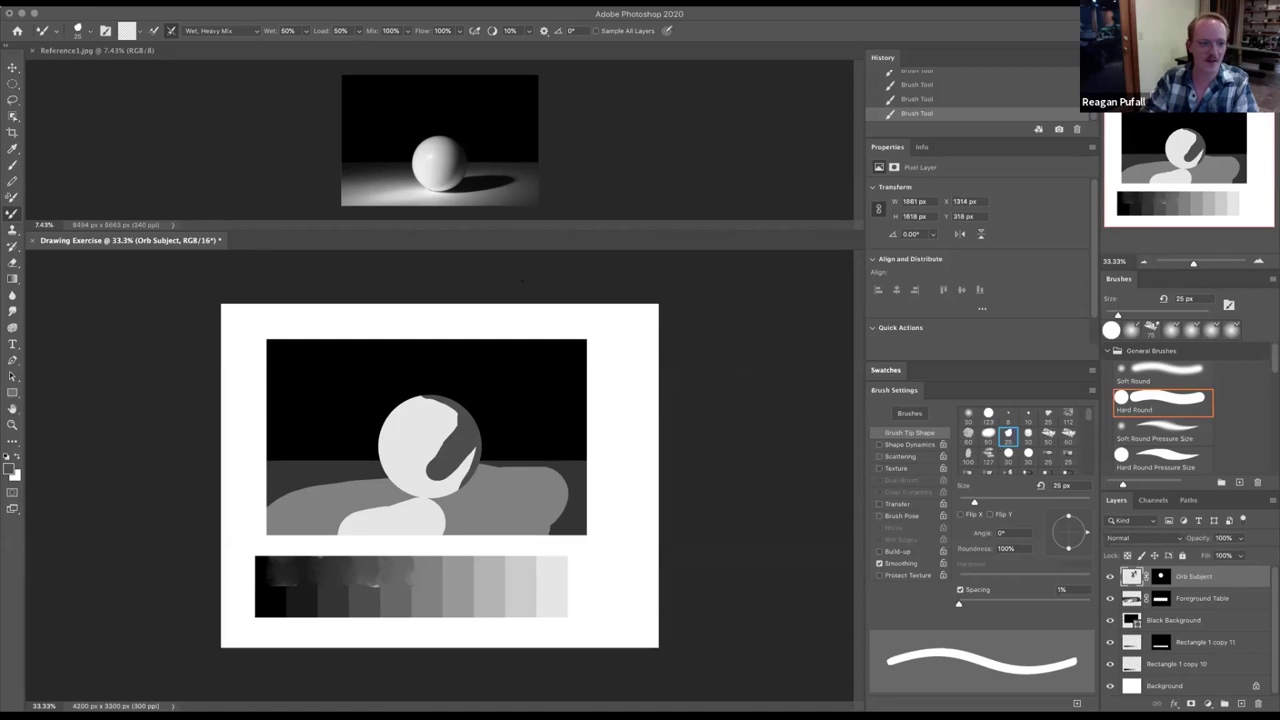
right_click(425, 436)
drag(500, 465, 516, 465)
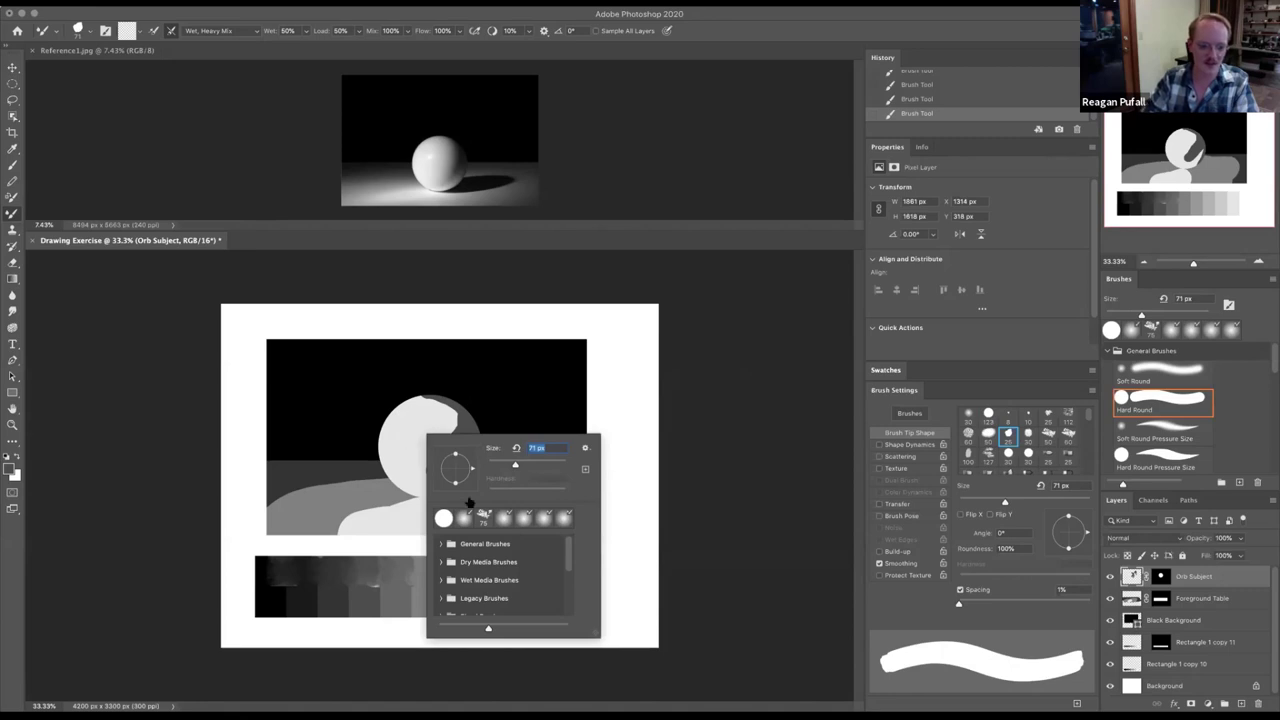
click(524, 465)
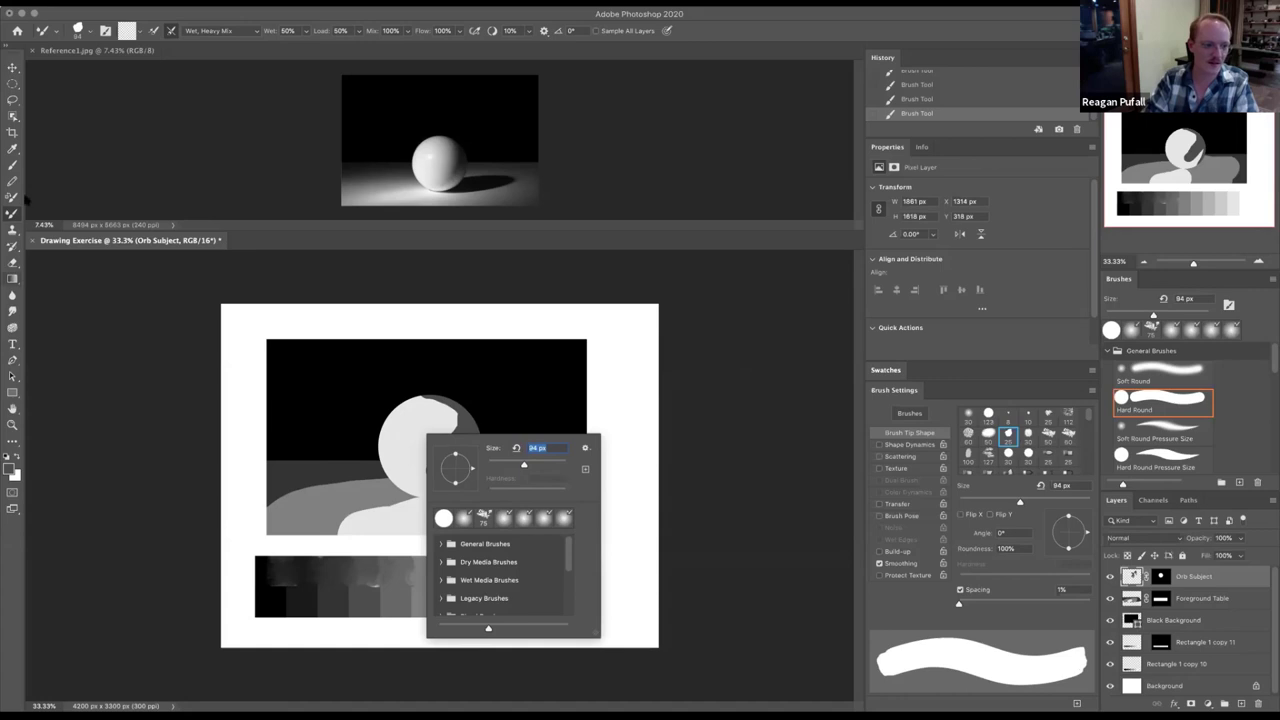
- Sample a mid grey from the value scale and blend it into the dark crescent's edge
click(12, 149)
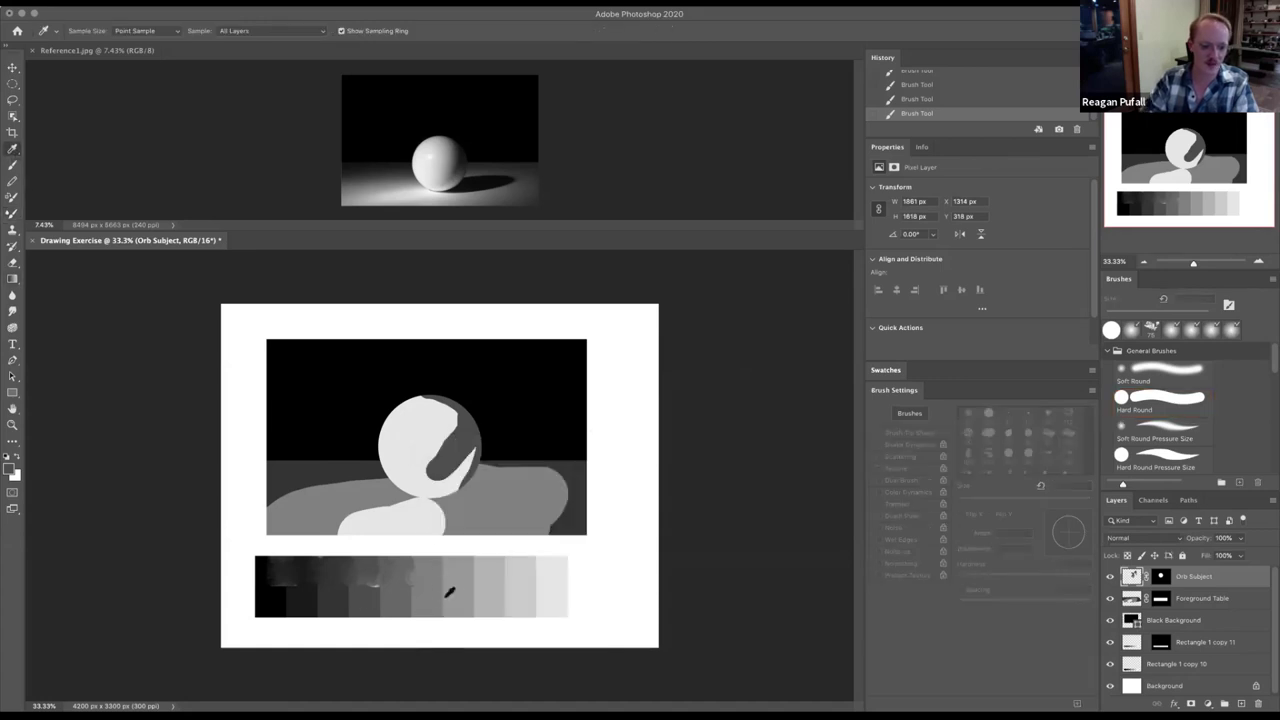
click(494, 601)
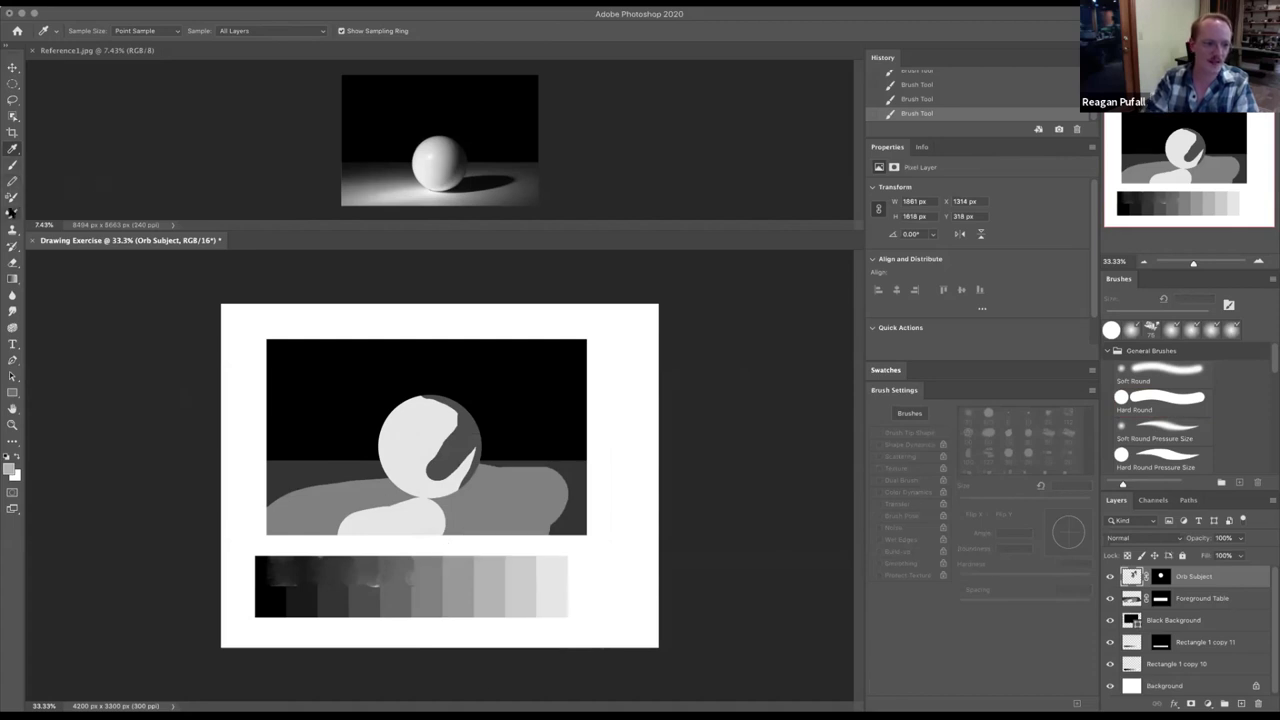
click(13, 213)
mouse_move(432, 455)
mouse_down()
mouse_move(438, 440)
mouse_move(424, 446)
mouse_up()
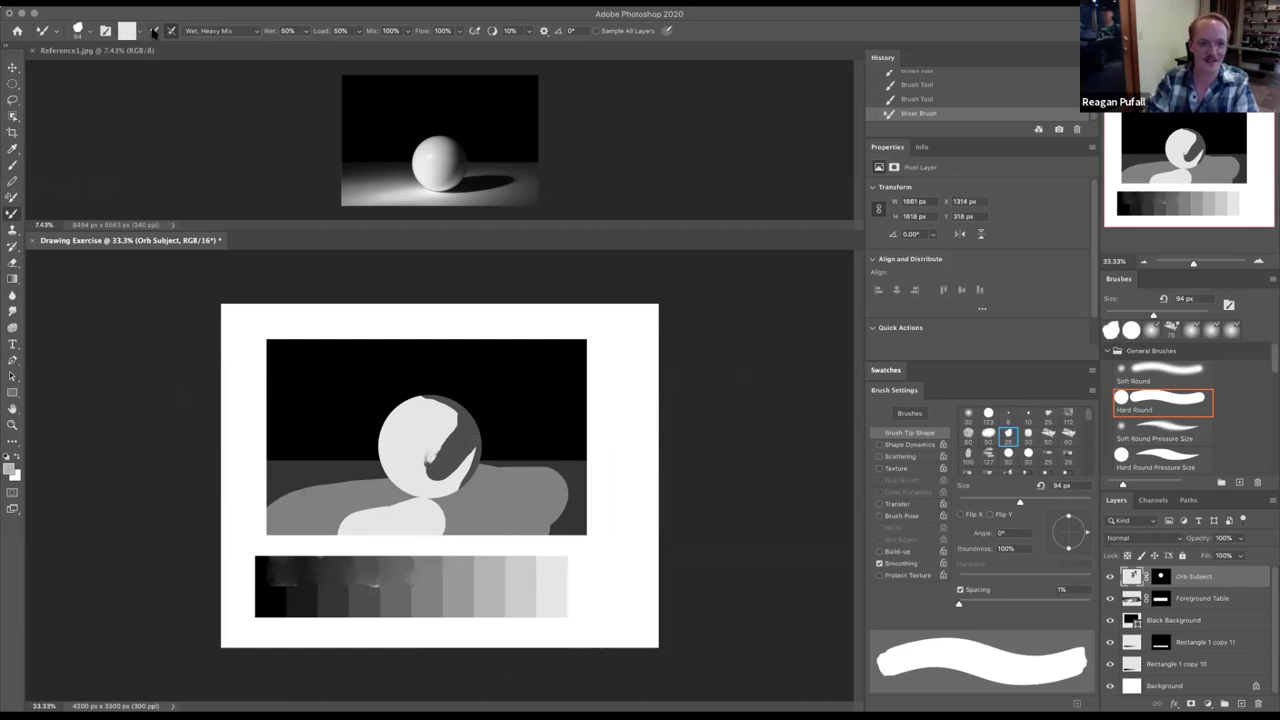
alt+click(337, 531)
drag(425, 458, 440, 440)
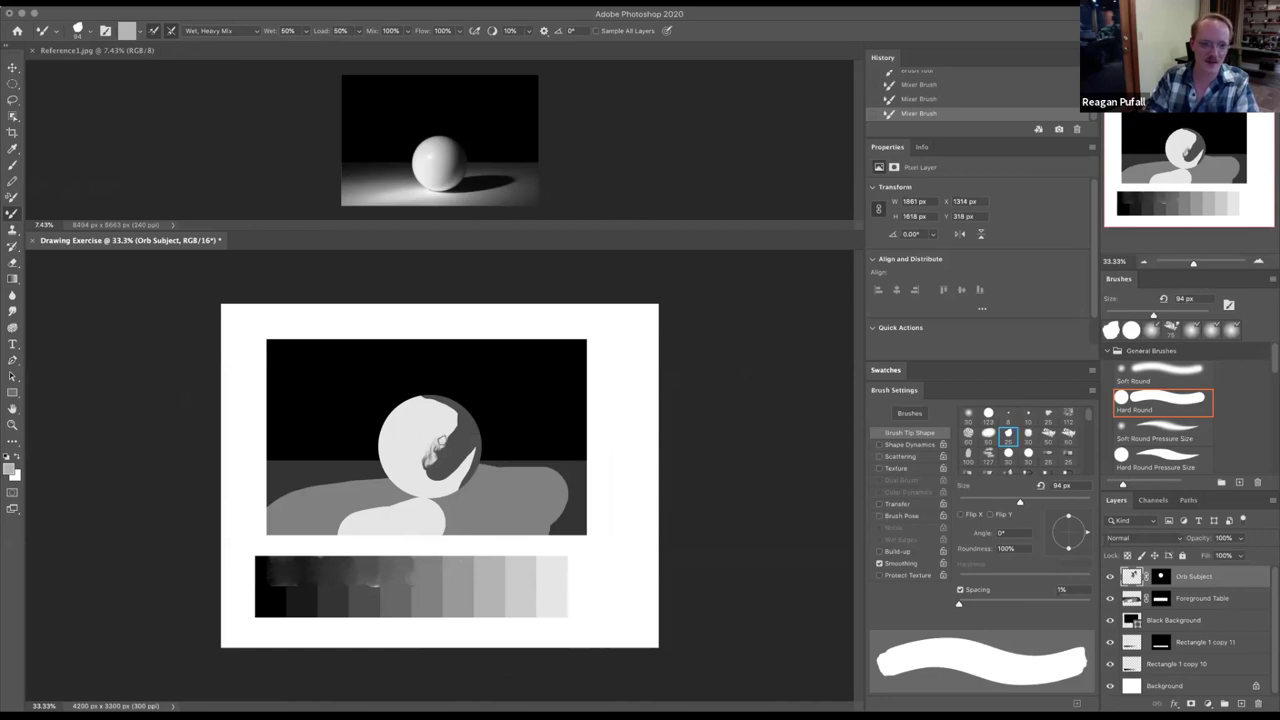
- Set the Moist blend preset at 50% mix and smear the crescent into mottled grey shading
click(233, 31)
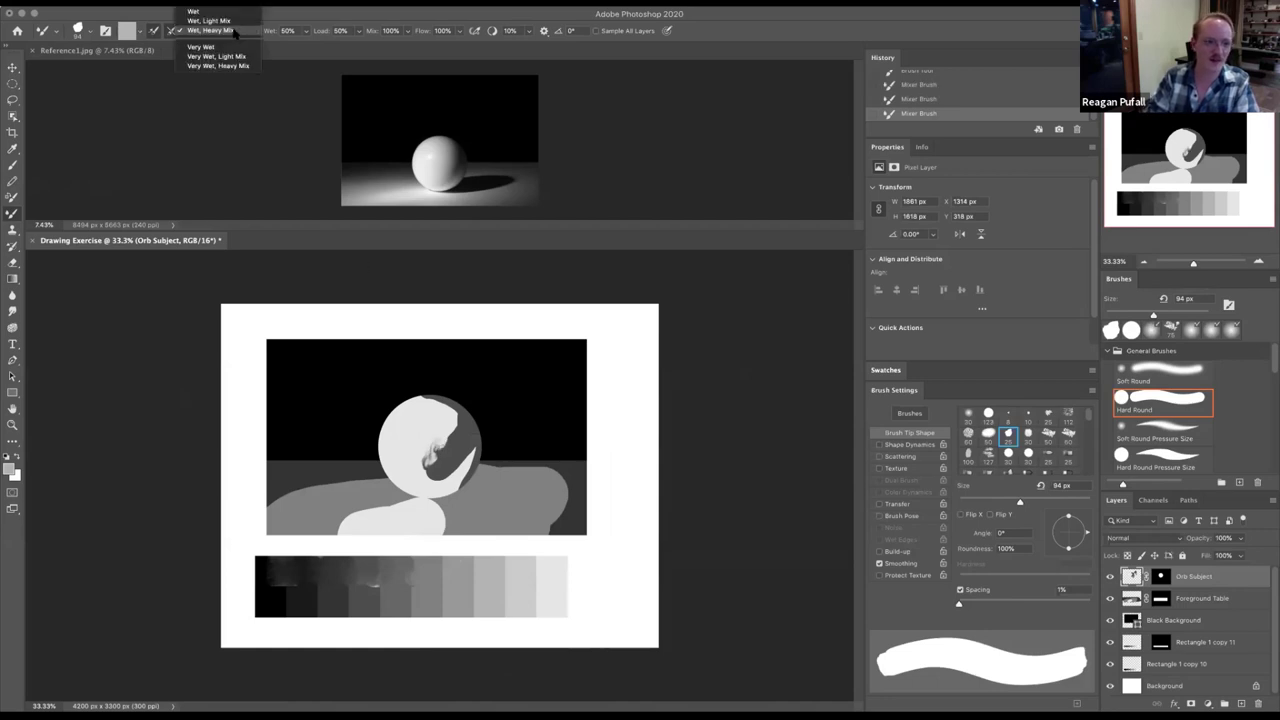
click(212, 22)
key(shift+5)
mouse_move(440, 436)
mouse_down()
mouse_move(428, 458)
mouse_move(451, 431)
mouse_move(436, 402)
mouse_move(450, 413)
mouse_up()
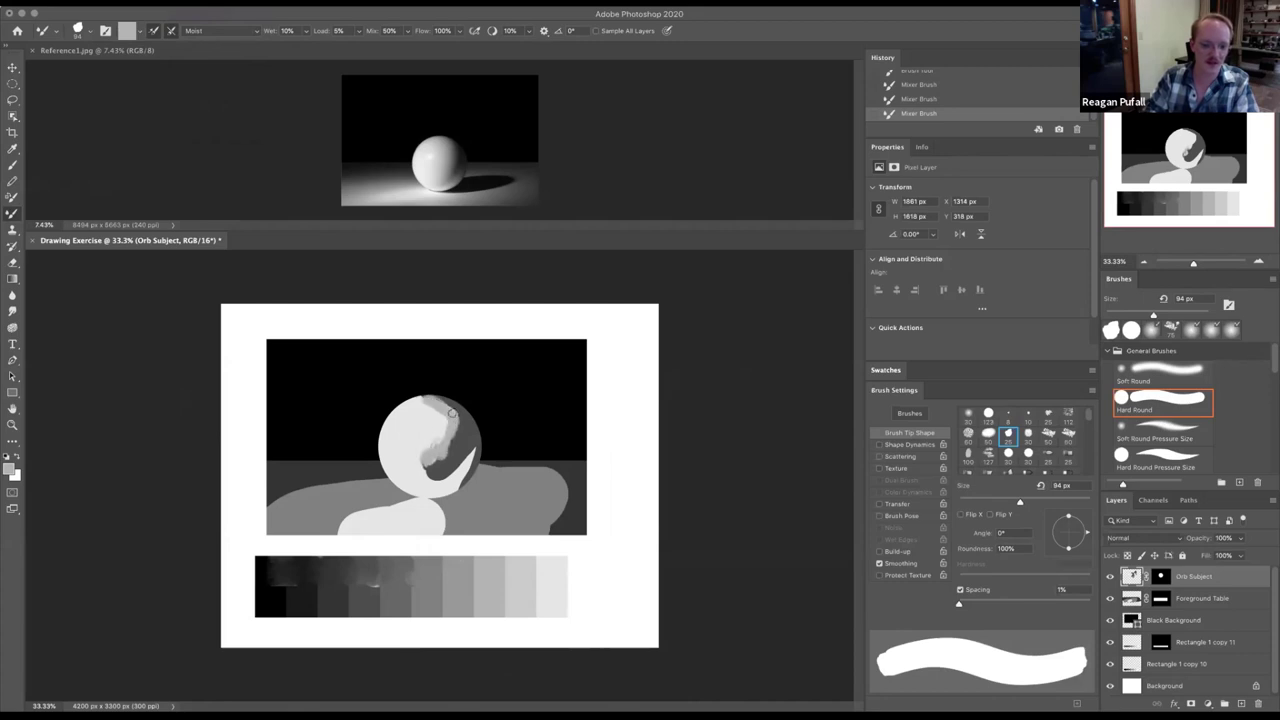
mouse_move(419, 480)
mouse_down()
mouse_move(440, 451)
mouse_move(426, 482)
mouse_move(468, 449)
mouse_move(459, 477)
mouse_move(402, 476)
mouse_up()
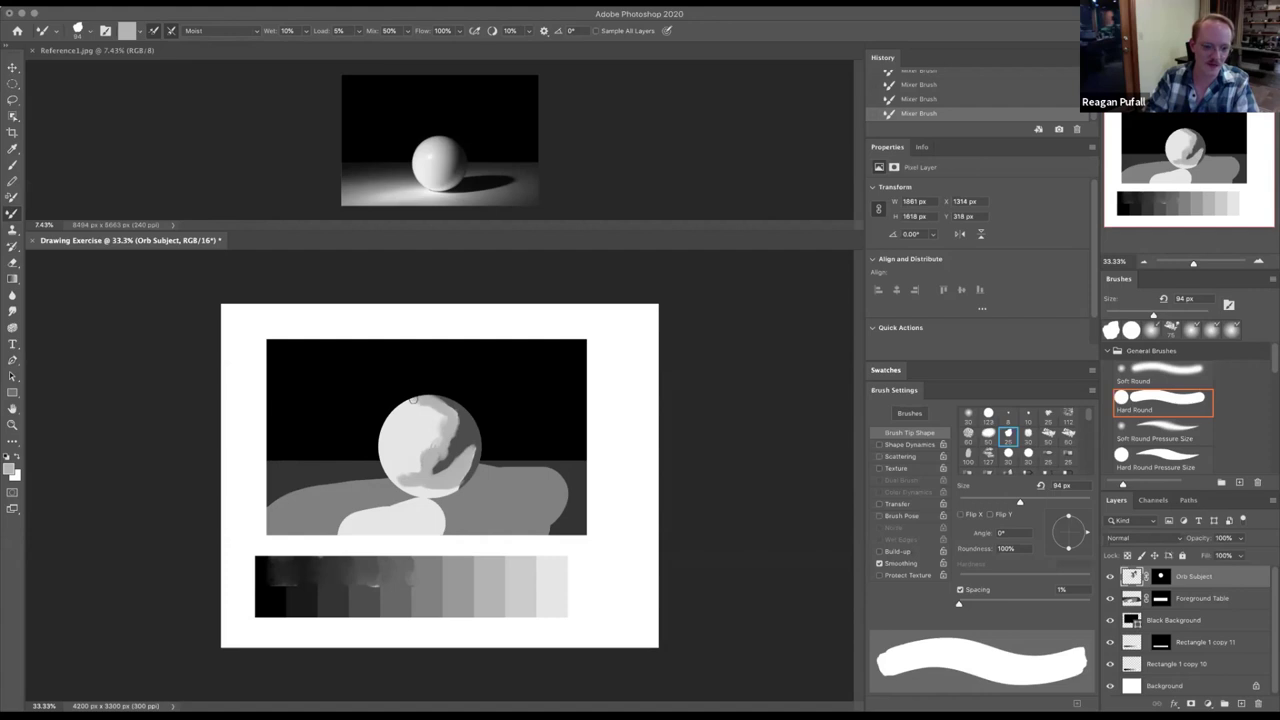
mouse_move(450, 408)
mouse_down()
mouse_move(431, 460)
mouse_move(455, 461)
mouse_move(426, 474)
mouse_up()
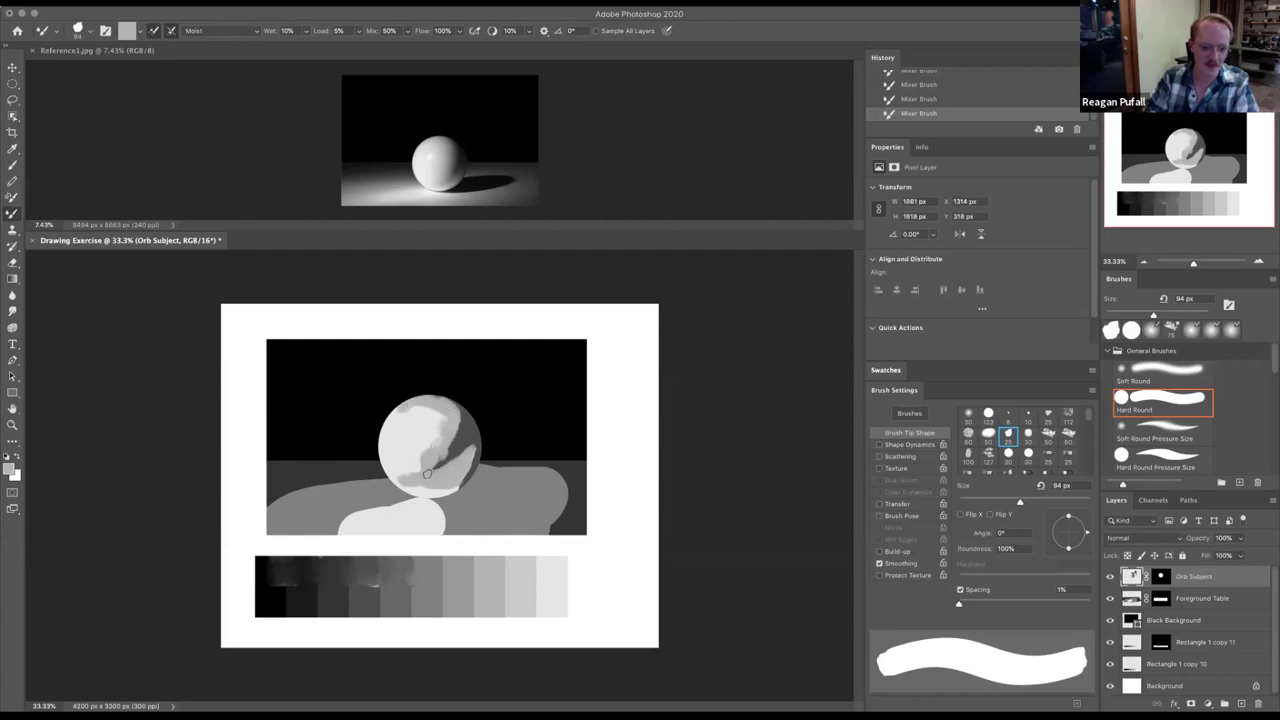
- Smudge the orb's grey tones up its right side with the textured 75 px preset at 90% strength, then open the File menu
click(1172, 331)
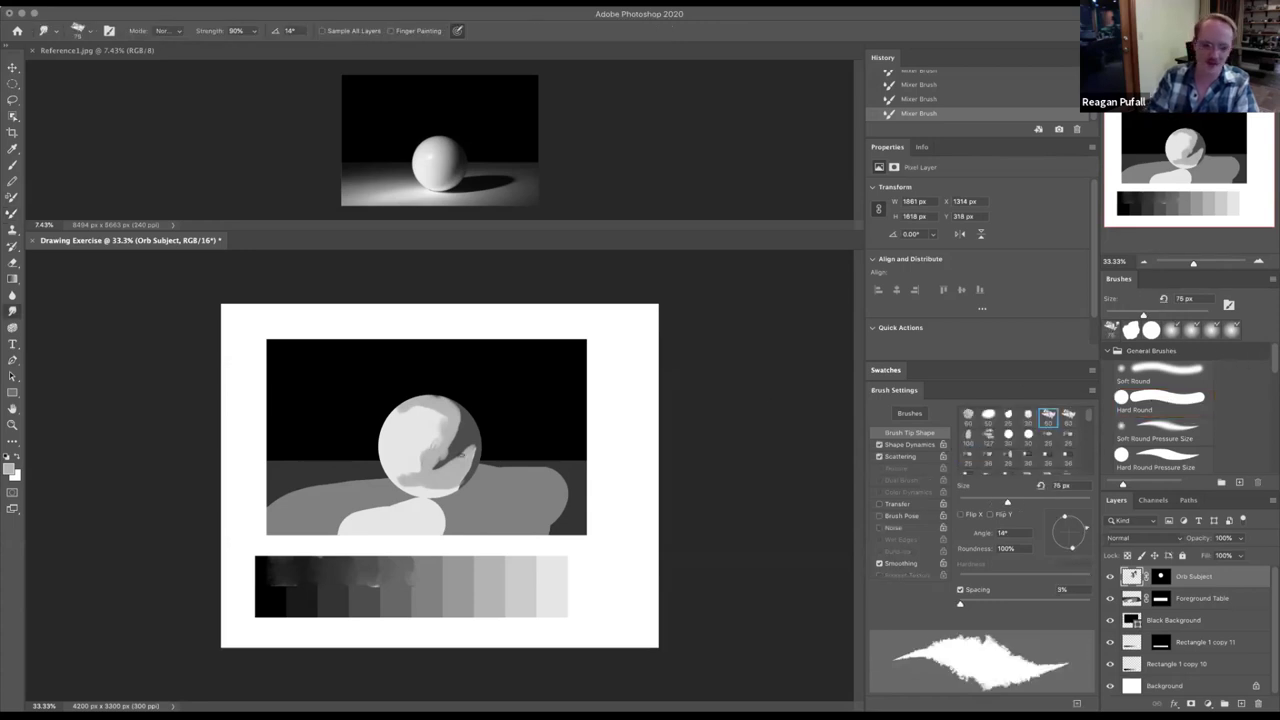
drag(435, 464, 456, 406)
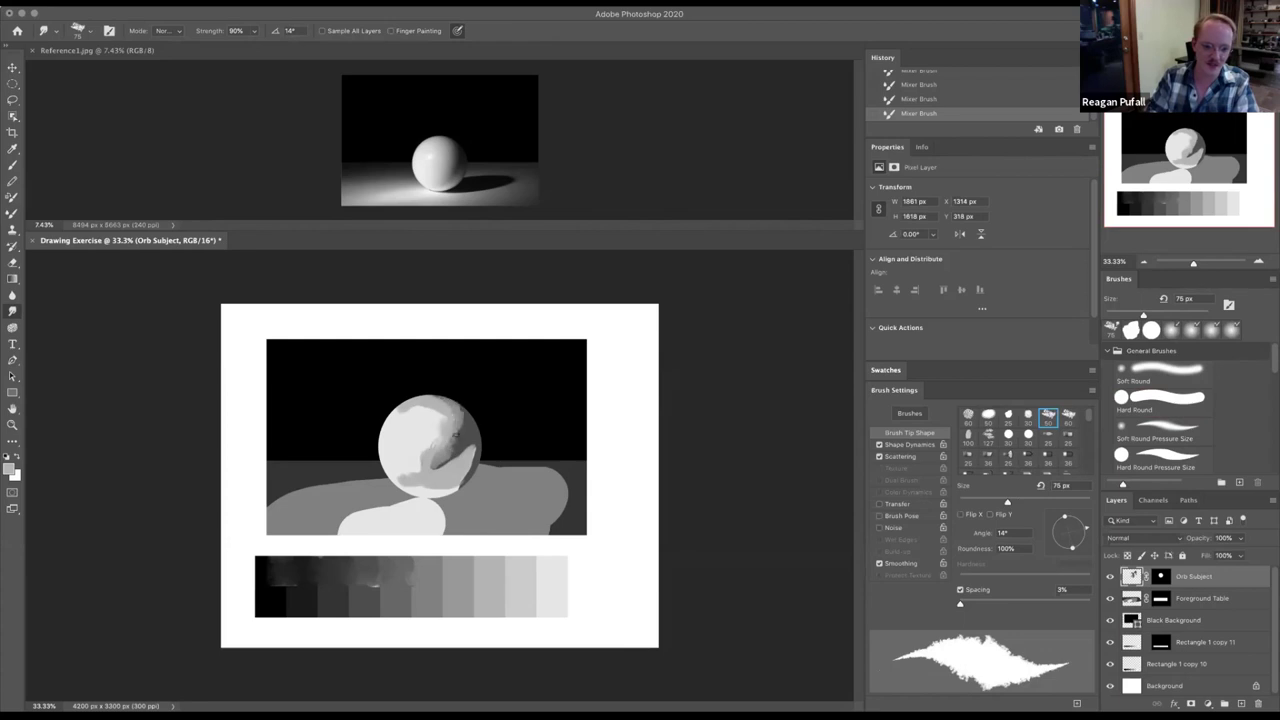
click(436, 464)
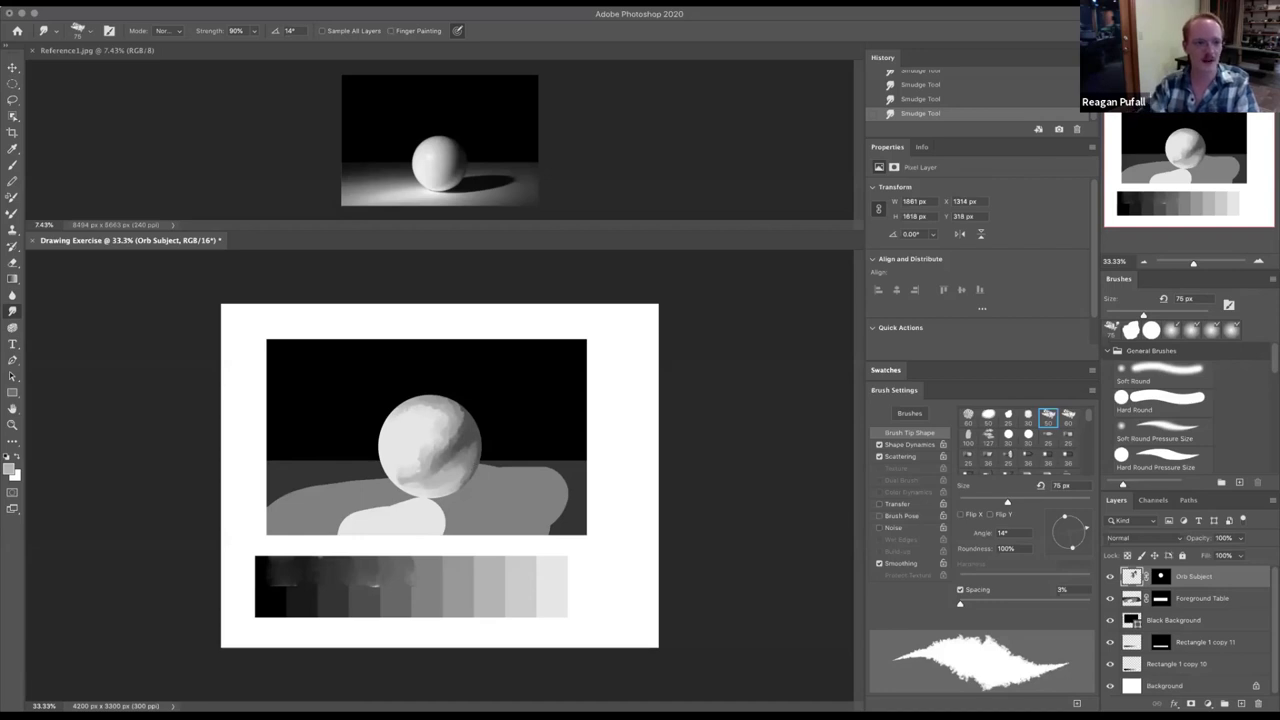
click(100, 1)
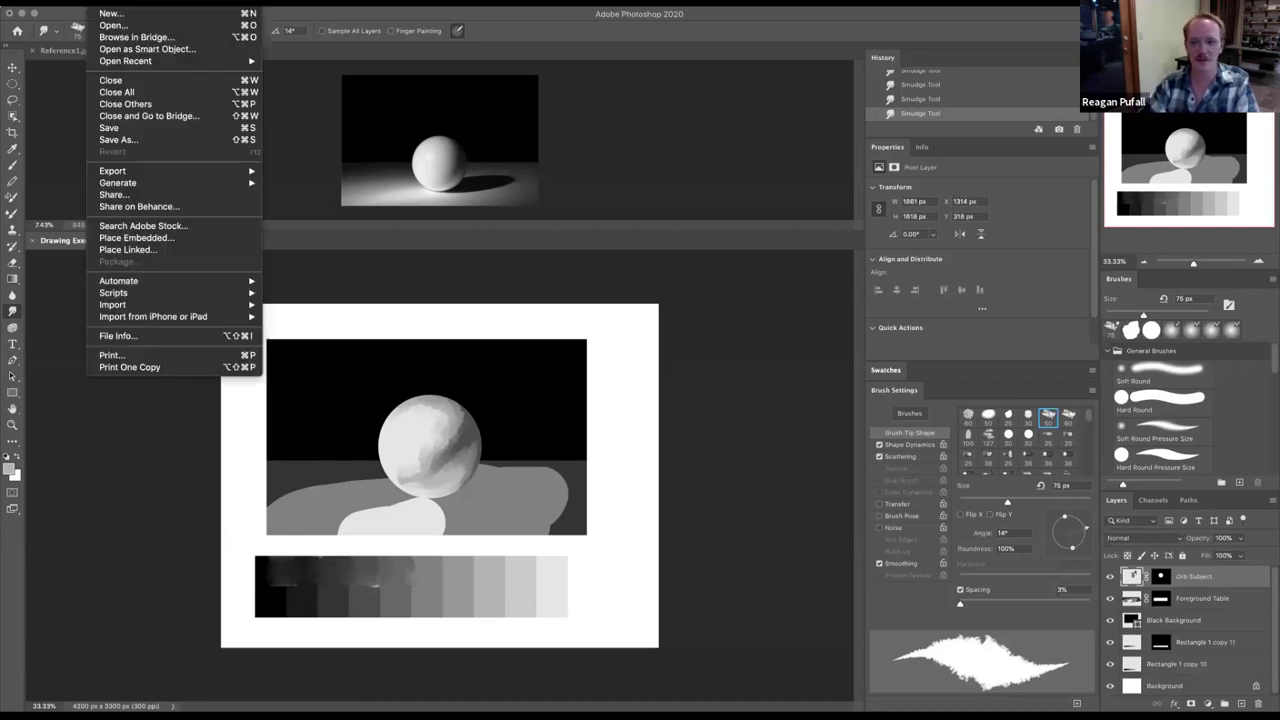
click(120, 140)
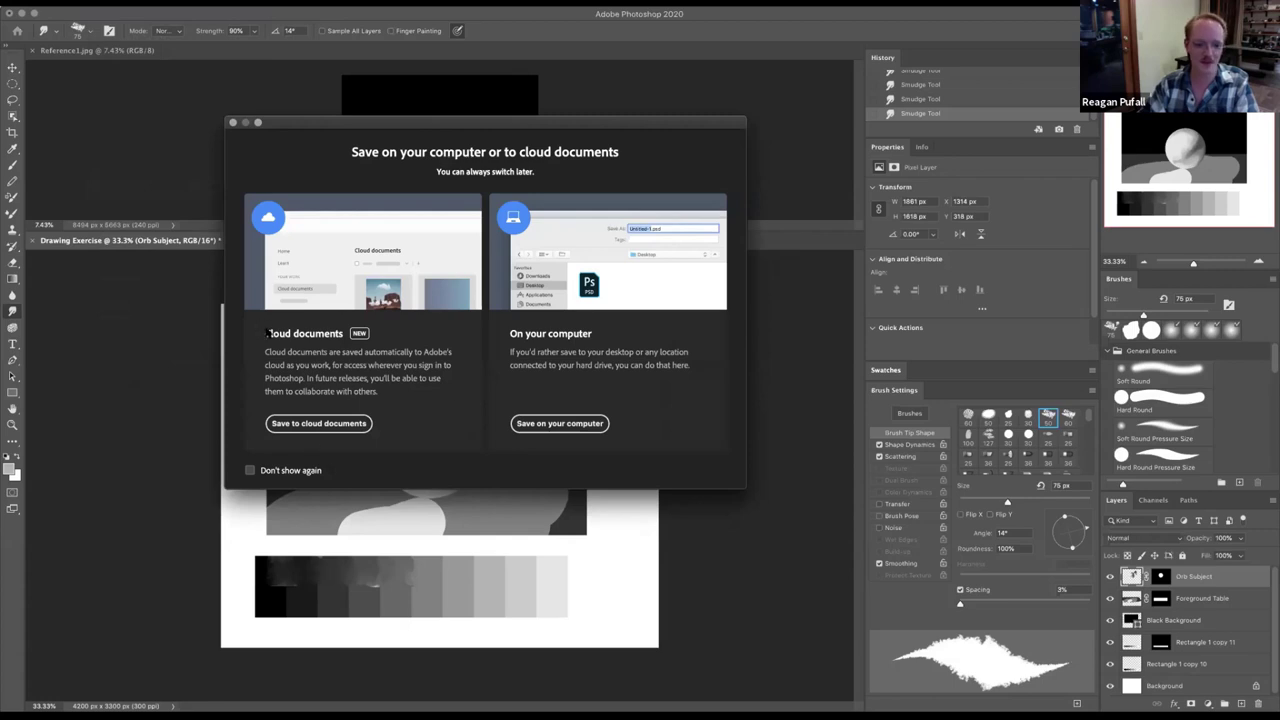
click(250, 471)
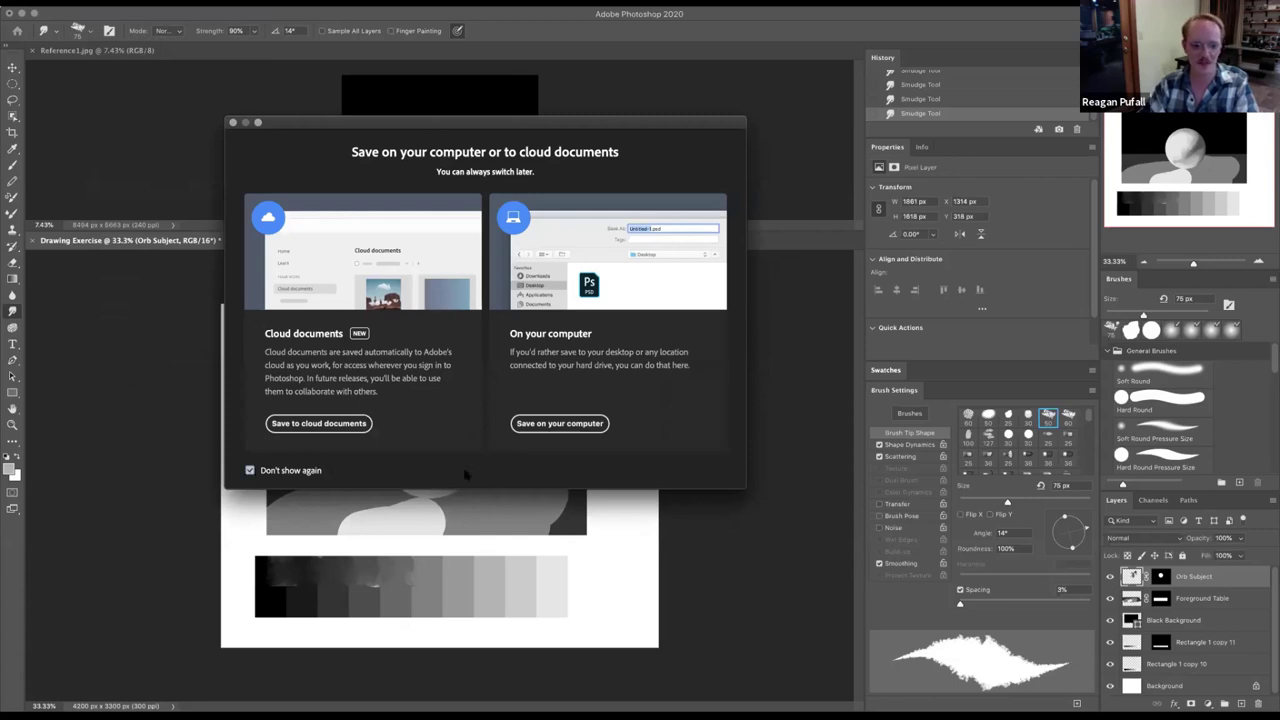
click(586, 424)
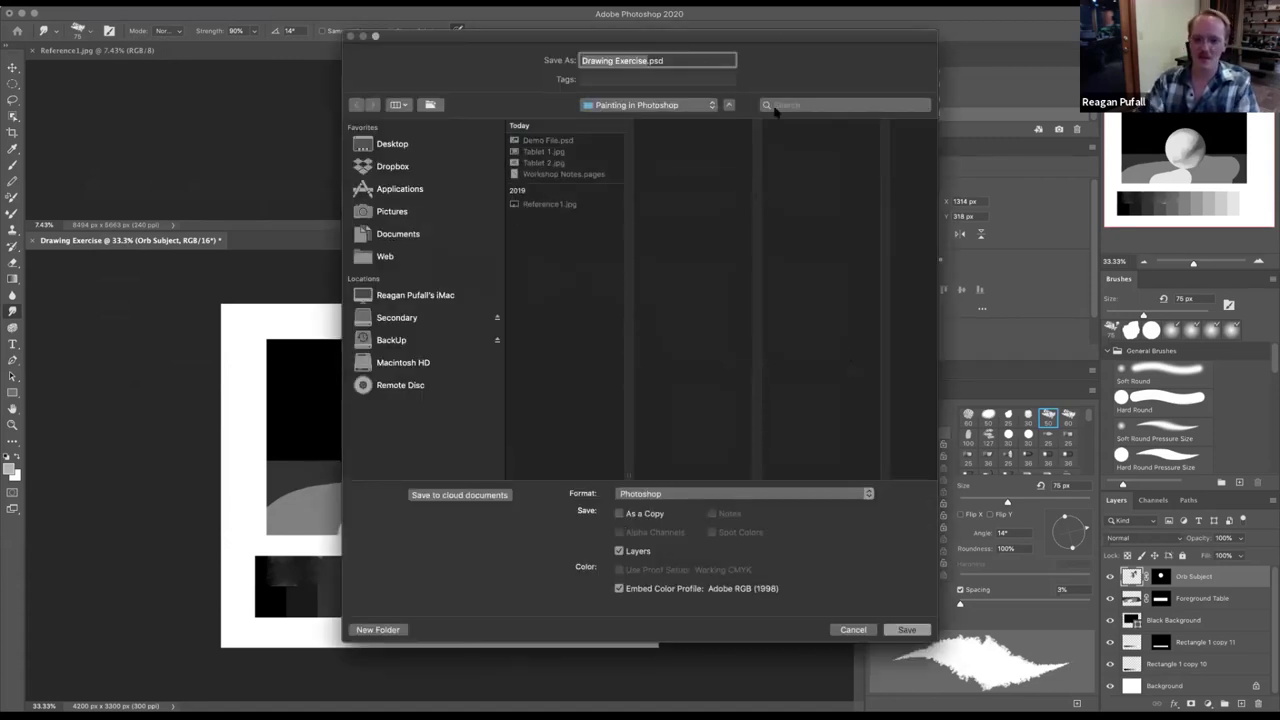
drag(760, 37, 595, 30)
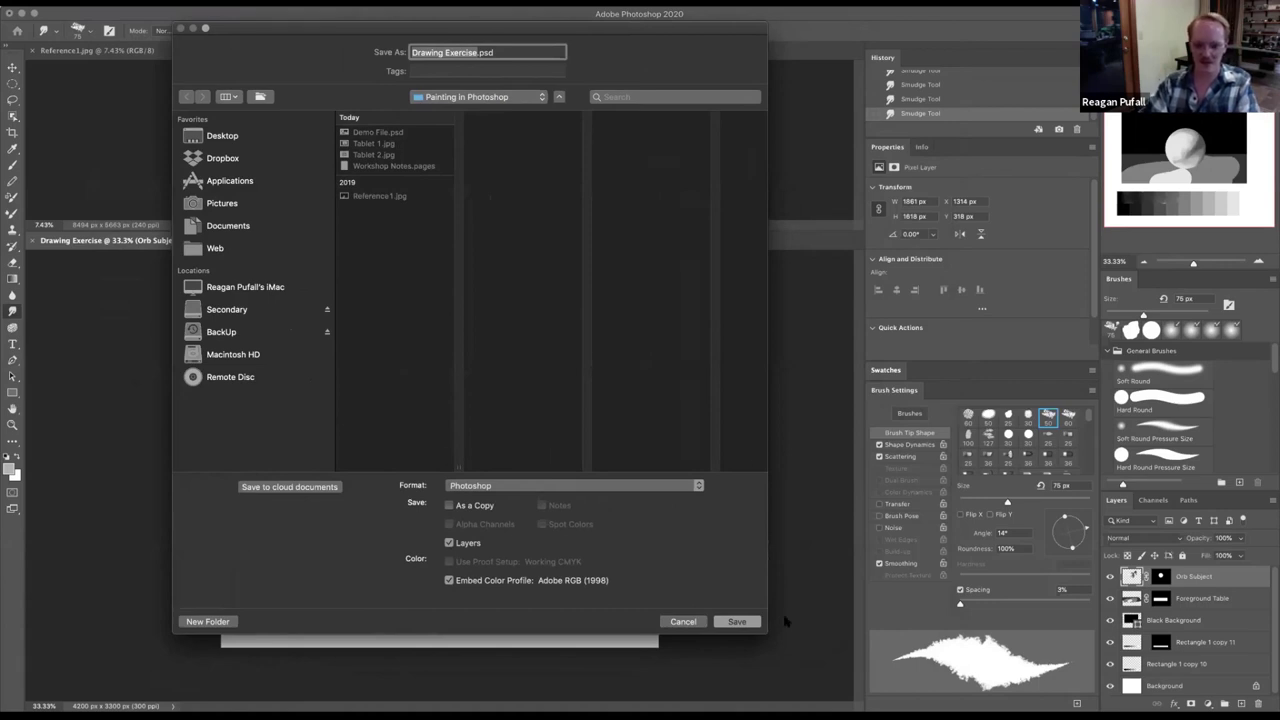
click(516, 487)
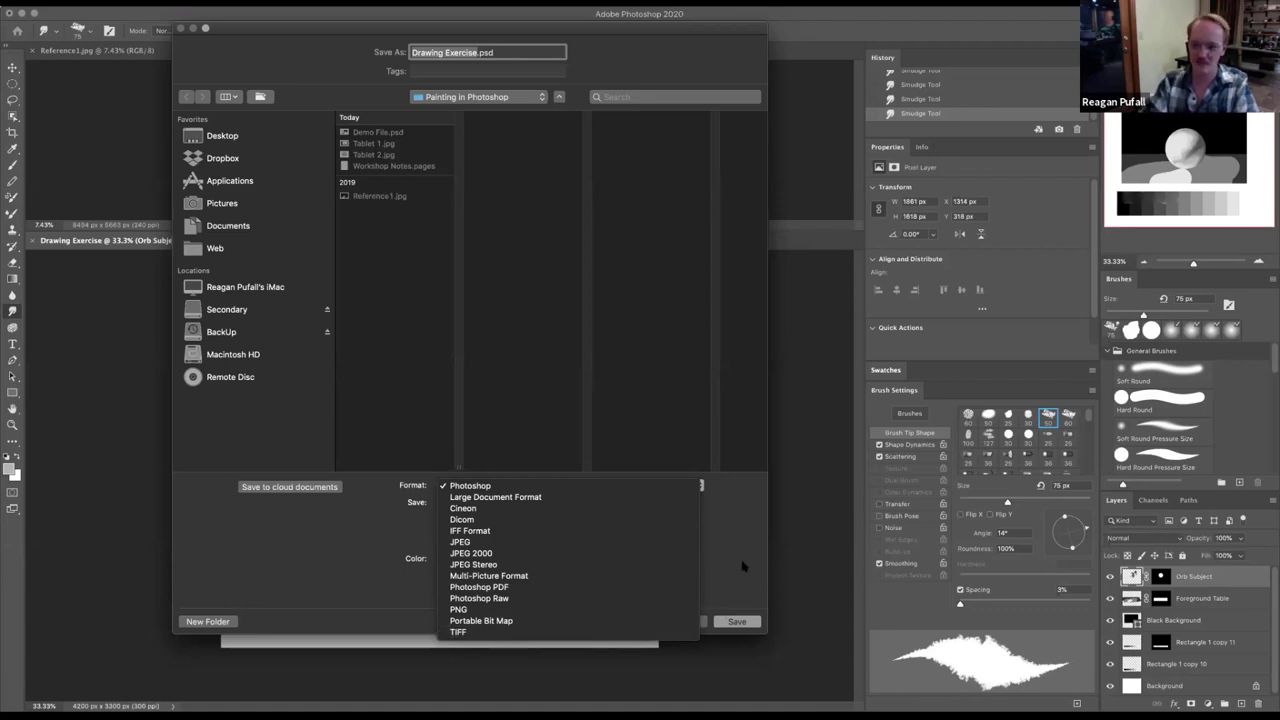
click(715, 588)
click(682, 623)
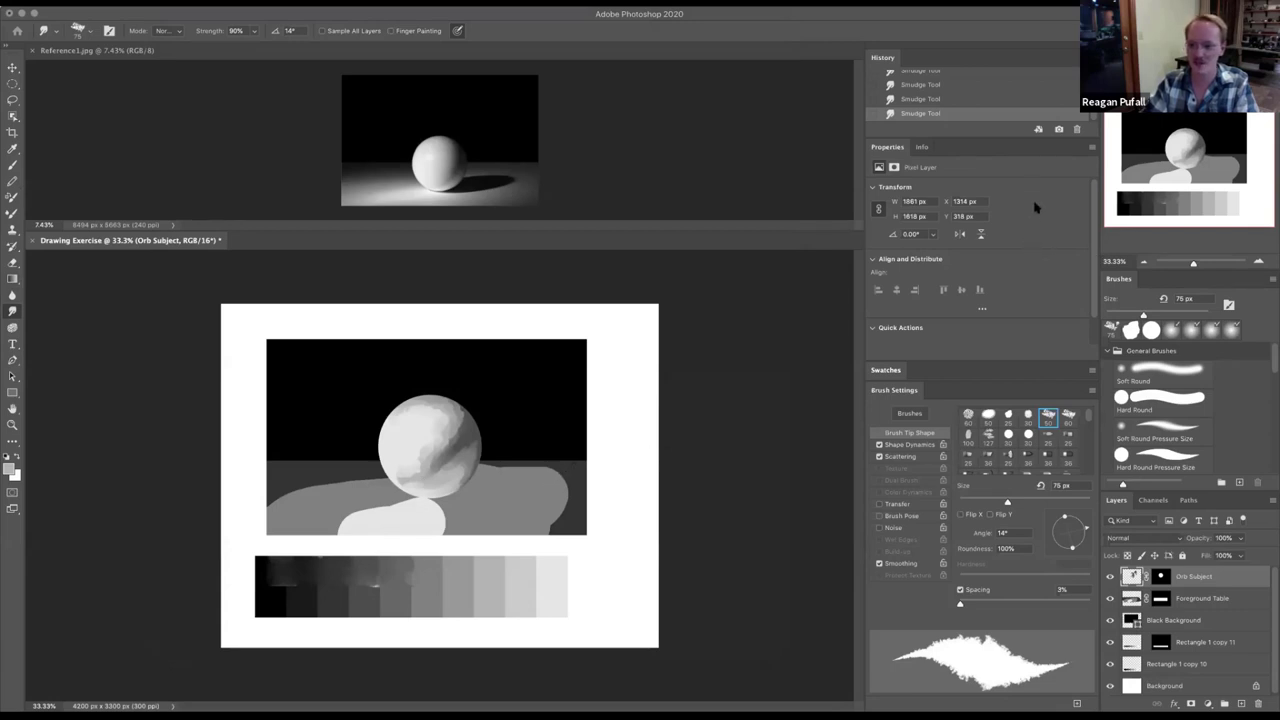
- On Reference1, try the Mixer Brush, view the Smudge modes leaving Normal, and pick the Hard Round tip
click(773, 229)
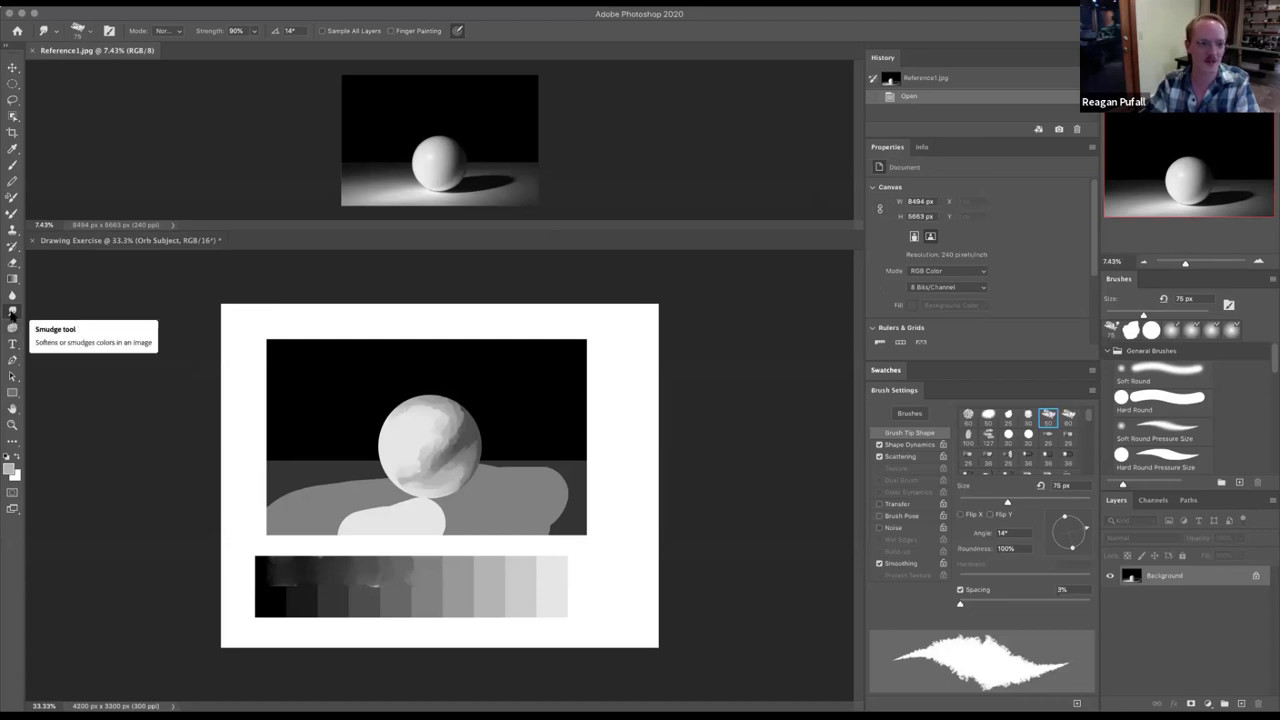
click(13, 214)
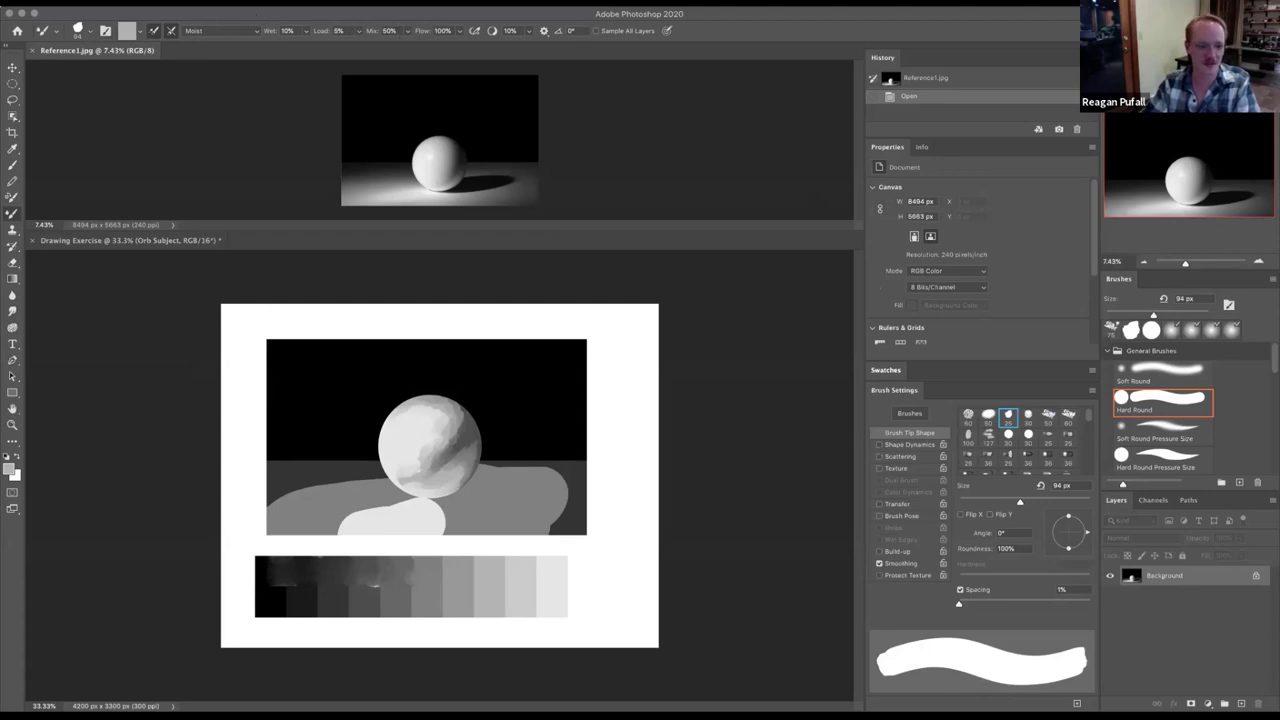
click(13, 314)
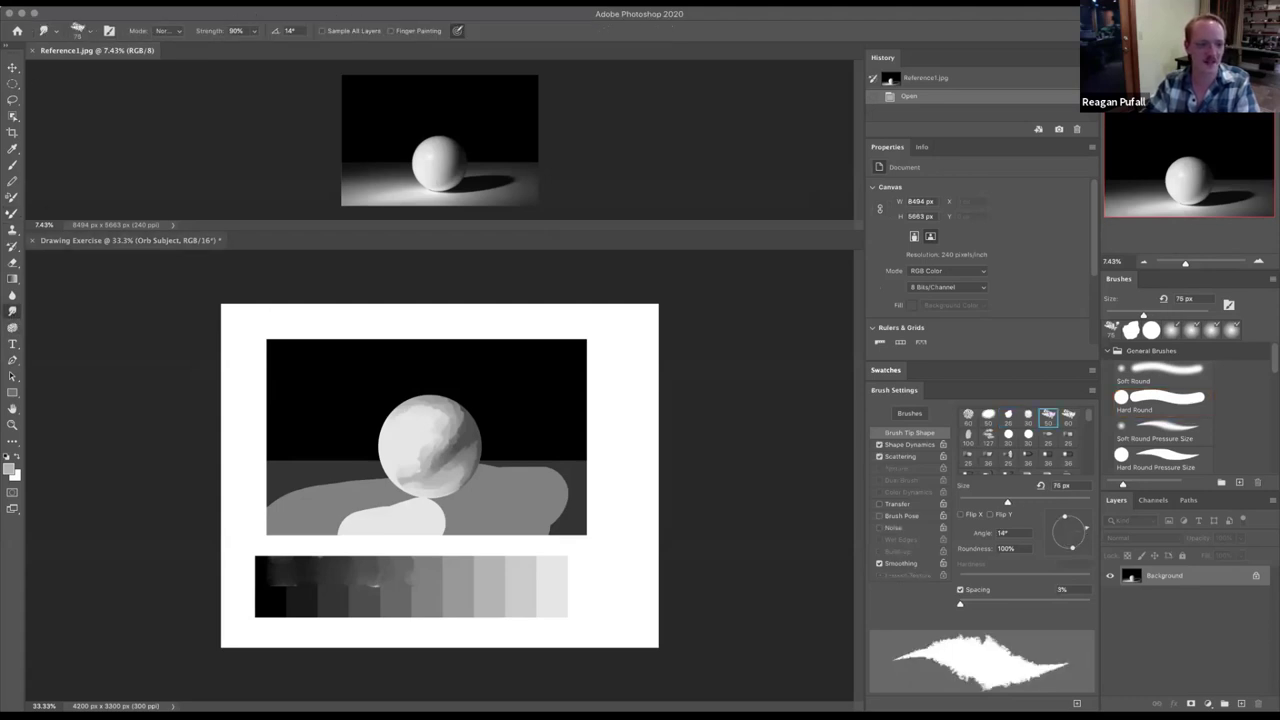
click(181, 35)
click(171, 35)
click(171, 35)
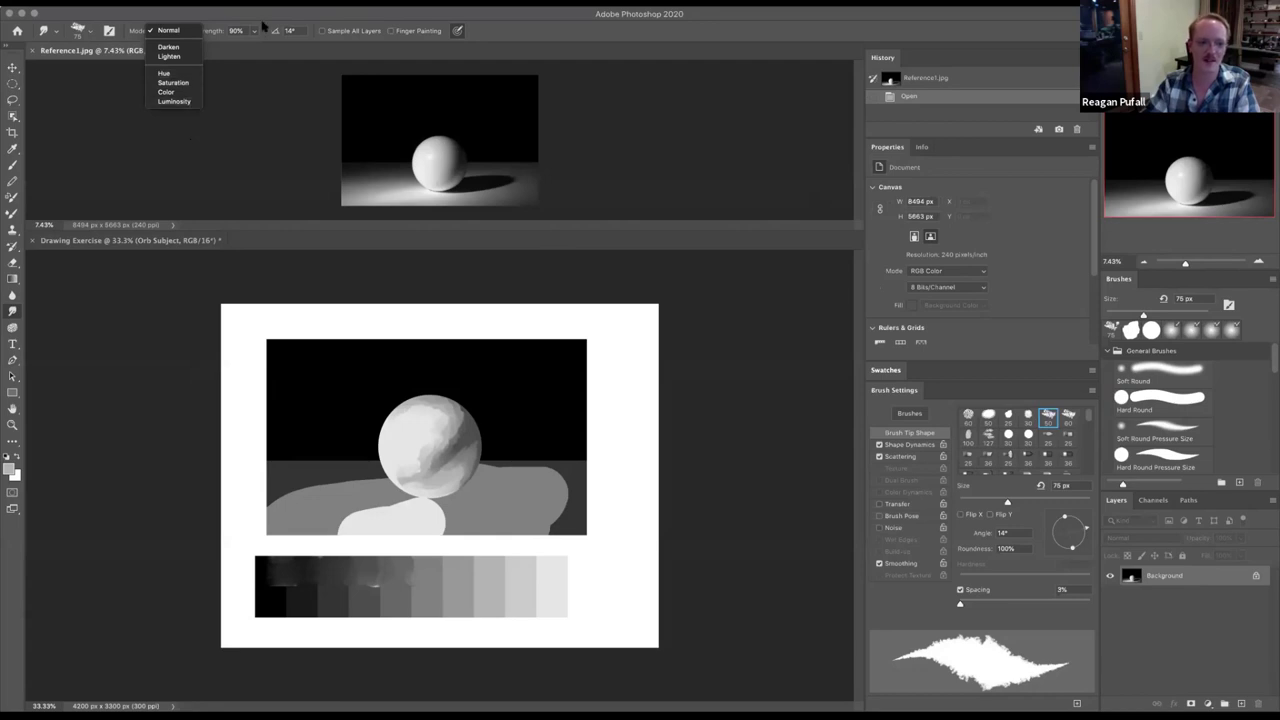
click(258, 30)
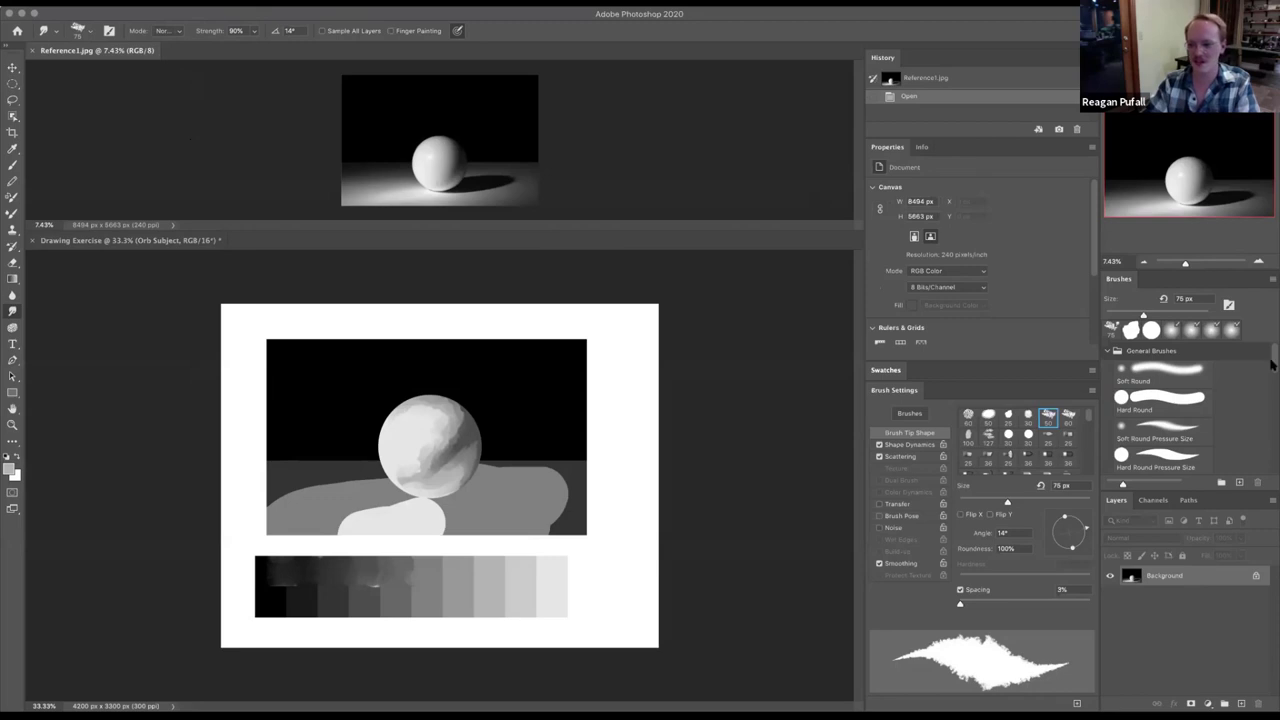
scroll(1195, 420, down, 4)
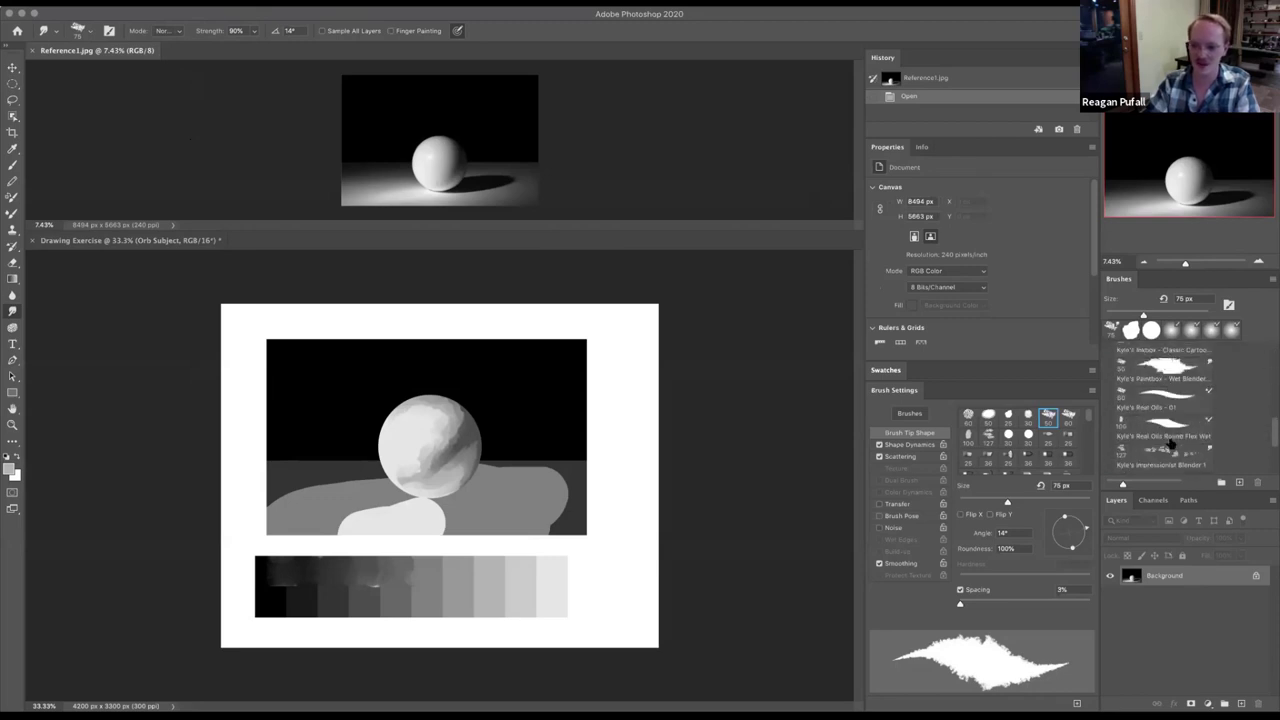
scroll(1170, 405, up, 4)
click(1165, 398)
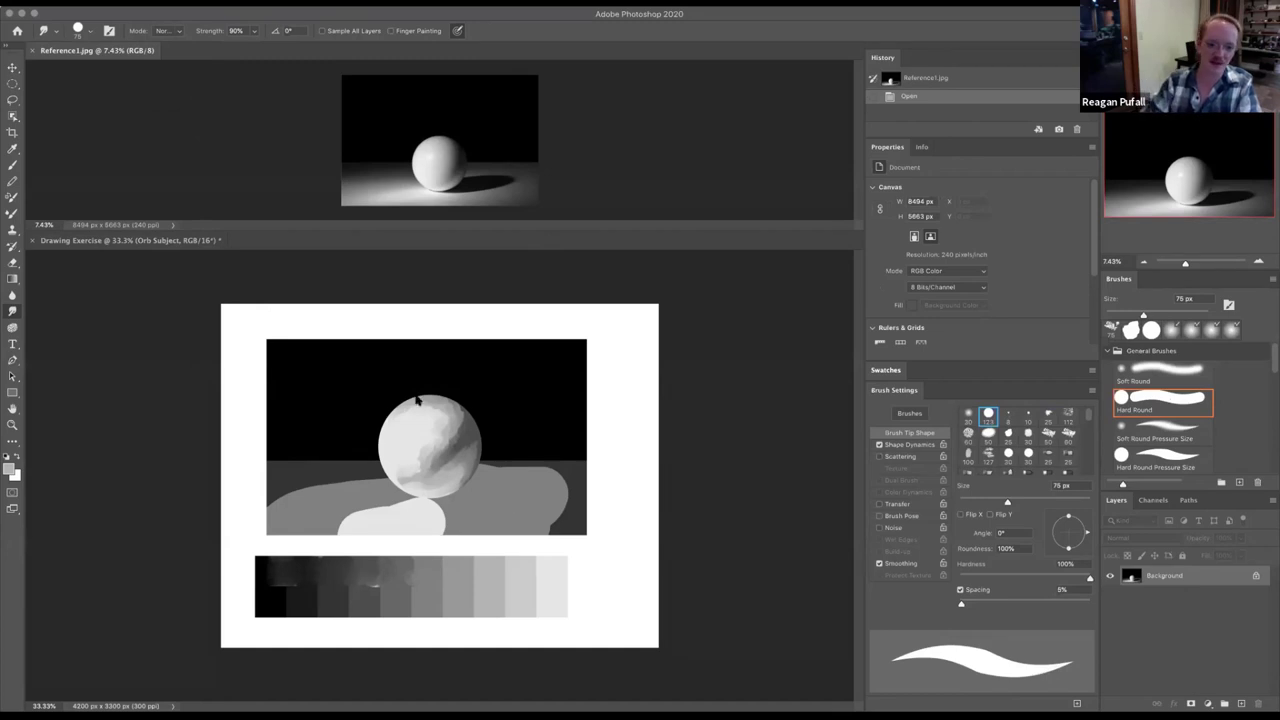
- Back on Drawing Exercise, test a smudge on the sphere, undo it, and select the Eraser
click(452, 467)
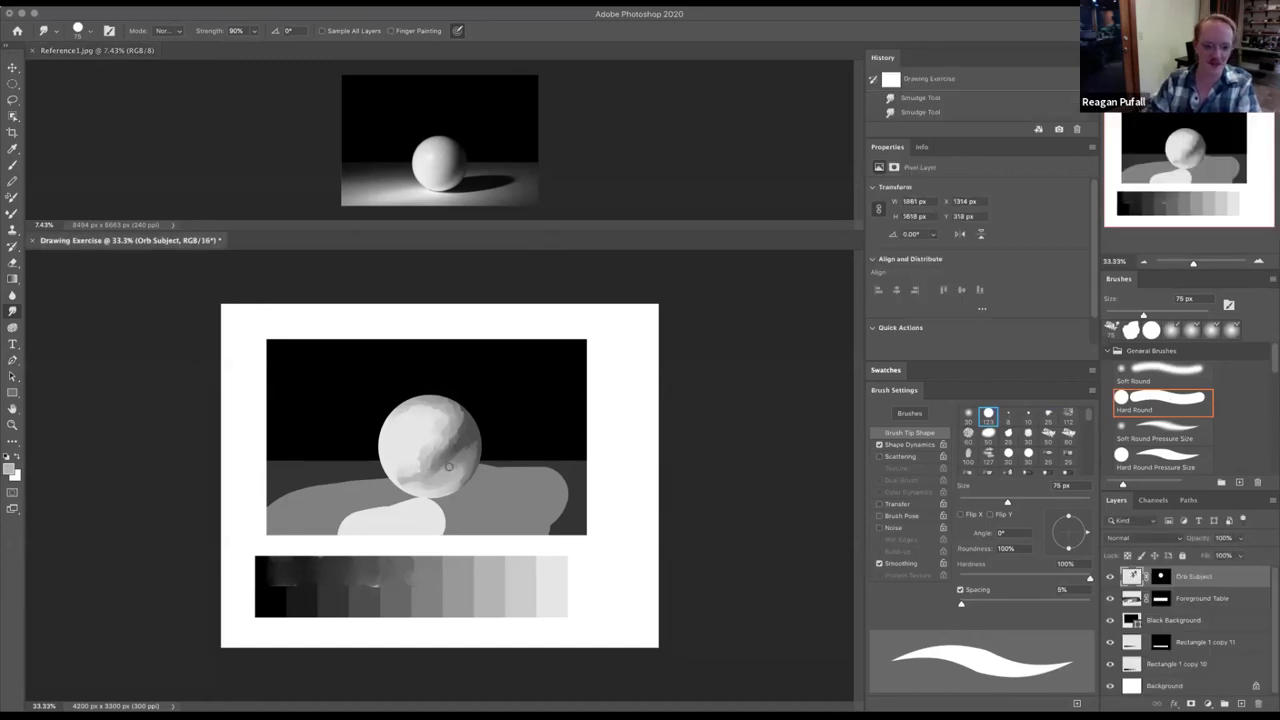
drag(436, 467, 465, 442)
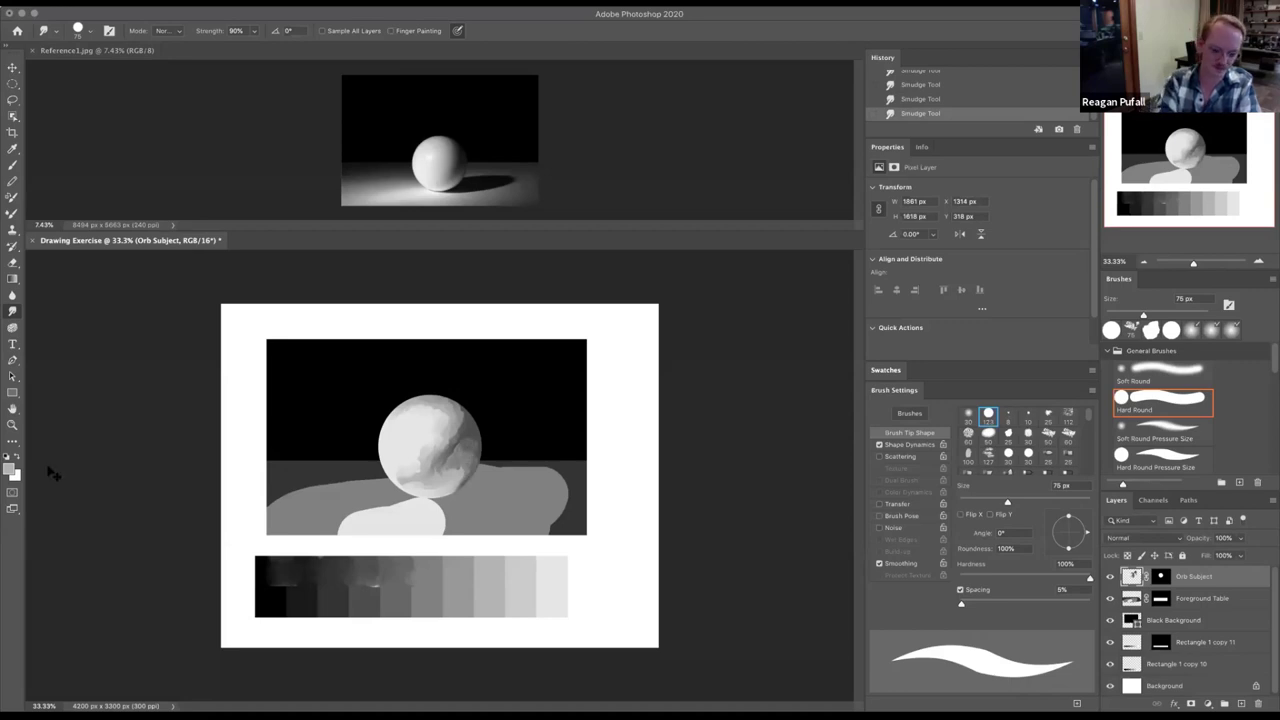
key(super+z)
key(super+z)
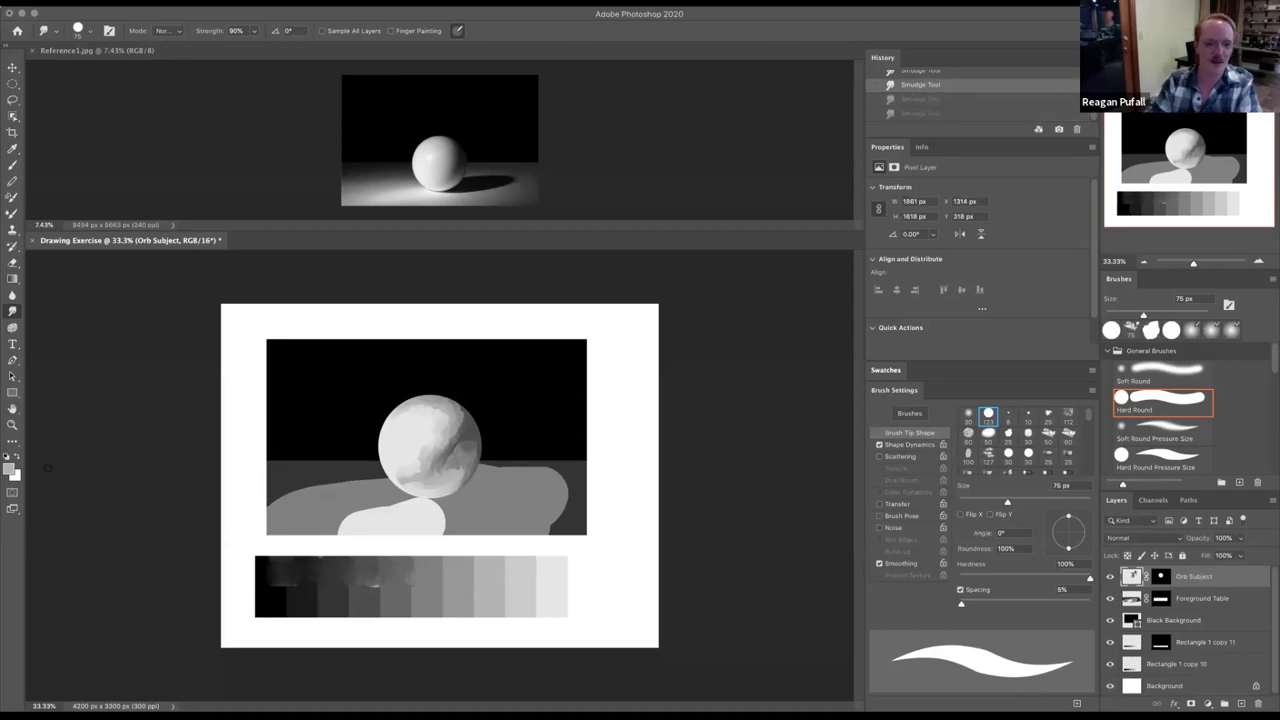
click(12, 265)
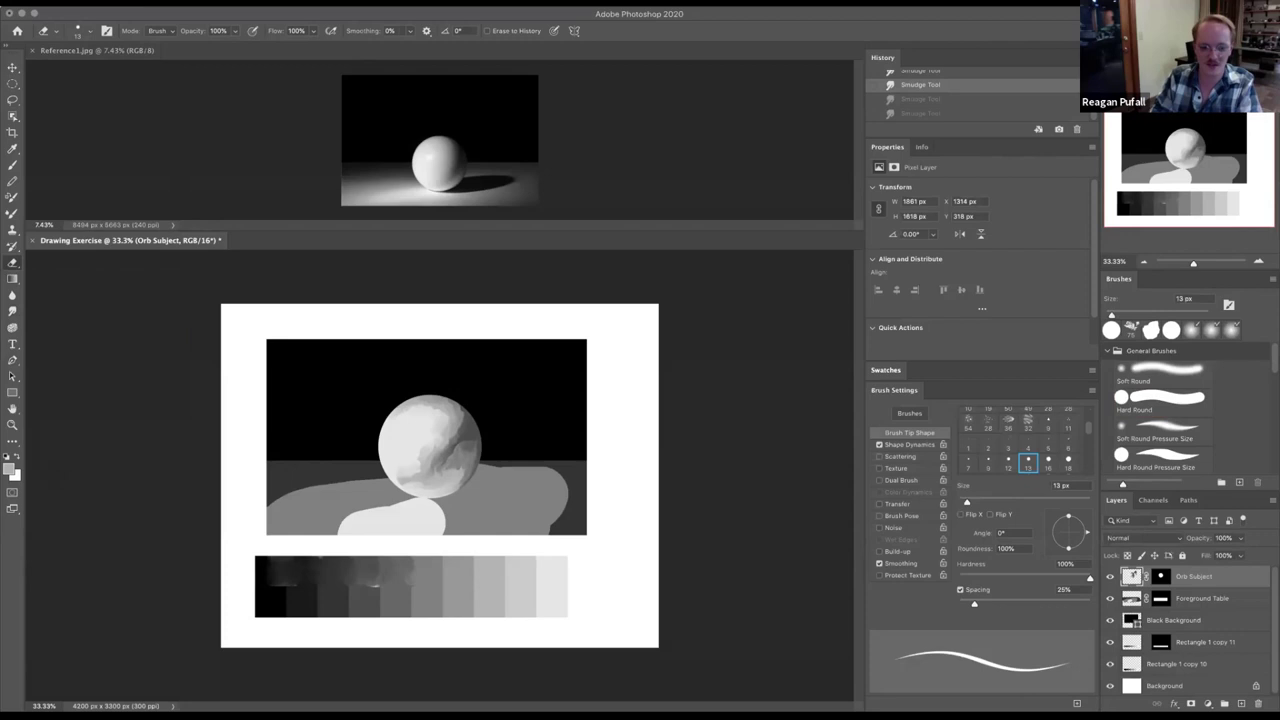
right_click(397, 425)
drag(467, 448, 495, 452)
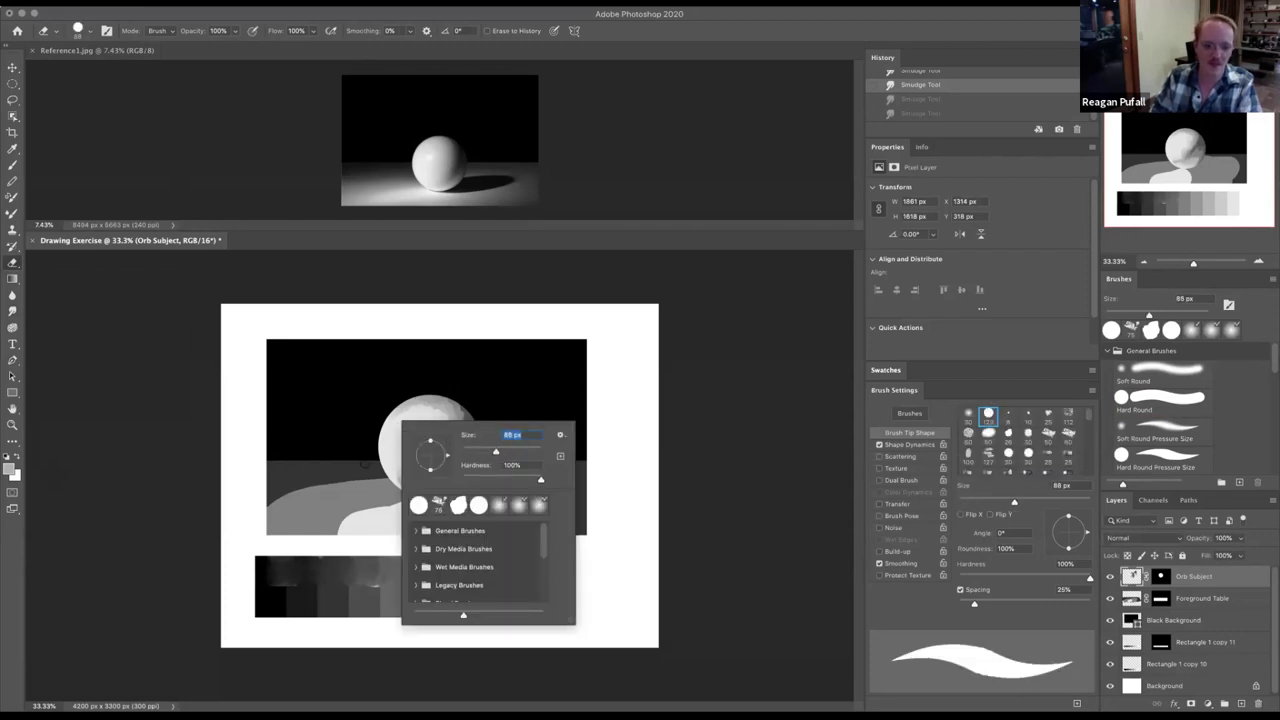
click(384, 445)
drag(380, 455, 403, 440)
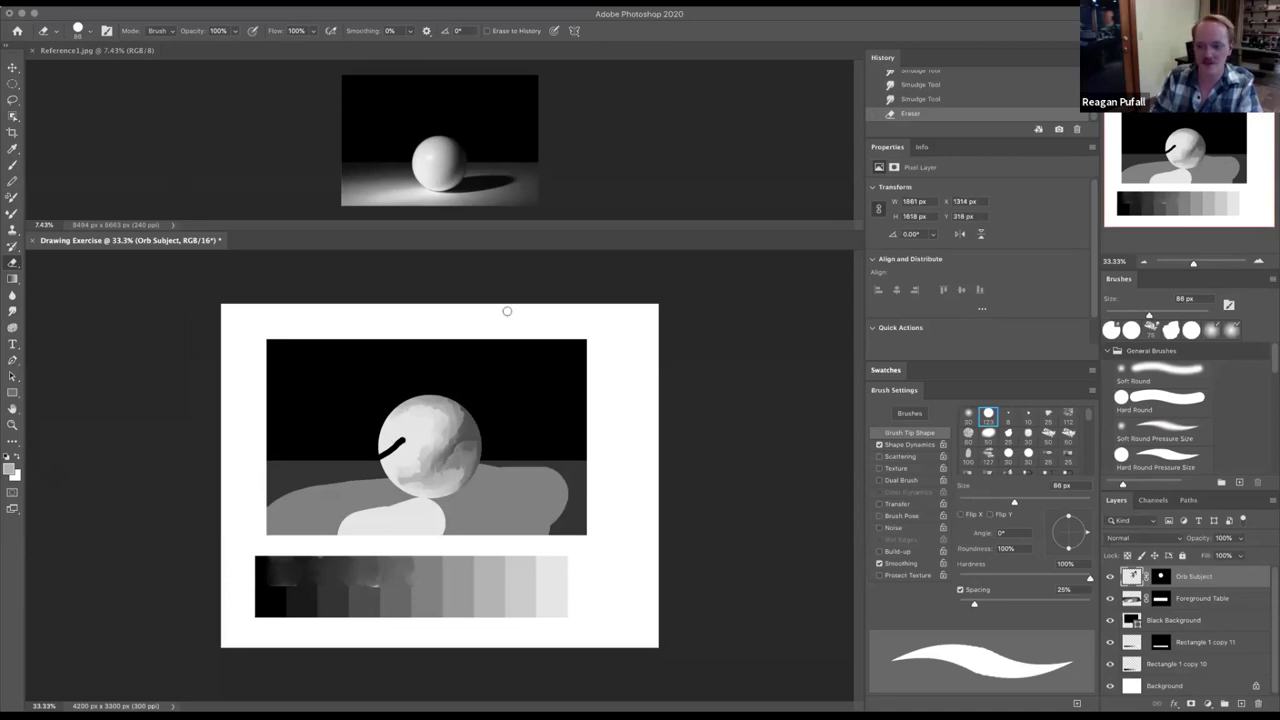
key(super+z)
click(1149, 455)
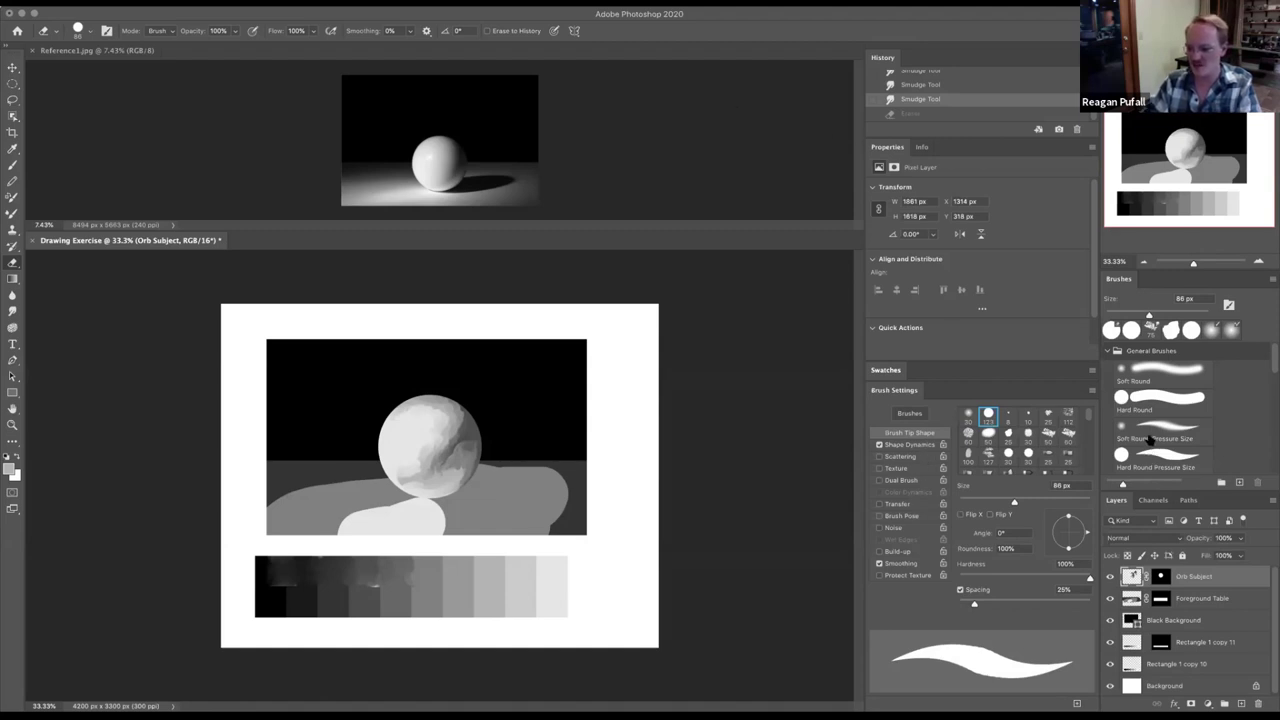
scroll(1120, 400, down, 8)
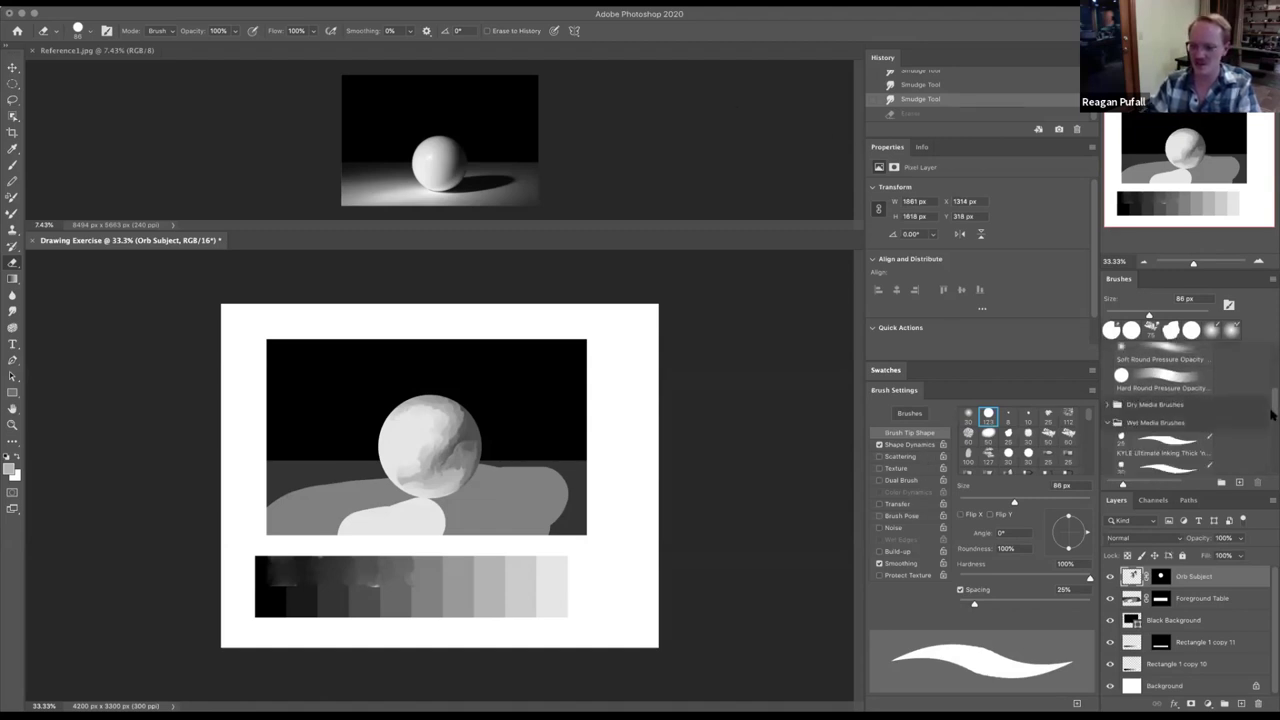
click(1107, 364)
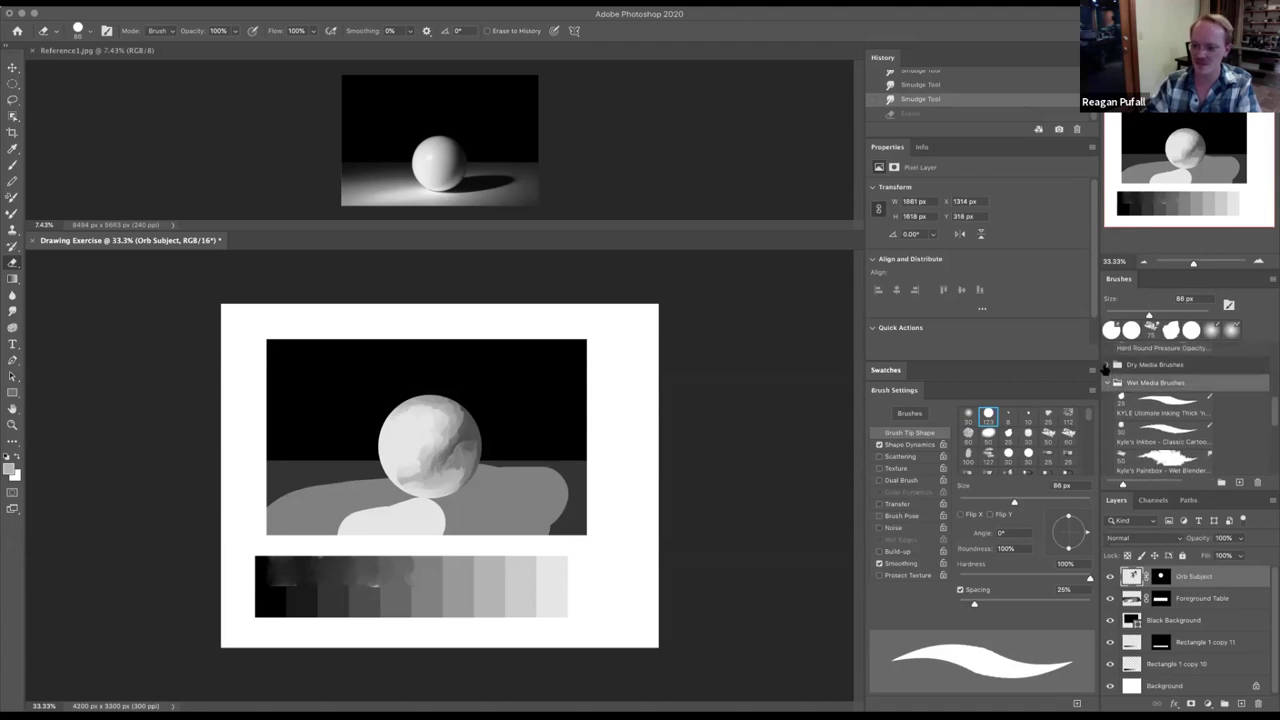
mouse_move(1273, 403)
mouse_down()
mouse_move(1268, 473)
mouse_move(1267, 355)
mouse_up()
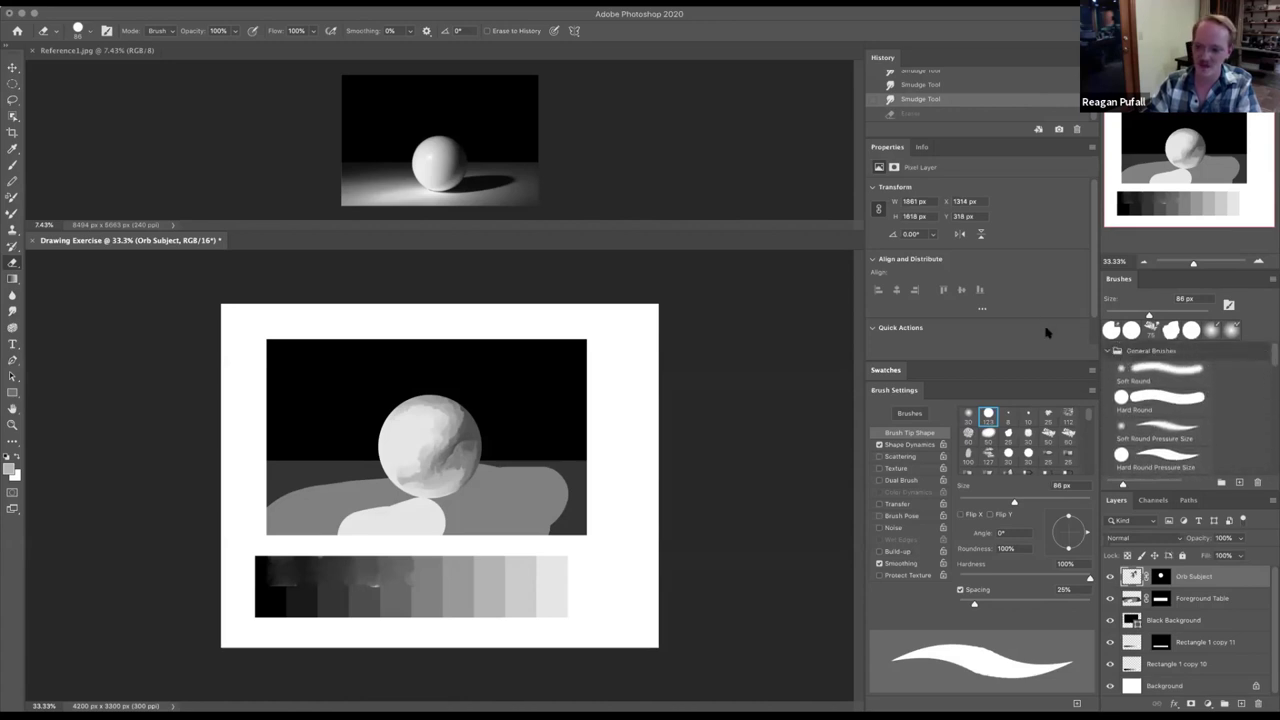
click(1108, 351)
click(1108, 386)
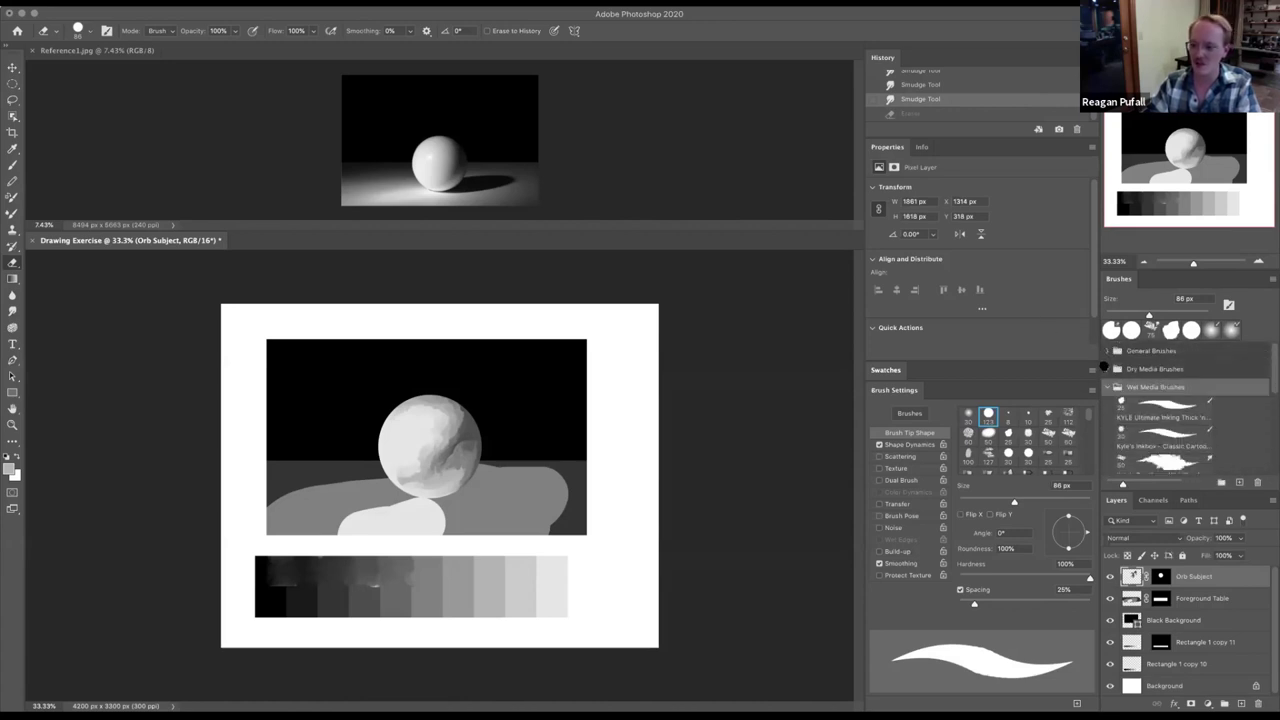
click(1107, 387)
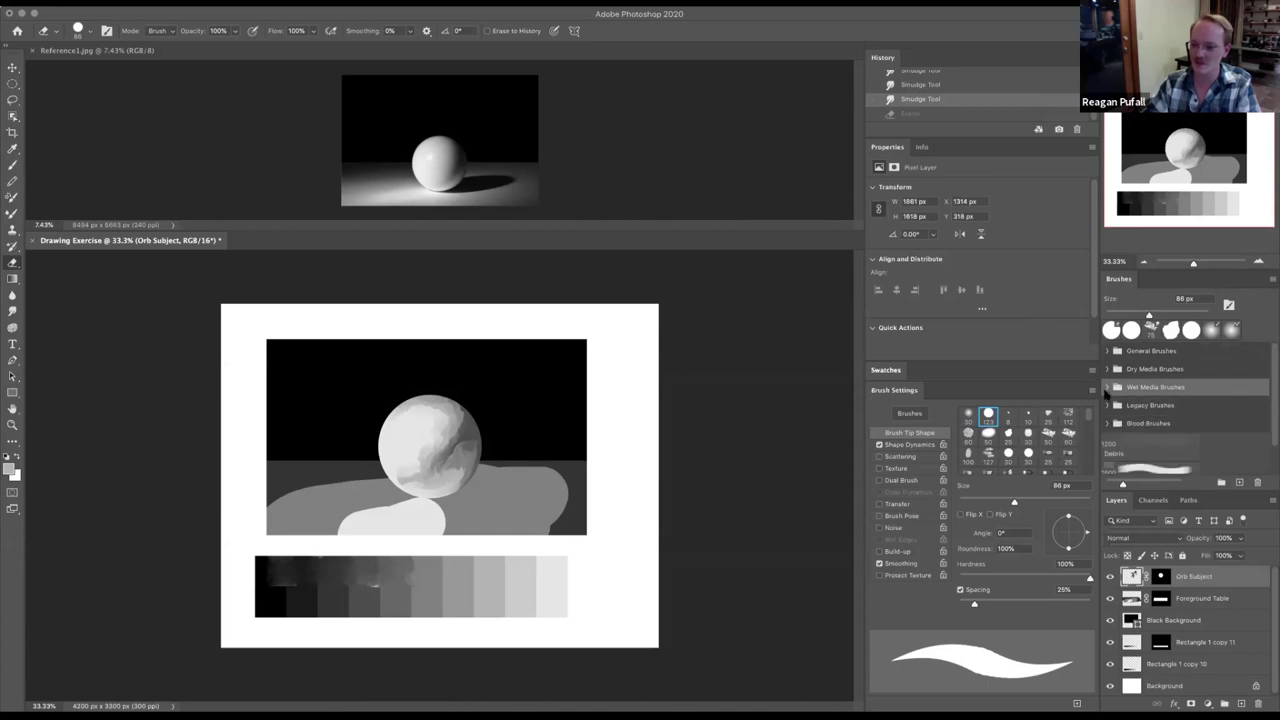
- Restore the Legacy Brushes set from the Brushes panel menu and confirm with OK
click(1269, 282)
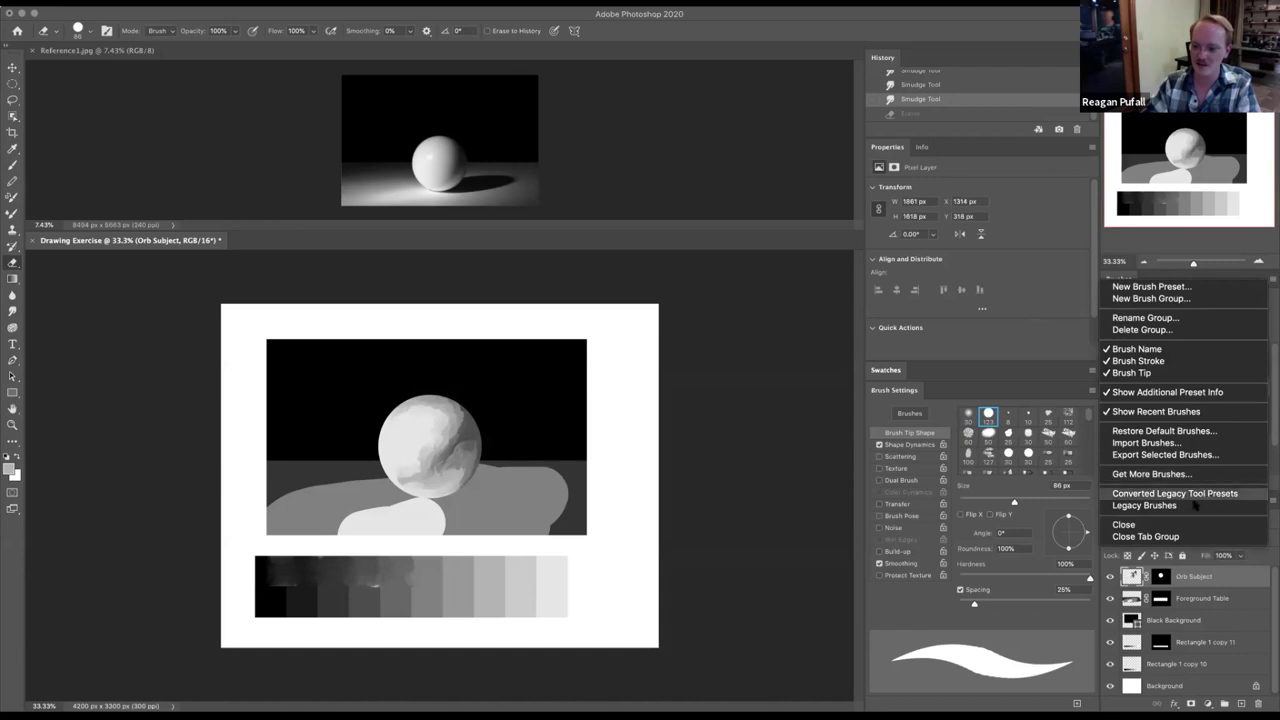
click(1200, 508)
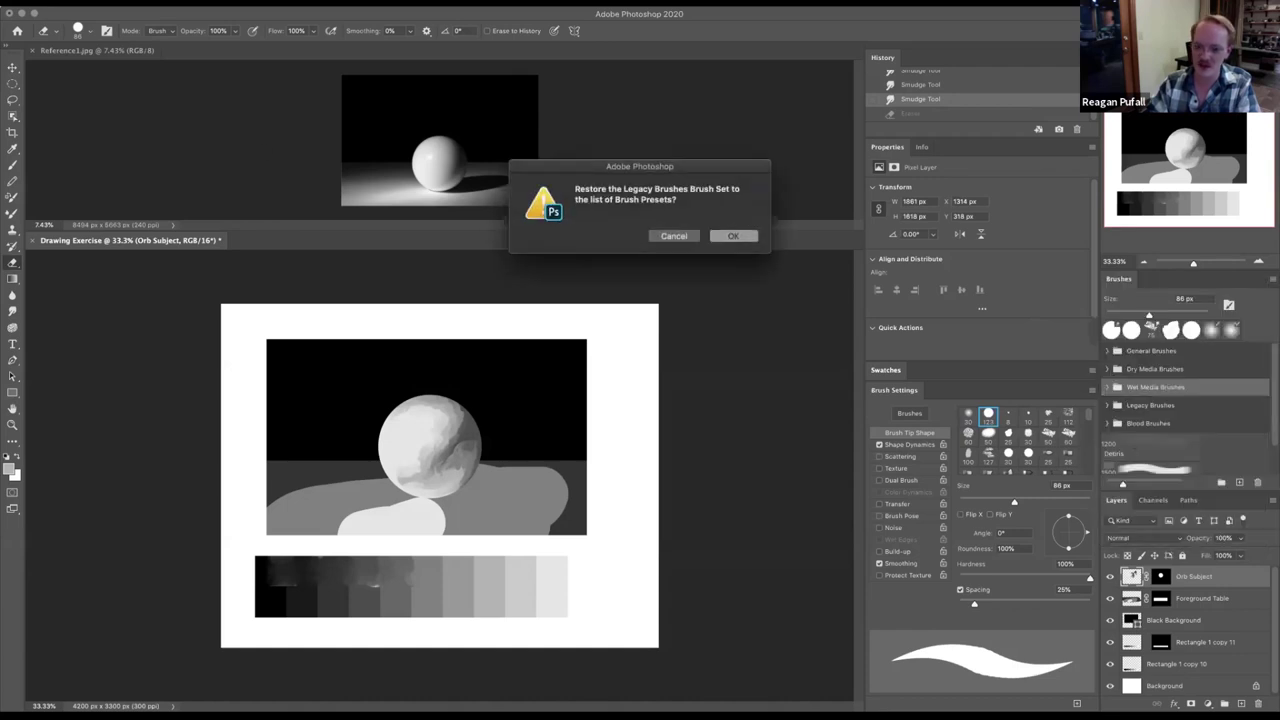
drag(573, 169, 494, 382)
click(622, 429)
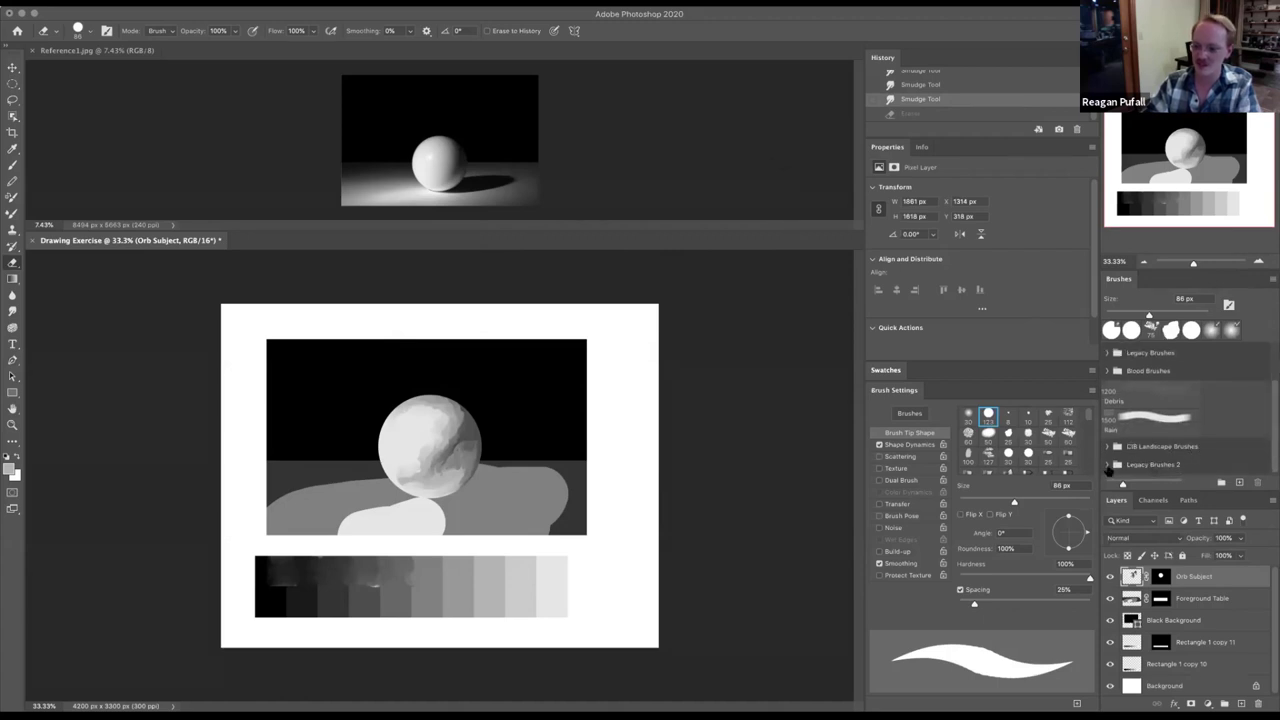
- Expand and collapse the Legacy Brushes 2 and Blood Brushes folders, then select Legacy Brushes 2
click(1116, 464)
scroll(1150, 440, down, 5)
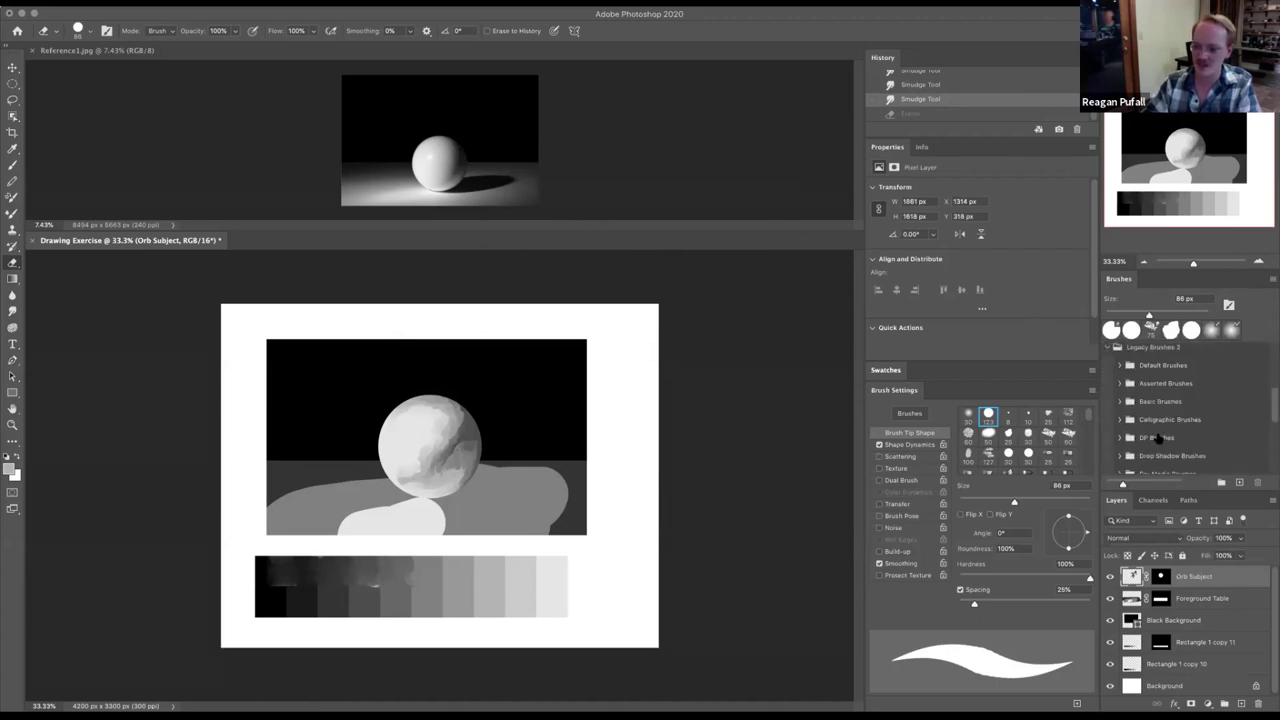
scroll(1157, 440, up, 5)
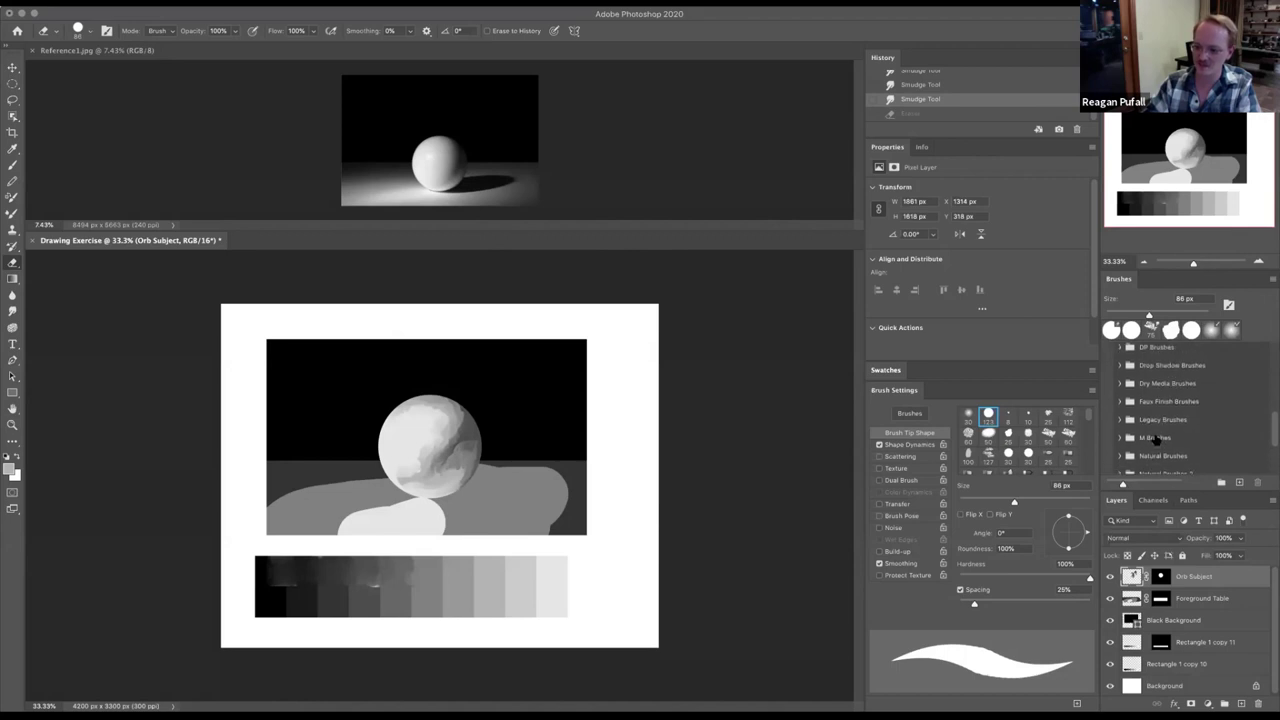
scroll(1157, 442, up, 1)
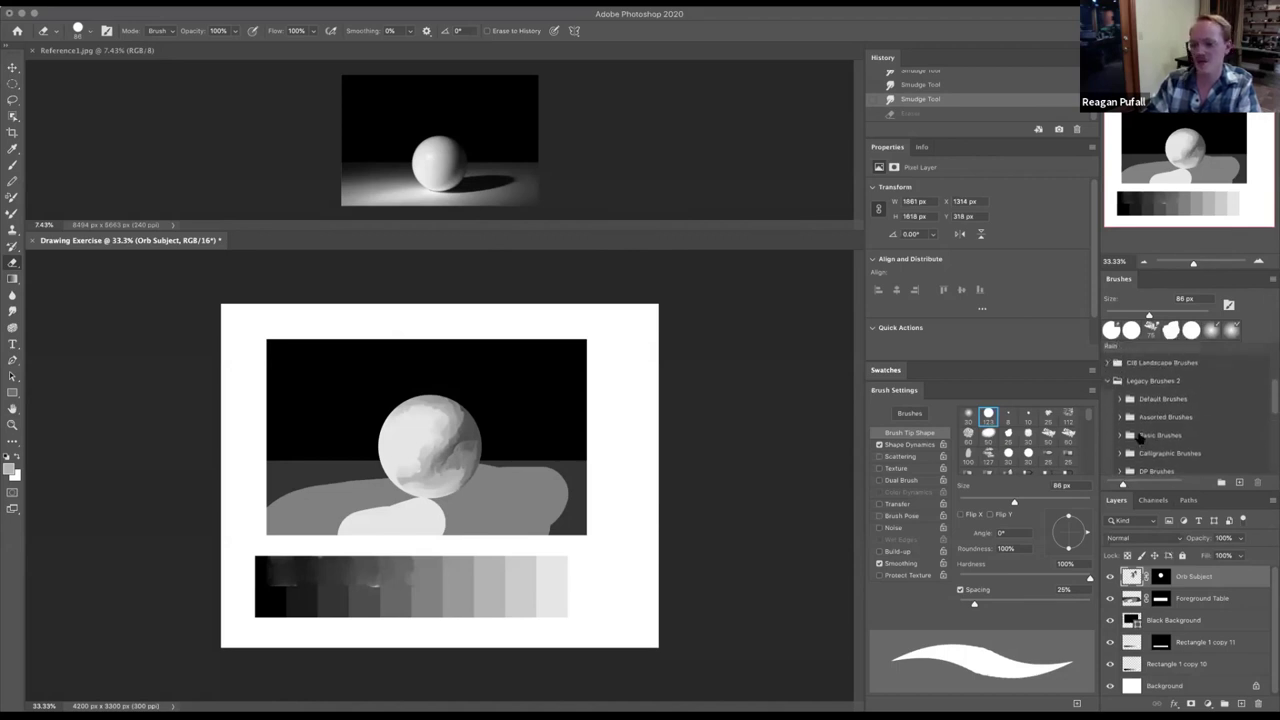
click(1117, 381)
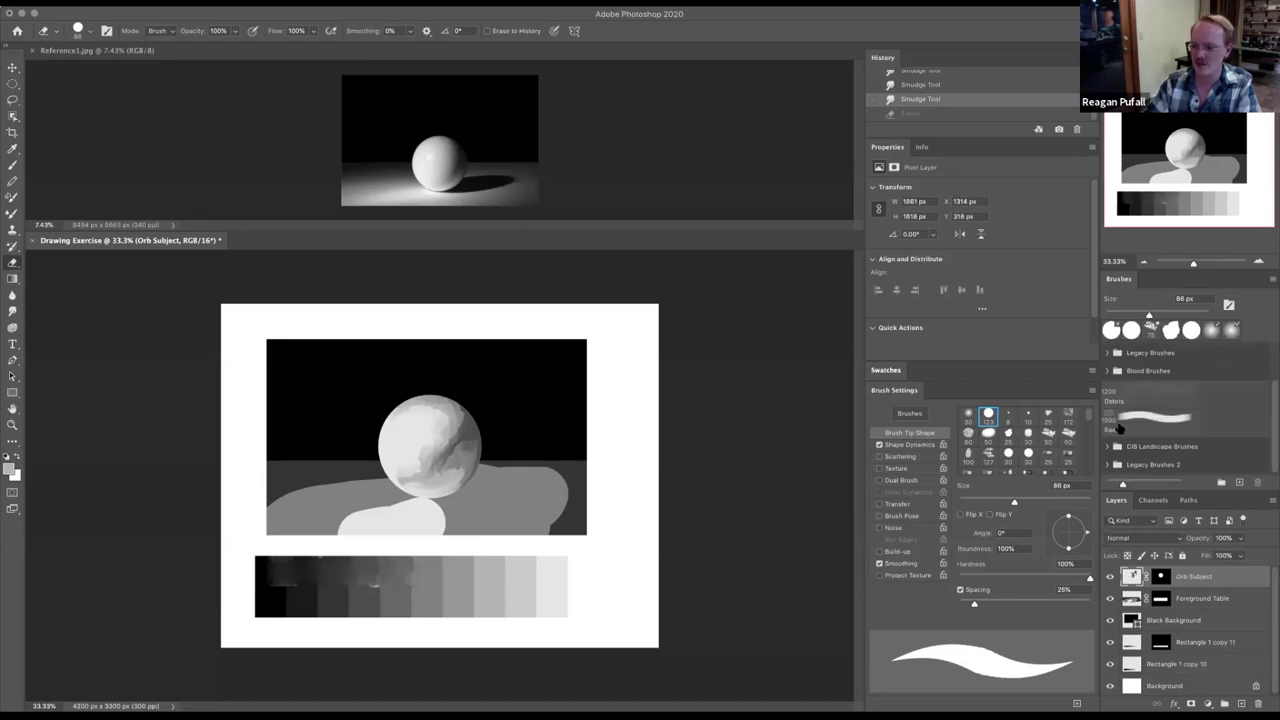
click(1109, 371)
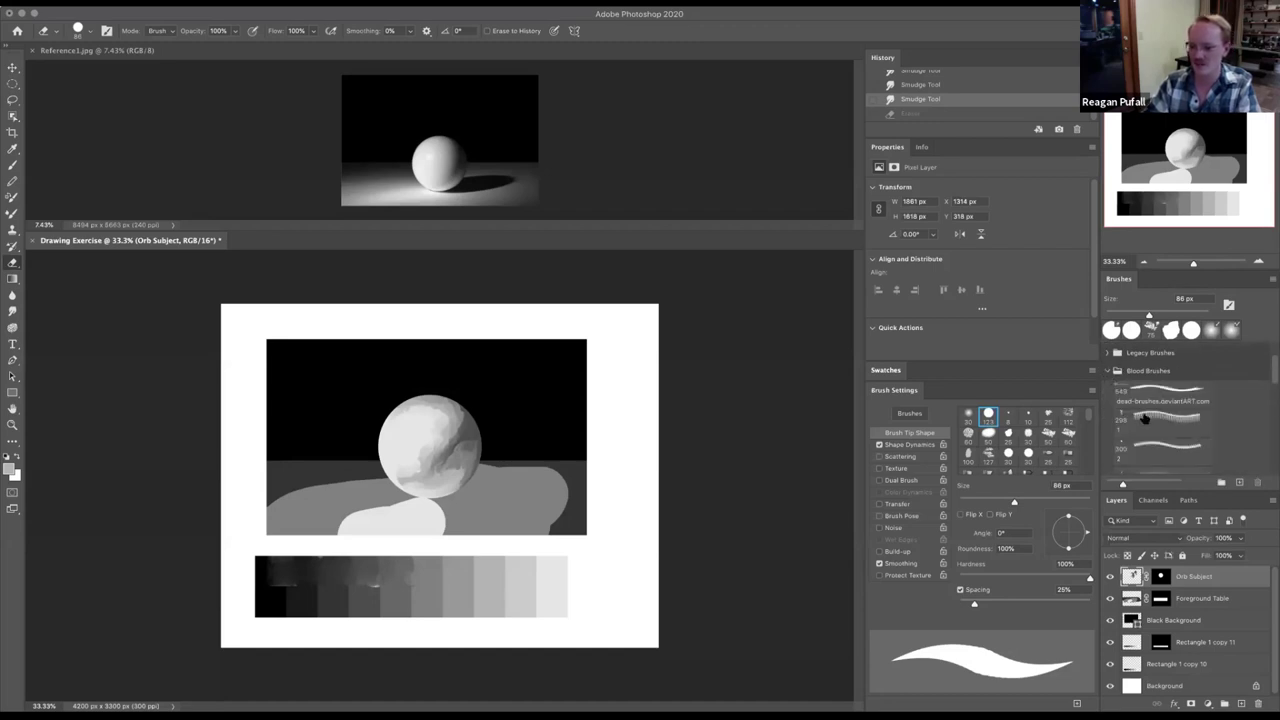
click(1110, 372)
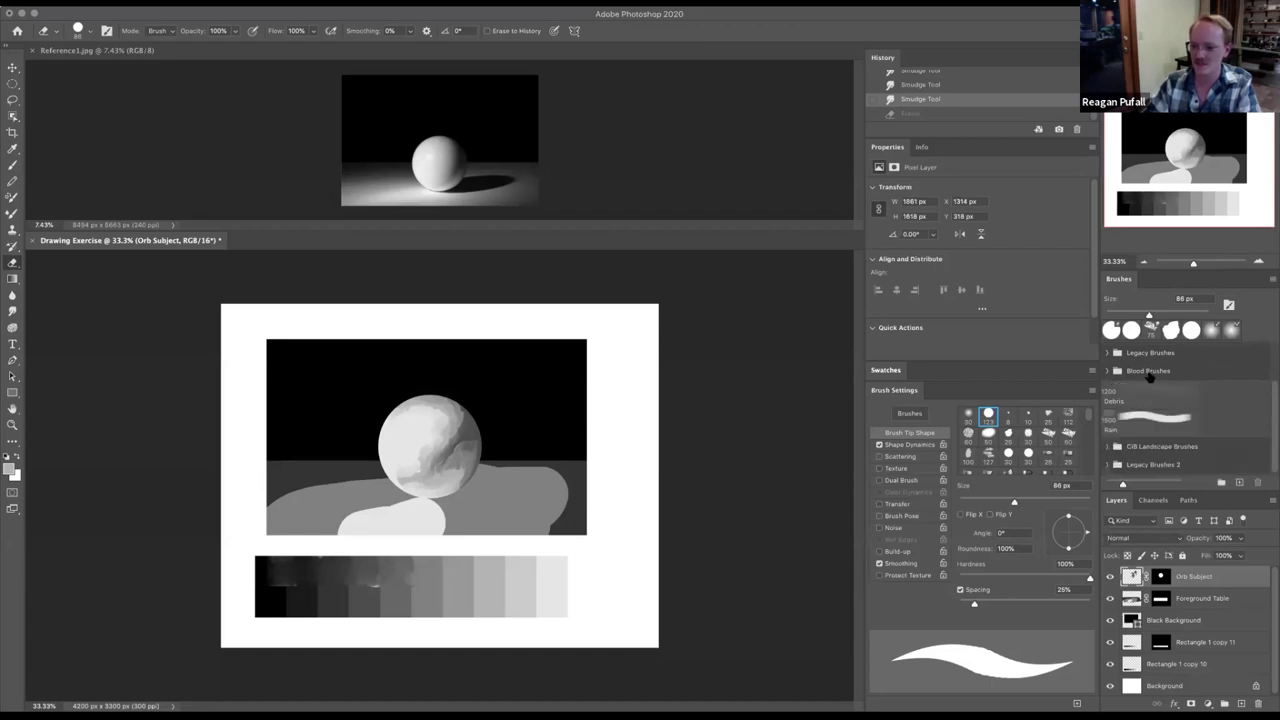
click(1161, 451)
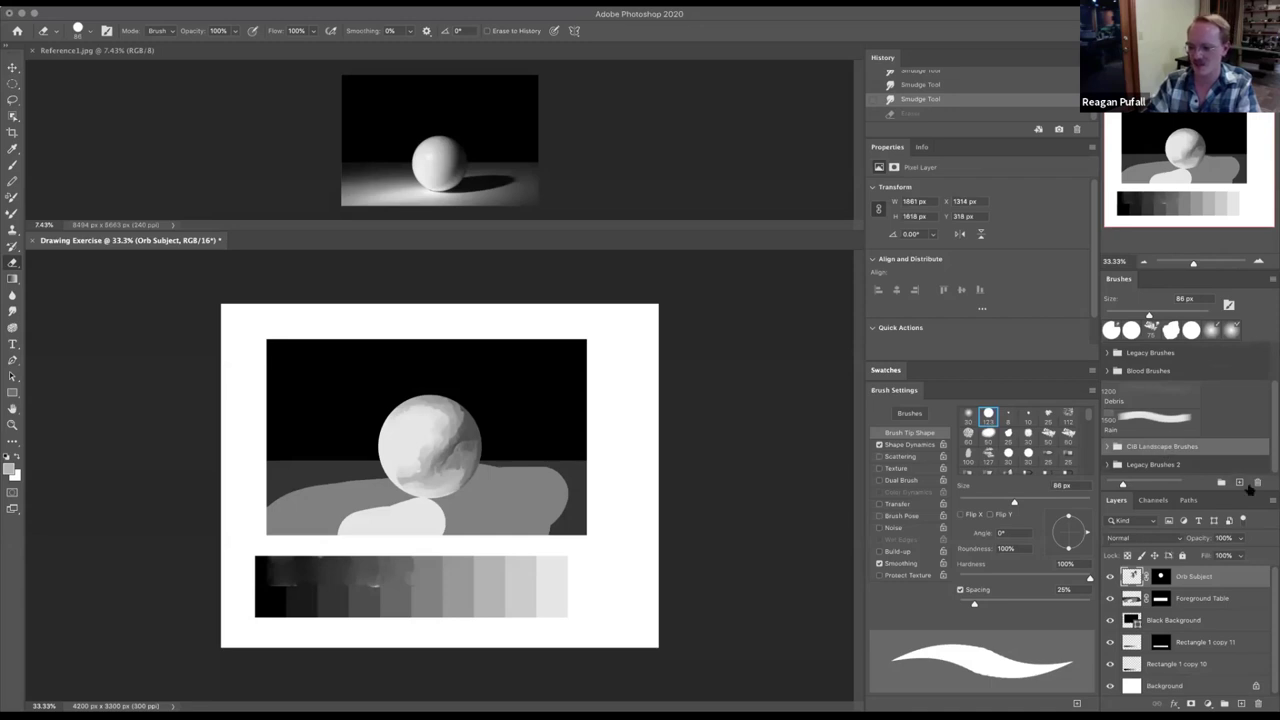
click(1203, 466)
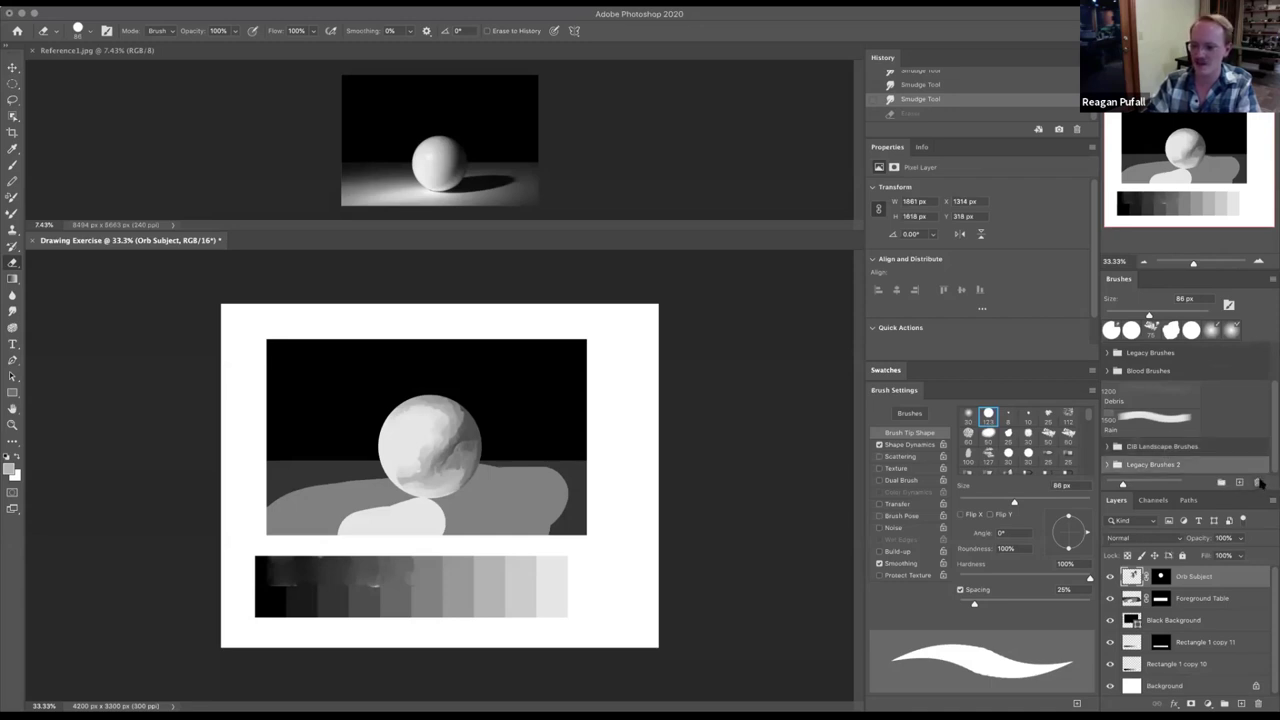
- Trash the Legacy Brushes 2 group and confirm the deletion with OK
click(1258, 482)
drag(549, 172, 517, 402)
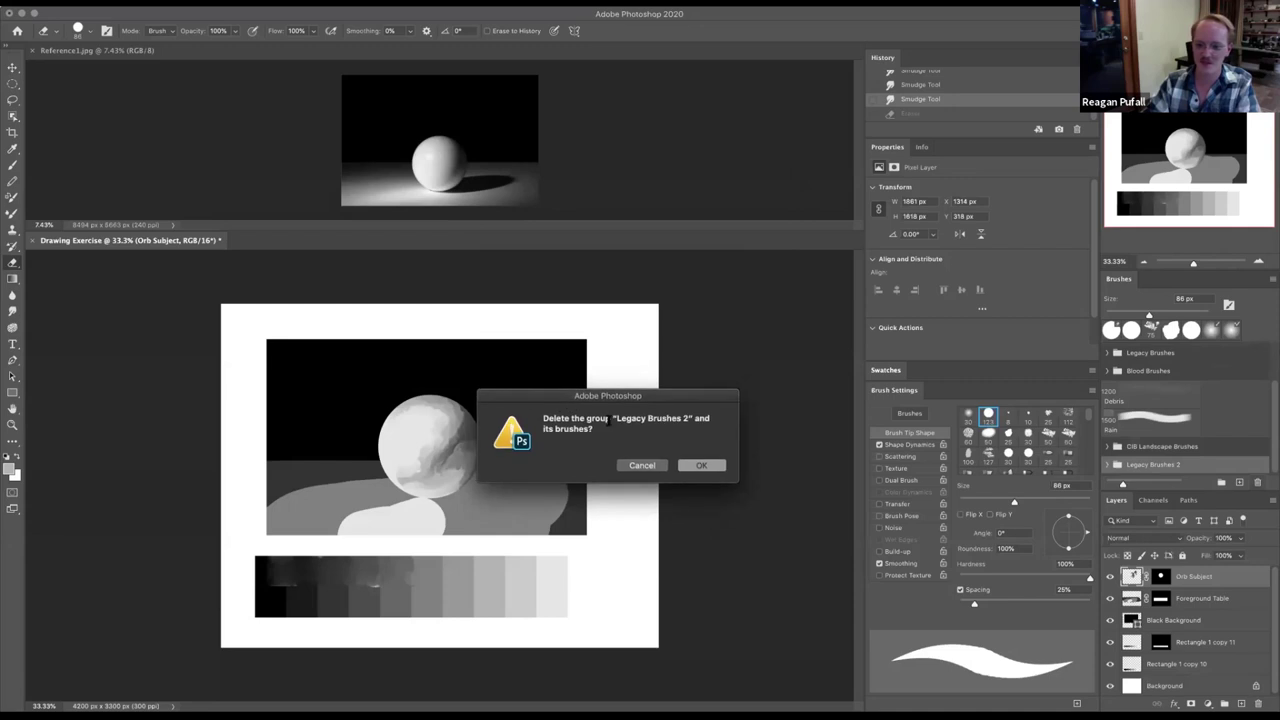
click(699, 466)
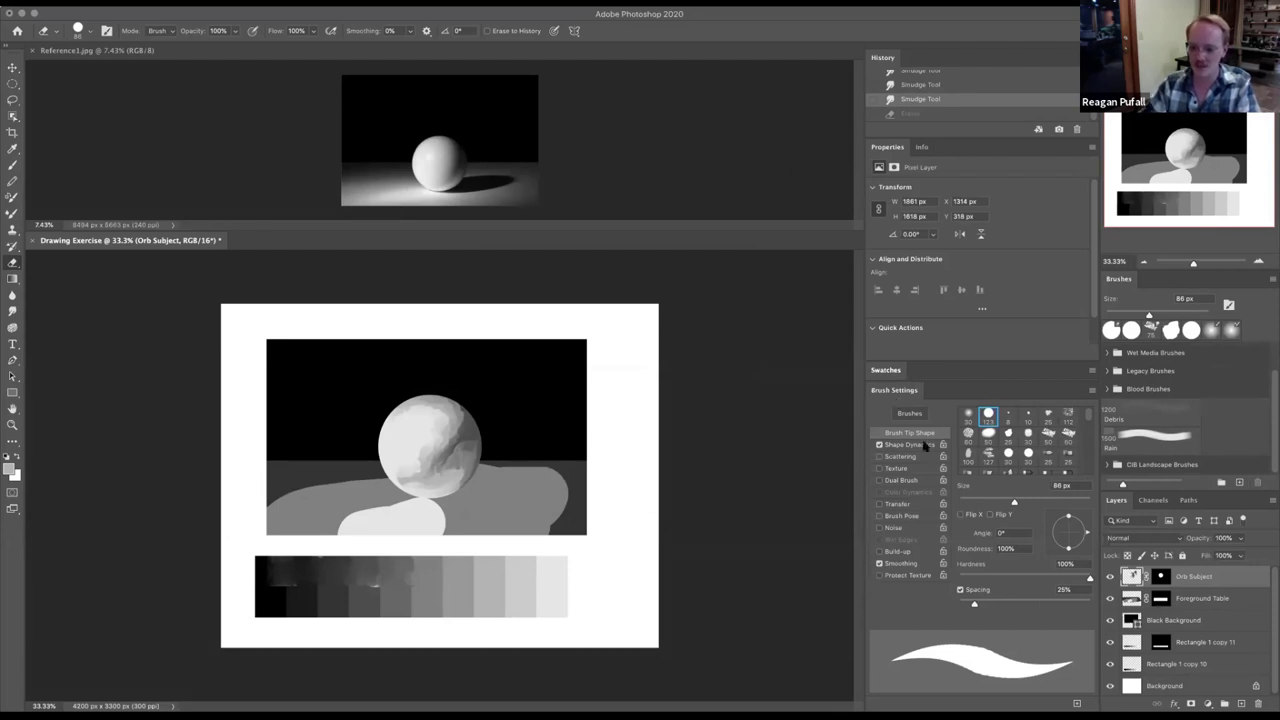
- Try the round 123 tip enlarged to 157 px with squashed roundness
click(988, 420)
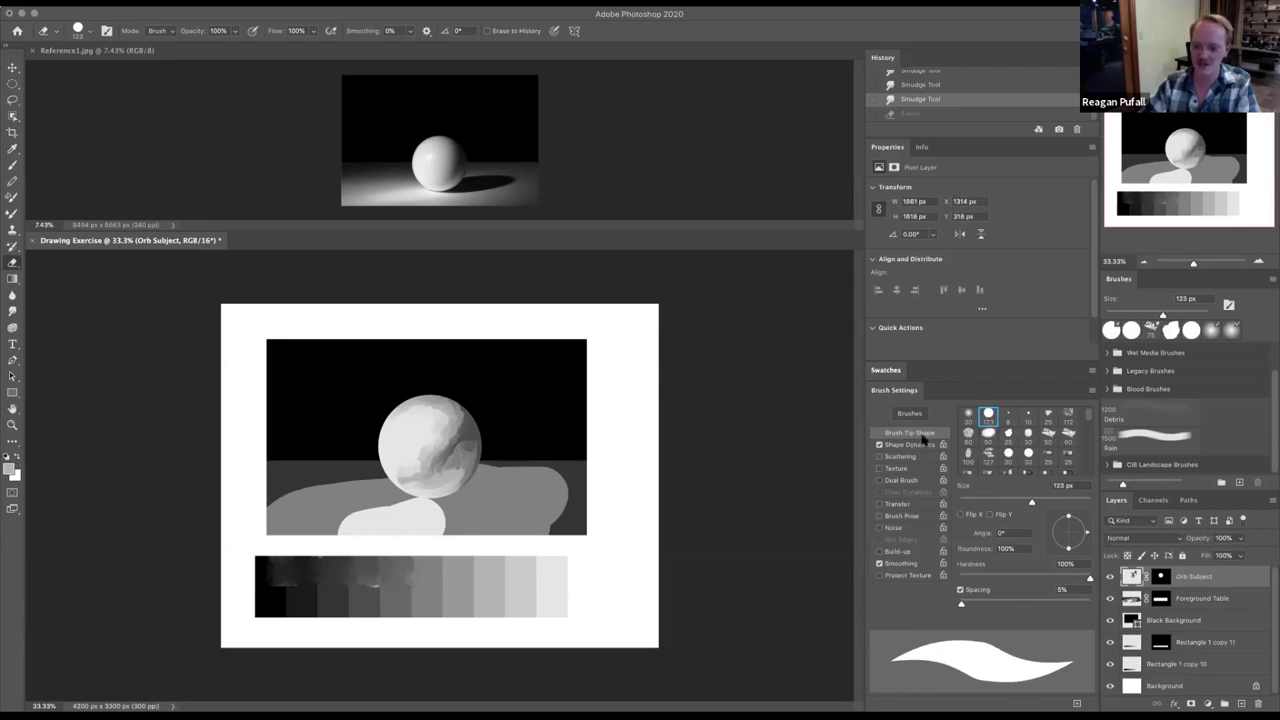
mouse_move(1032, 503)
mouse_down()
mouse_move(1049, 505)
mouse_move(1009, 505)
mouse_move(1028, 504)
mouse_up()
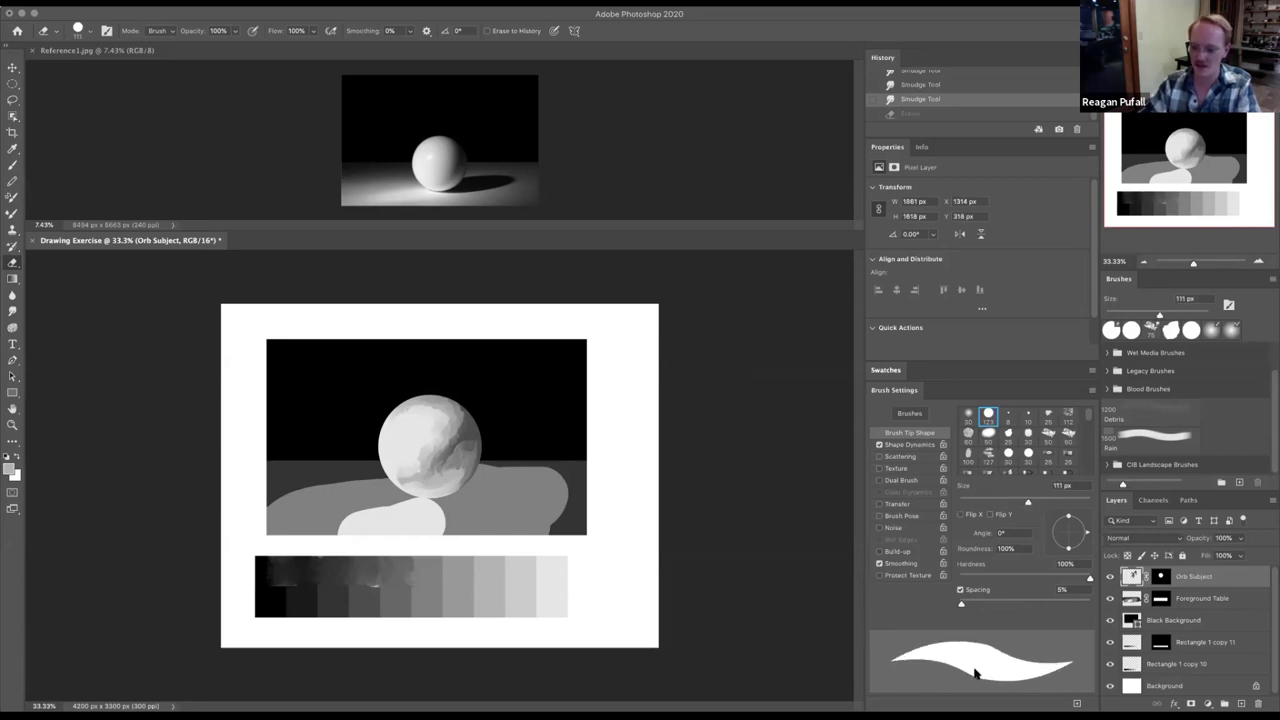
mouse_move(1069, 518)
mouse_down()
mouse_move(1067, 563)
mouse_move(1068, 530)
mouse_move(1069, 541)
mouse_up()
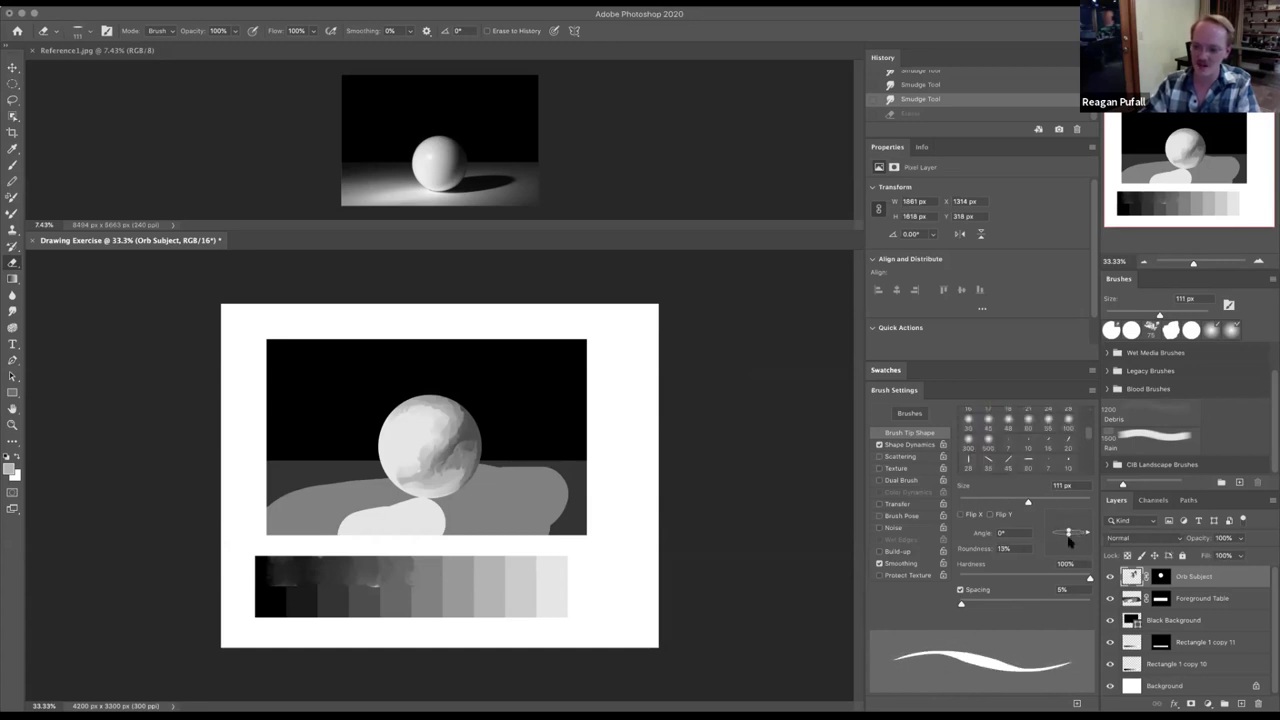
scroll(1012, 446, down, 3)
scroll(1014, 446, down, 3)
scroll(1008, 455, up, 1)
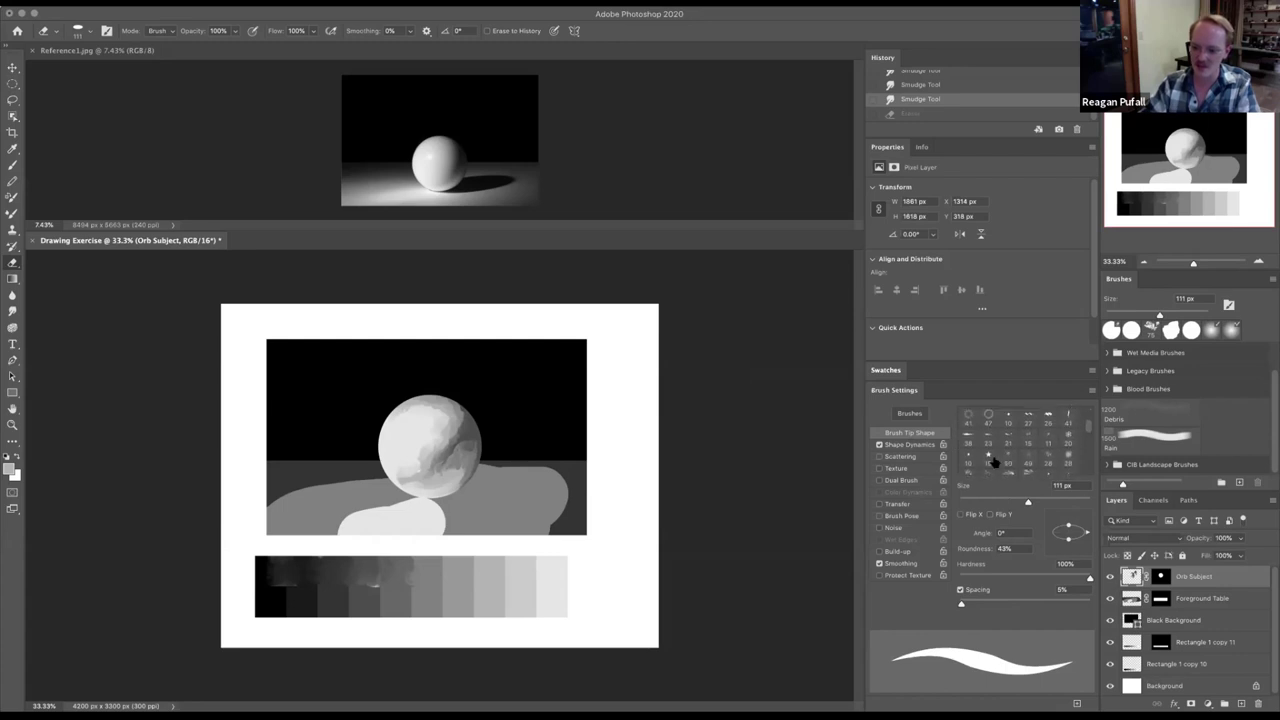
- Try the 19 tip enlarged to 119 px at 57% roundness
click(990, 459)
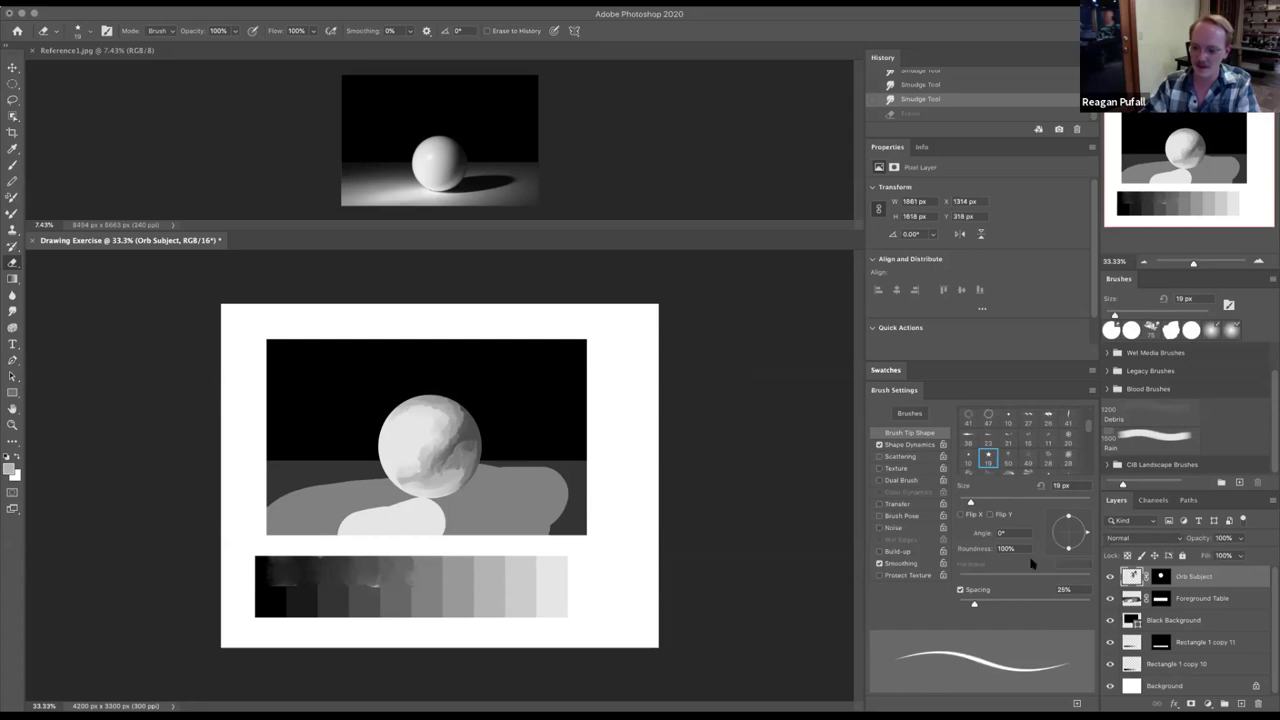
drag(980, 504, 1032, 503)
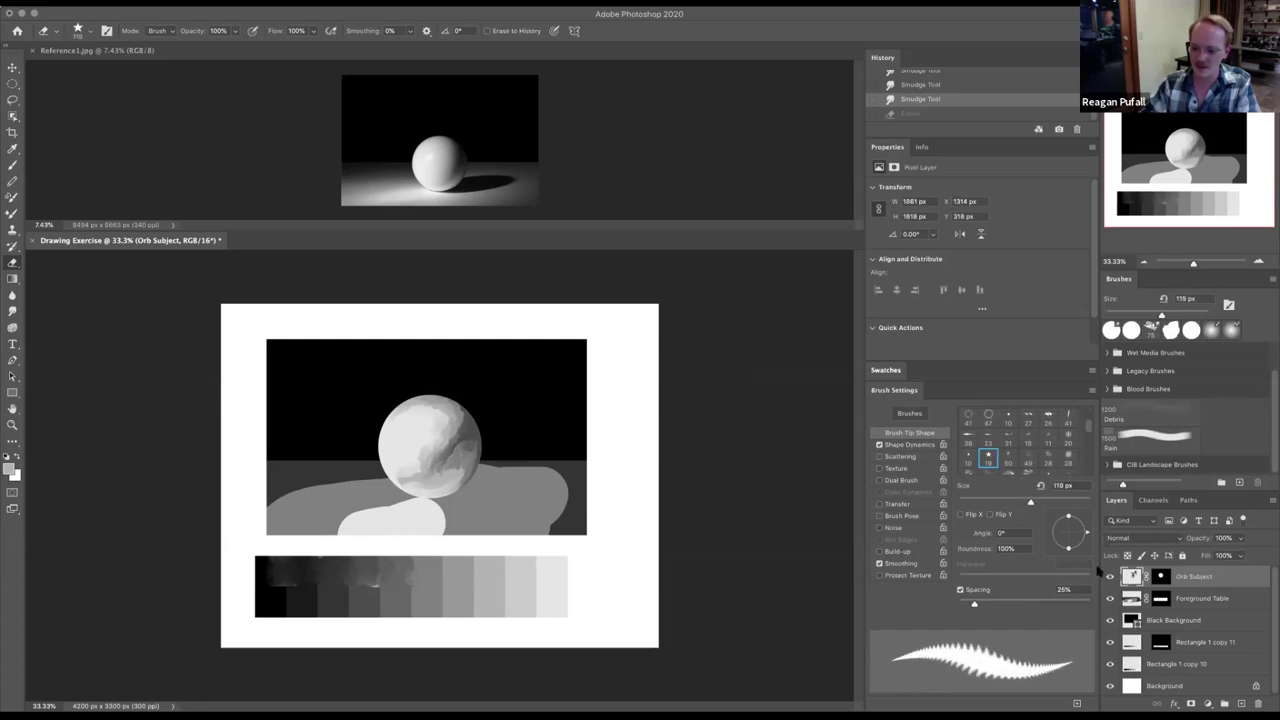
drag(1067, 551, 1068, 527)
scroll(1018, 465, up, 2)
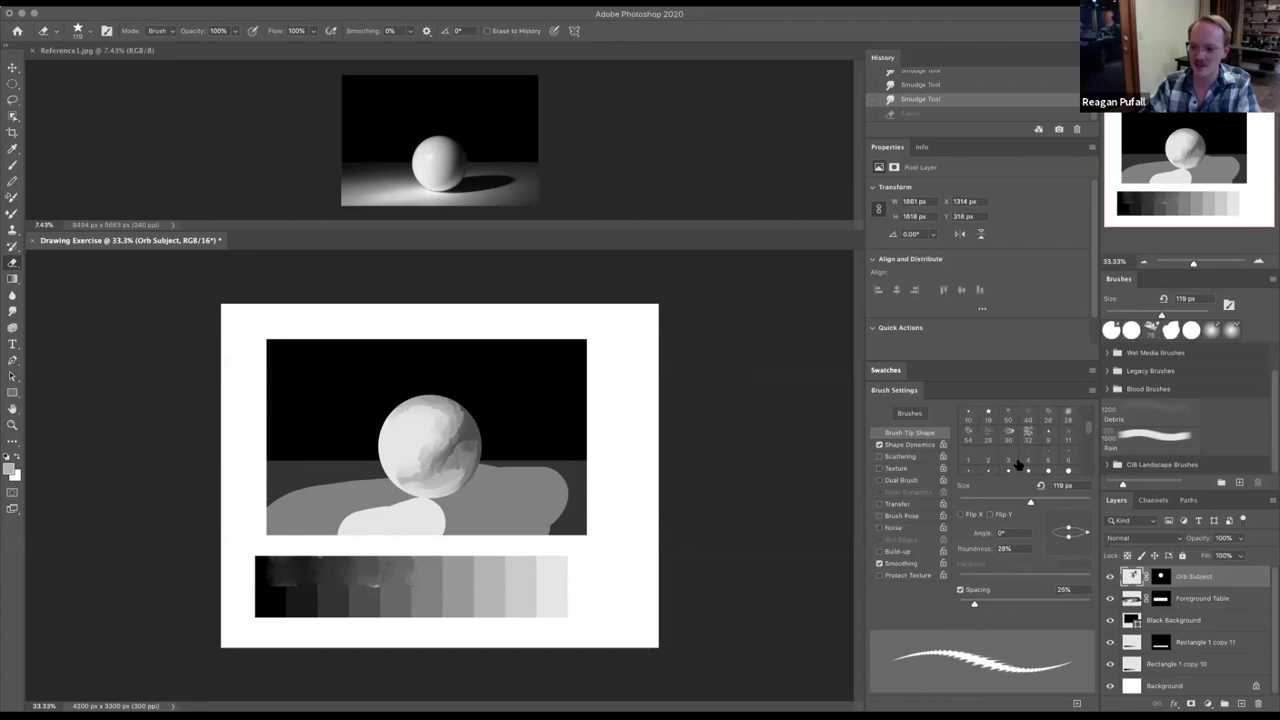
scroll(1018, 465, down, 5)
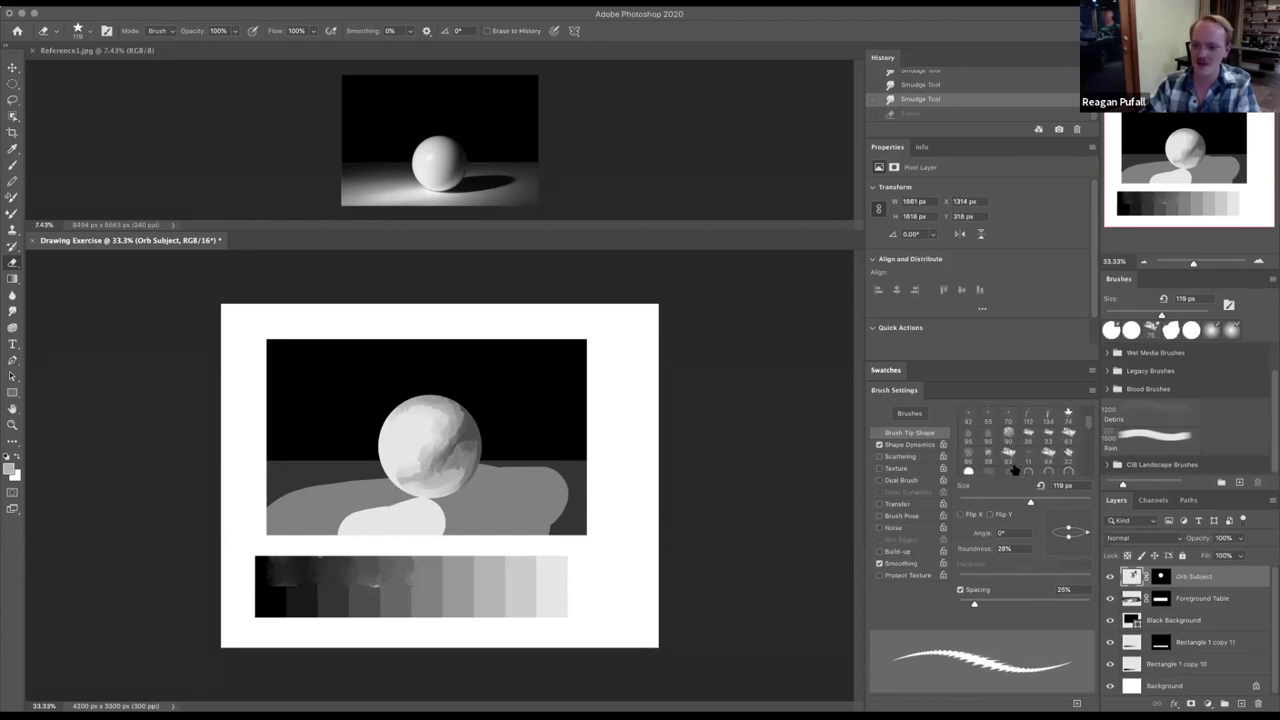
- Pick tip 134, adjust its roundness and angle, toggle Flip X on and off, and view Shape Dynamics
click(1048, 417)
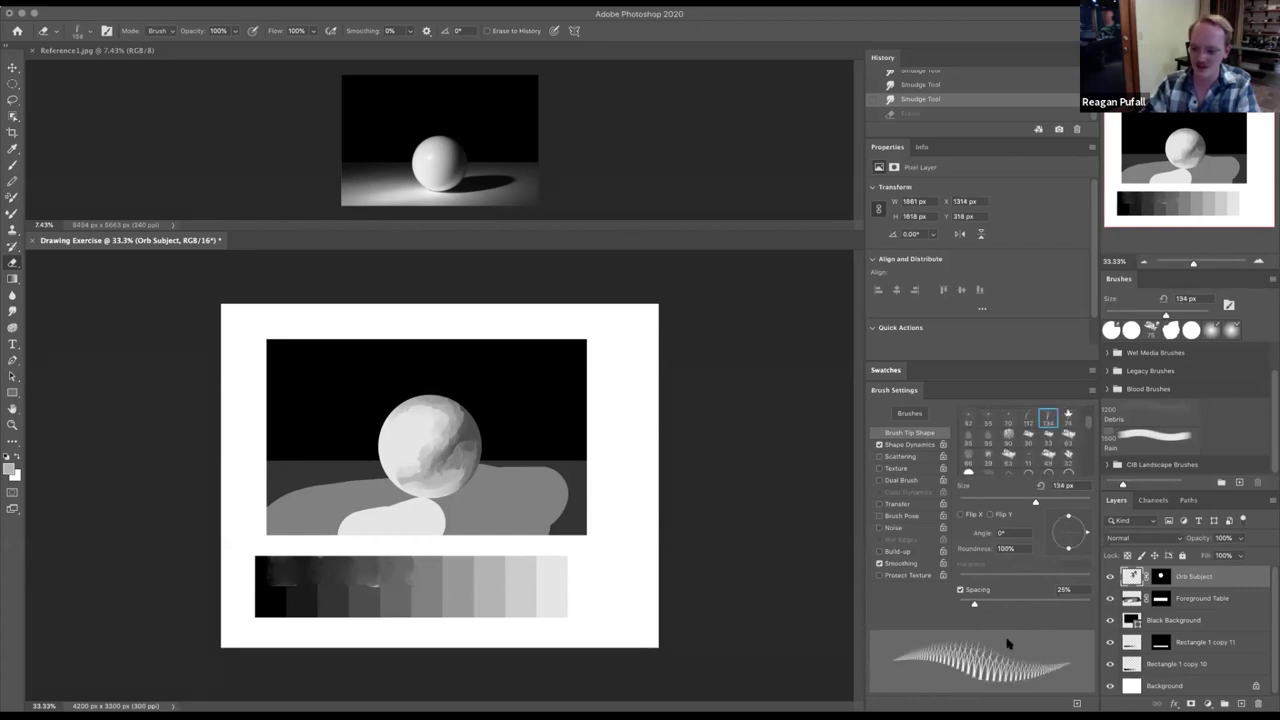
drag(1068, 549, 1068, 553)
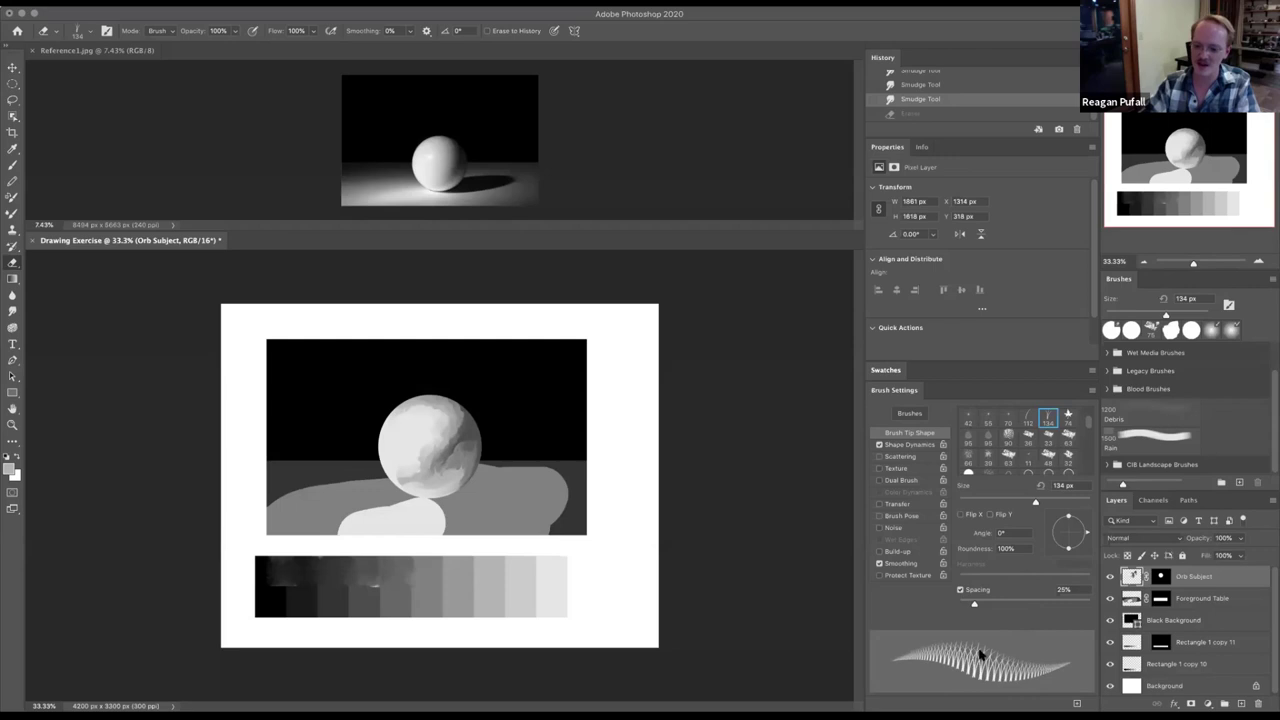
mouse_move(1087, 537)
mouse_down()
mouse_move(1081, 546)
mouse_move(1075, 518)
mouse_move(1077, 548)
mouse_move(1088, 542)
mouse_move(1090, 524)
mouse_move(1075, 550)
mouse_move(1053, 540)
mouse_move(1062, 524)
mouse_move(1070, 546)
mouse_move(1064, 532)
mouse_up()
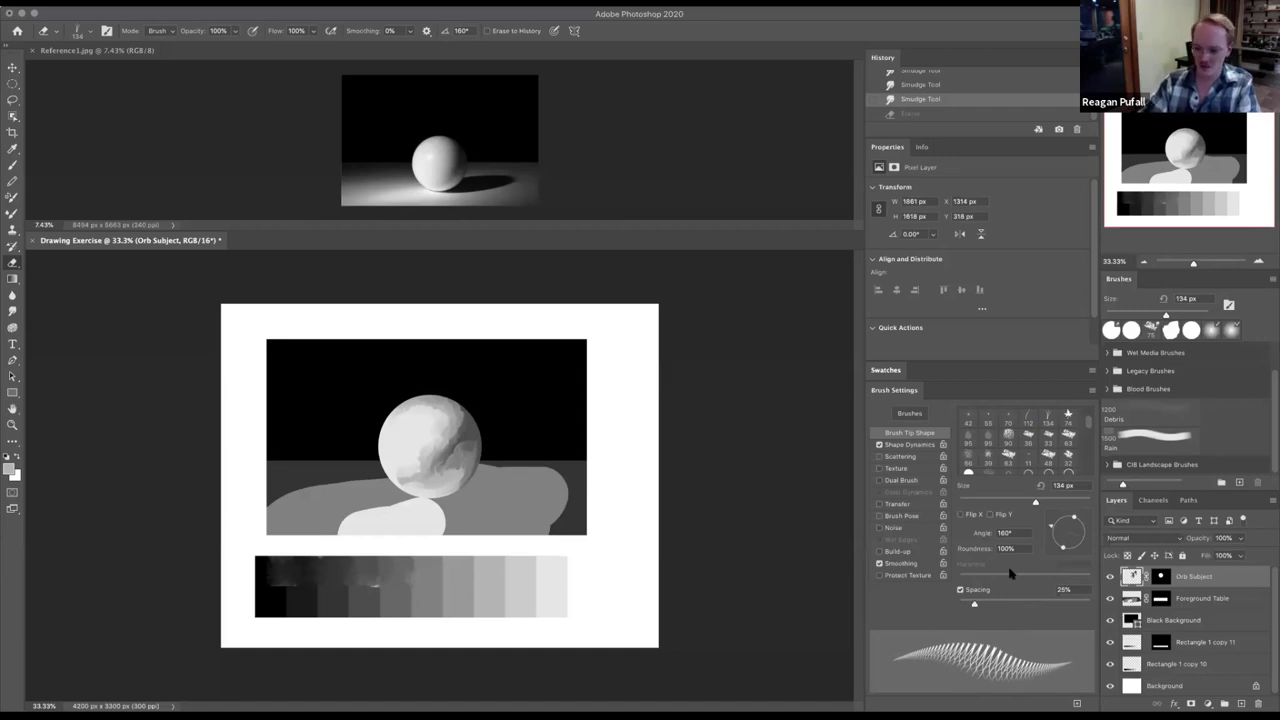
click(963, 514)
click(963, 514)
click(963, 514)
click(963, 514)
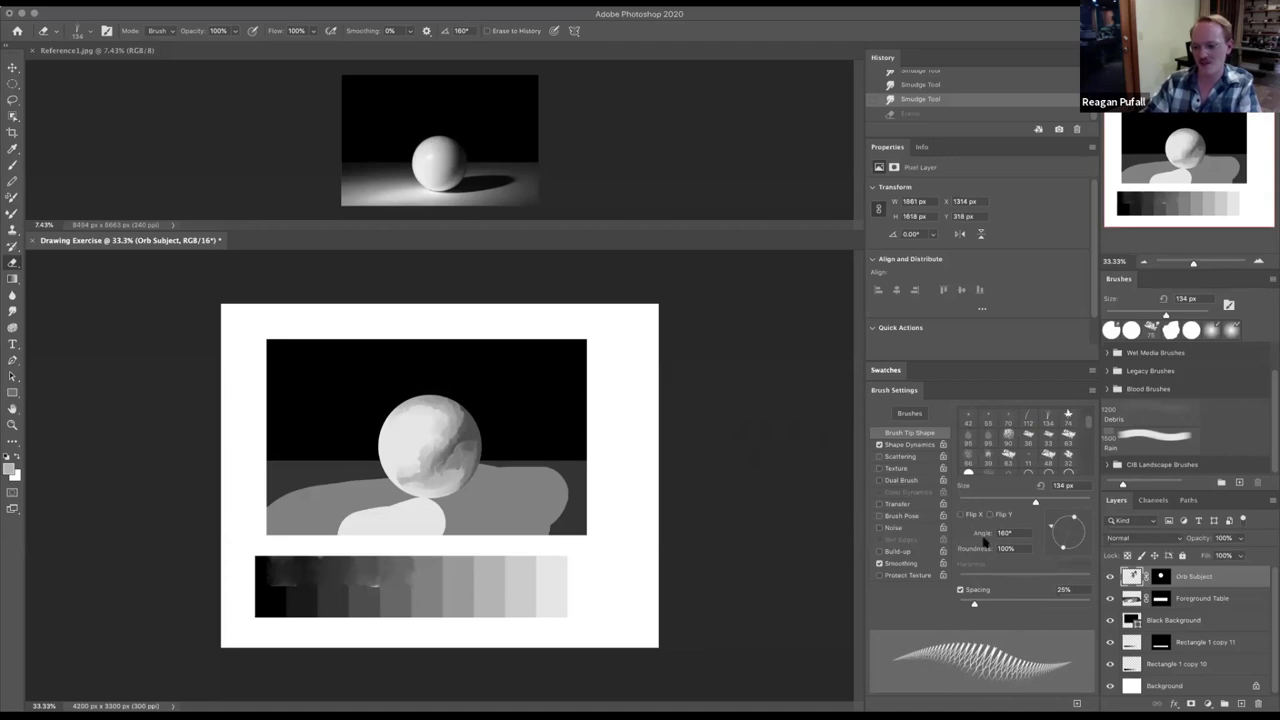
click(912, 445)
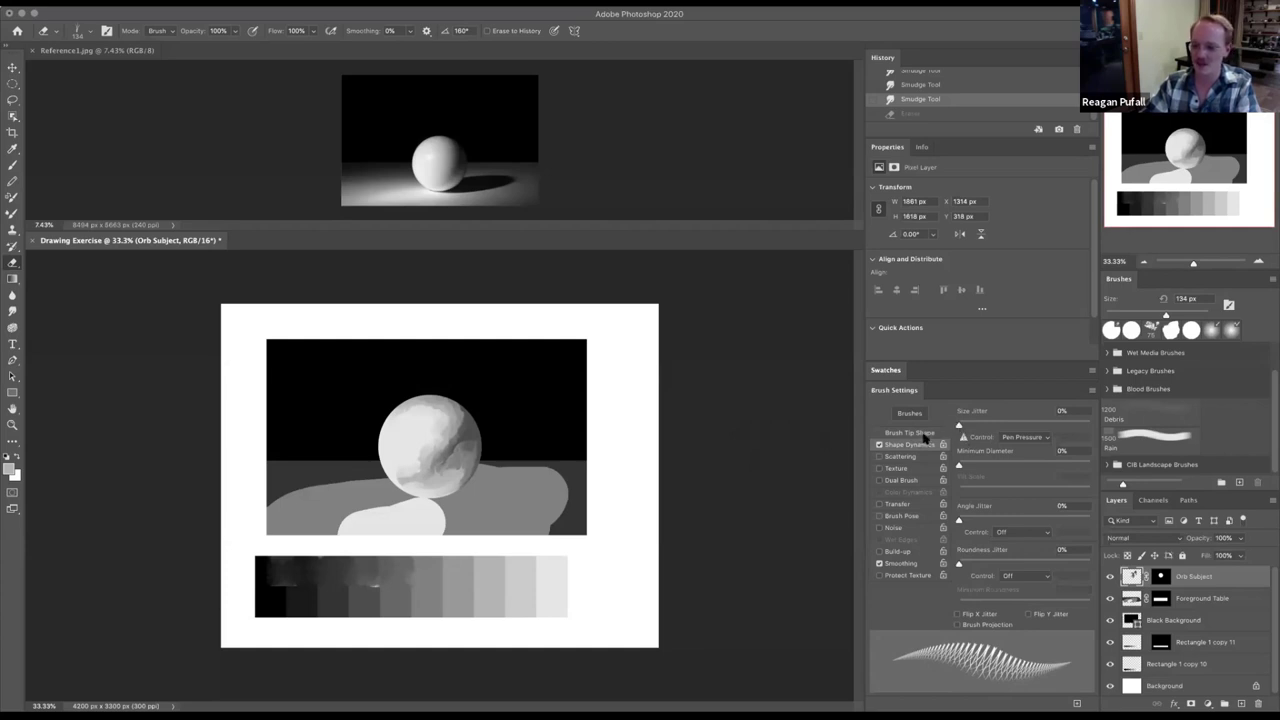
- Return to the round 123 px tip and spread its spacing to 101%
click(923, 433)
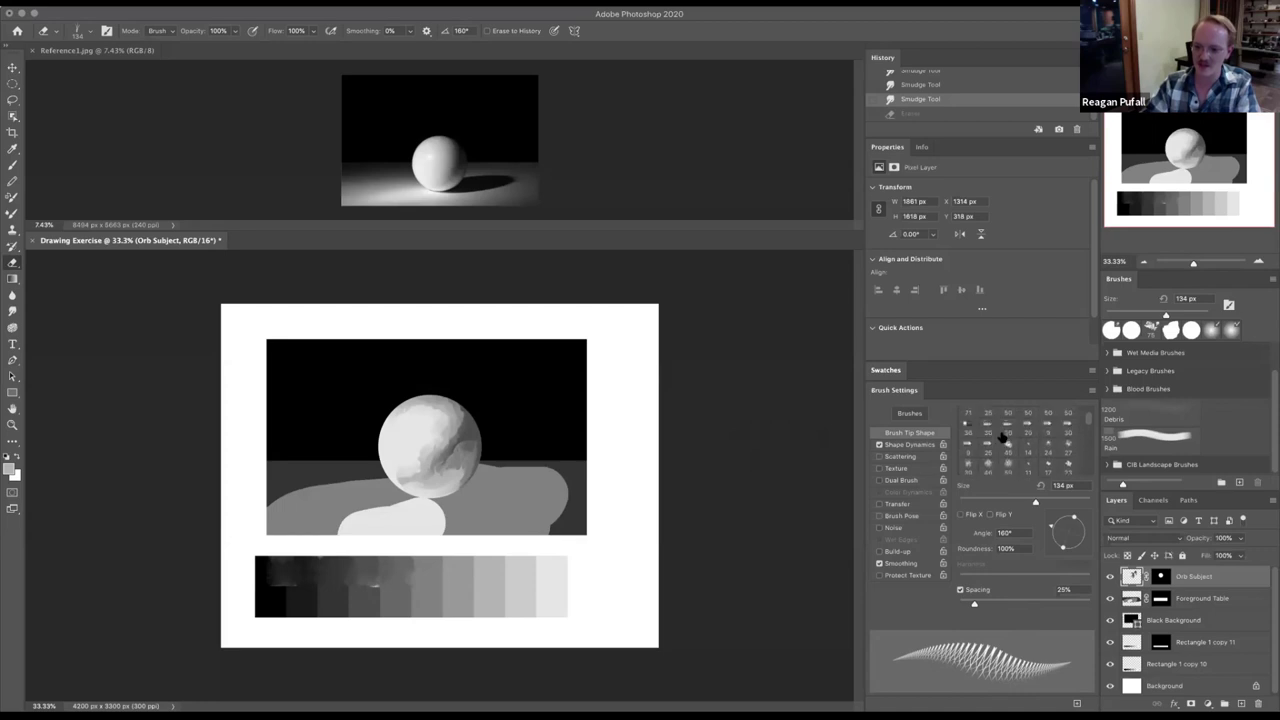
scroll(1003, 435, up, 3)
click(988, 412)
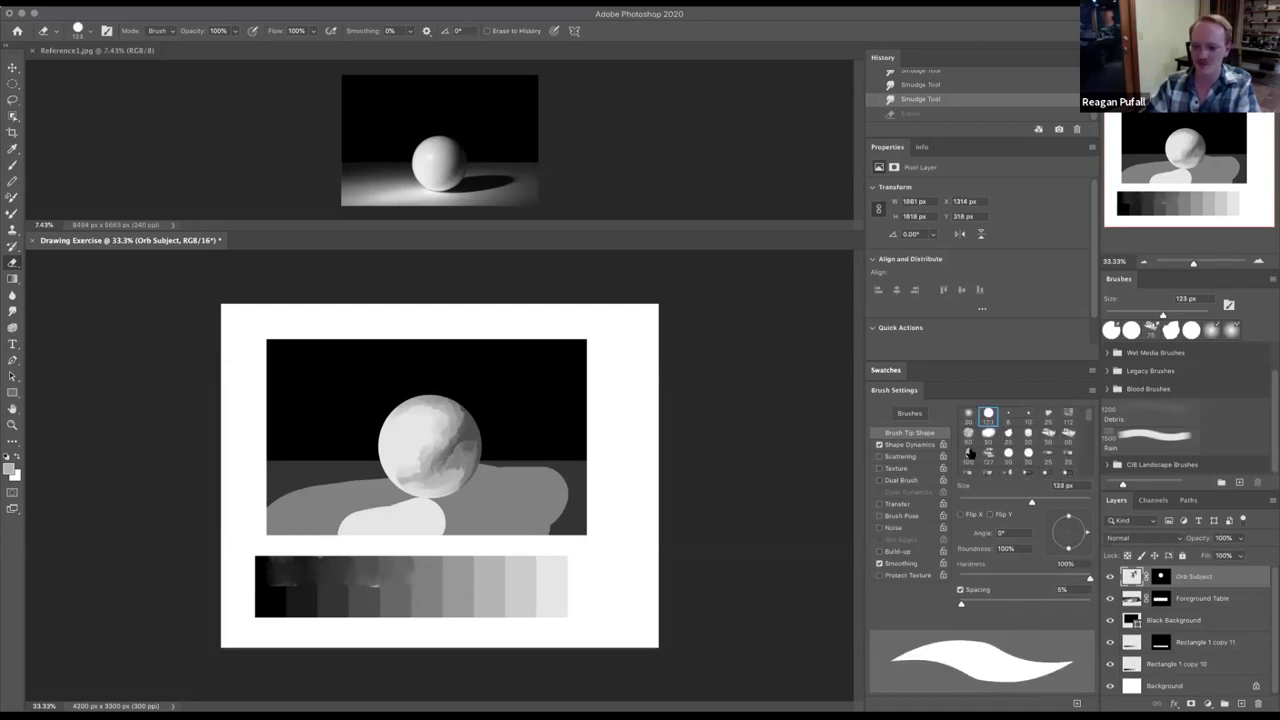
drag(961, 606, 1025, 606)
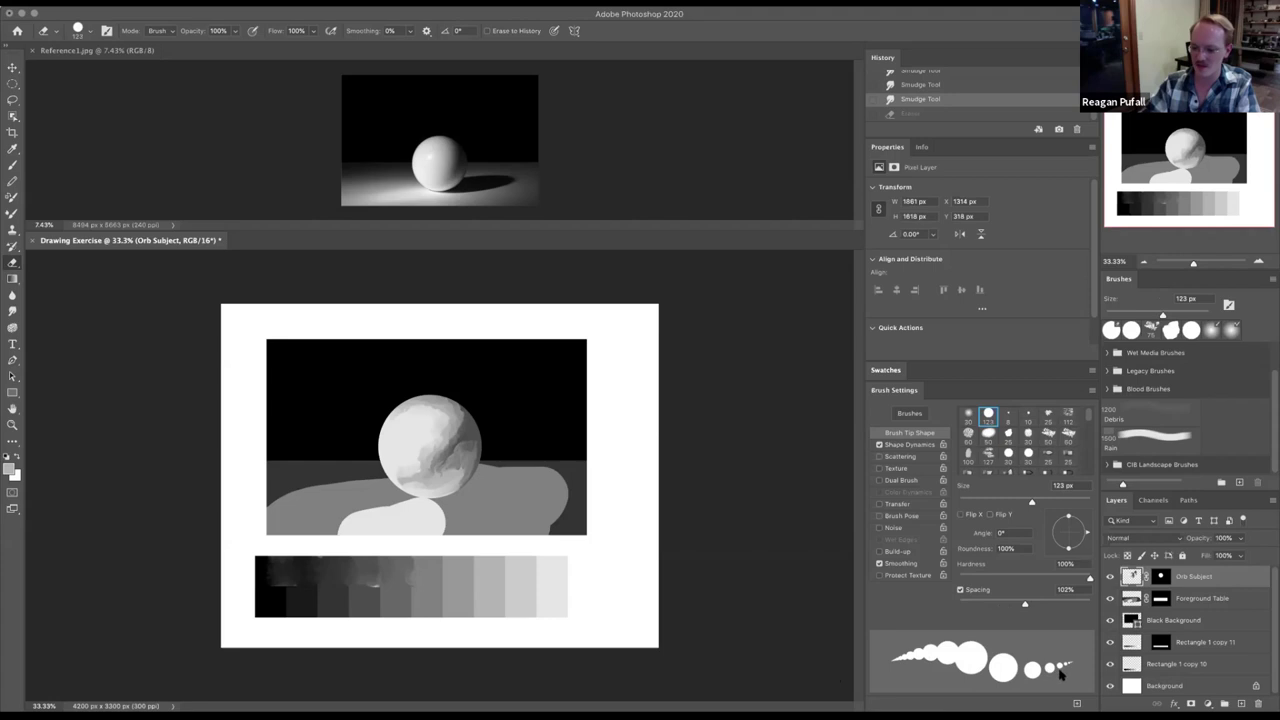
- Try the Size Jitter and Angle Jitter sliders in Shape Dynamics
click(910, 444)
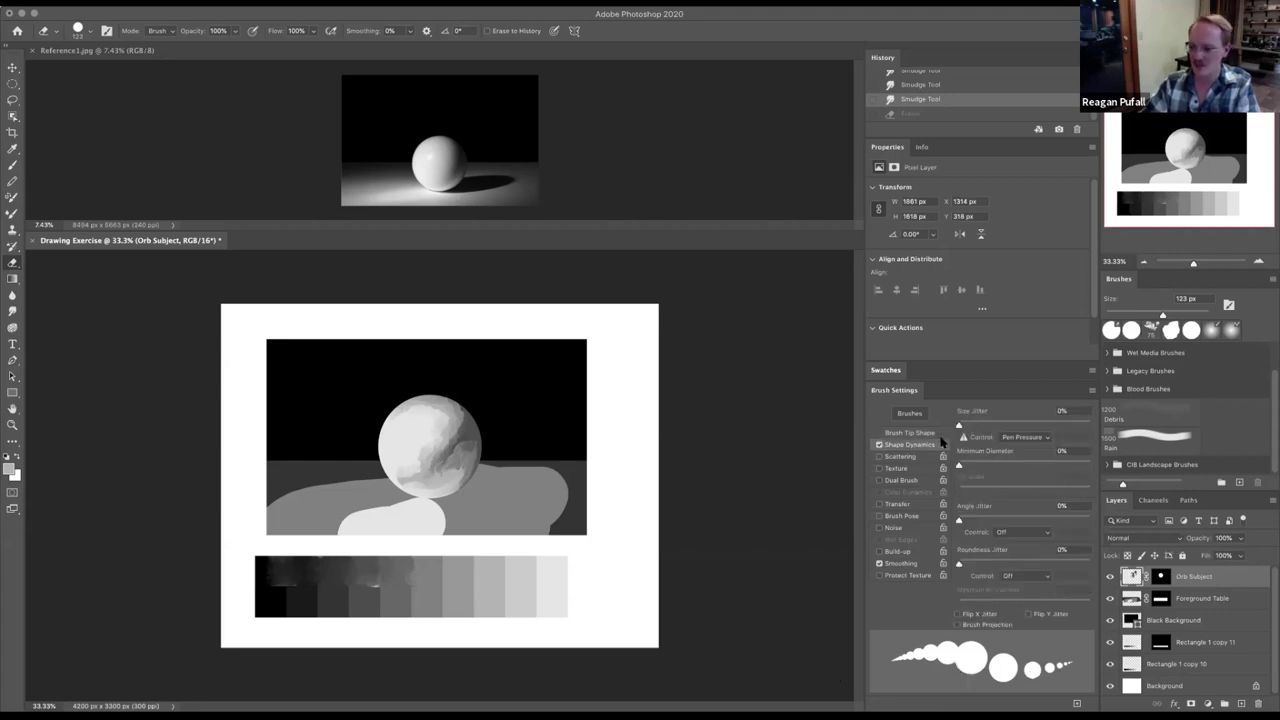
mouse_move(960, 426)
mouse_down()
mouse_move(1001, 426)
mouse_move(941, 428)
mouse_move(979, 466)
mouse_move(961, 466)
mouse_up()
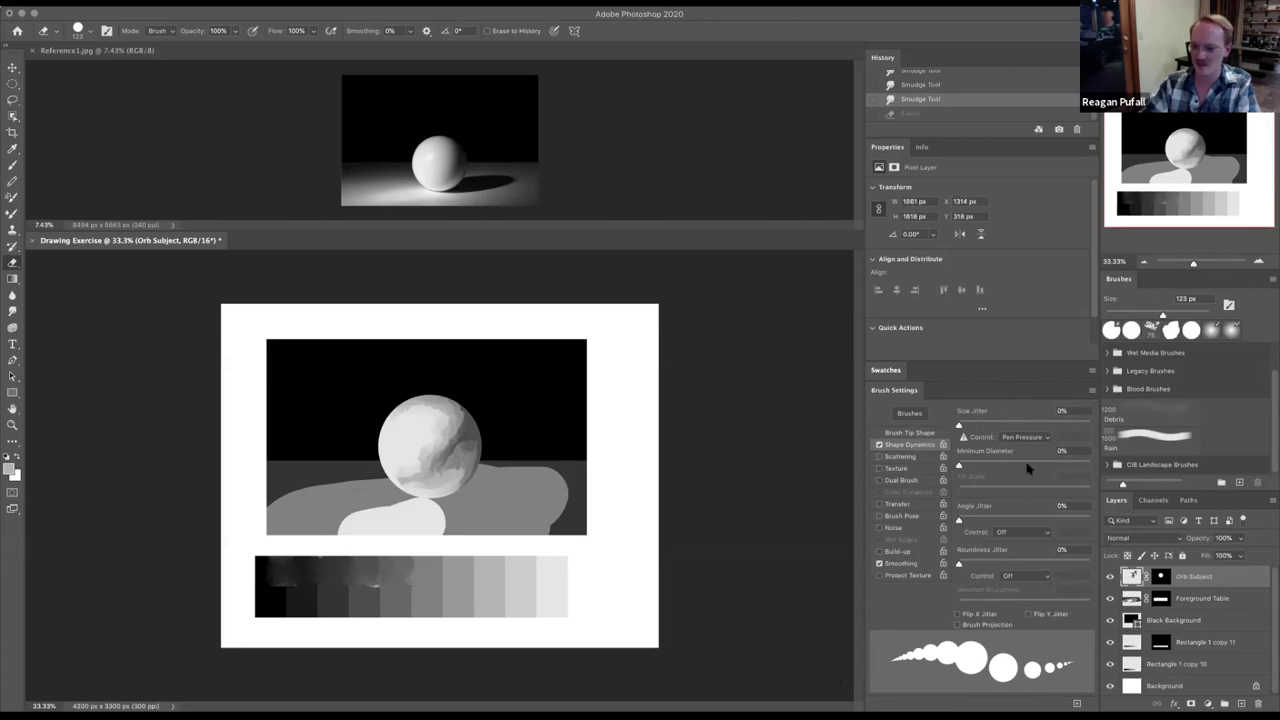
mouse_move(960, 521)
mouse_down()
mouse_move(1087, 522)
mouse_move(951, 523)
mouse_up()
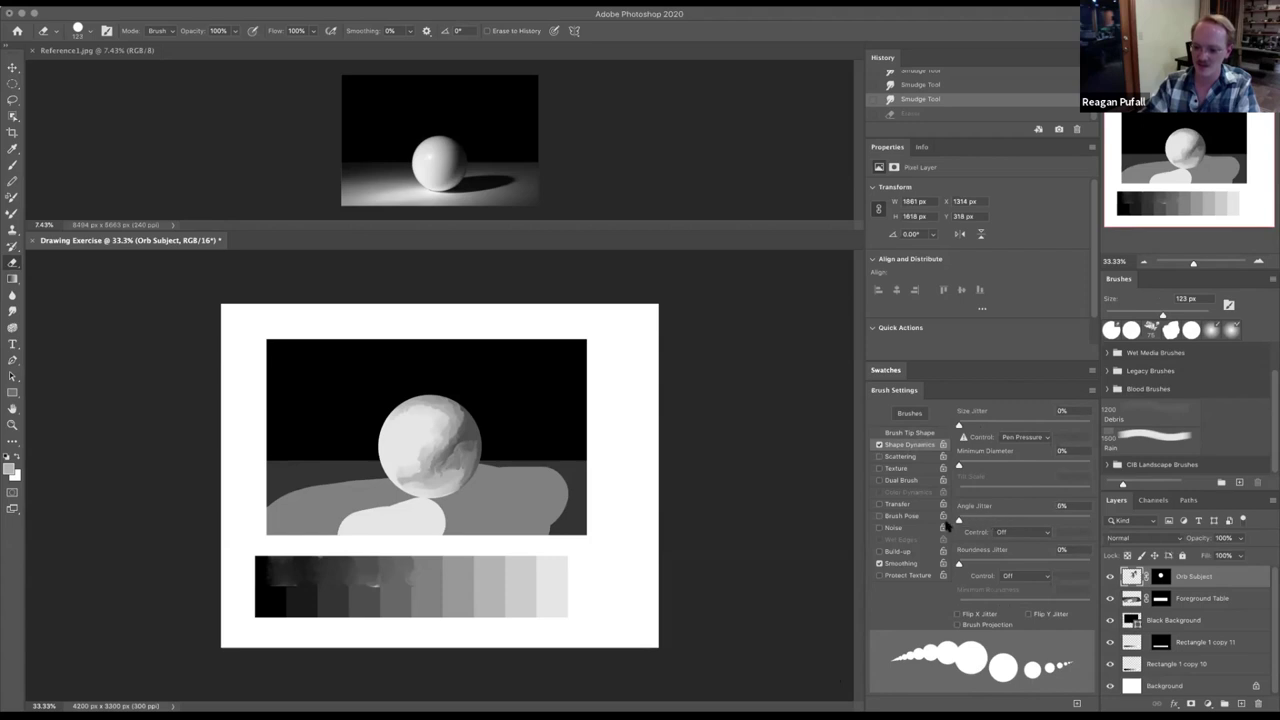
- Try 18% angle jitter, widen the spacing, enlarge the tip to 130 px, then remove the angle jitter
click(923, 434)
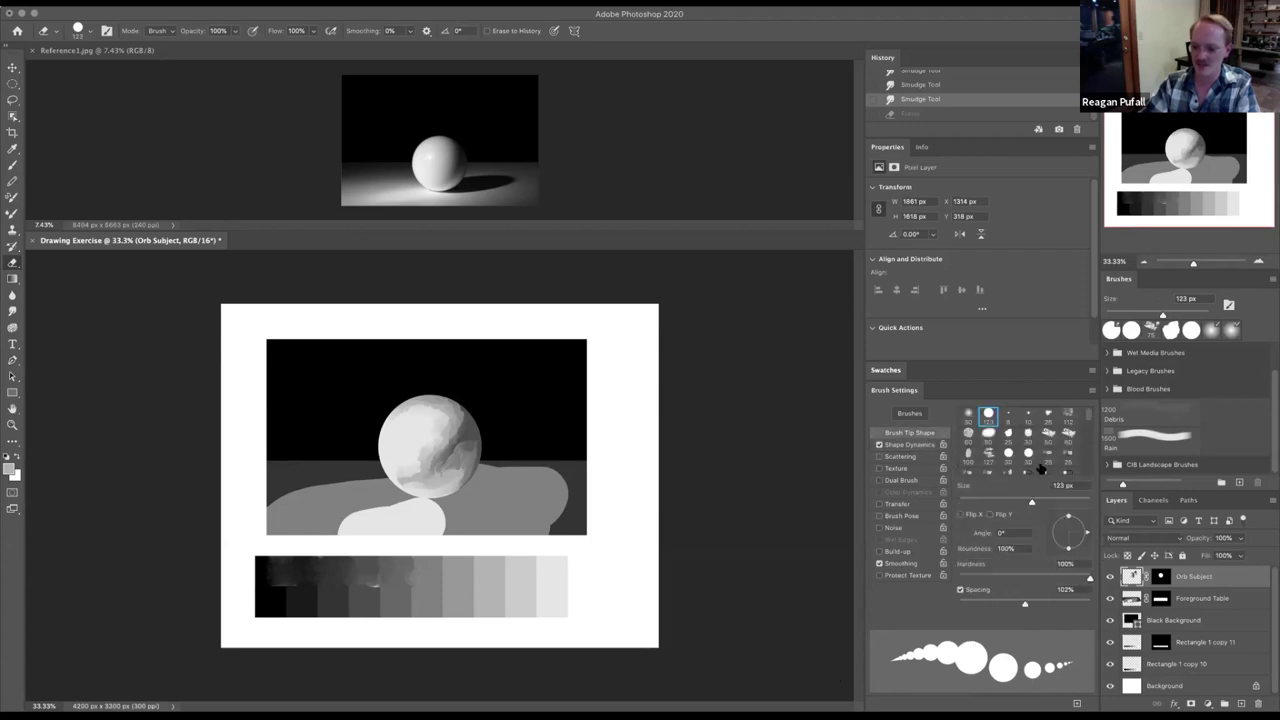
click(913, 446)
drag(960, 522, 978, 522)
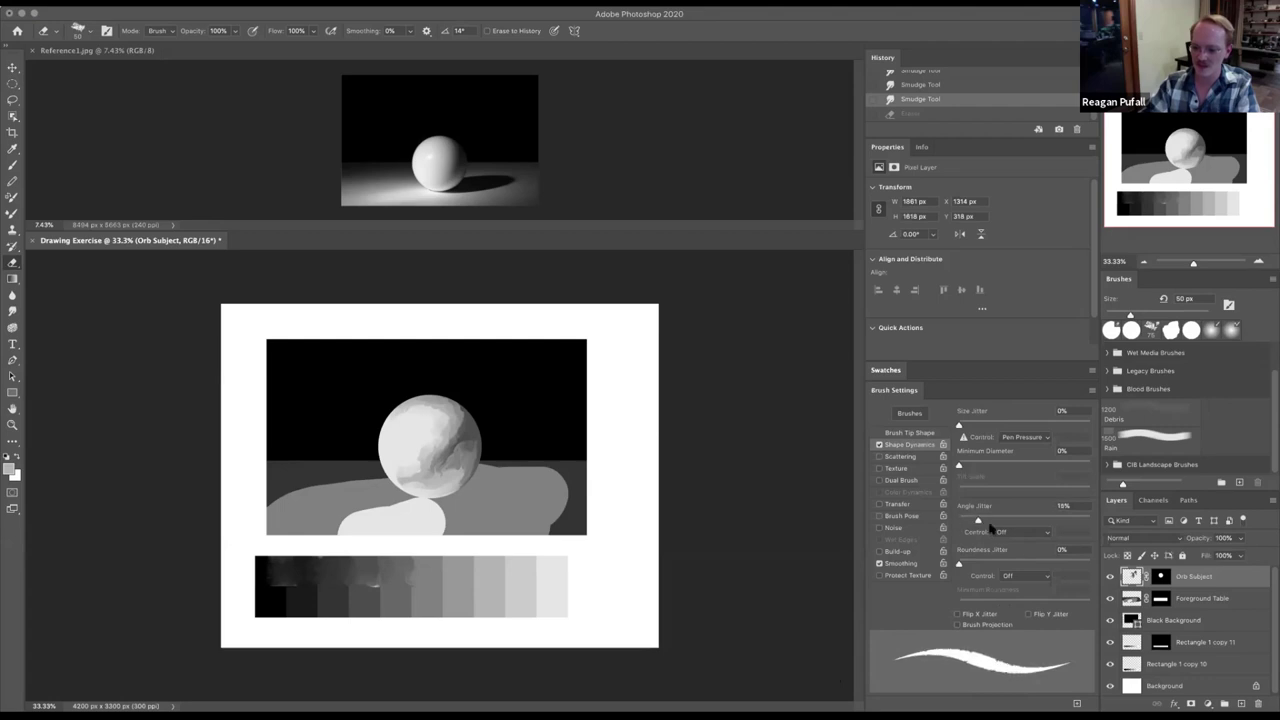
click(910, 433)
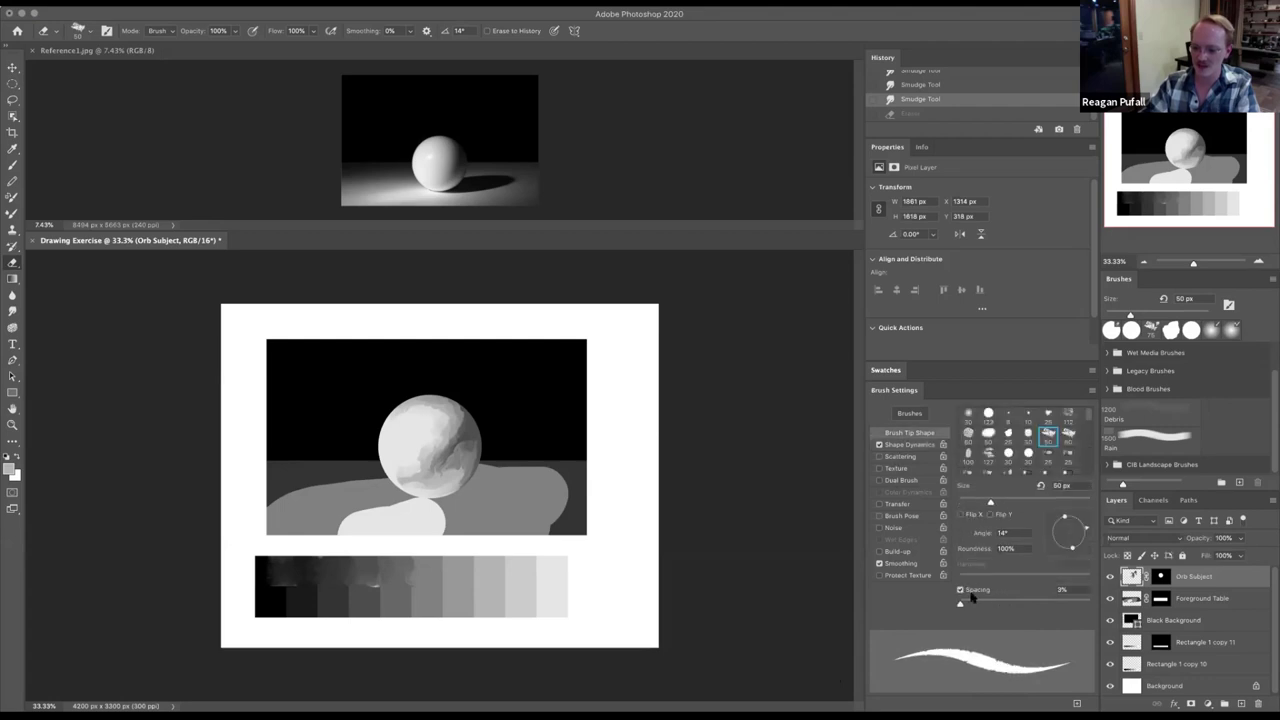
drag(1021, 607, 1063, 606)
mouse_move(989, 503)
mouse_down()
mouse_move(1010, 492)
mouse_move(990, 522)
mouse_move(1090, 521)
mouse_up()
click(900, 444)
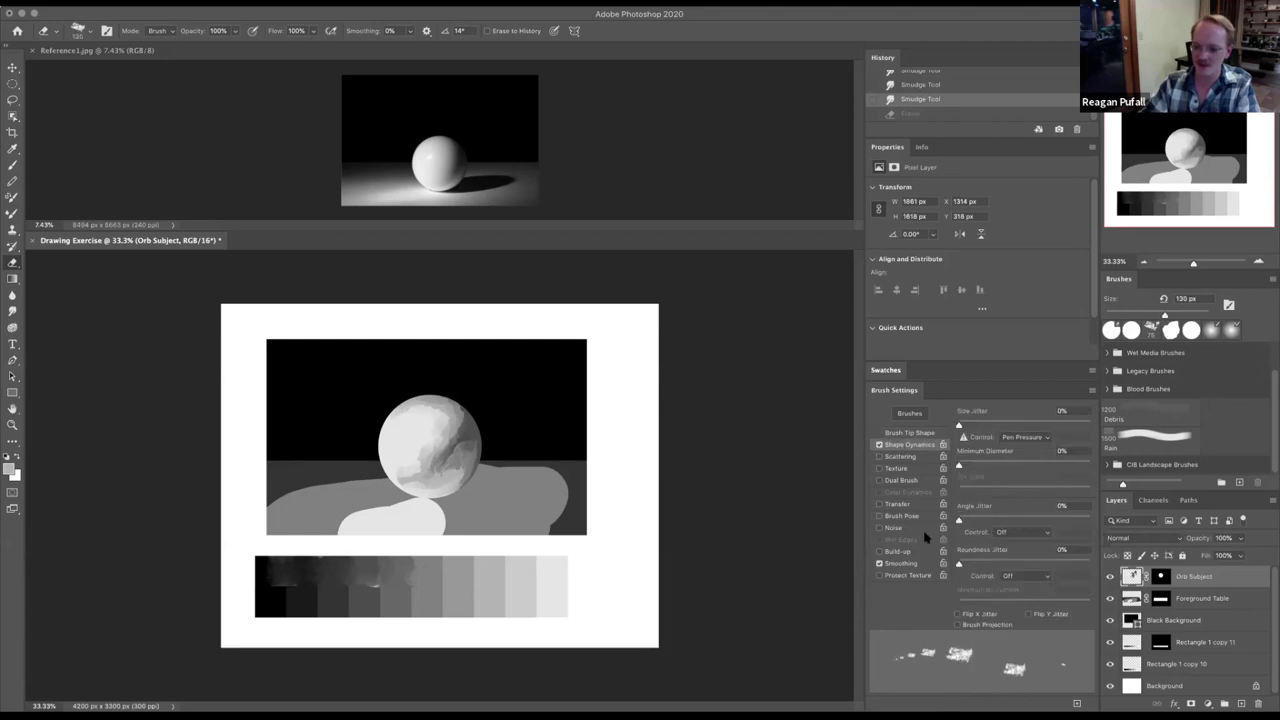
mouse_move(940, 541)
mouse_down()
mouse_move(931, 561)
mouse_move(1104, 578)
mouse_move(956, 566)
mouse_up()
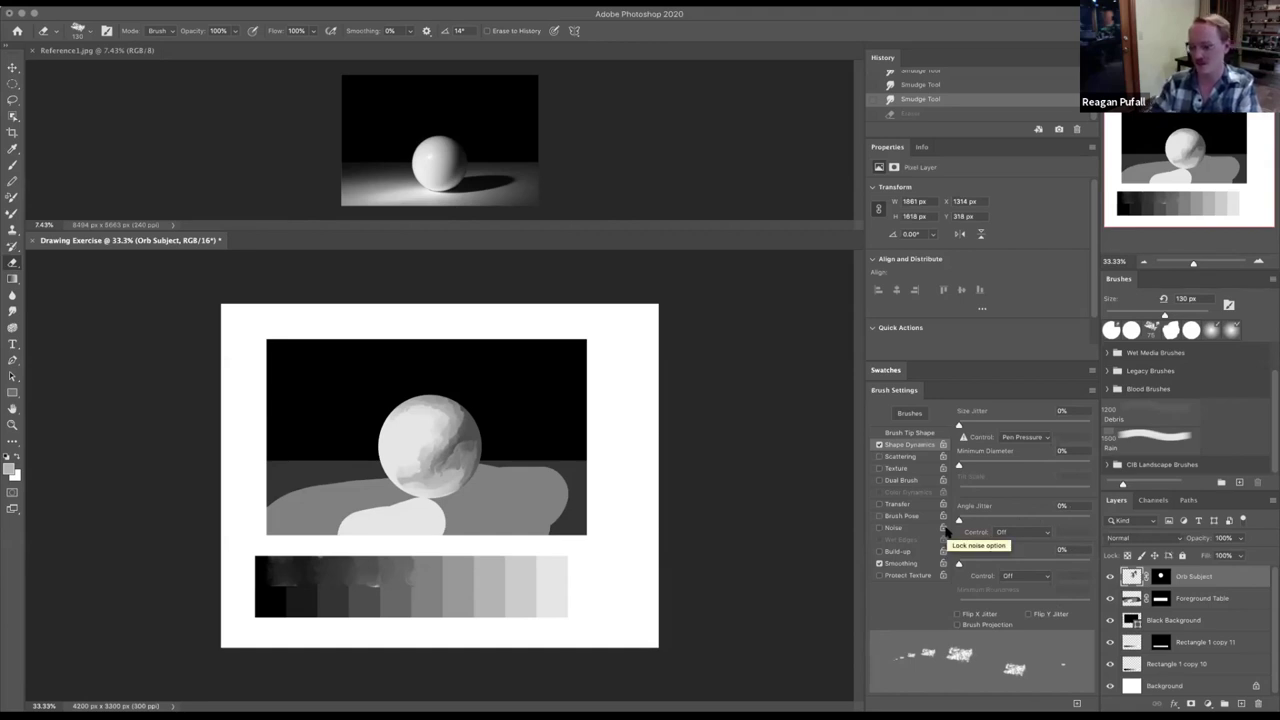
- Enable Scattering, try scatter up to 281% with 115% spacing, reset scatter to 0%, and enable Transfer
click(903, 458)
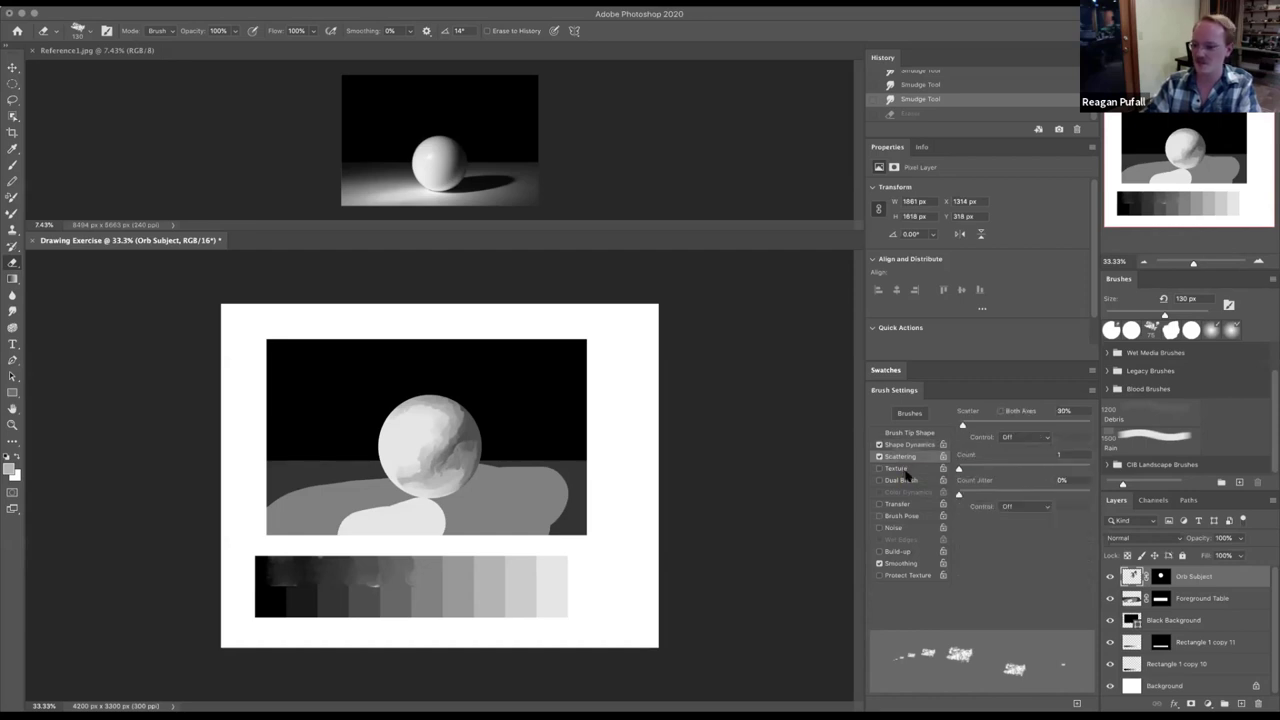
drag(962, 425, 975, 425)
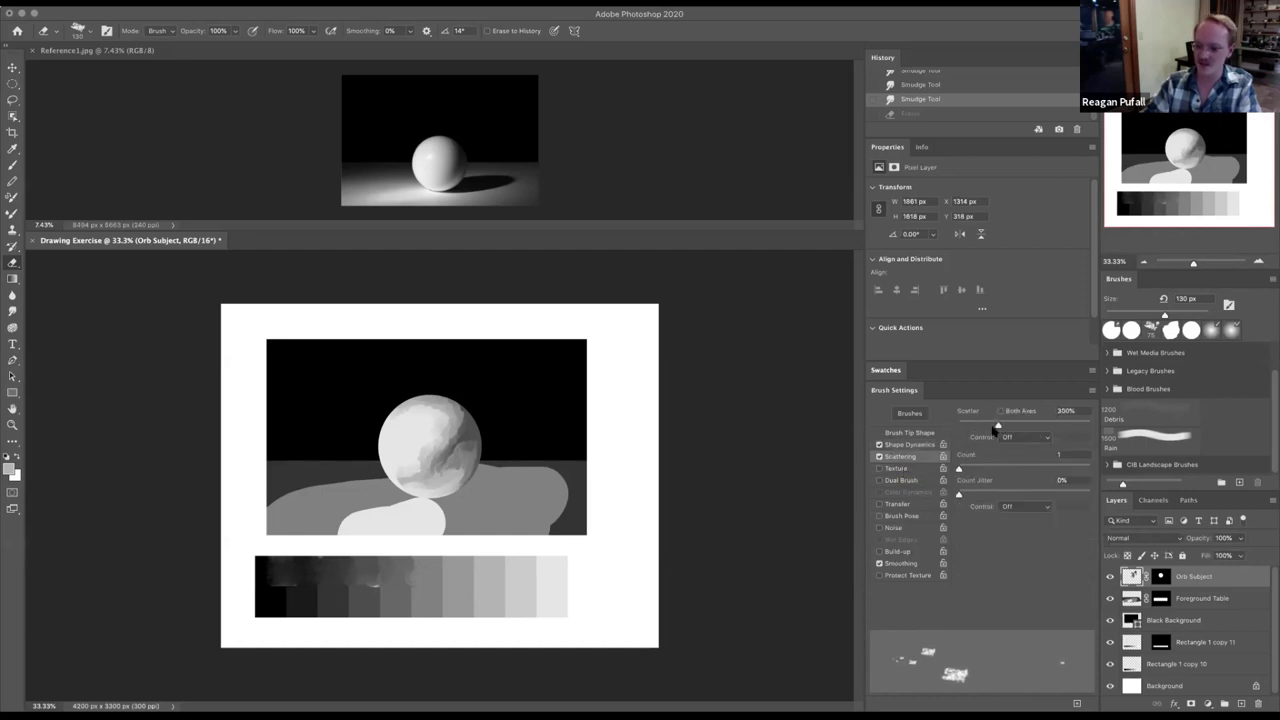
click(897, 433)
drag(1028, 601, 1025, 602)
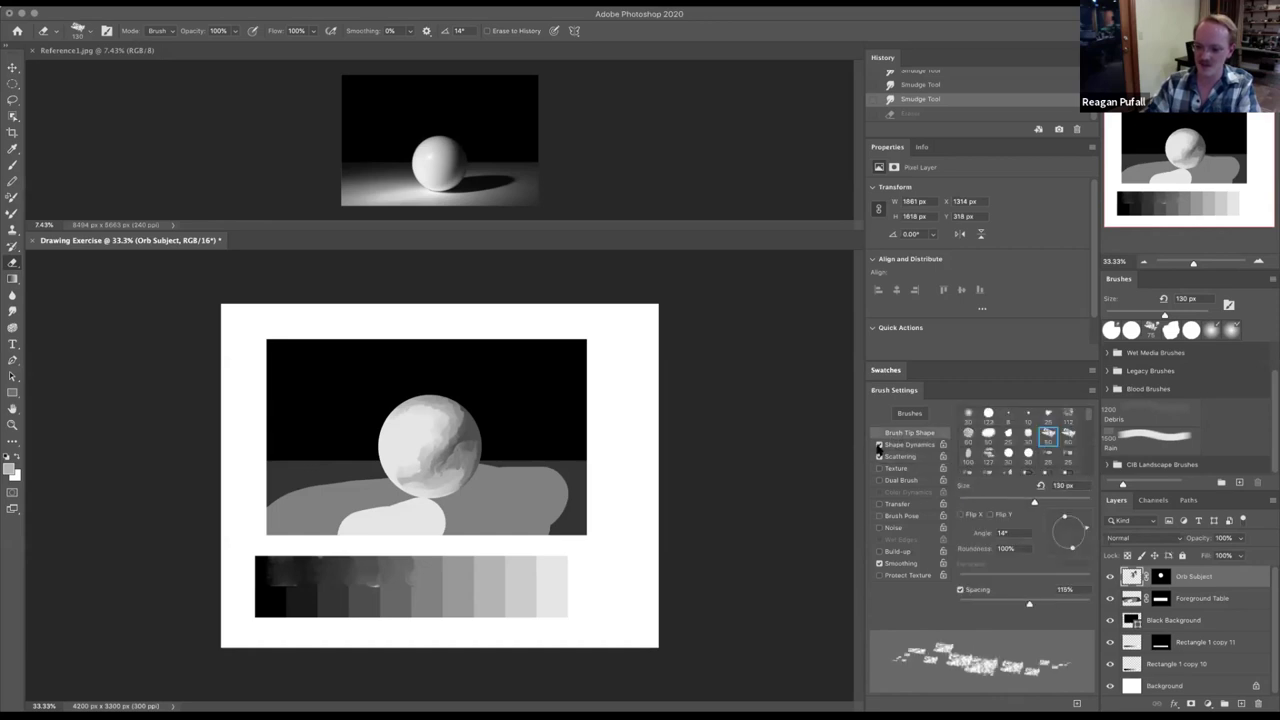
click(899, 456)
drag(976, 427, 995, 426)
mouse_move(960, 468)
mouse_down()
mouse_move(1085, 482)
mouse_move(960, 486)
mouse_move(1009, 486)
mouse_move(966, 500)
mouse_move(1045, 500)
mouse_move(960, 496)
mouse_move(959, 469)
mouse_up()
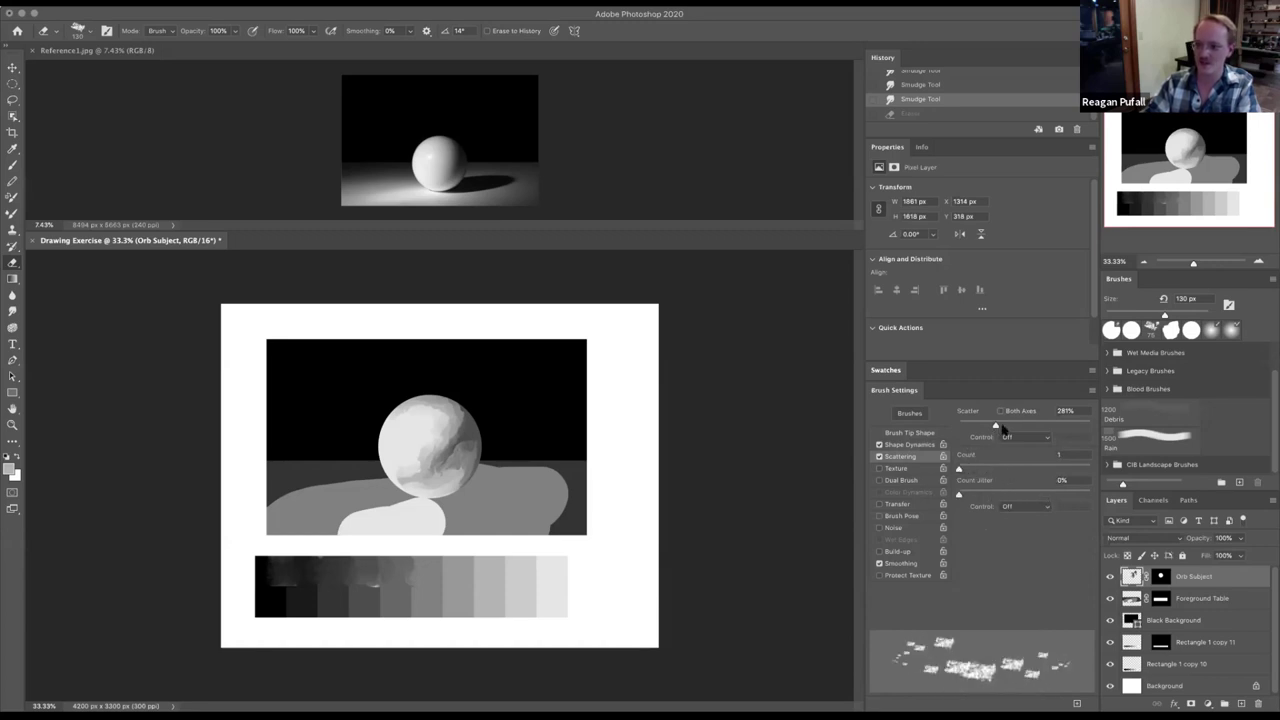
drag(994, 426, 958, 425)
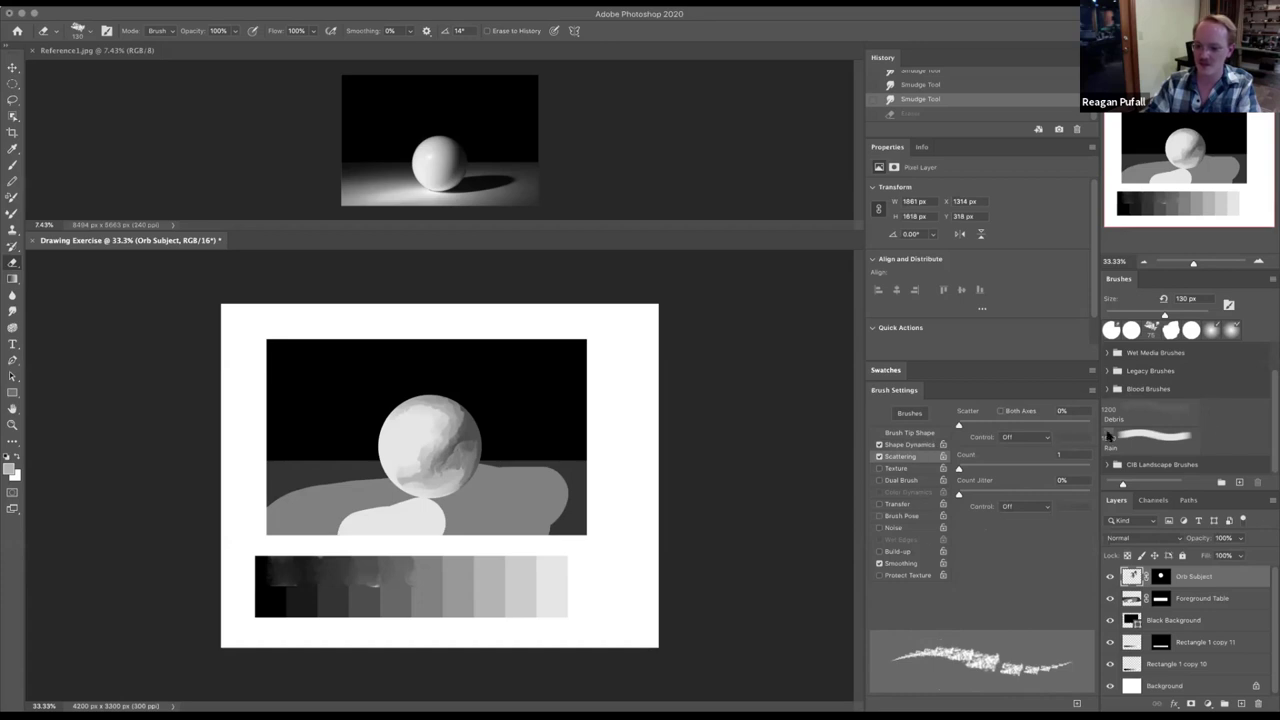
click(888, 505)
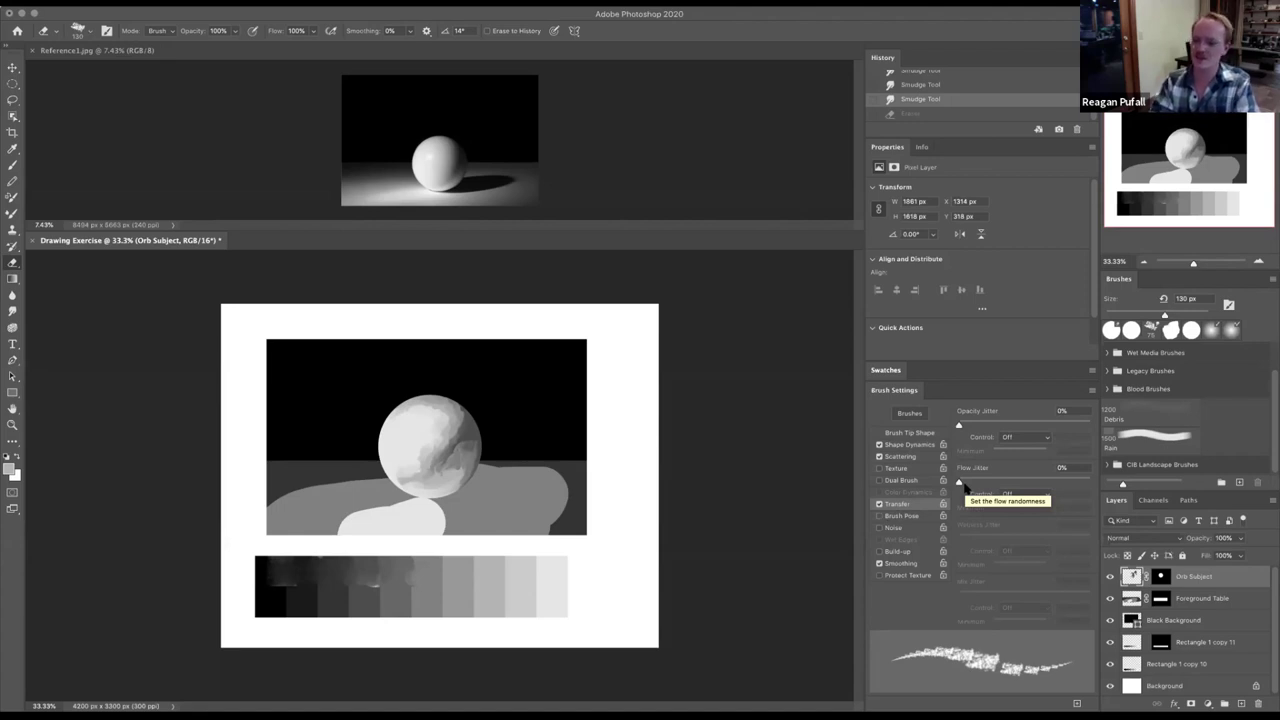
- Set the foreground colour to red and vary stroke opacity by 45%
click(886, 370)
click(880, 574)
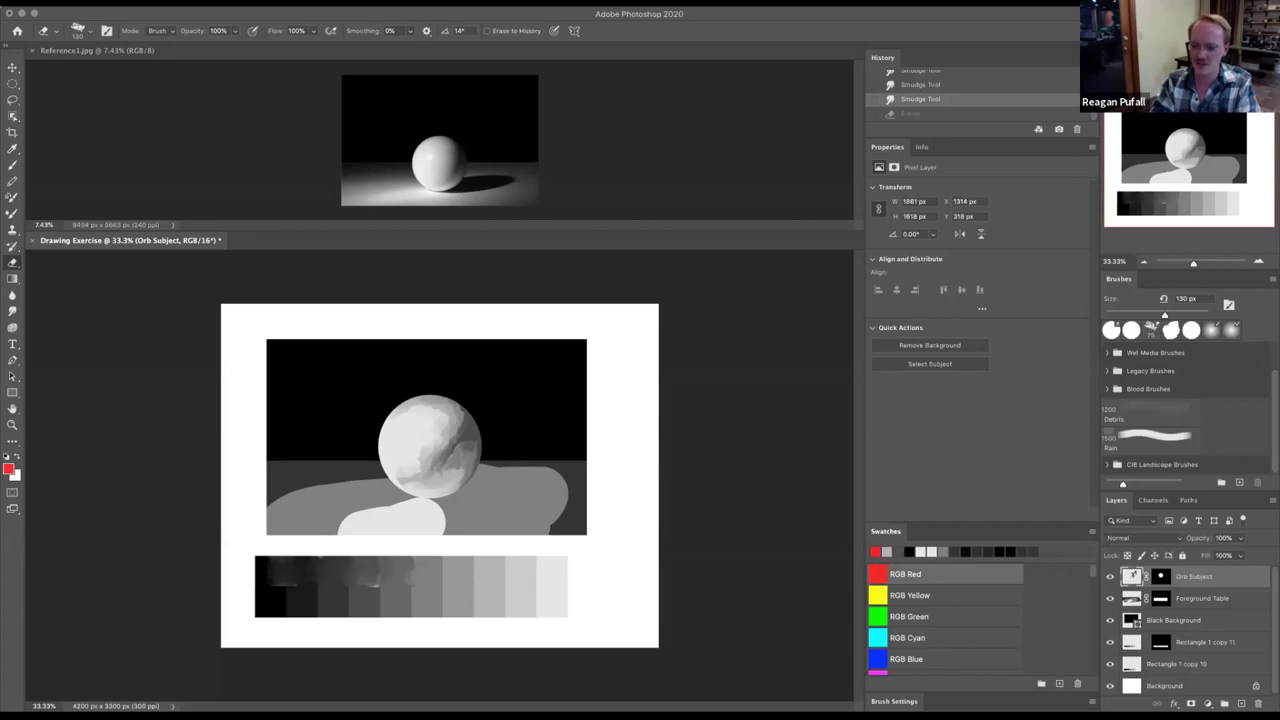
click(894, 701)
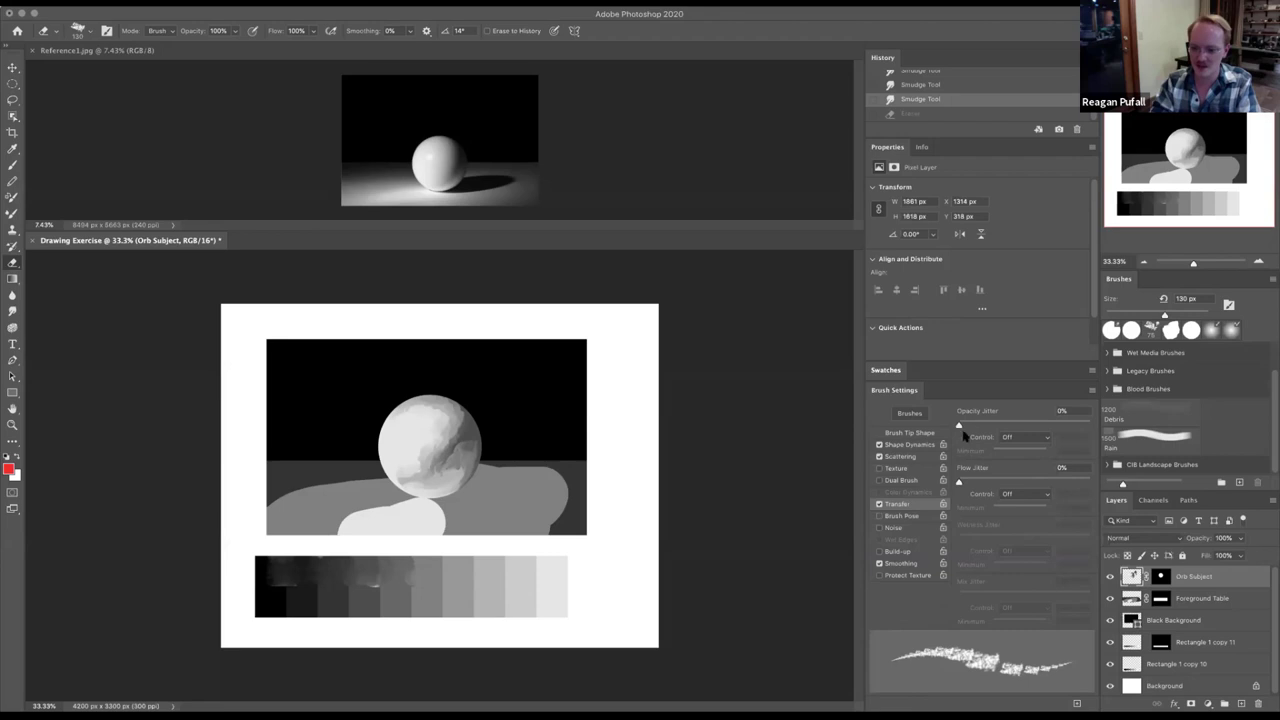
drag(958, 425, 1018, 425)
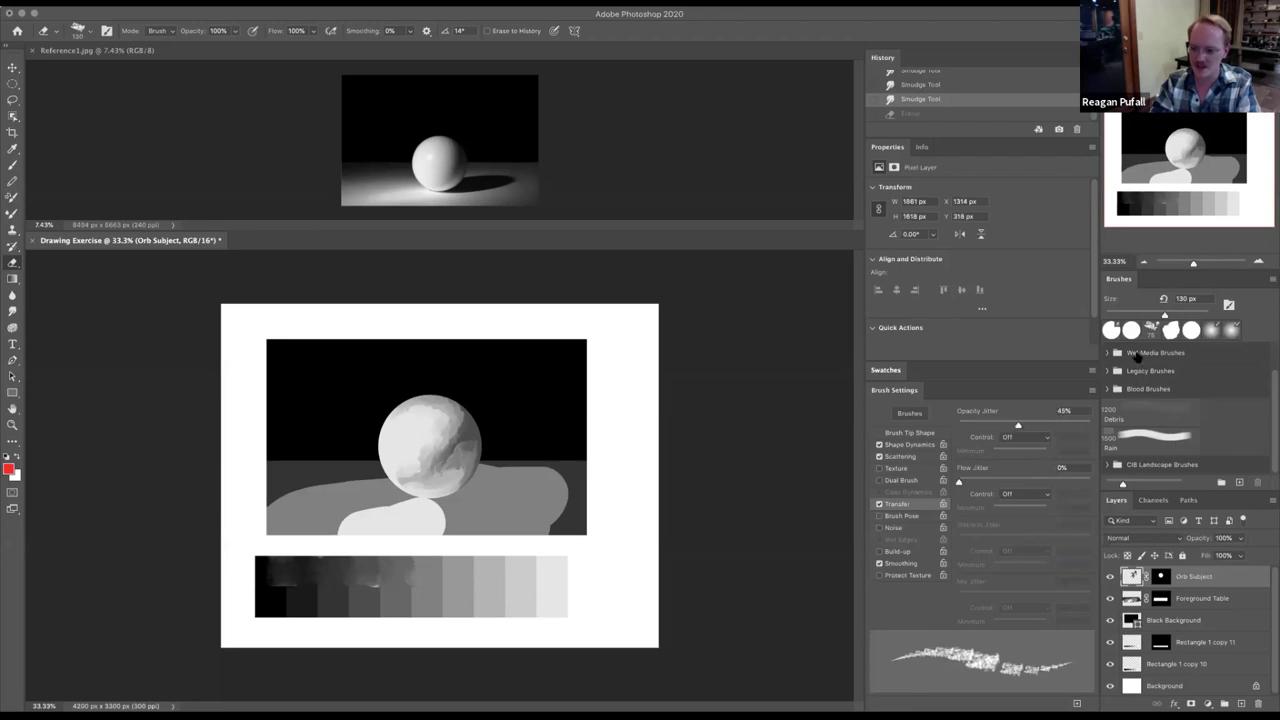
- Choose the hard round brush with Transfer on, raise Opacity Jitter to 62%, and test-erase then undo
click(1132, 334)
click(890, 505)
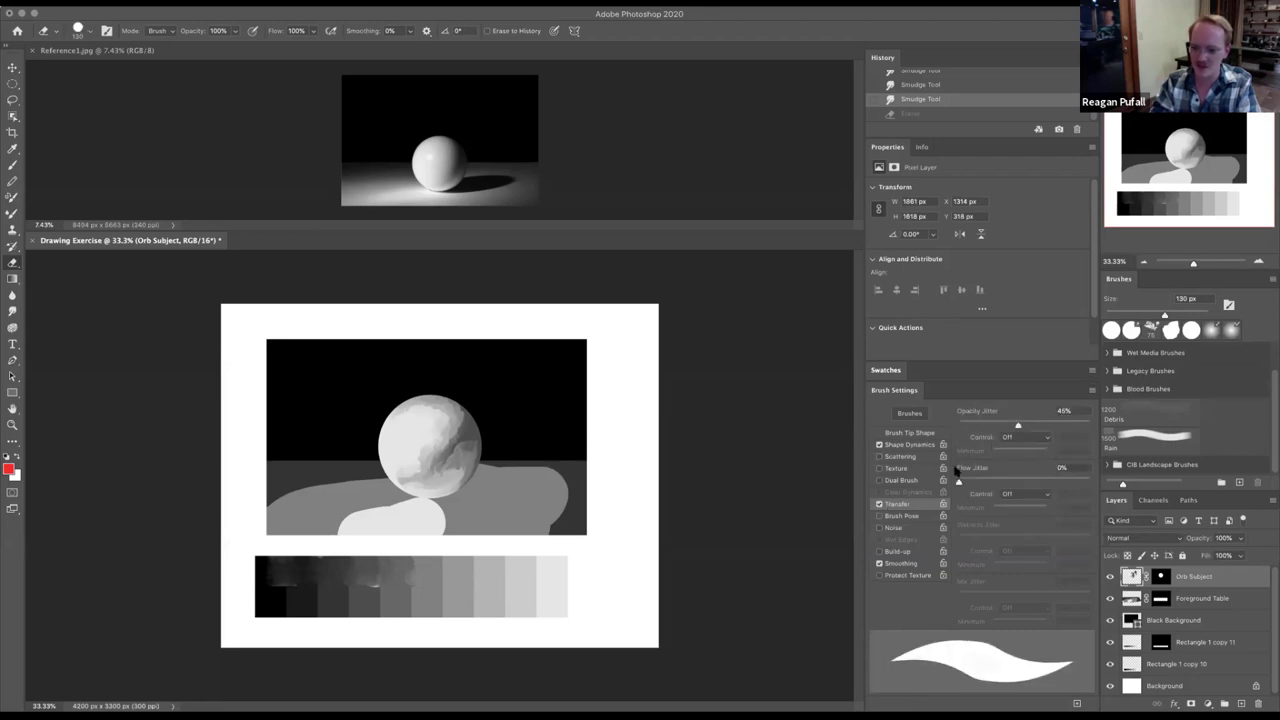
drag(1018, 425, 1022, 425)
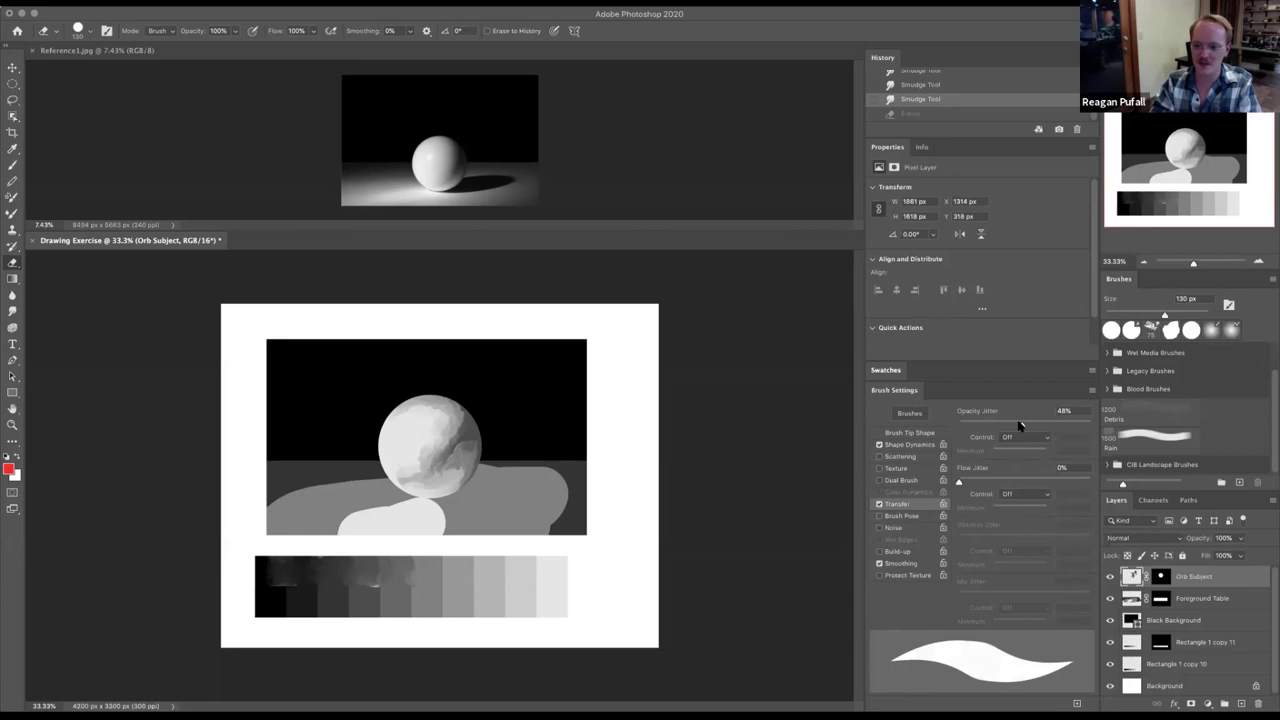
drag(1016, 426, 1040, 425)
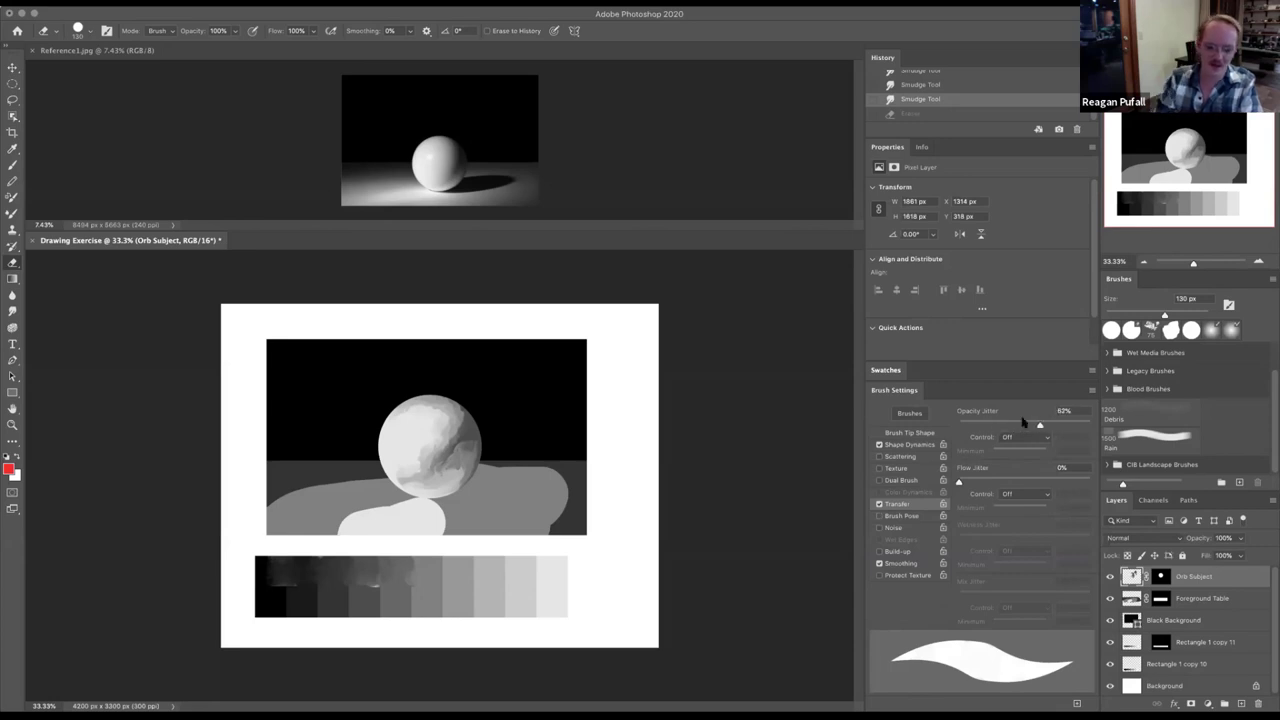
drag(396, 432, 410, 443)
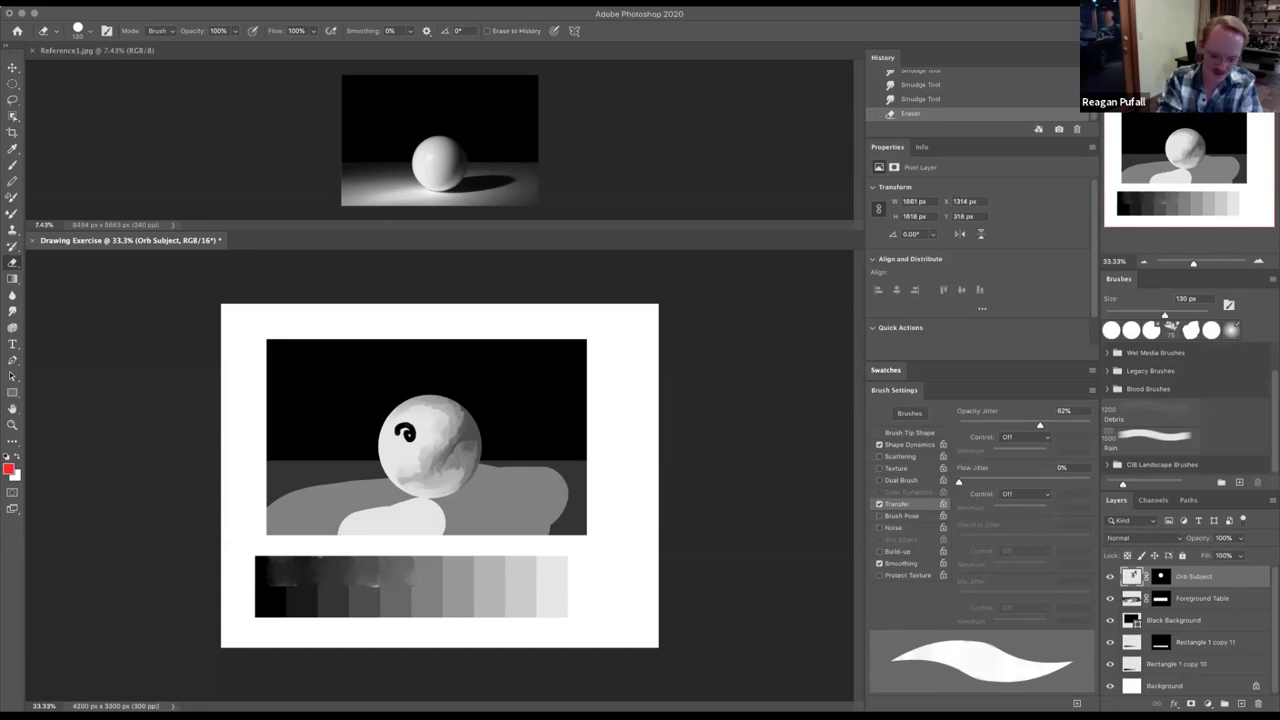
key(ctrl+z)
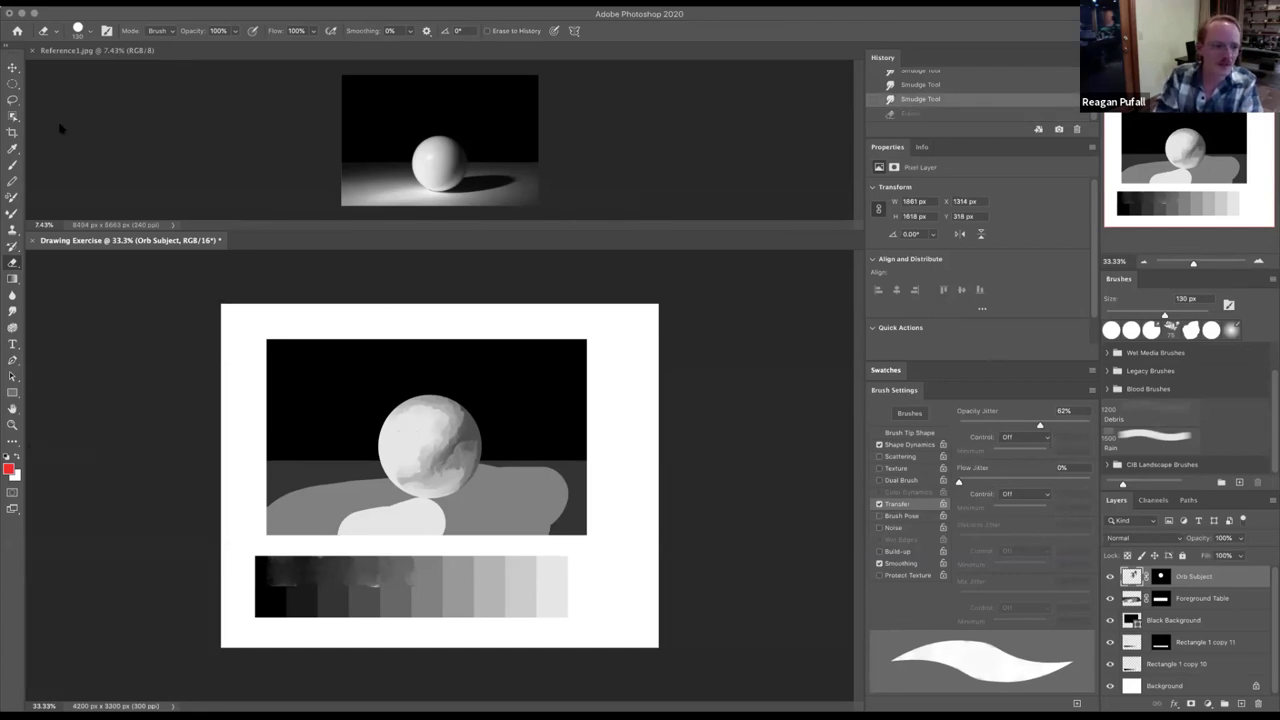
- Enable opacity and flow variation on the mixer brush, then go back to the regular brush
click(13, 214)
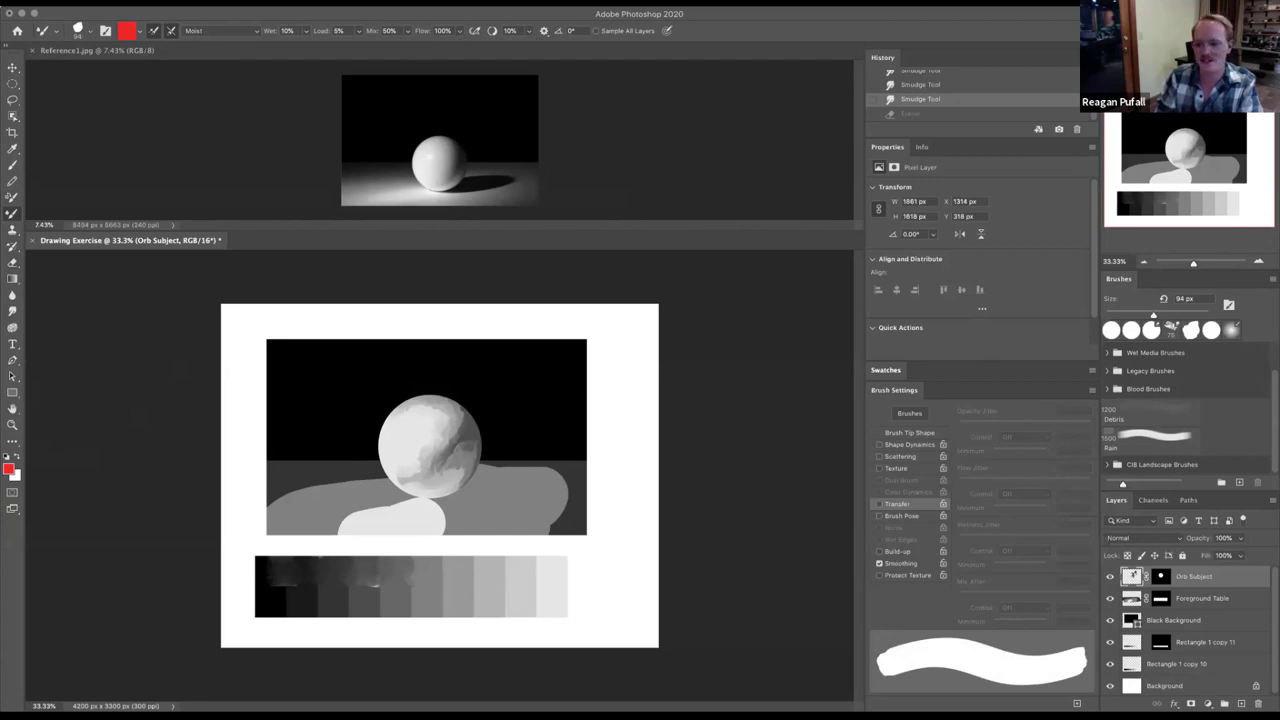
click(905, 505)
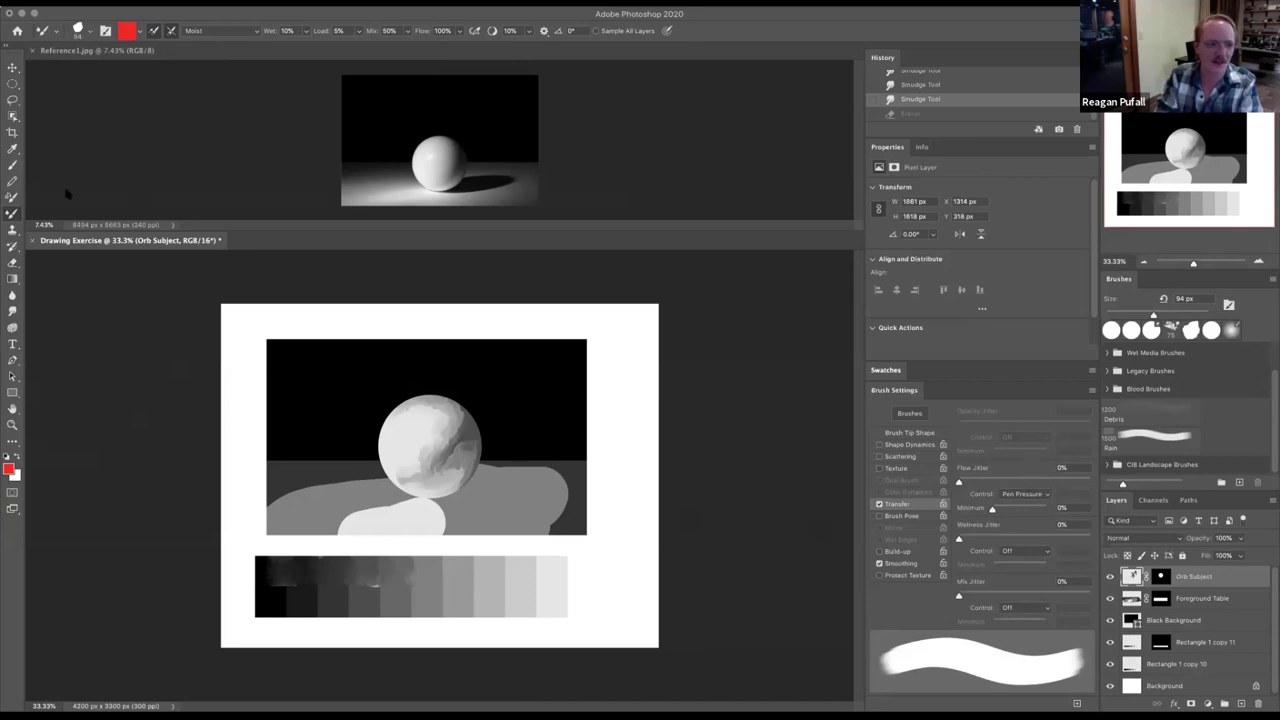
click(12, 162)
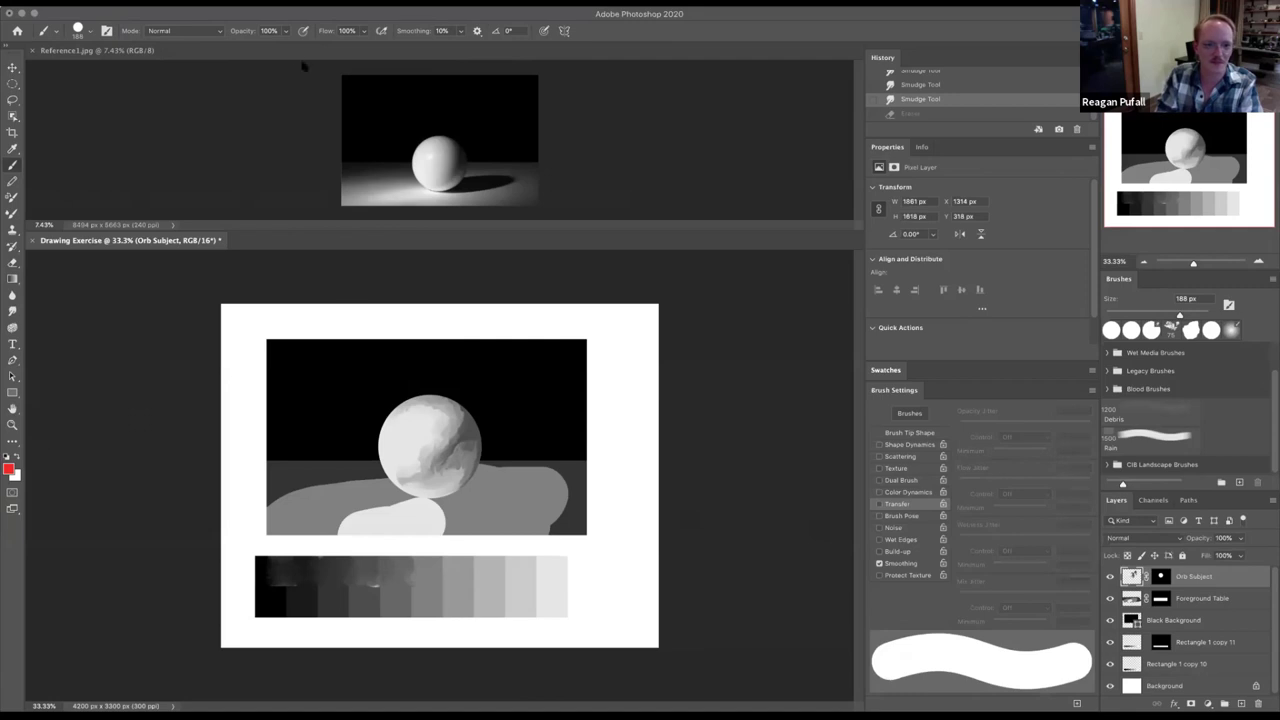
- Lower brush opacity to 45% and paint two pink strokes across the sphere
drag(284, 33, 253, 45)
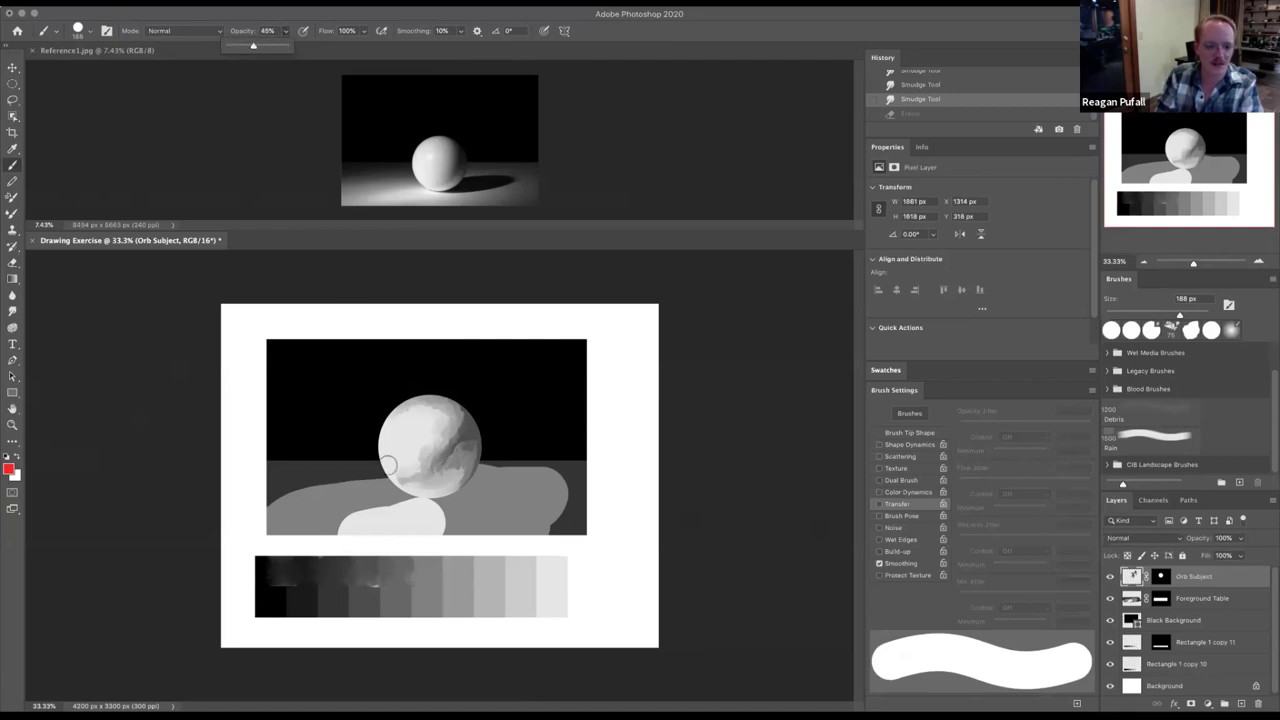
drag(391, 455, 449, 427)
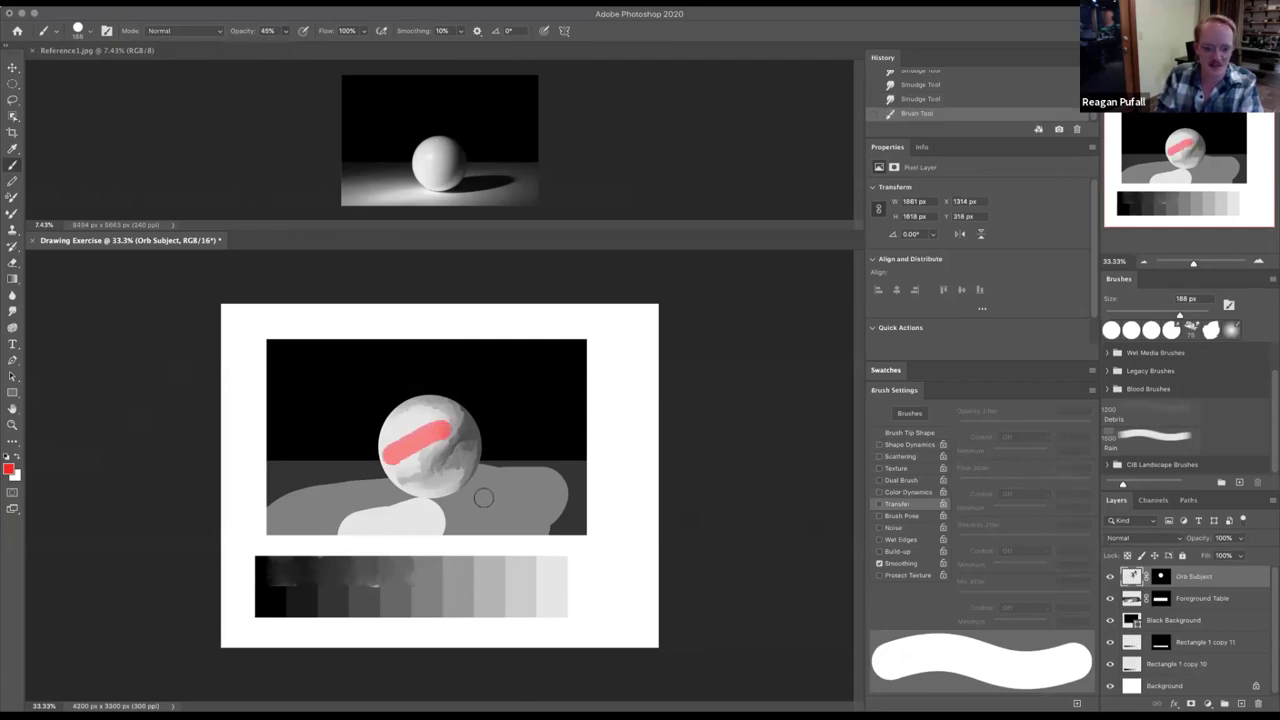
drag(385, 472, 470, 445)
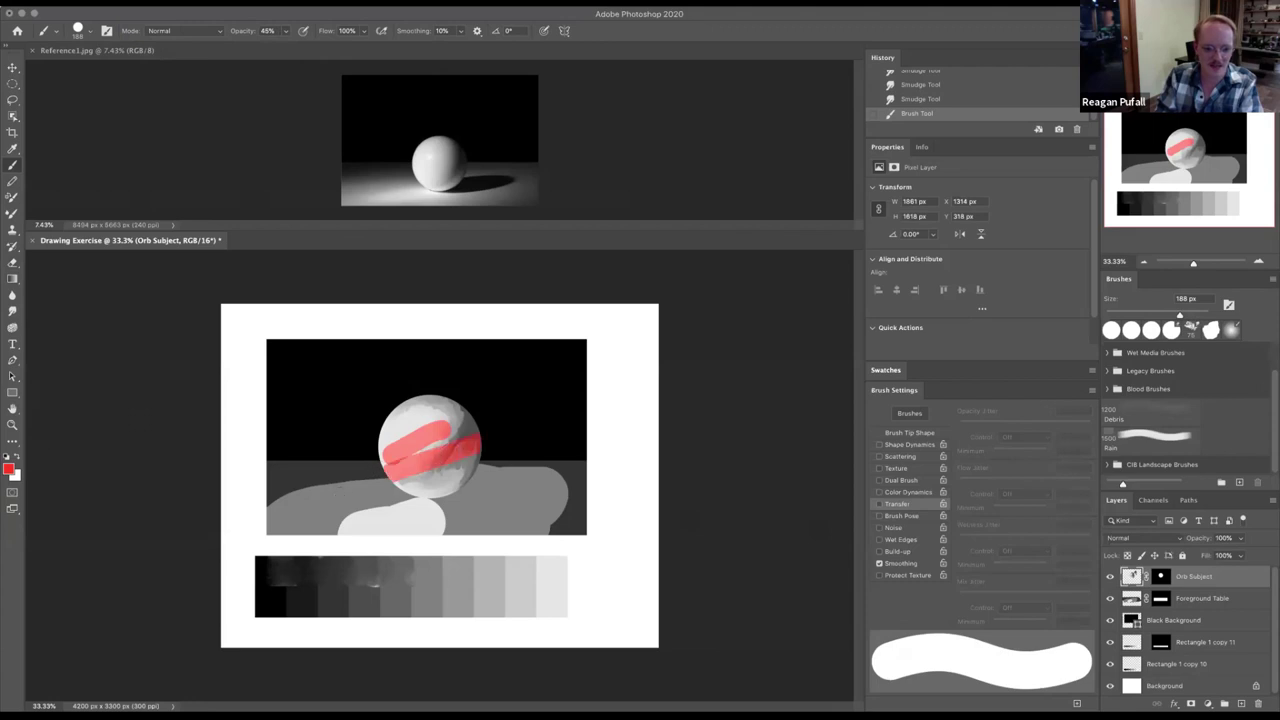
- Raise brush opacity to 93%, paint a red dab on the sphere's upper right, and set 53% opacity jitter
click(285, 31)
drag(259, 47, 262, 47)
click(403, 426)
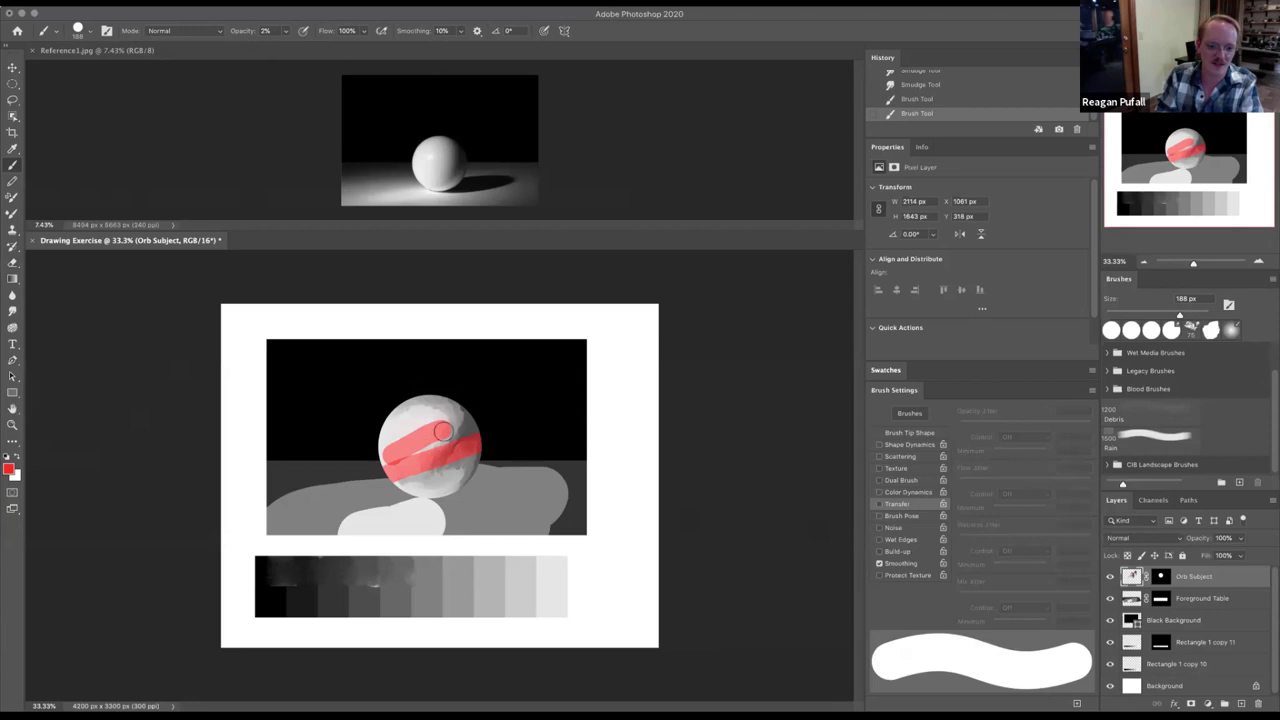
click(285, 31)
drag(299, 47, 321, 47)
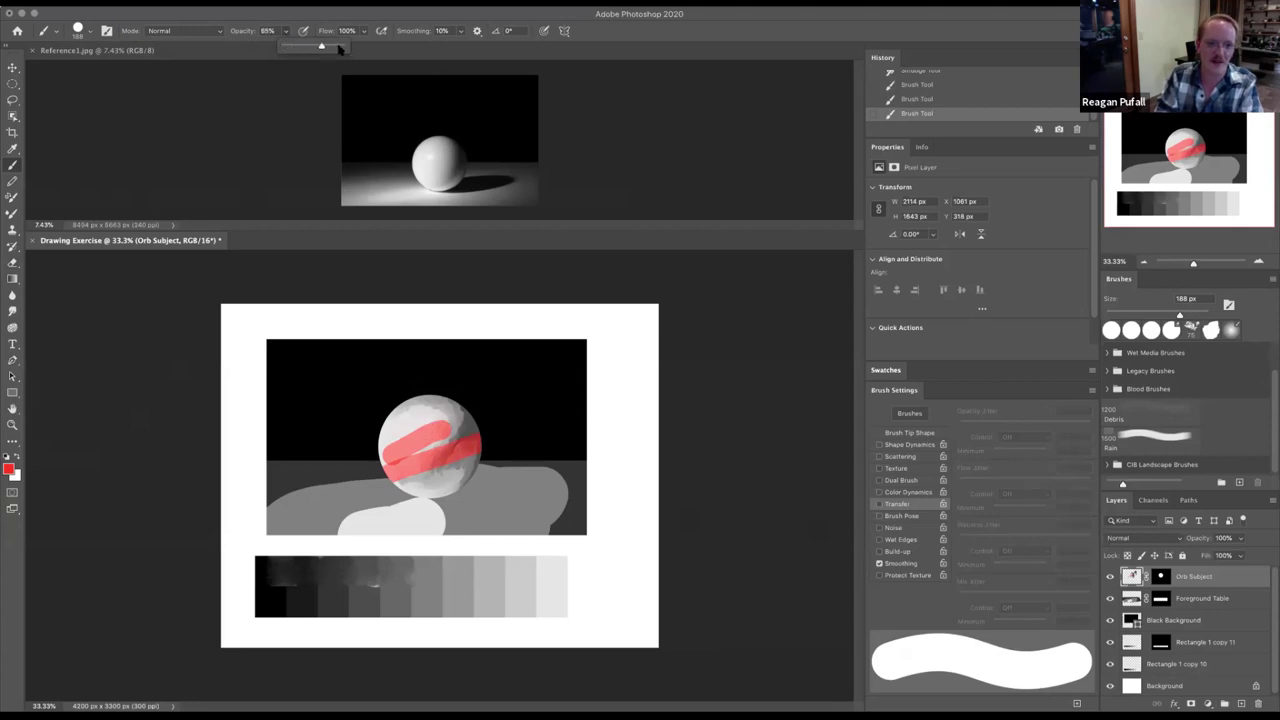
drag(449, 419, 461, 413)
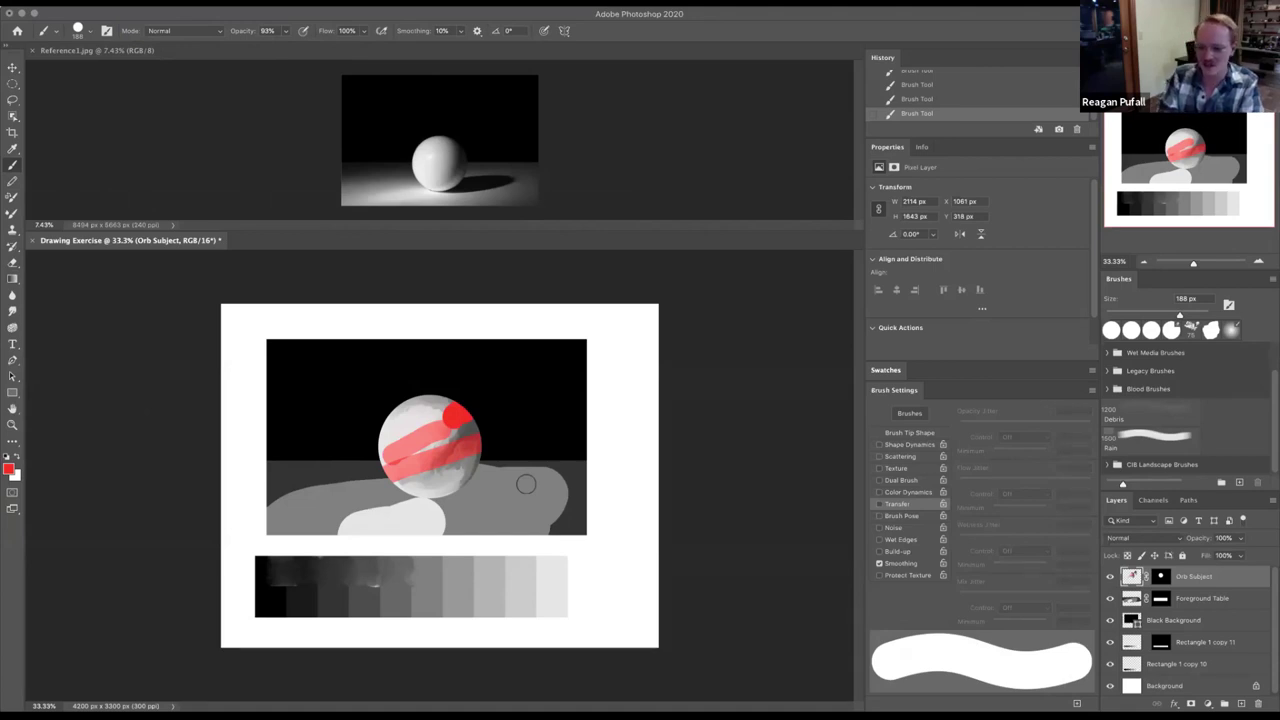
click(899, 504)
drag(958, 425, 1027, 425)
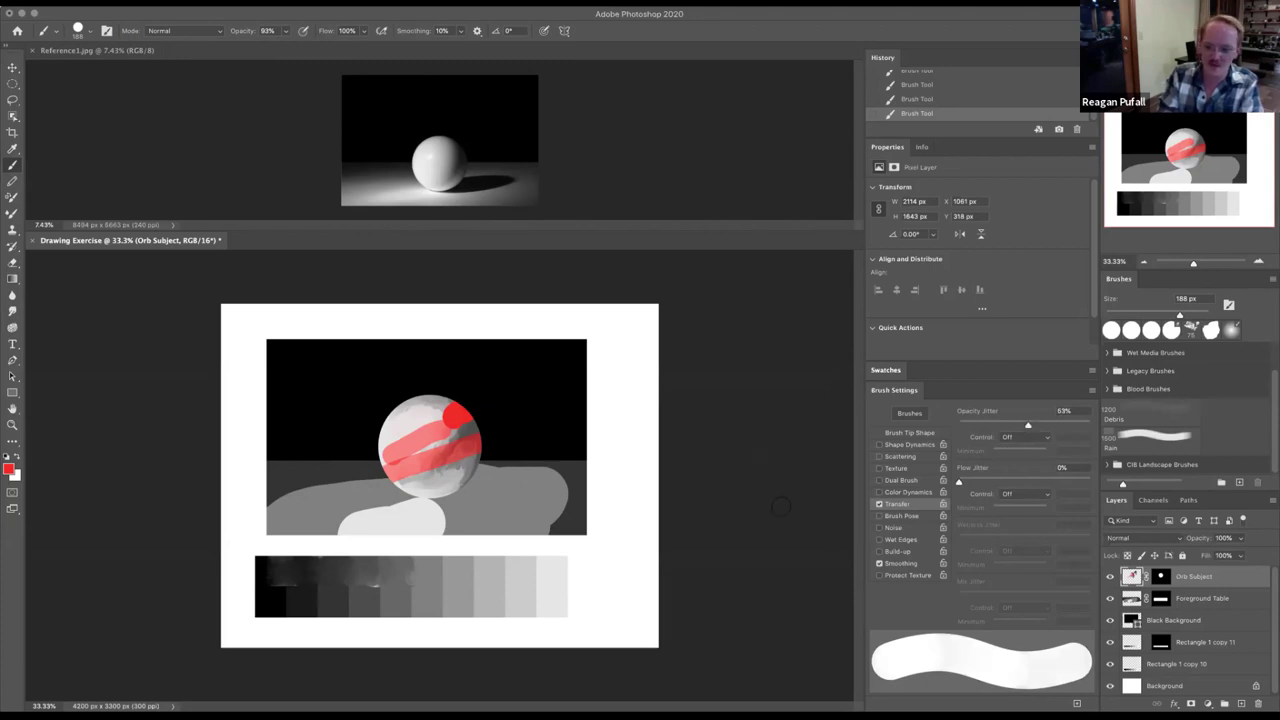
- Keep the Orb Subject layer, add a new empty layer above it, and paint a red test stroke
click(1258, 704)
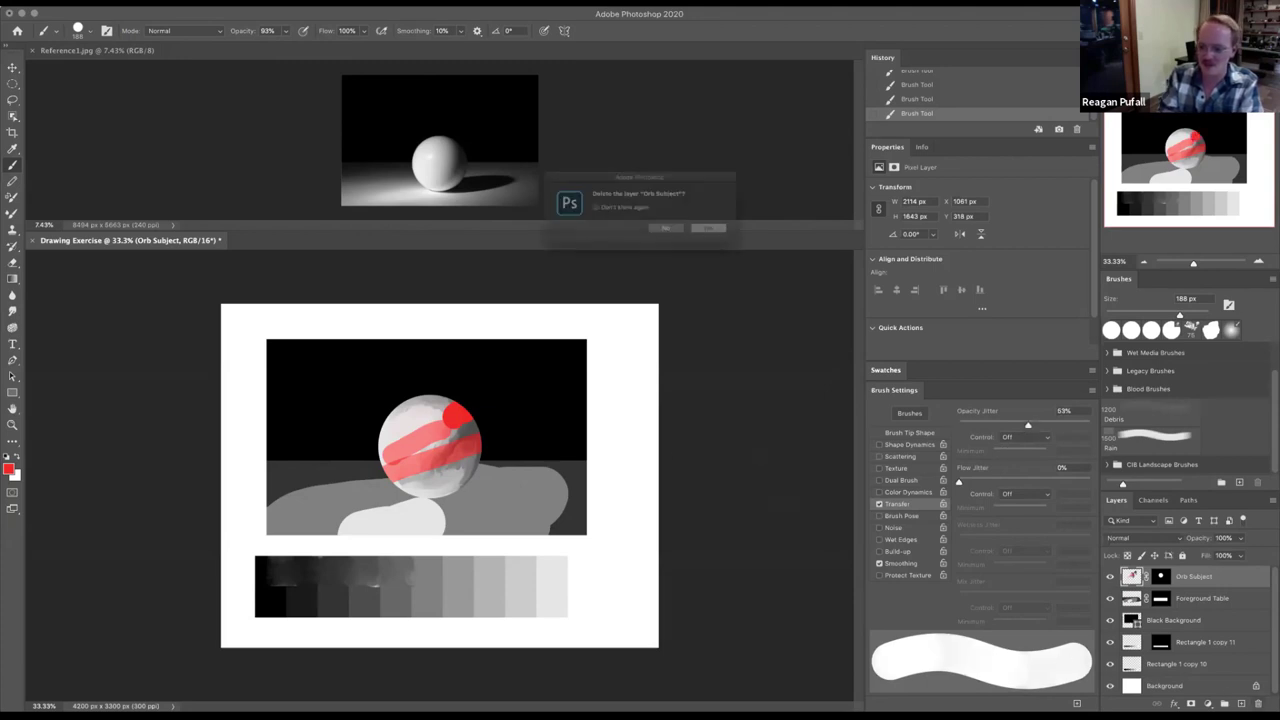
key(Escape)
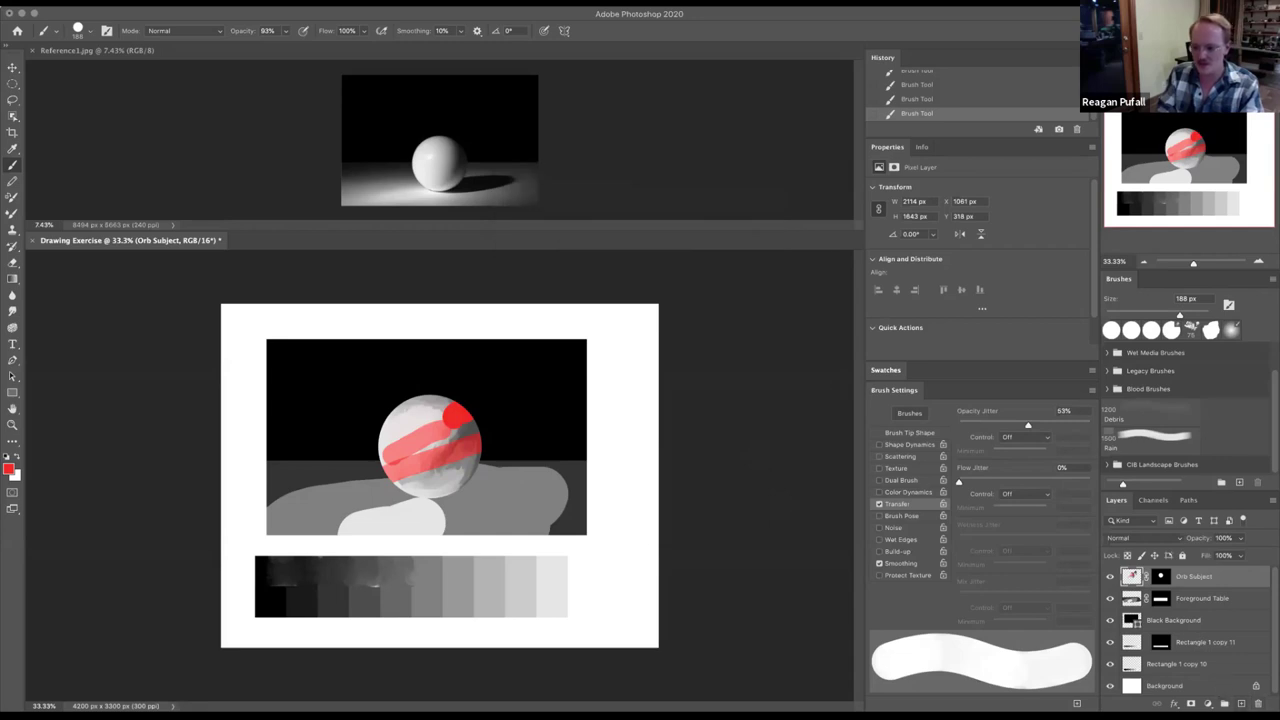
click(1240, 704)
mouse_move(242, 429)
mouse_down()
mouse_move(457, 443)
mouse_move(472, 421)
mouse_move(443, 431)
mouse_move(460, 413)
mouse_move(504, 456)
mouse_up()
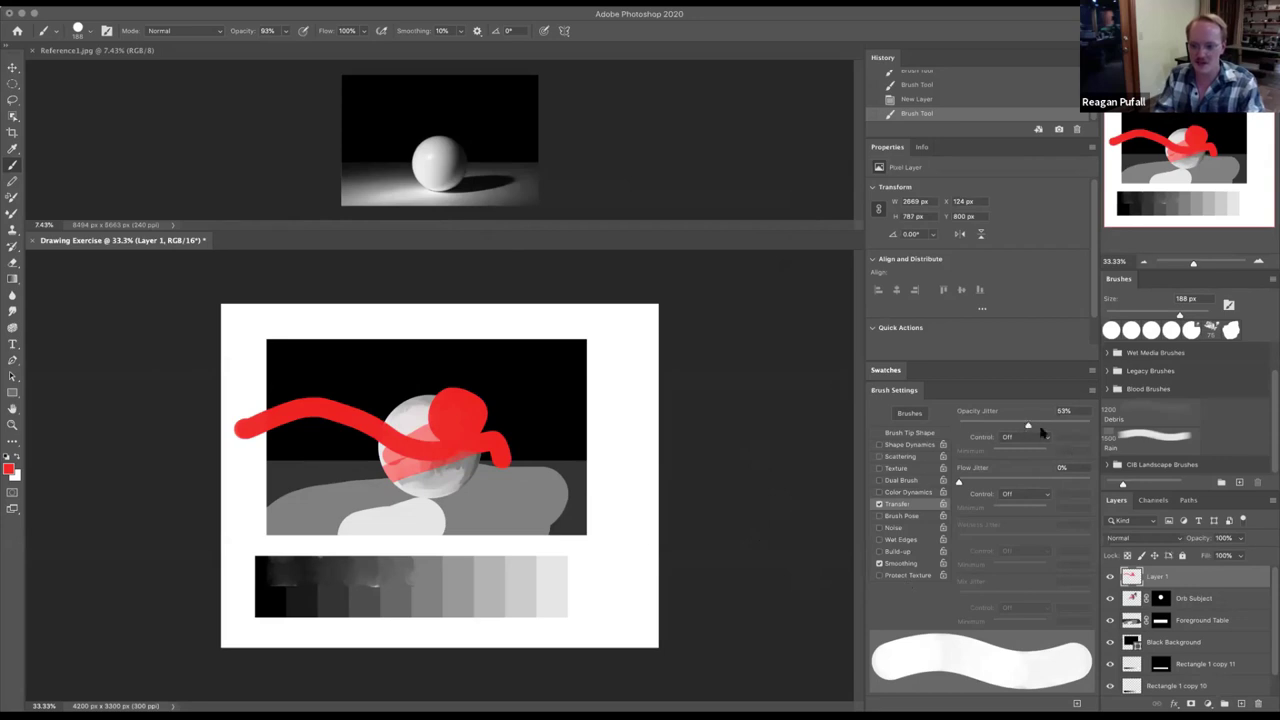
- Raise opacity jitter to 100%, paint two looping test strokes, then undo them
drag(1028, 428, 1120, 434)
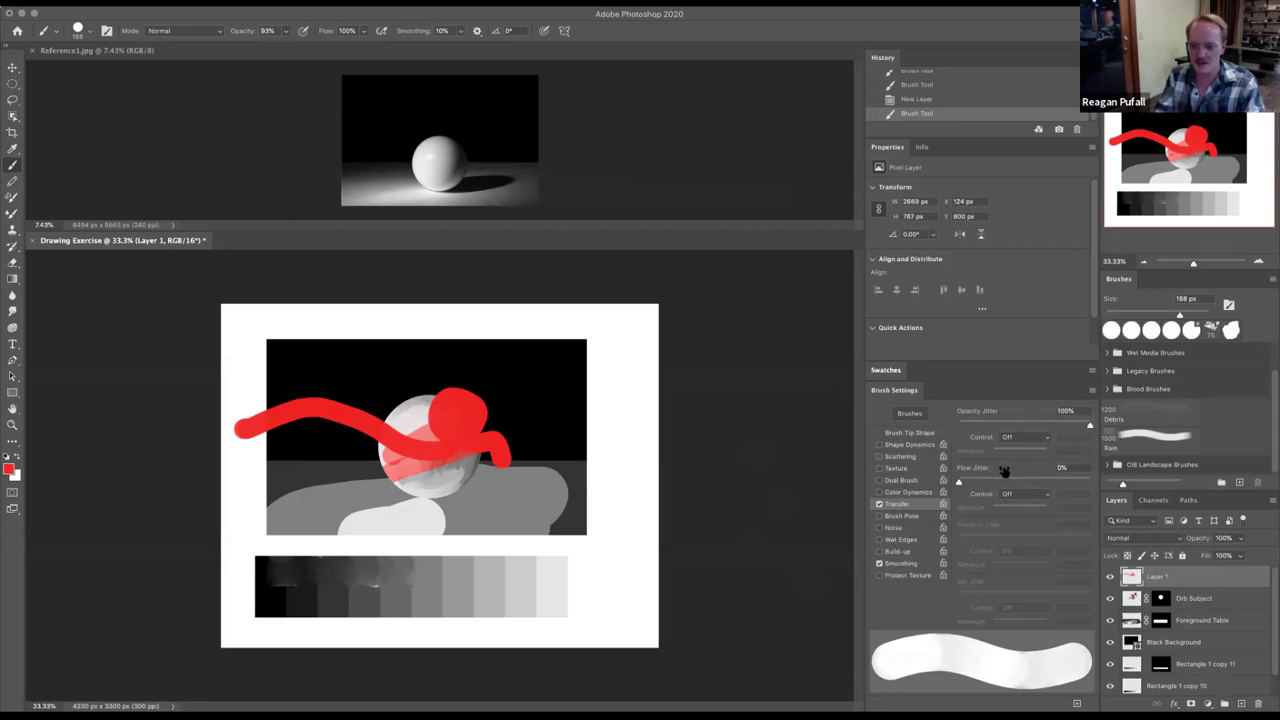
mouse_move(560, 502)
mouse_down()
mouse_move(525, 495)
mouse_move(530, 448)
mouse_move(575, 415)
mouse_move(470, 425)
mouse_up()
drag(447, 467, 388, 496)
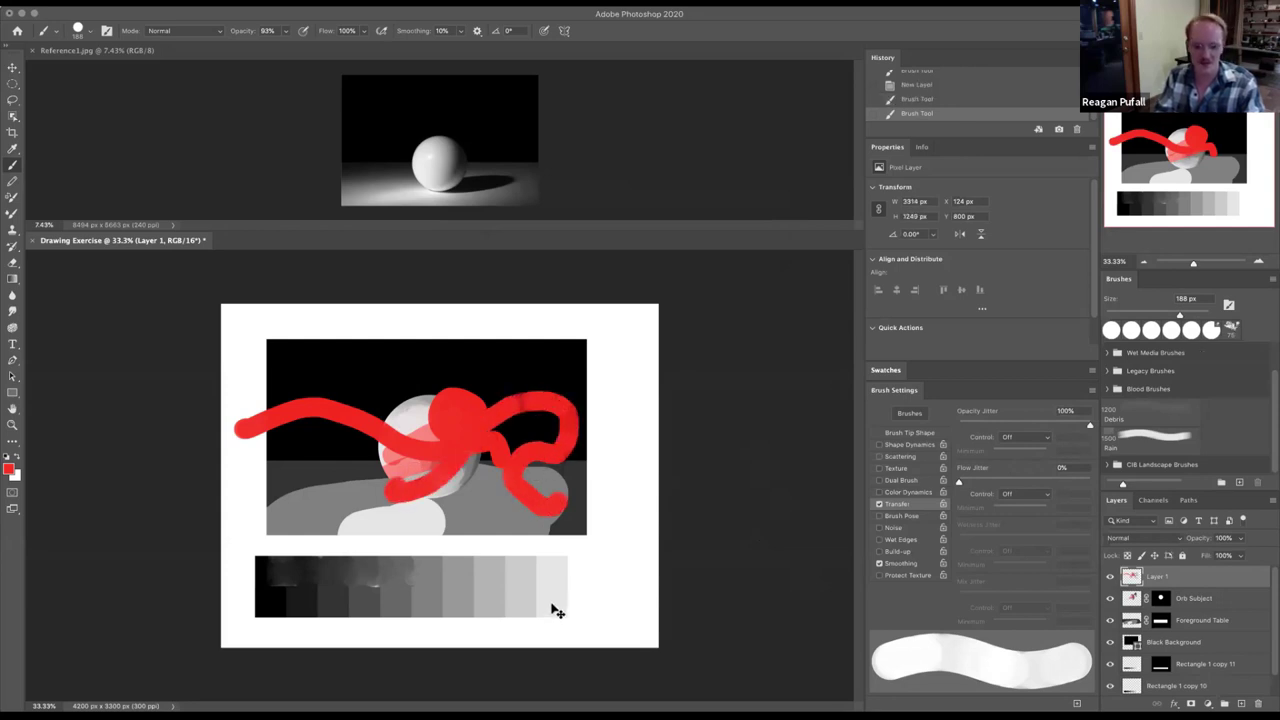
key(ctrl+z)
key(ctrl+z)
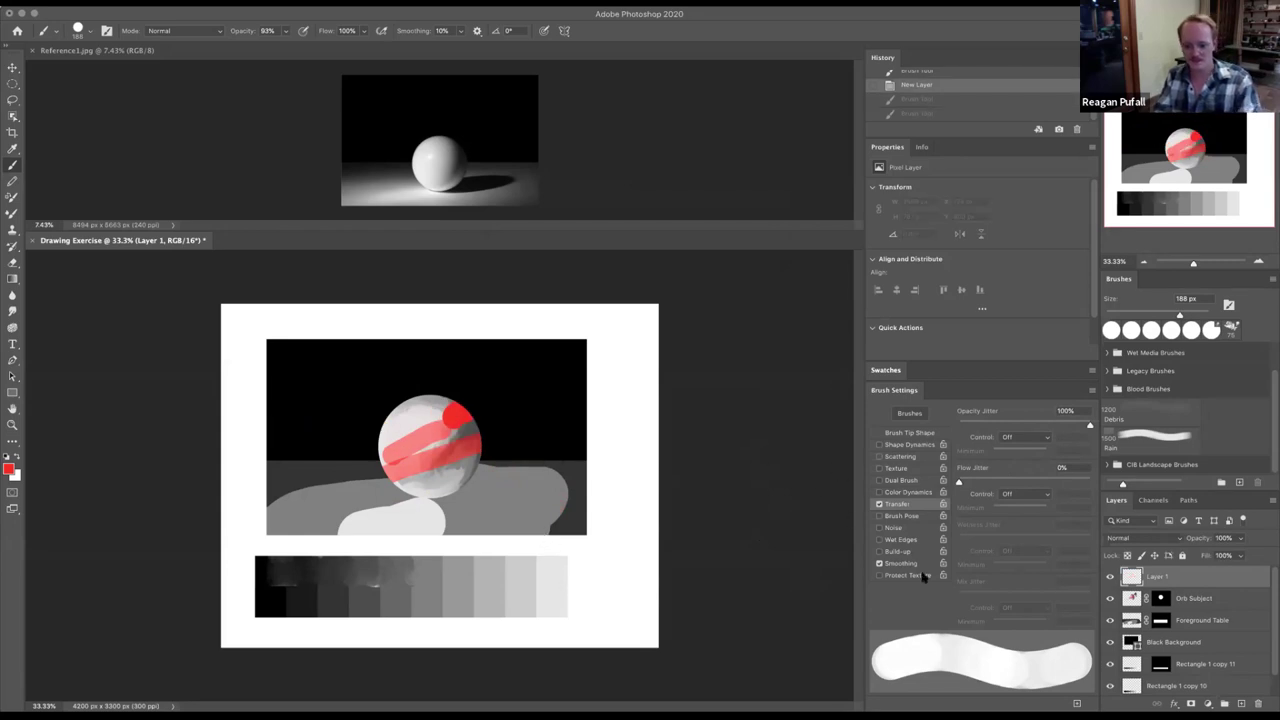
key(ctrl+z)
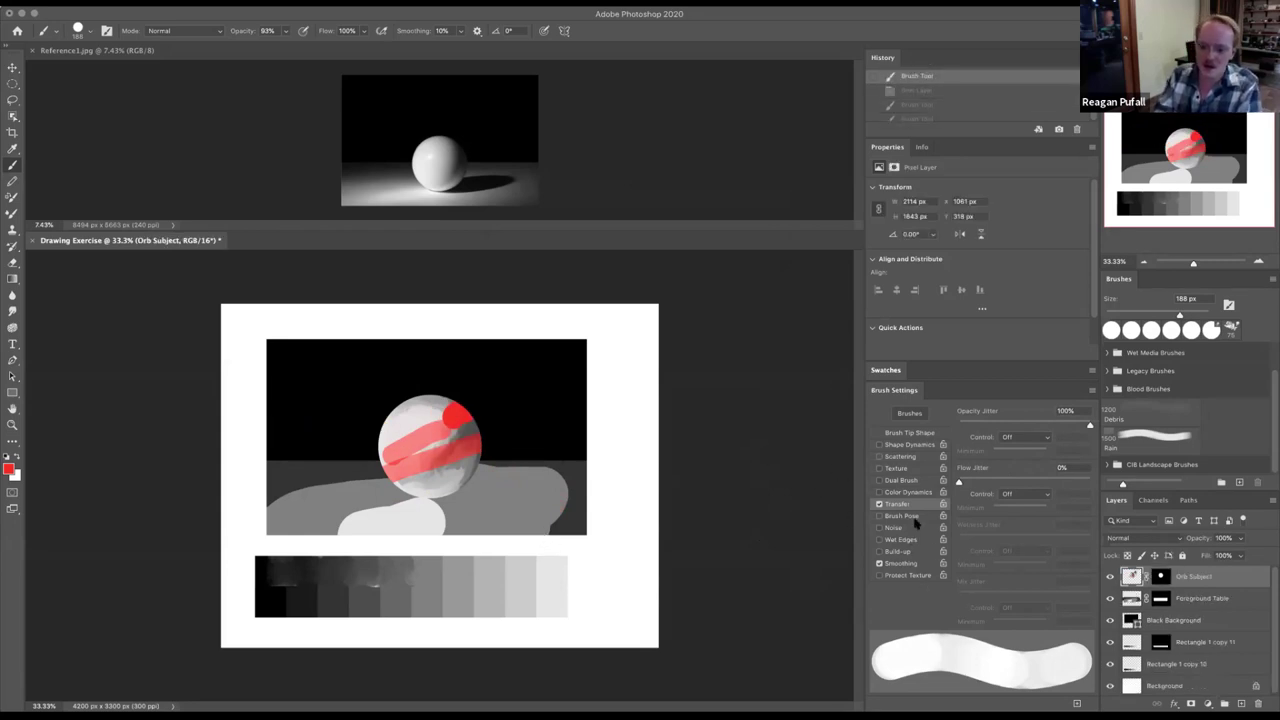
- Enable Brush Pose, Wet Edges and Build-up, then paint red strokes over the orb's lower part and middle
click(911, 516)
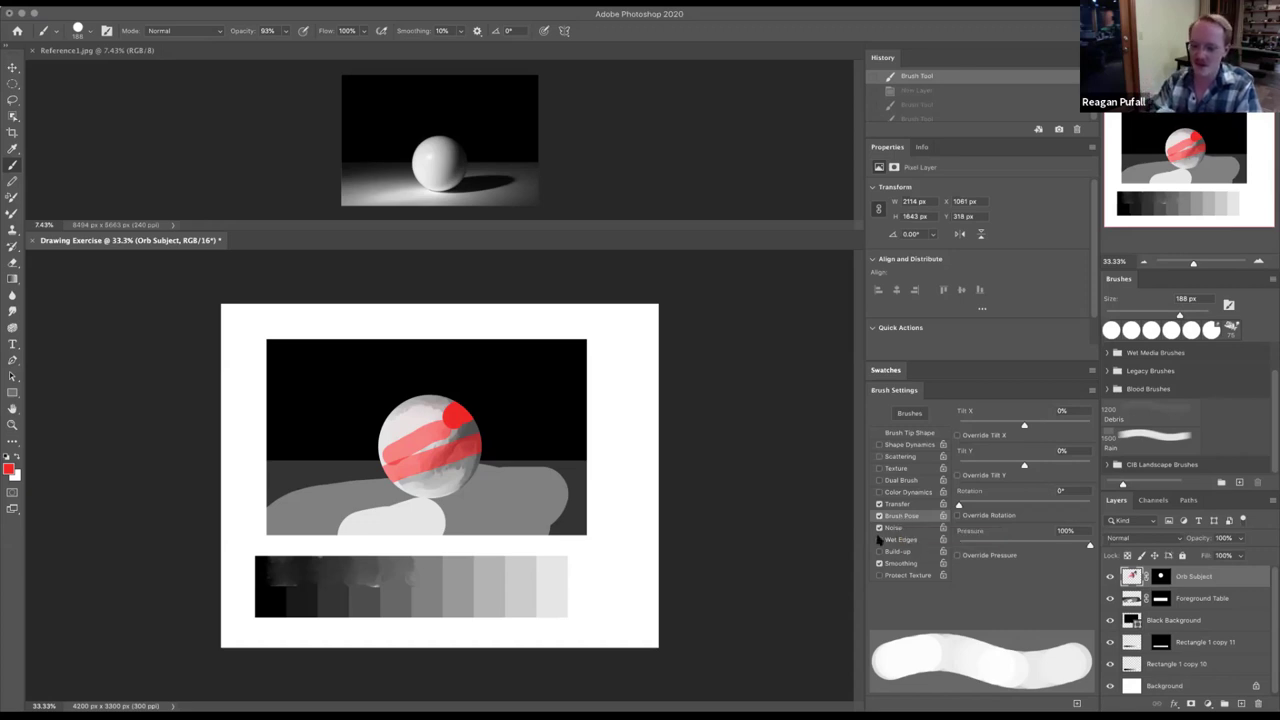
click(879, 540)
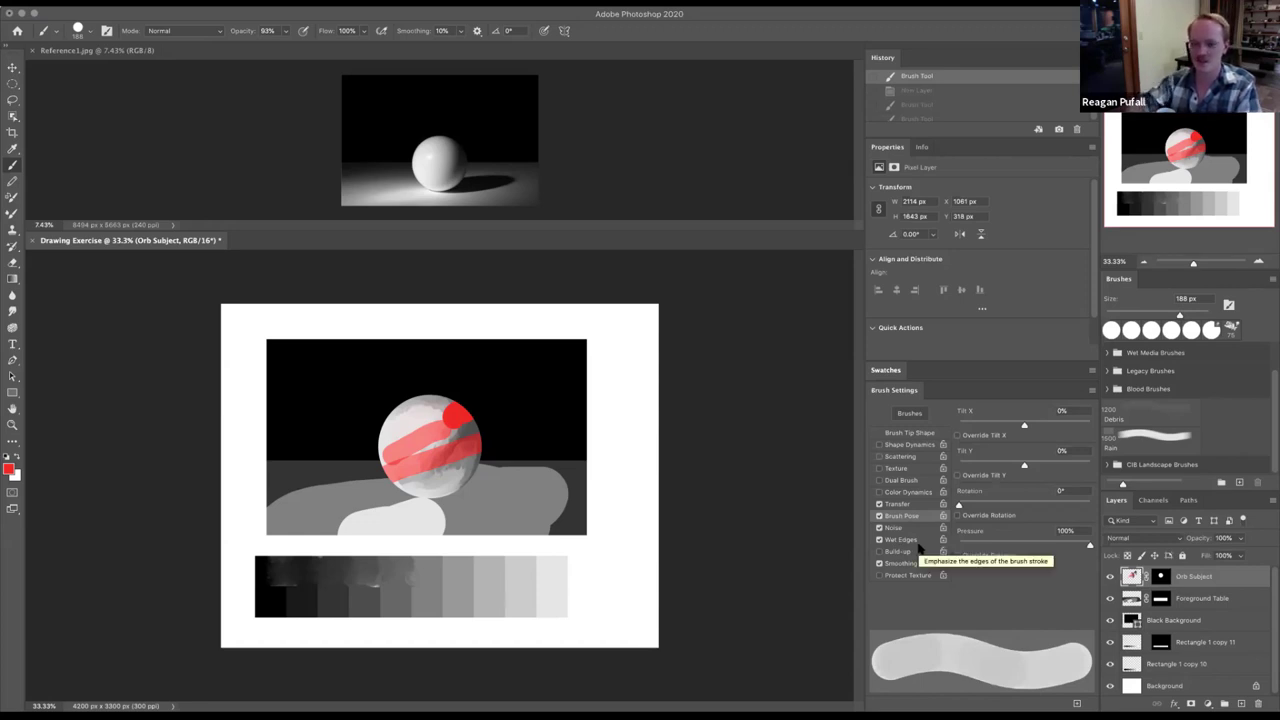
click(896, 552)
click(896, 552)
click(896, 552)
drag(452, 470, 446, 480)
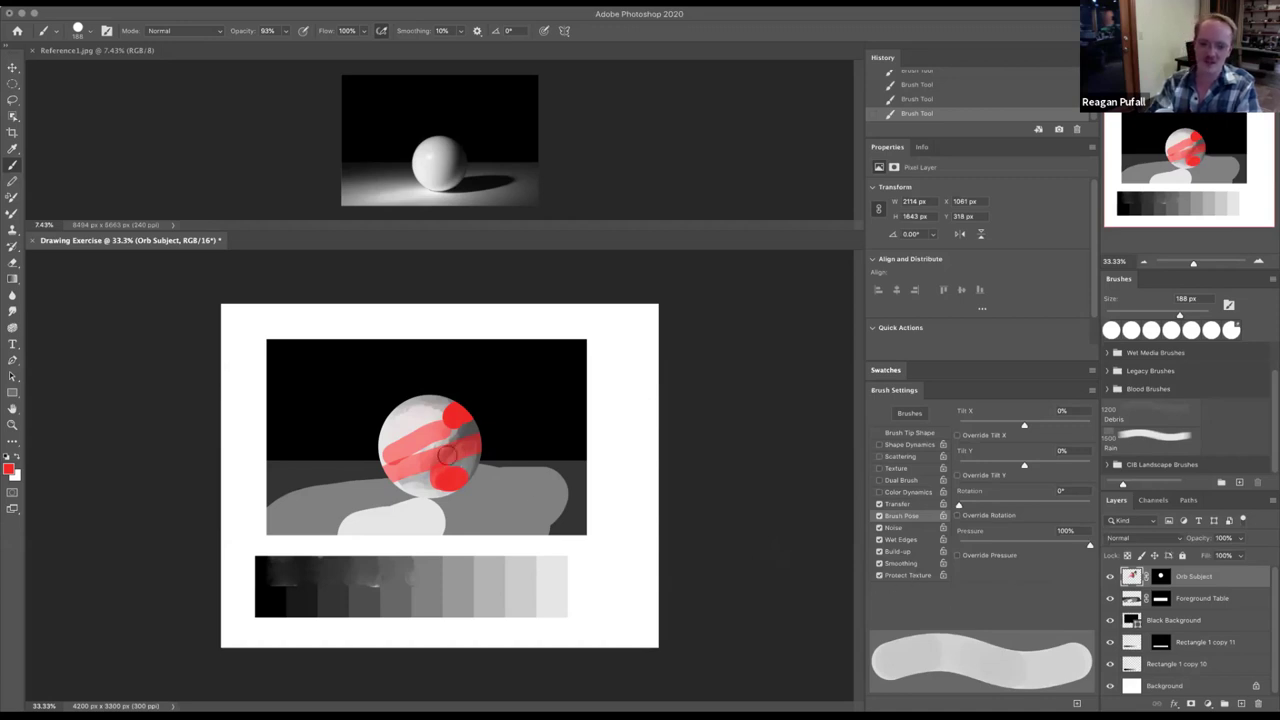
drag(428, 458, 472, 442)
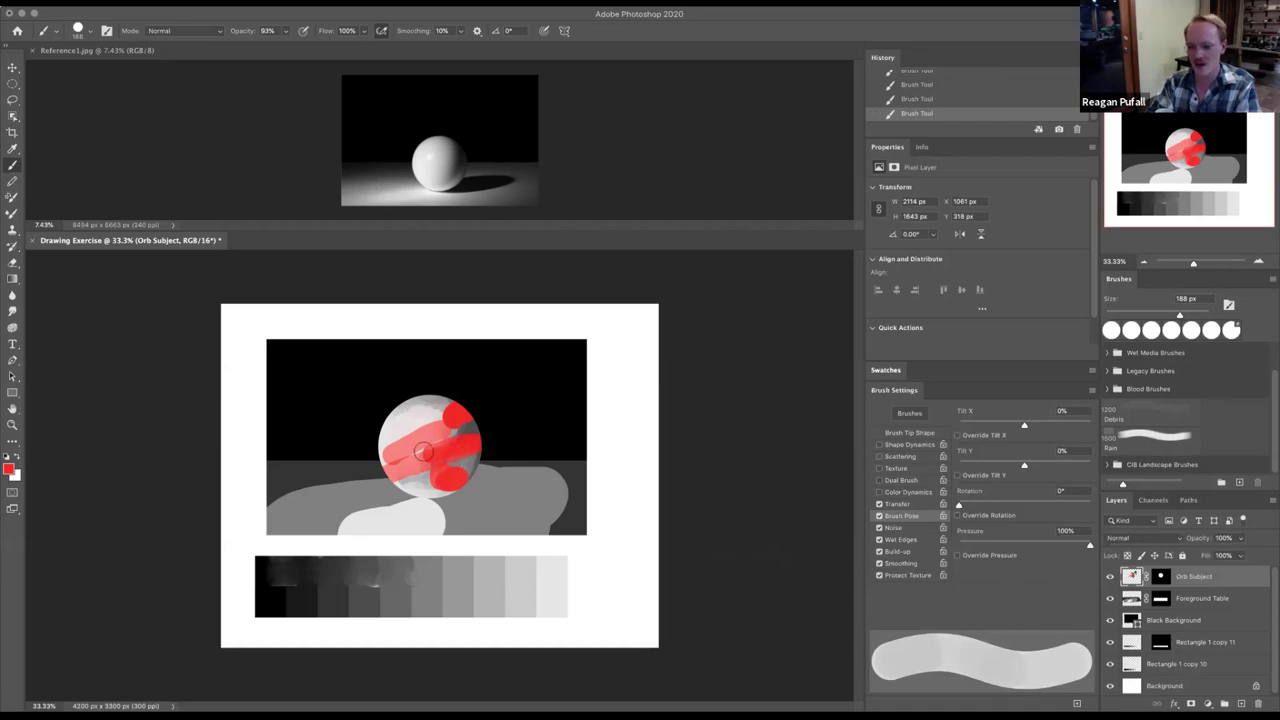
- Clear all brush controls, re-enable Shape Dynamics, and undo the red strokes on the orb
click(1092, 391)
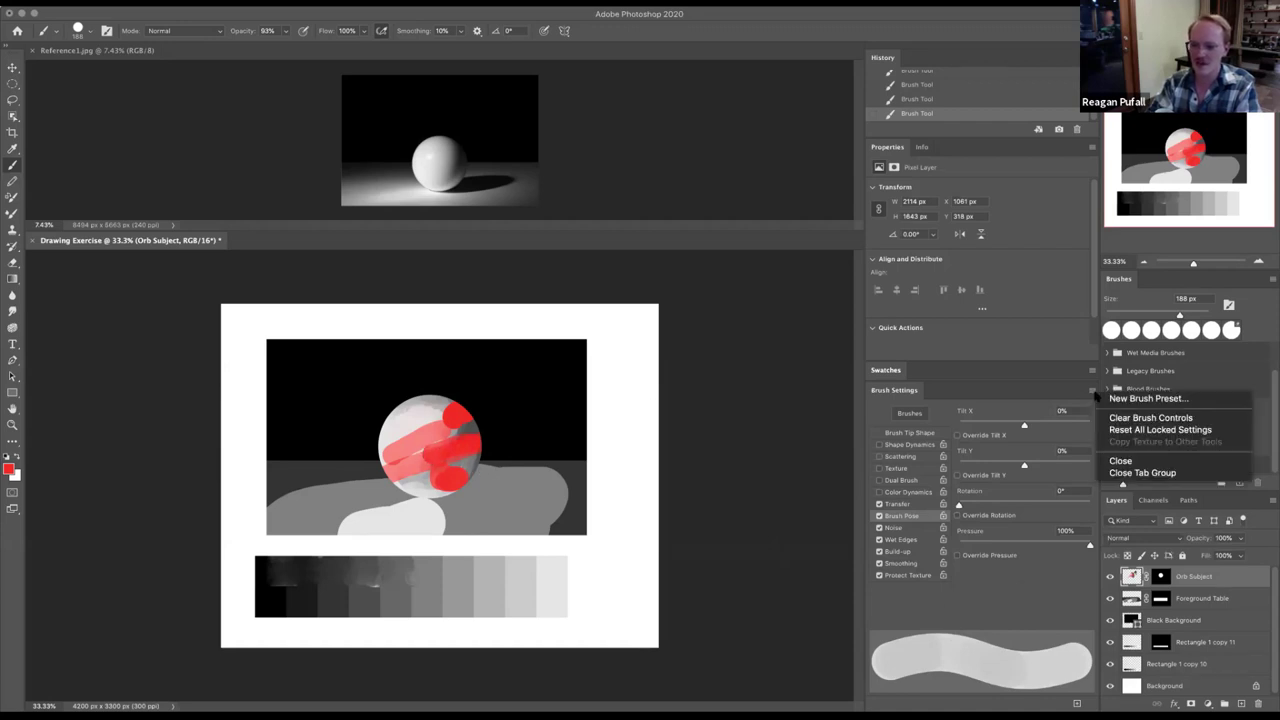
click(1120, 418)
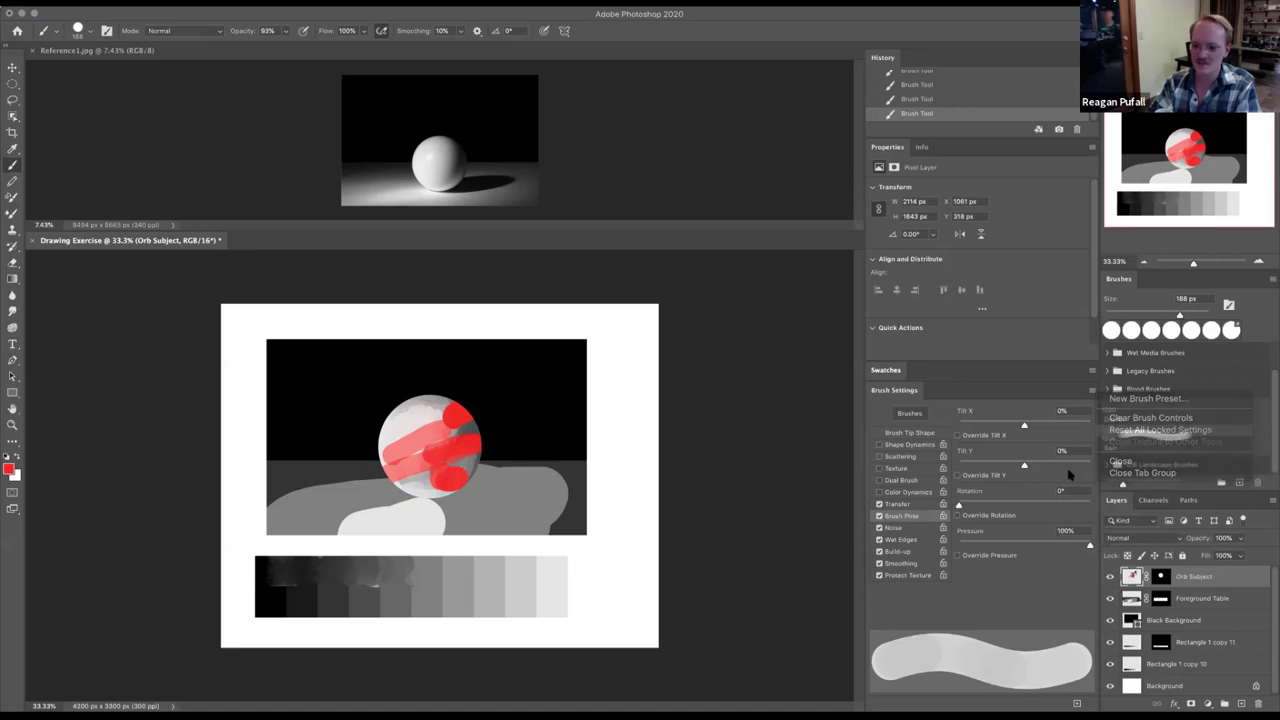
click(900, 445)
click(902, 434)
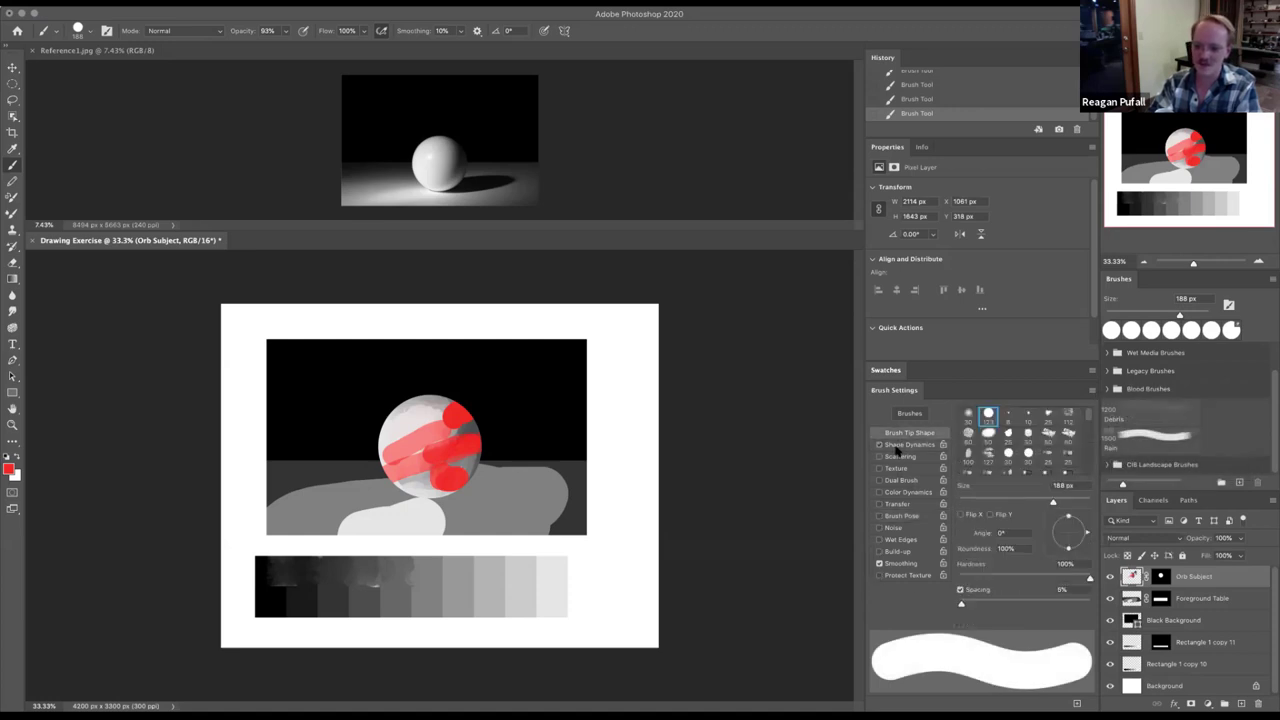
click(898, 445)
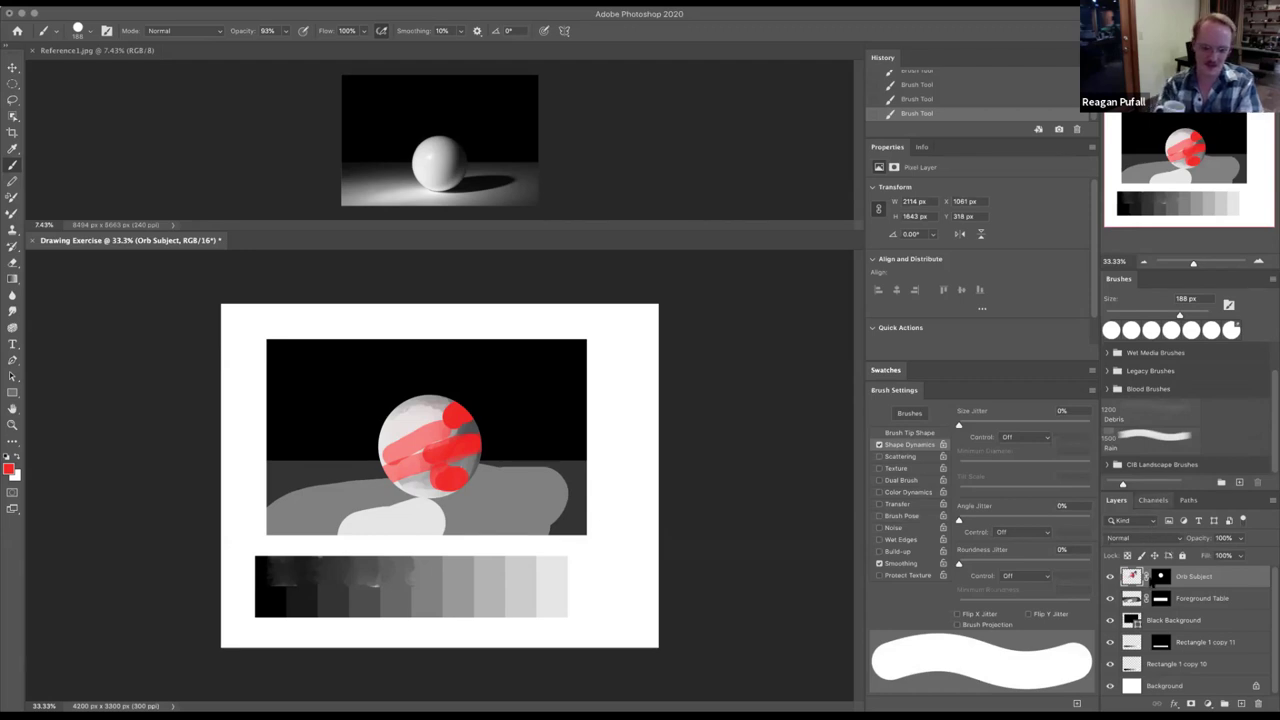
key(super+z)
key(super+z)
key(super+z)
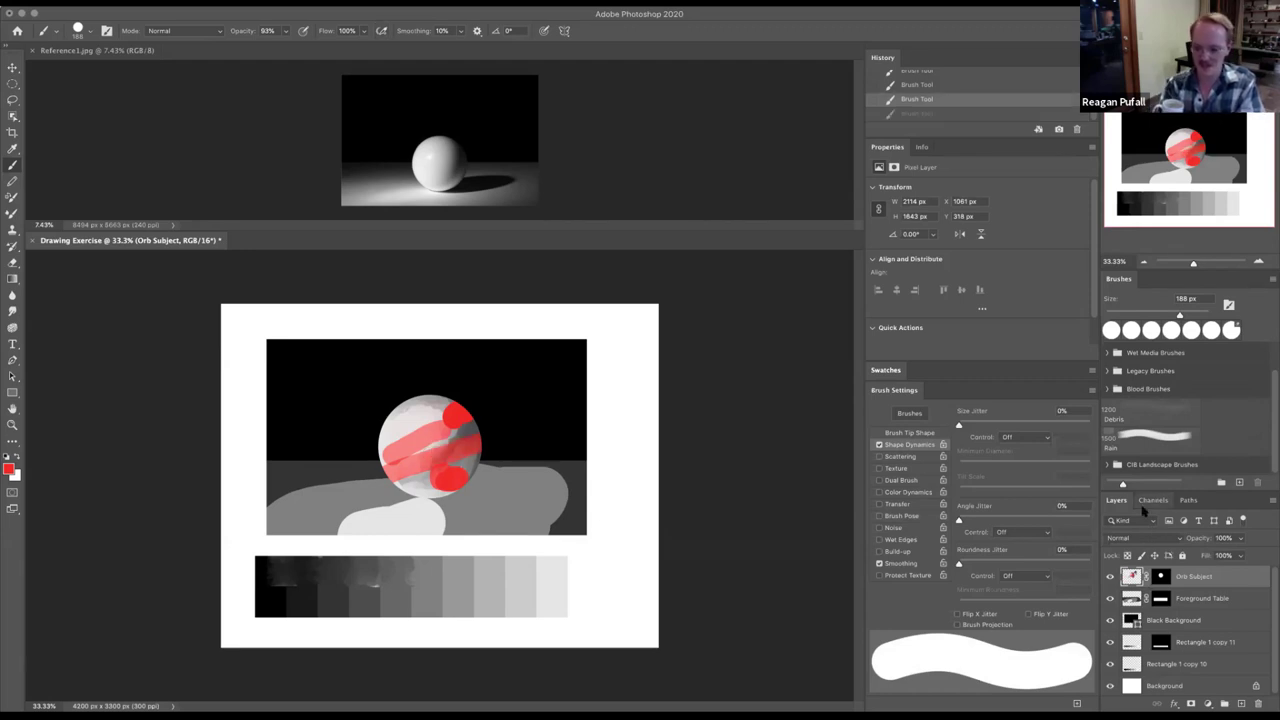
key(super+z)
key(super+z)
key(super+z)
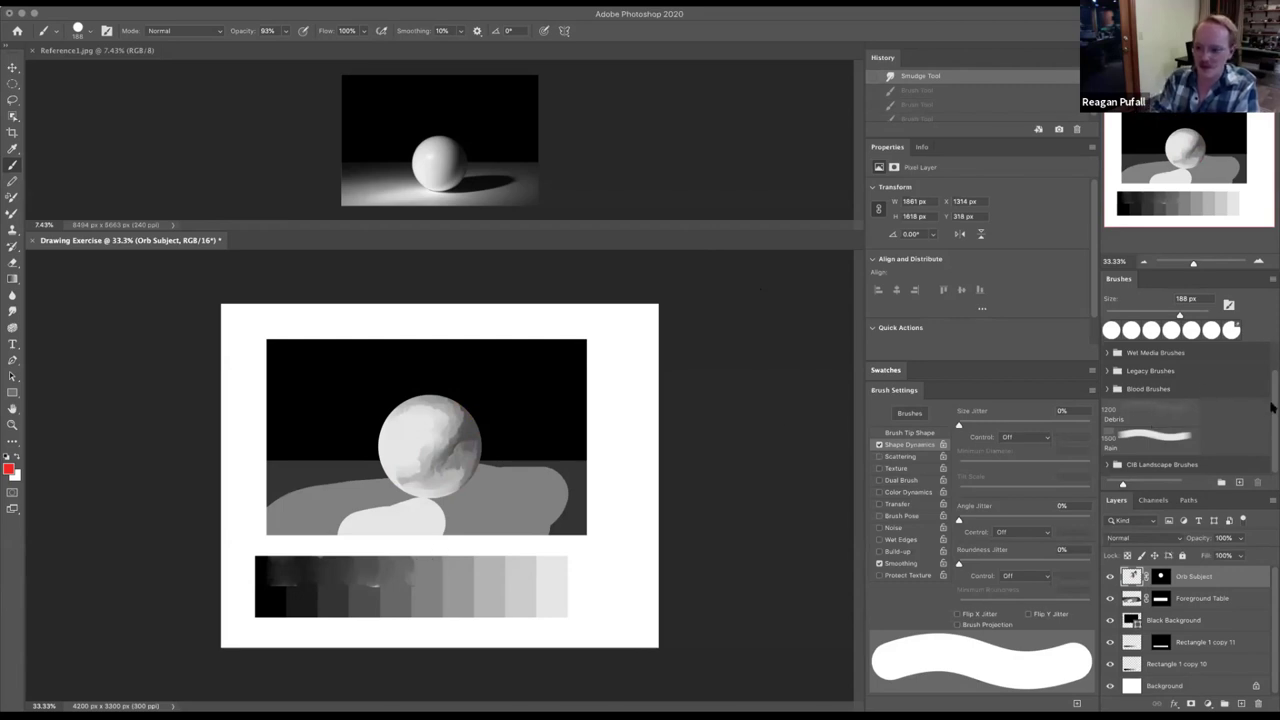
- Choose the Wet Blender preset from Wet Media Brushes and resize it to 73 px
drag(1272, 400, 1266, 346)
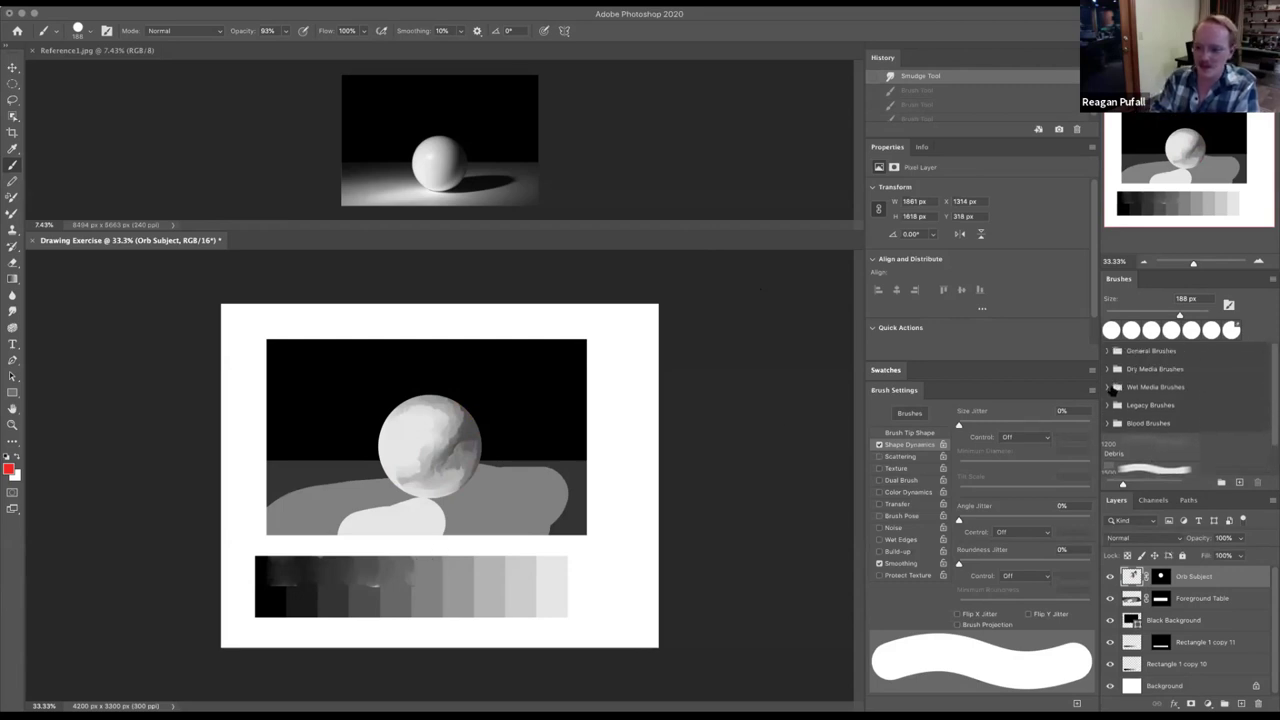
click(1106, 387)
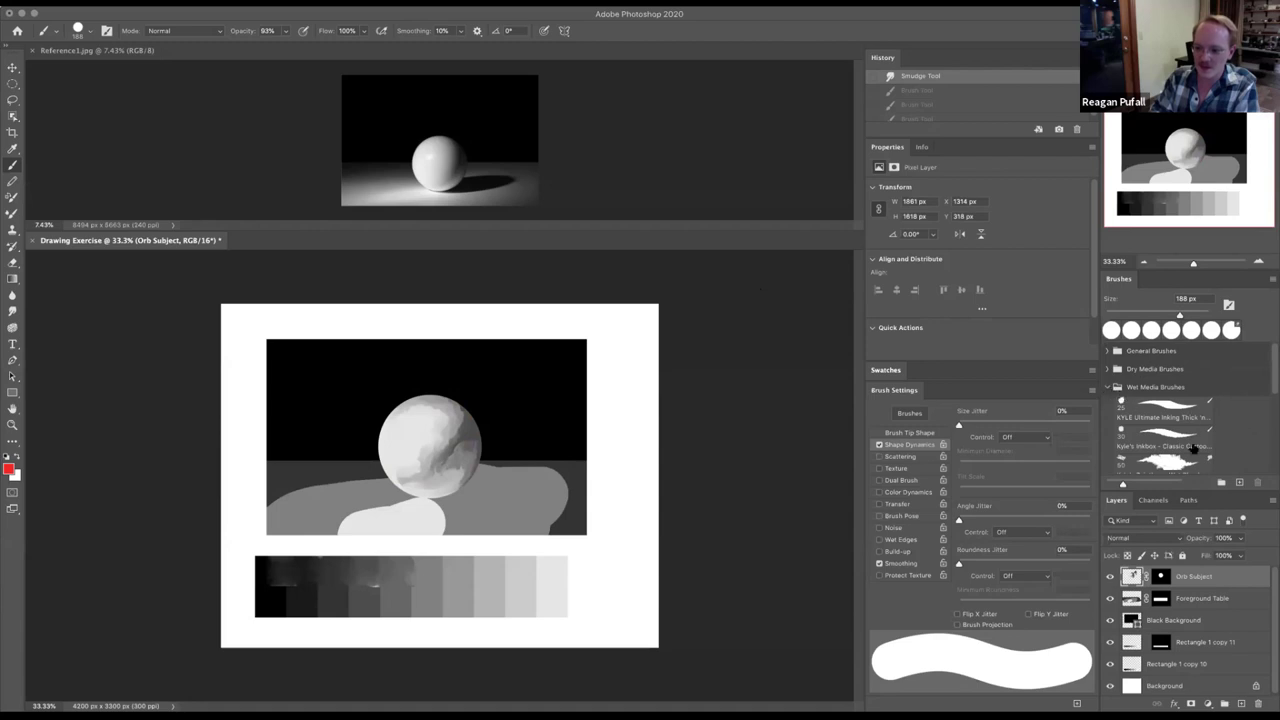
click(1163, 458)
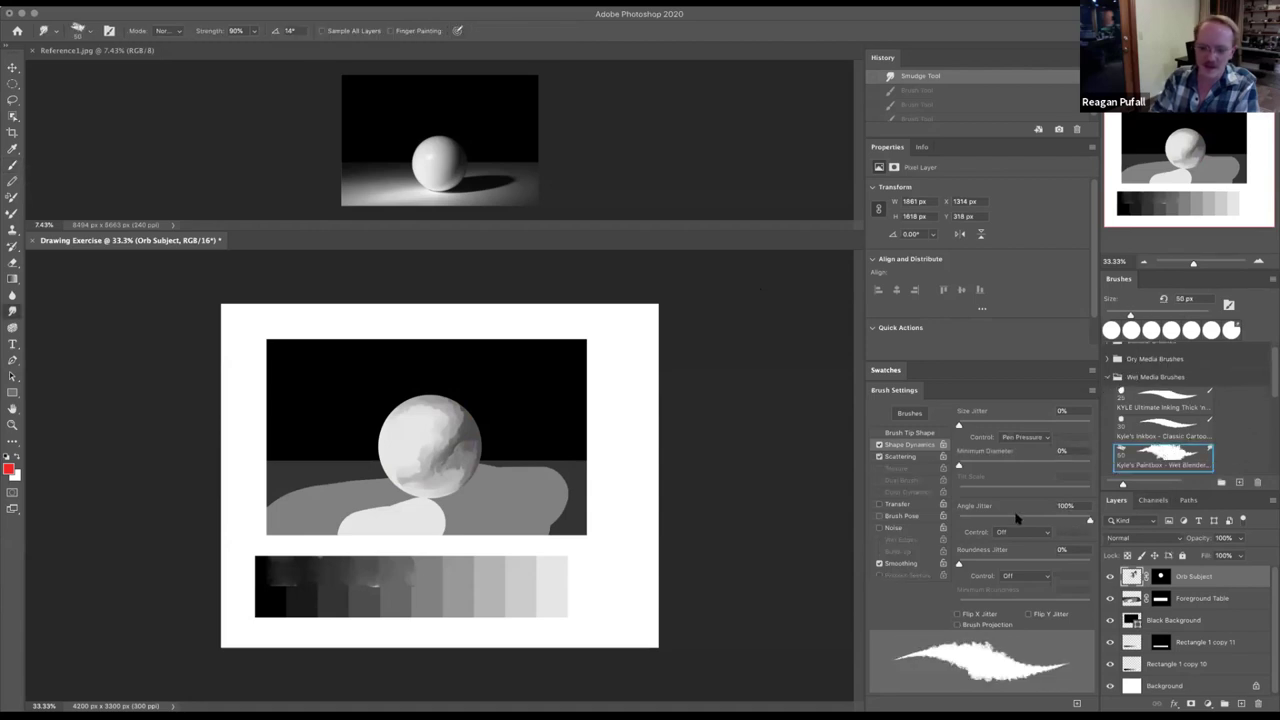
right_click(443, 441)
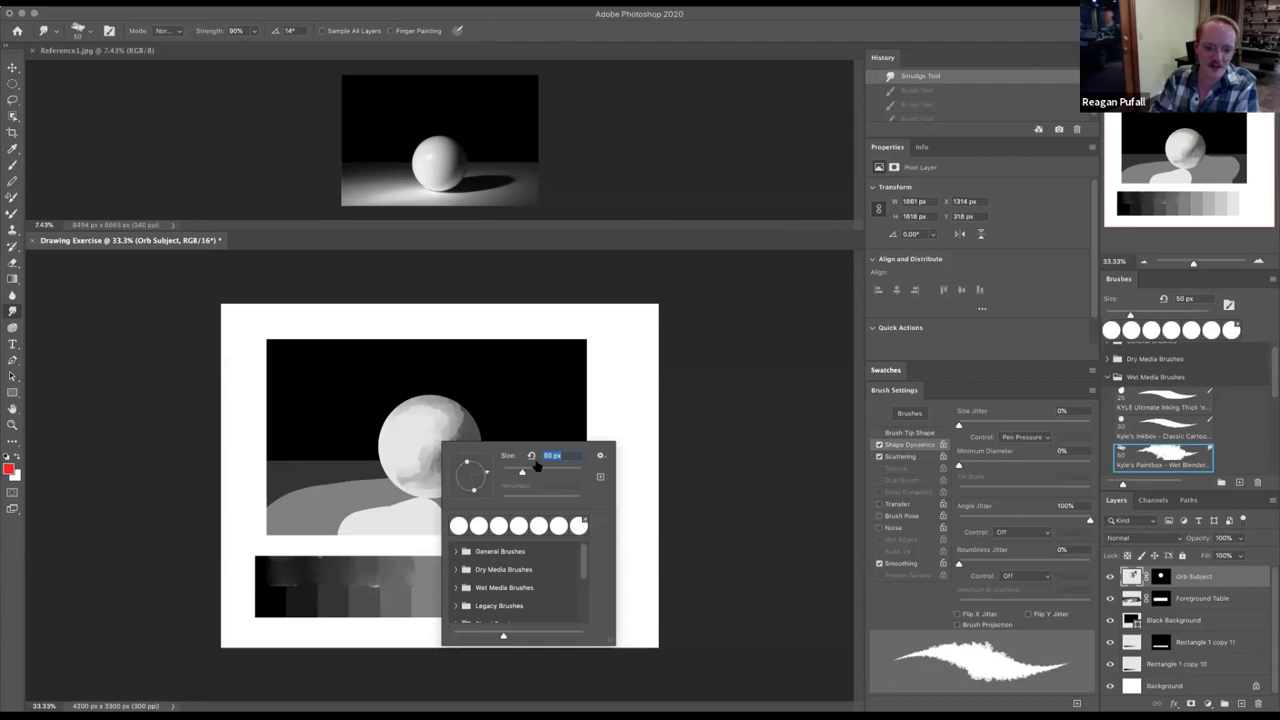
key(Return)
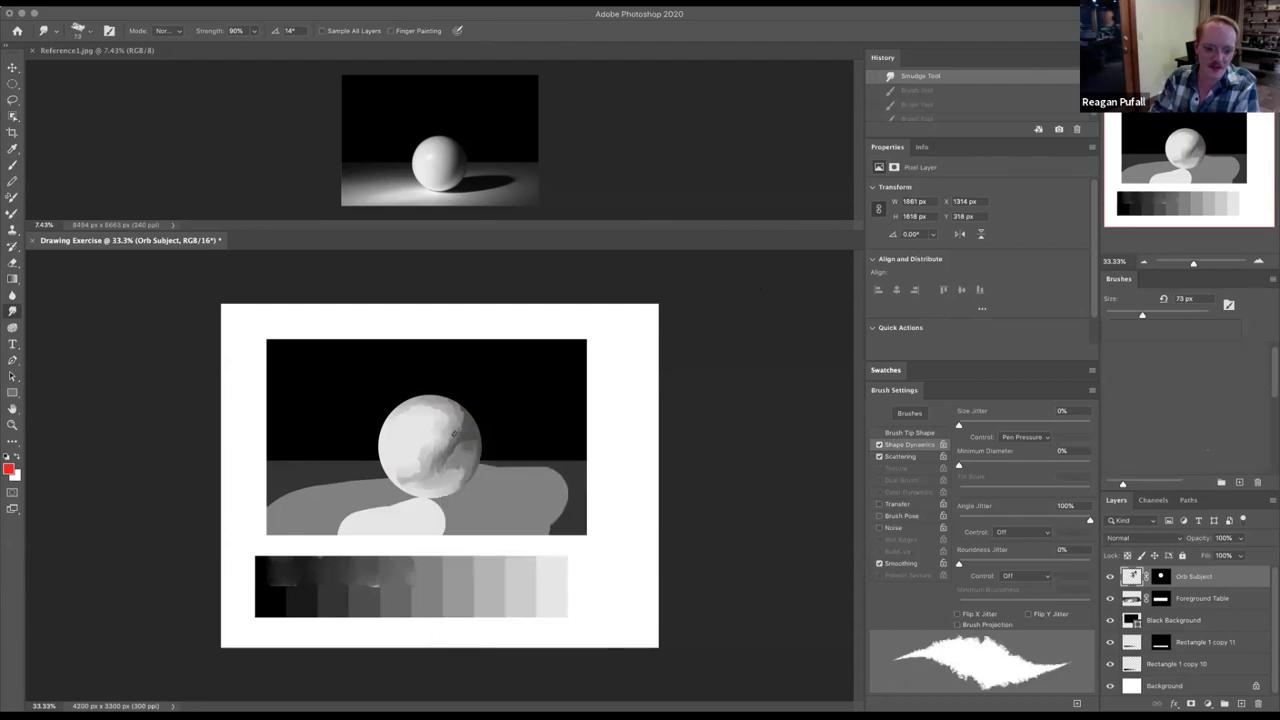
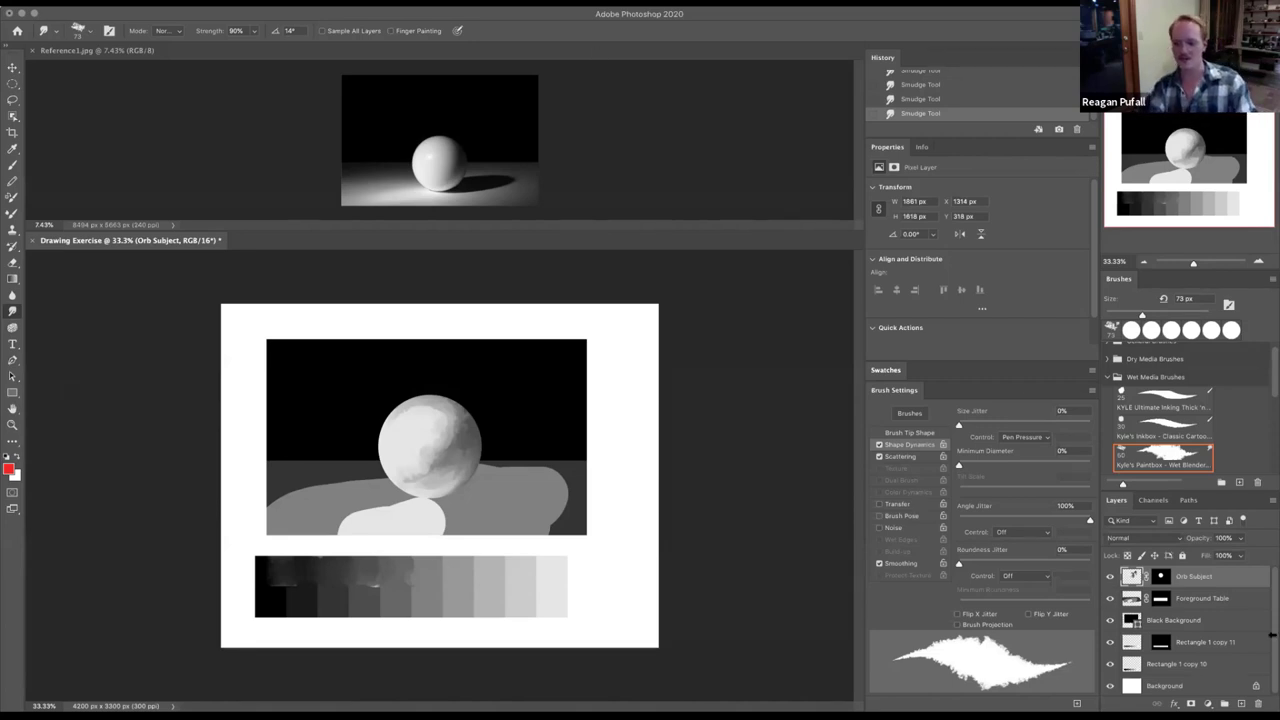
- Put the Orb Subject, Foreground Table and Black Background layers into a new group named 'Painting'
click(1207, 604)
shift+click(1200, 624)
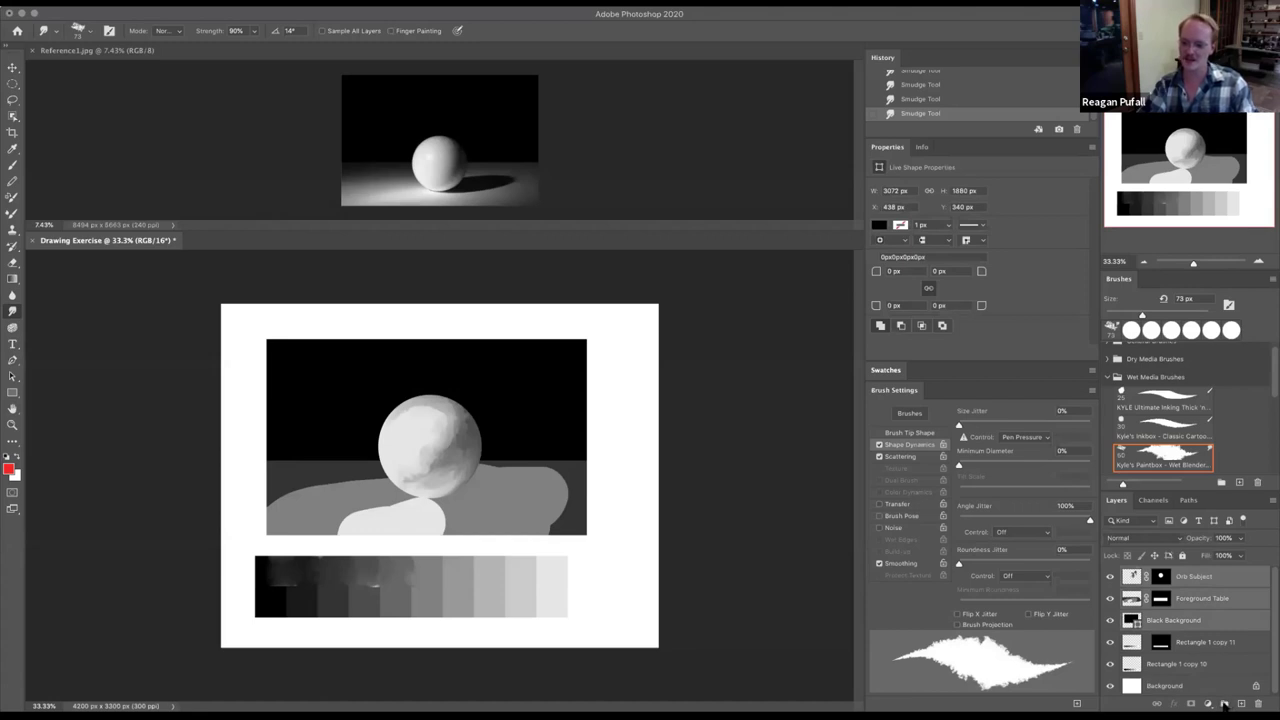
click(1224, 704)
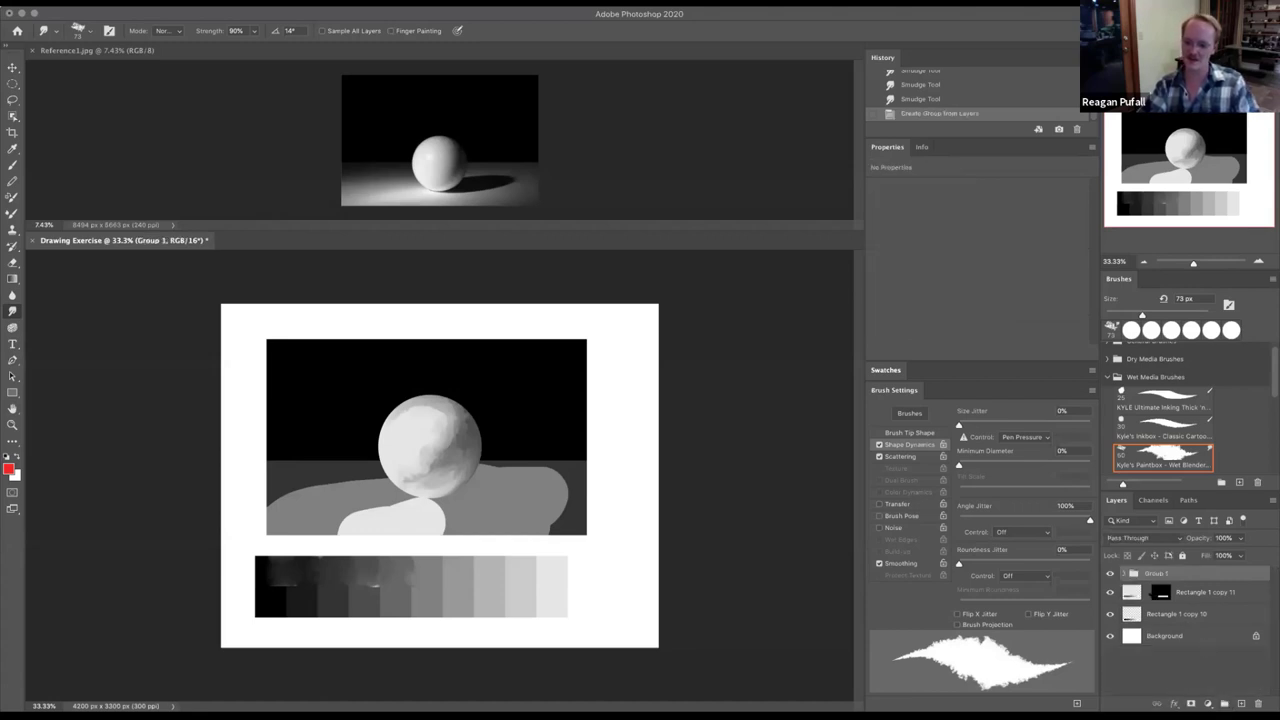
double_click(1153, 574)
text(Painting)
key(Return)
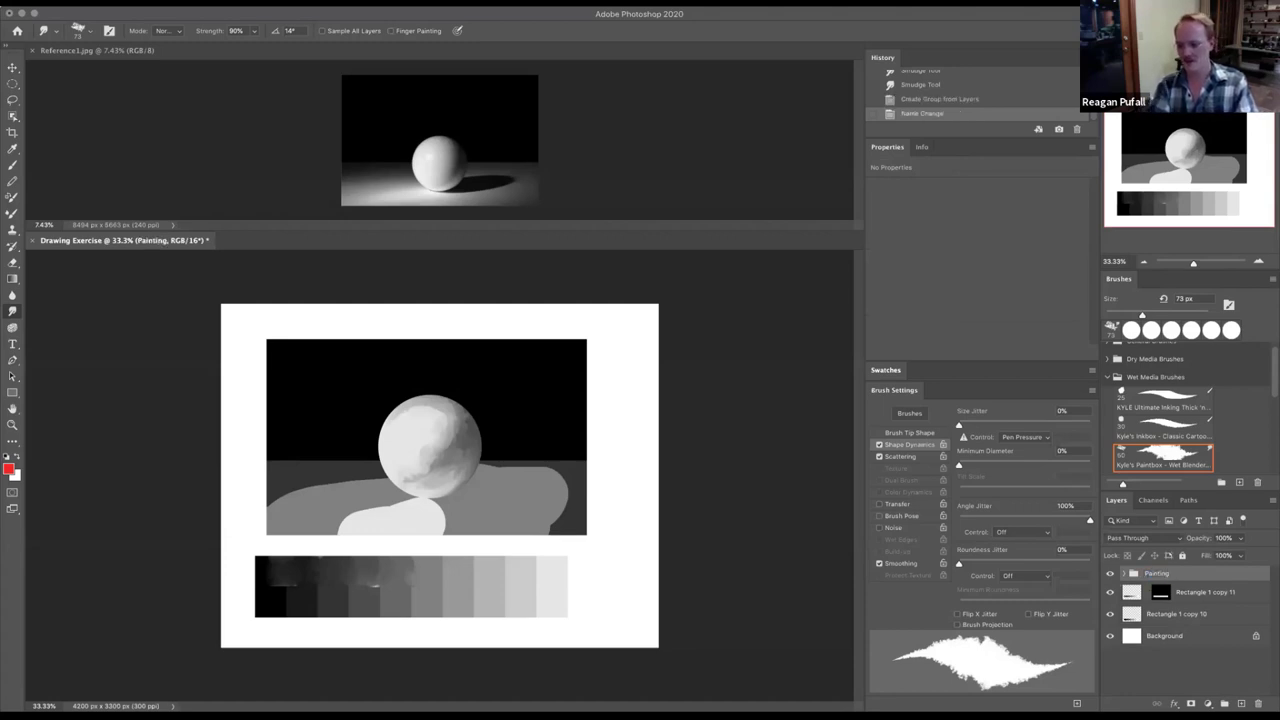
- Group the Rectangle 1 copy 11 and copy 10 layers into a folder named 'Gray Scale'
click(1136, 595)
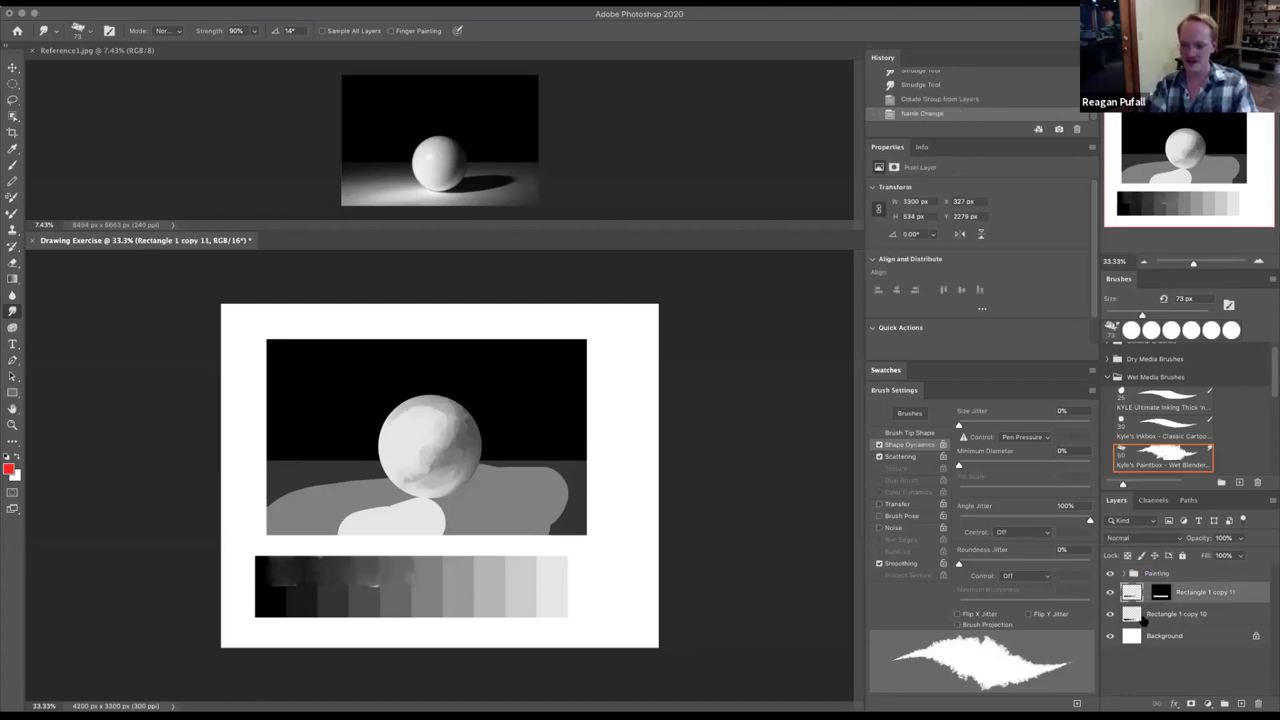
shift+click(1142, 616)
click(1226, 705)
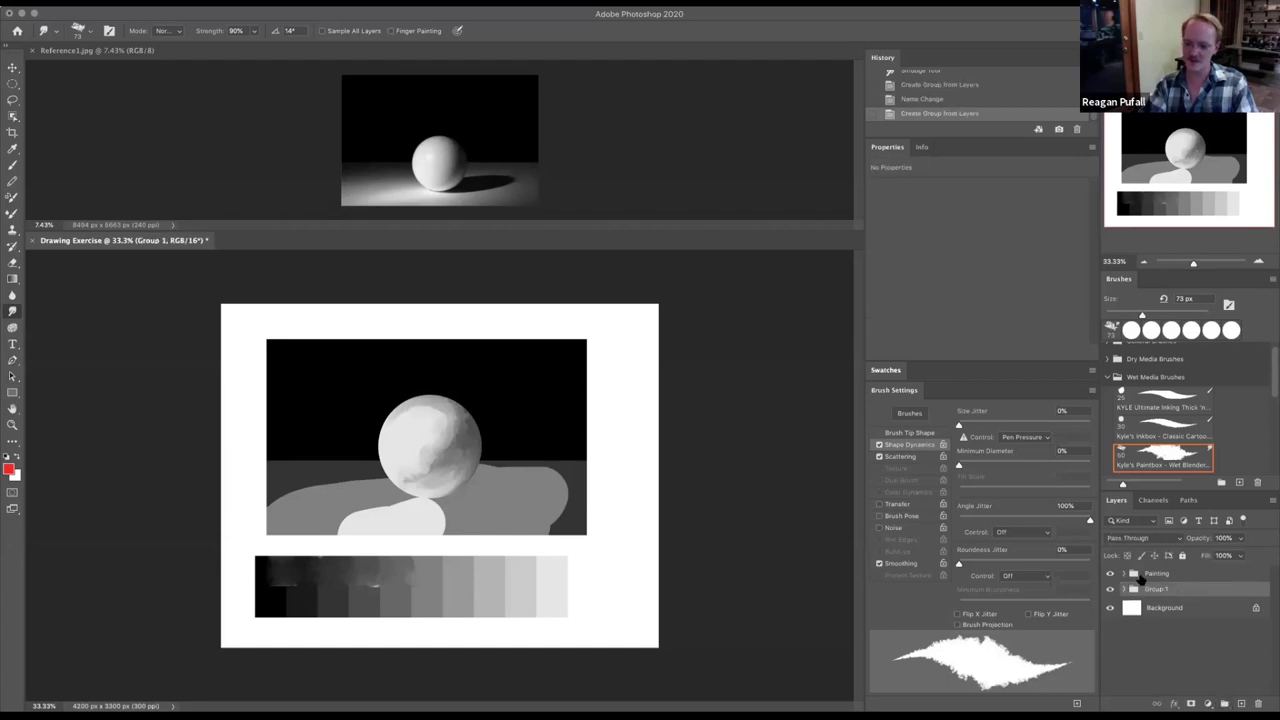
double_click(1152, 589)
text(Gray Scale)
key(Return)
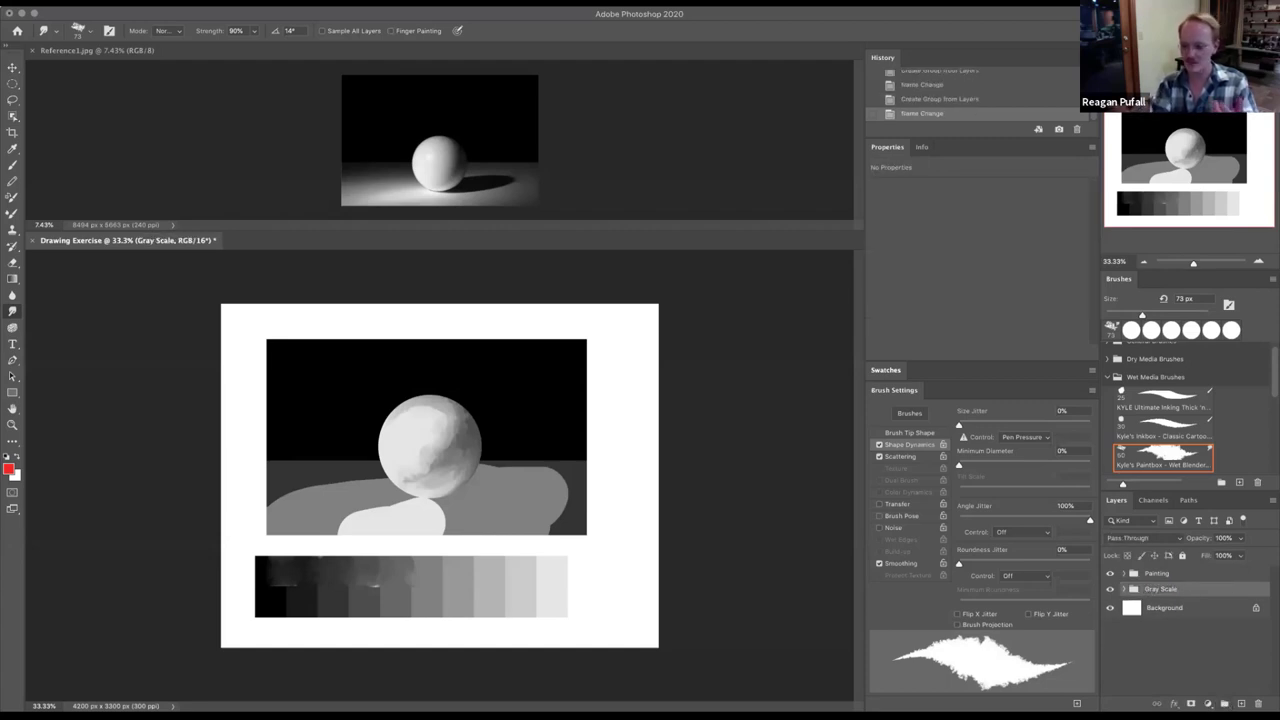
- Toggle the Gray Scale group's visibility off and back on, then hide the Painting group
click(1109, 589)
click(1109, 589)
click(1109, 573)
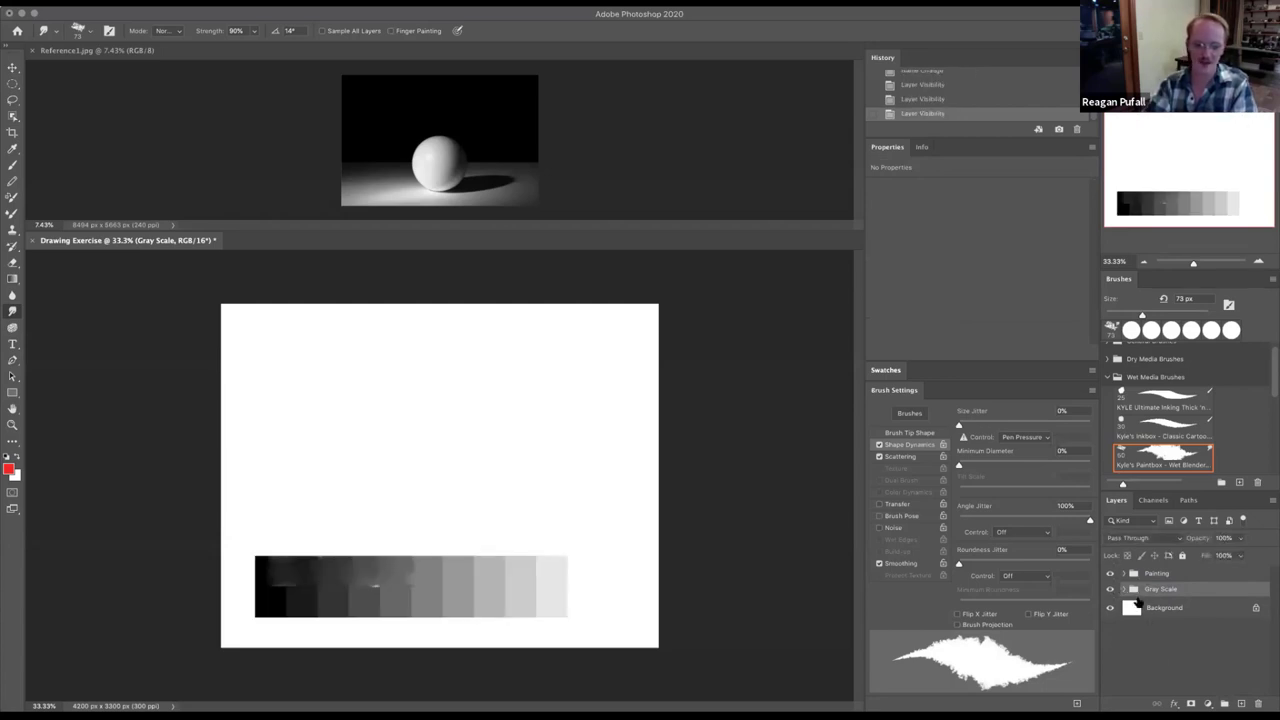